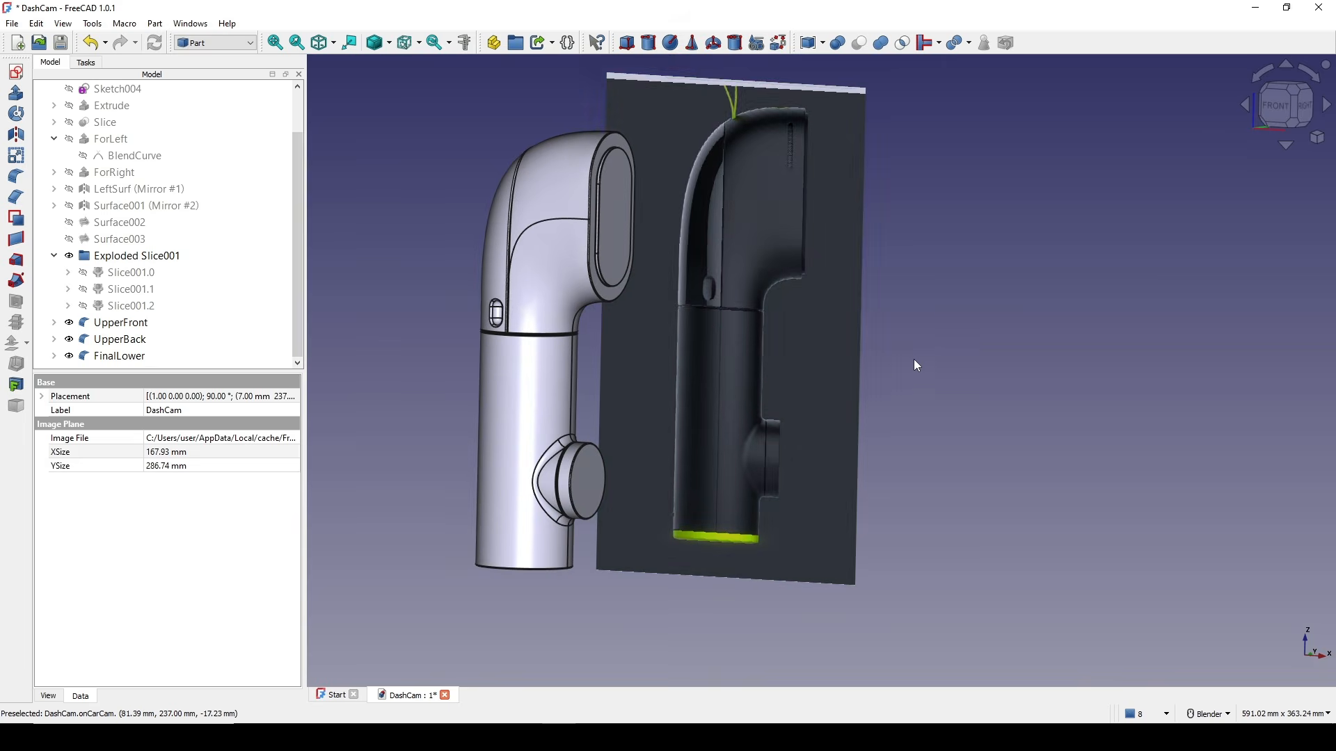
# - Hide the FinalLower part and show it again to examine the lower body against the reference image
pyautogui.scroll(1, 912, 359)
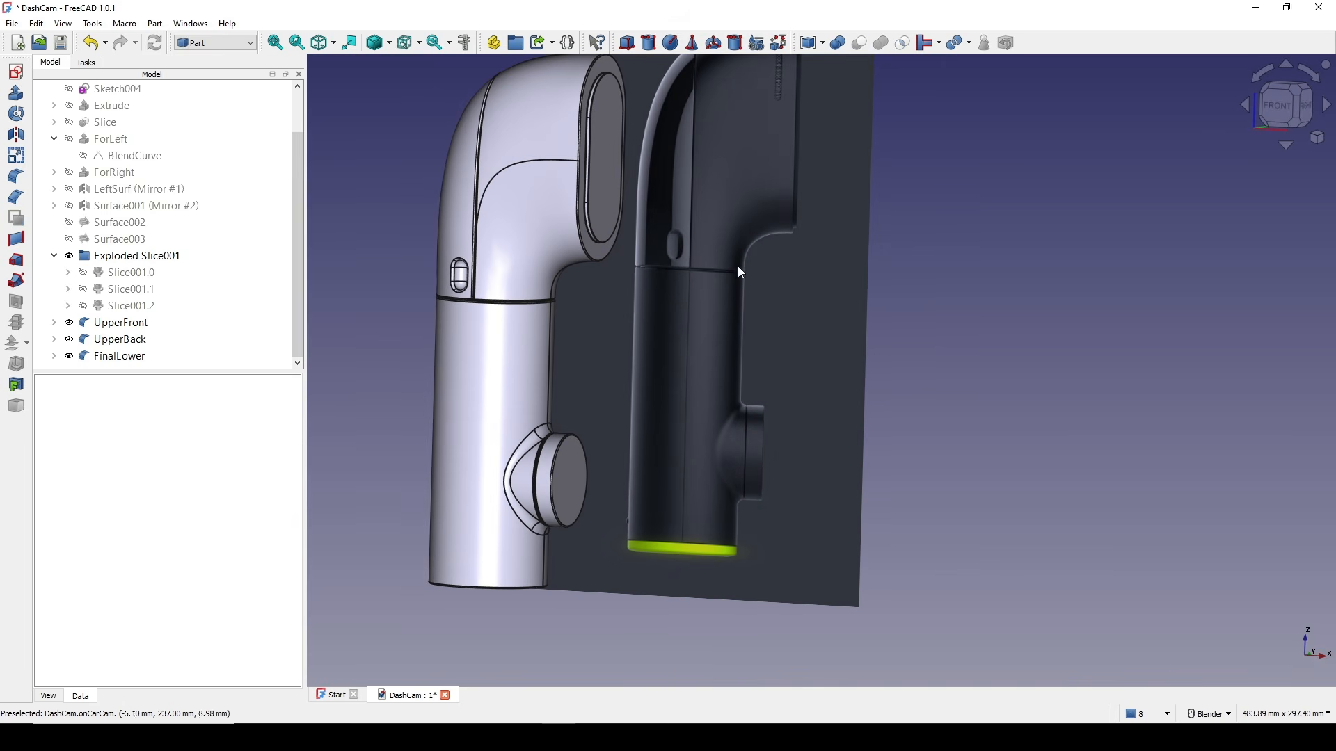
pyautogui.moveTo(768, 238); pyautogui.dragTo(736, 125, button='middle')
pyautogui.moveTo(769, 252); pyautogui.dragTo(693, 258, button='middle')
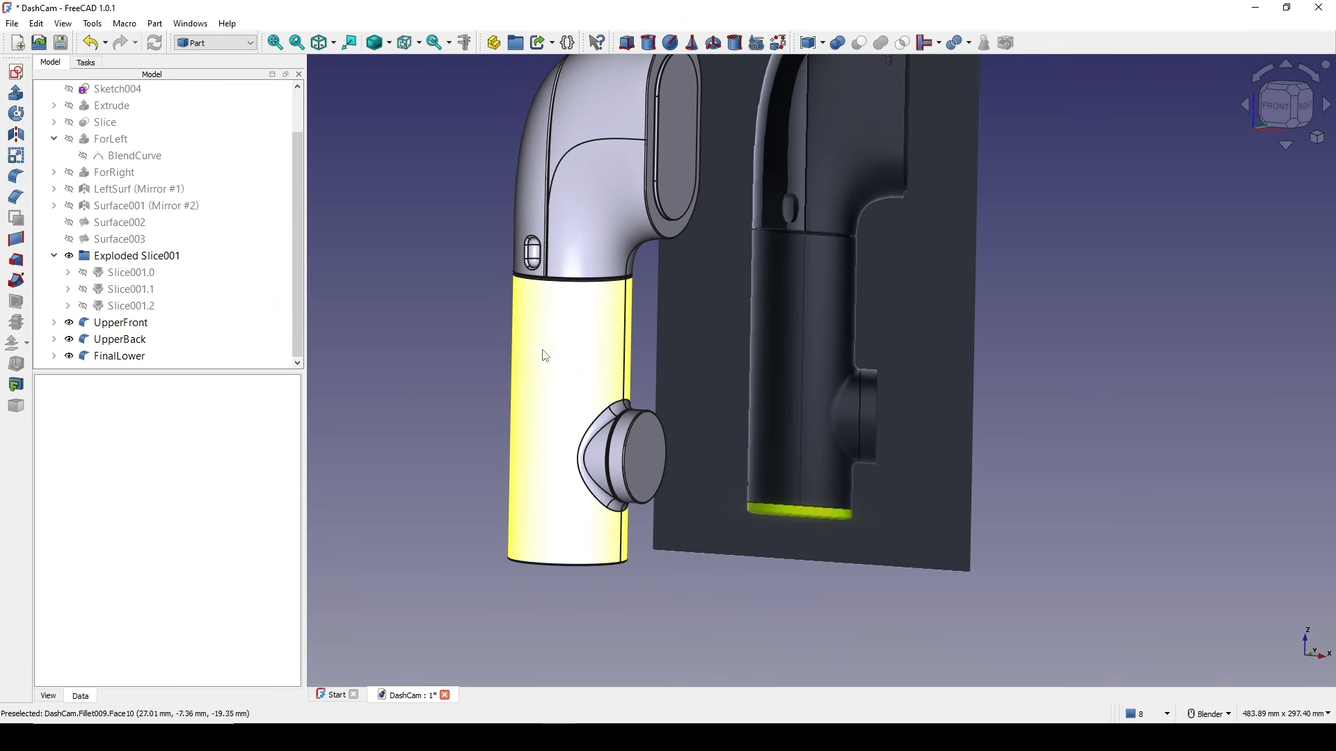
pyautogui.click(139, 356)
pyautogui.press('space')
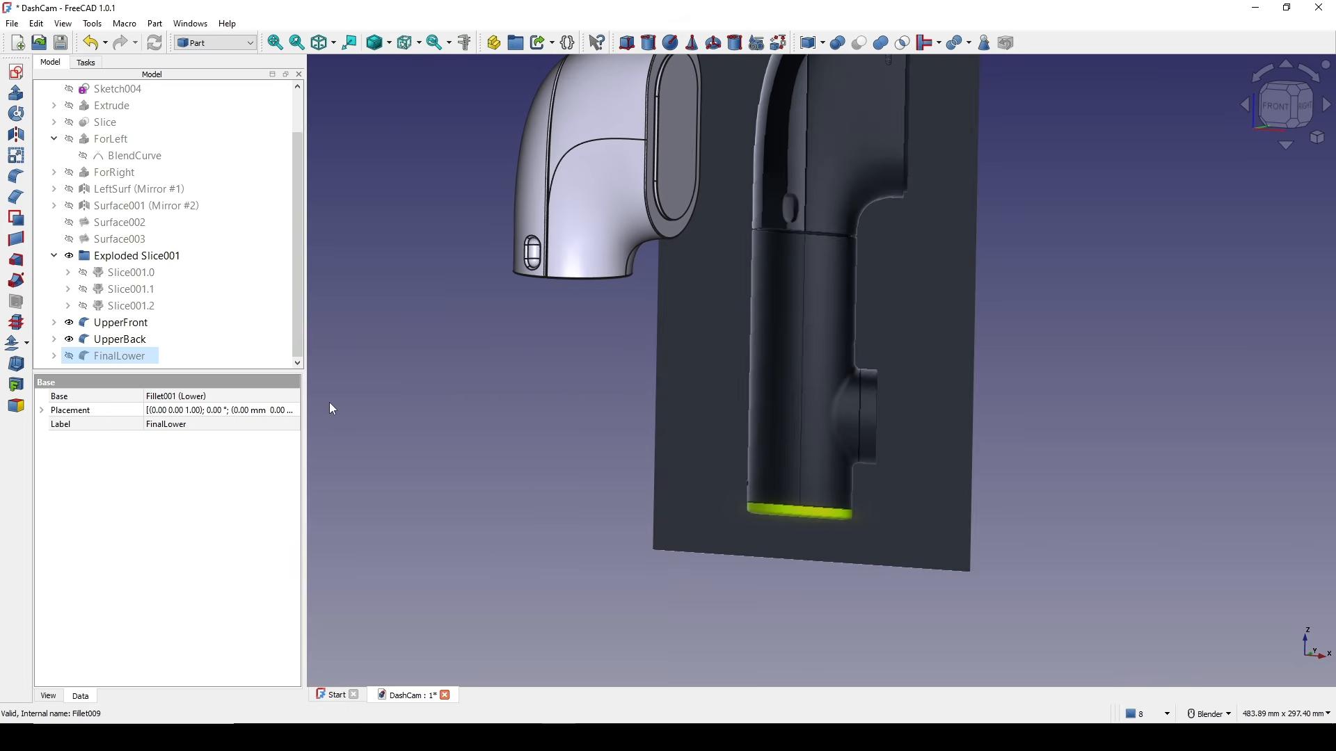
pyautogui.press('space')
# - Examine the UpperFront and UpperBack parts of the finished dash cam, including the seams between them and the lower body
pyautogui.moveTo(569, 368); pyautogui.dragTo(538, 287, button='middle')
pyautogui.click(538, 286)
pyautogui.scroll(5, 708, 358)
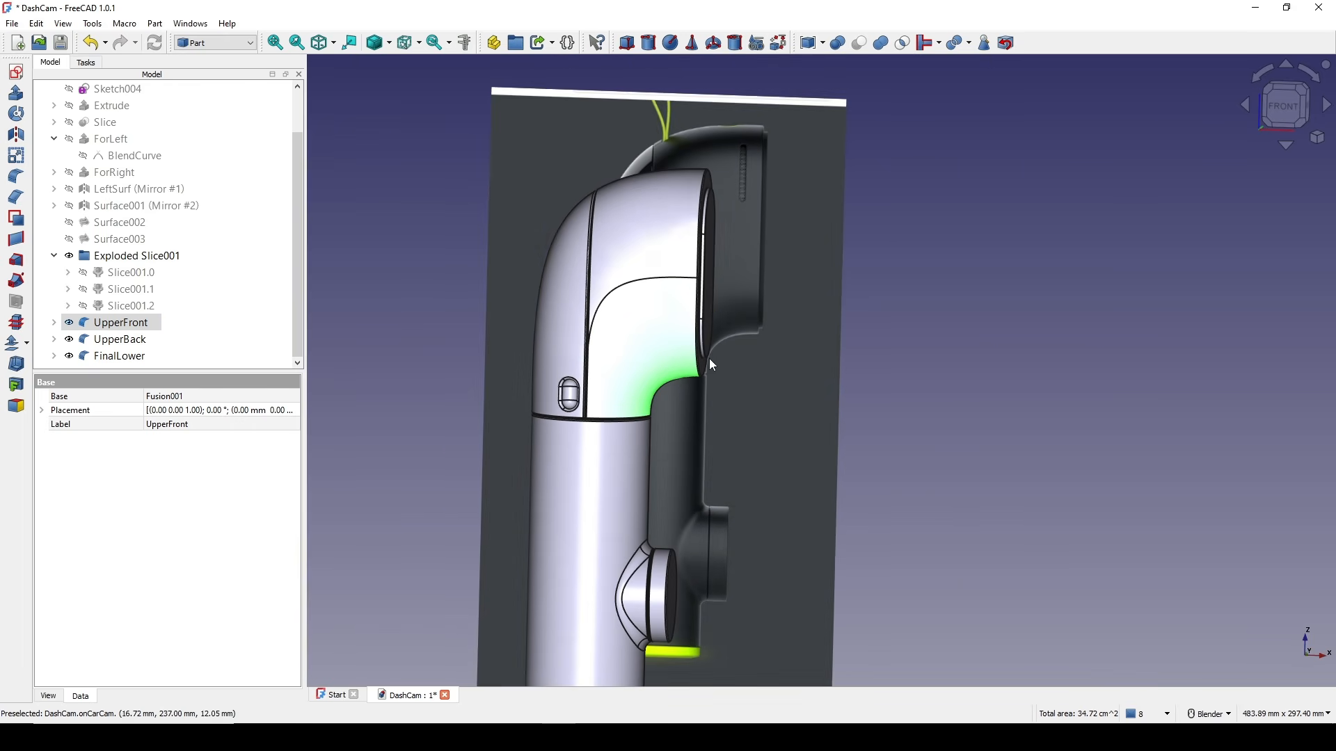
pyautogui.moveTo(723, 389); pyautogui.dragTo(611, 449, button='middle')
pyautogui.press('space')
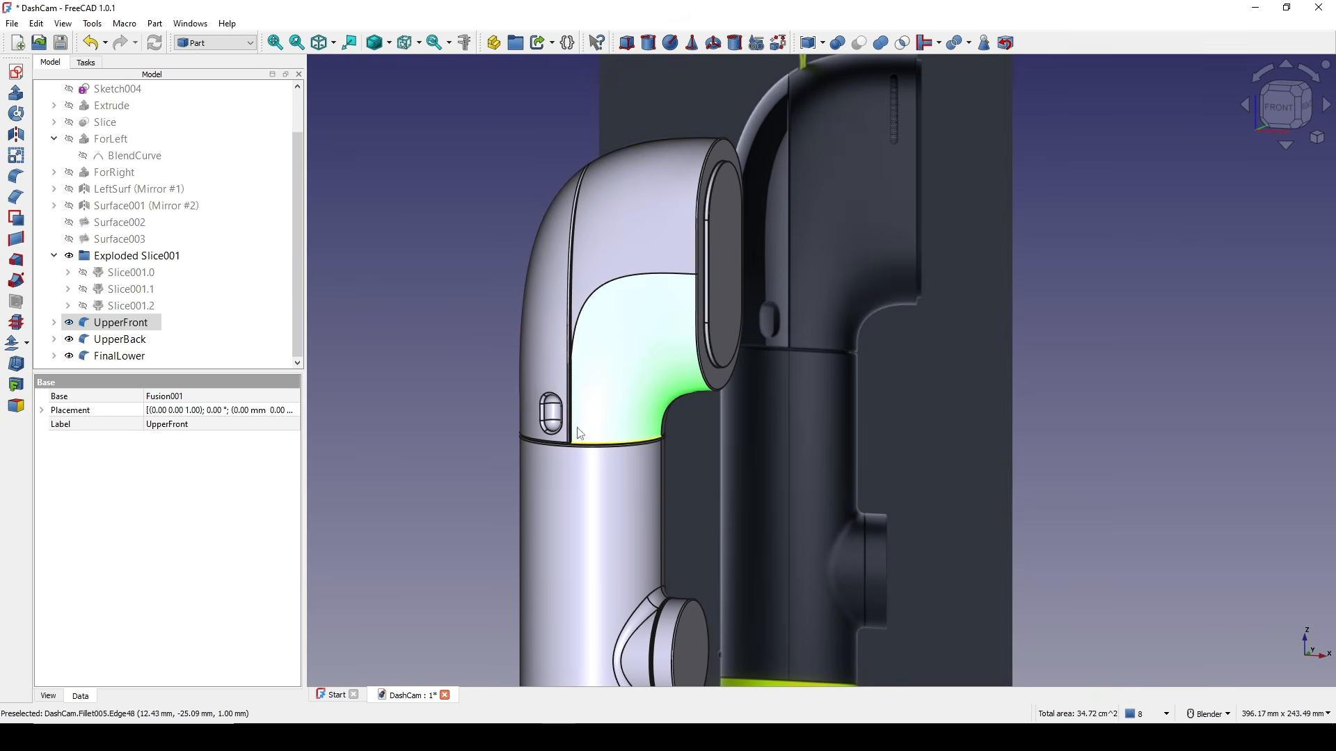
pyautogui.click(531, 369)
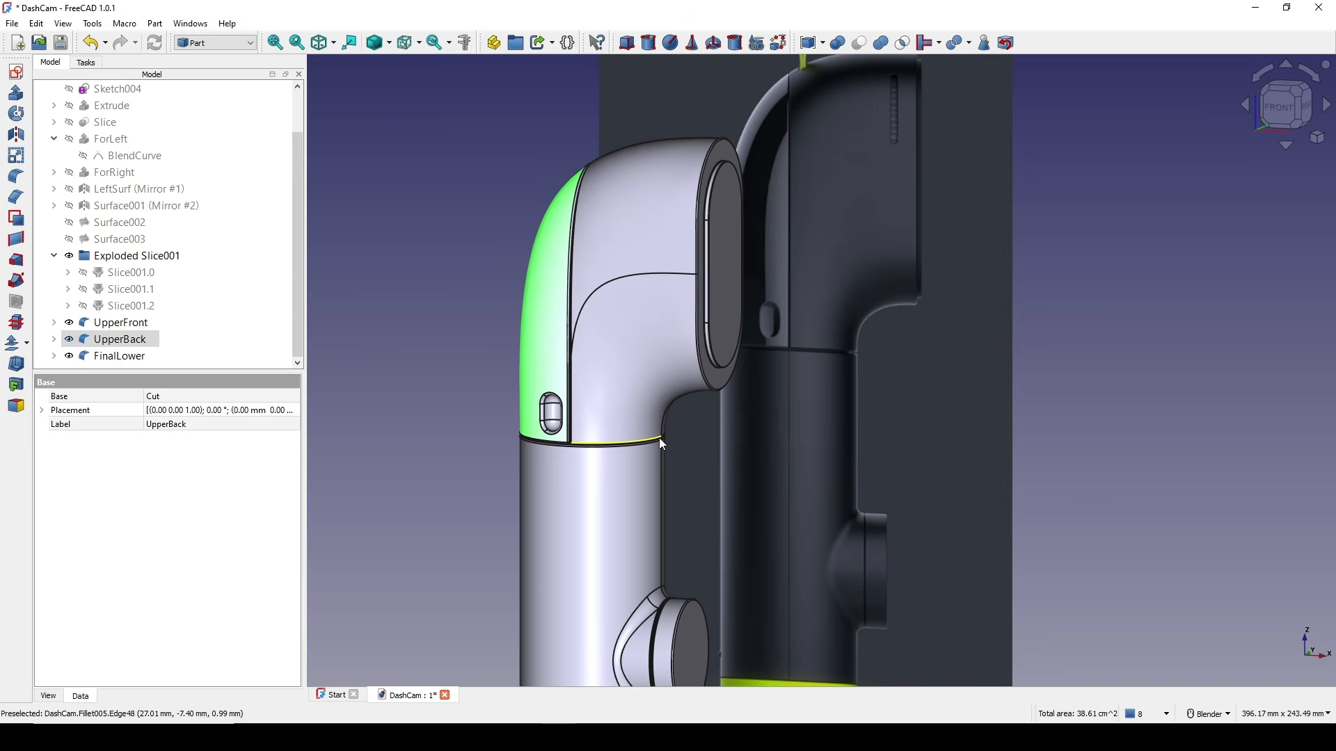
pyautogui.moveTo(658, 437); pyautogui.dragTo(774, 359, button='middle')
pyautogui.scroll(6, 599, 315)
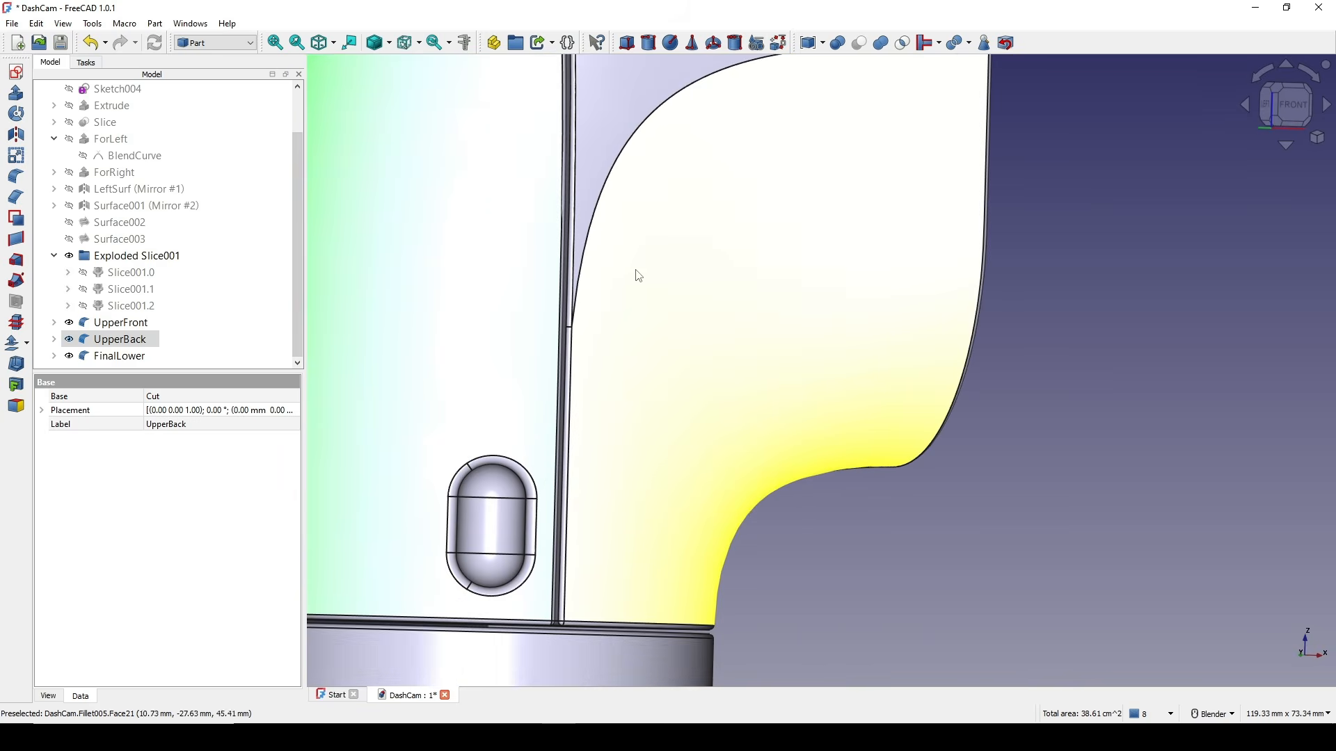
pyautogui.moveTo(633, 274); pyautogui.dragTo(527, 341, button='middle')
pyautogui.keyDown('shift'); pyautogui.moveTo(763, 385); pyautogui.dragTo(775, 370, button='middle'); pyautogui.keyUp('shift')
pyautogui.scroll(-2, 716, 380)
pyautogui.moveTo(627, 412); pyautogui.dragTo(269, 408, button='middle')
pyautogui.scroll(-4, 668, 532)
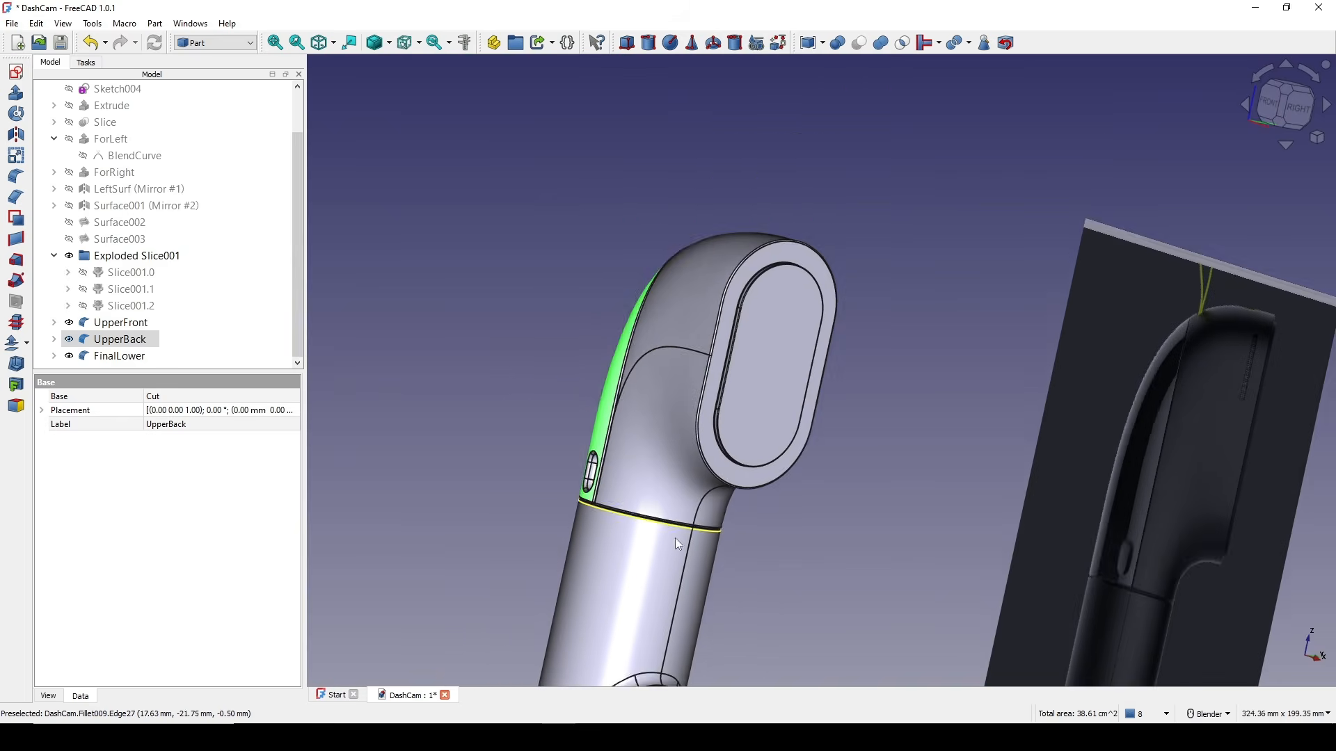
pyautogui.keyDown('shift'); pyautogui.moveTo(736, 530); pyautogui.dragTo(800, 389, button='middle'); pyautogui.keyUp('shift')
pyautogui.keyDown('shift'); pyautogui.moveTo(647, 480); pyautogui.dragTo(578, 352, button='middle'); pyautogui.keyUp('shift')
pyautogui.scroll(-1, 729, 224)
pyautogui.keyDown('shift'); pyautogui.moveTo(719, 246); pyautogui.dragTo(708, 320, button='middle'); pyautogui.keyUp('shift')
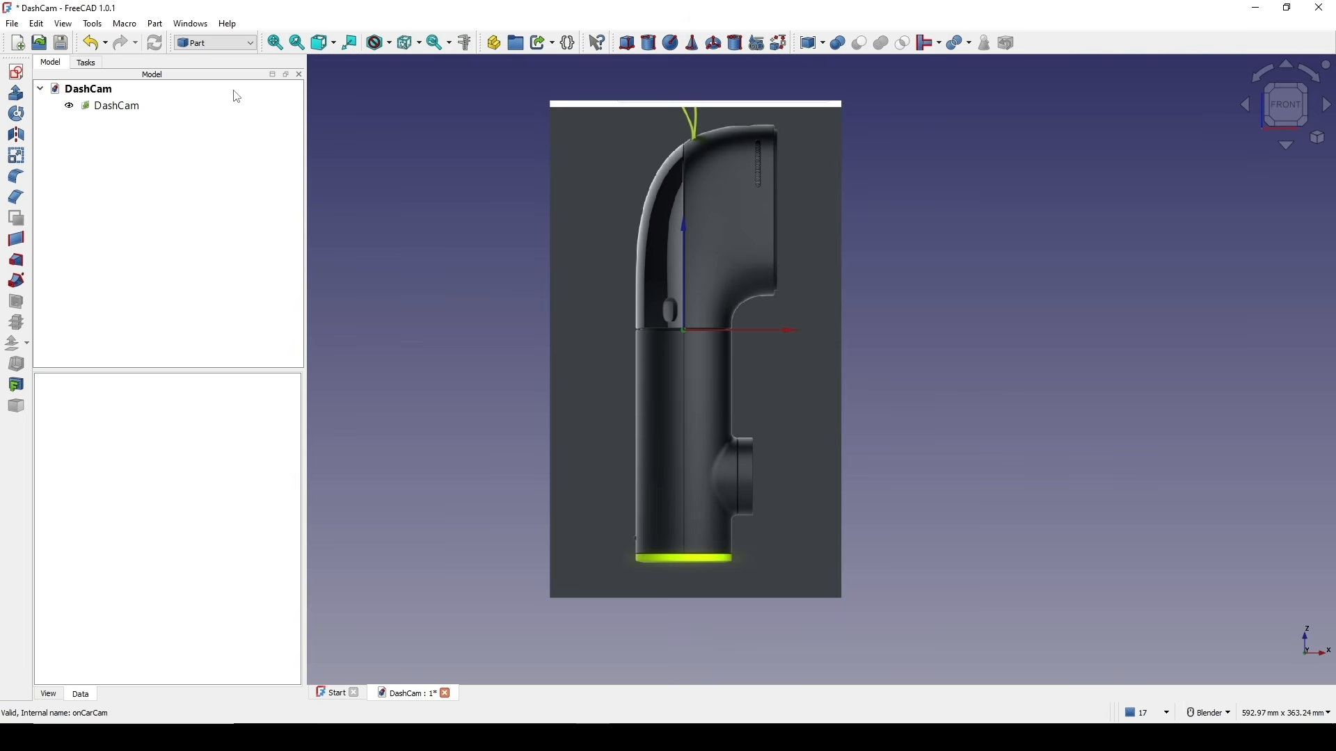
# - Create a new sketch on the XZ plane
pyautogui.click(17, 73)
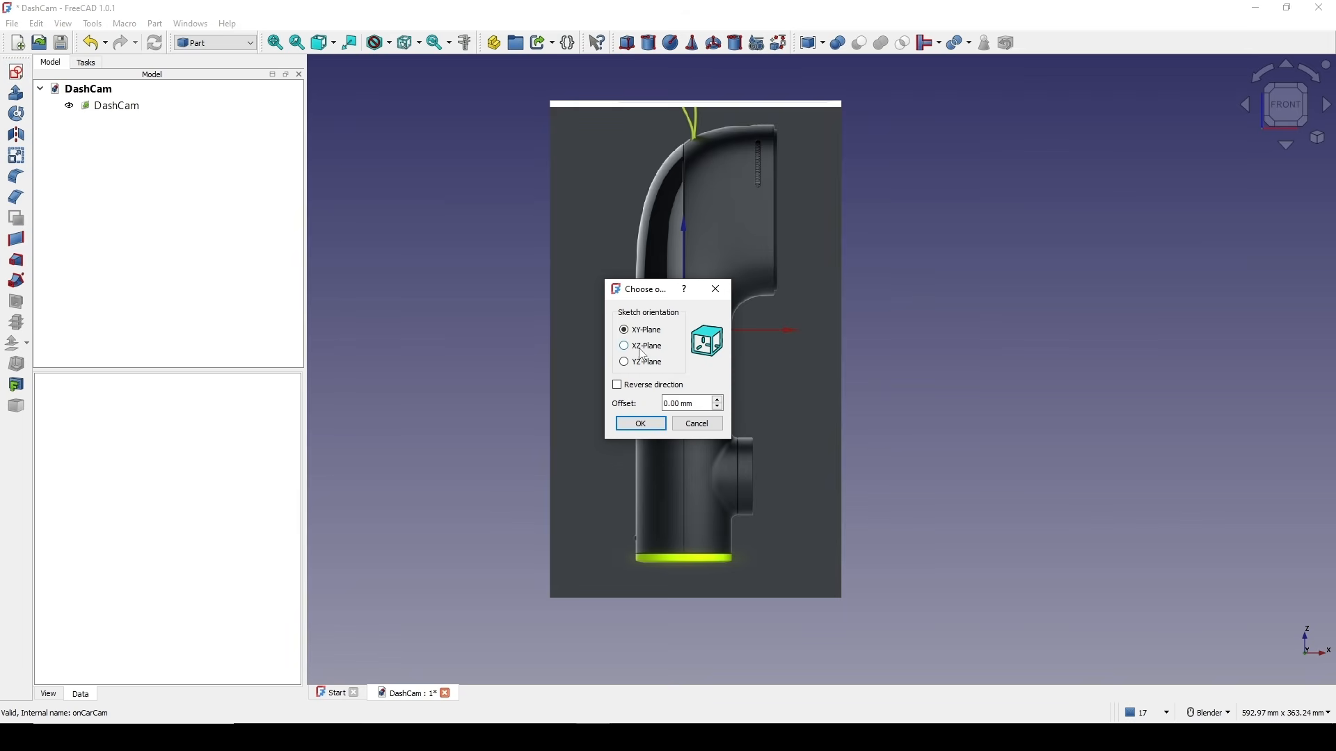
pyautogui.click(637, 348)
pyautogui.click(641, 421)
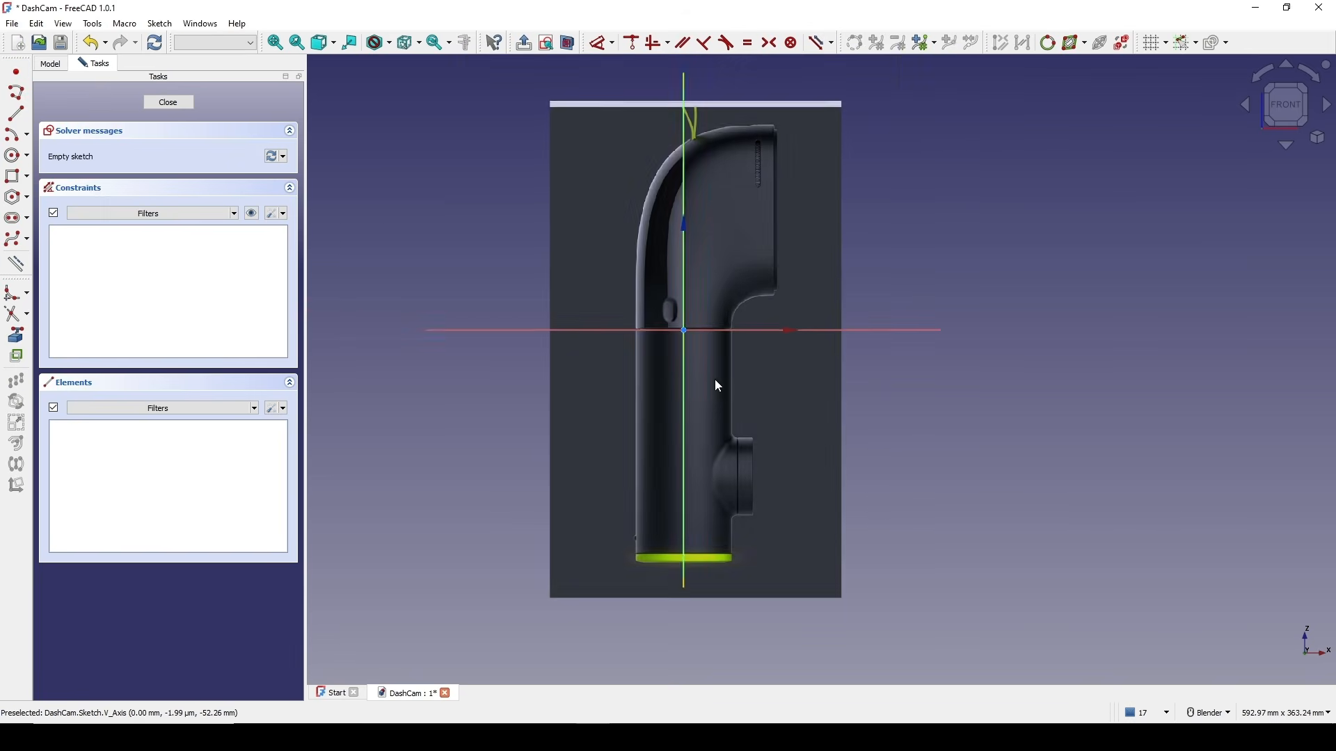
# - Draw a rectangle about 29 by 134 mm from the origin to the lower right corner of the cylindrical body in the reference image
pyautogui.scroll(2, 718, 381)
pyautogui.scroll(-1, 752, 396)
pyautogui.moveTo(750, 397)
pyautogui.keyDown('shift'); pyautogui.mouseDown(button='middle')
pyautogui.moveTo(721, 364)
pyautogui.moveTo(718, 335)
pyautogui.mouseUp(button='middle'); pyautogui.keyUp('shift')
pyautogui.scroll(1, 690, 346)
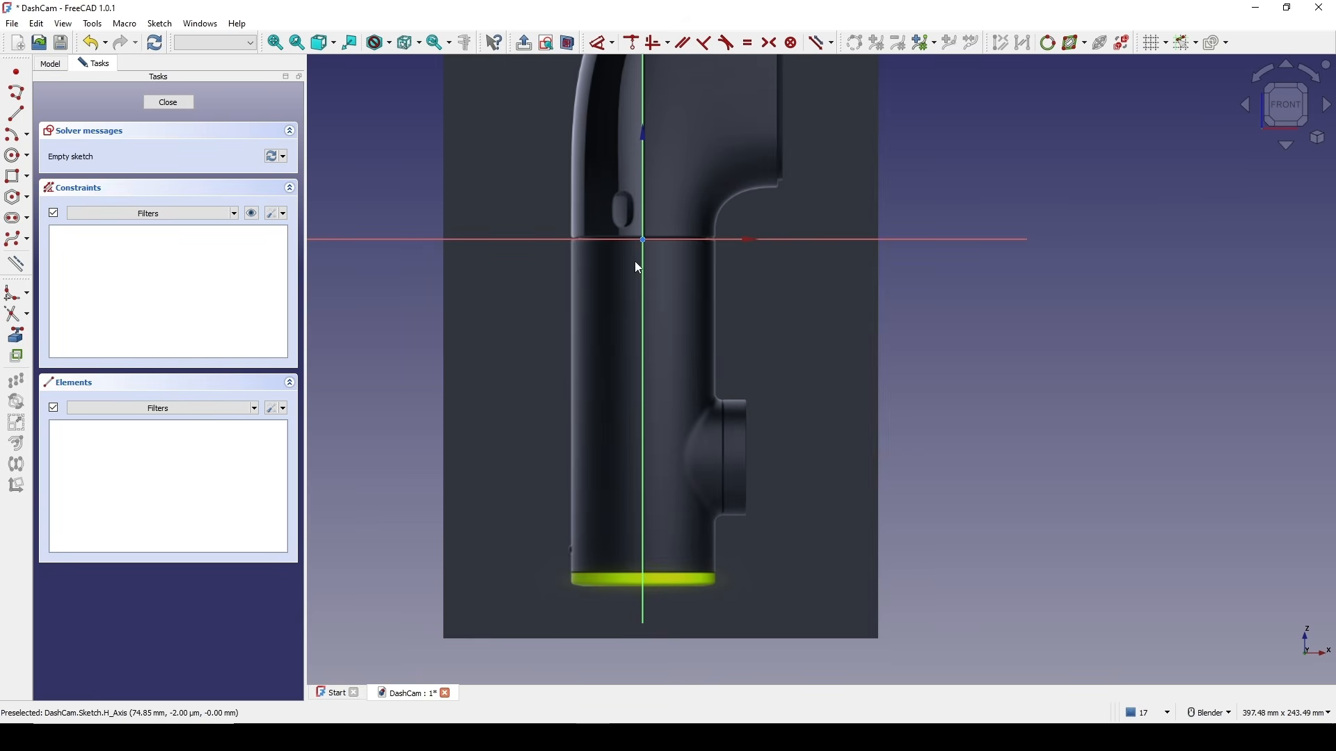
pyautogui.click(13, 178)
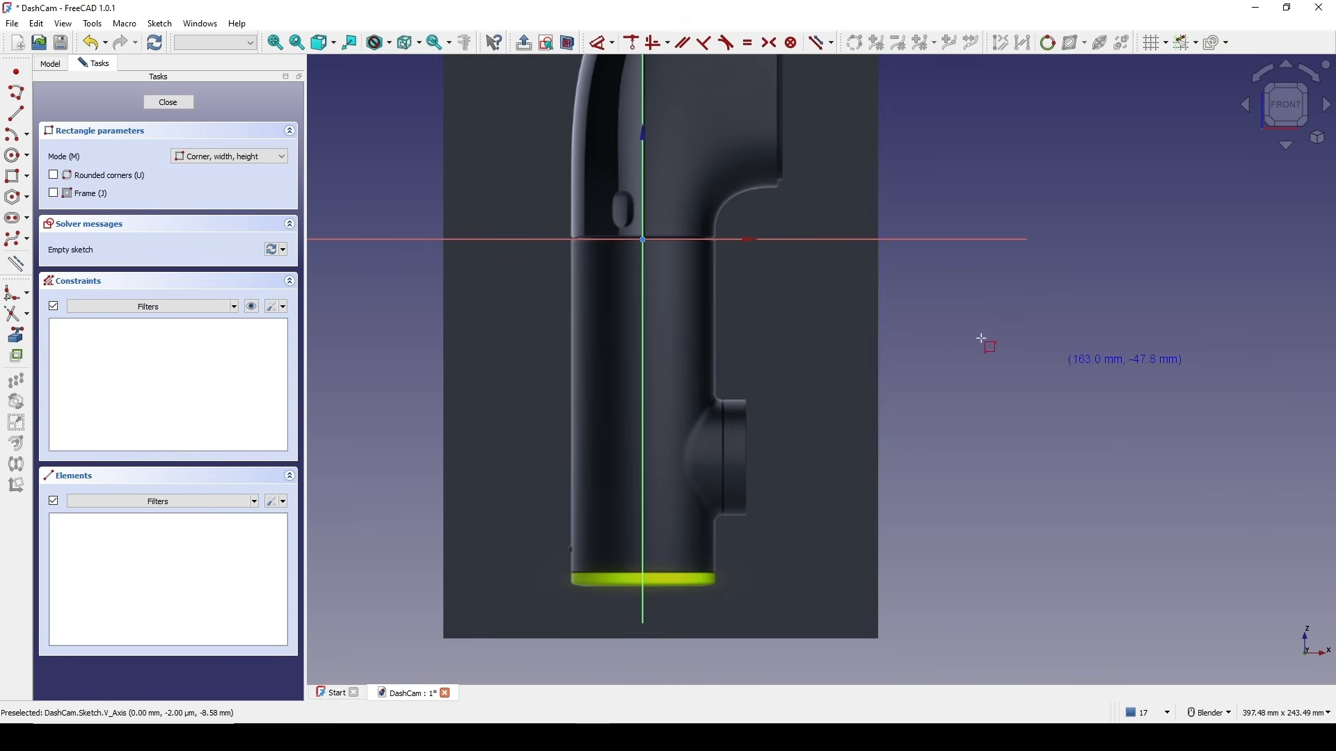
pyautogui.click(643, 240)
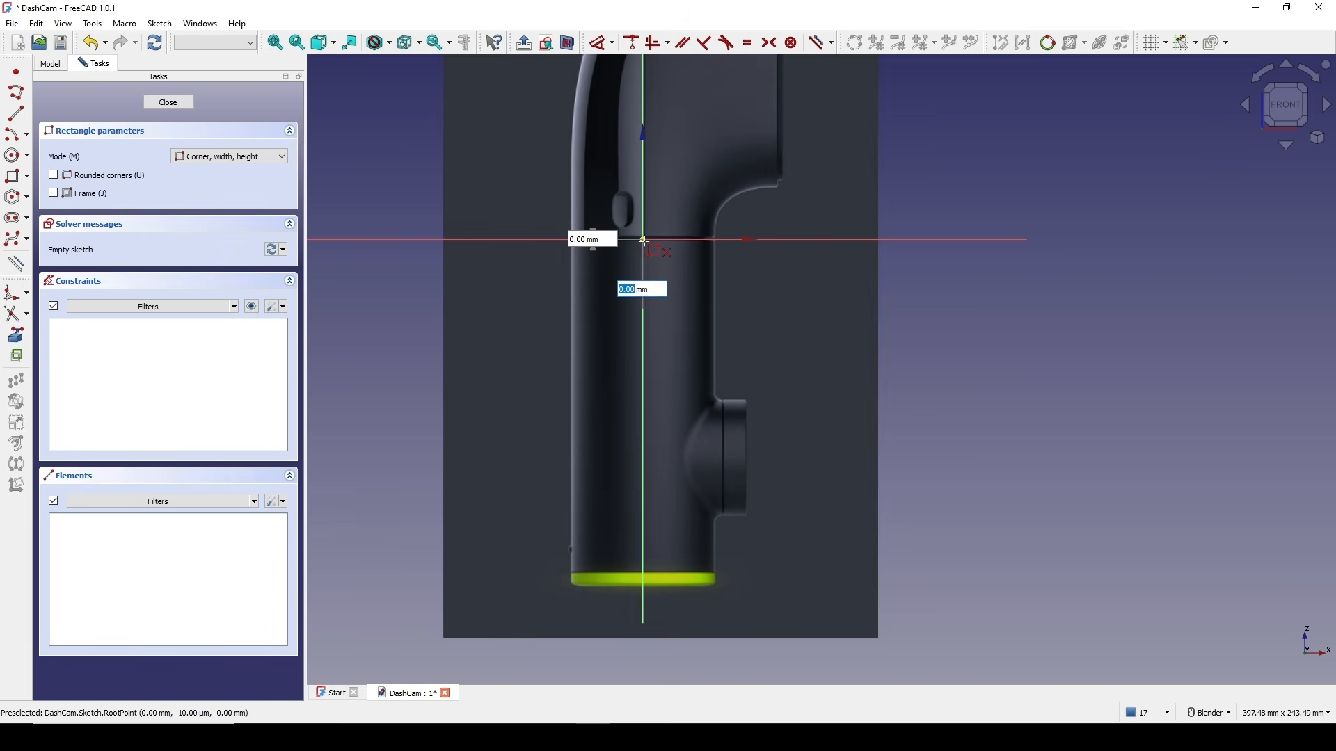
pyautogui.click(718, 586)
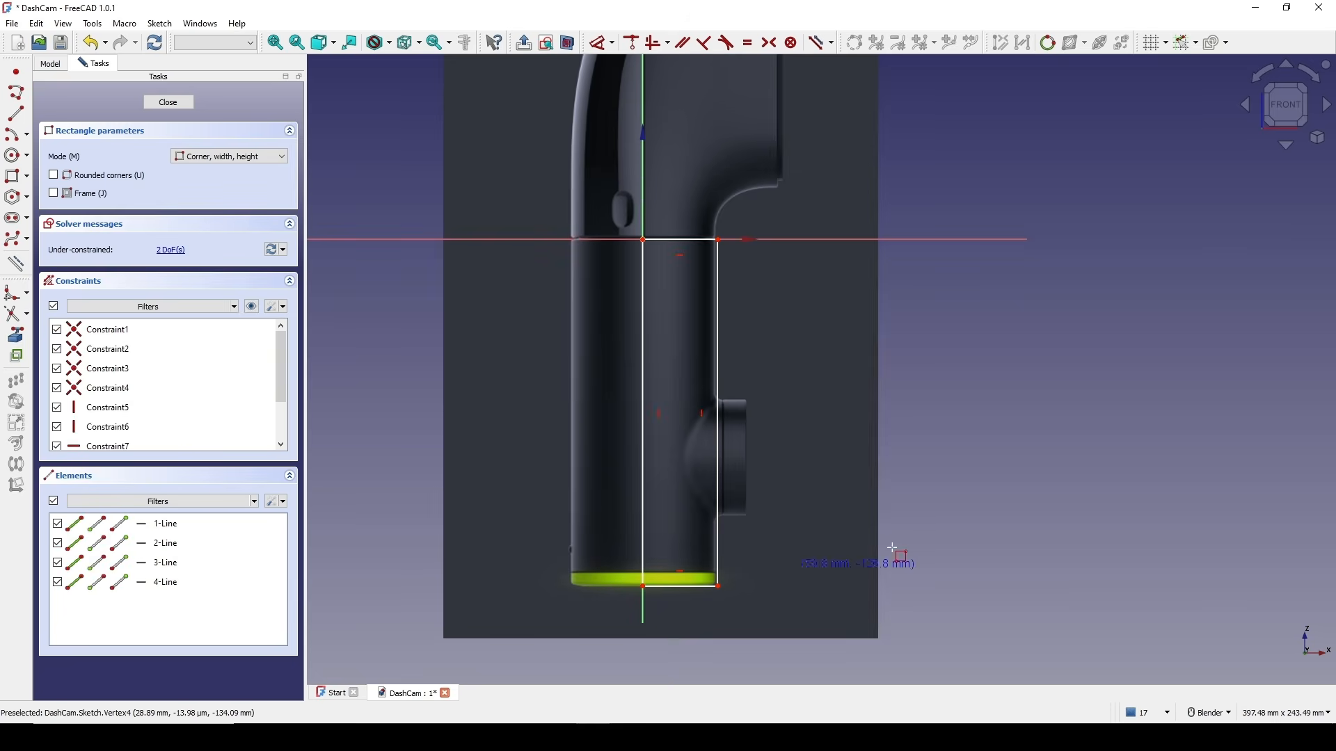
# - Dimension the rectangle's outer vertical edge and set its length to 135 mm
pyautogui.scroll(1, 775, 479)
pyautogui.moveTo(760, 430)
pyautogui.keyDown('shift'); pyautogui.mouseDown(button='middle')
pyautogui.moveTo(832, 394)
pyautogui.moveTo(832, 356)
pyautogui.moveTo(827, 366)
pyautogui.mouseUp(button='middle'); pyautogui.keyUp('shift')
pyautogui.press('Escape')
pyautogui.press('d')
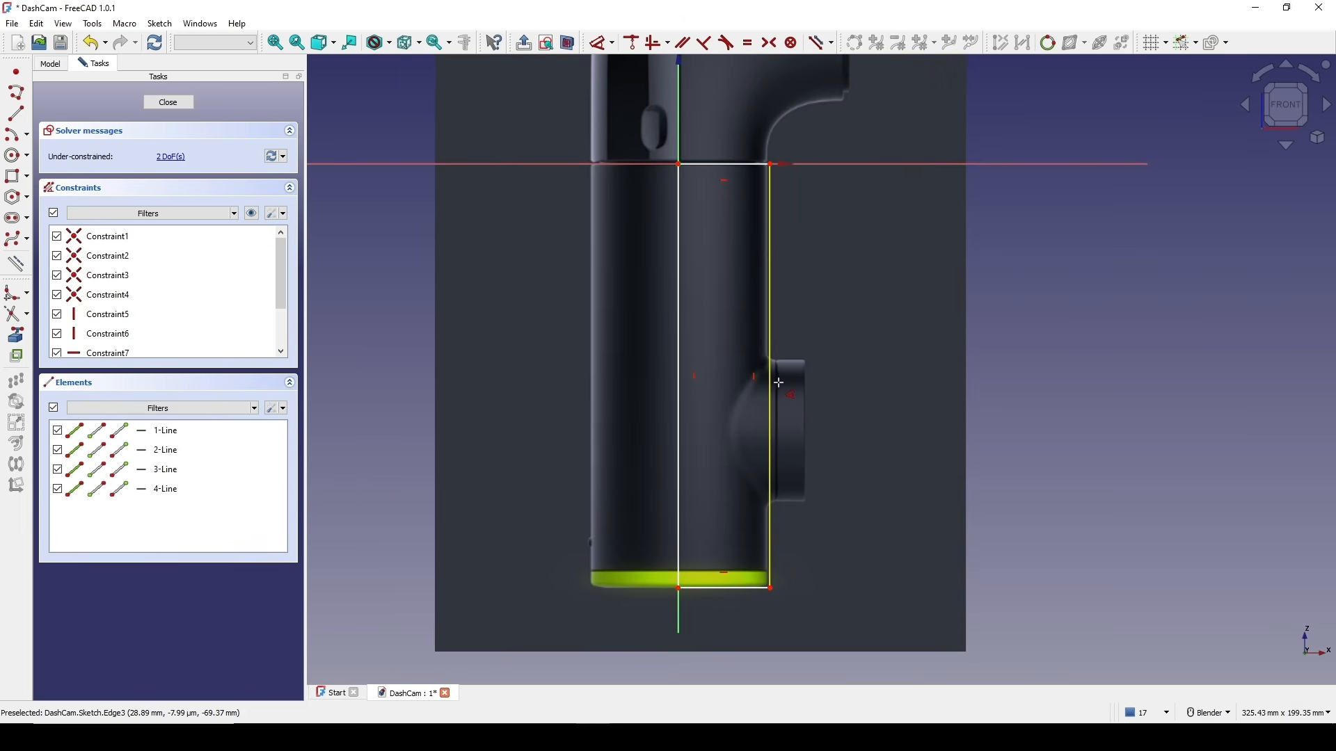
pyautogui.click(770, 383)
pyautogui.click(874, 390)
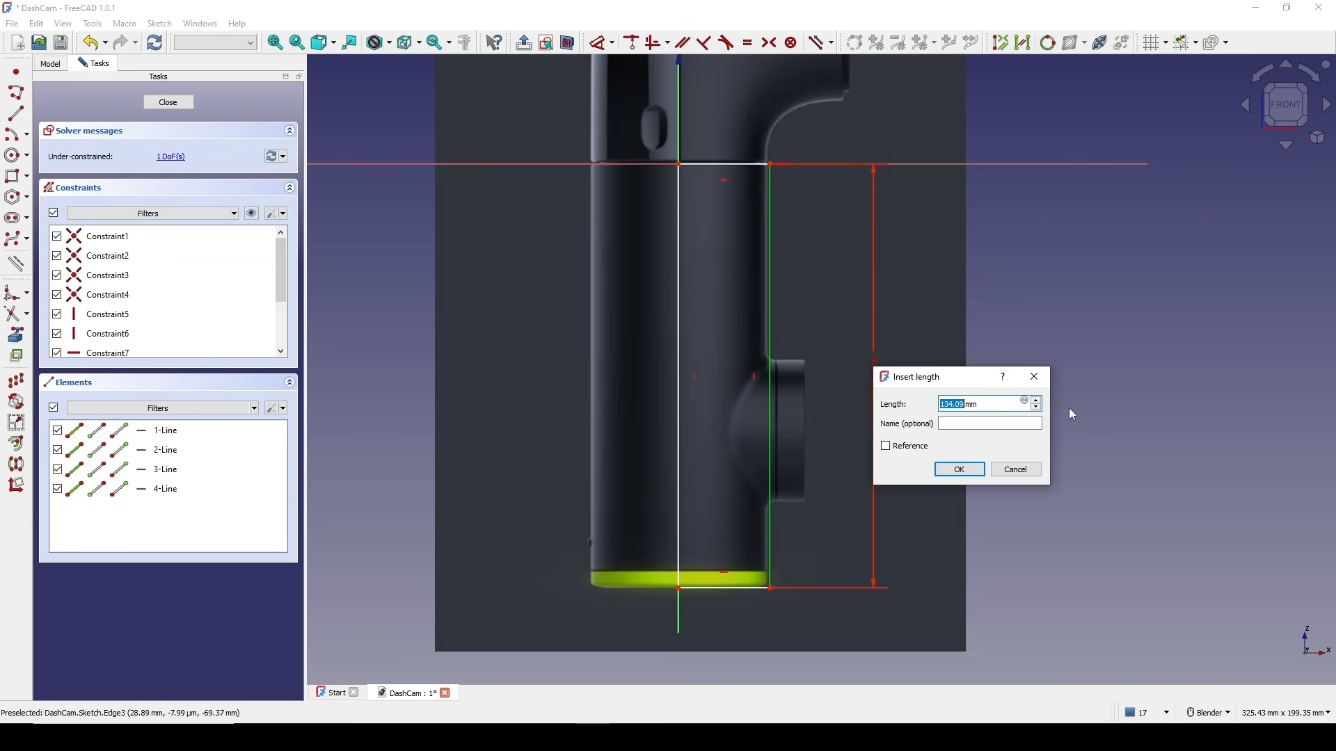
pyautogui.write('135')
pyautogui.press('Return')
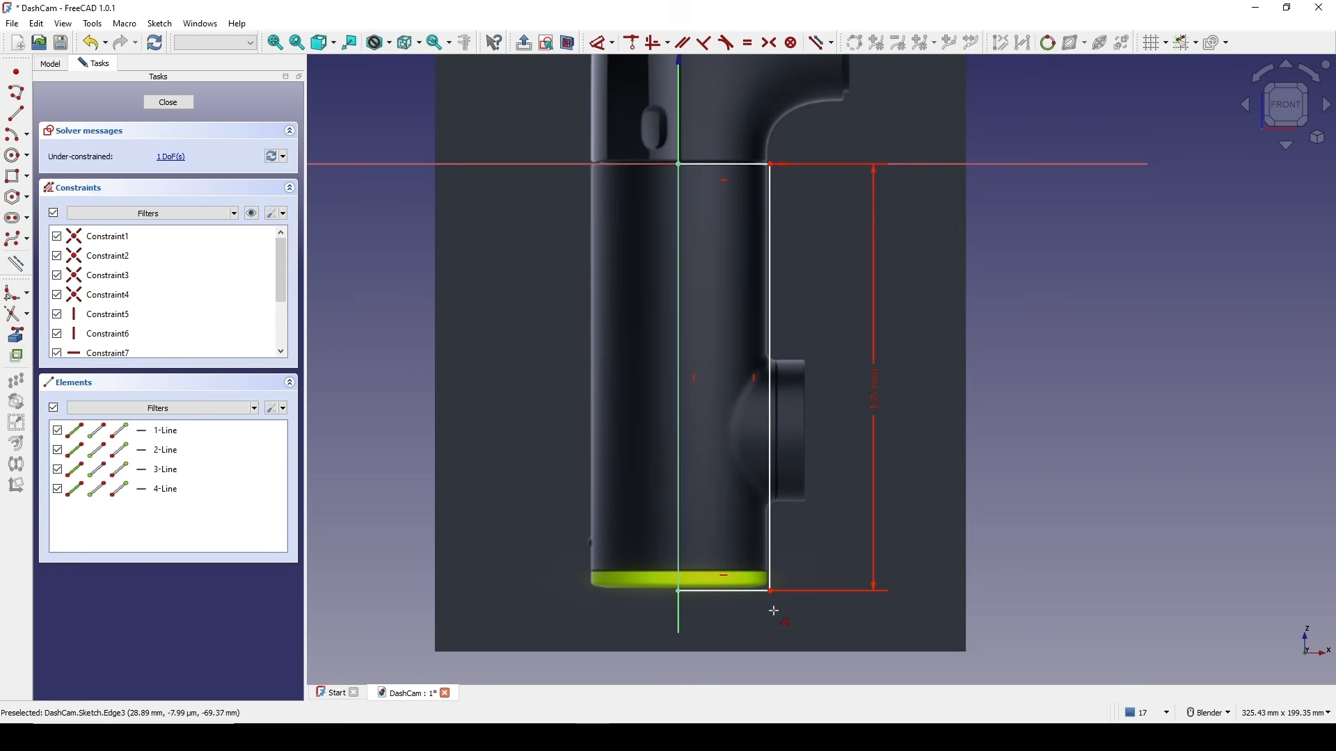
# - Dimension the rectangle's lower edge at 28 mm and close the sketch
pyautogui.click(741, 591)
pyautogui.click(744, 630)
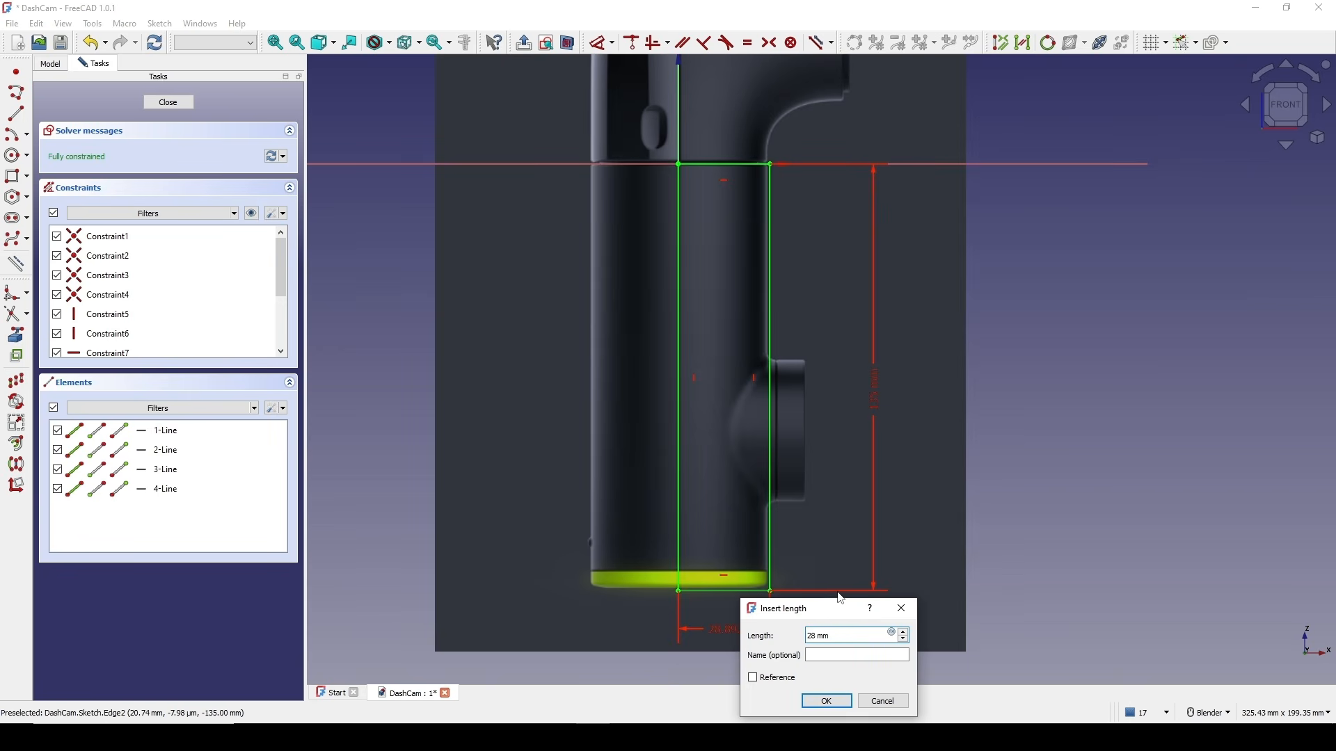
pyautogui.write('28')
pyautogui.press('Return')
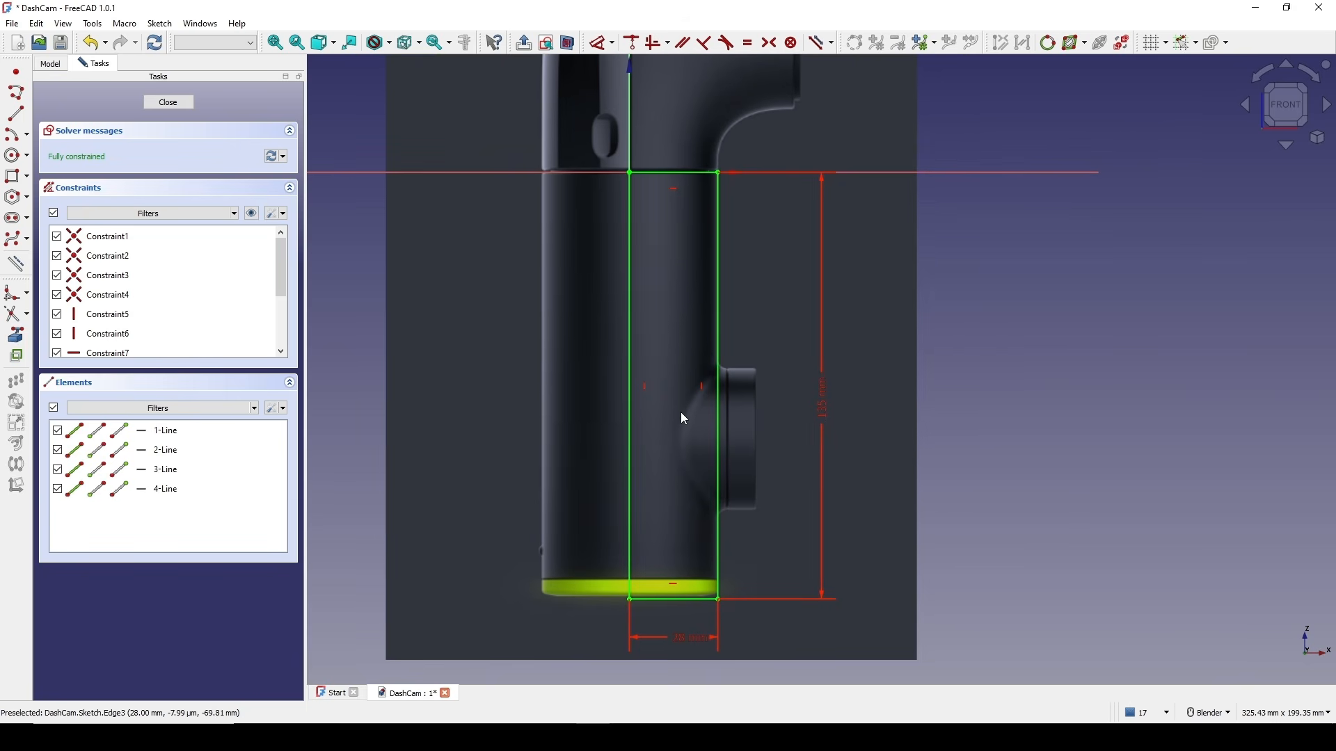
pyautogui.click(169, 102)
# - Revolve the rectangle sketch 360° about the Z axis into a solid cylinder
pyautogui.scroll(-3, 722, 353)
pyautogui.moveTo(785, 420)
pyautogui.keyDown('shift'); pyautogui.mouseDown(button='middle')
pyautogui.moveTo(800, 351)
pyautogui.moveTo(741, 451)
pyautogui.mouseUp(button='middle'); pyautogui.keyUp('shift')
pyautogui.scroll(2, 733, 445)
pyautogui.click(976, 395)
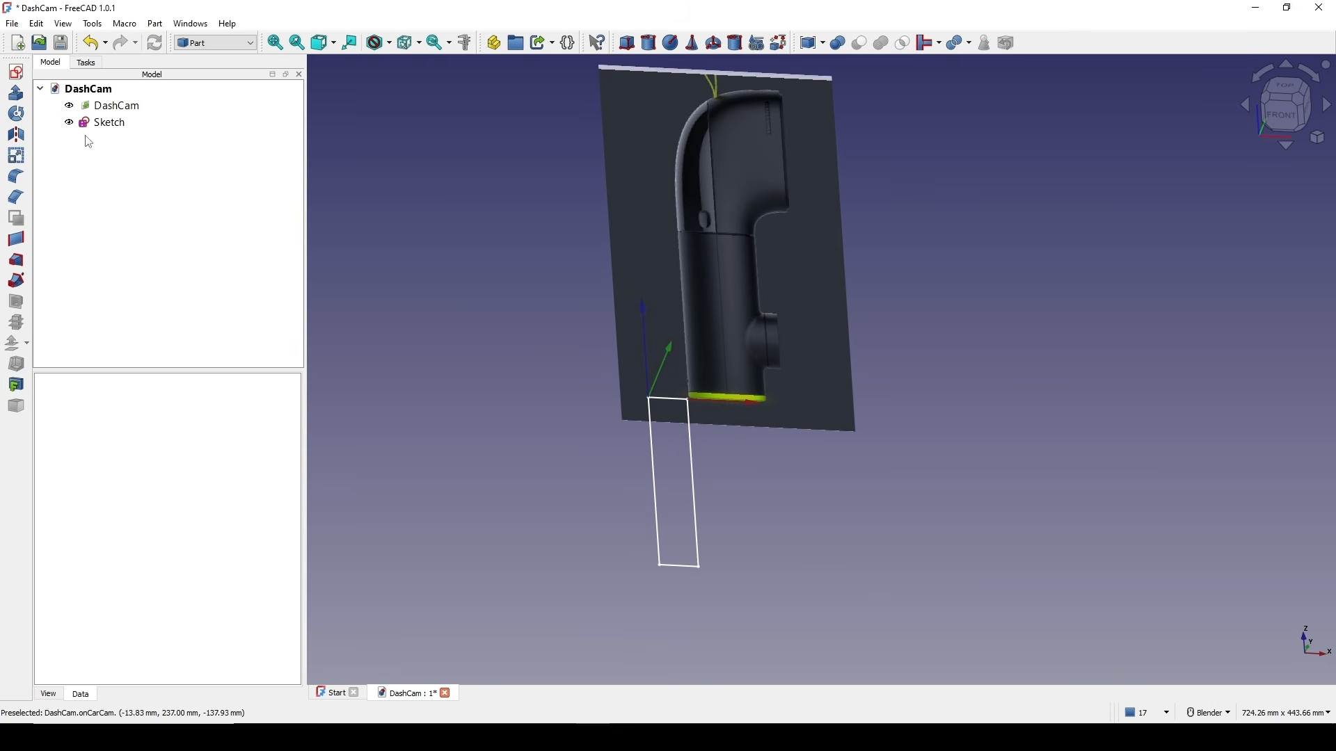
pyautogui.click(97, 119)
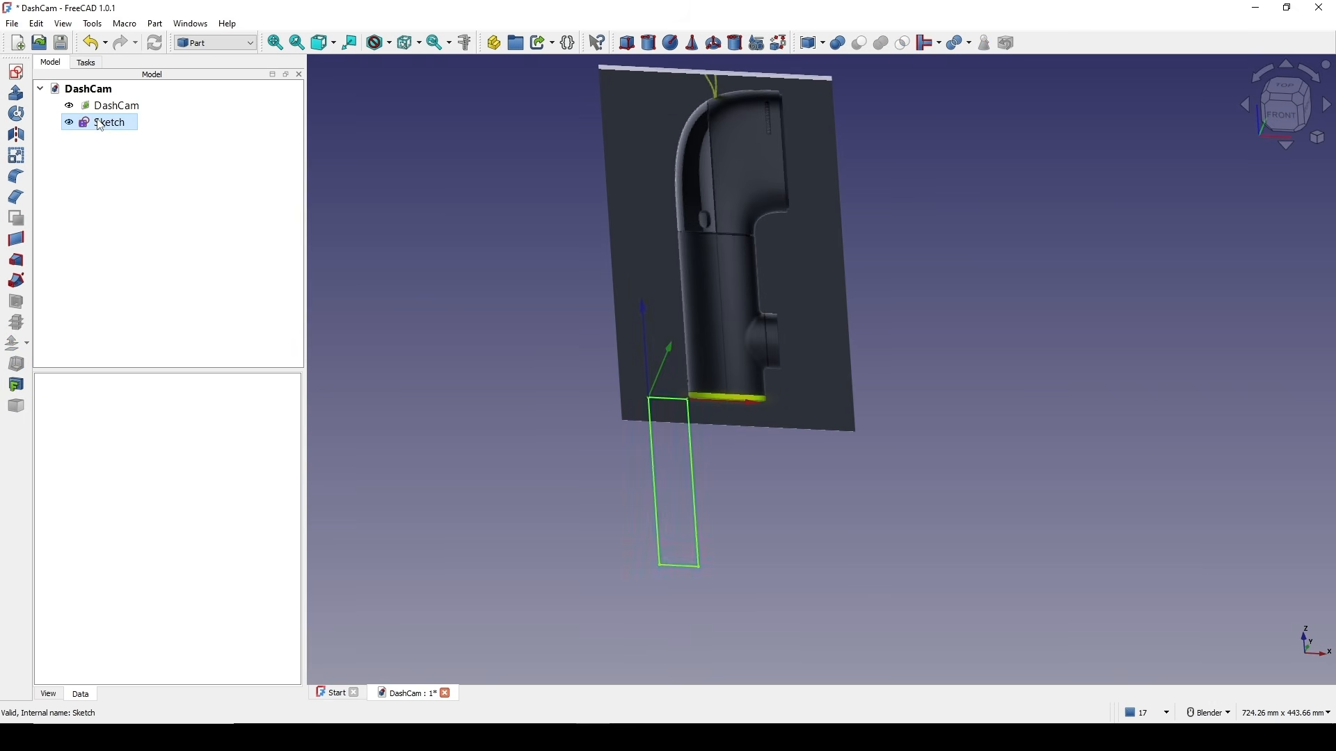
pyautogui.click(20, 115)
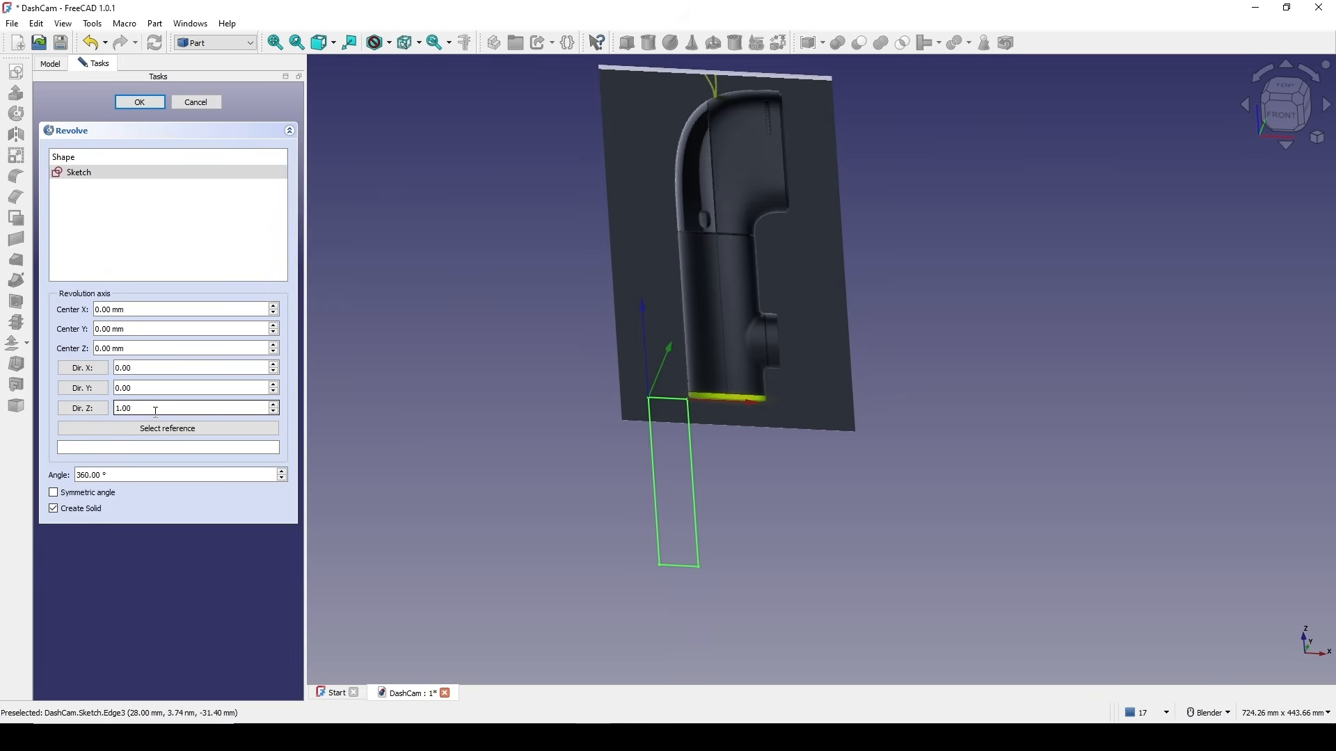
pyautogui.click(140, 102)
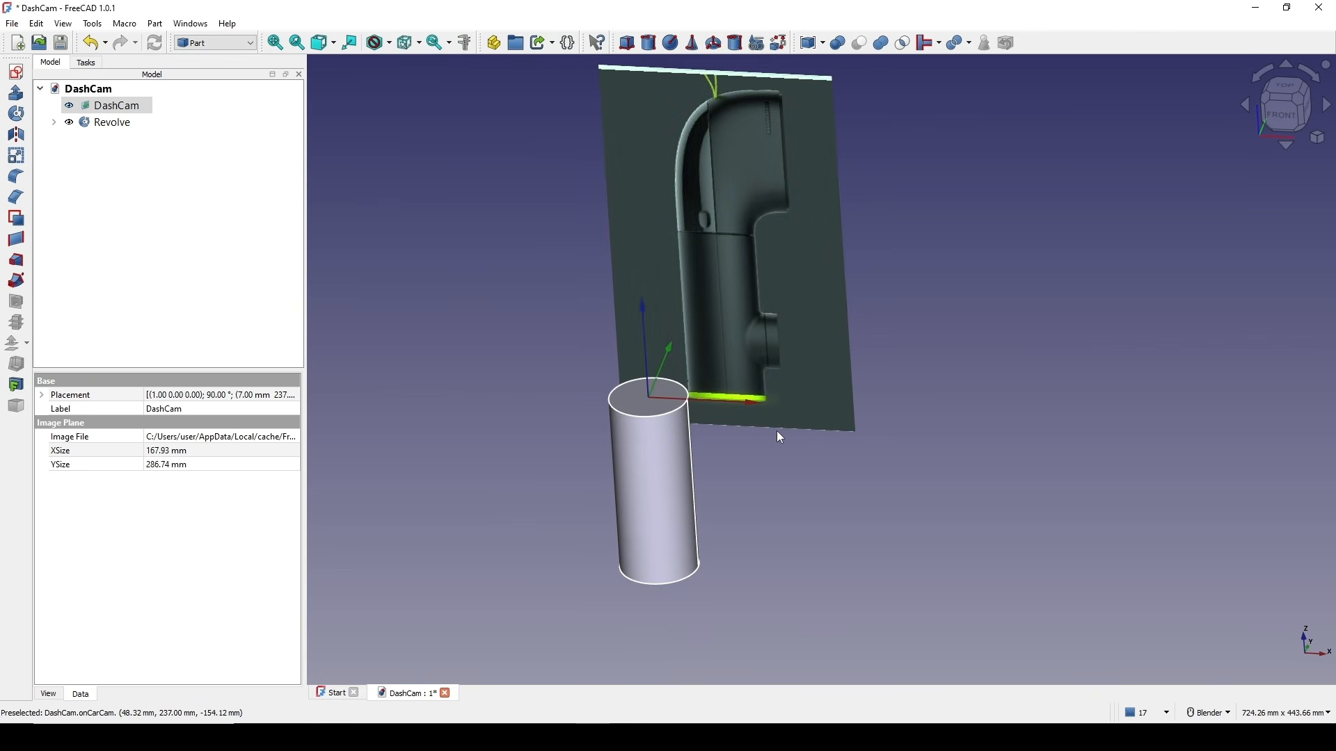
# - Create a second sketch on the XZ plane for the side knob
pyautogui.scroll(4, 778, 435)
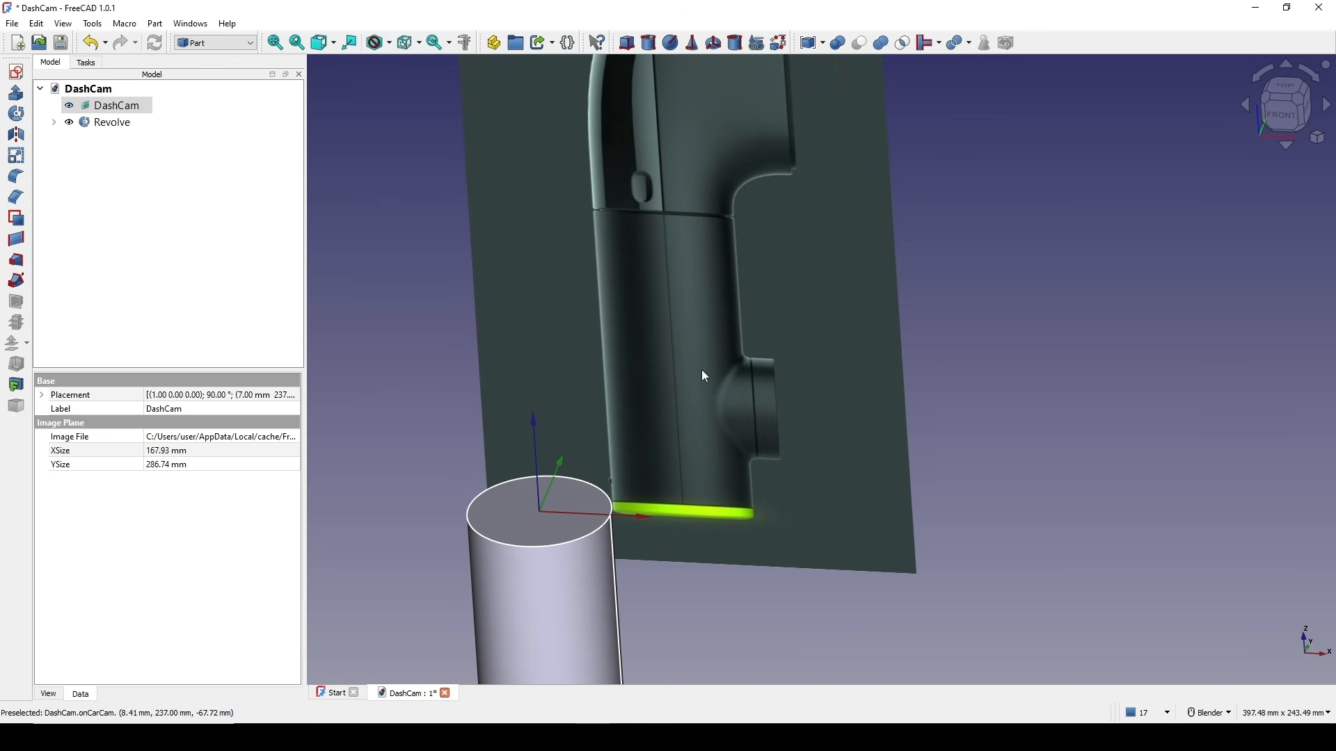
pyautogui.scroll(-2, 701, 370)
pyautogui.keyDown('shift'); pyautogui.moveTo(821, 424); pyautogui.dragTo(900, 274, button='middle'); pyautogui.keyUp('shift')
pyautogui.click(935, 291)
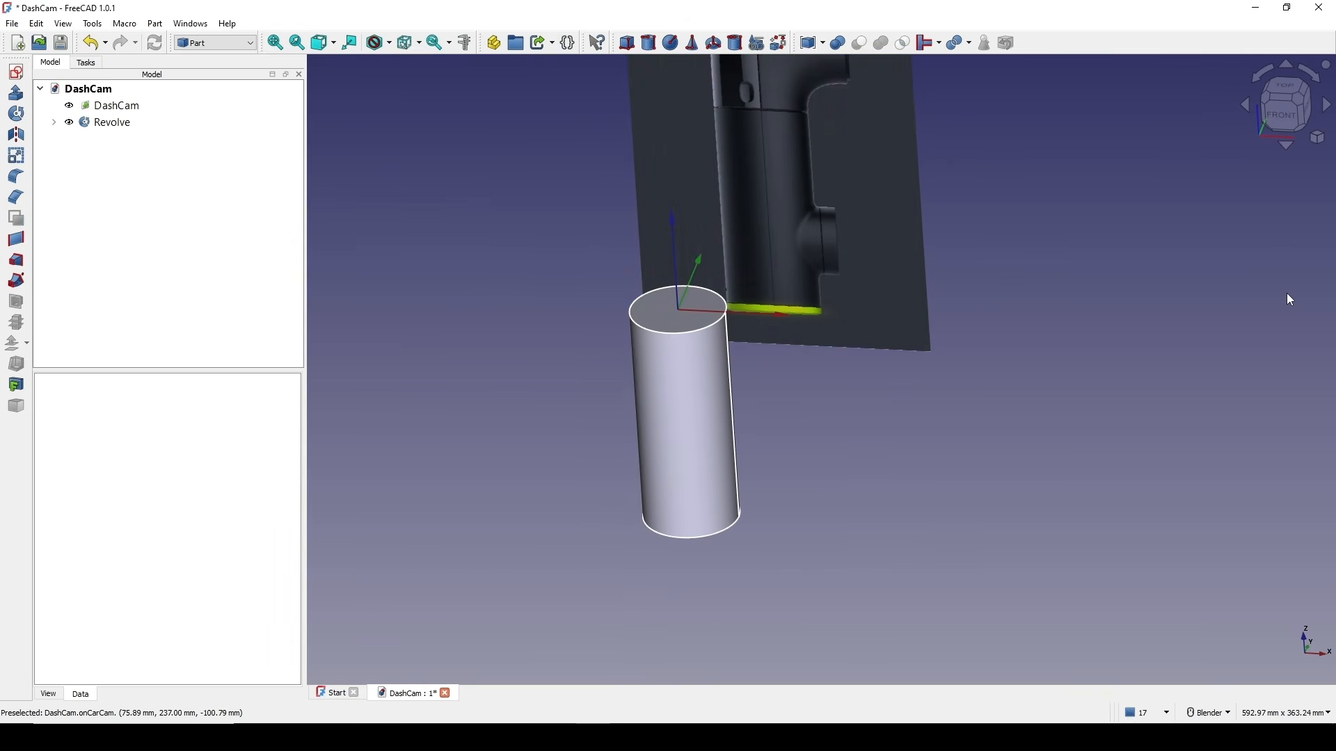
pyautogui.click(17, 72)
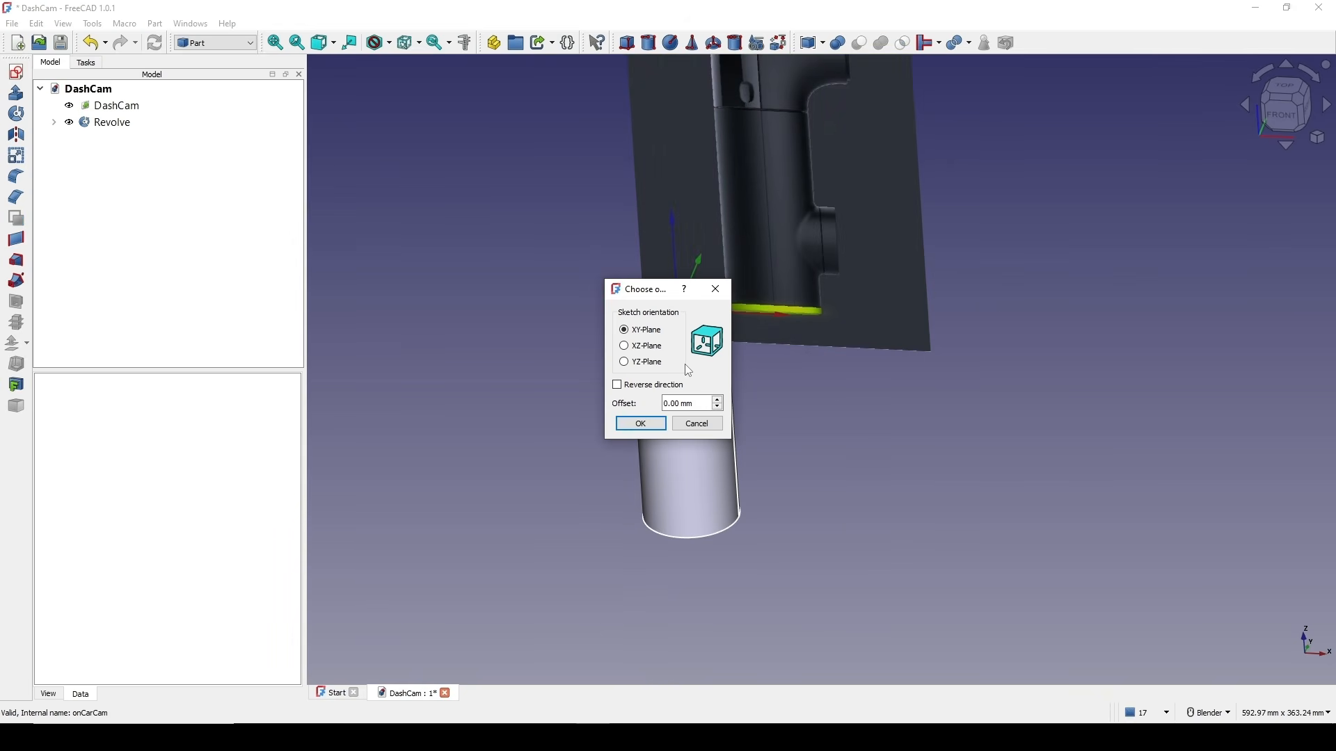
pyautogui.click(644, 347)
pyautogui.click(655, 427)
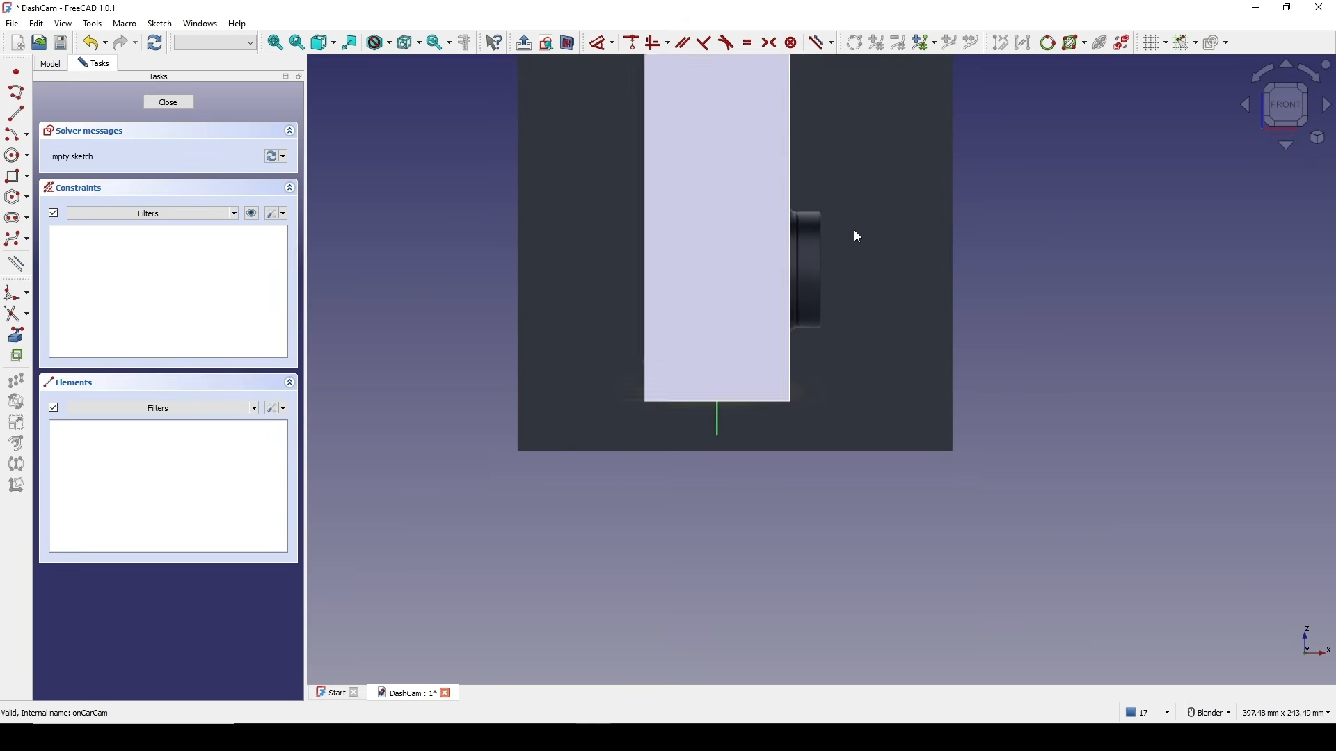
# - Set the display to wireframe so the side knob in the reference image shows through the cylinder
pyautogui.scroll(2, 937, 62)
pyautogui.click(389, 43)
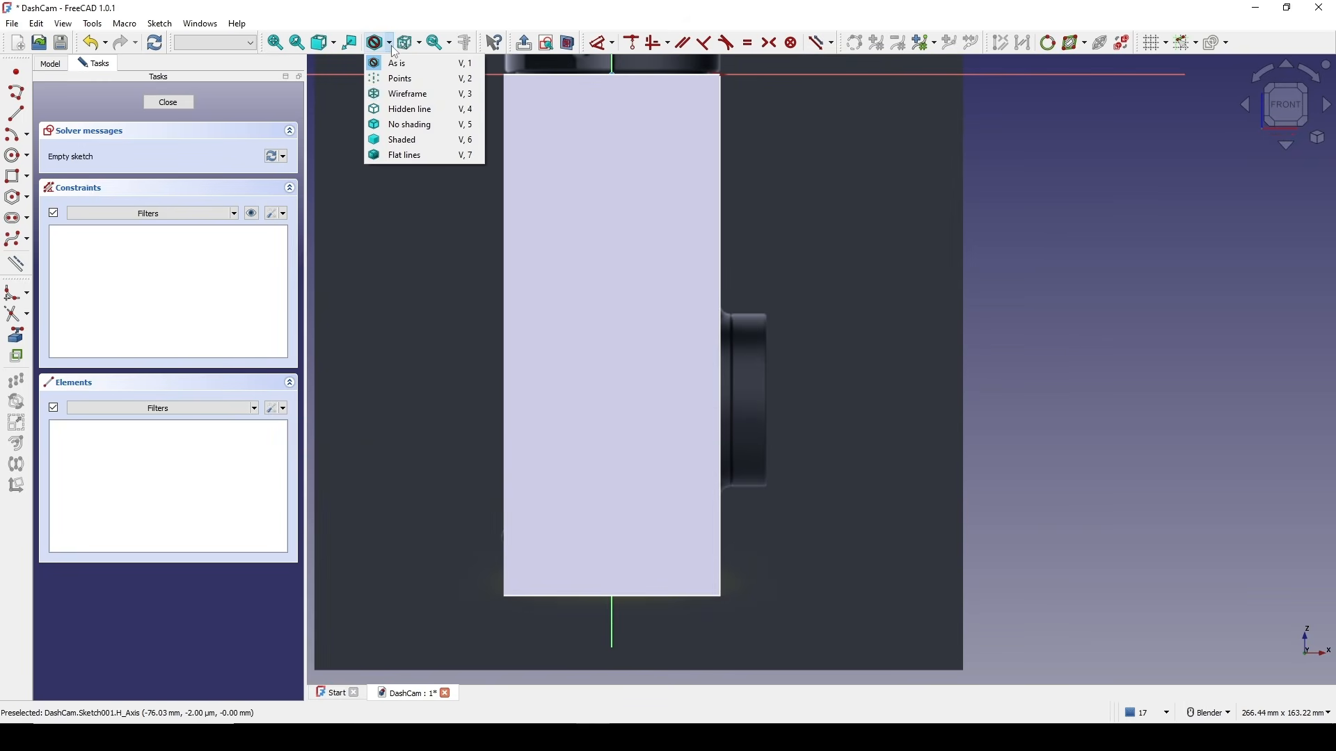
pyautogui.click(411, 94)
pyautogui.scroll(1, 811, 345)
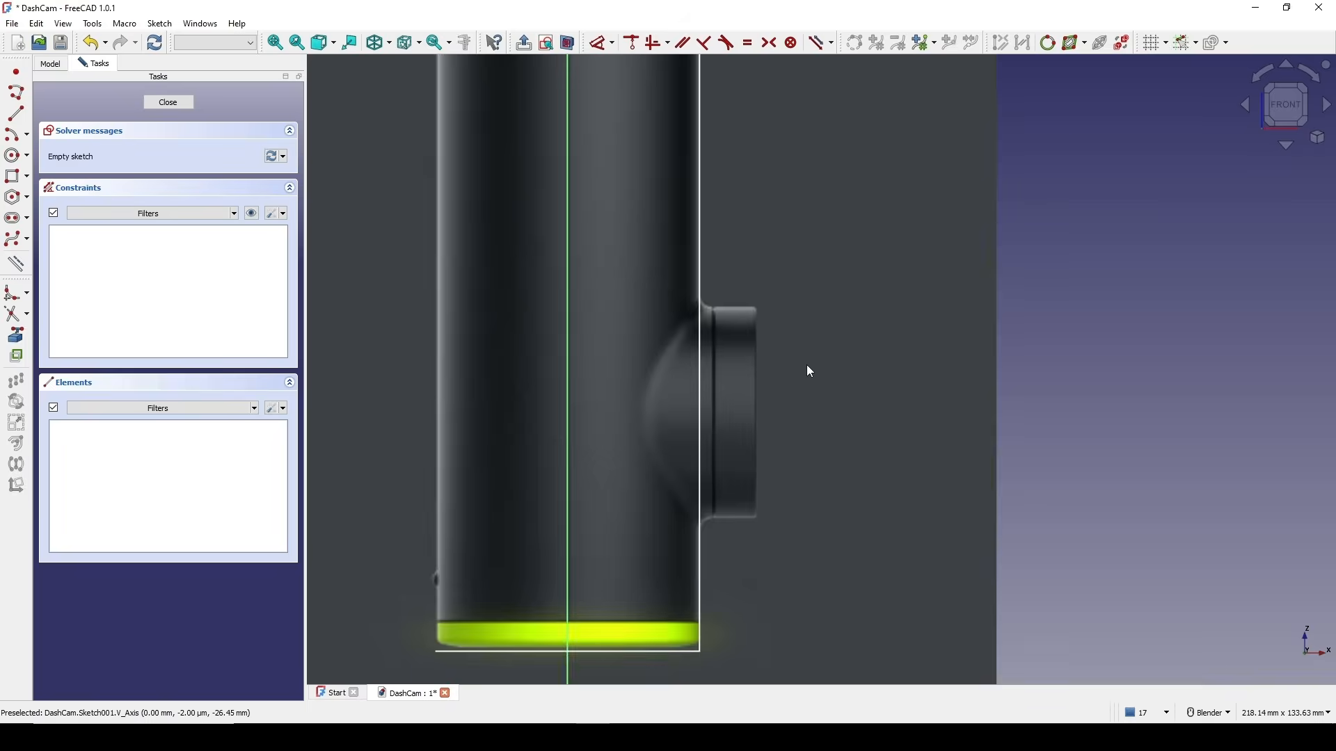
pyautogui.scroll(-1, 807, 364)
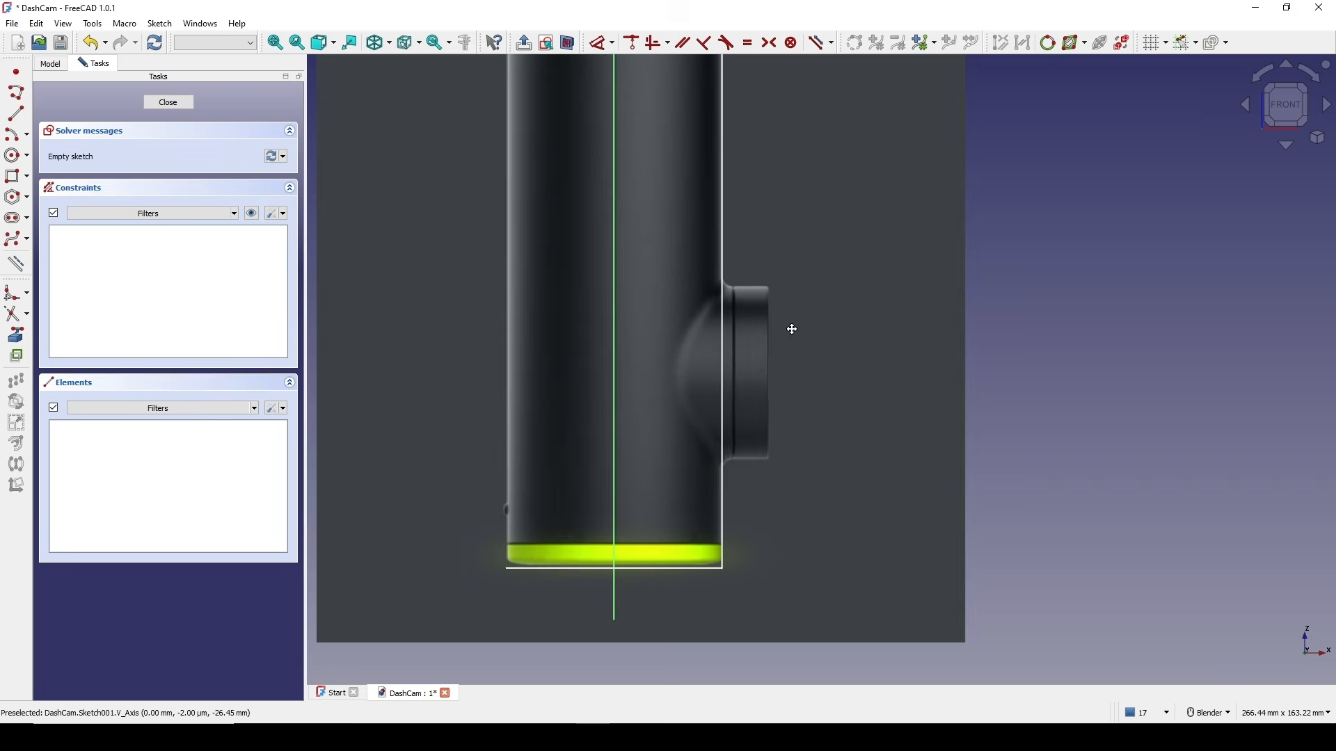
# - Draw a rectangle over the upper half of the side knob, out to about 40 mm from the axis, and fit its upper outer corner to the knob's corner
pyautogui.click(13, 180)
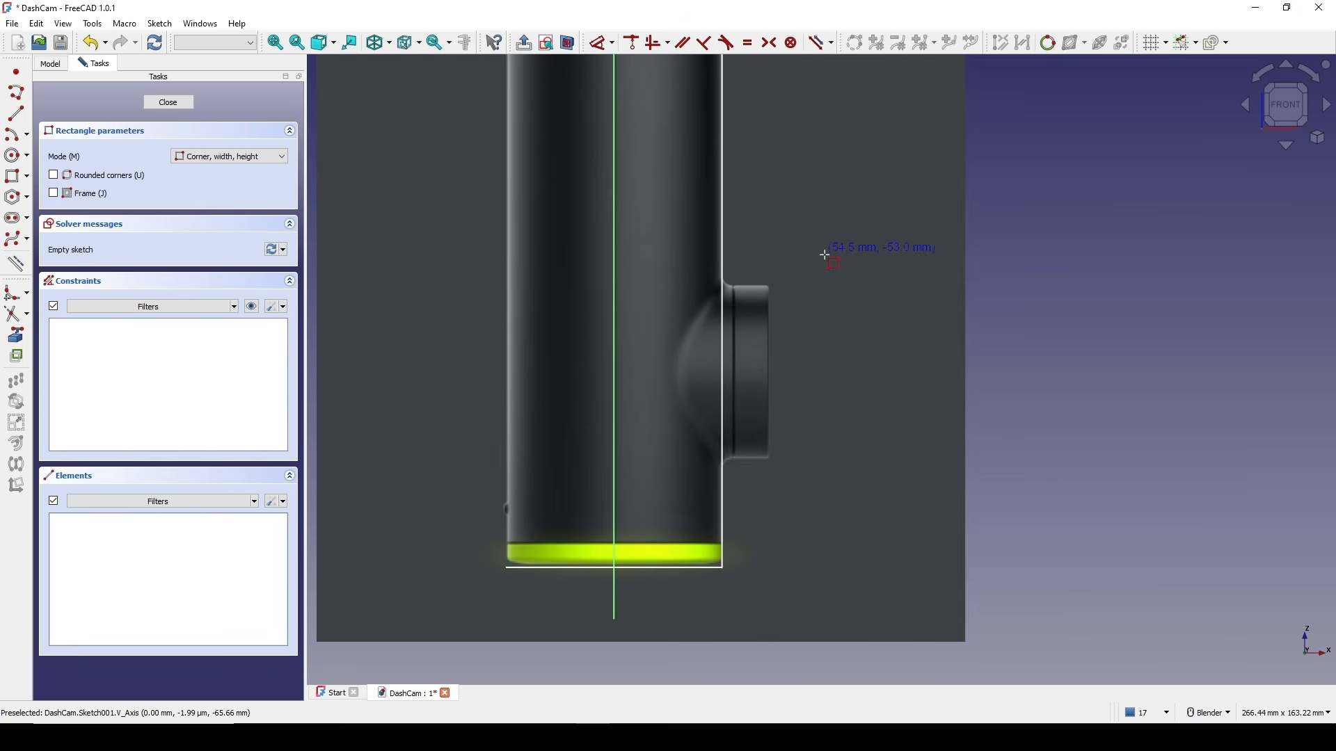
pyautogui.click(672, 276)
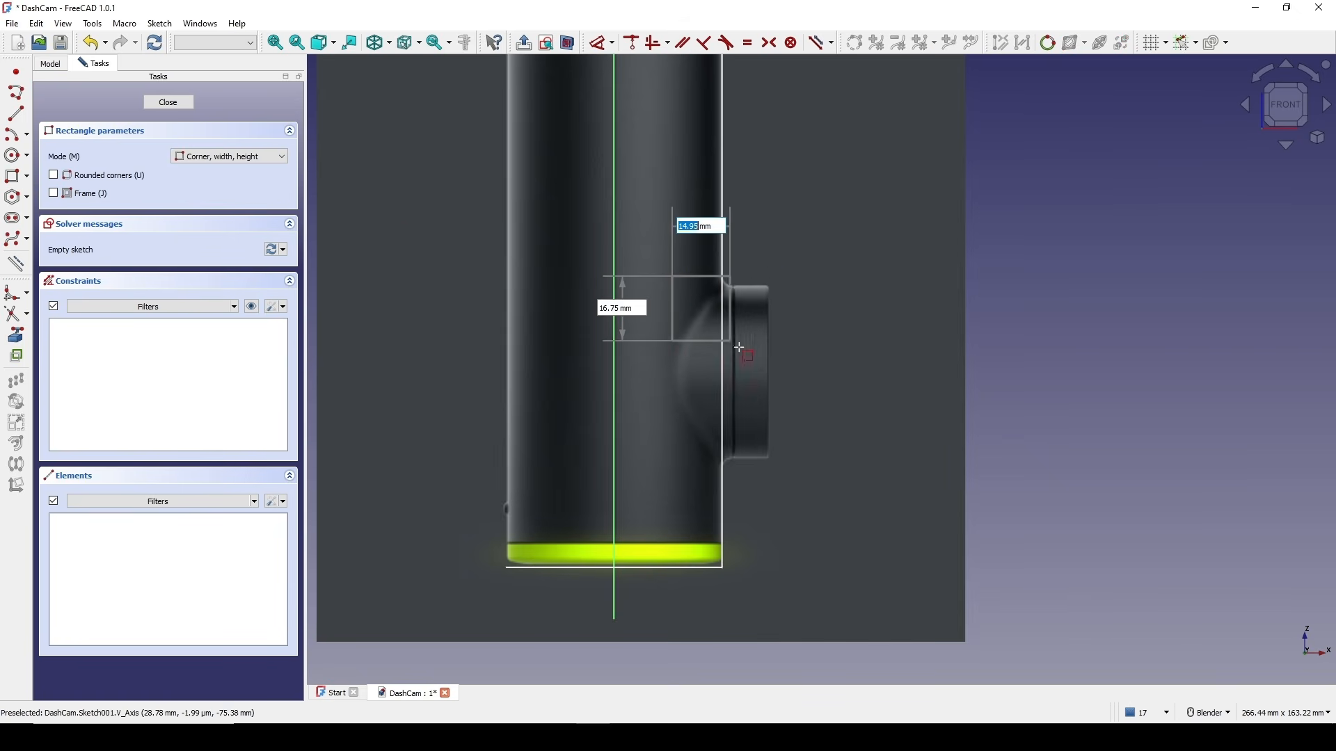
pyautogui.click(770, 390)
pyautogui.rightClick(796, 336)
pyautogui.scroll(4, 796, 337)
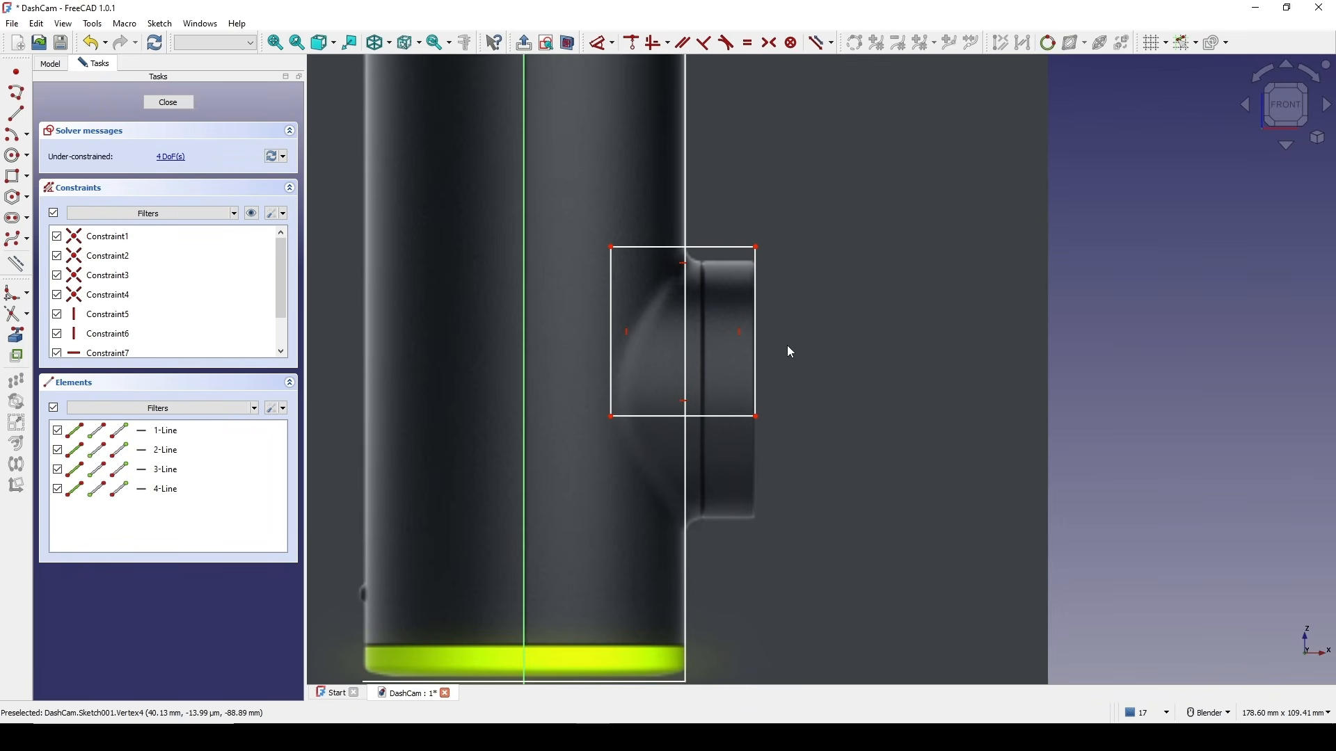
pyautogui.moveTo(774, 223); pyautogui.dragTo(772, 239)
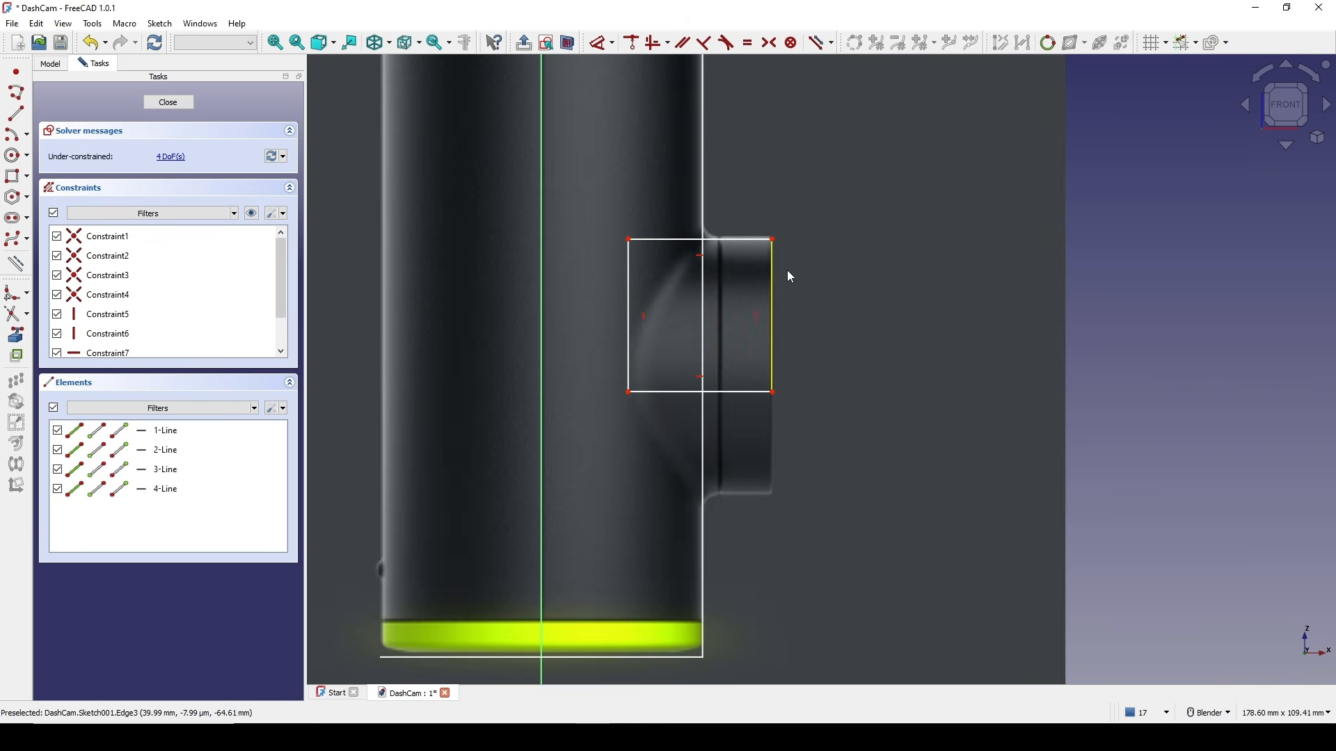
# - Raise the rectangle's lower edge slightly and constrain its outer upper corner 60 mm vertically below the origin
pyautogui.moveTo(773, 392); pyautogui.dragTo(774, 383)
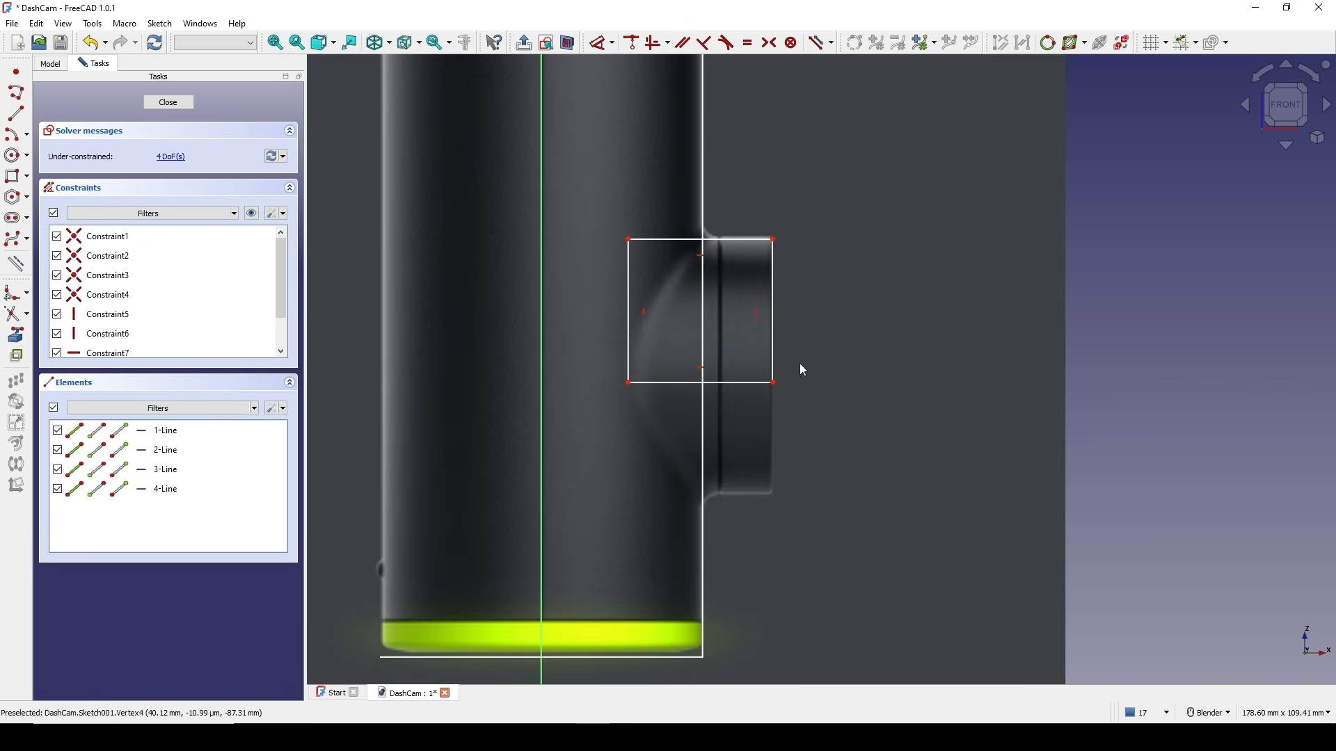
pyautogui.press('d')
pyautogui.click(773, 239)
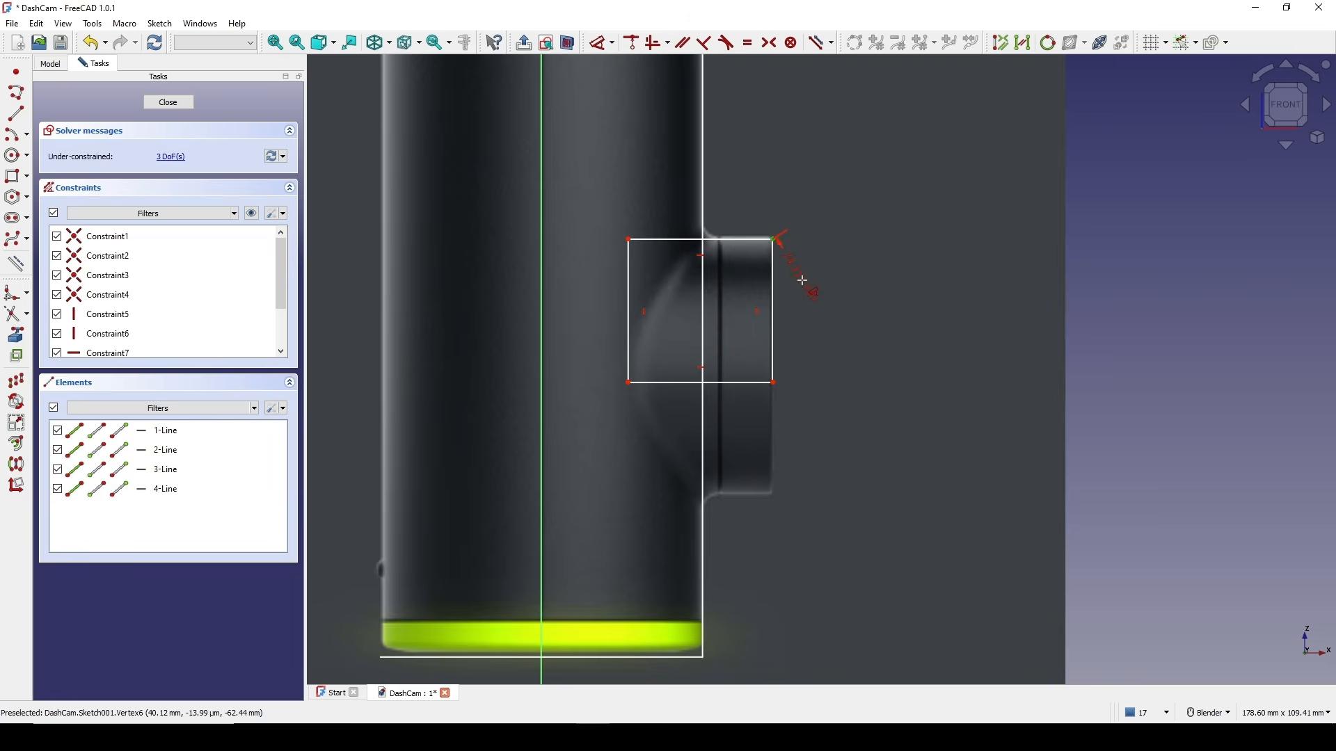
pyautogui.scroll(-4, 775, 409)
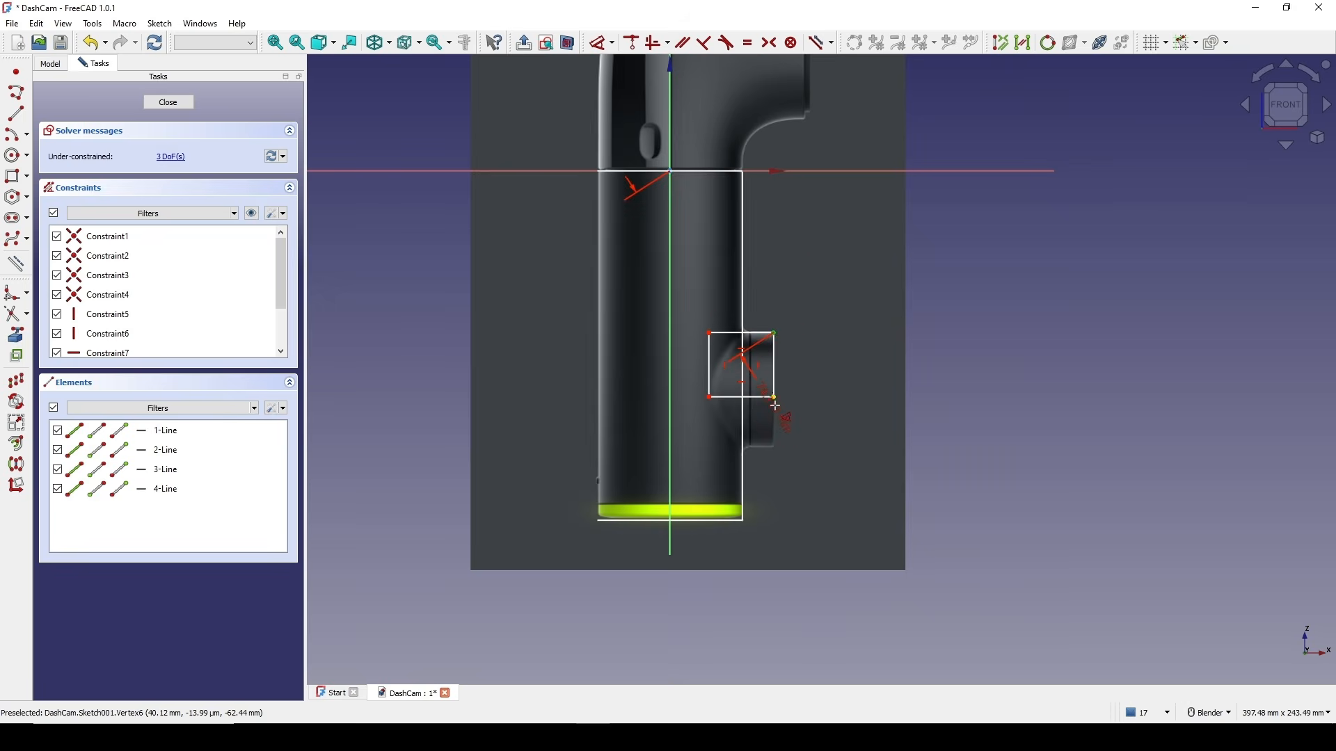
pyautogui.click(799, 268)
pyautogui.write('60mm')
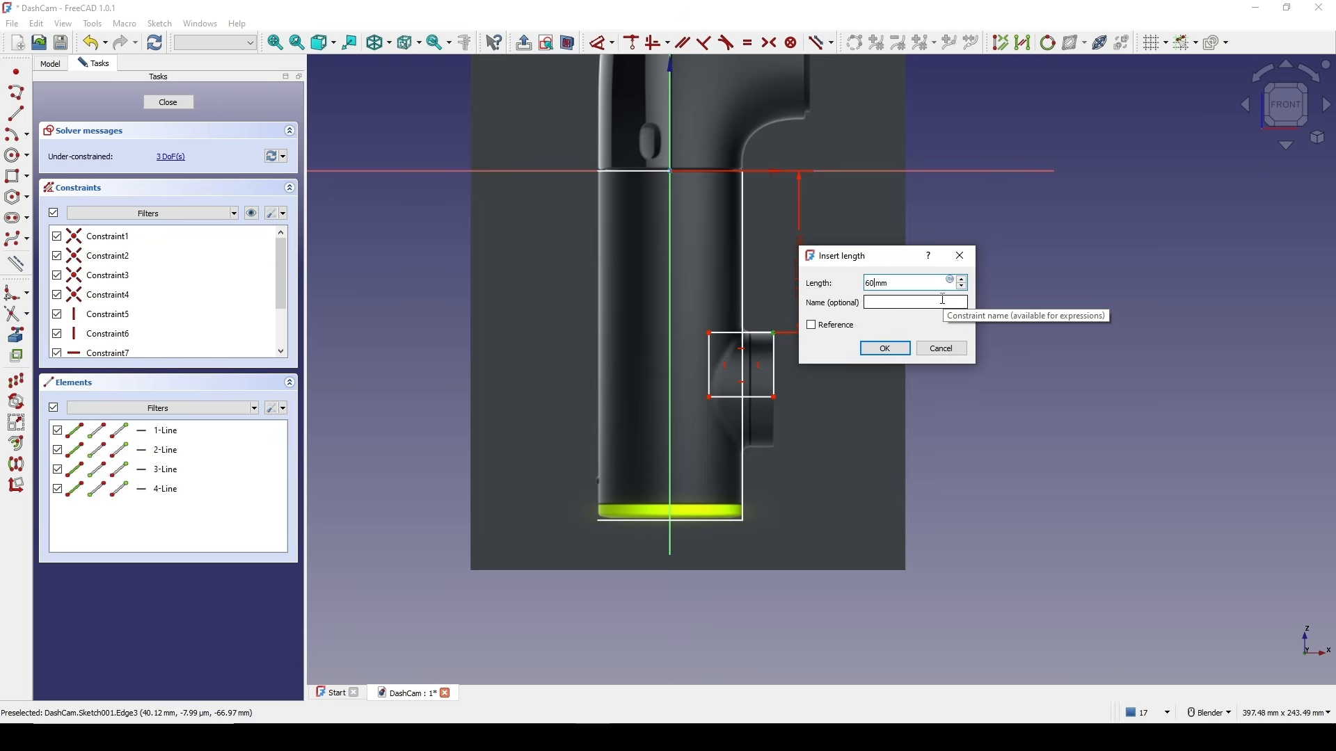
pyautogui.press('Return')
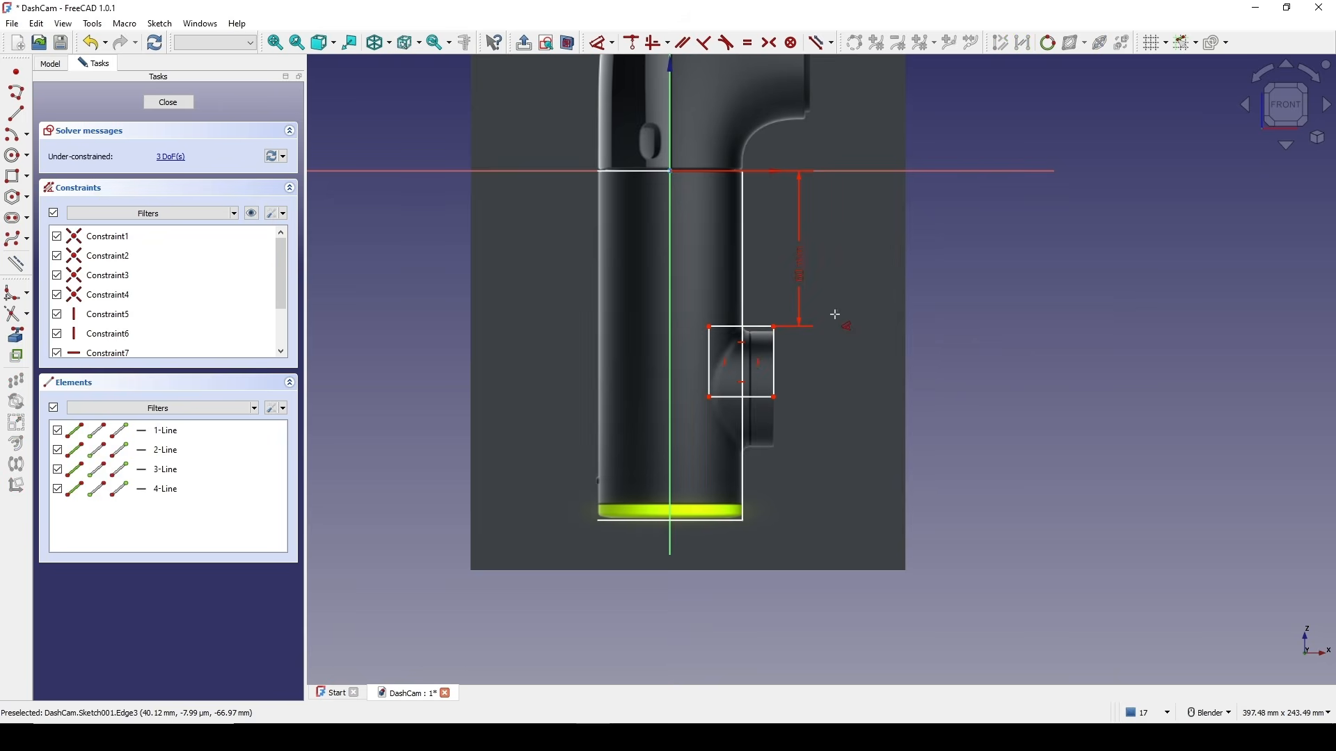
# - Change the vertical distance from the origin to the rectangle's outer upper corner to 62 mm
pyautogui.scroll(2, 838, 313)
pyautogui.doubleClick(788, 255)
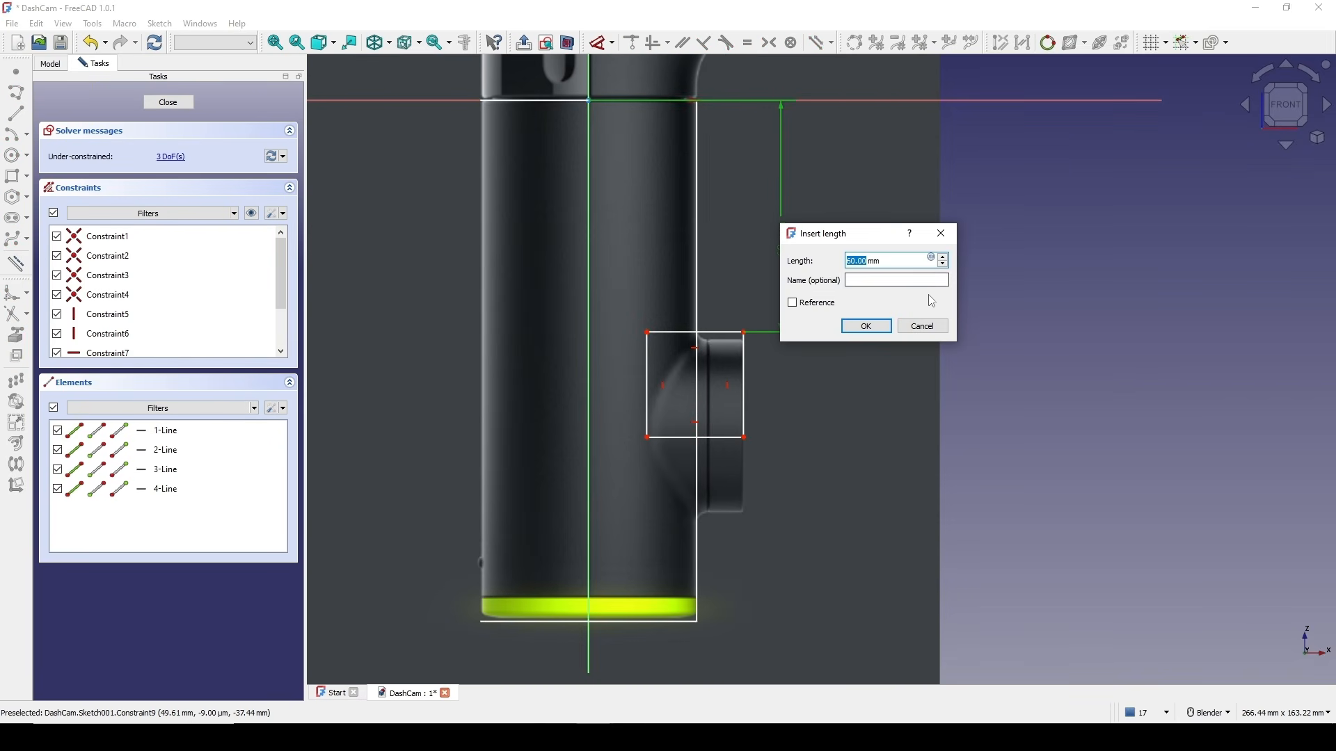
pyautogui.press('Return')
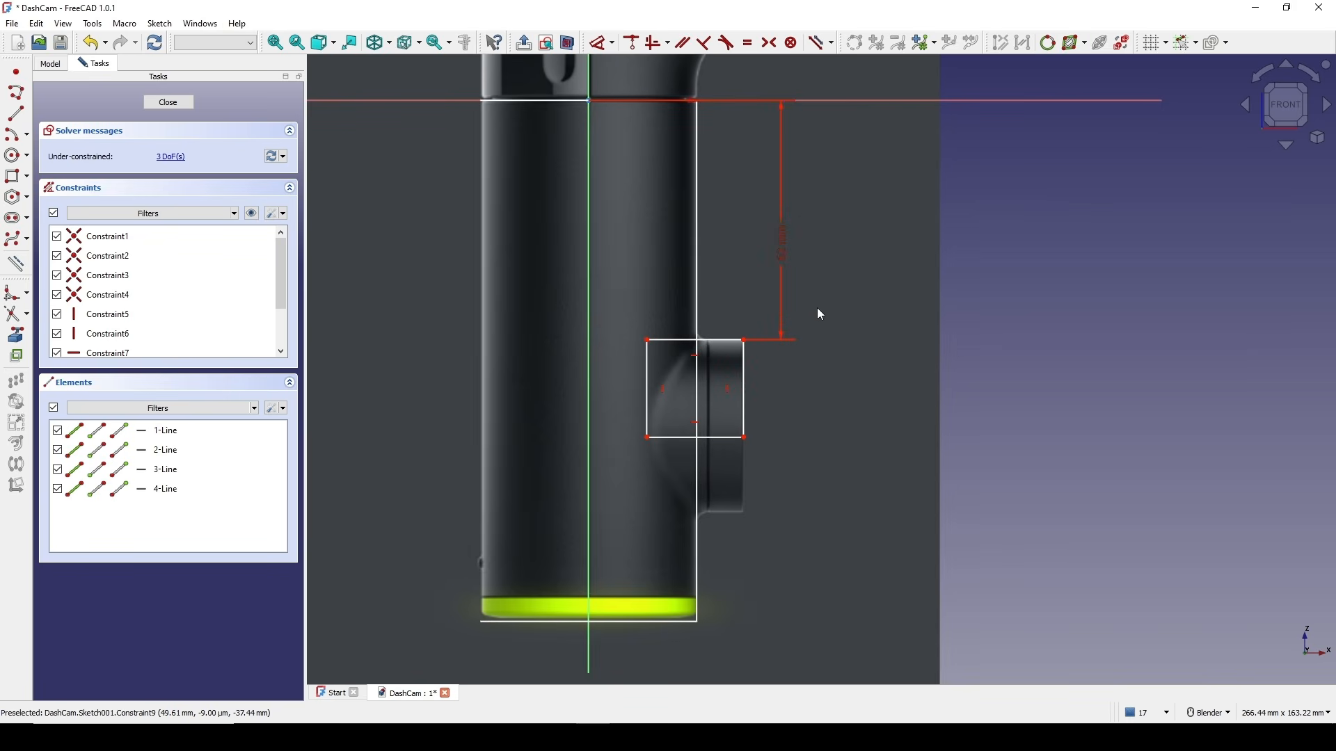
# - Dimension the rectangle's outer vertical edge and set its length to 22 mm
pyautogui.click(745, 390)
pyautogui.press('i')
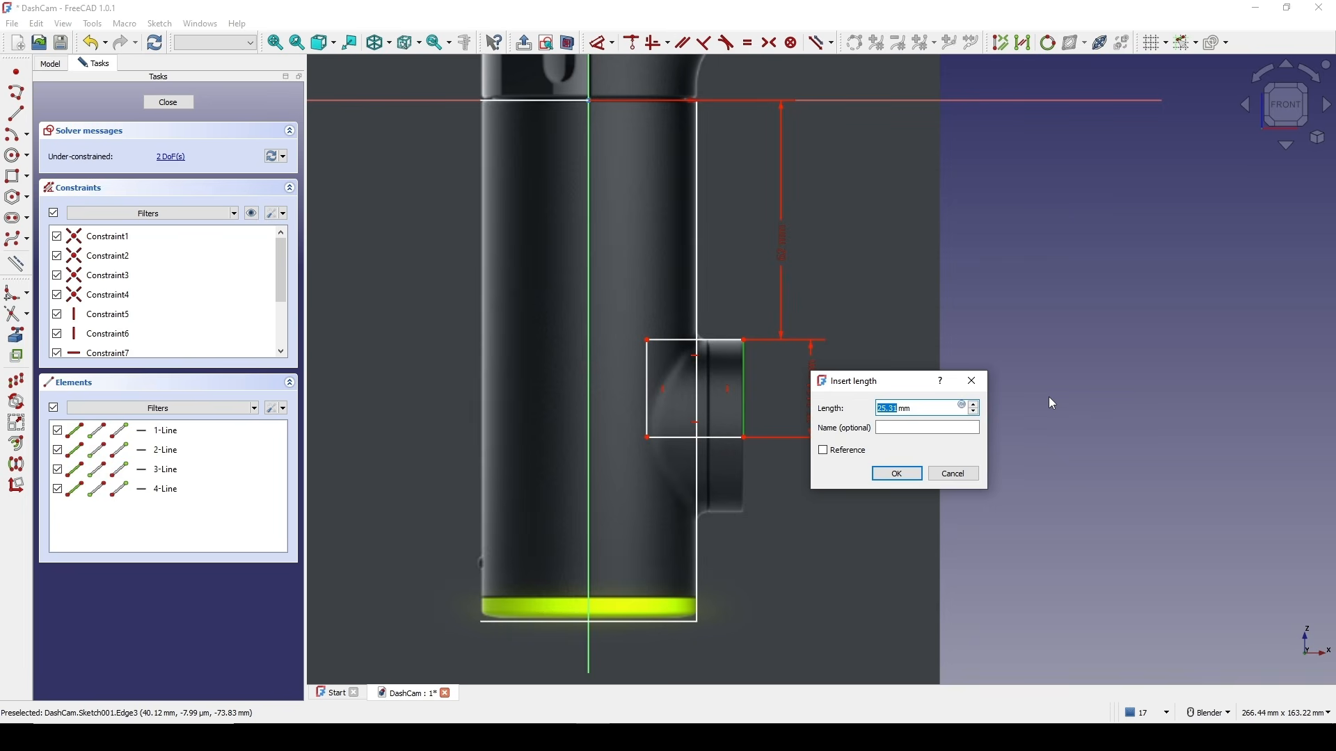
pyautogui.write('22')
pyautogui.click(898, 473)
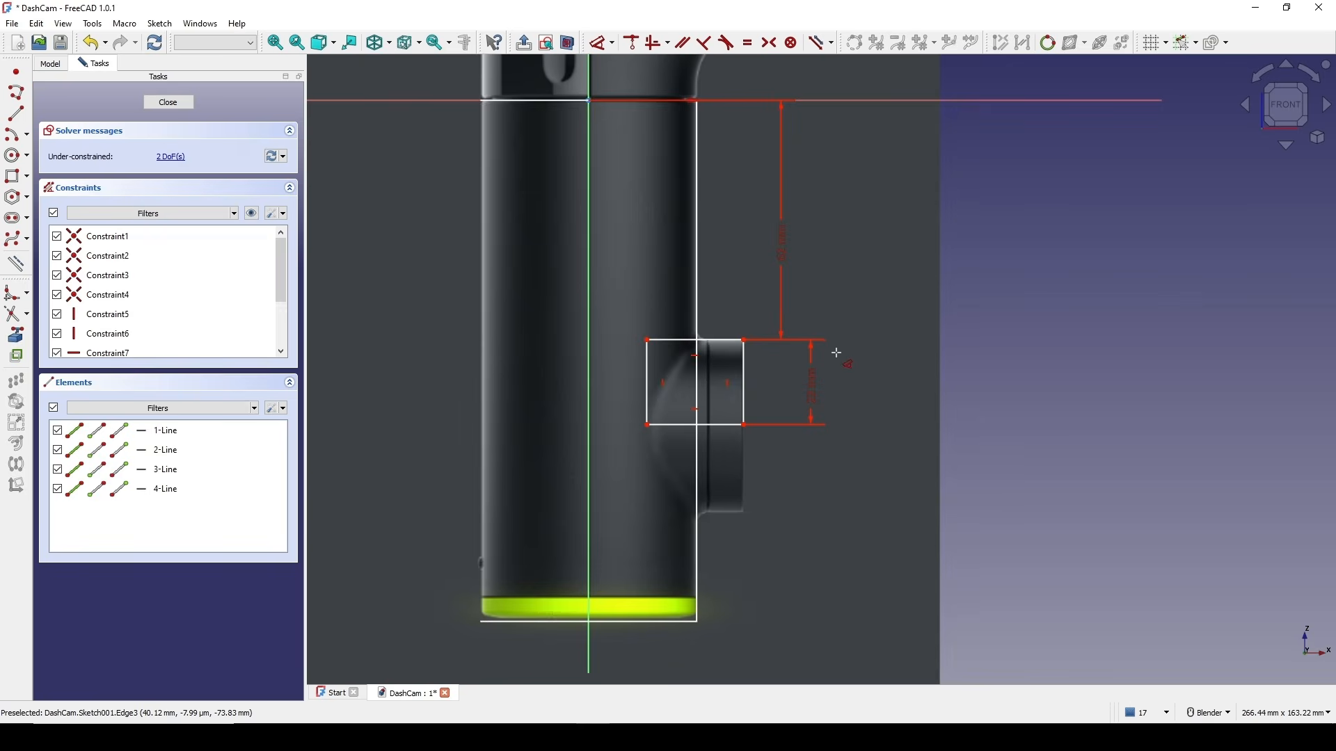
# - Constrain the rectangle's outer upper corner 40 mm horizontally from the vertical axis
pyautogui.scroll(1, 837, 353)
pyautogui.scroll(-2, 798, 337)
pyautogui.scroll(2, 798, 324)
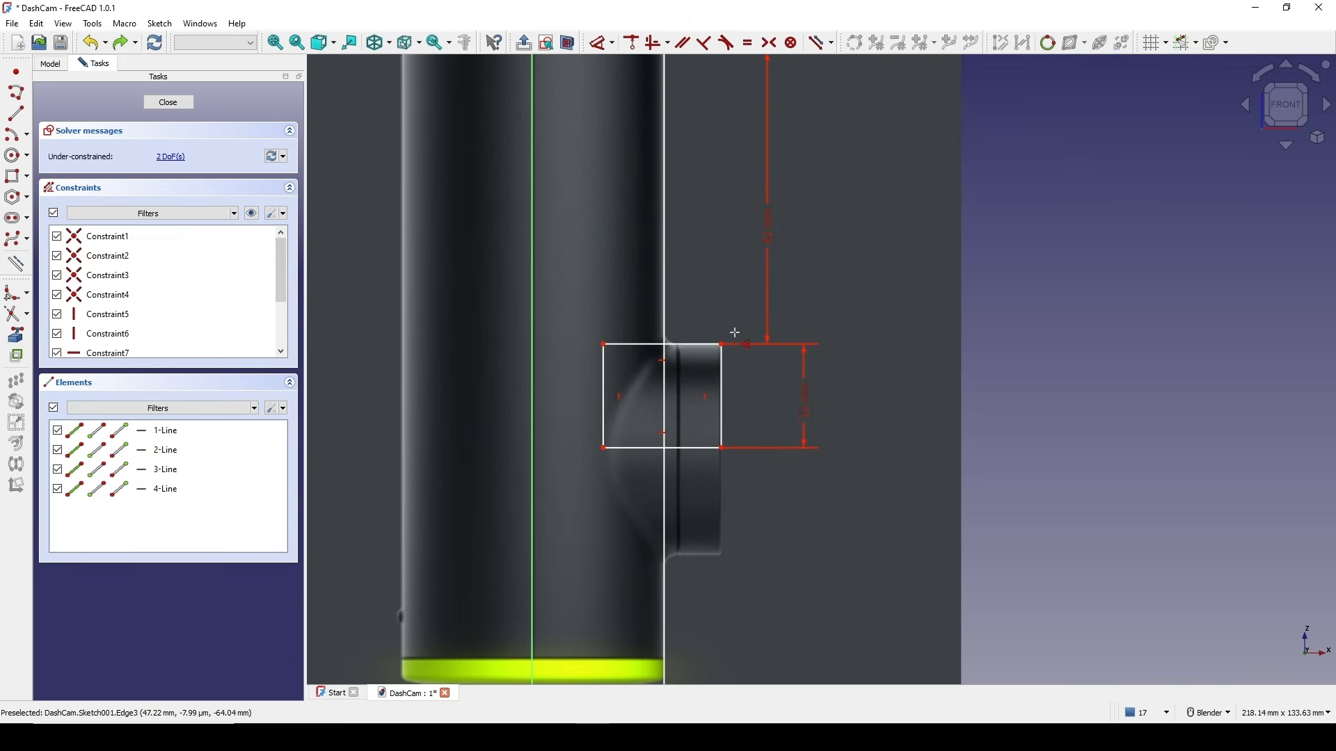
pyautogui.click(723, 342)
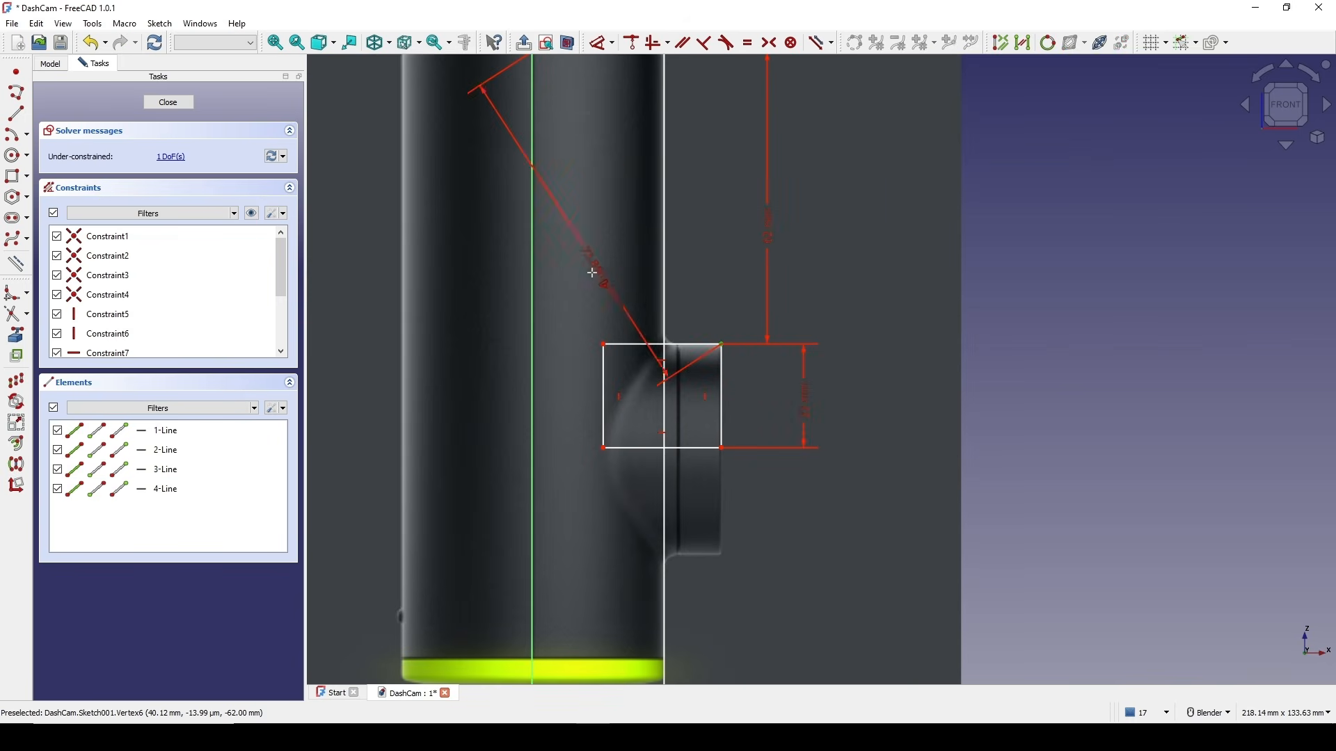
pyautogui.click(532, 268)
pyautogui.click(633, 207)
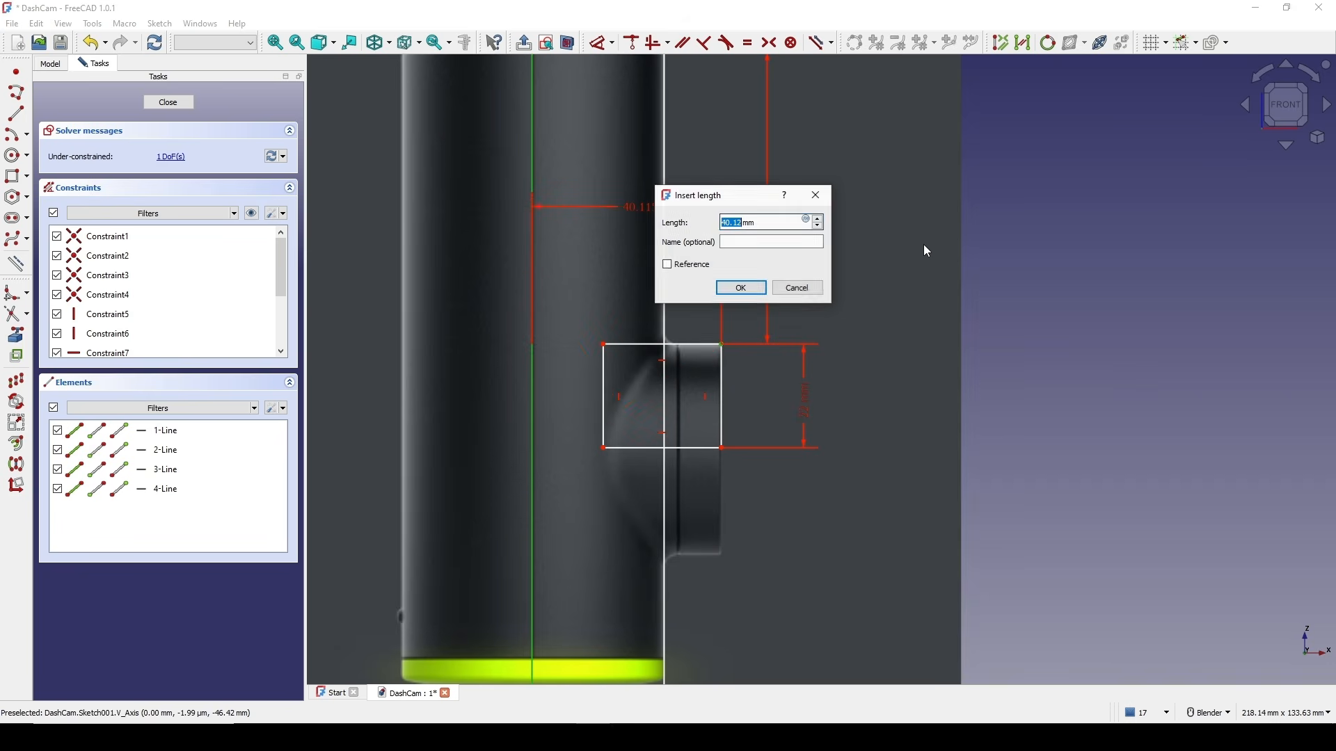
pyautogui.press('Return')
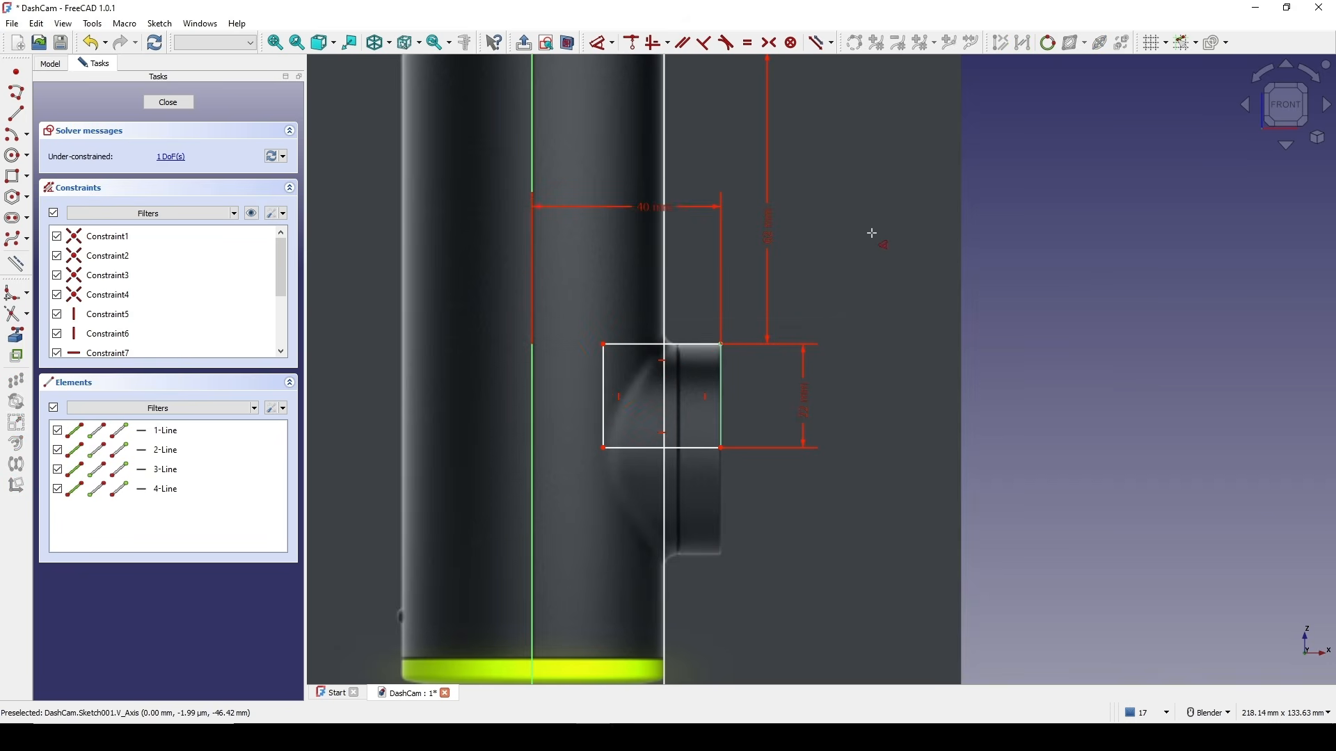
pyautogui.press('Escape')
# - Draw a small rectangle about 1.4 mm square on the profile's top edge, over the knob's dark groove
pyautogui.scroll(2, 698, 361)
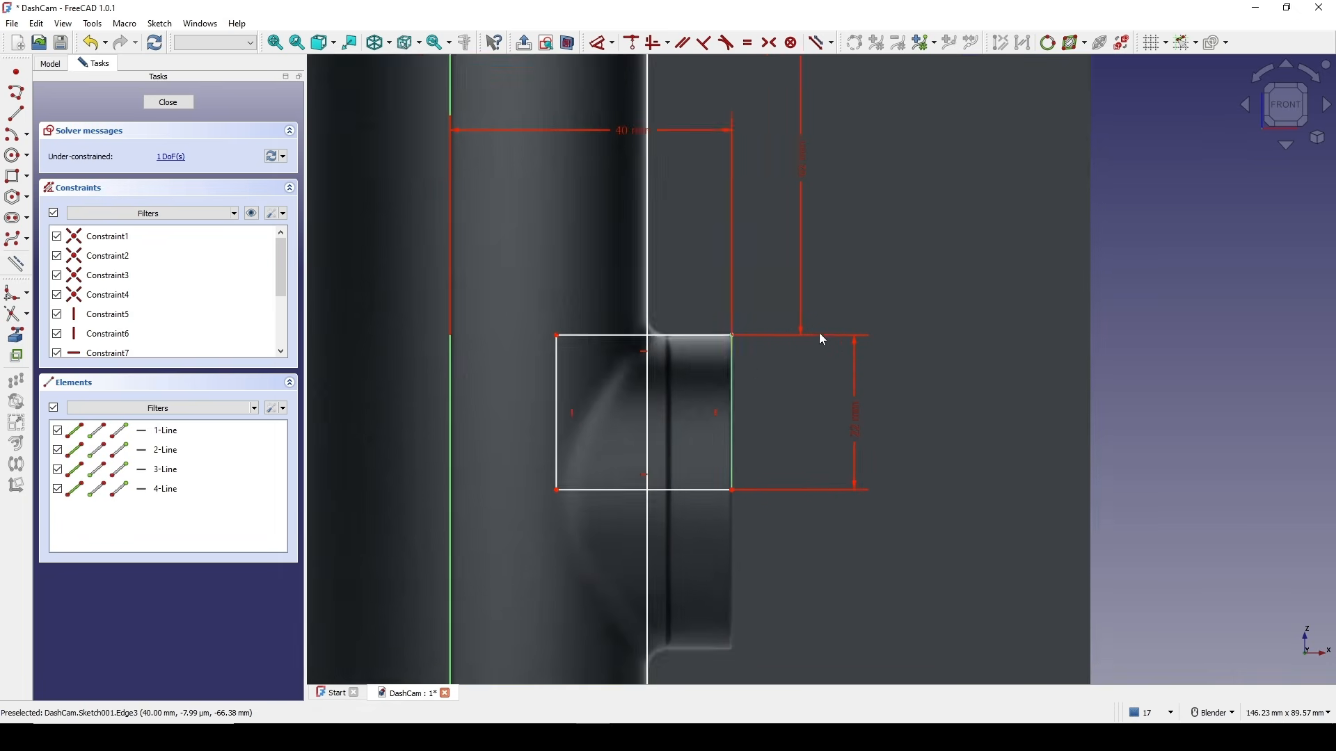
pyautogui.scroll(2, 755, 361)
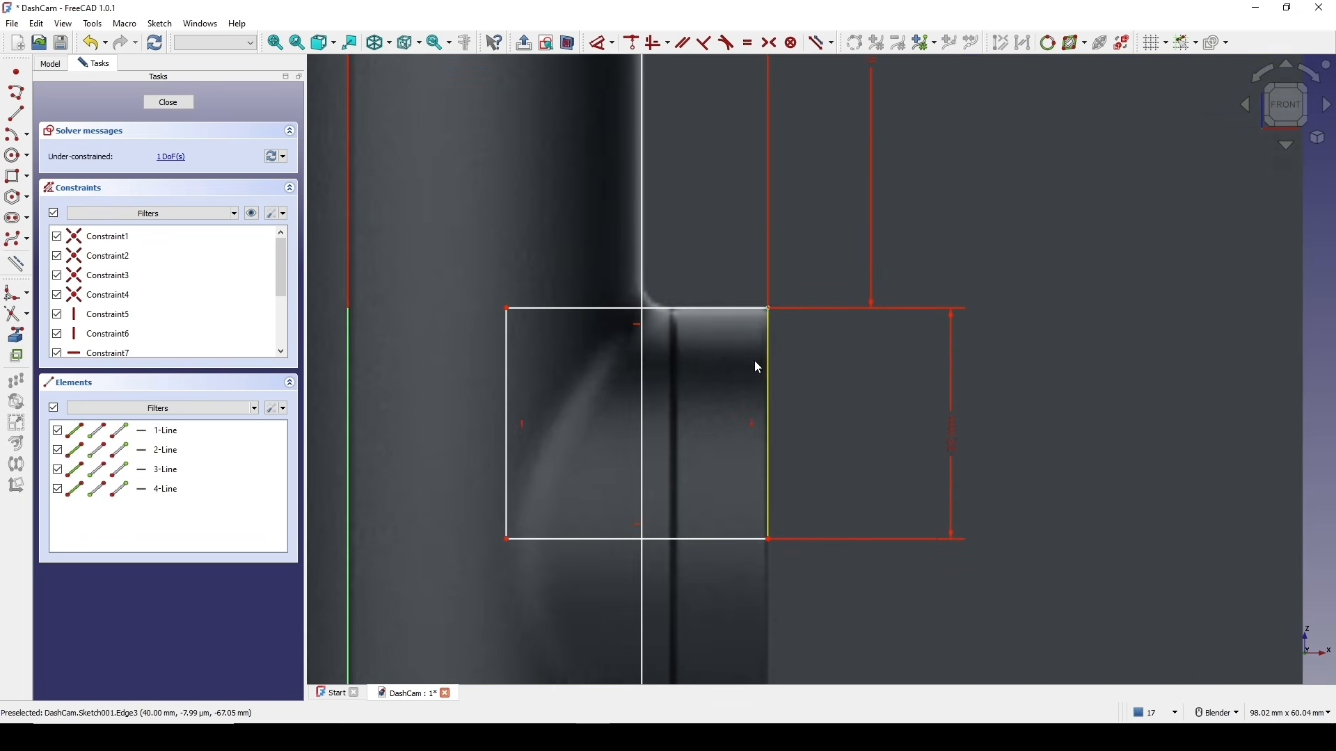
pyautogui.click(13, 177)
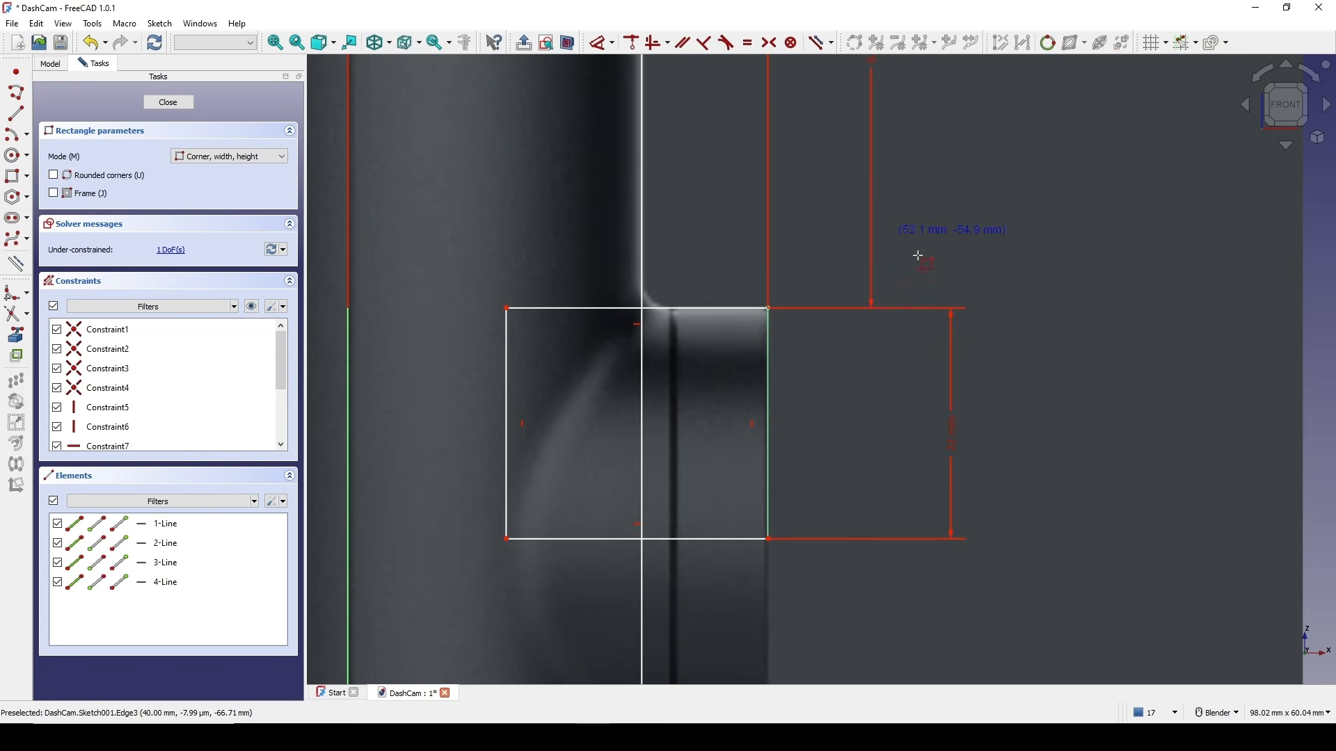
pyautogui.scroll(2, 672, 323)
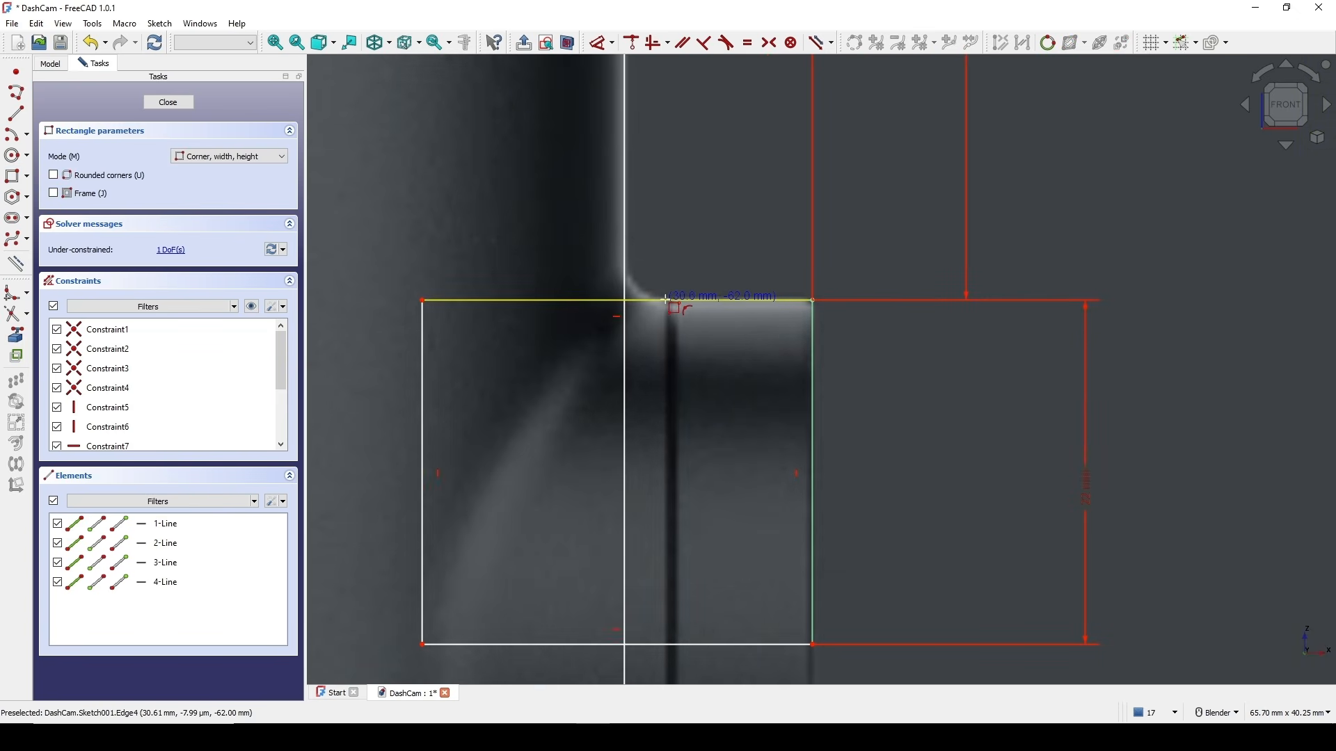
pyautogui.click(664, 302)
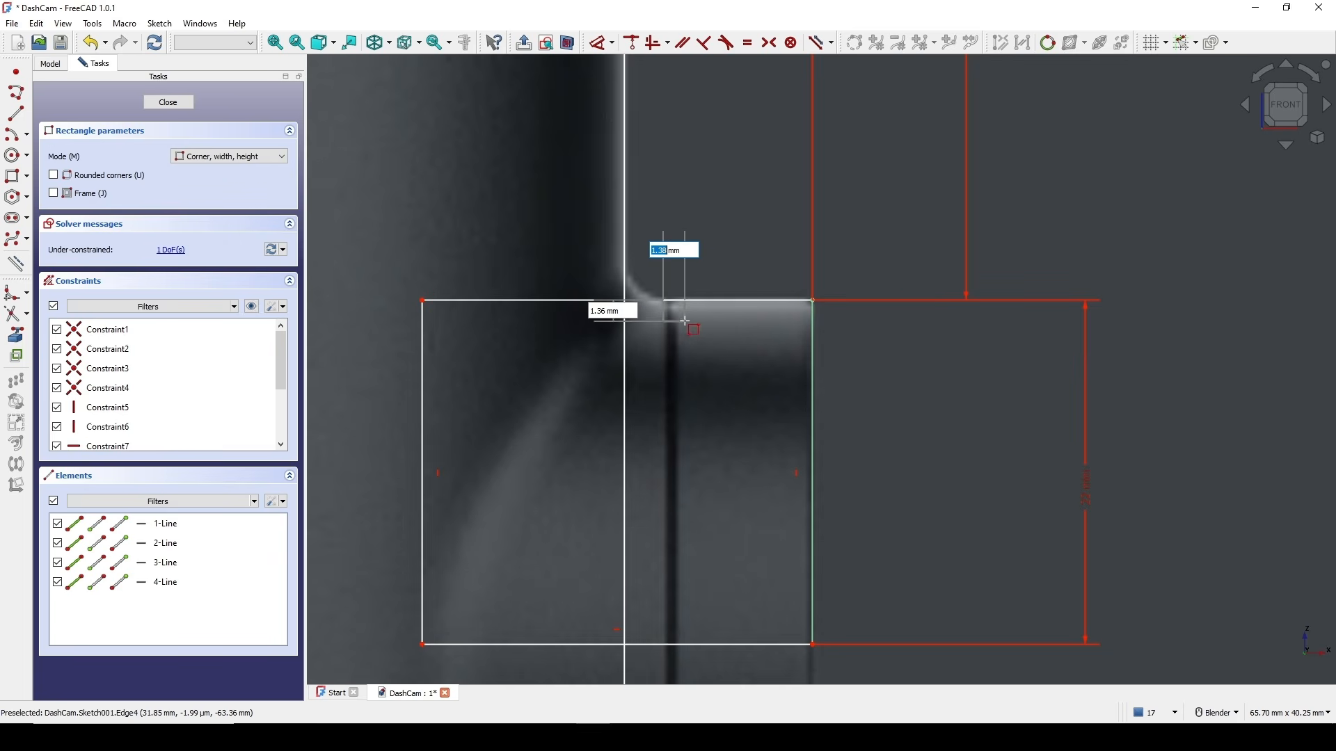
pyautogui.click(686, 321)
pyautogui.rightClick(749, 348)
# - Trim the overlapping top segments between the small rectangle's sides so the groove opens into the profile
pyautogui.scroll(1, 719, 329)
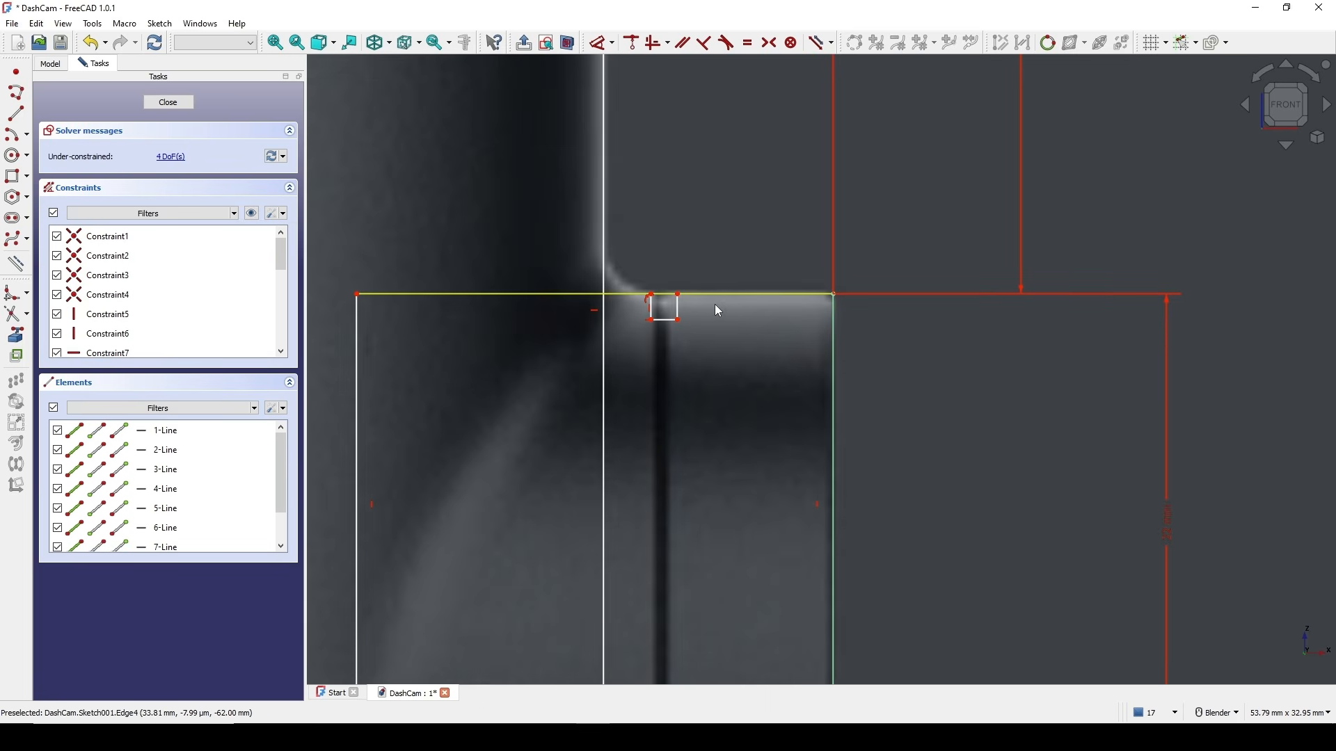
pyautogui.scroll(2, 696, 313)
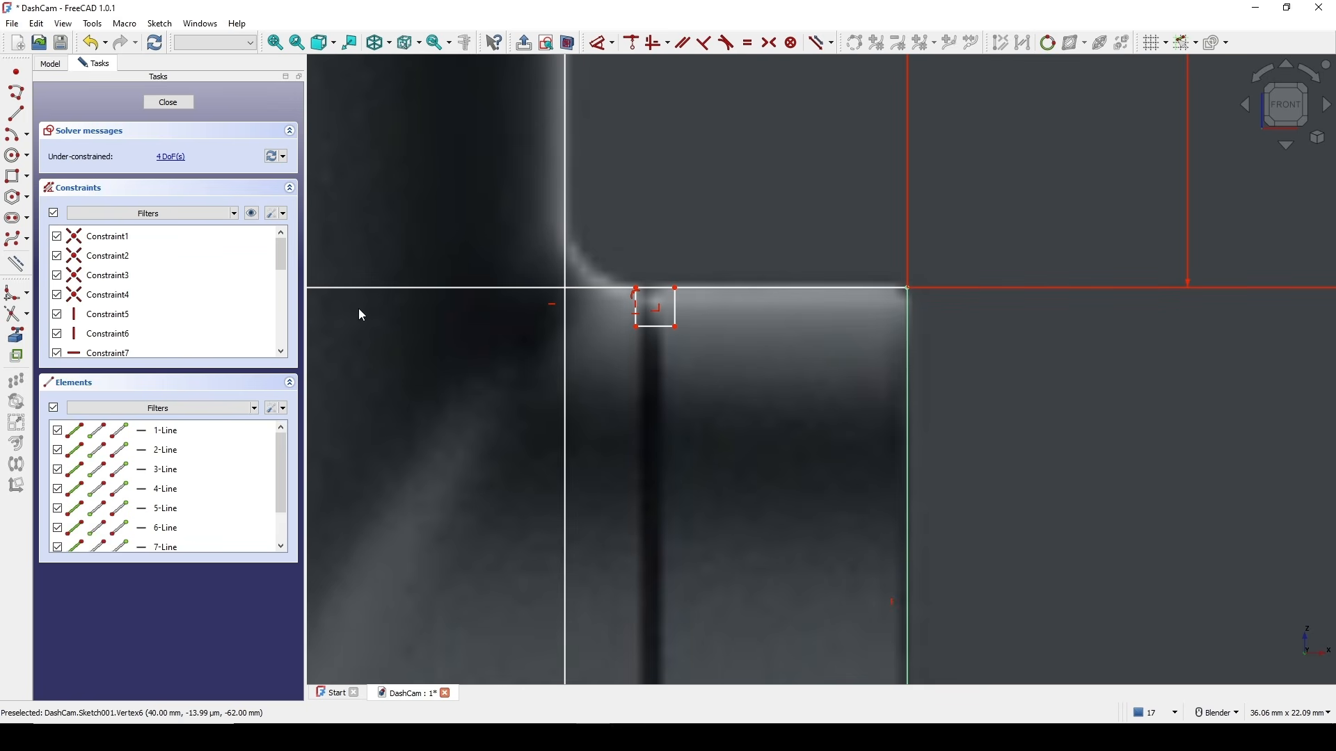
pyautogui.click(16, 316)
pyautogui.scroll(2, 653, 268)
pyautogui.click(653, 297)
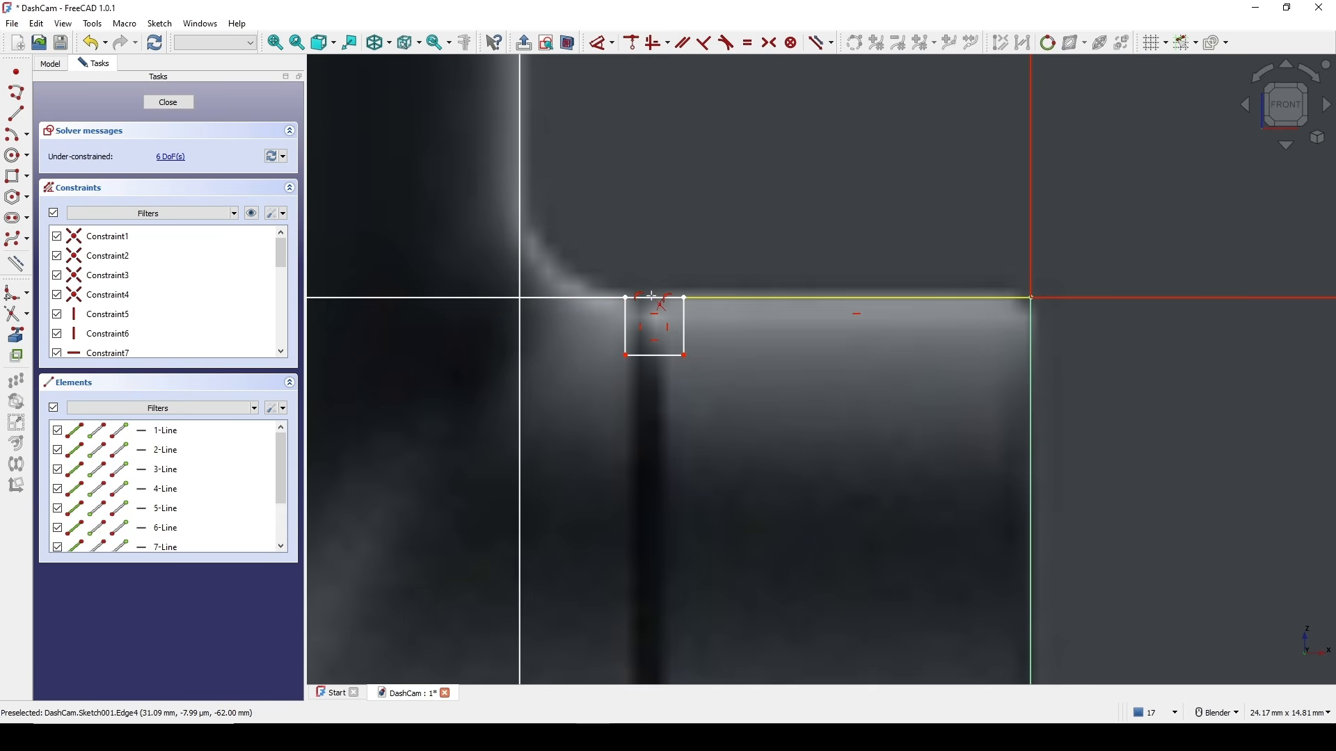
pyautogui.click(656, 297)
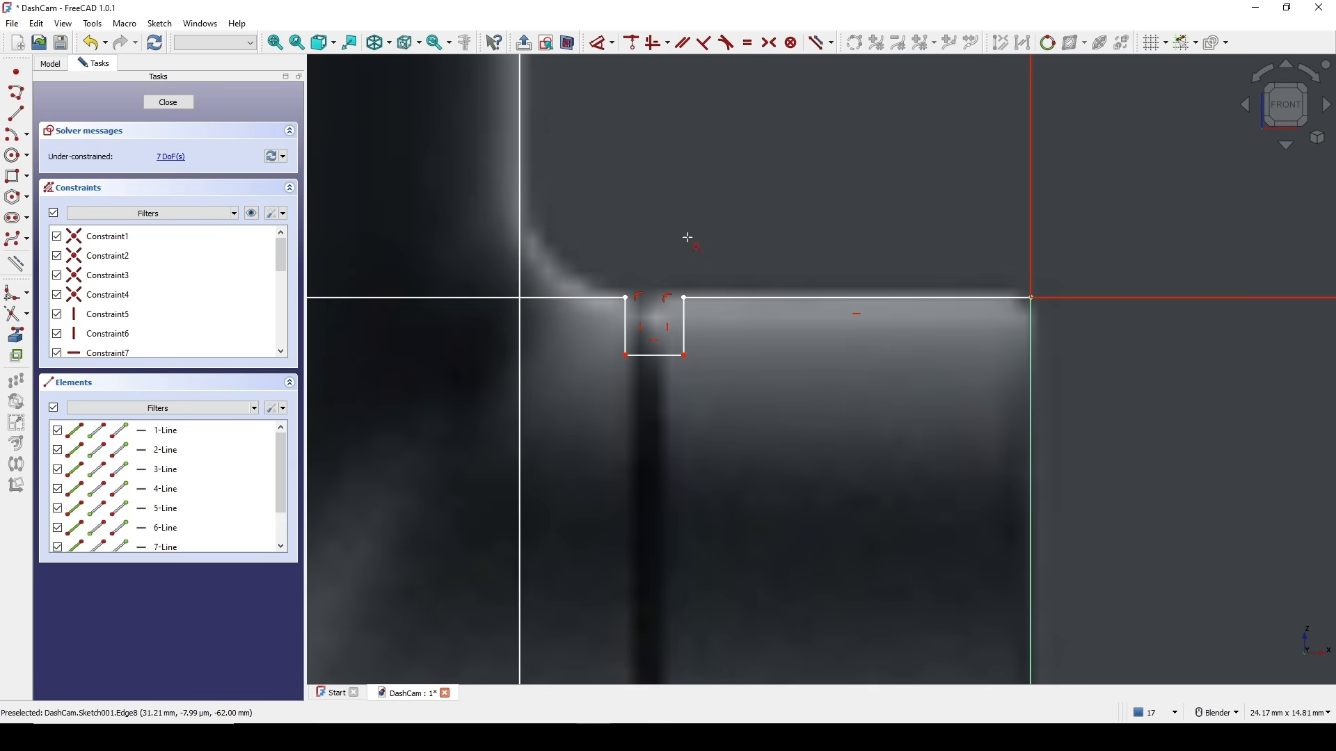
# - Align the groove's two upper corners horizontally and make its inner side and bottom edge equal in length
pyautogui.scroll(-3, 704, 257)
pyautogui.scroll(2, 724, 279)
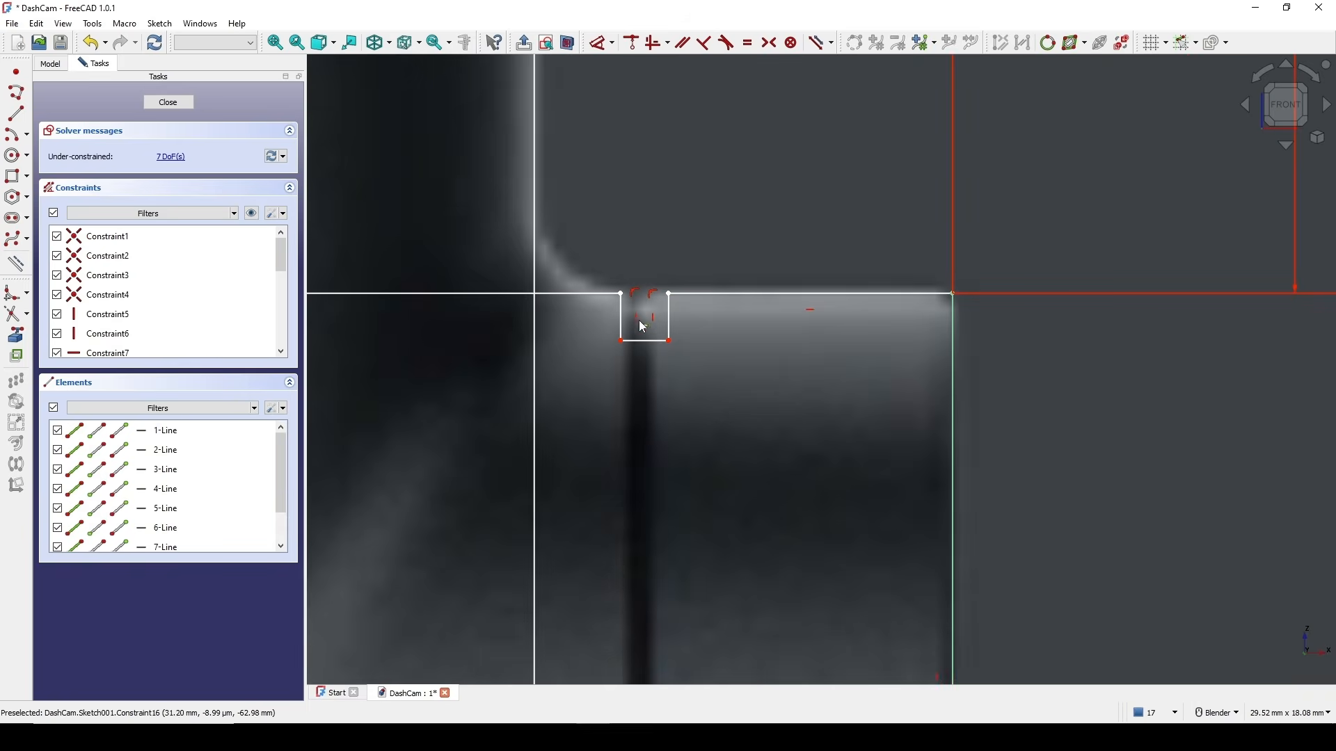
pyautogui.click(623, 297)
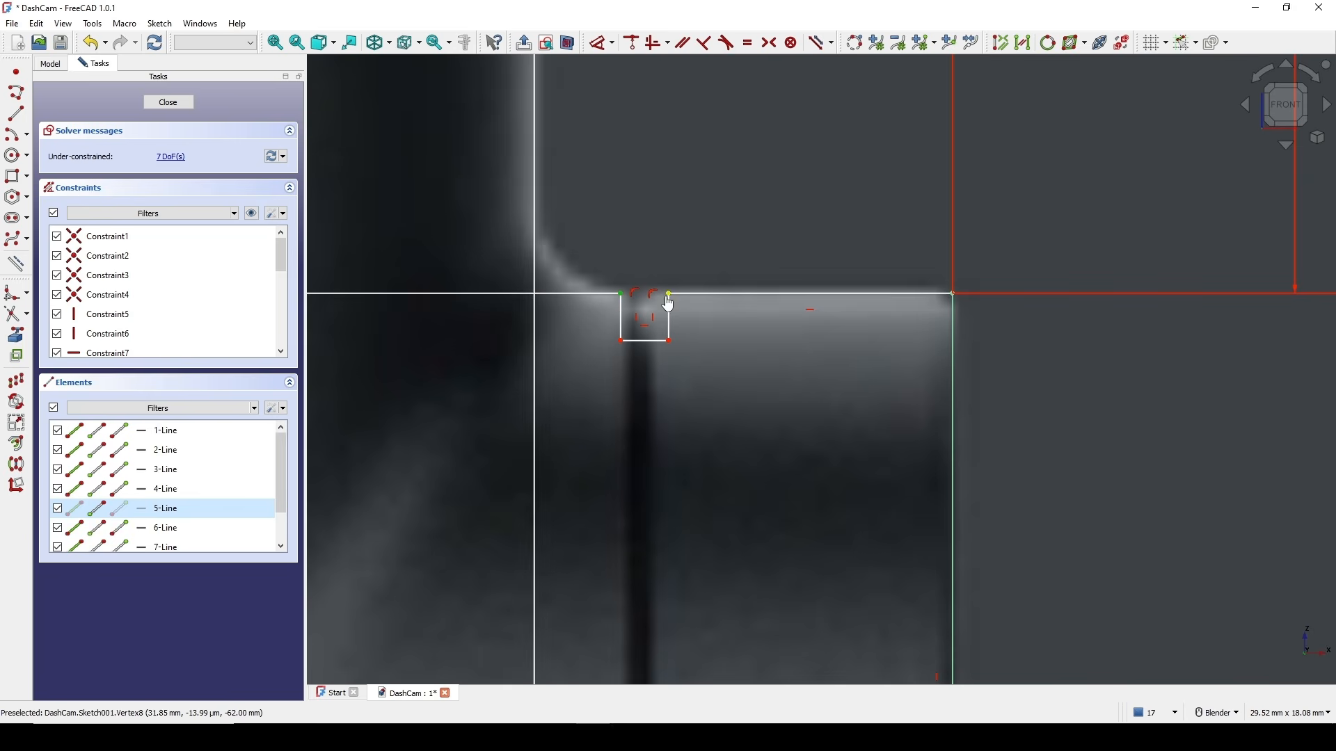
pyautogui.click(669, 295)
pyautogui.press('h')
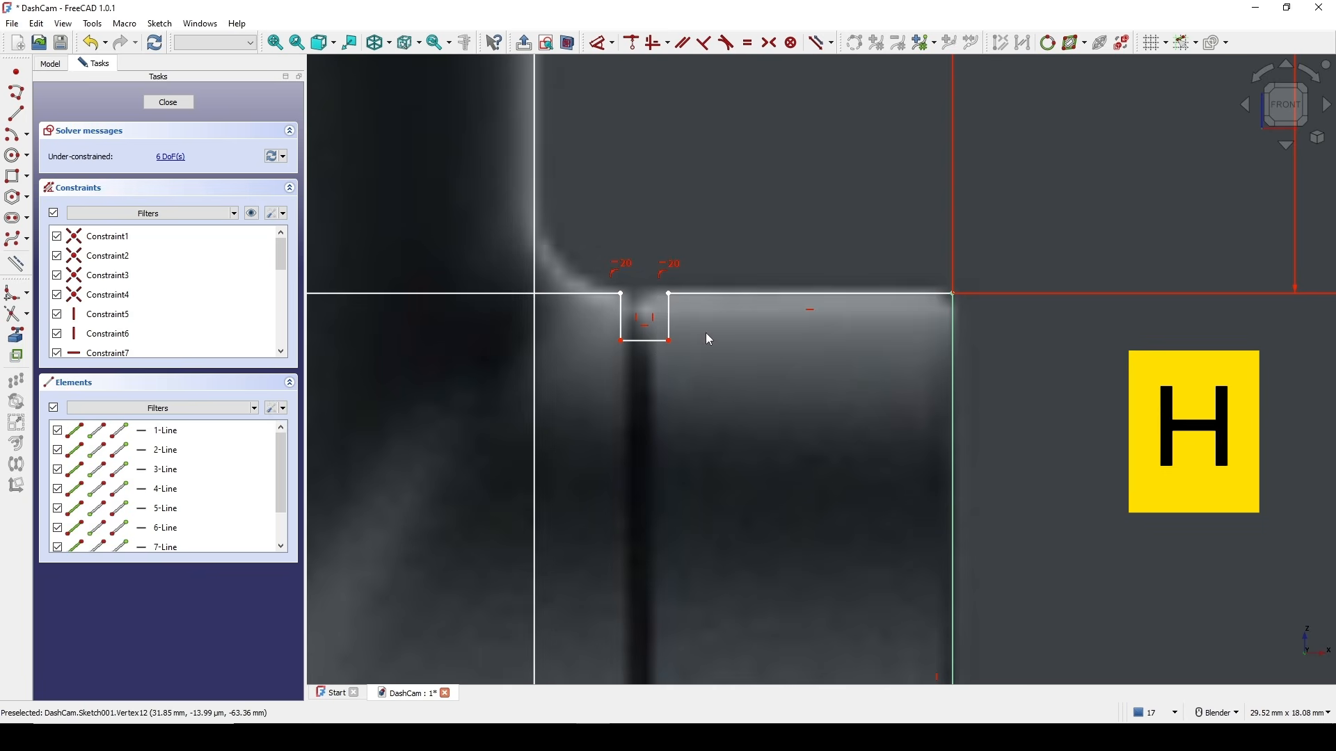
pyautogui.click(629, 329)
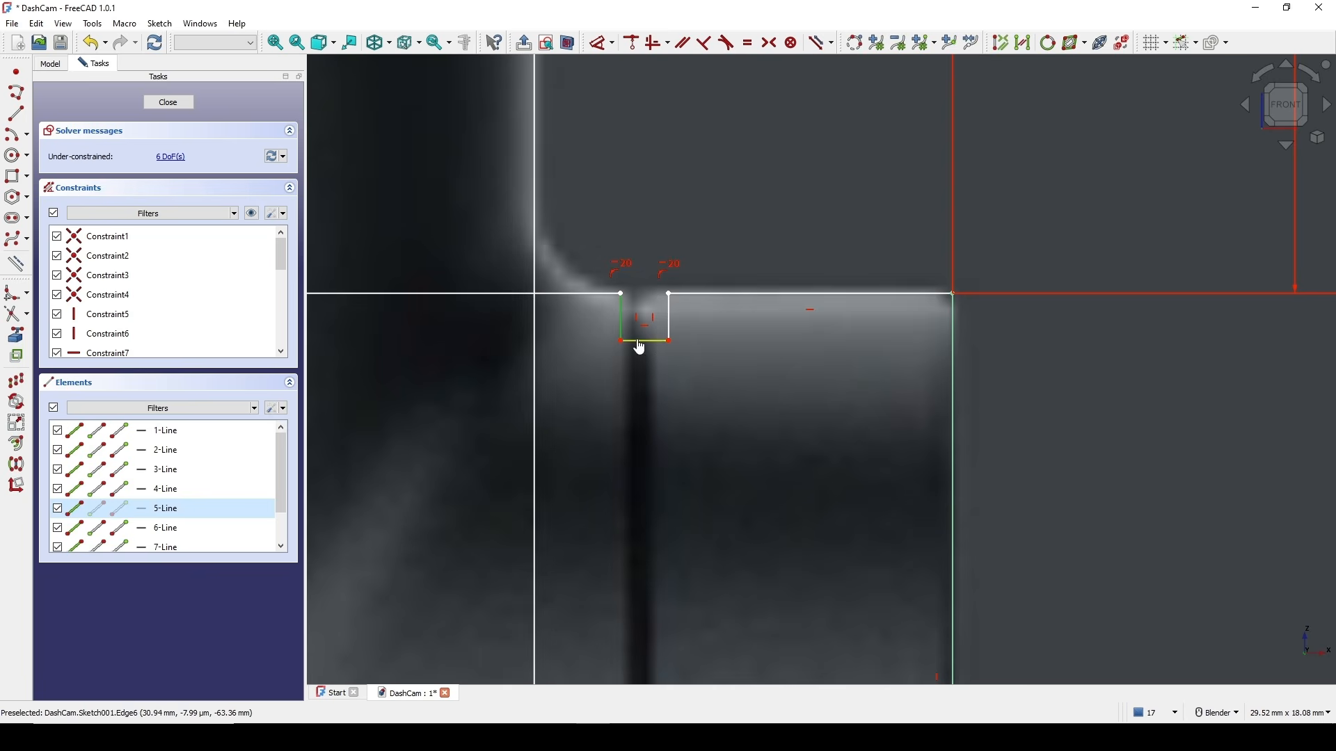
pyautogui.click(639, 342)
pyautogui.press('e')
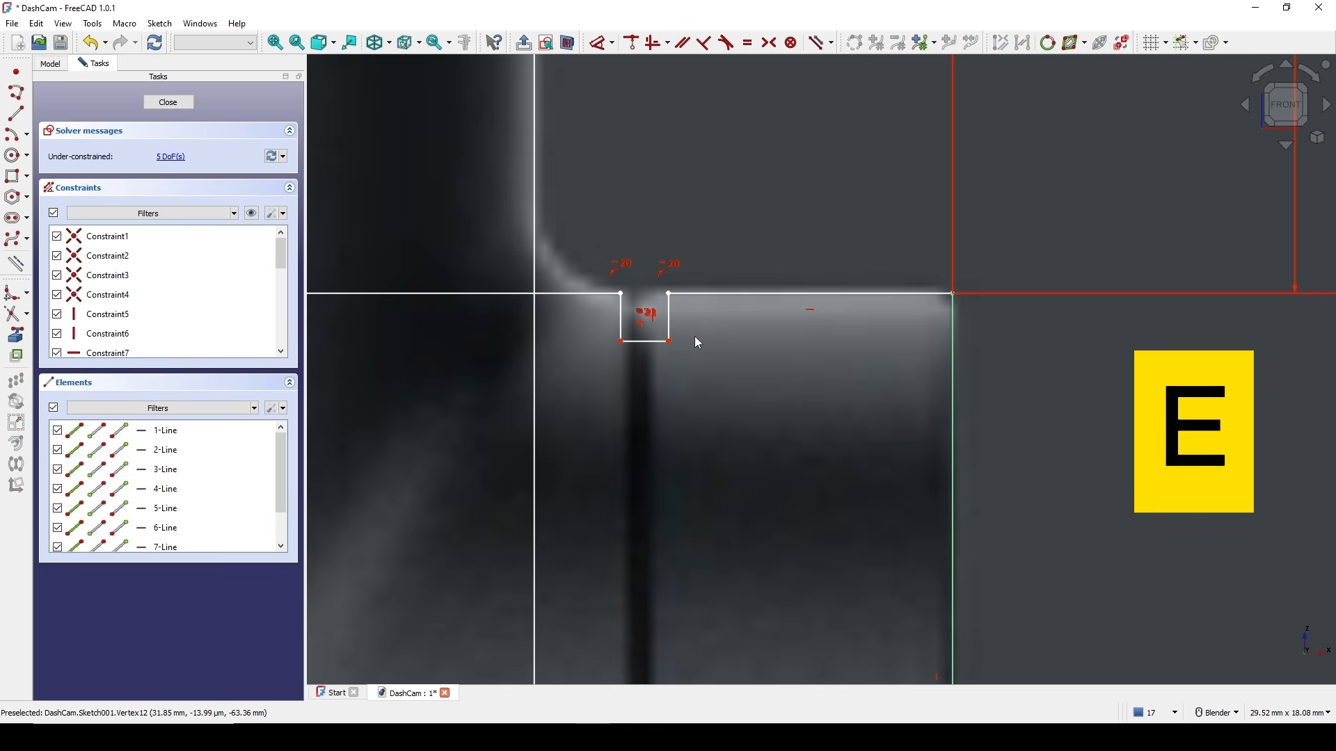
# - Dimension the groove's bottom edge and set its width to 1 mm
pyautogui.click(638, 341)
pyautogui.press('d')
pyautogui.click(646, 394)
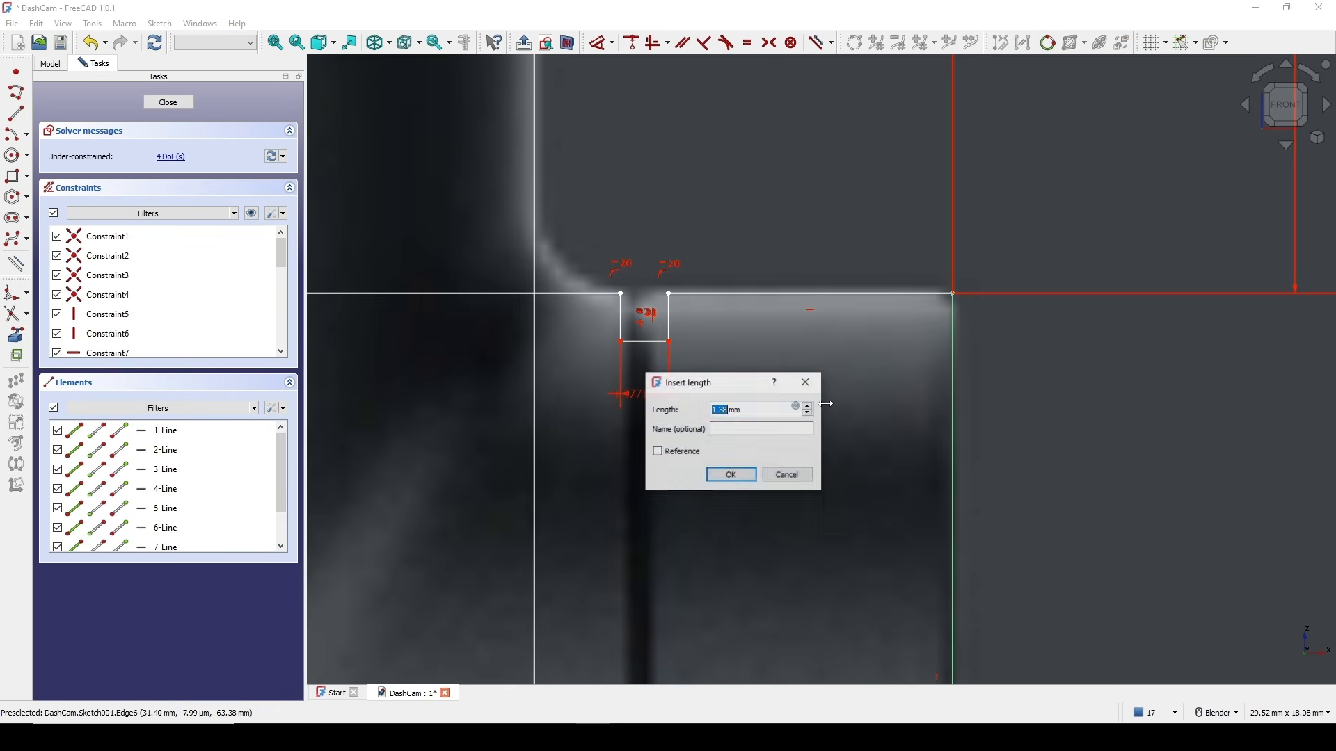
pyautogui.click(732, 475)
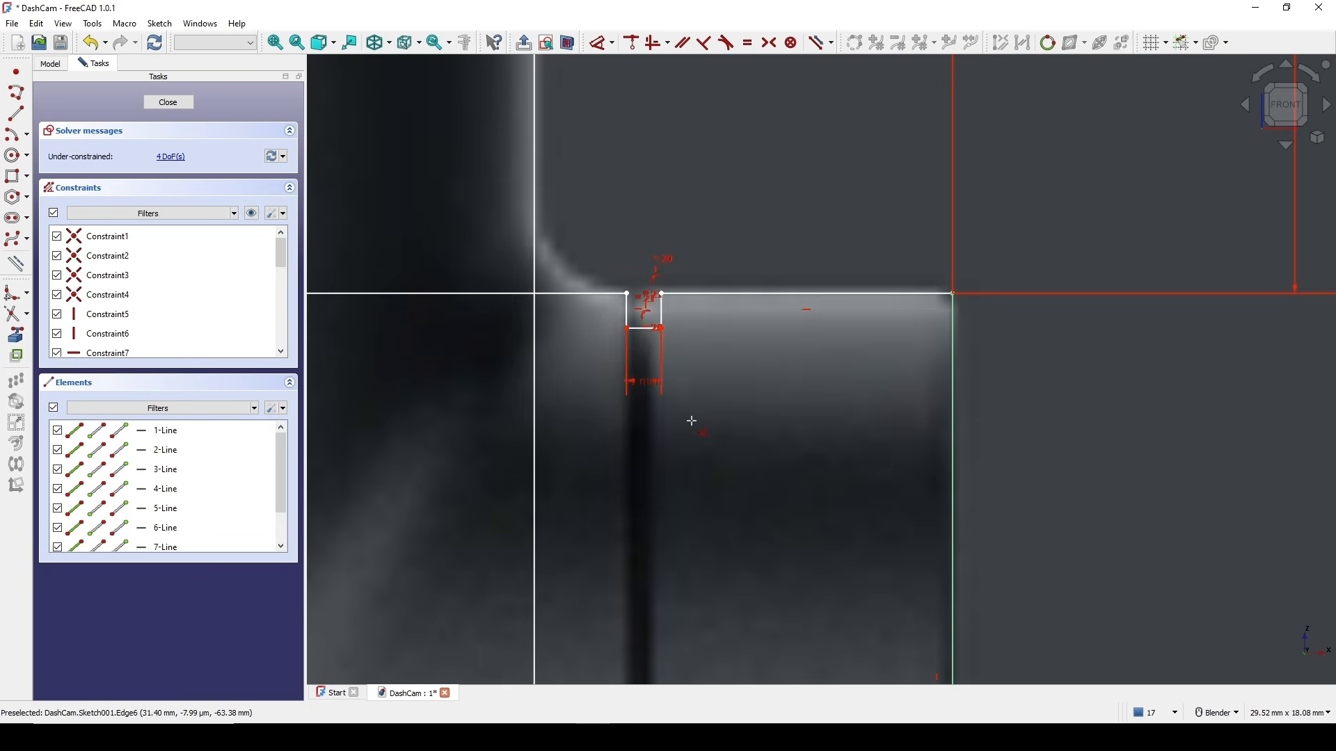
# - Set the top segment between the groove and the knob's outer edge to 8.3 mm long
pyautogui.scroll(-1, 723, 347)
pyautogui.click(723, 347)
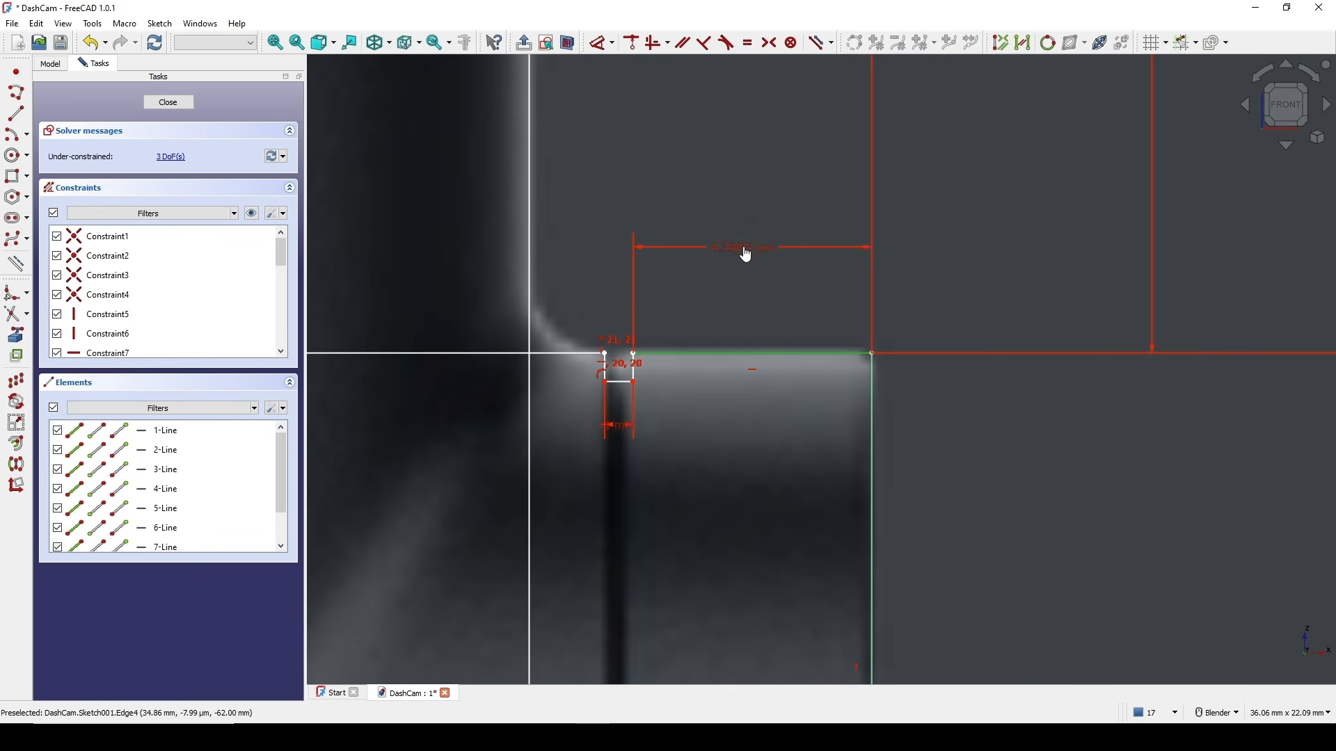
pyautogui.click(745, 252)
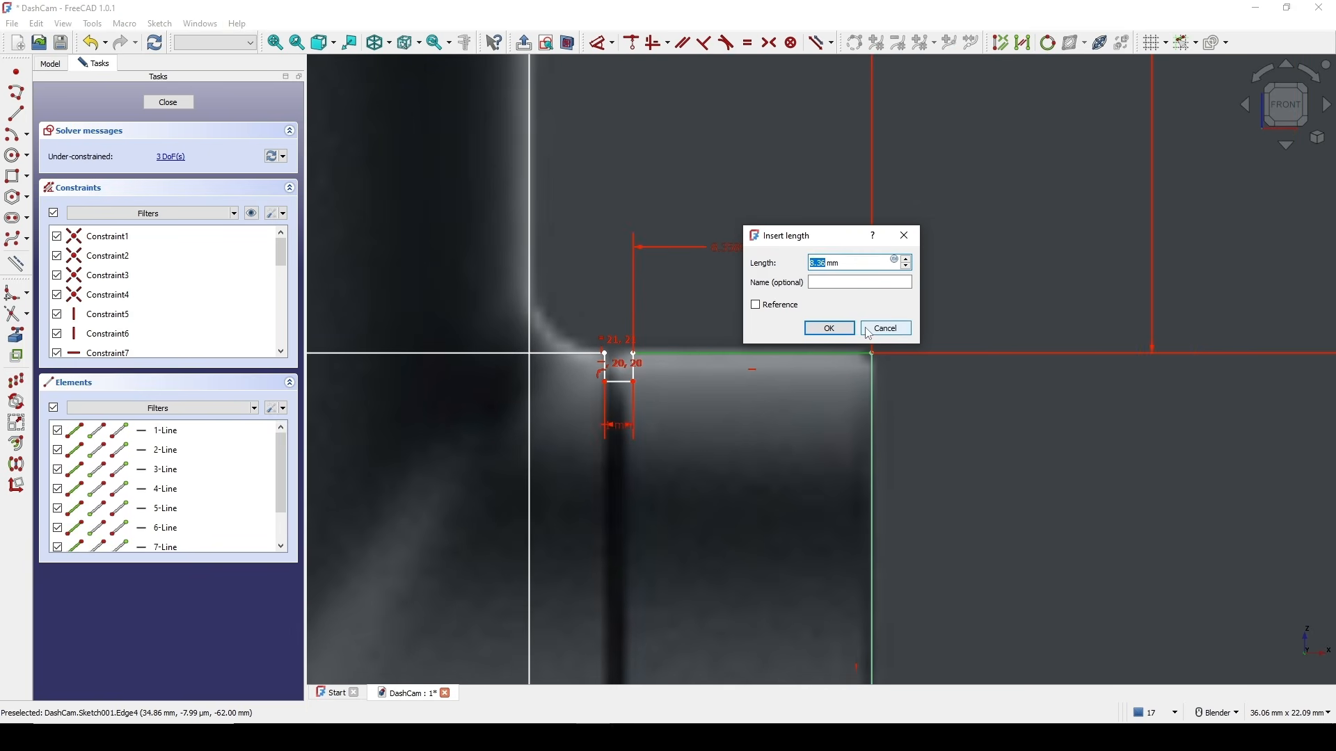
pyautogui.write('.5')
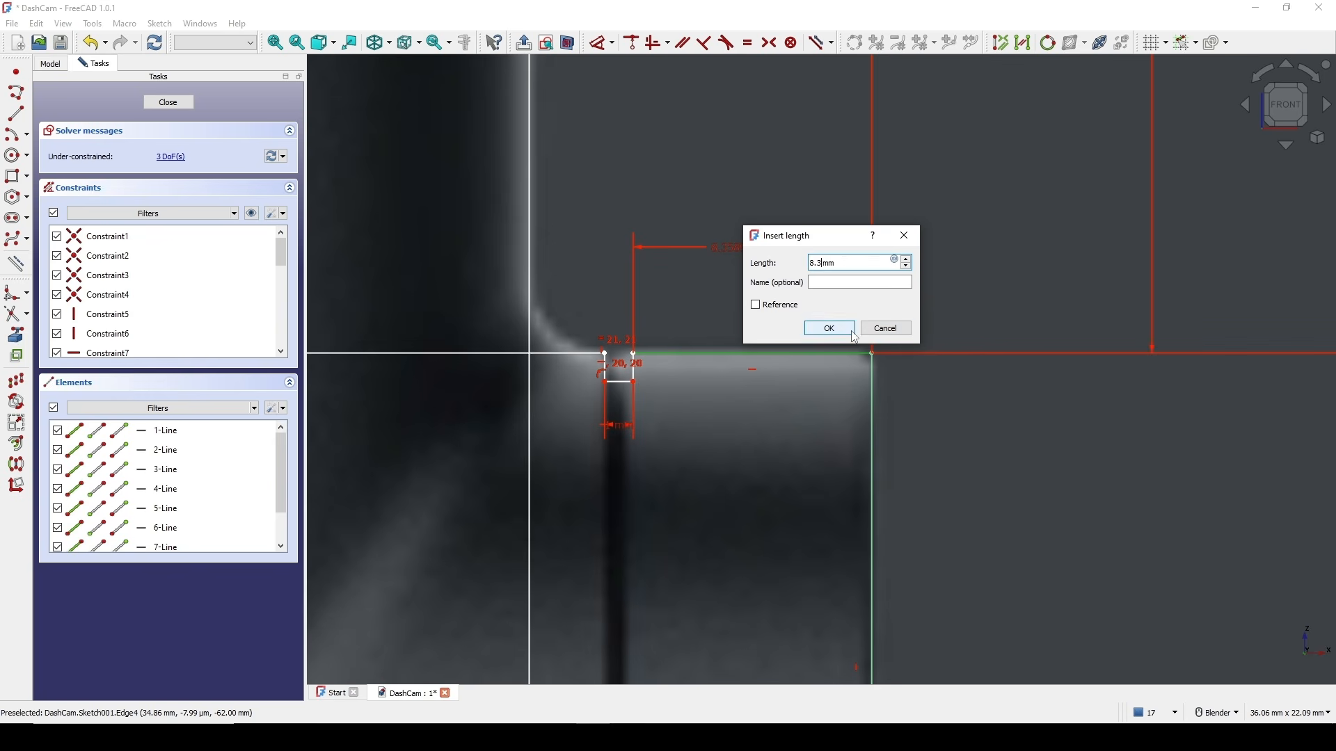
pyautogui.click(849, 331)
# - Constrain the top segment between the groove and the profile's inner edge to be horizontal
pyautogui.scroll(-4, 718, 215)
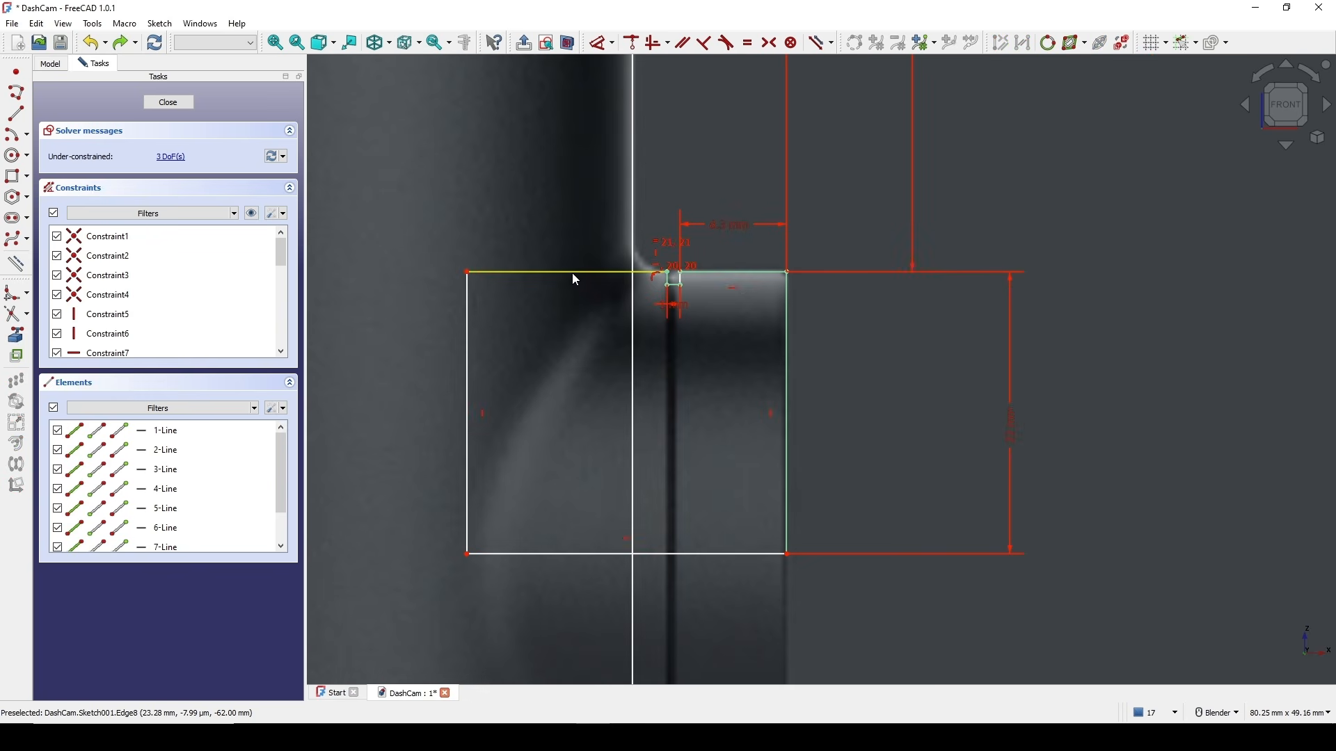
pyautogui.moveTo(468, 275)
pyautogui.mouseDown()
pyautogui.moveTo(547, 297)
pyautogui.moveTo(488, 293)
pyautogui.mouseUp()
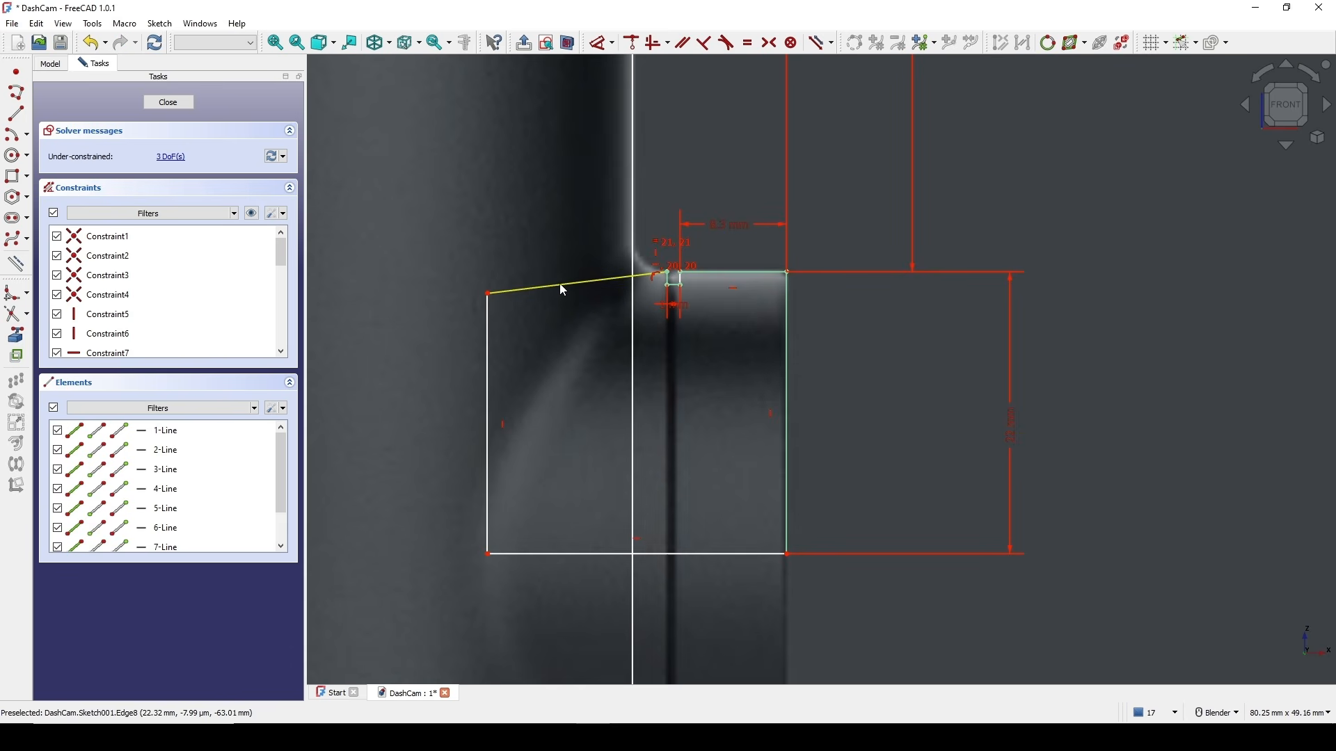
pyautogui.click(599, 284)
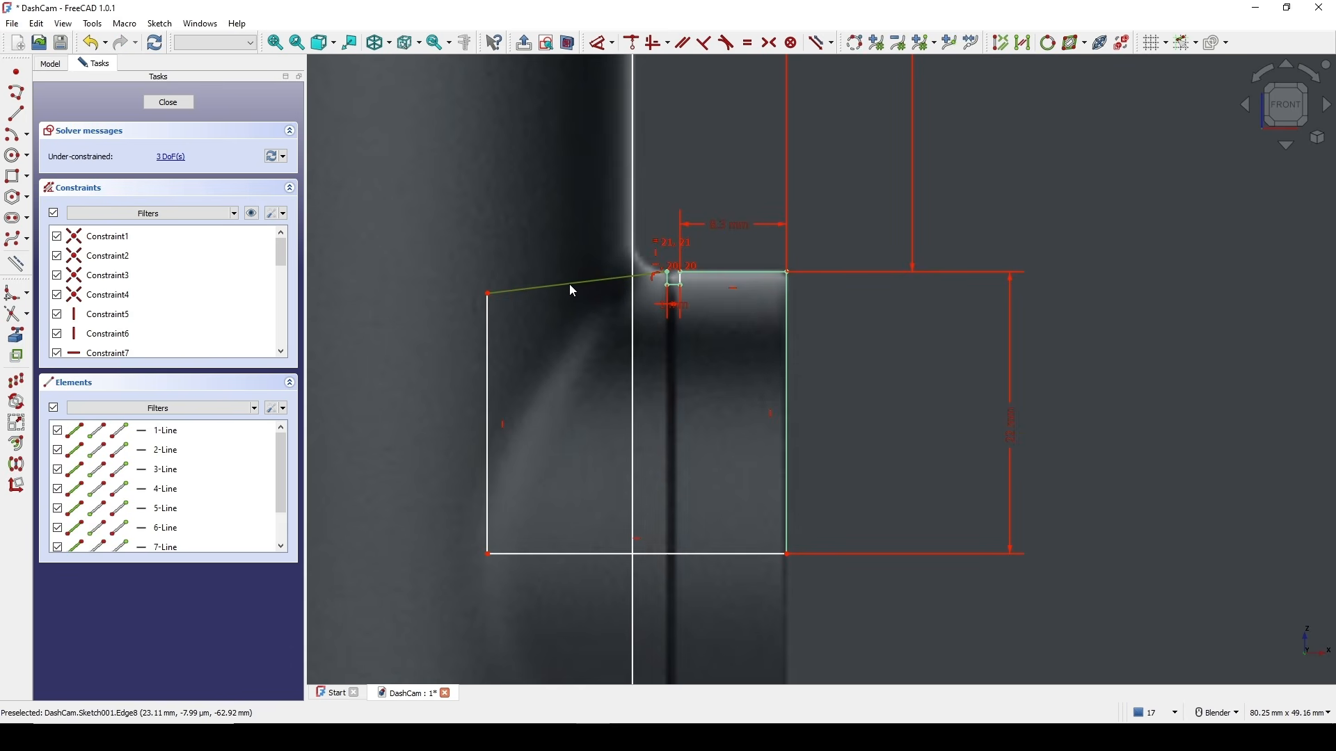
pyautogui.press('h')
pyautogui.keyDown('shift'); pyautogui.moveTo(511, 327); pyautogui.dragTo(482, 310, button='middle'); pyautogui.keyUp('shift')
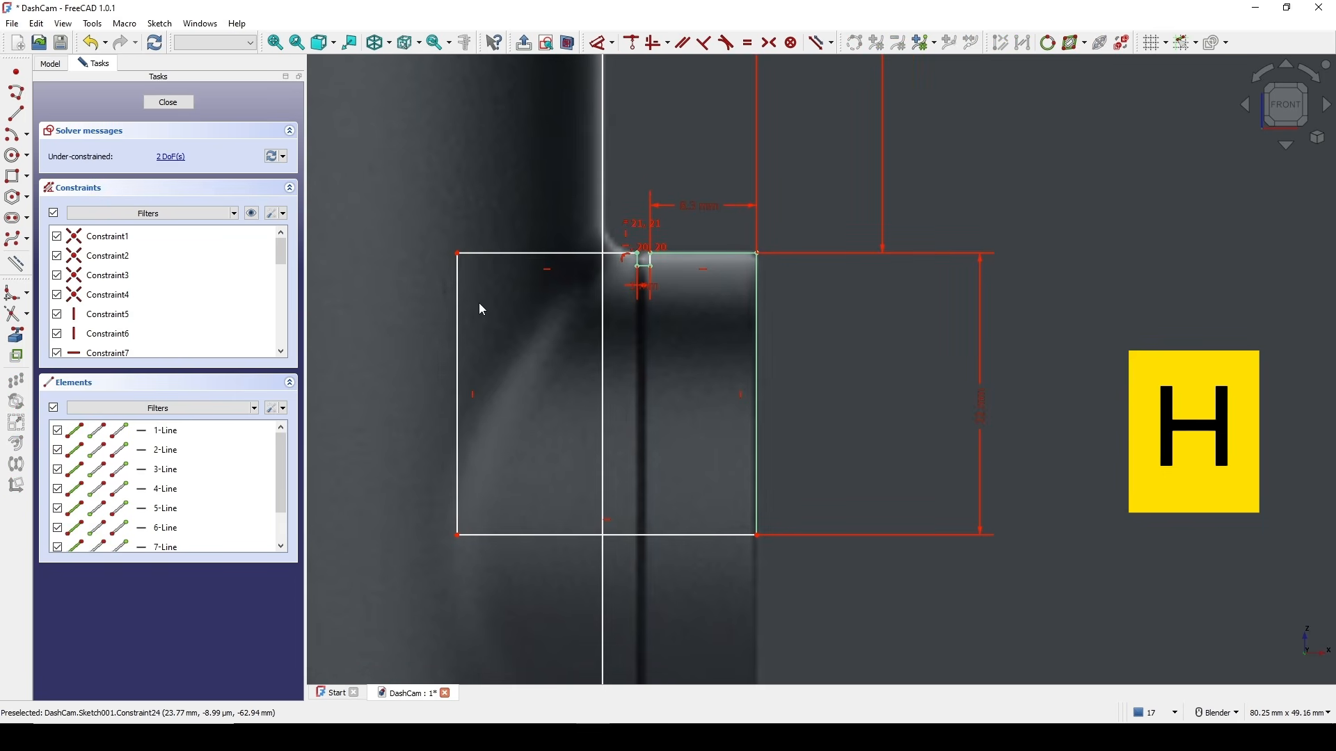
# - Shift the profile's inner vertical edge slightly toward the groove and close the sketch
pyautogui.moveTo(458, 256)
pyautogui.mouseDown()
pyautogui.moveTo(501, 264)
pyautogui.moveTo(464, 269)
pyautogui.mouseUp()
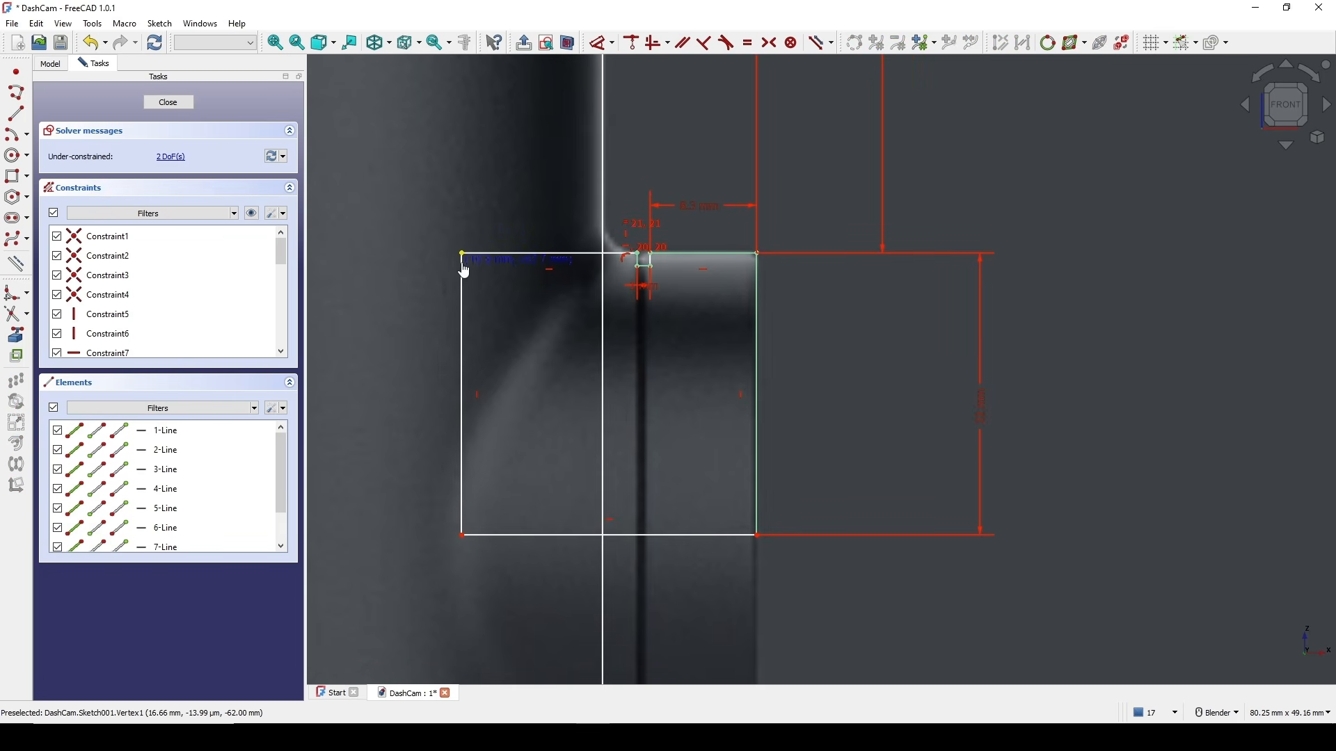
pyautogui.scroll(-2, 490, 298)
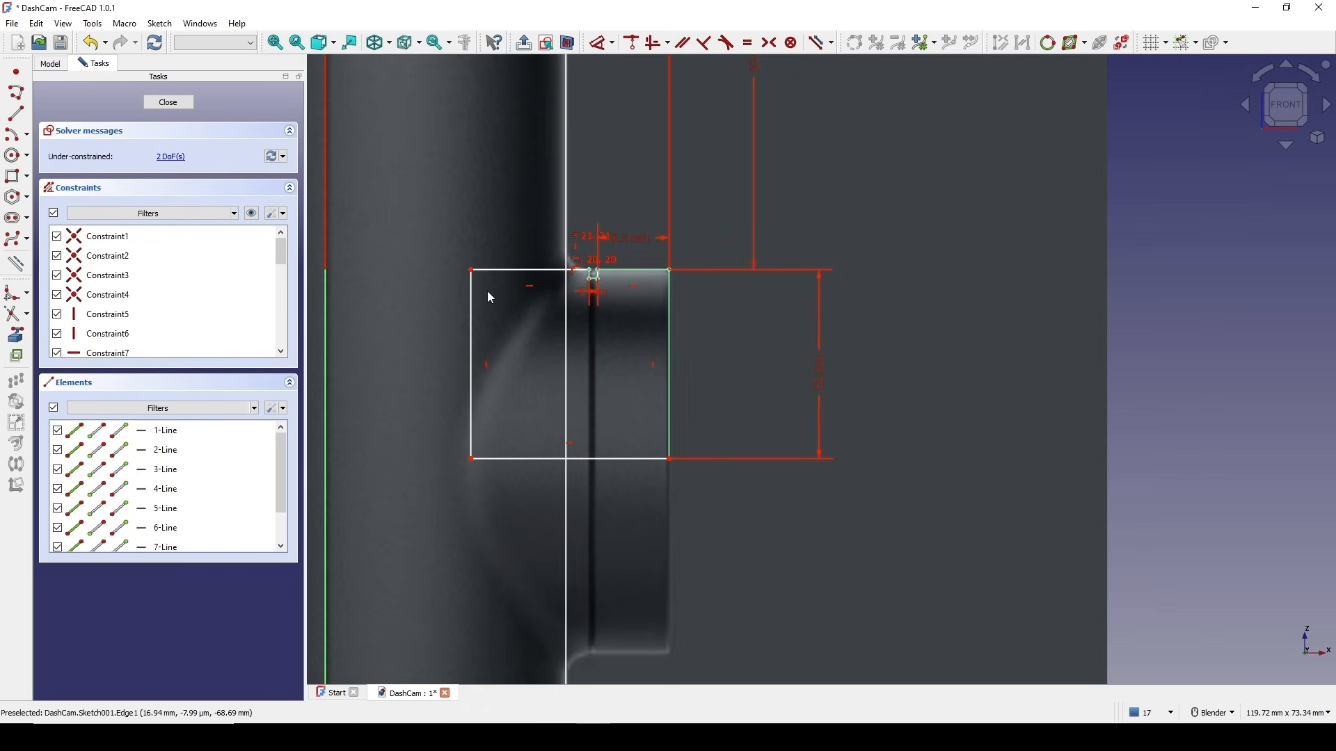
pyautogui.keyDown('shift'); pyautogui.moveTo(490, 297); pyautogui.dragTo(607, 336, button='middle'); pyautogui.keyUp('shift')
pyautogui.moveTo(565, 314); pyautogui.dragTo(566, 318)
pyautogui.keyDown('shift'); pyautogui.moveTo(681, 322); pyautogui.dragTo(645, 301, button='middle'); pyautogui.keyUp('shift')
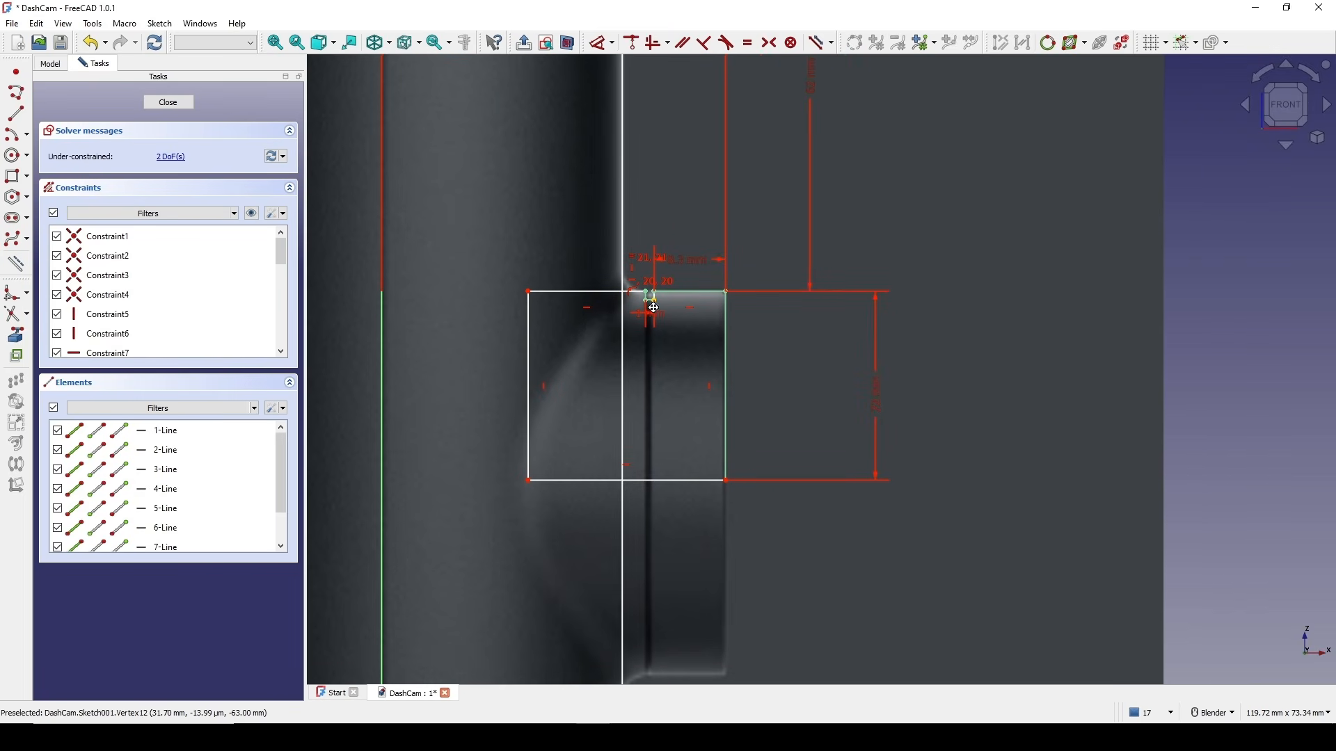
pyautogui.click(167, 106)
# - Revolve the knob profile 360° into a solid around the sketch's bottom horizontal edge
pyautogui.scroll(3, 735, 410)
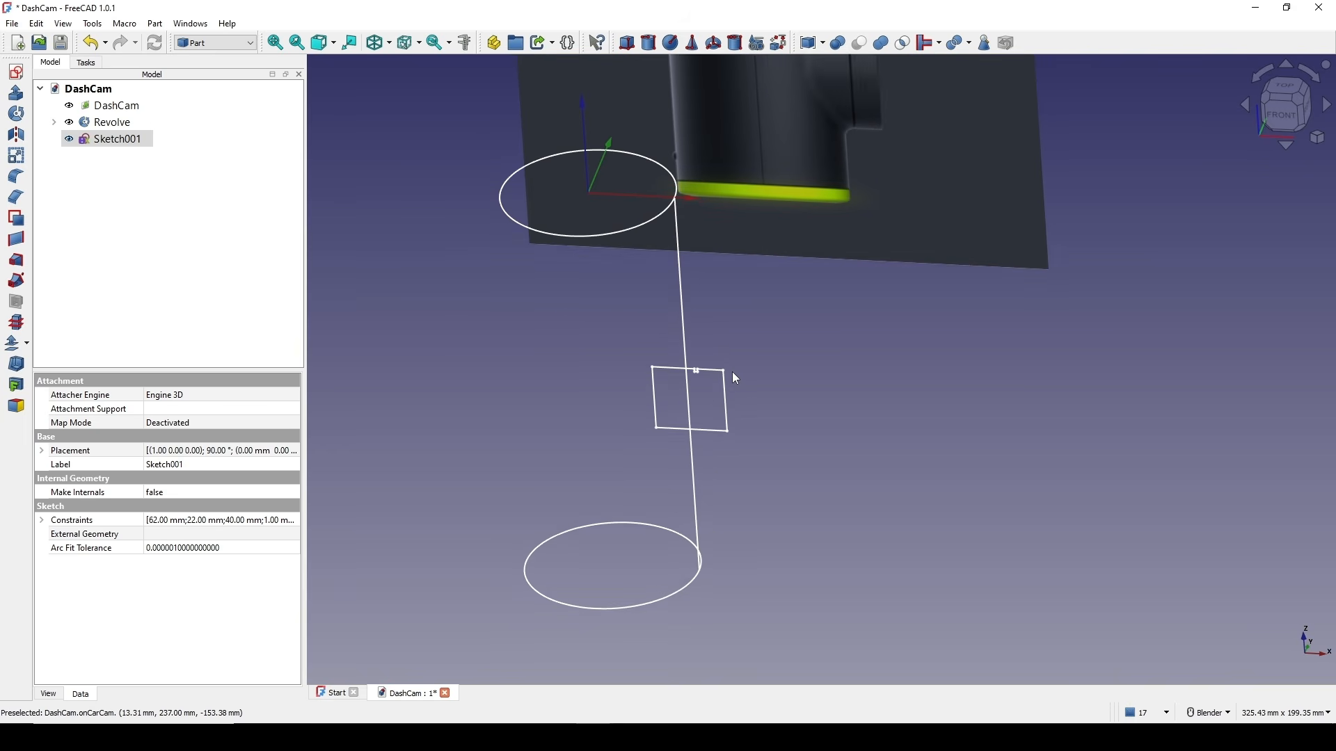
pyautogui.click(16, 113)
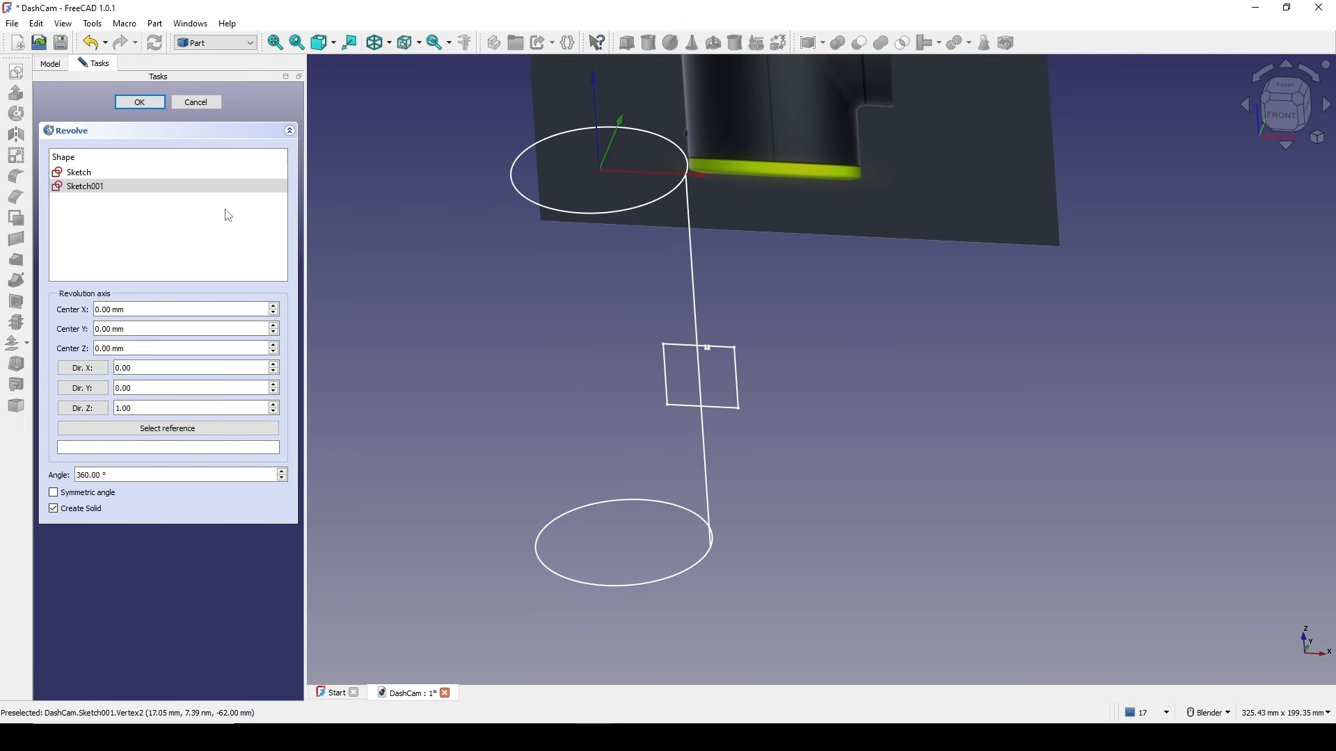
pyautogui.click(205, 429)
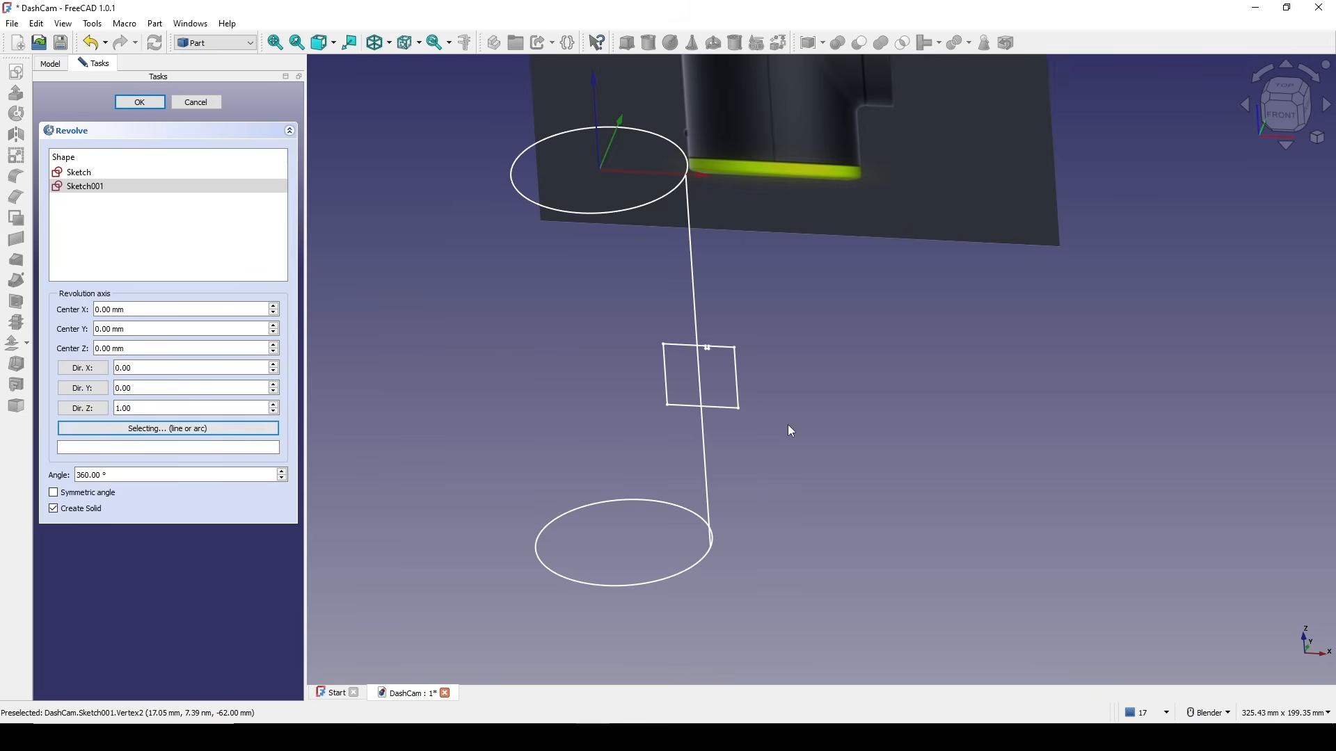
pyautogui.scroll(3, 766, 428)
pyautogui.click(696, 395)
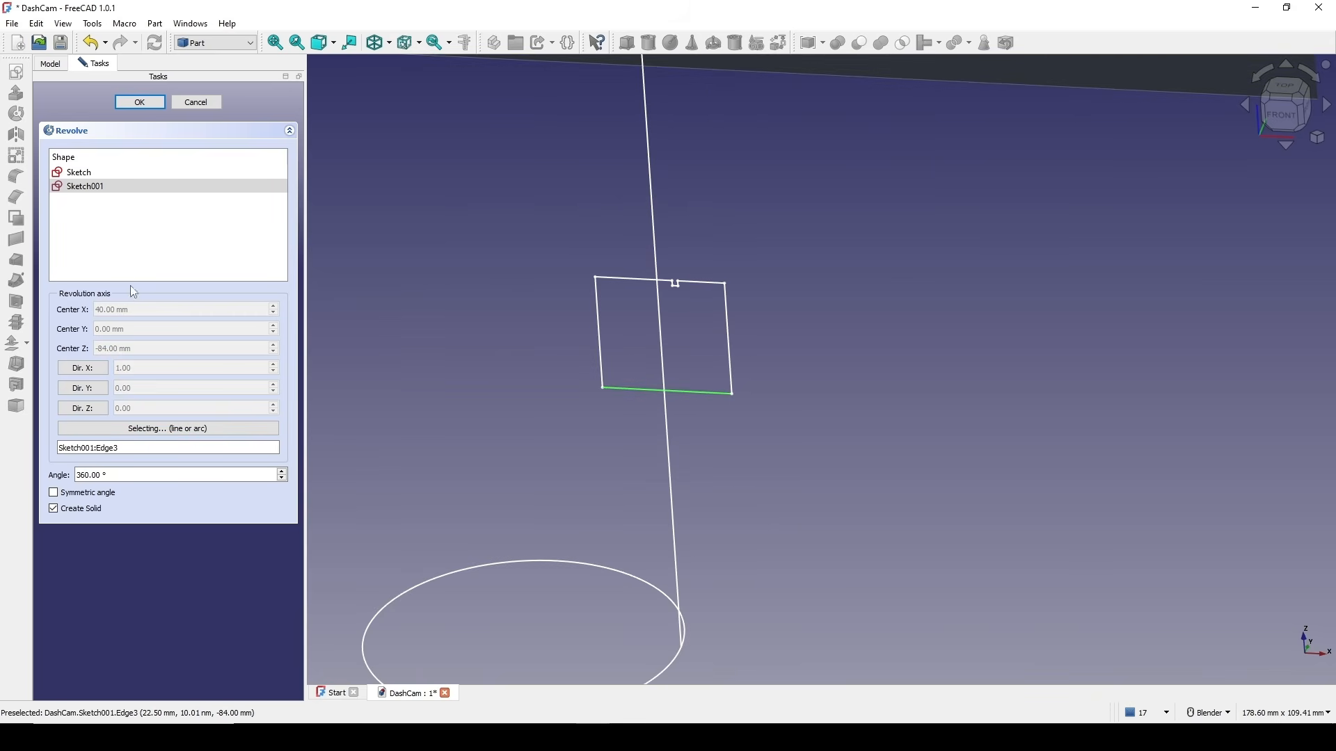
pyautogui.click(143, 103)
pyautogui.scroll(-3, 765, 380)
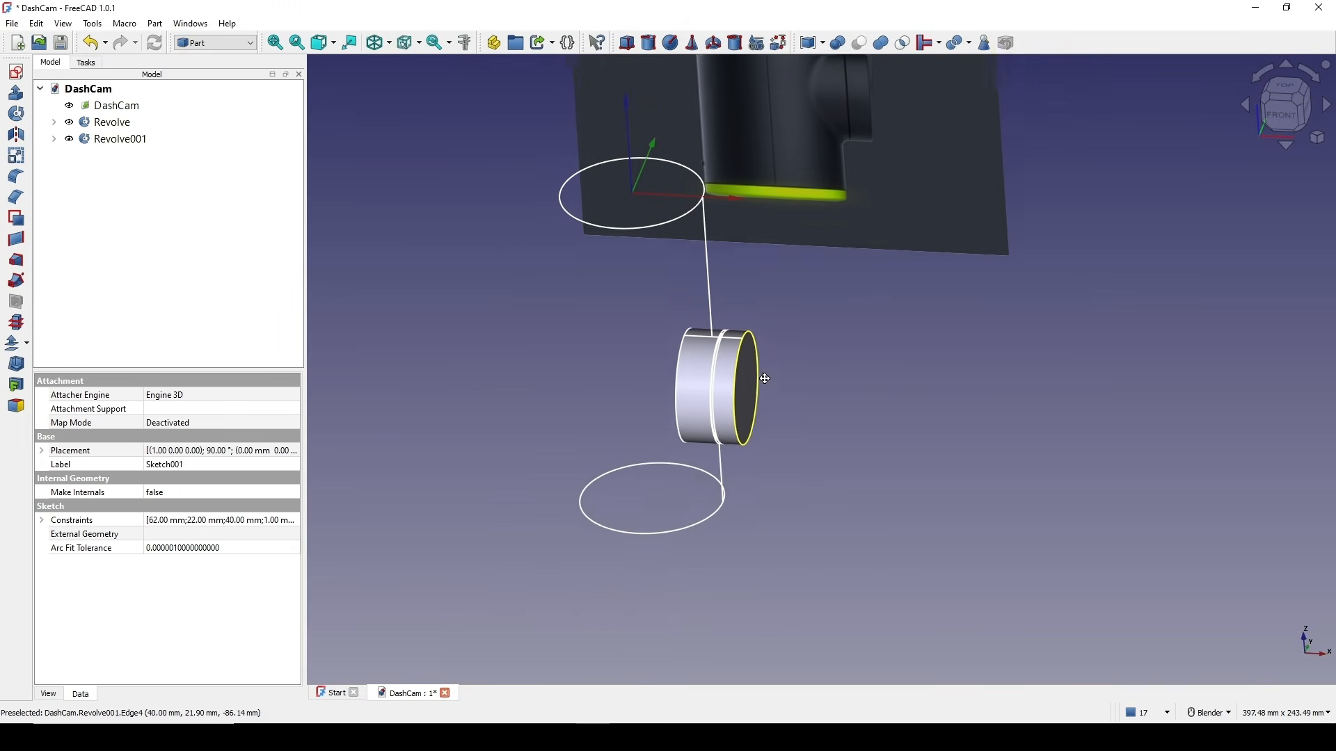
# - Set the display style to Flat lines so the main cylinder and the knob are shown shaded with edges
pyautogui.keyDown('shift'); pyautogui.moveTo(764, 379); pyautogui.dragTo(775, 427, button='middle'); pyautogui.keyUp('shift')
pyautogui.click(840, 388)
pyautogui.scroll(1, 834, 391)
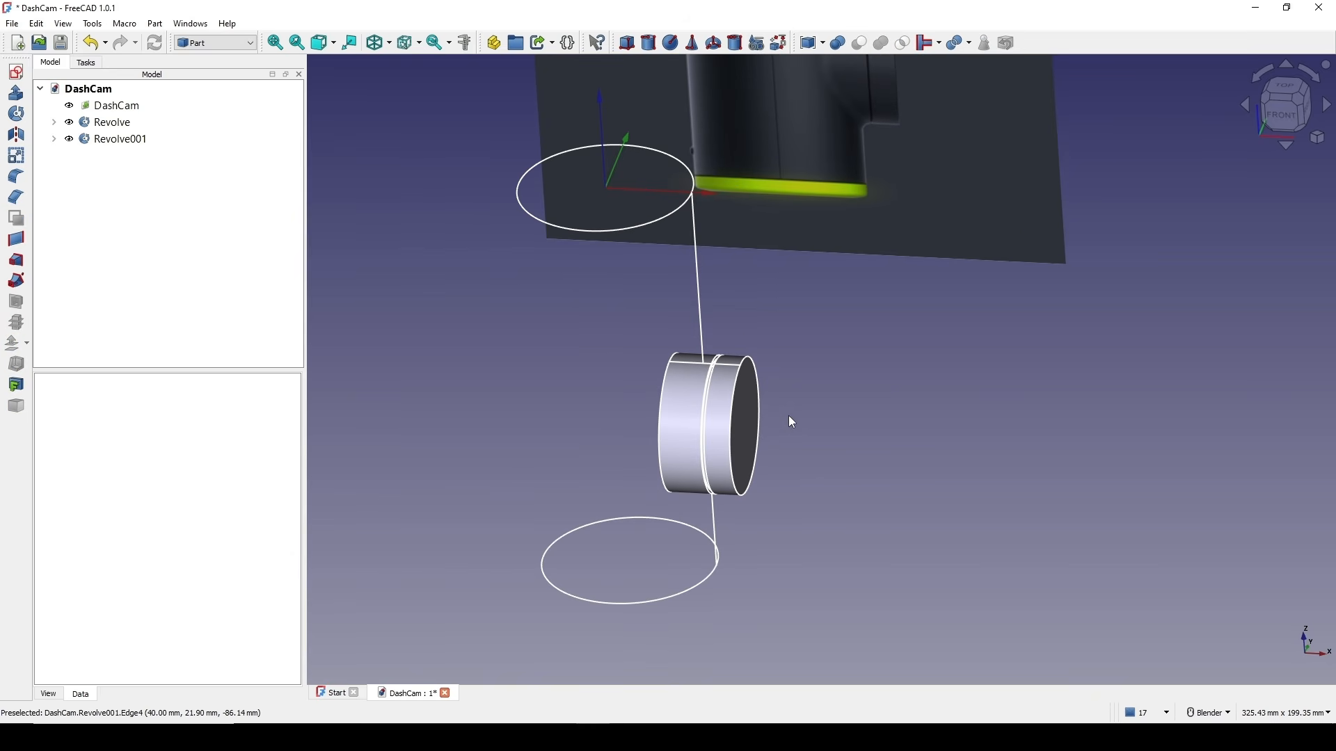
pyautogui.click(380, 43)
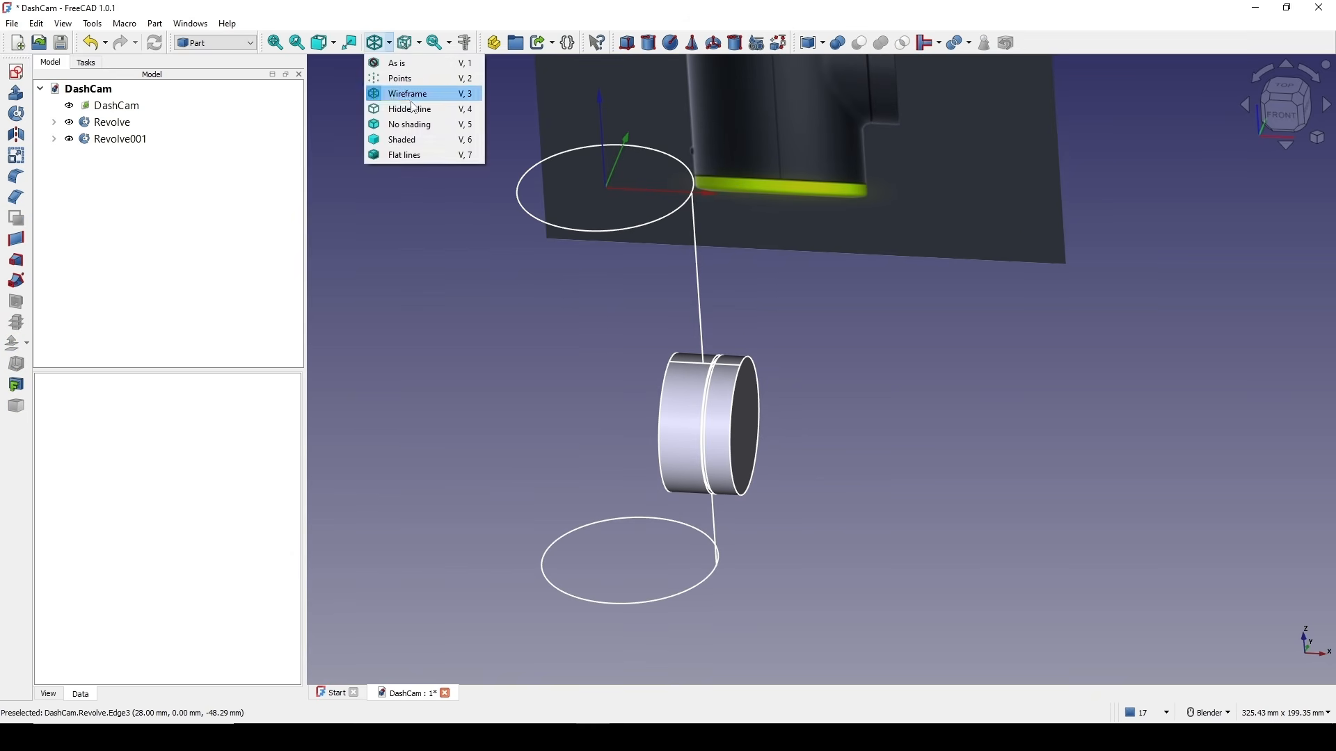
pyautogui.click(417, 155)
pyautogui.scroll(2, 828, 418)
pyautogui.moveTo(740, 440)
pyautogui.keyDown('shift'); pyautogui.mouseDown(button='middle')
pyautogui.moveTo(773, 469)
pyautogui.moveTo(757, 474)
pyautogui.mouseUp(button='middle'); pyautogui.keyUp('shift')
pyautogui.scroll(-3, 756, 468)
pyautogui.moveTo(757, 448); pyautogui.dragTo(755, 391, button='middle')
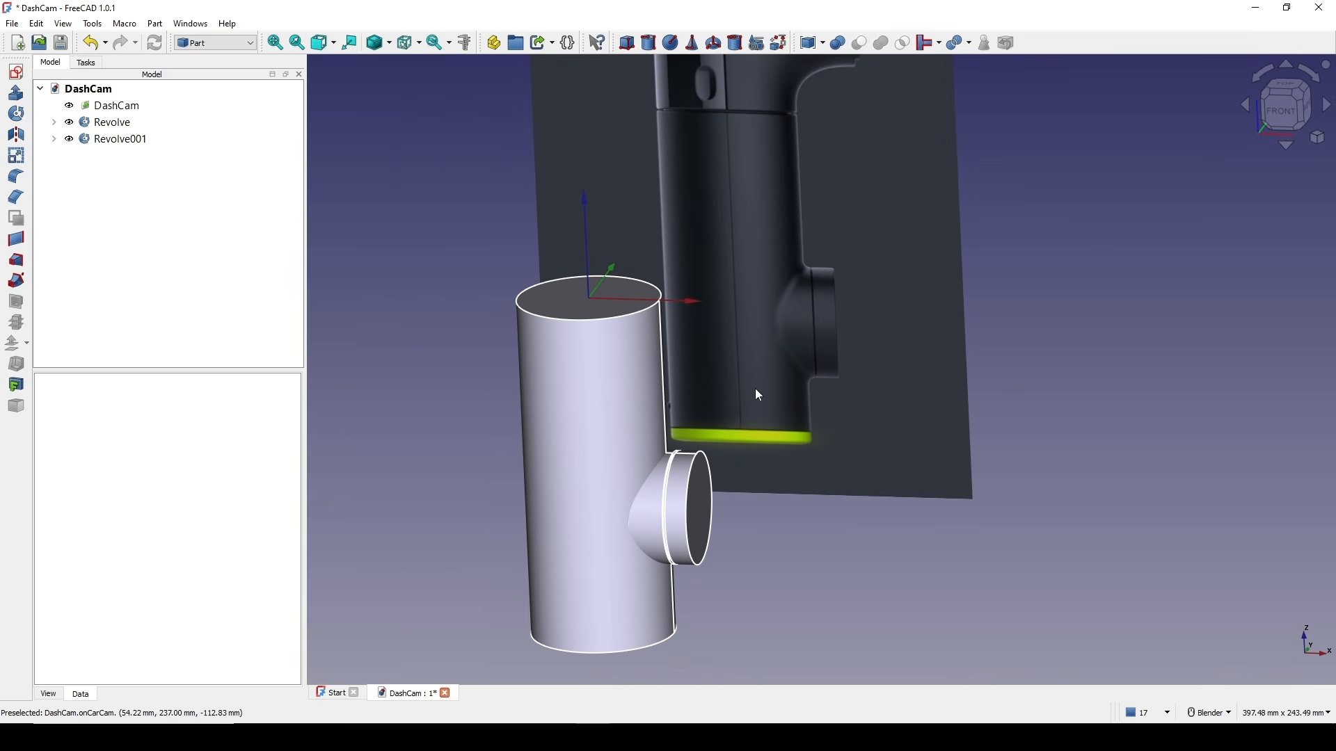
# - Fuse the revolved main cylinder and the revolved knob into one solid with a union
pyautogui.click(108, 122)
pyautogui.keyDown('ctrl'); pyautogui.click(137, 140); pyautogui.keyUp('ctrl')
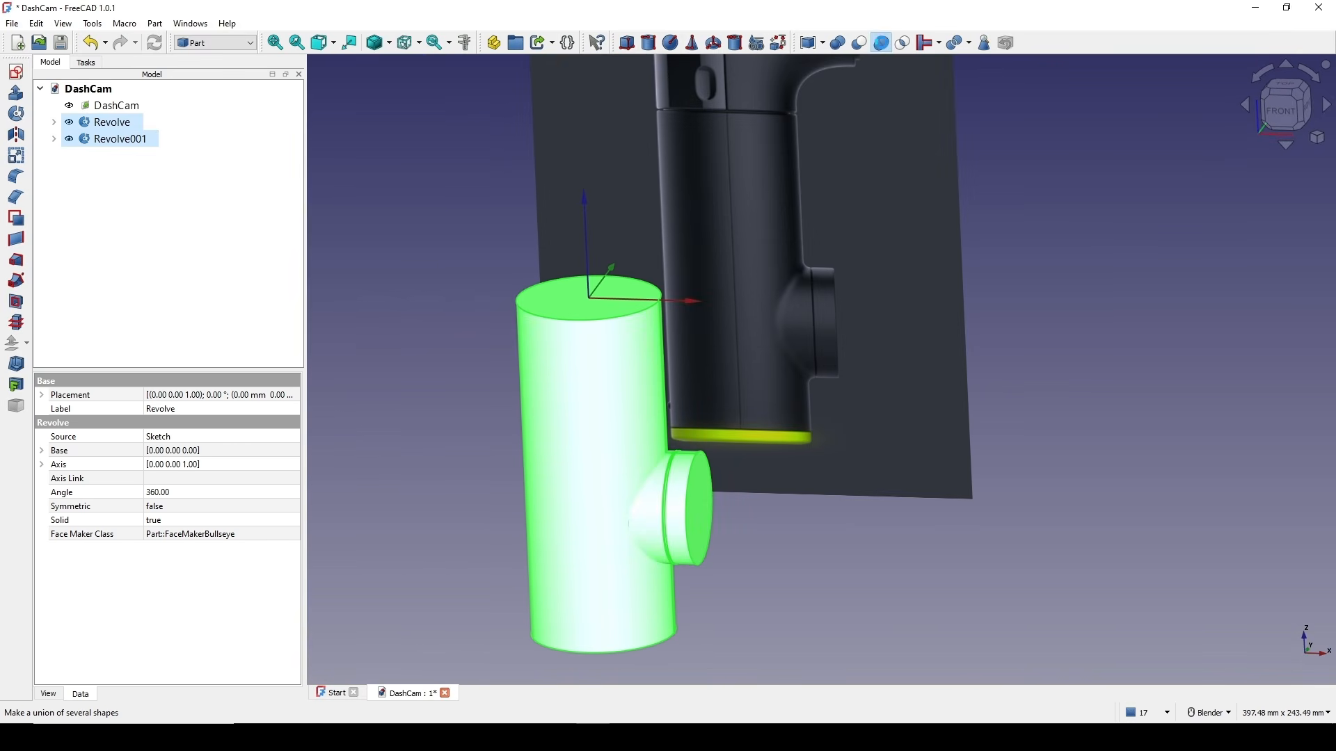
pyautogui.click(882, 43)
pyautogui.moveTo(789, 351); pyautogui.dragTo(710, 395, button='middle')
pyautogui.click(857, 540)
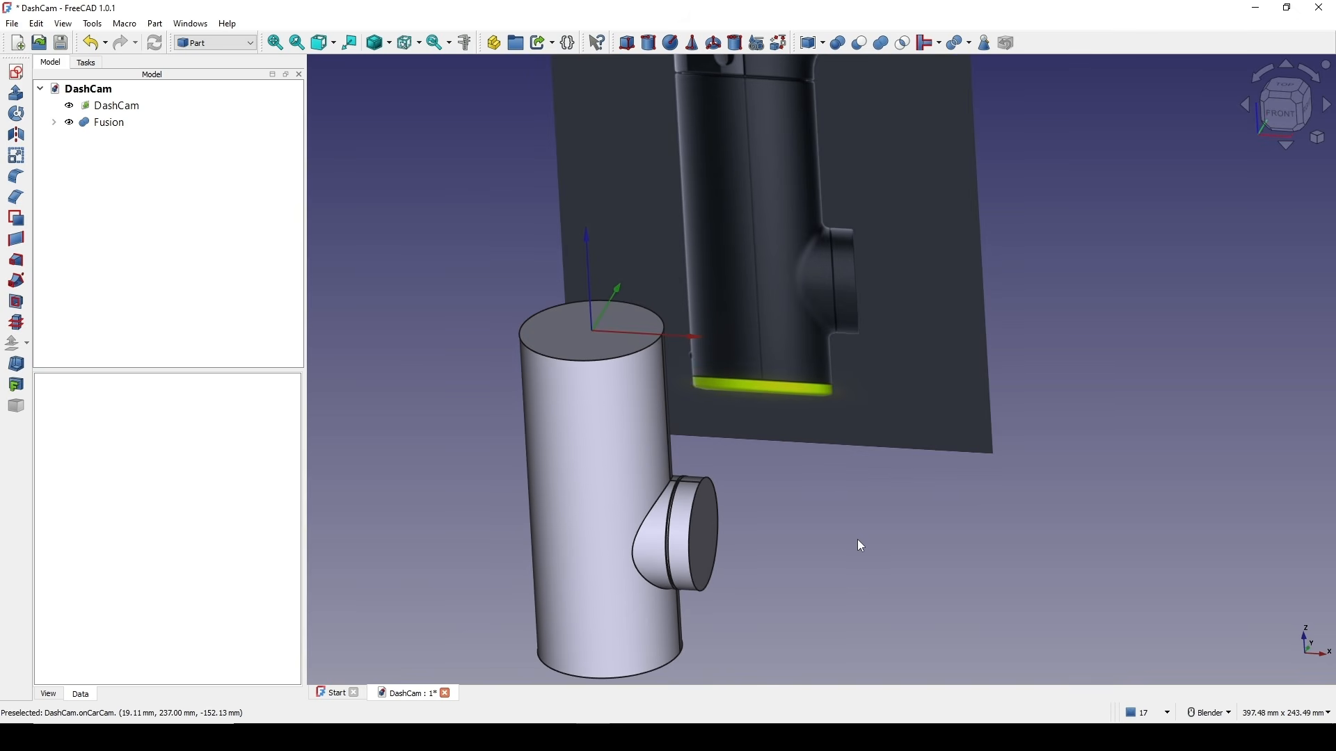
# - Fillet the cylinder's top and bottom circular edges and the knob's outer face edge with a 0.5 mm radius
pyautogui.keyDown('shift'); pyautogui.moveTo(743, 516); pyautogui.dragTo(771, 459, button='middle'); pyautogui.keyUp('shift')
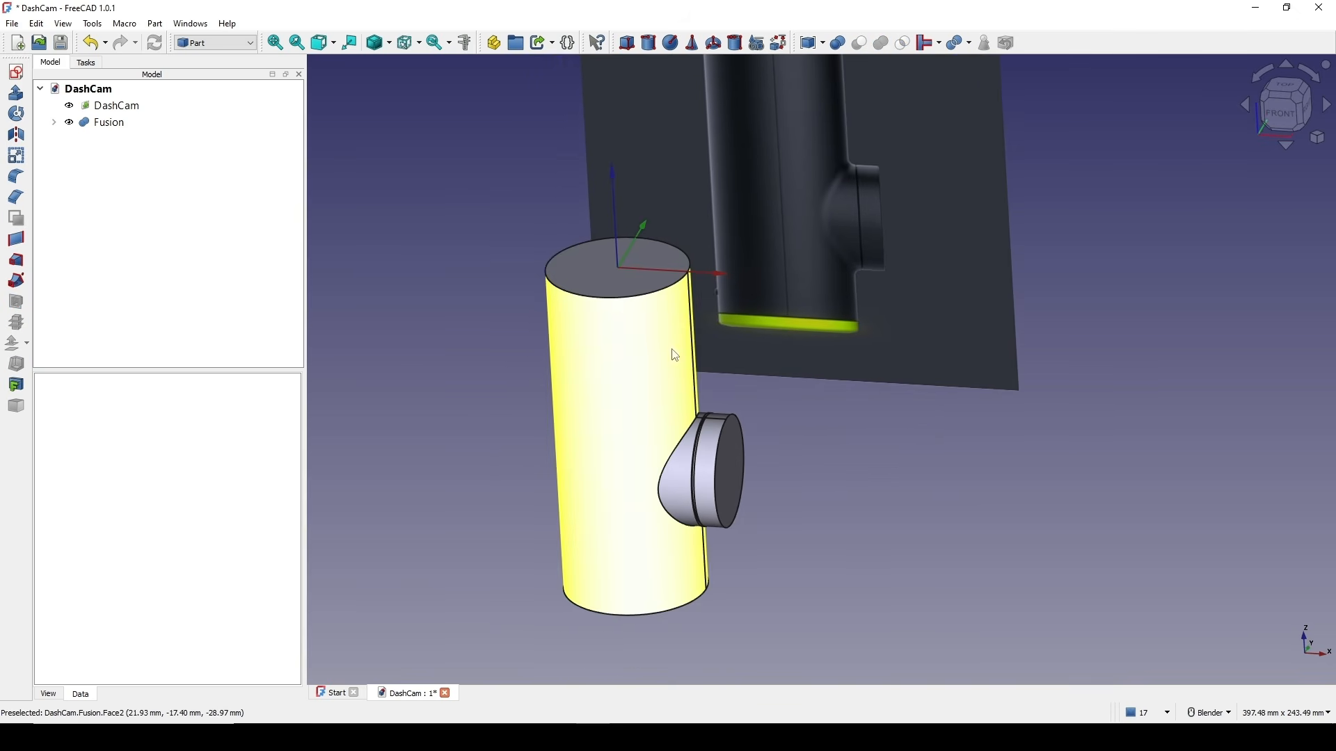
pyautogui.click(611, 295)
pyautogui.moveTo(663, 447); pyautogui.dragTo(632, 528, button='middle')
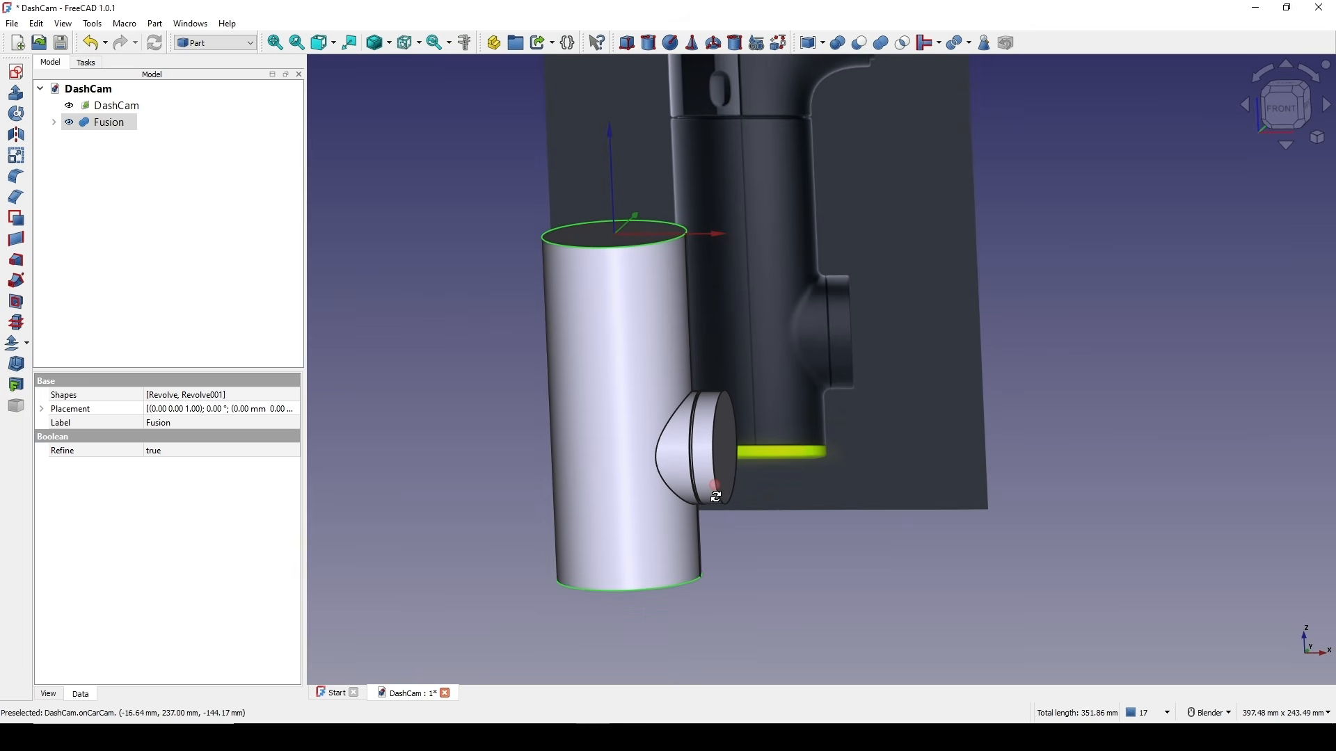
pyautogui.scroll(2, 702, 504)
pyautogui.keyDown('ctrl'); pyautogui.click(727, 522); pyautogui.keyUp('ctrl')
pyautogui.scroll(-2, 728, 521)
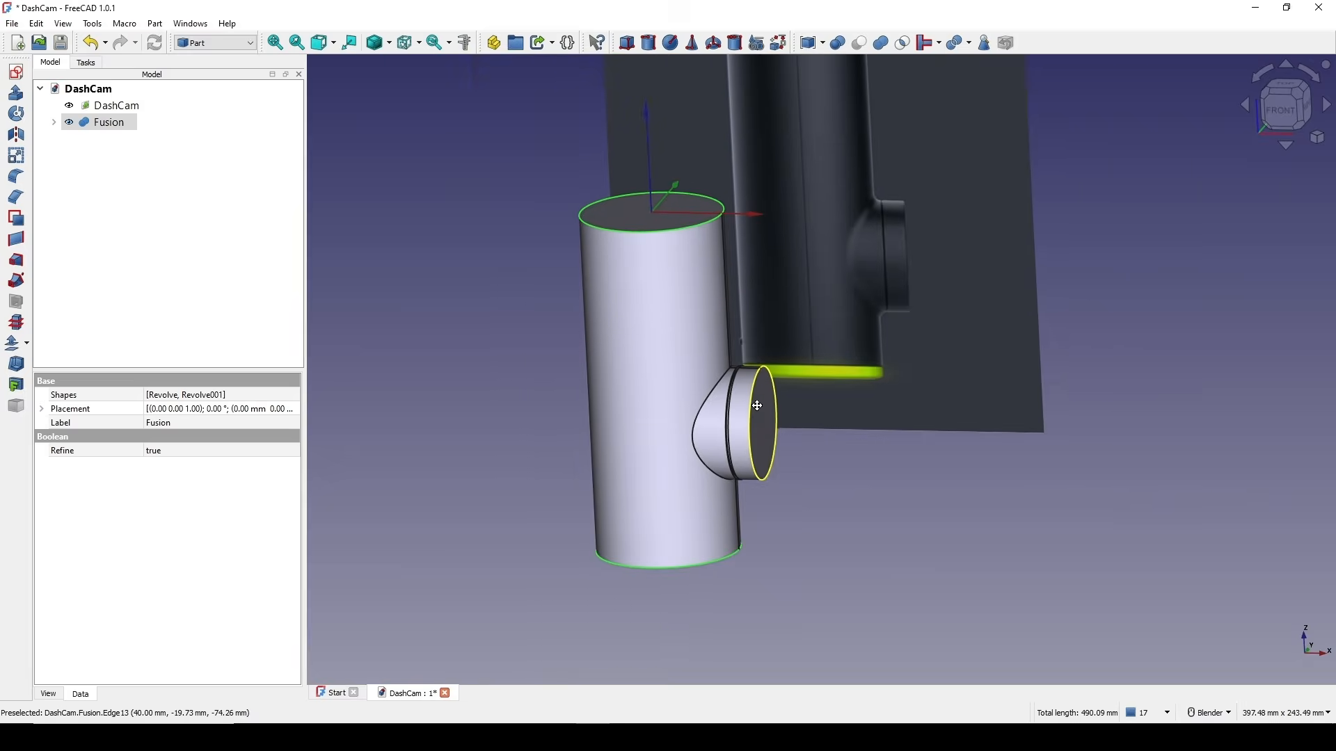
pyautogui.click(16, 177)
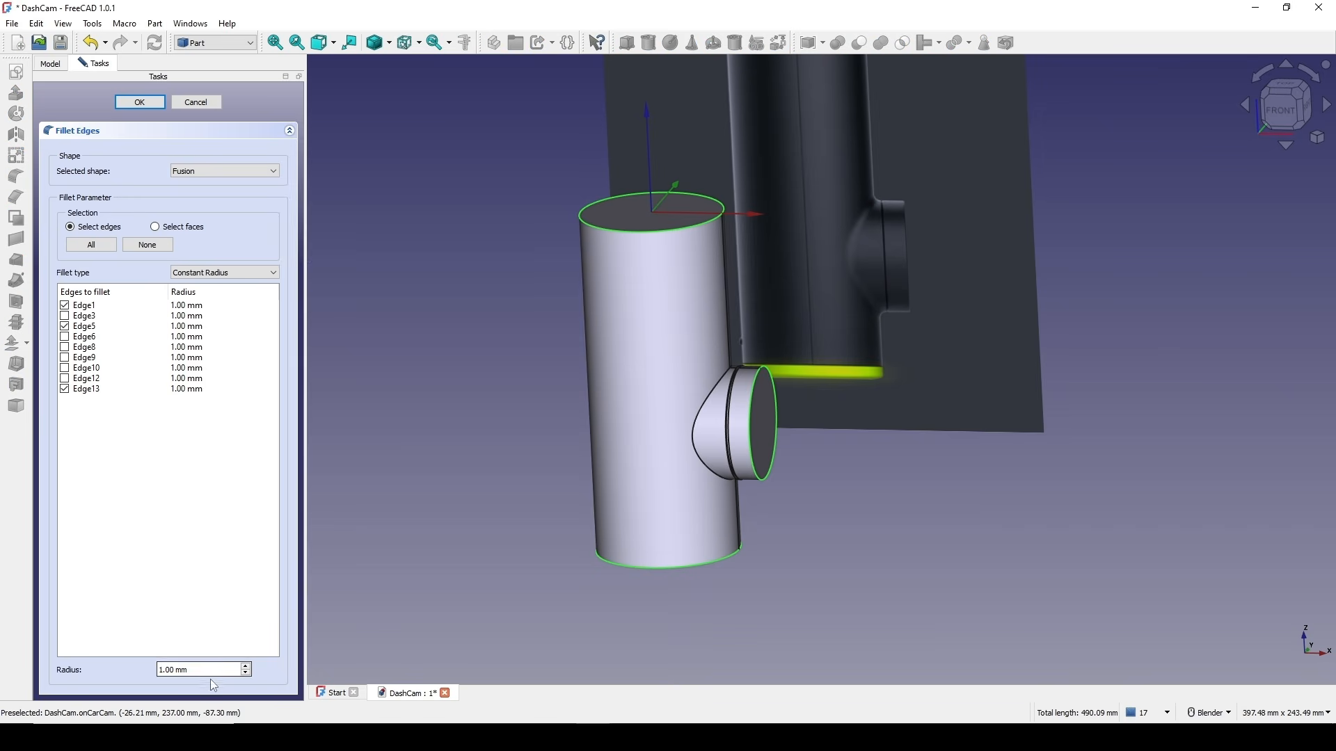
pyautogui.write('.5')
pyautogui.click(139, 102)
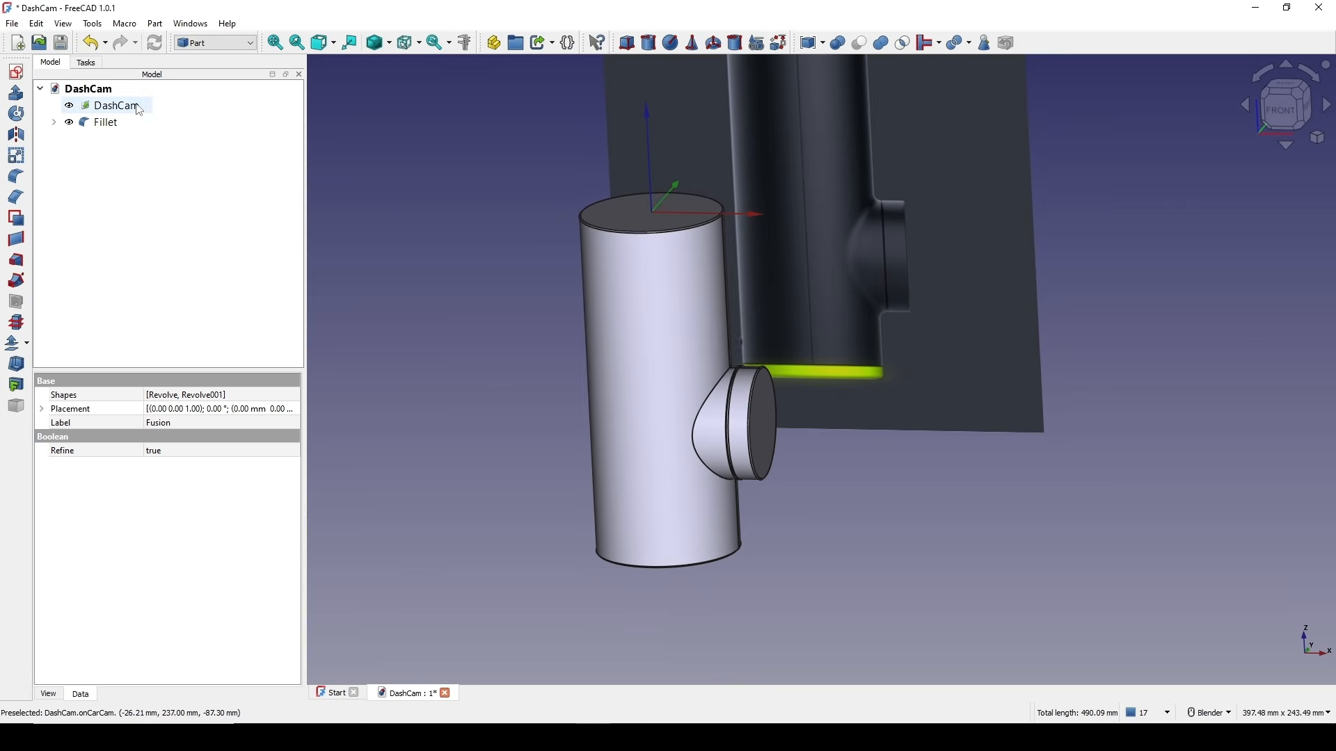
# - Fillet the four circular edges of the knob's groove with a 0.2 mm radius
pyautogui.scroll(5, 723, 445)
pyautogui.scroll(4, 717, 451)
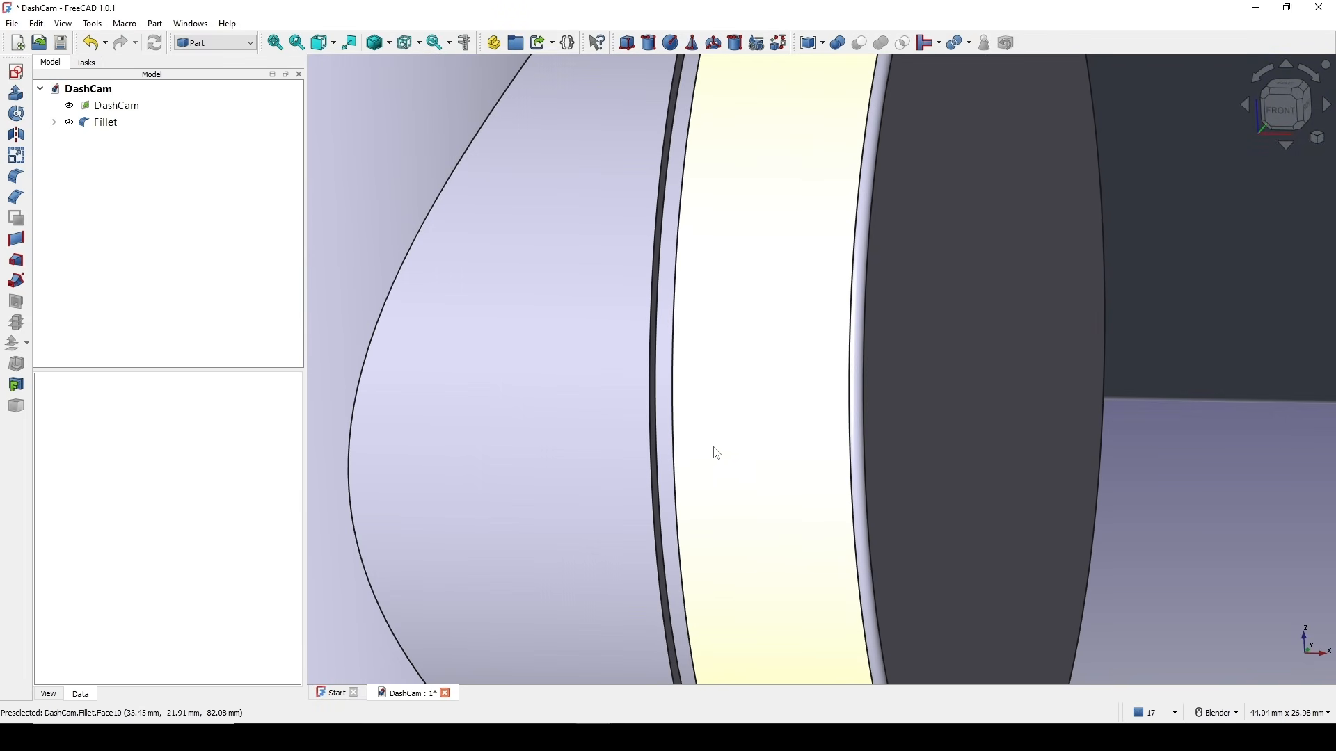
pyautogui.moveTo(679, 475); pyautogui.dragTo(663, 369, button='middle')
pyautogui.scroll(5, 661, 415)
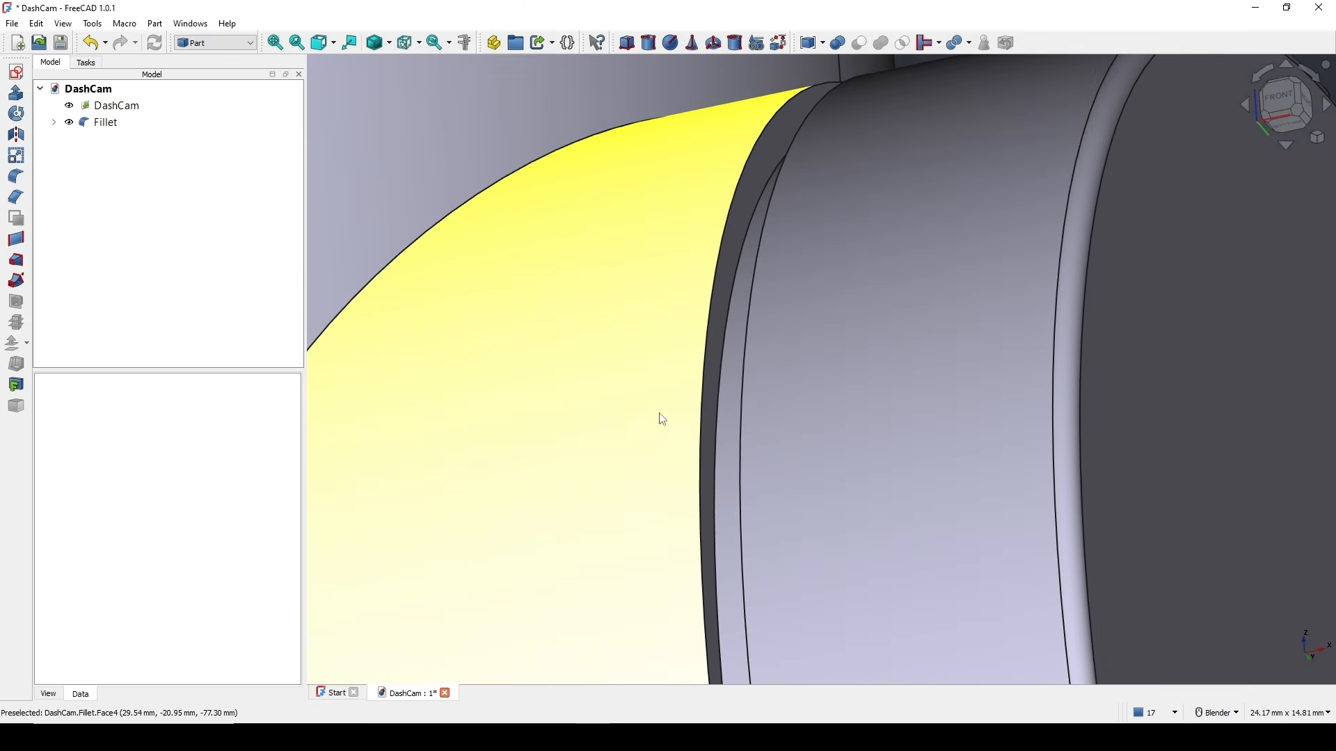
pyautogui.click(710, 436)
pyautogui.scroll(3, 717, 441)
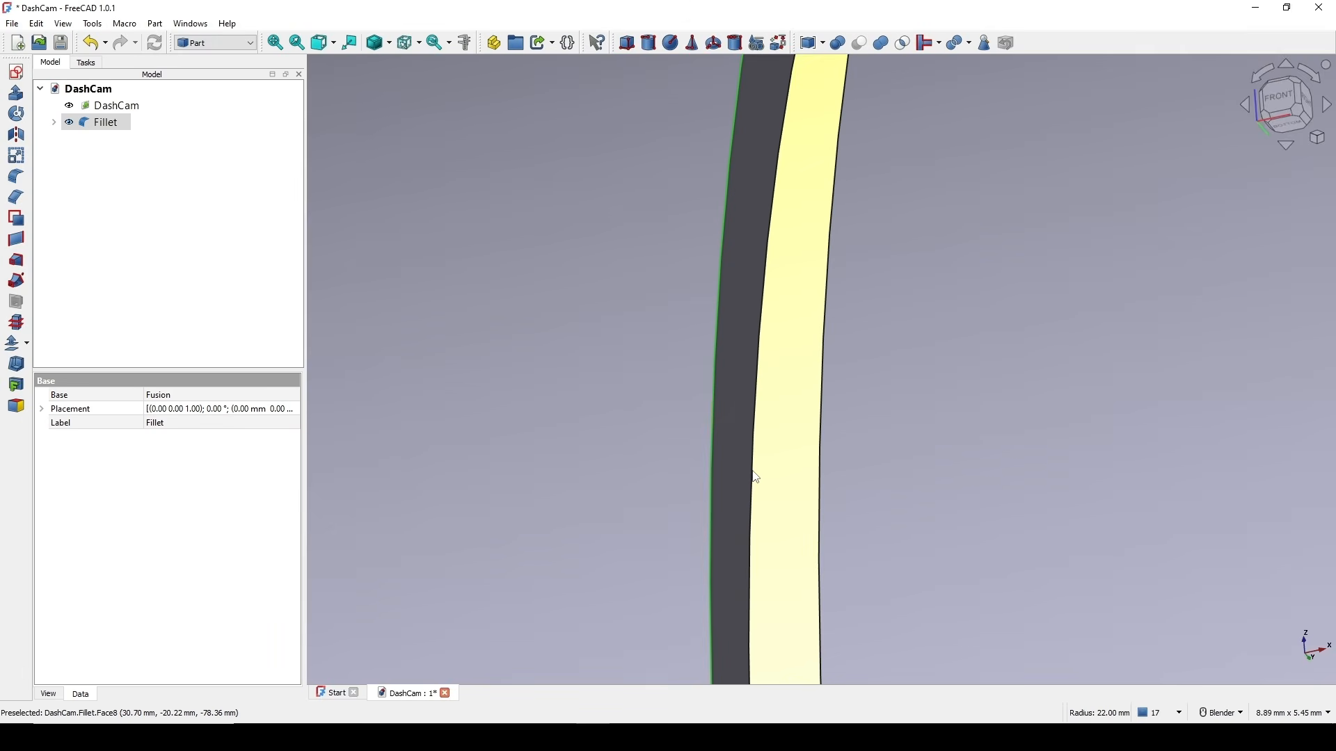
pyautogui.scroll(-3, 754, 472)
pyautogui.moveTo(754, 472); pyautogui.dragTo(641, 553, button='middle')
pyautogui.scroll(4, 779, 556)
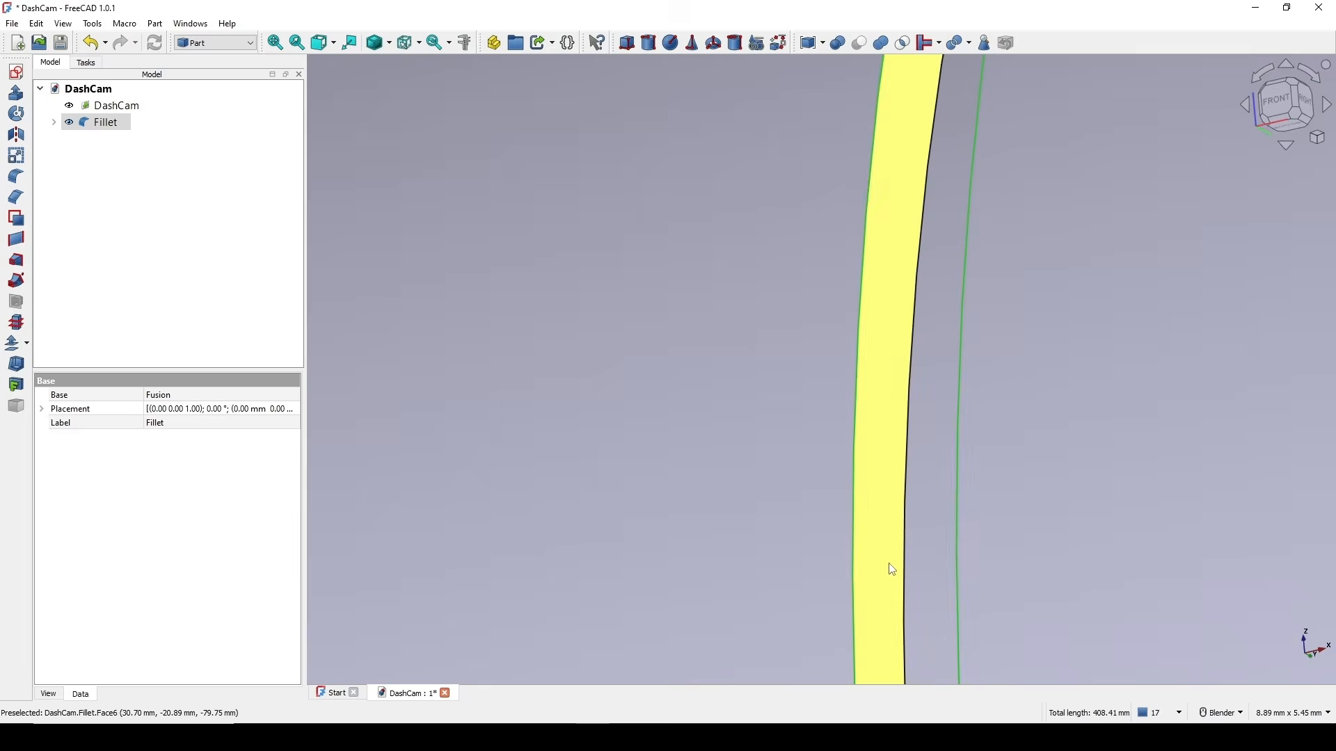
pyautogui.scroll(-10, 898, 568)
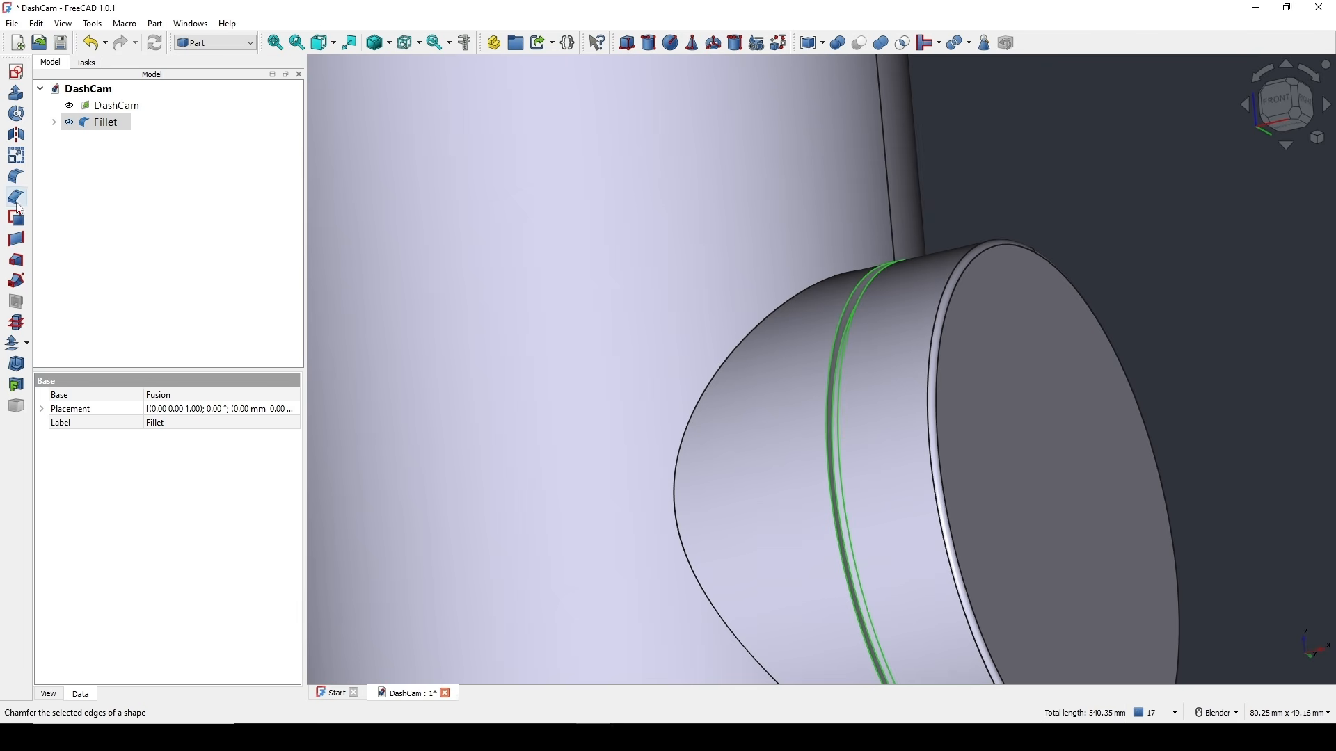
pyautogui.click(16, 183)
pyautogui.click(213, 670)
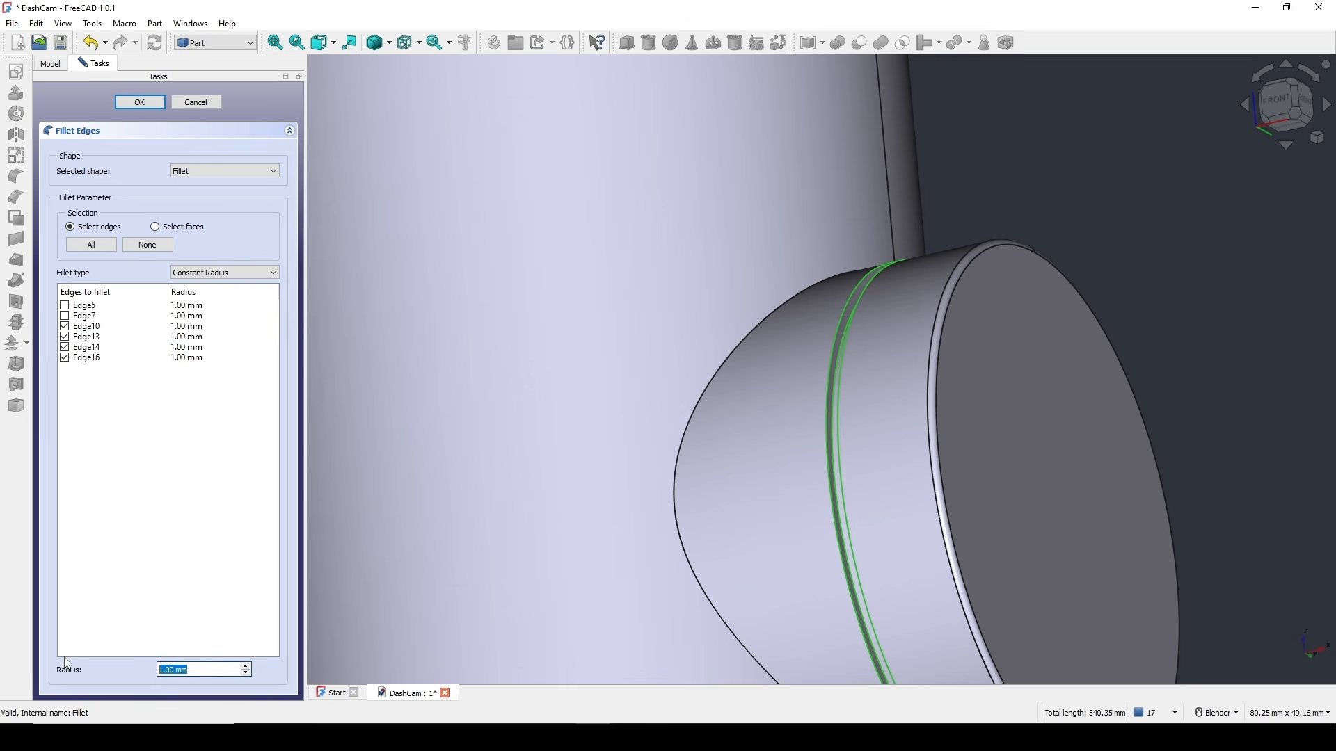
pyautogui.write('.2')
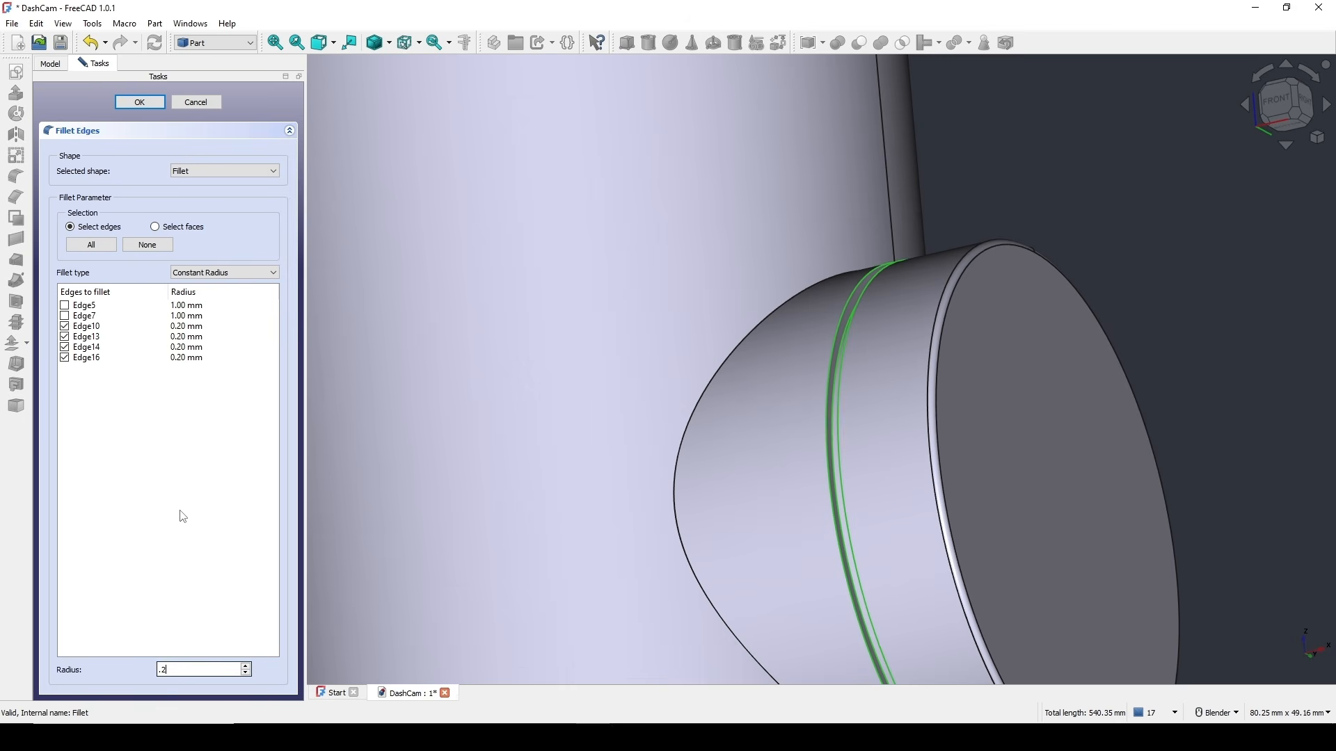
pyautogui.click(139, 102)
# - Examine the filleted cylinder and knob against the reference image from several angles
pyautogui.scroll(-5, 925, 434)
pyautogui.moveTo(921, 431); pyautogui.dragTo(988, 553, button='middle')
pyautogui.keyDown('shift'); pyautogui.moveTo(1026, 567); pyautogui.dragTo(896, 397, button='middle'); pyautogui.keyUp('shift')
pyautogui.click(899, 302)
pyautogui.keyDown('shift'); pyautogui.moveTo(846, 229); pyautogui.dragTo(915, 451, button='middle'); pyautogui.keyUp('shift')
pyautogui.scroll(2, 915, 451)
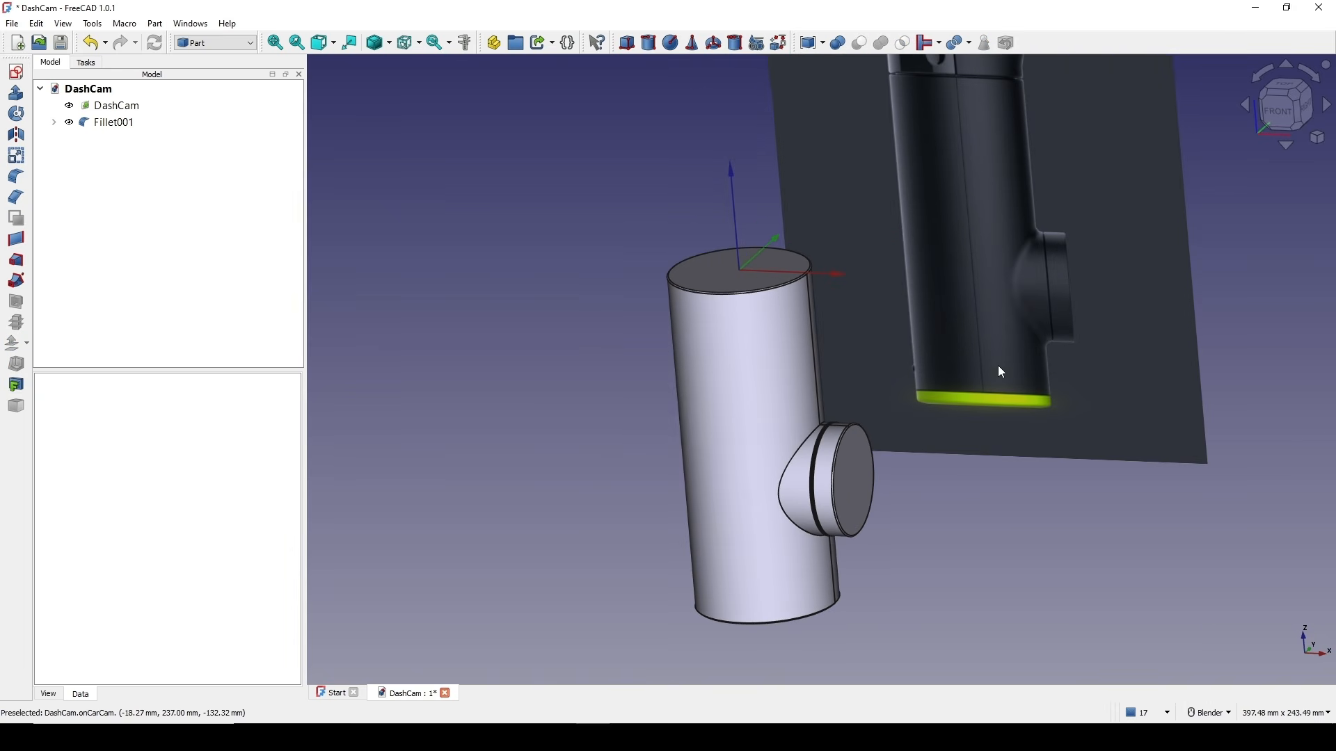
pyautogui.scroll(-1, 1095, 295)
pyautogui.keyDown('shift'); pyautogui.moveTo(933, 316); pyautogui.dragTo(933, 392, button='middle'); pyautogui.keyUp('shift')
pyautogui.moveTo(933, 392)
pyautogui.mouseDown(button='middle')
pyautogui.moveTo(978, 391)
pyautogui.moveTo(949, 402)
pyautogui.mouseUp(button='middle')
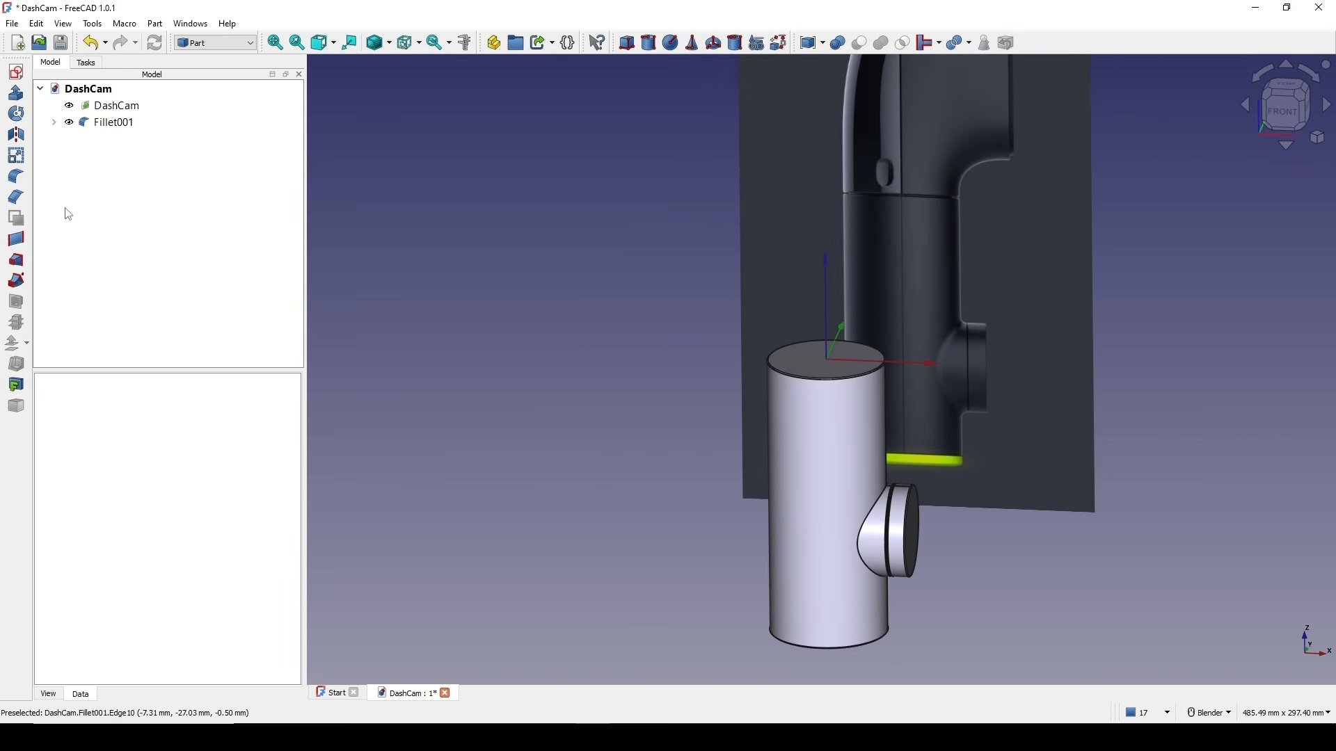
# - Rename the finished filleted body with the knob as Lower
pyautogui.click(106, 123)
pyautogui.rightClick(108, 121)
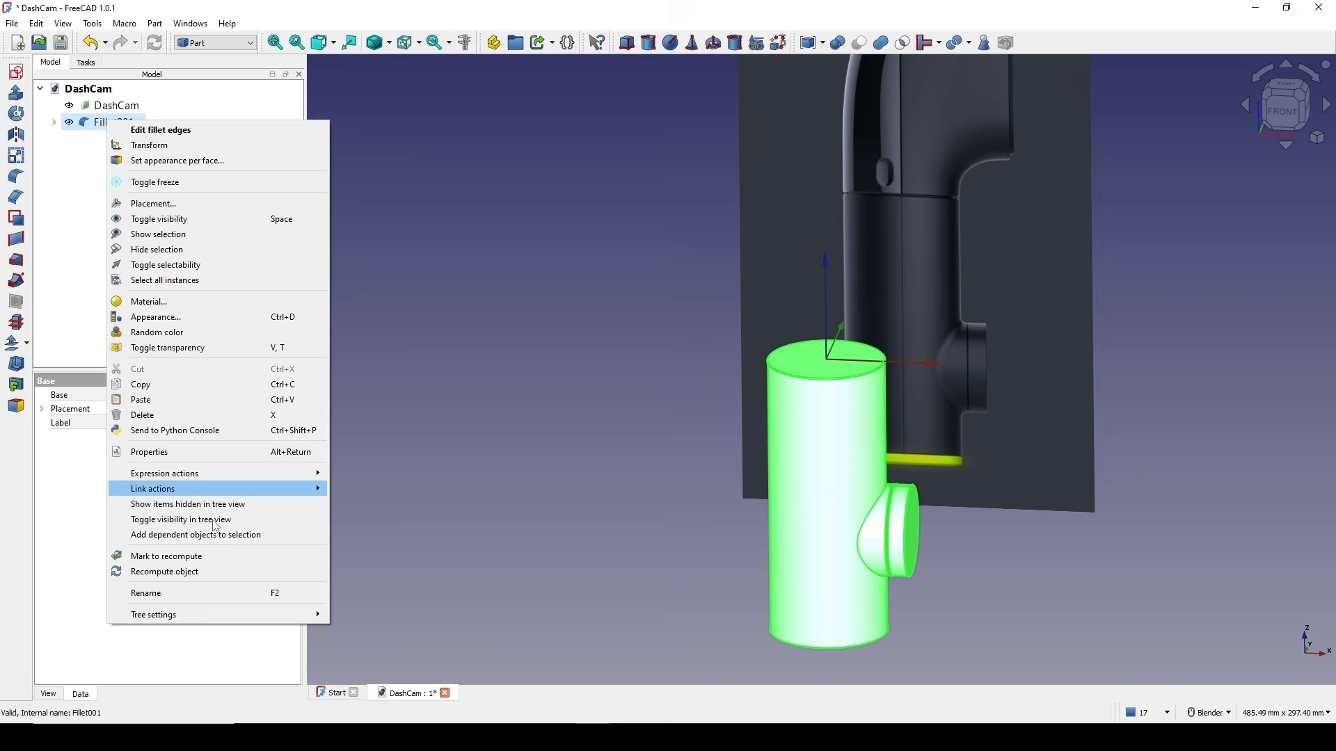
pyautogui.click(200, 593)
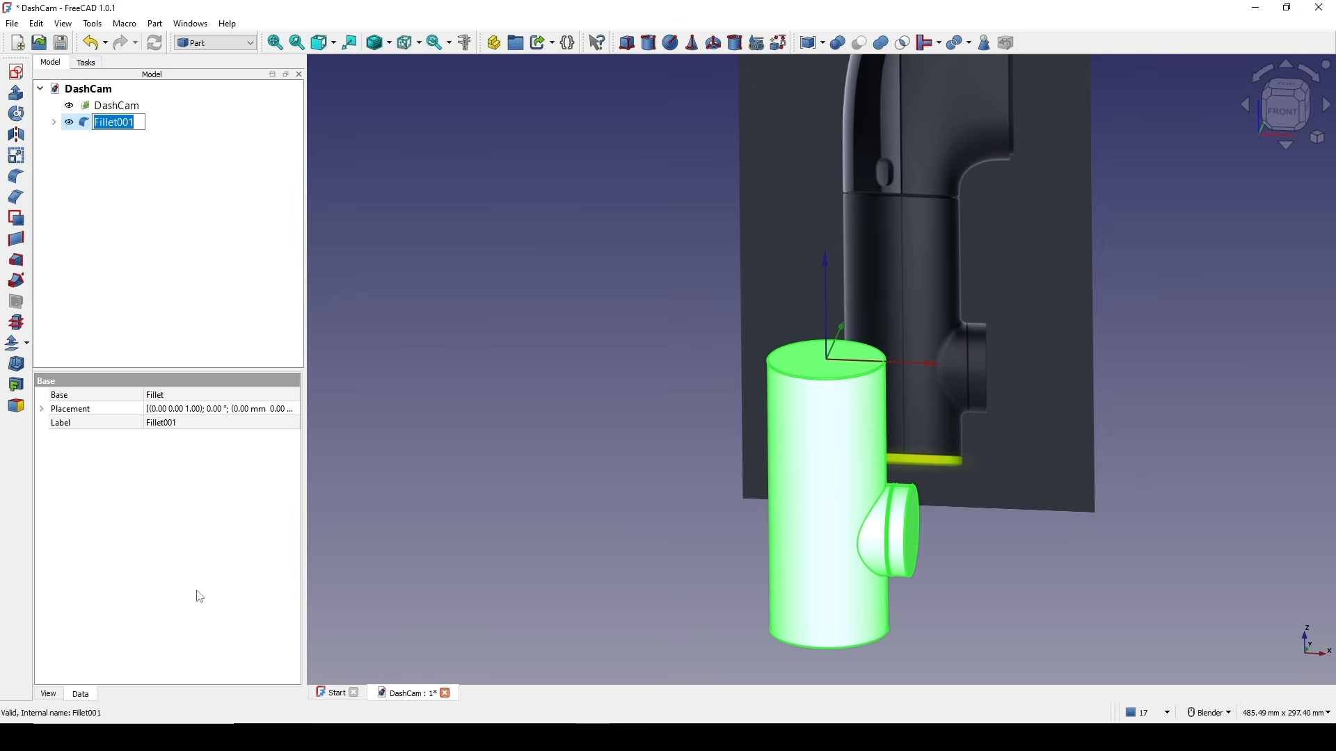
pyautogui.write('Lower')
pyautogui.click(225, 221)
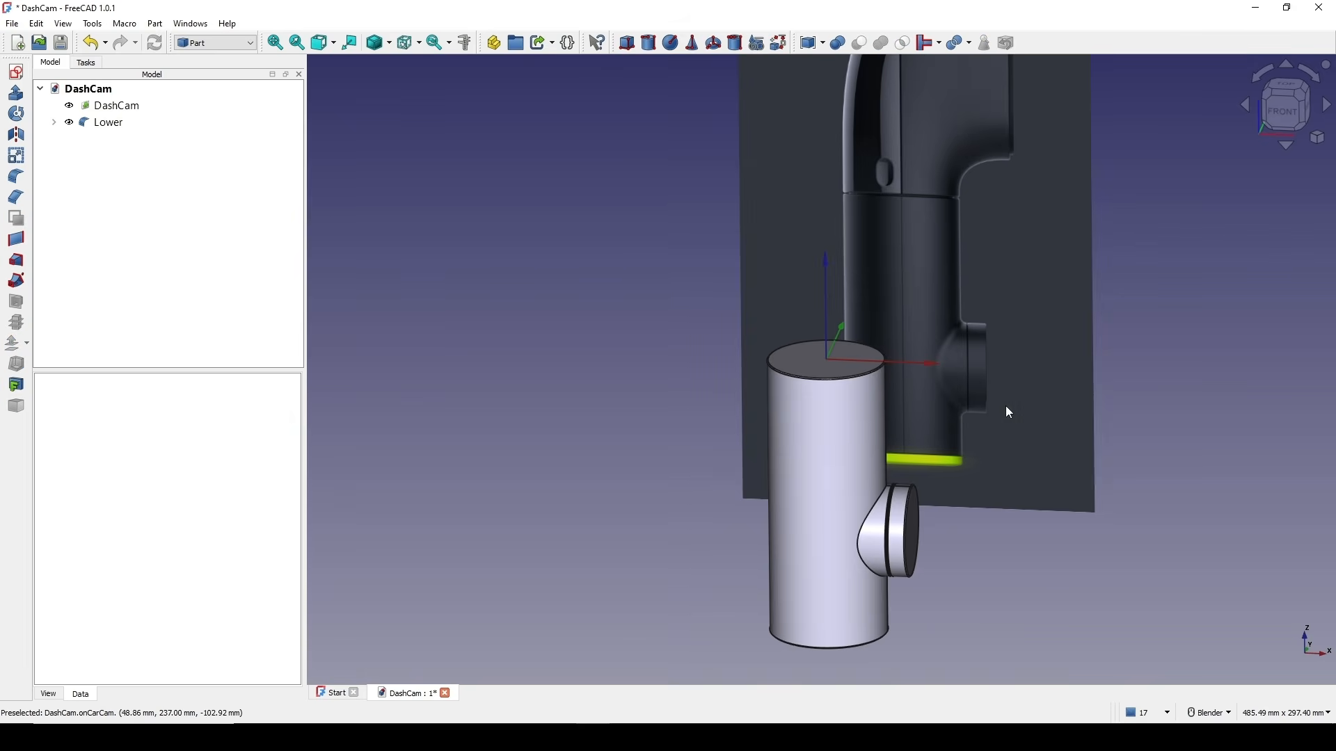
pyautogui.keyDown('shift'); pyautogui.moveTo(974, 297); pyautogui.dragTo(928, 373, button='middle'); pyautogui.keyUp('shift')
pyautogui.scroll(6, 928, 375)
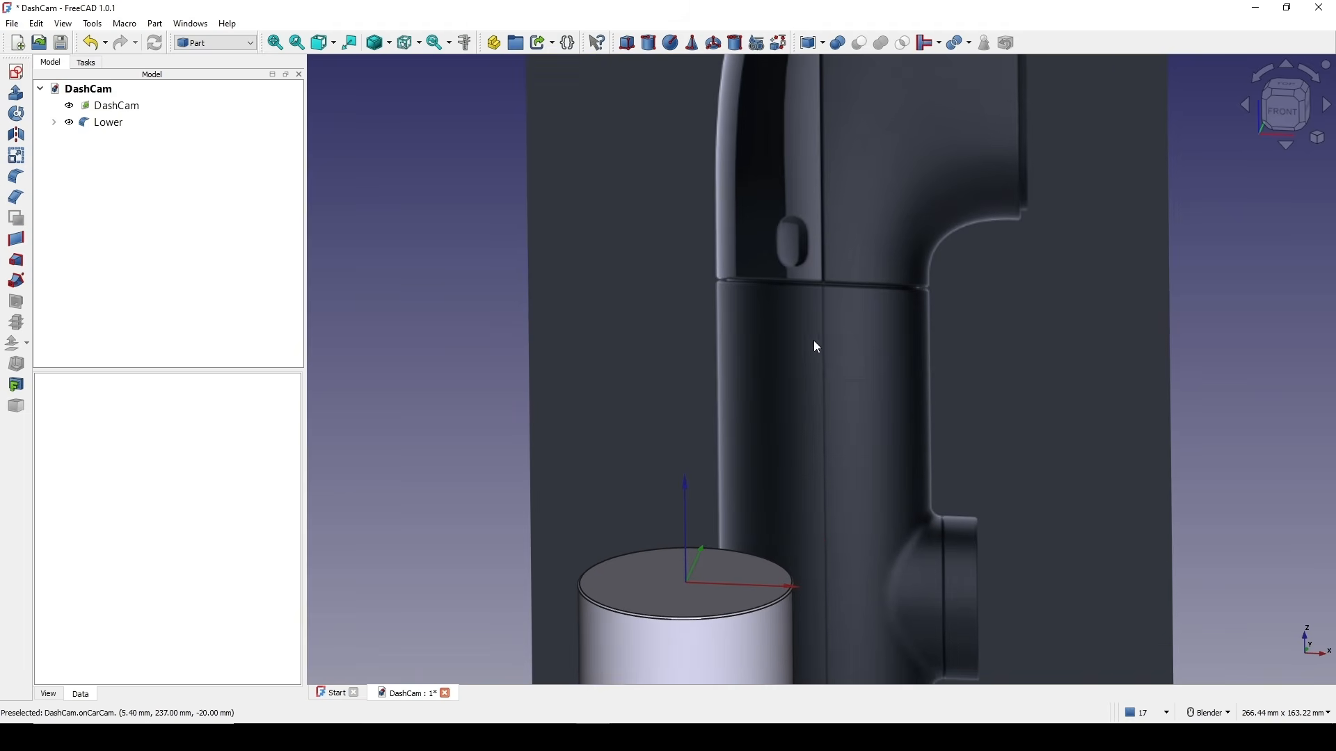
# - Start a new sketch on the XY plane with a 0.5 mm offset, just above the cylinder's top face
pyautogui.scroll(-5, 856, 286)
pyautogui.scroll(7, 866, 274)
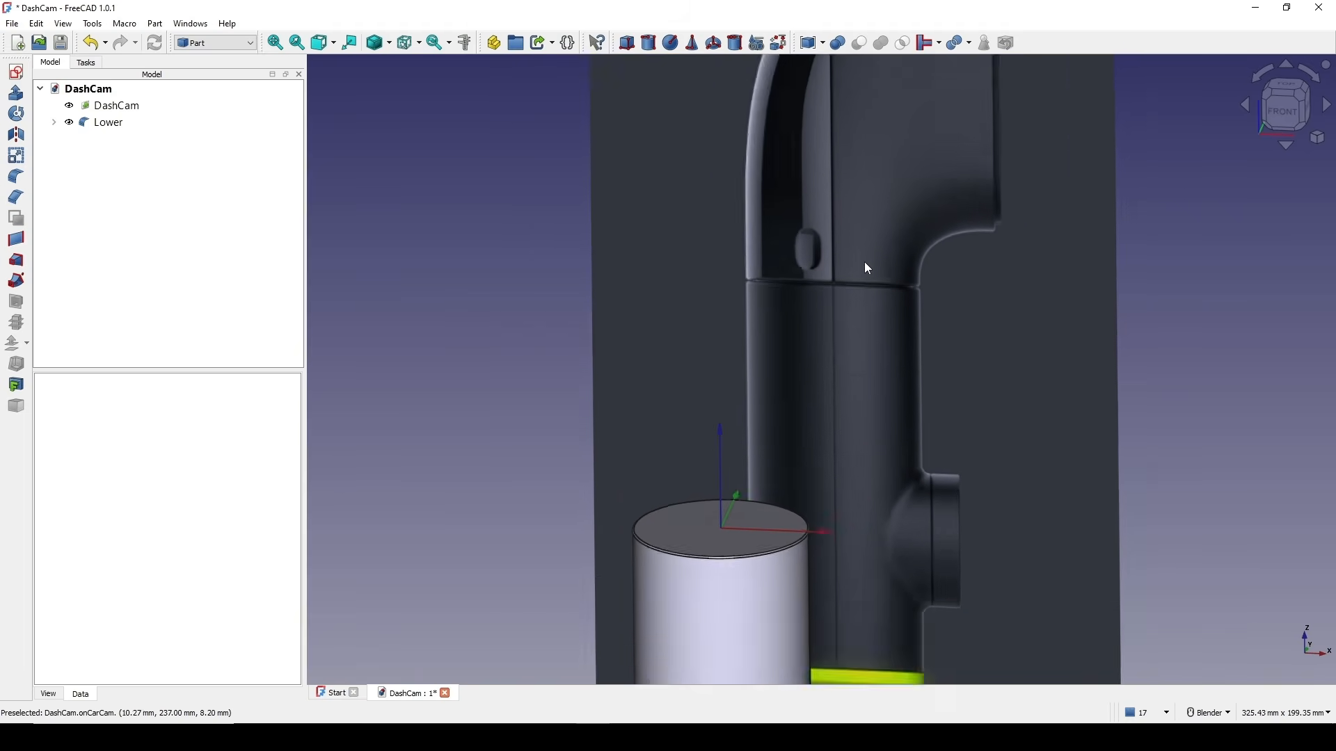
pyautogui.scroll(-2, 868, 286)
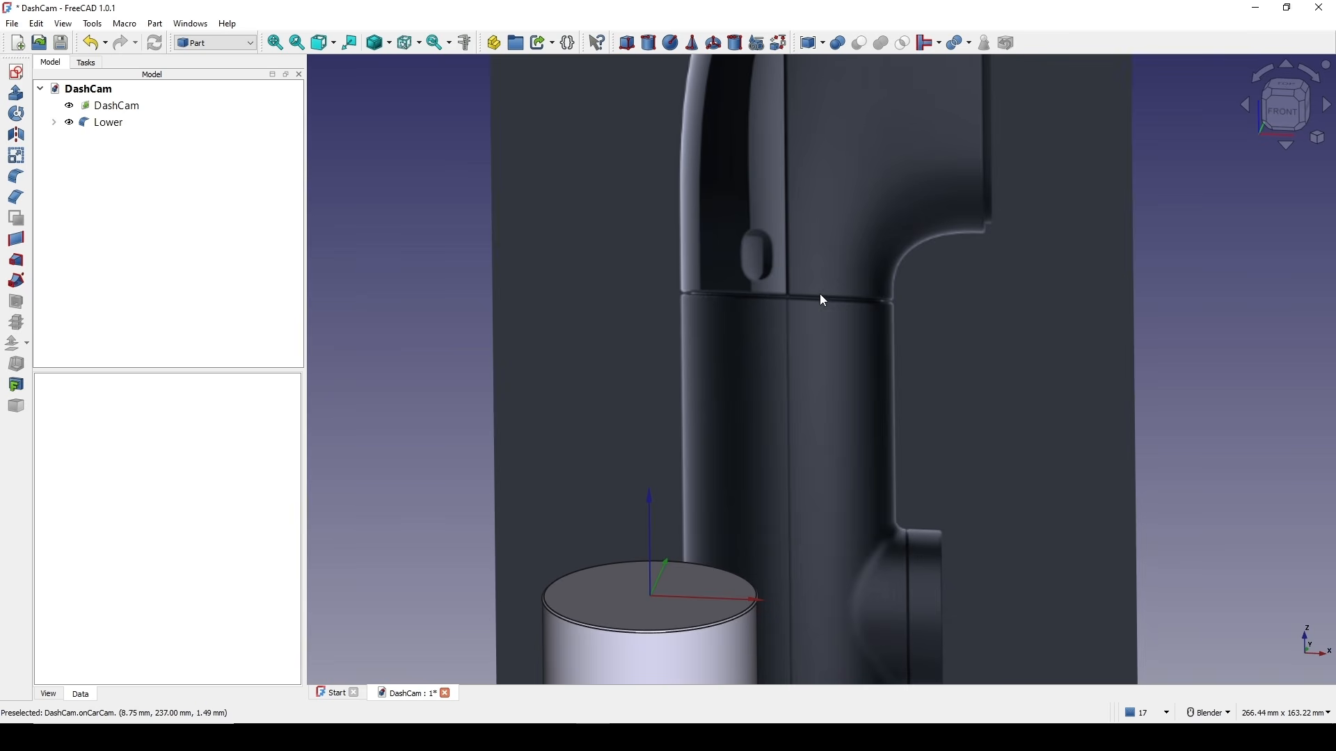
pyautogui.scroll(-4, 799, 292)
pyautogui.scroll(4, 762, 427)
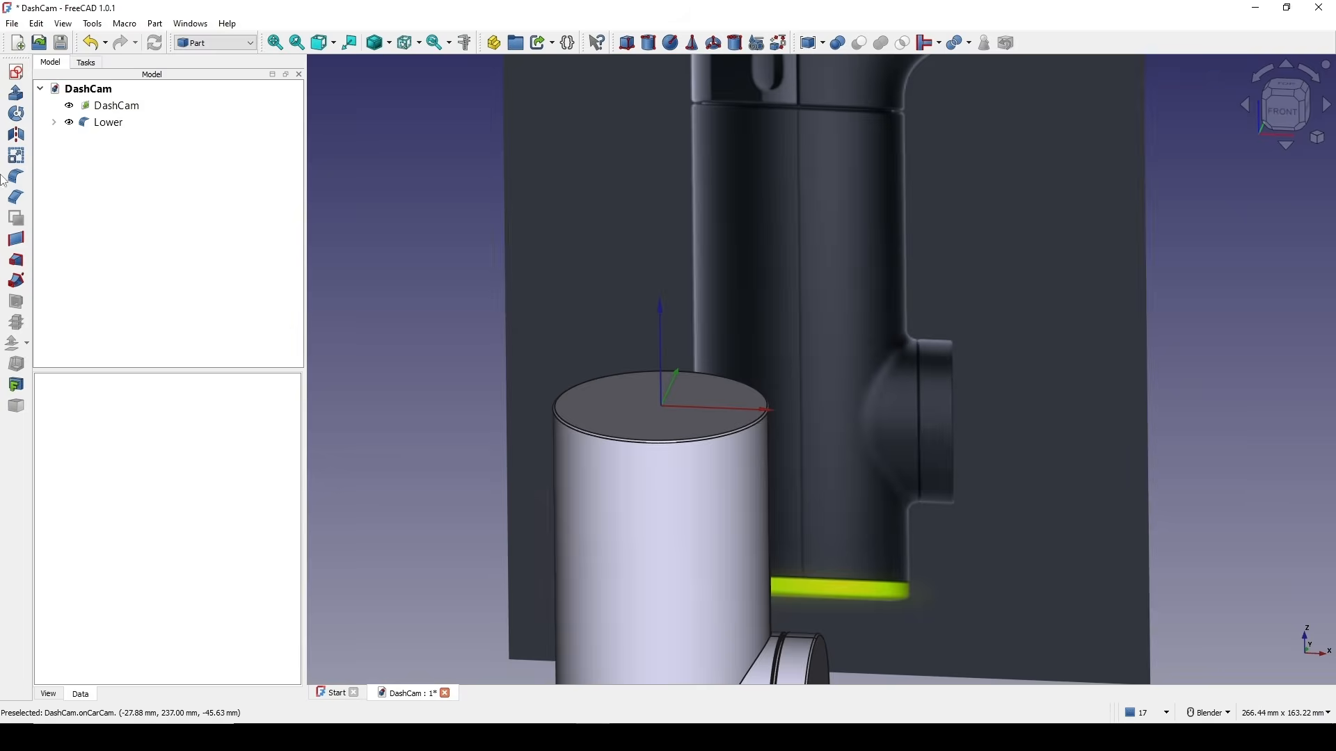
pyautogui.click(16, 72)
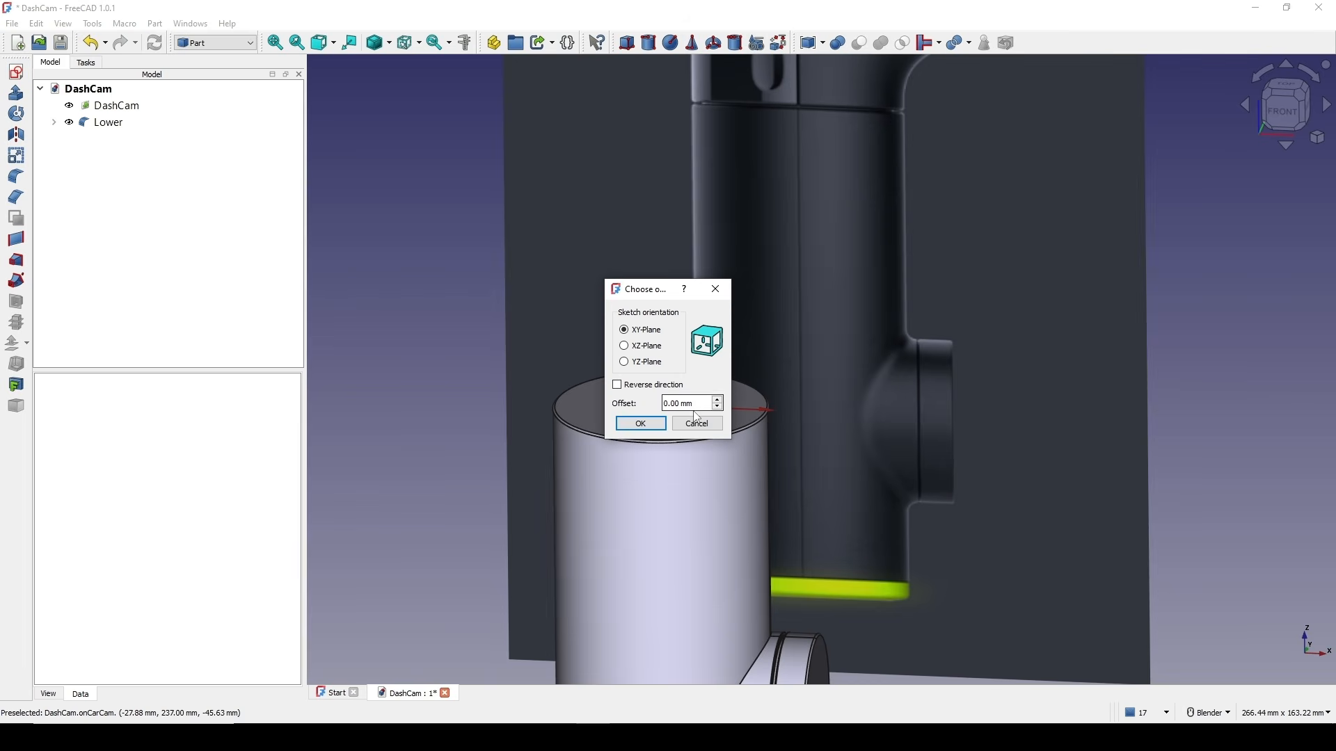
pyautogui.moveTo(660, 398); pyautogui.dragTo(551, 396)
pyautogui.write('0.5')
pyautogui.click(652, 422)
pyautogui.scroll(-2, 742, 503)
pyautogui.moveTo(741, 504)
pyautogui.keyDown('shift'); pyautogui.mouseDown(button='middle')
pyautogui.moveTo(726, 329)
pyautogui.moveTo(822, 368)
pyautogui.mouseUp(button='middle'); pyautogui.keyUp('shift')
pyautogui.scroll(5, 727, 370)
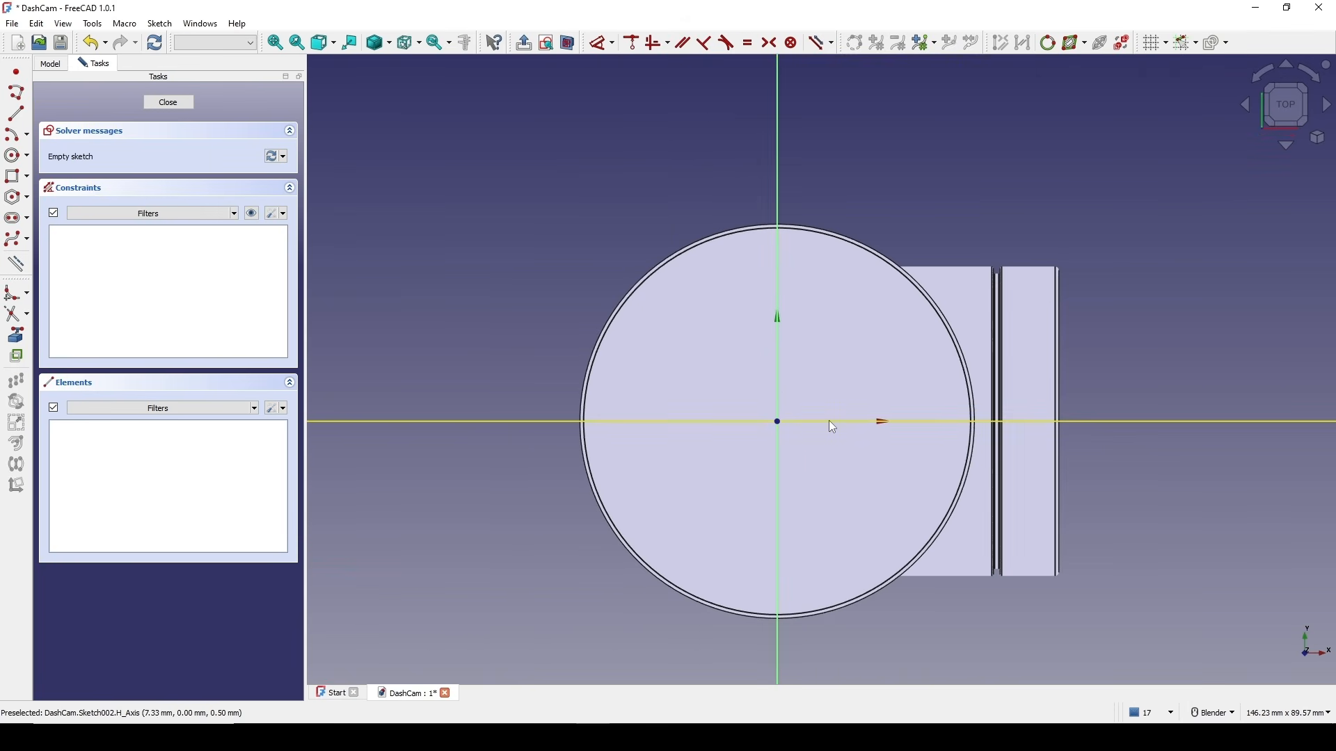
# - Draw an arc centred on the origin that sweeps below the horizontal axis, just outside the cylinder's edge
pyautogui.click(16, 135)
pyautogui.click(770, 431)
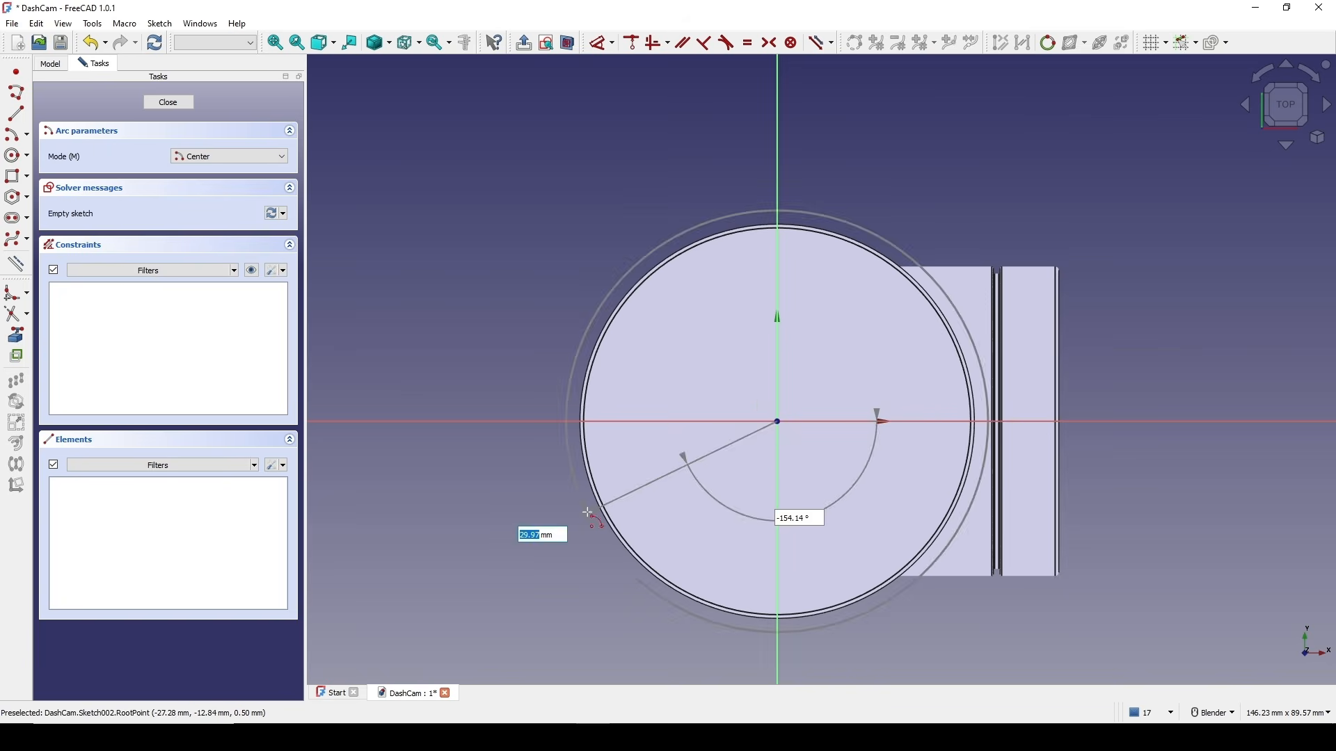
pyautogui.click(579, 517)
pyautogui.click(990, 566)
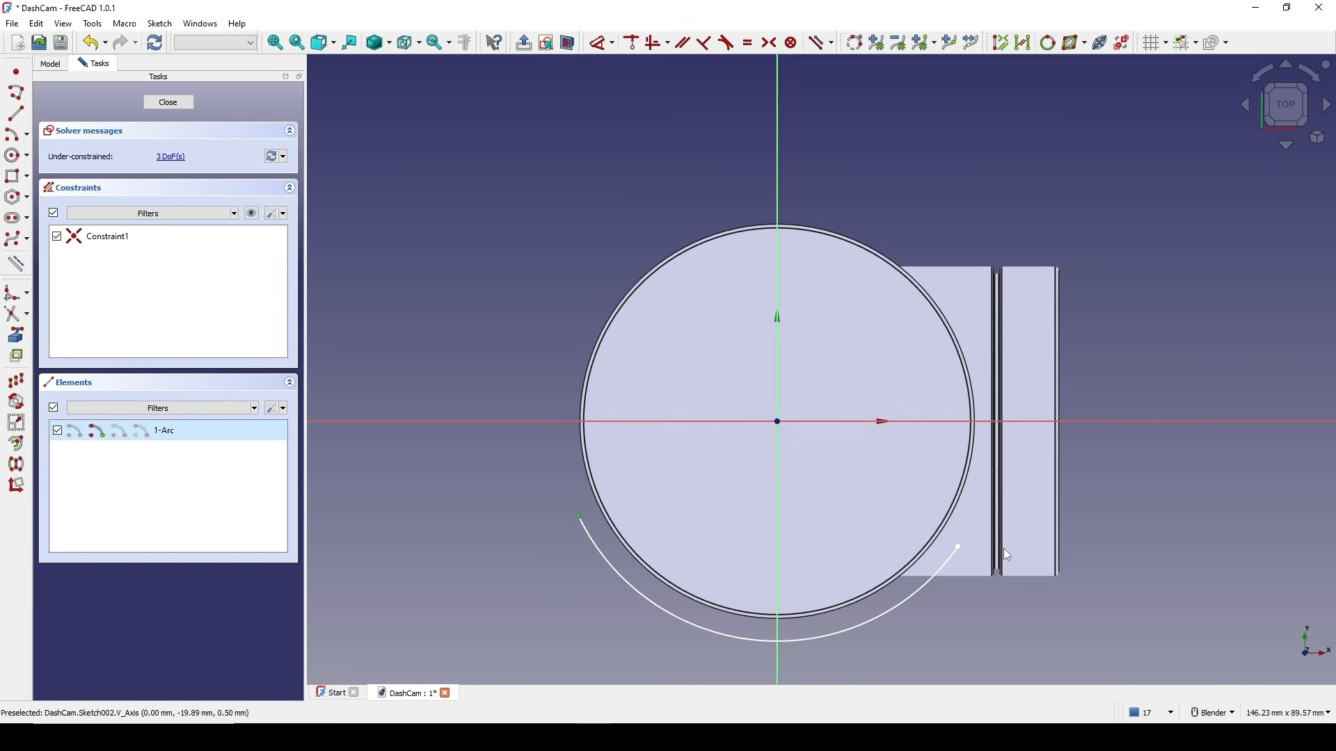
# - Constrain both endpoints of the arc onto the horizontal axis to form a lower half circle
pyautogui.click(964, 544)
pyautogui.click(1096, 426)
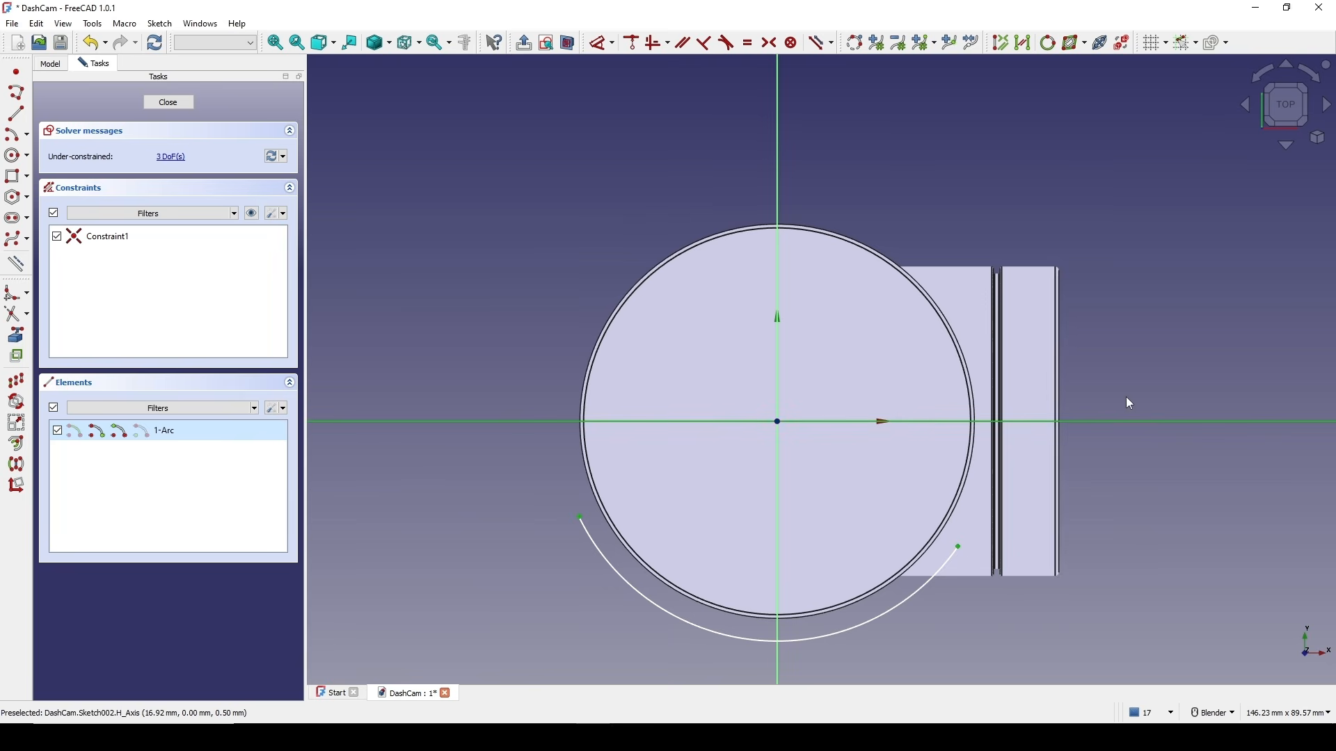
pyautogui.press('c')
# - Constrain the arc's radius to 28 mm and finish the sketch
pyautogui.scroll(1, 1016, 427)
pyautogui.keyDown('shift'); pyautogui.moveTo(909, 509); pyautogui.dragTo(906, 378, button='middle'); pyautogui.keyUp('shift')
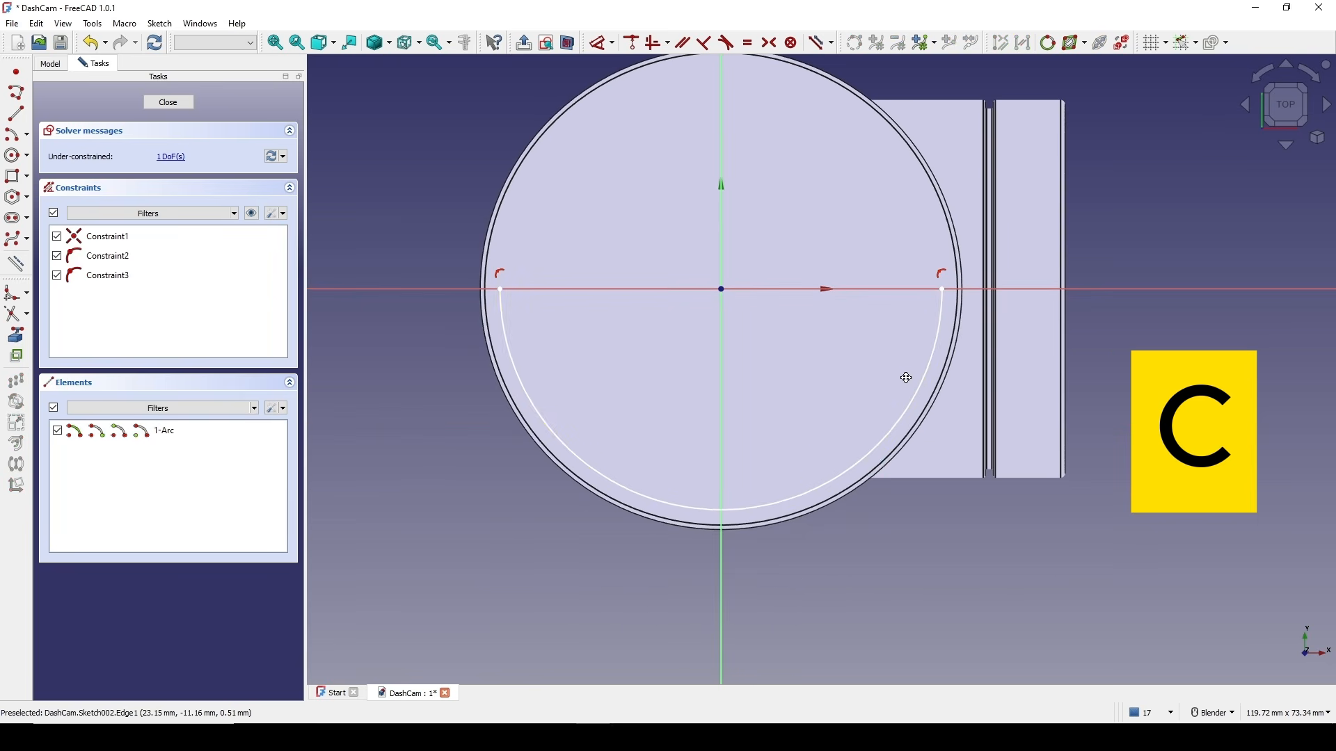
pyautogui.press('d')
pyautogui.click(862, 459)
pyautogui.click(922, 549)
pyautogui.write('2')
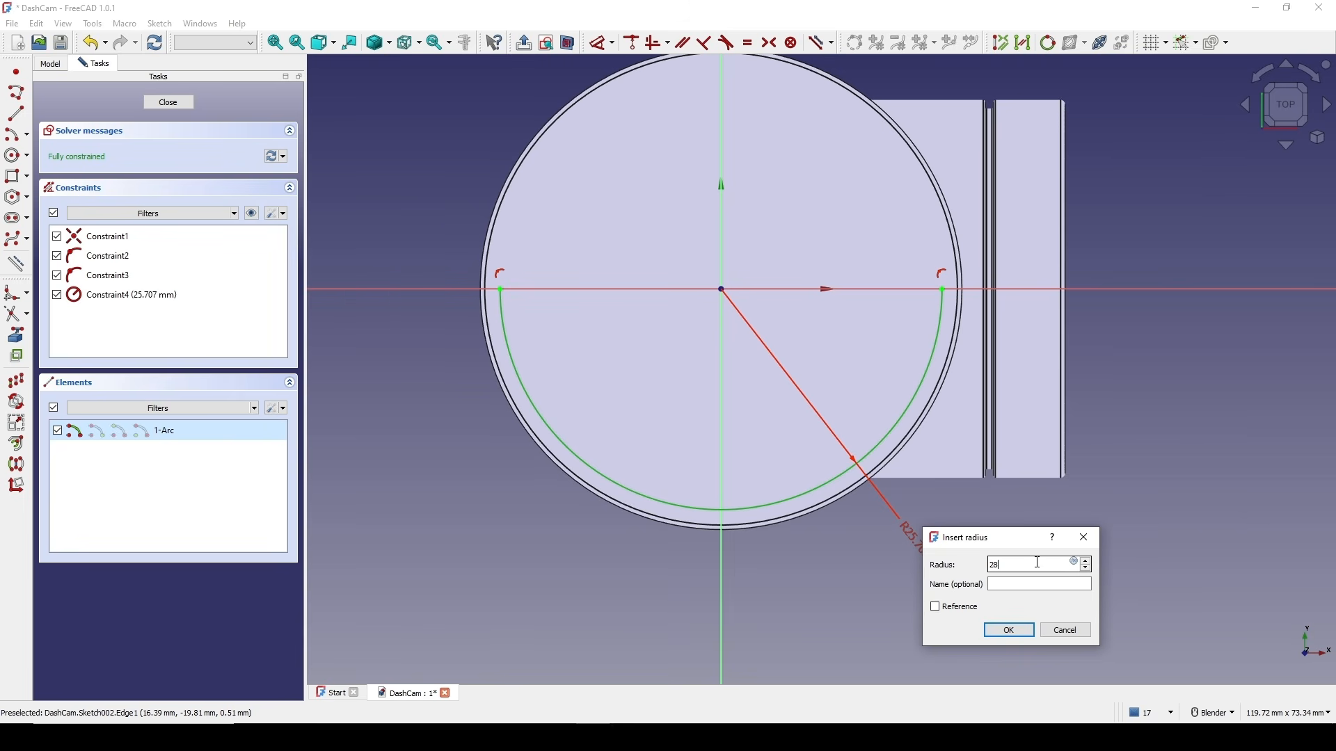
pyautogui.write('8')
pyautogui.press('Return')
pyautogui.press('Escape')
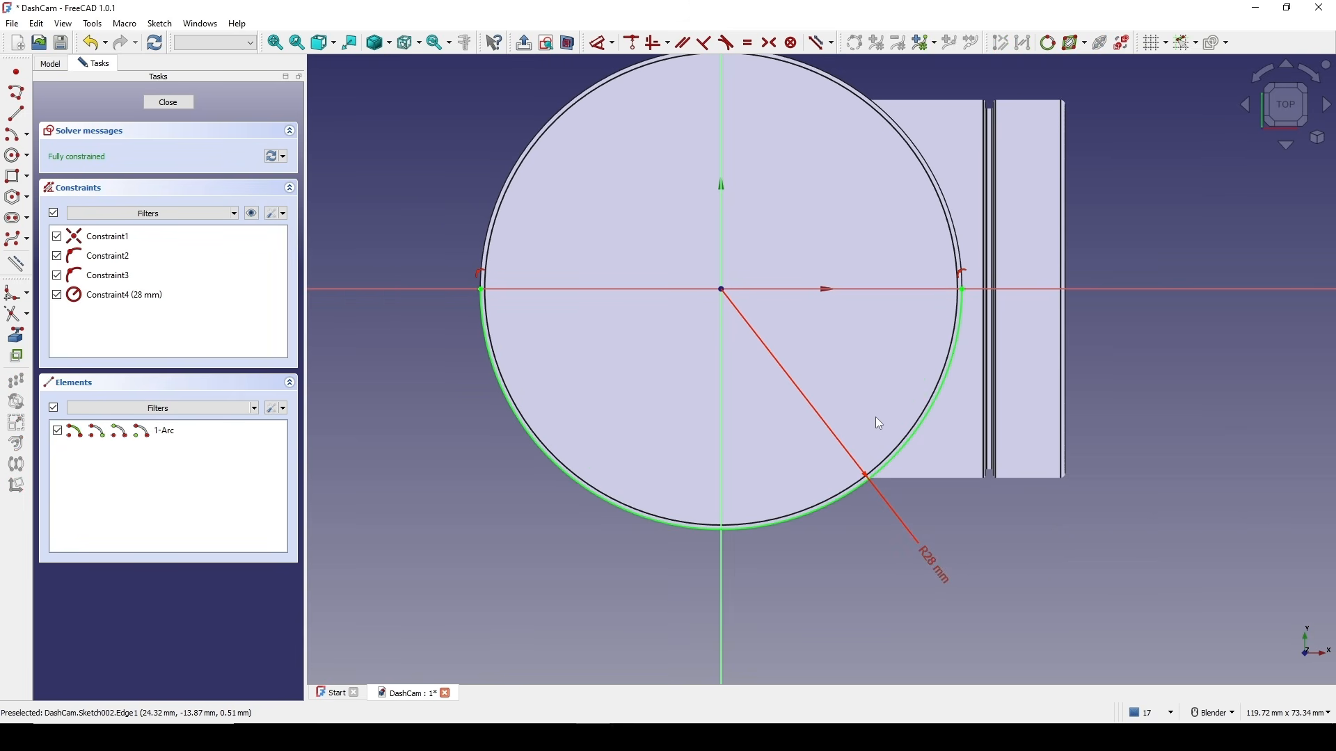
pyautogui.click(169, 103)
# - Examine the arc on the cylinder's rim and compare the reference image's upper part with the model from the front
pyautogui.moveTo(796, 344)
pyautogui.mouseDown(button='middle')
pyautogui.moveTo(857, 439)
pyautogui.moveTo(848, 470)
pyautogui.mouseUp(button='middle')
pyautogui.scroll(5, 800, 469)
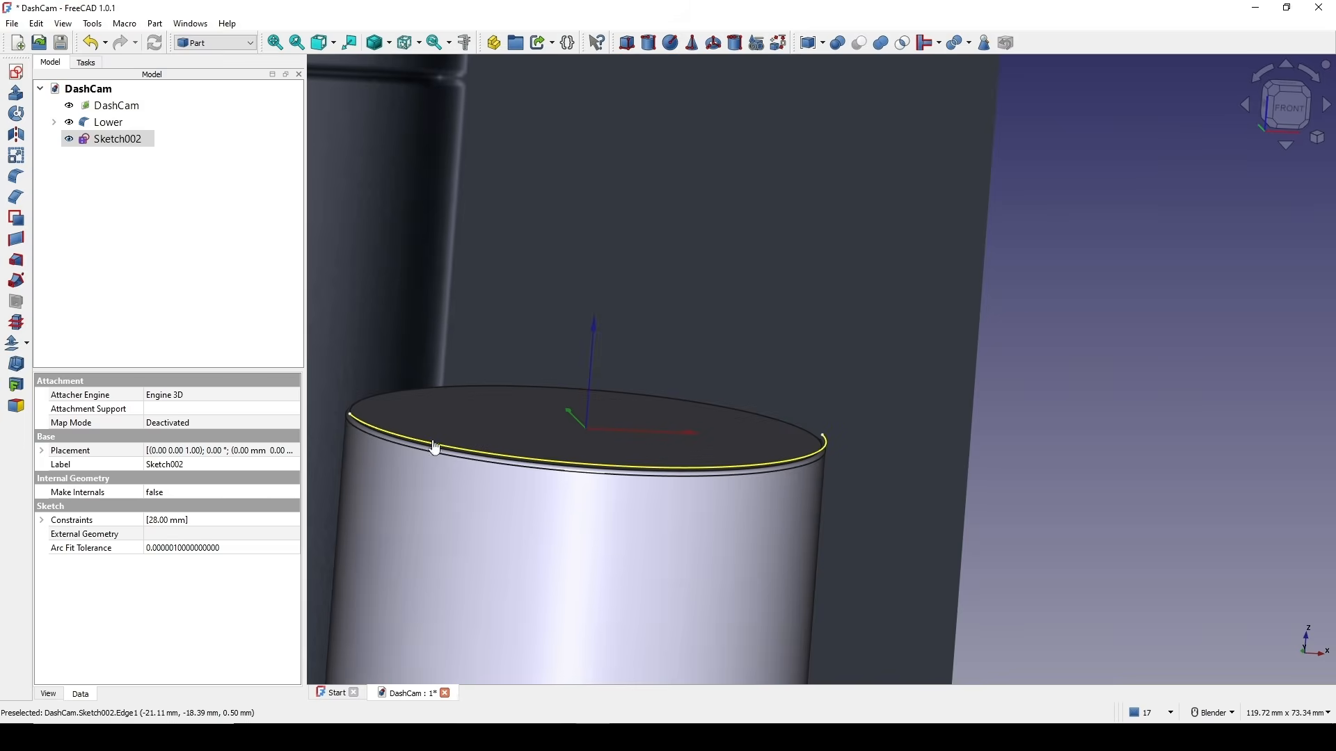
pyautogui.scroll(-2, 664, 458)
pyautogui.scroll(-3, 766, 441)
pyautogui.moveTo(790, 397); pyautogui.dragTo(755, 403, button='middle')
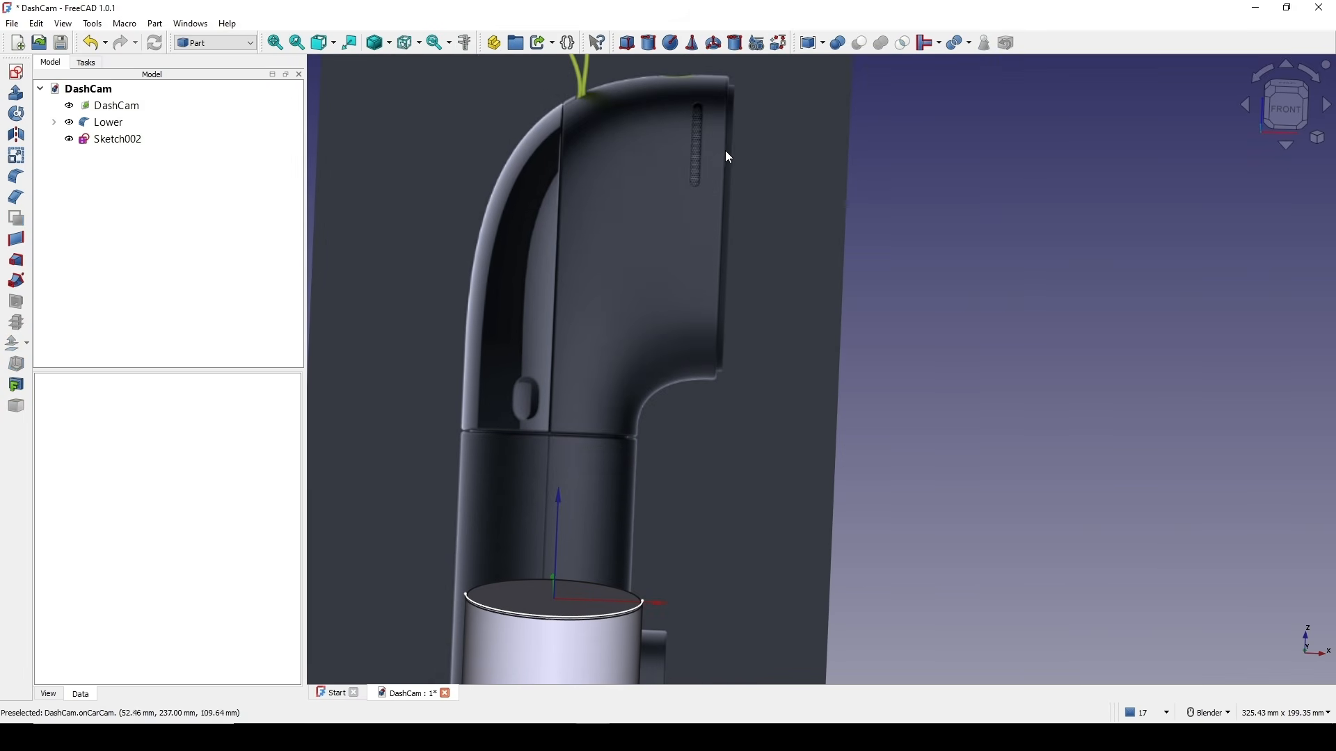
pyautogui.scroll(-2, 748, 244)
pyautogui.keyDown('shift'); pyautogui.moveTo(795, 246); pyautogui.dragTo(818, 229, button='middle'); pyautogui.keyUp('shift')
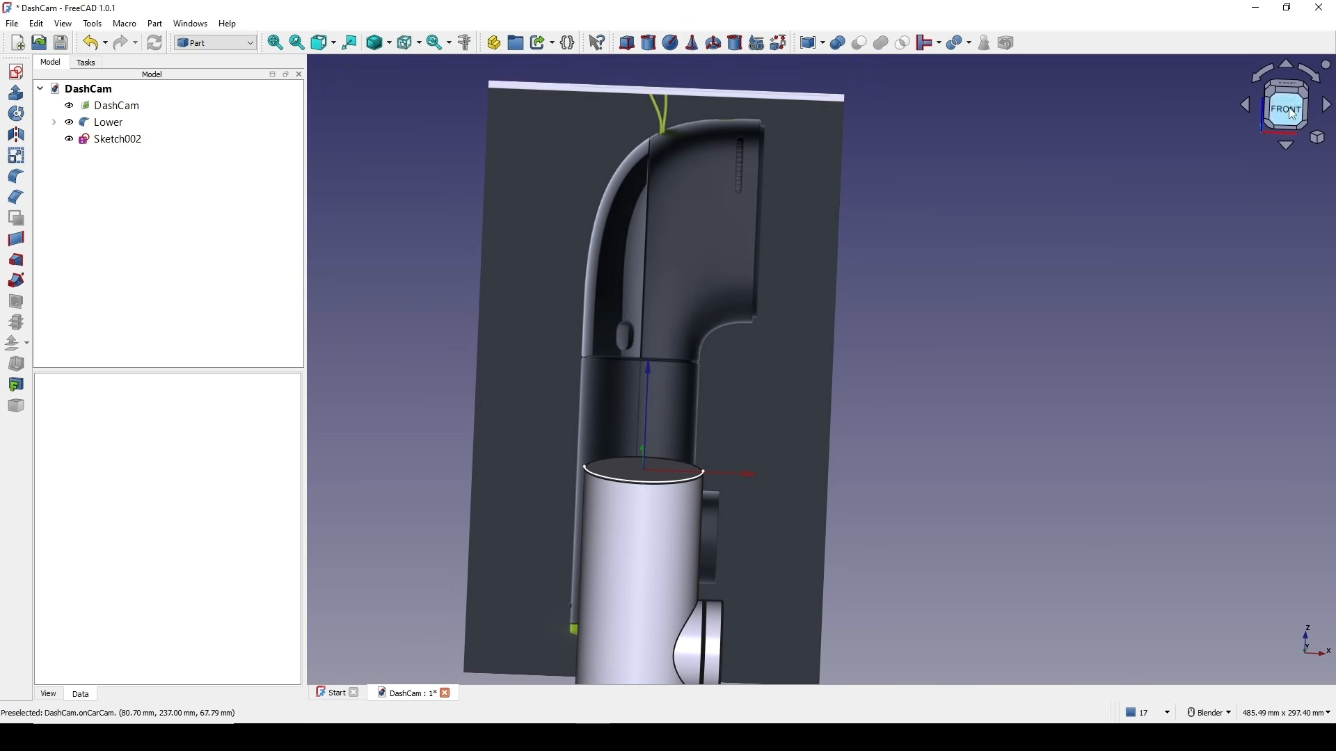
pyautogui.click(1287, 110)
pyautogui.scroll(2, 756, 250)
pyautogui.keyDown('shift'); pyautogui.moveTo(770, 283); pyautogui.dragTo(775, 149, button='middle'); pyautogui.keyUp('shift')
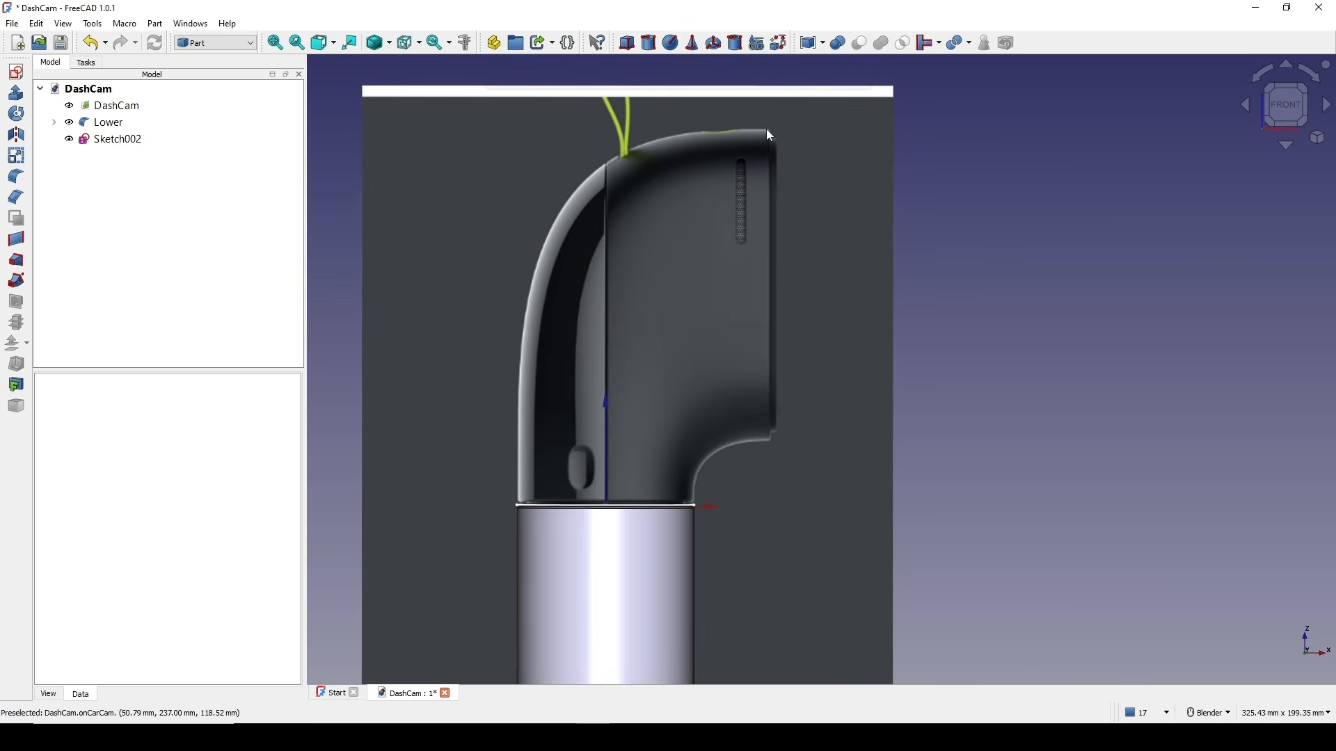
pyautogui.keyDown('shift'); pyautogui.moveTo(751, 309); pyautogui.dragTo(793, 255, button='middle'); pyautogui.keyUp('shift')
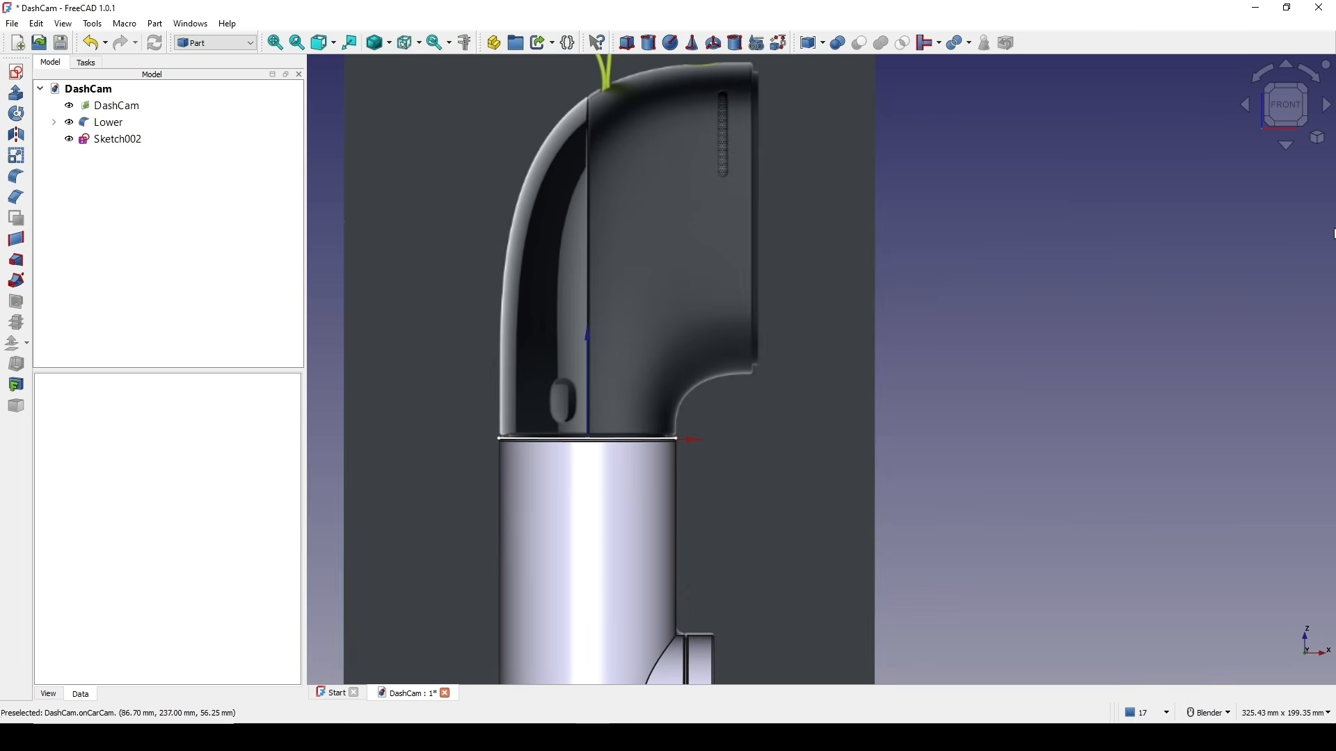
# - Start a sketch on the XZ plane and draw a vertical line about 98 mm long along the camera head's front opening
pyautogui.click(16, 72)
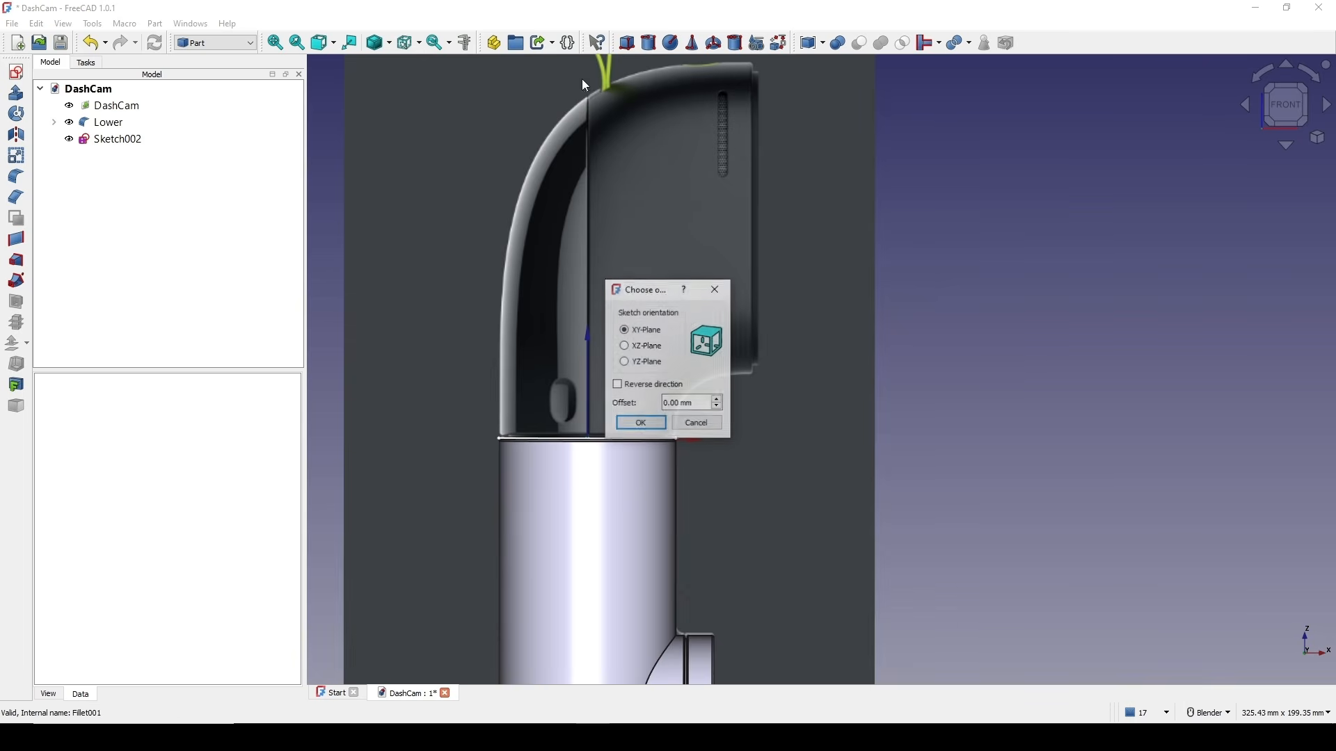
pyautogui.click(635, 346)
pyautogui.click(640, 424)
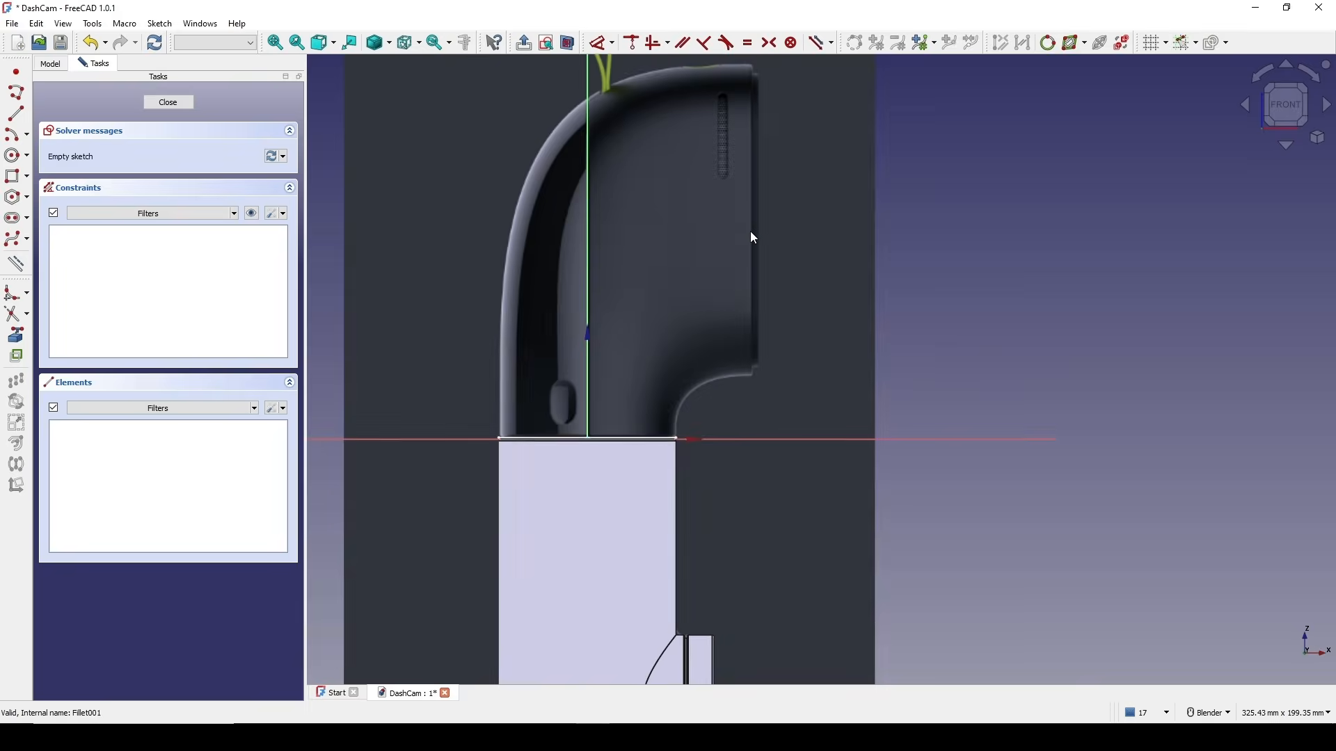
pyautogui.click(16, 113)
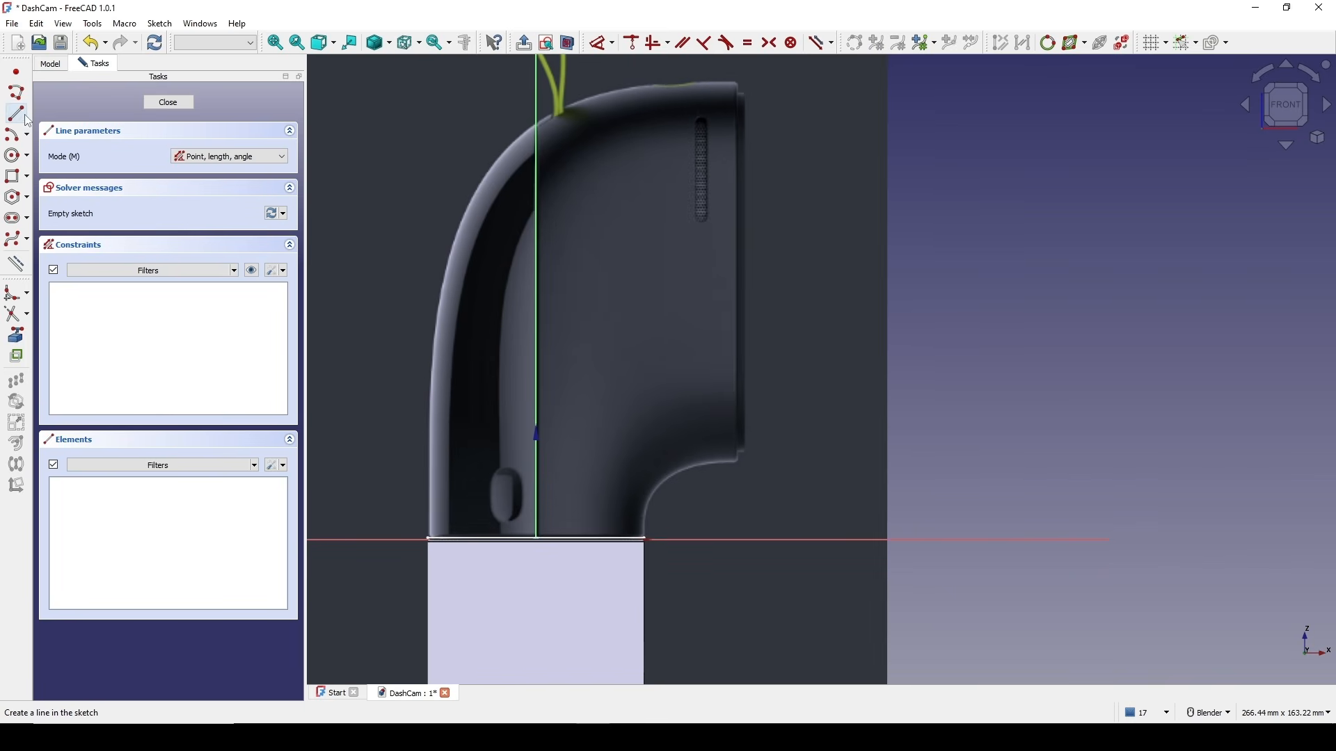
pyautogui.click(736, 82)
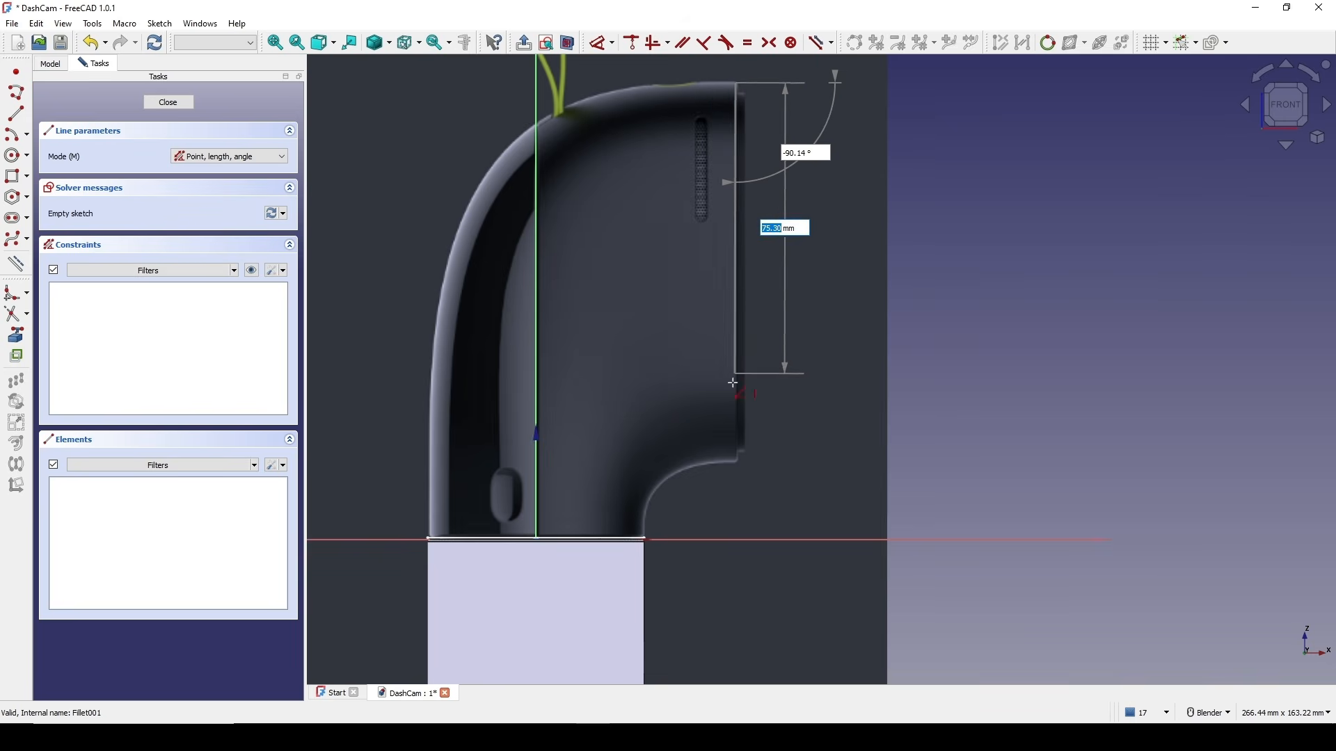
pyautogui.click(739, 461)
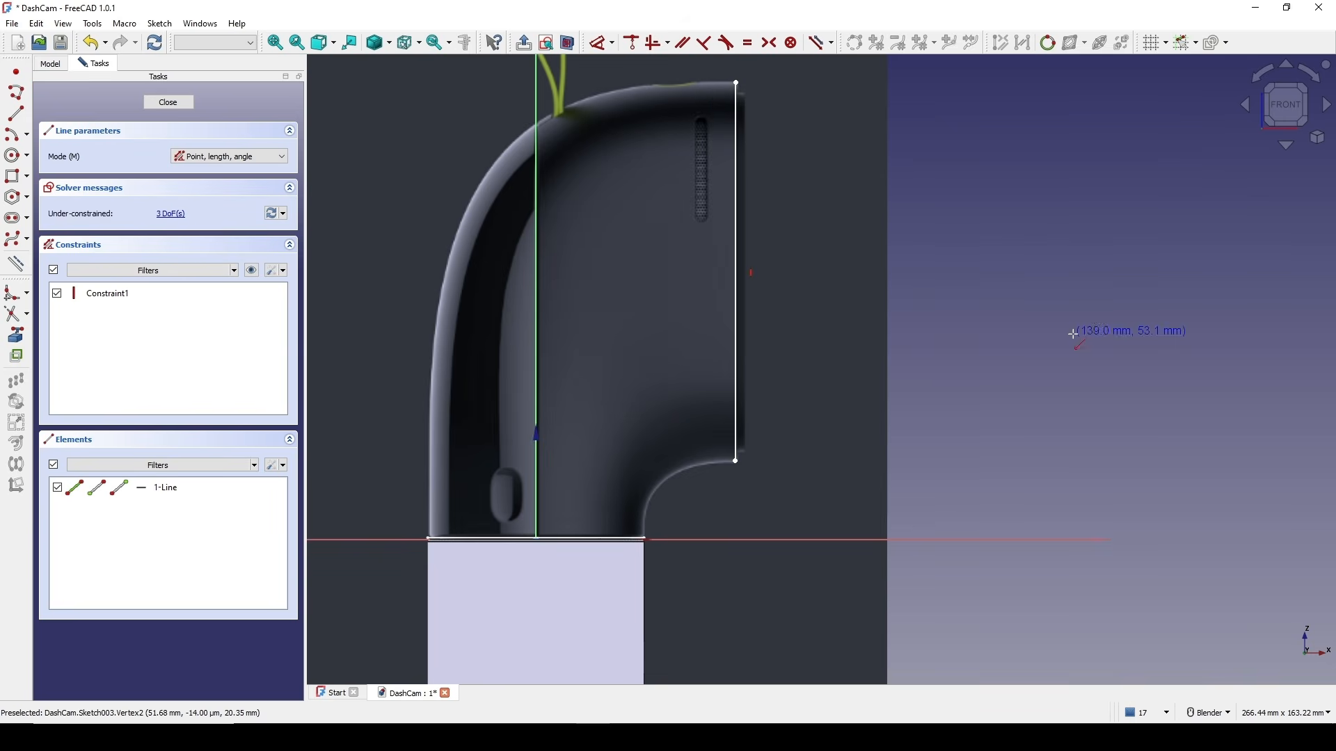
# - Constrain the vertical line's length to 98 mm
pyautogui.scroll(4, 798, 266)
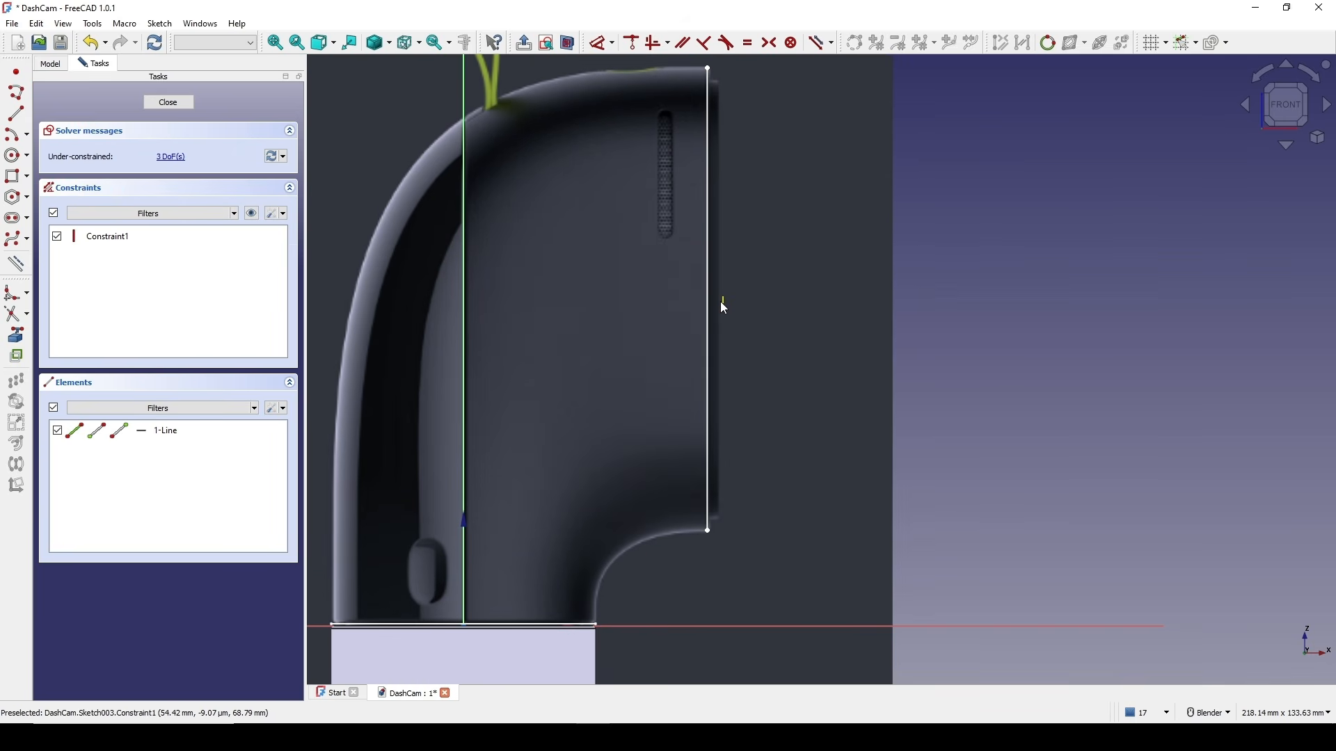
pyautogui.scroll(-2, 805, 306)
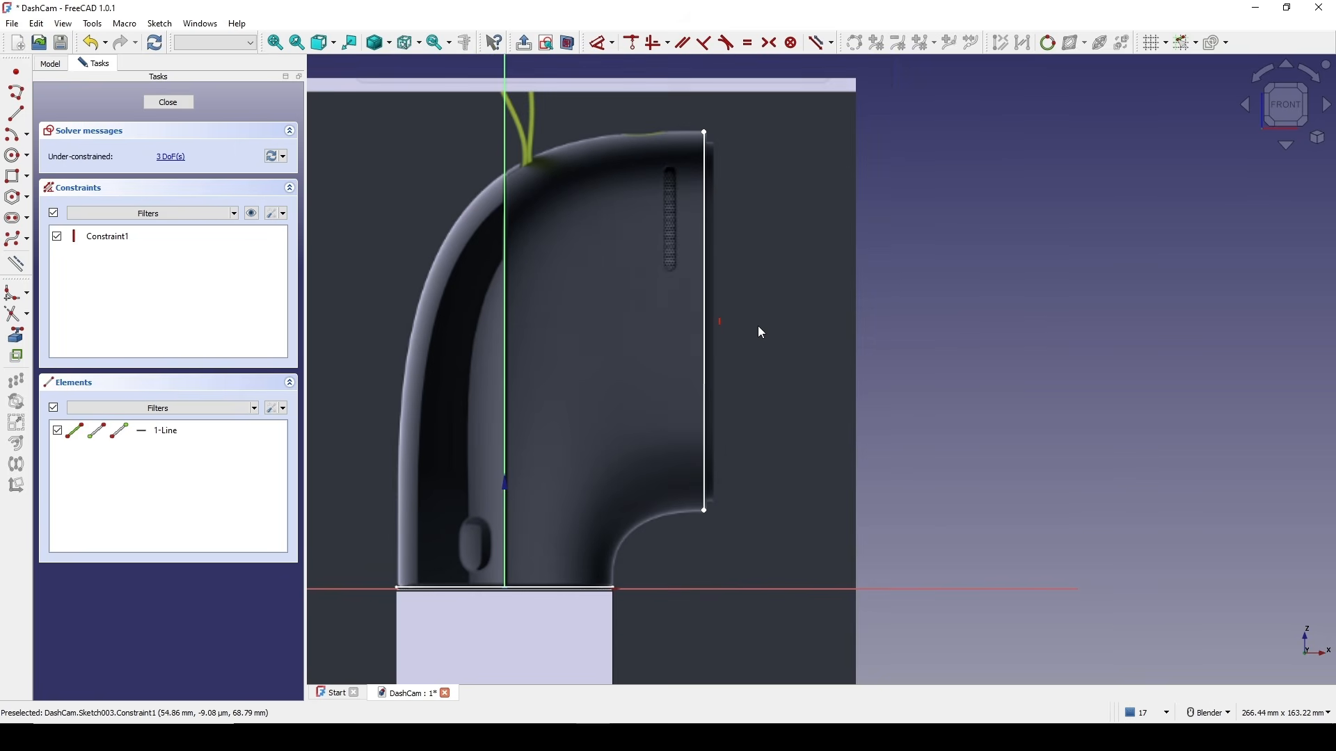
pyautogui.press('d')
pyautogui.click(704, 375)
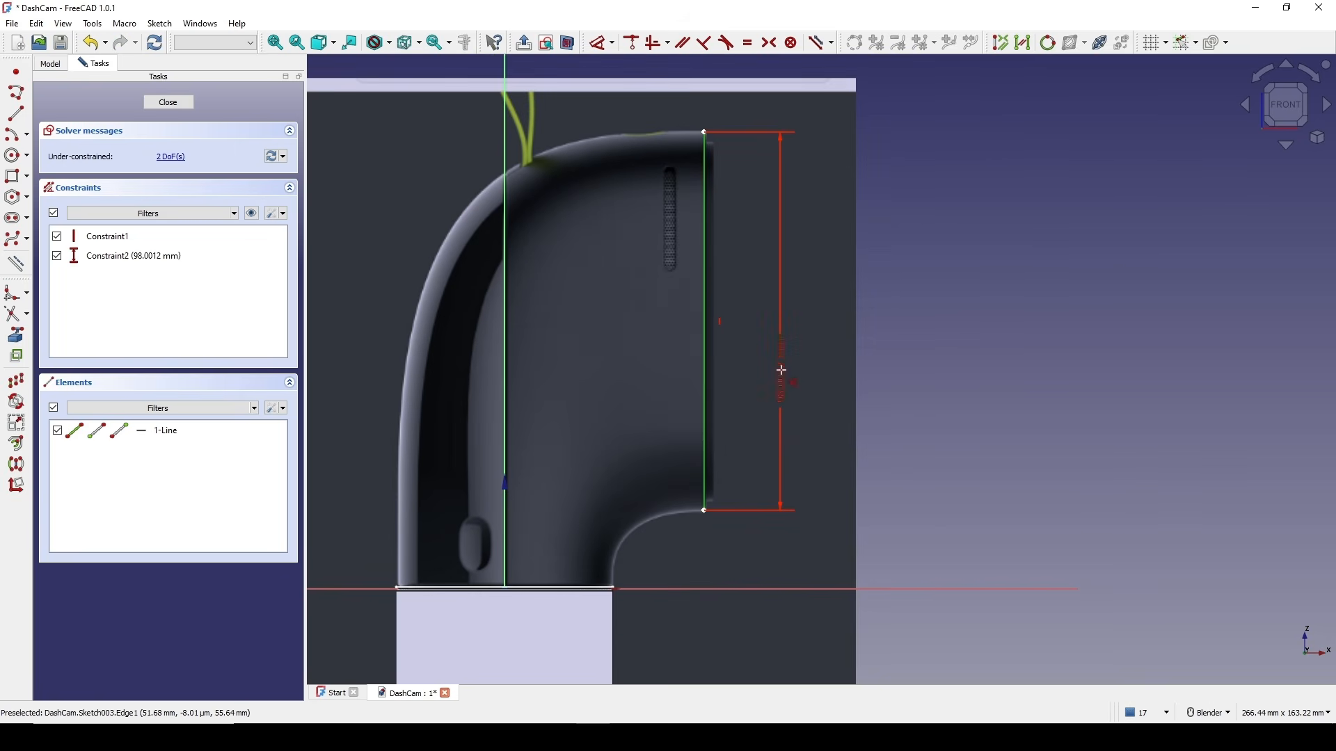
pyautogui.click(780, 370)
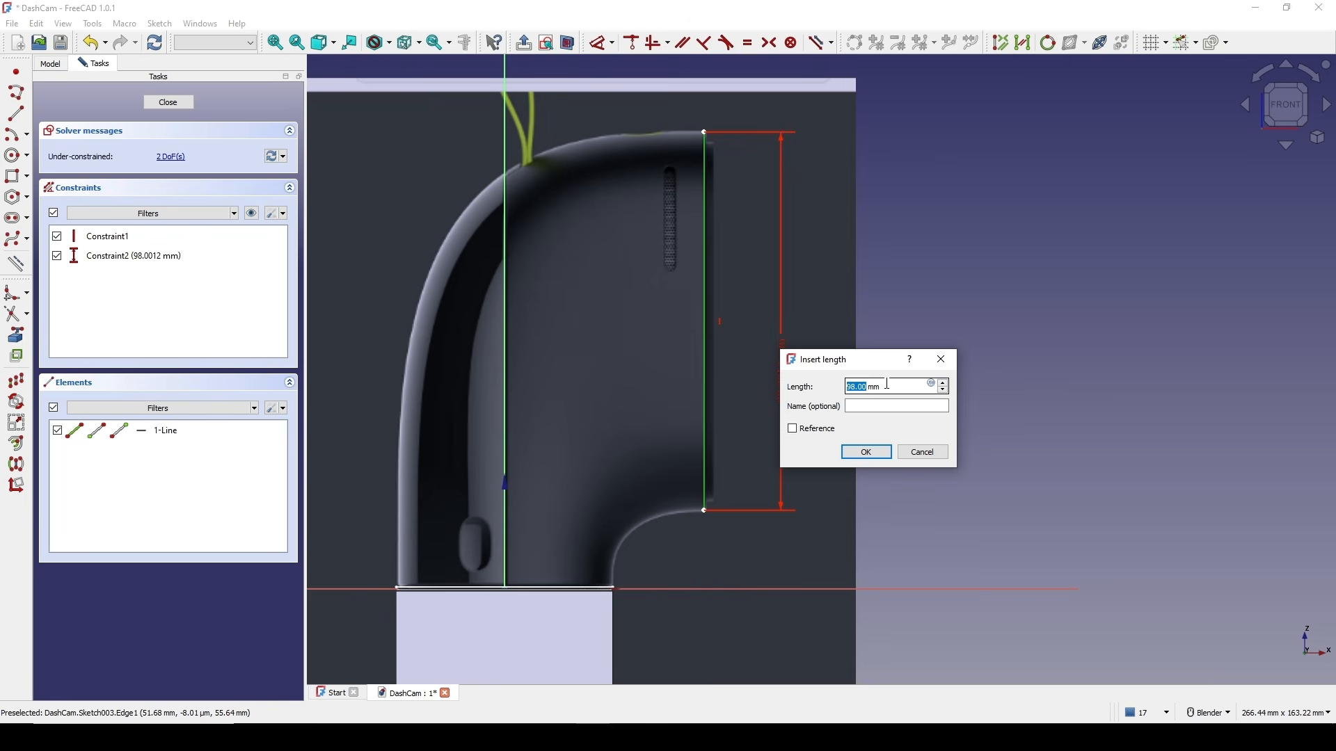
pyautogui.write('98')
pyautogui.press('Return')
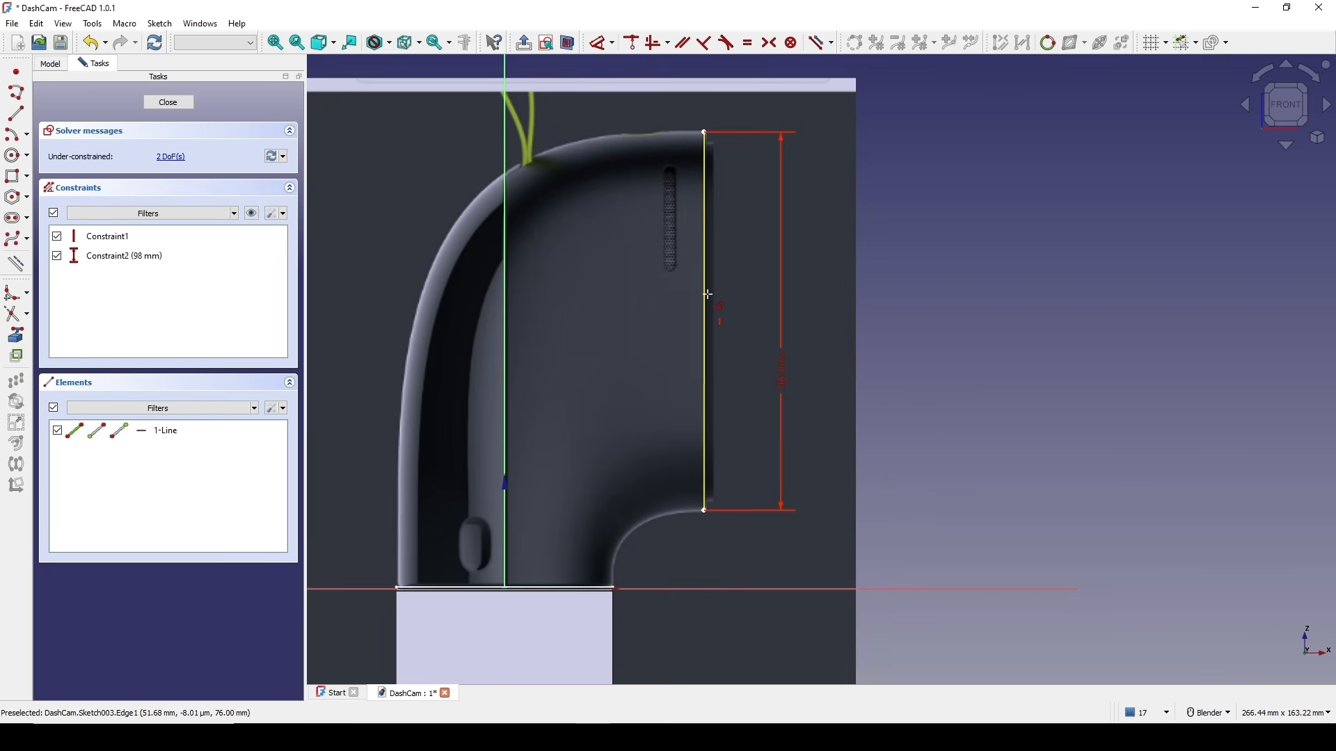
# - Constrain the horizontal distance between the line's upper endpoint and the vertical axis to 52 mm
pyautogui.keyDown('shift'); pyautogui.moveTo(715, 224); pyautogui.dragTo(748, 278, button='middle'); pyautogui.keyUp('shift')
pyautogui.click(738, 185)
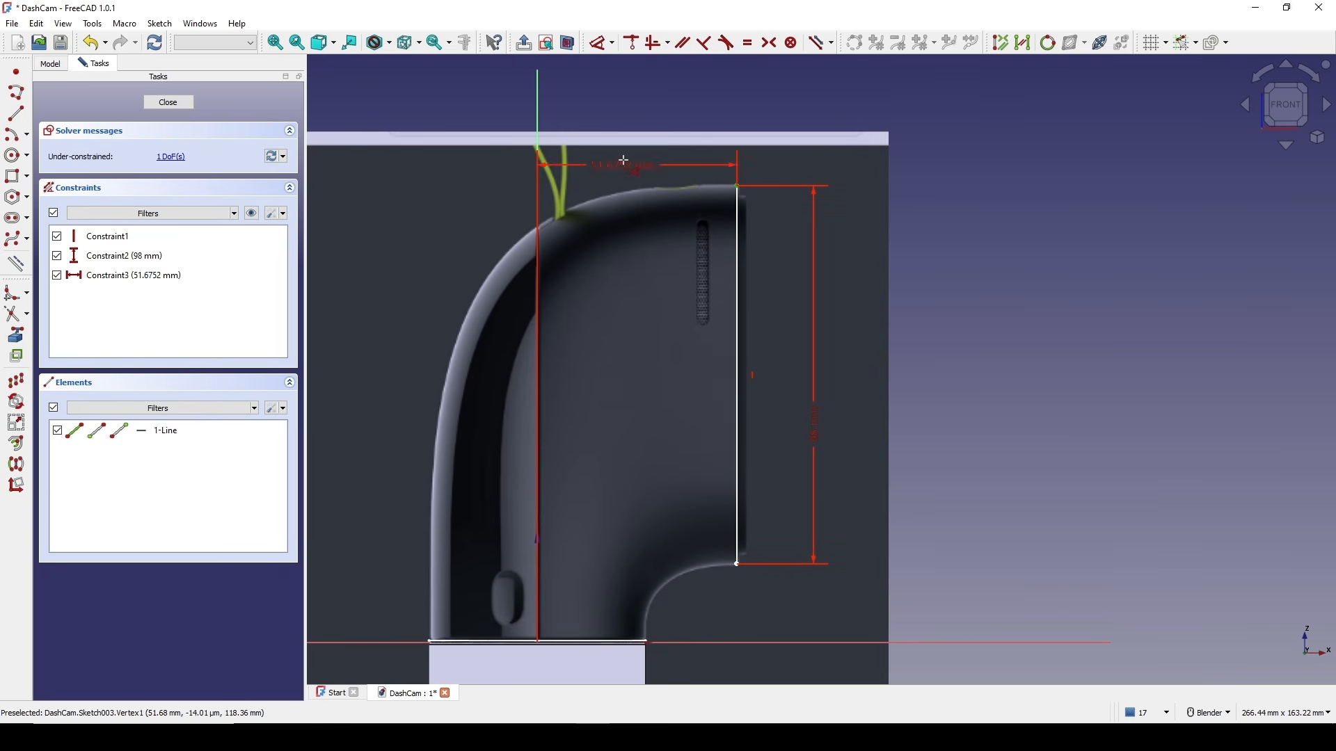
pyautogui.click(638, 134)
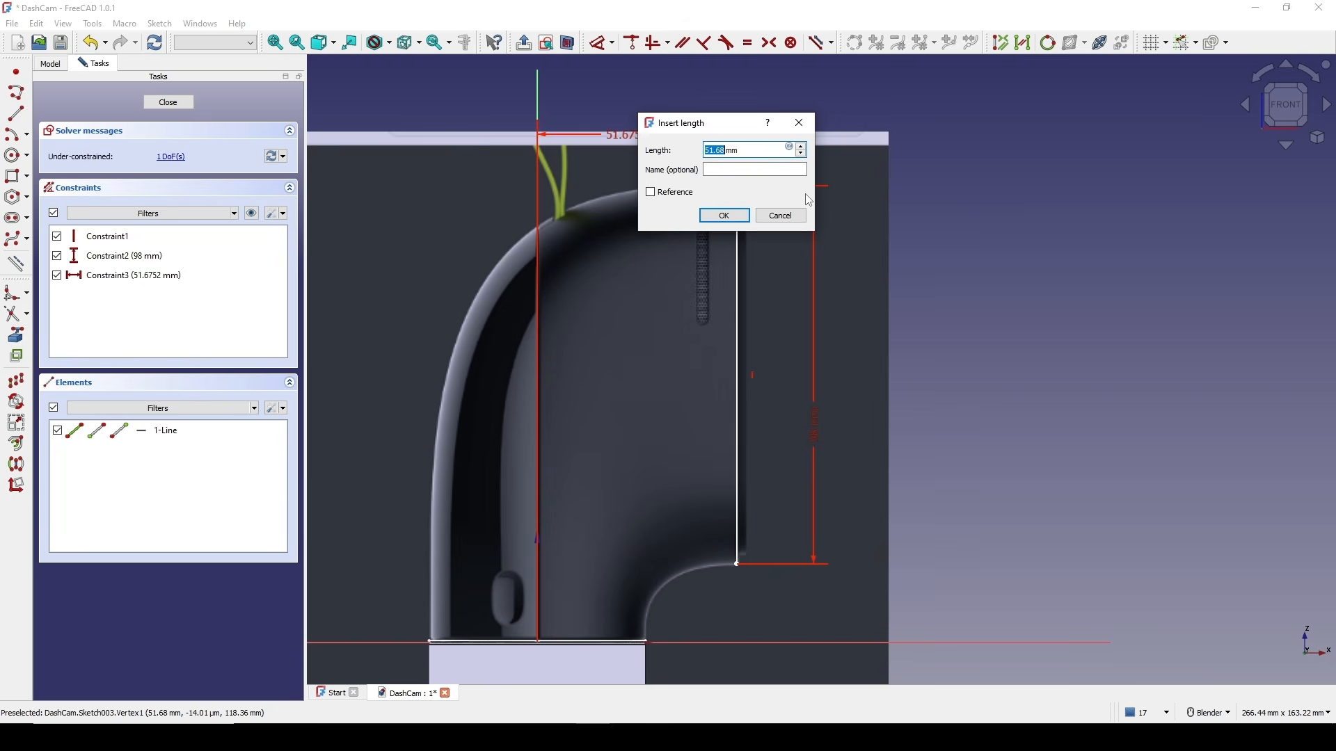
pyautogui.write('5')
pyautogui.press('Return')
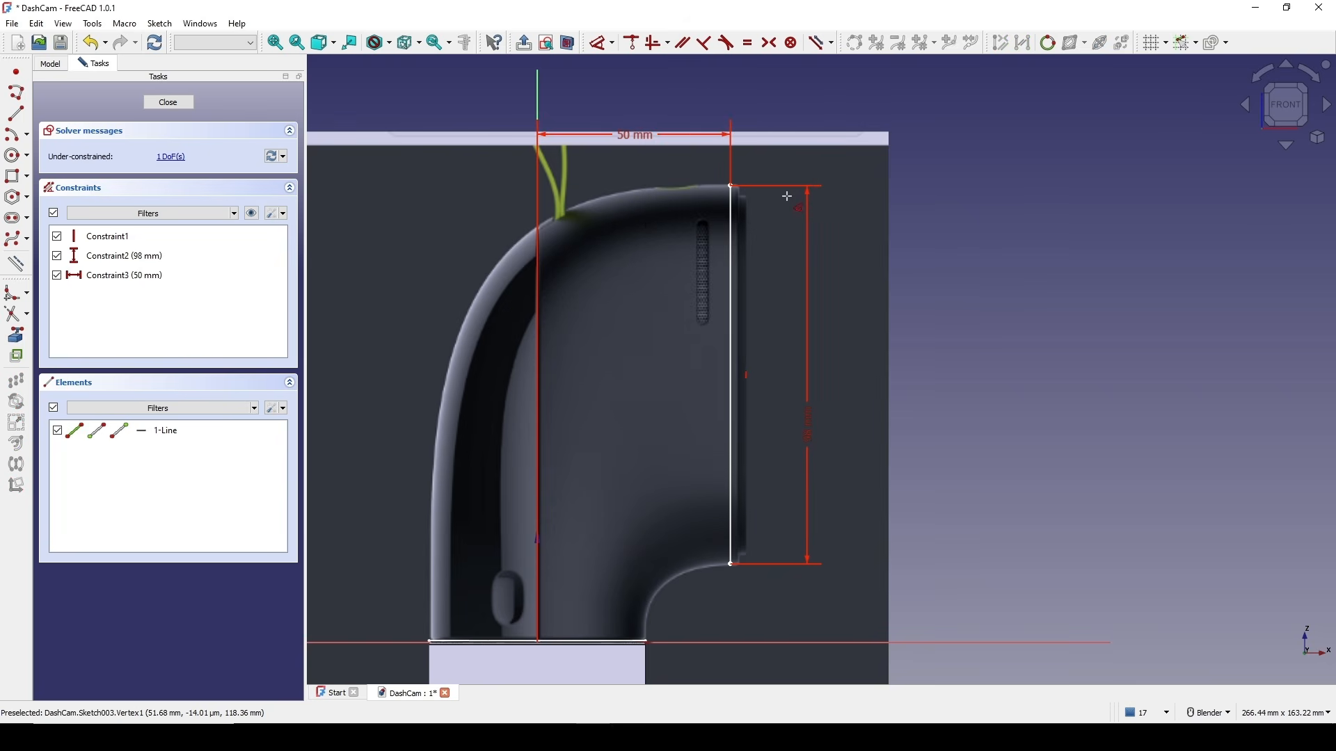
pyautogui.doubleClick(645, 137)
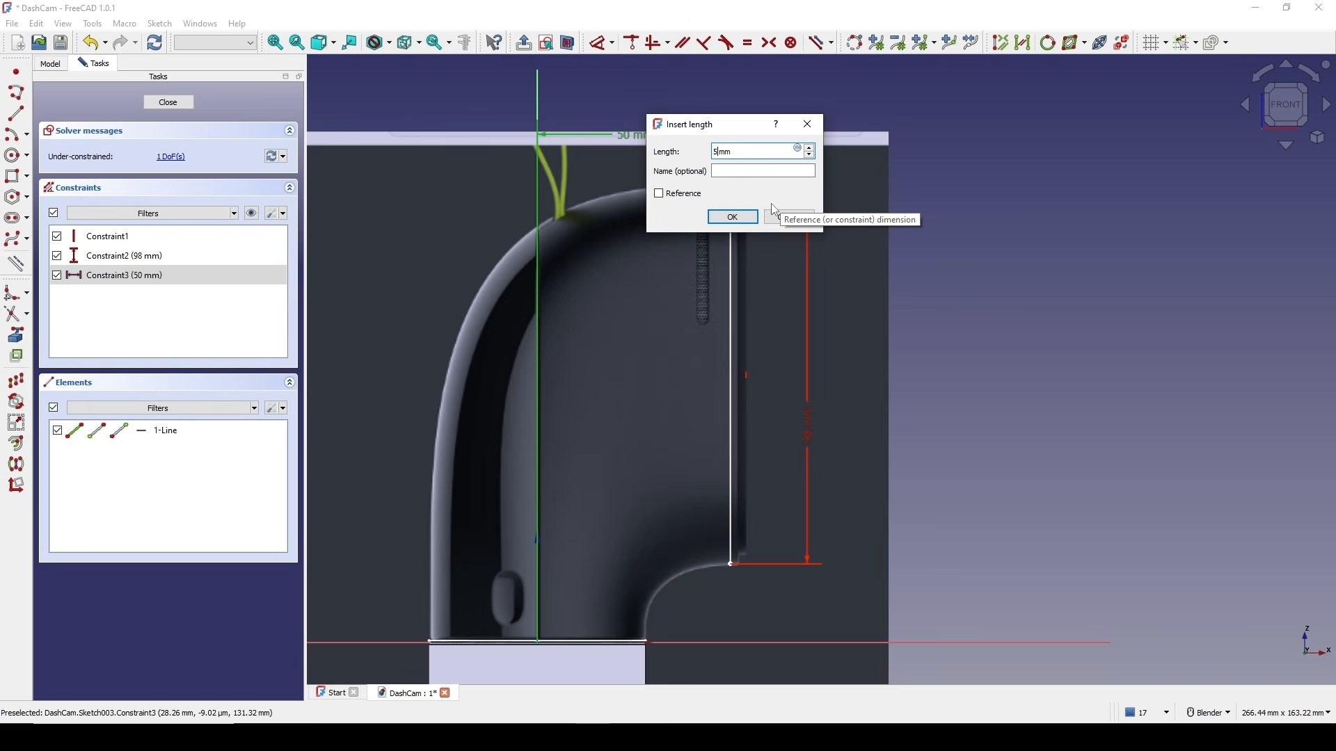
pyautogui.write('52')
pyautogui.press('Return')
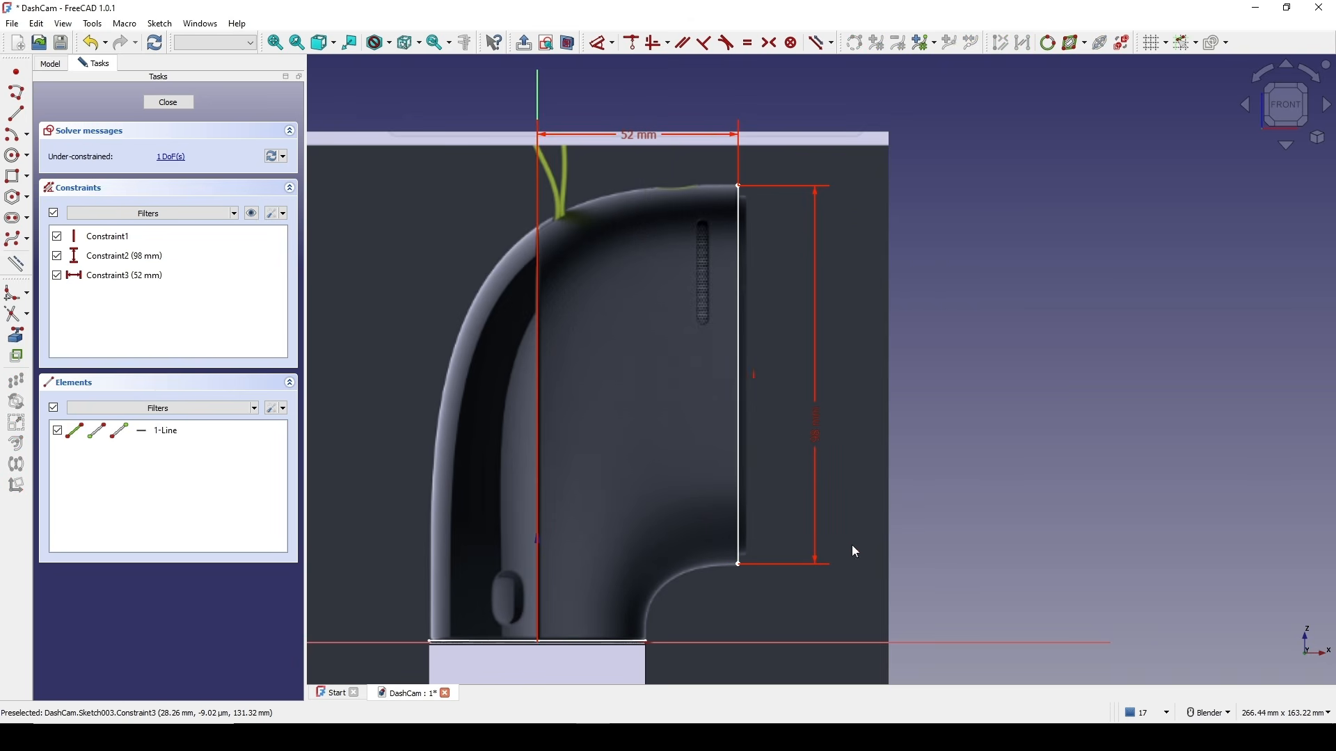
# - Constrain the vertical distance between the origin and the line's upper endpoint to 118 mm
pyautogui.press('d')
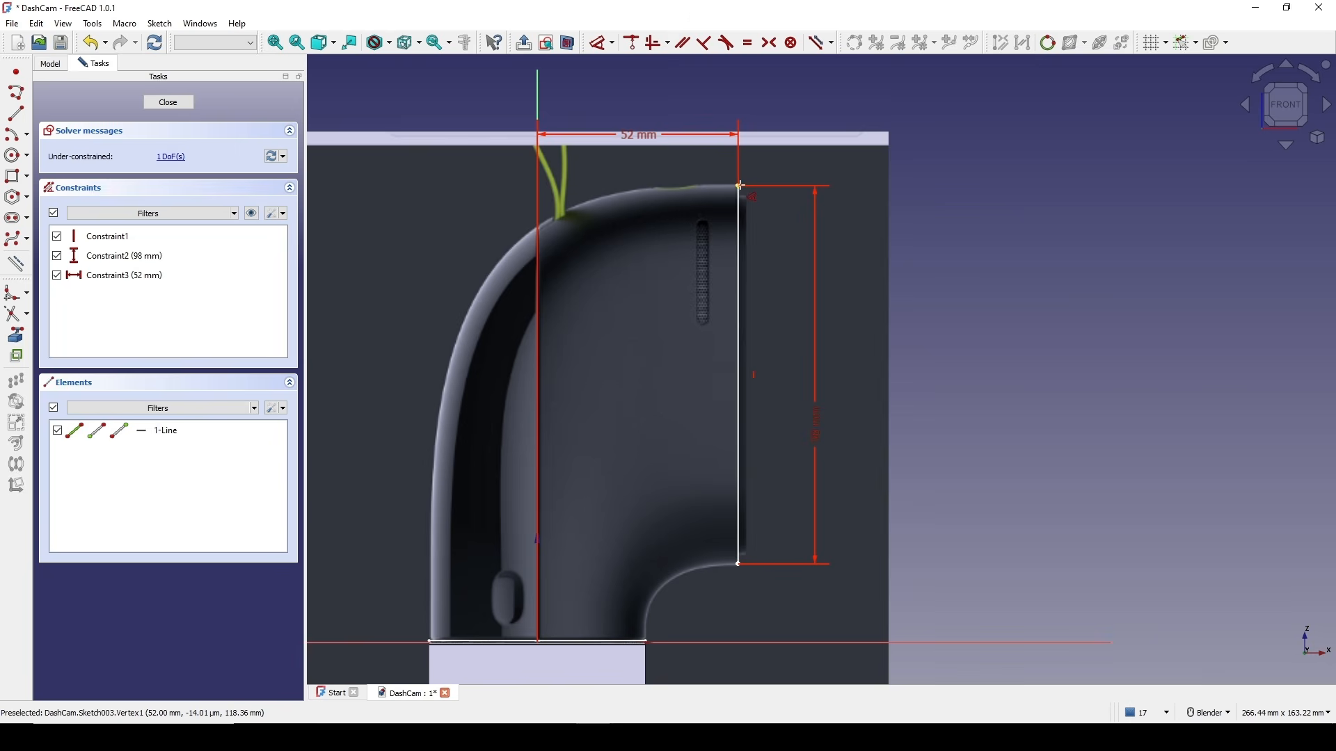
pyautogui.click(740, 185)
pyautogui.click(538, 642)
pyautogui.click(943, 247)
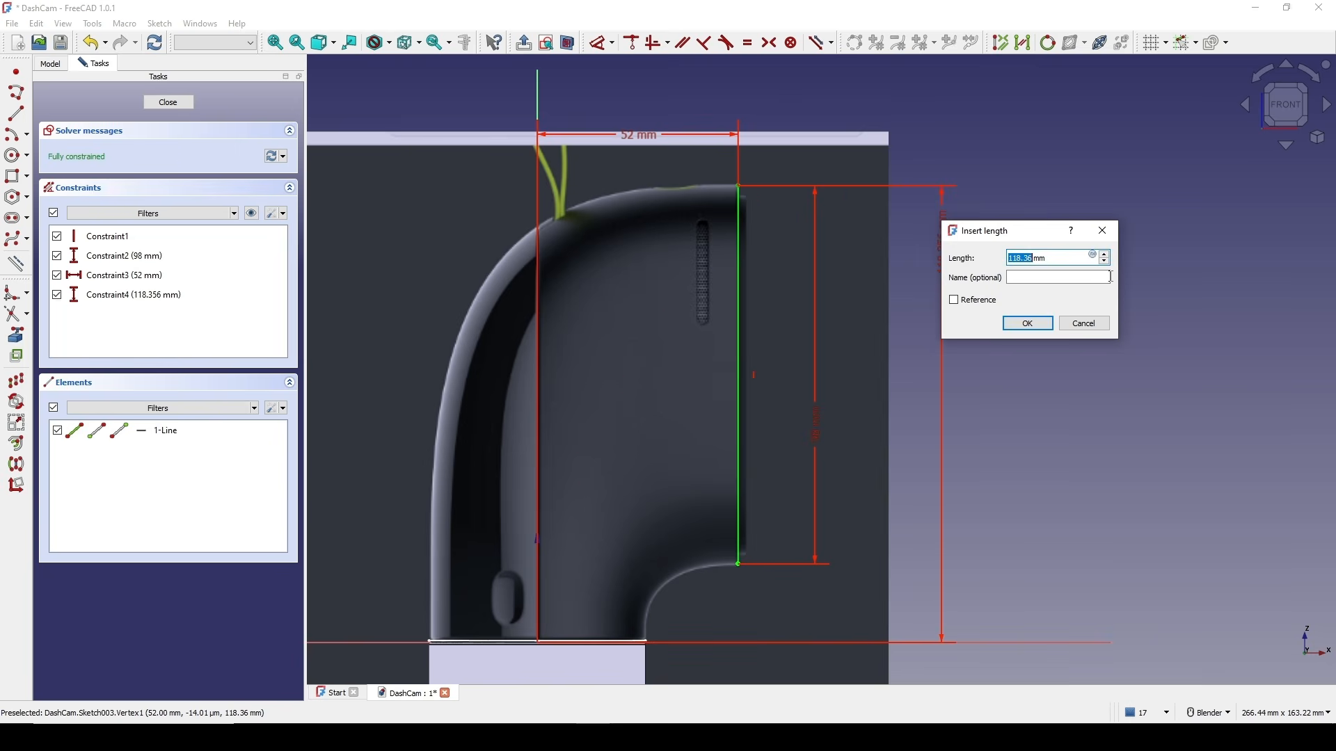
pyautogui.write('1')
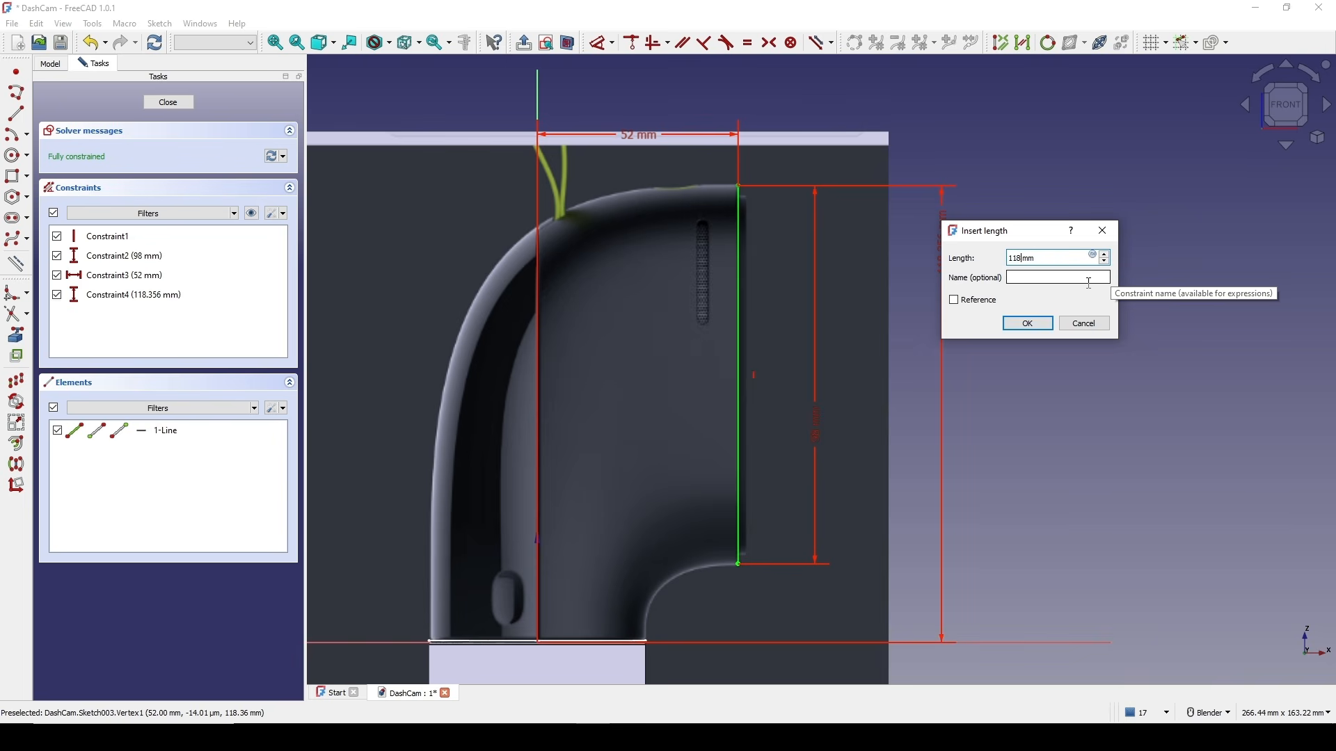
pyautogui.press('Return')
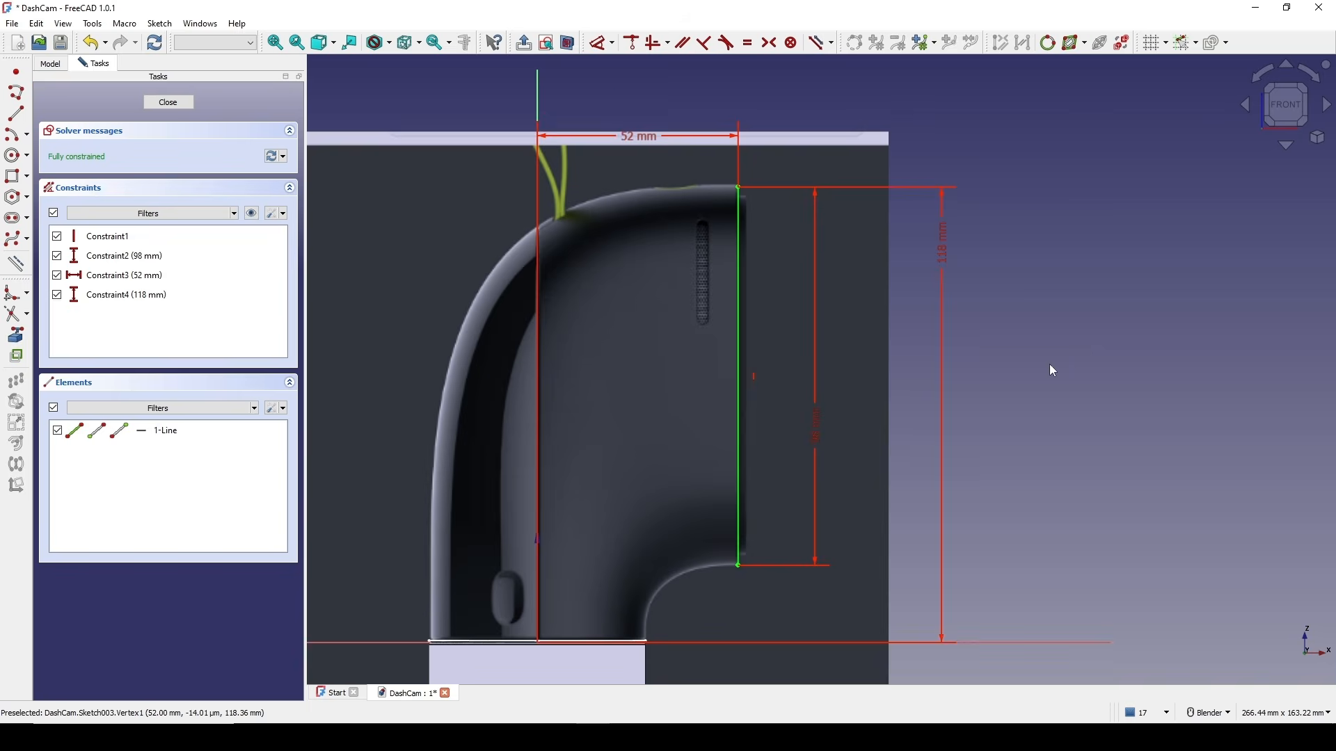
# - Close the vertical line's sketch and start a new sketch on the YZ plane with a 52 mm offset
pyautogui.scroll(-3, 1029, 345)
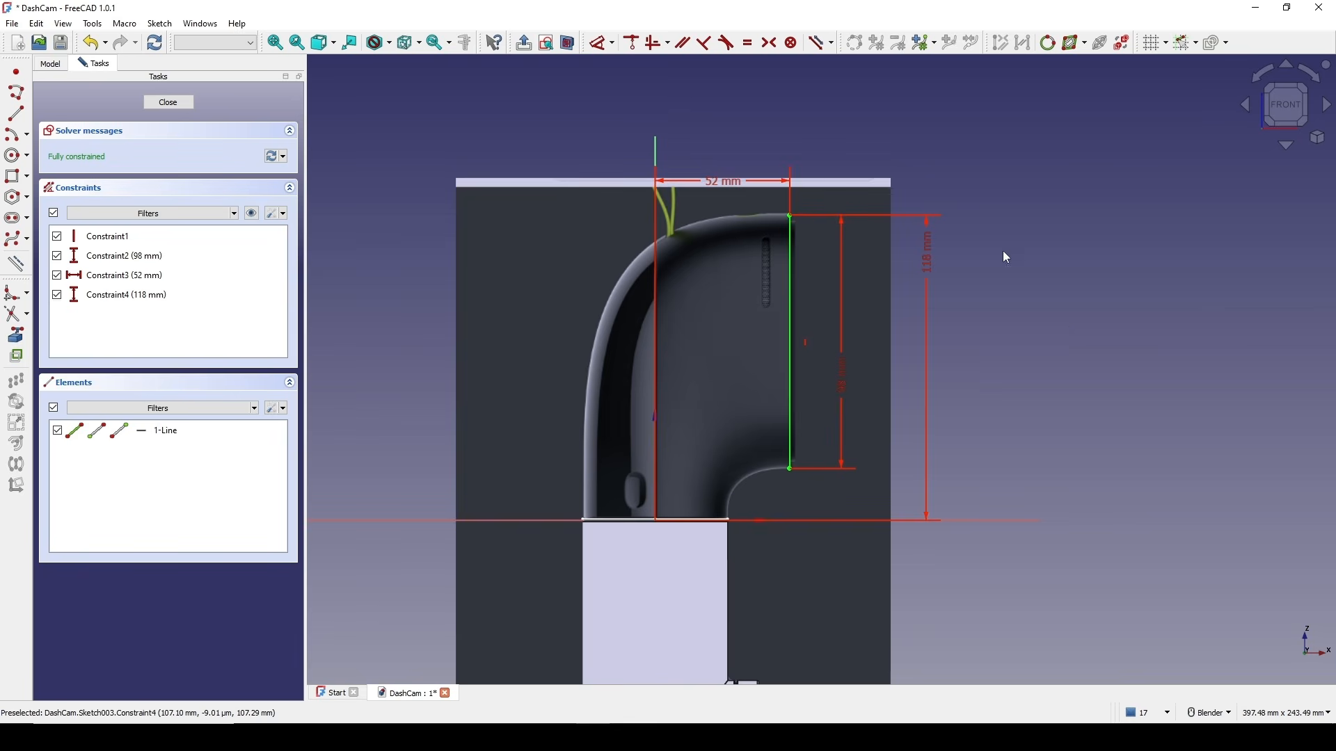
pyautogui.scroll(1, 889, 327)
pyautogui.keyDown('shift'); pyautogui.moveTo(788, 306); pyautogui.dragTo(770, 320, button='middle'); pyautogui.keyUp('shift')
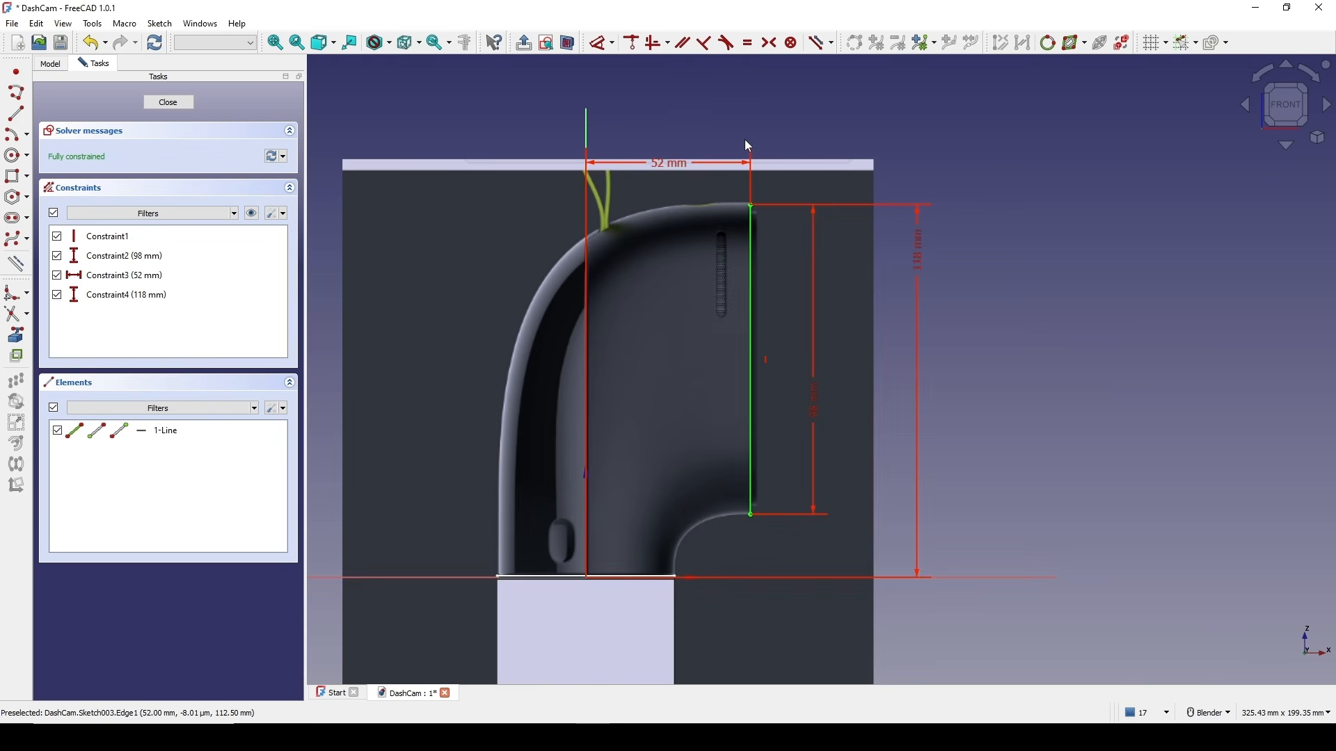
pyautogui.click(169, 102)
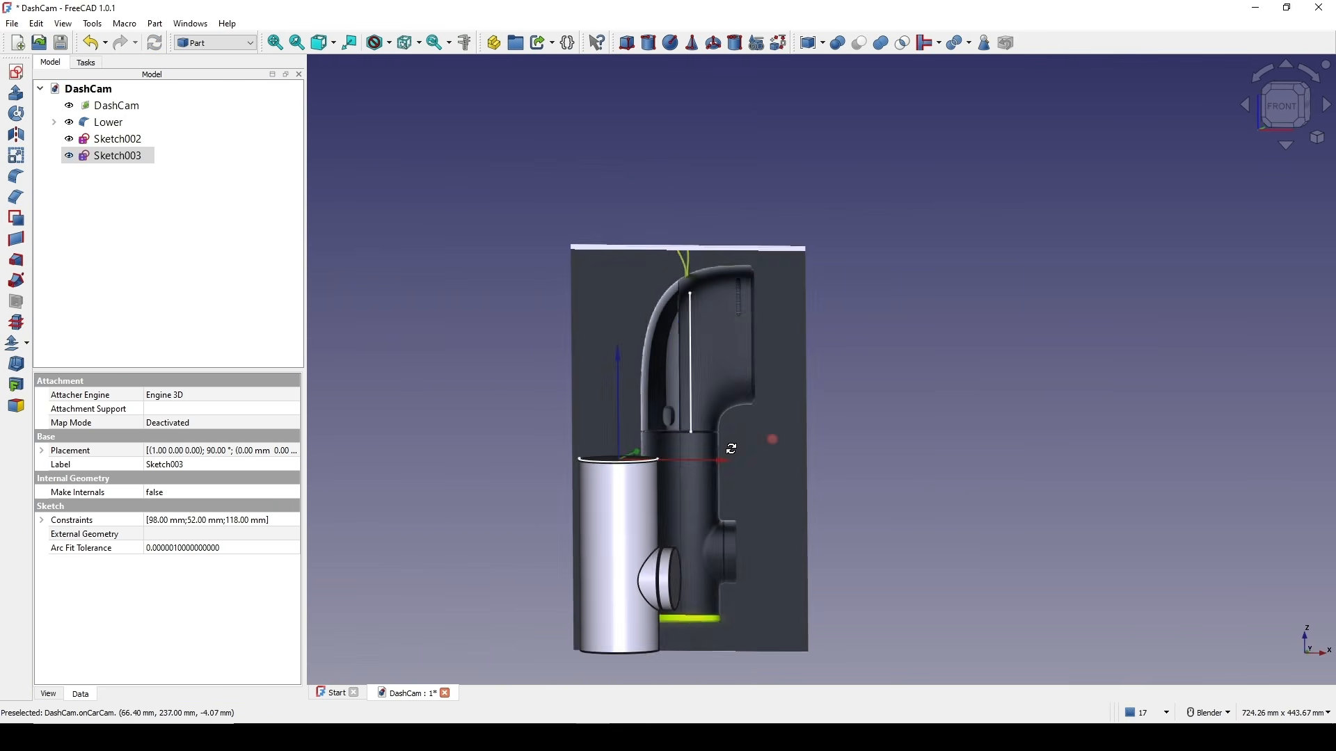
pyautogui.click(1042, 402)
pyautogui.moveTo(702, 412)
pyautogui.mouseDown(button='middle')
pyautogui.moveTo(661, 421)
pyautogui.moveTo(637, 445)
pyautogui.mouseUp(button='middle')
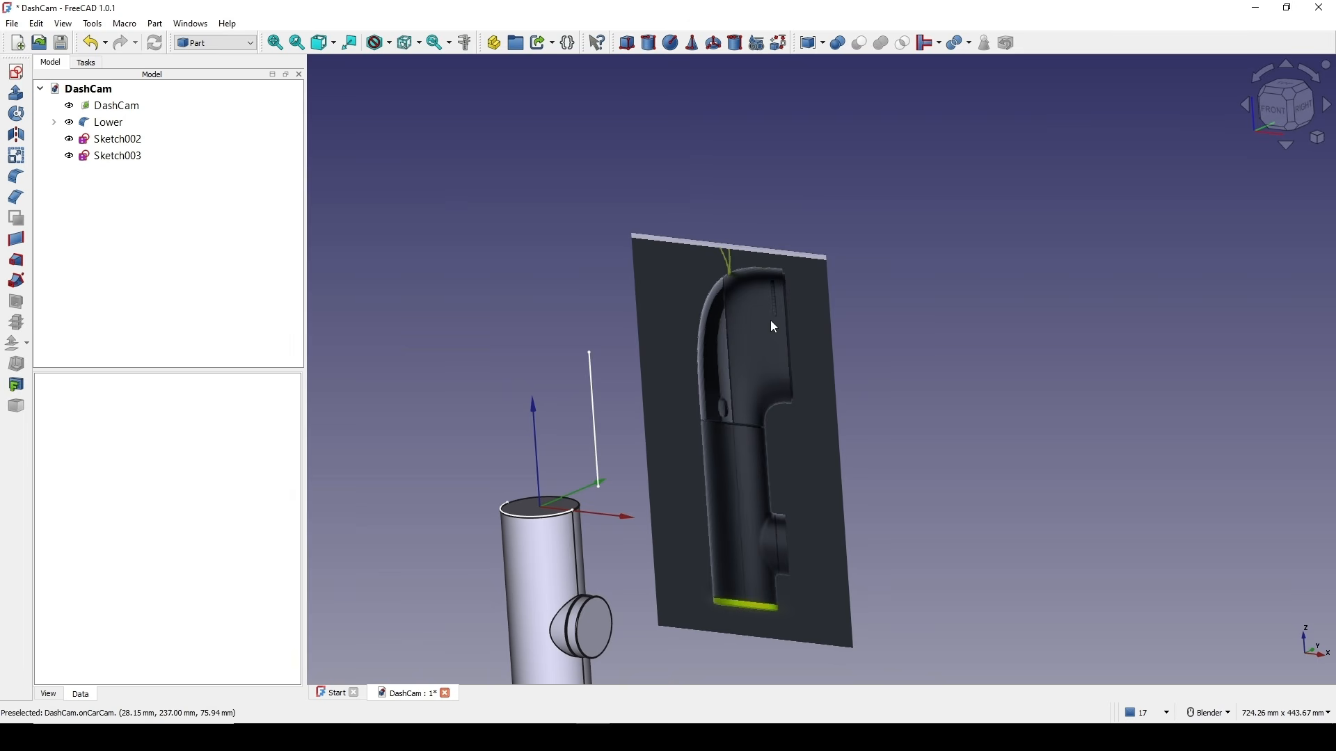
pyautogui.click(16, 72)
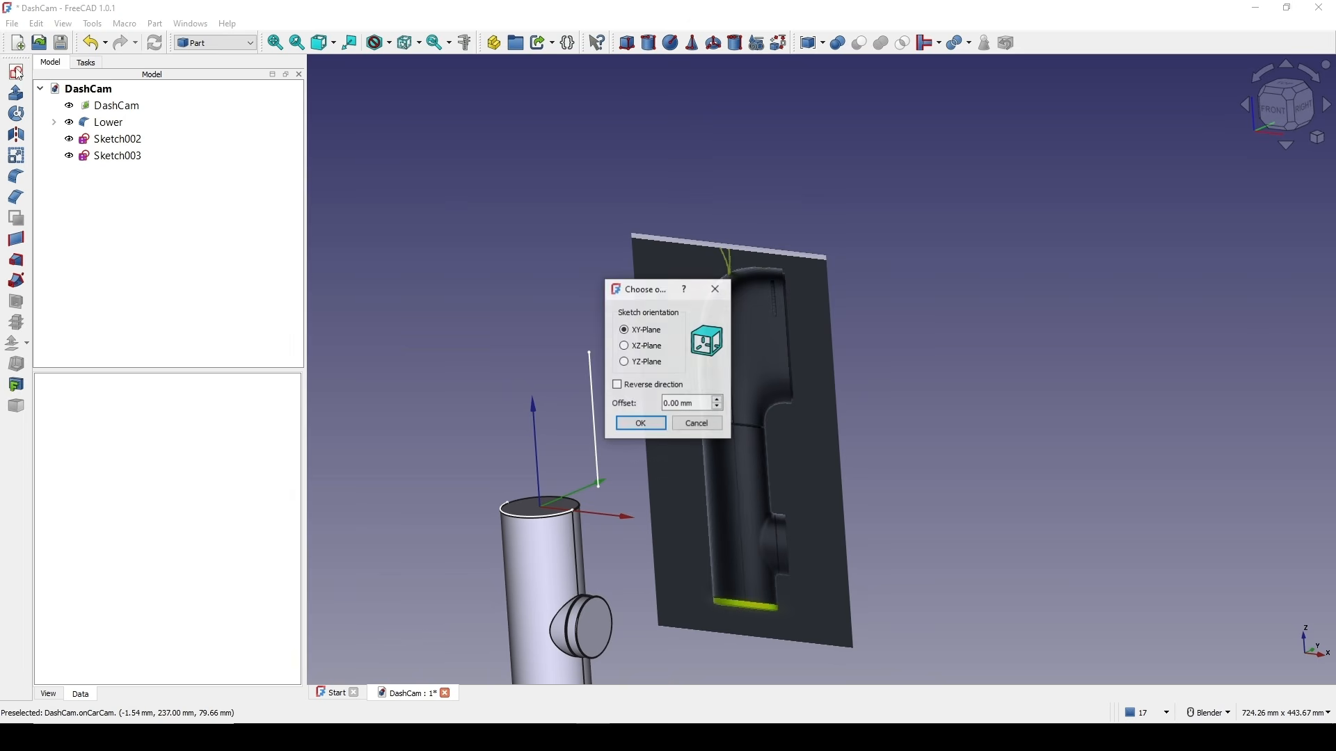
pyautogui.click(645, 363)
pyautogui.moveTo(703, 404); pyautogui.dragTo(542, 398)
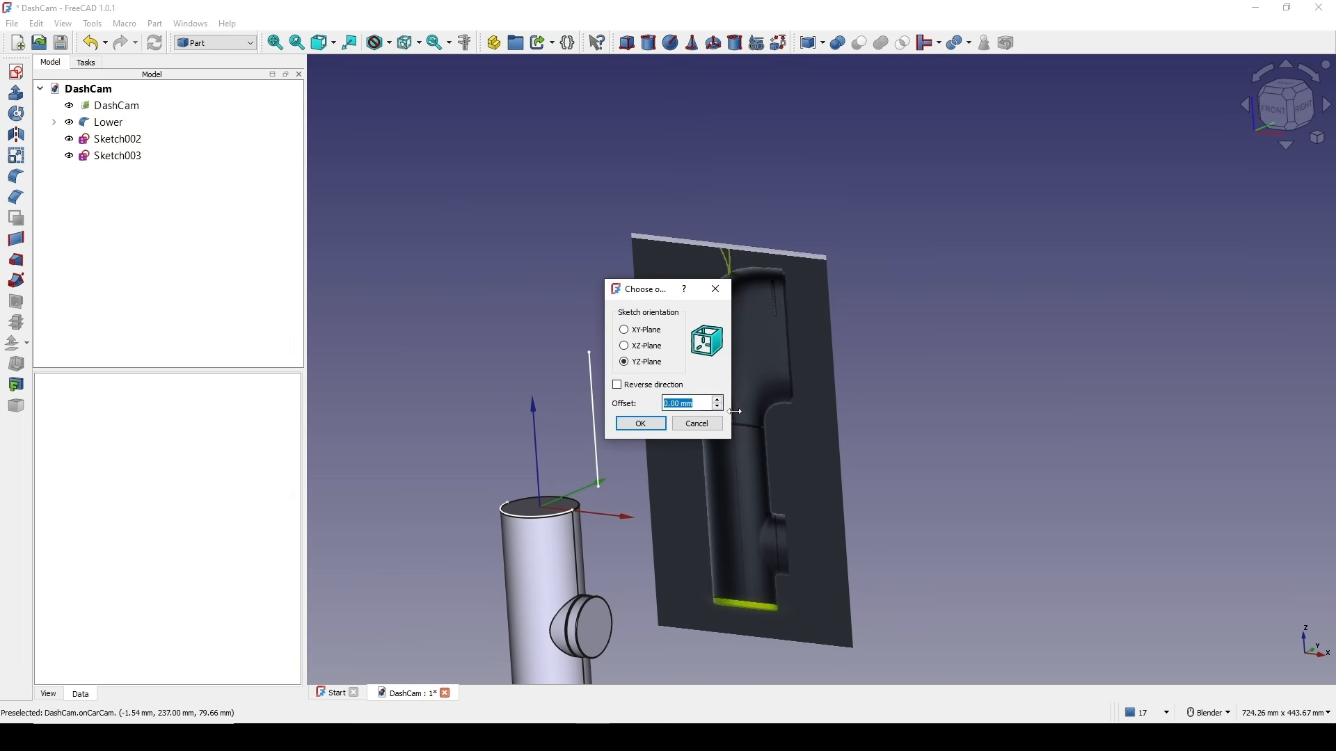
pyautogui.write('52')
pyautogui.click(652, 422)
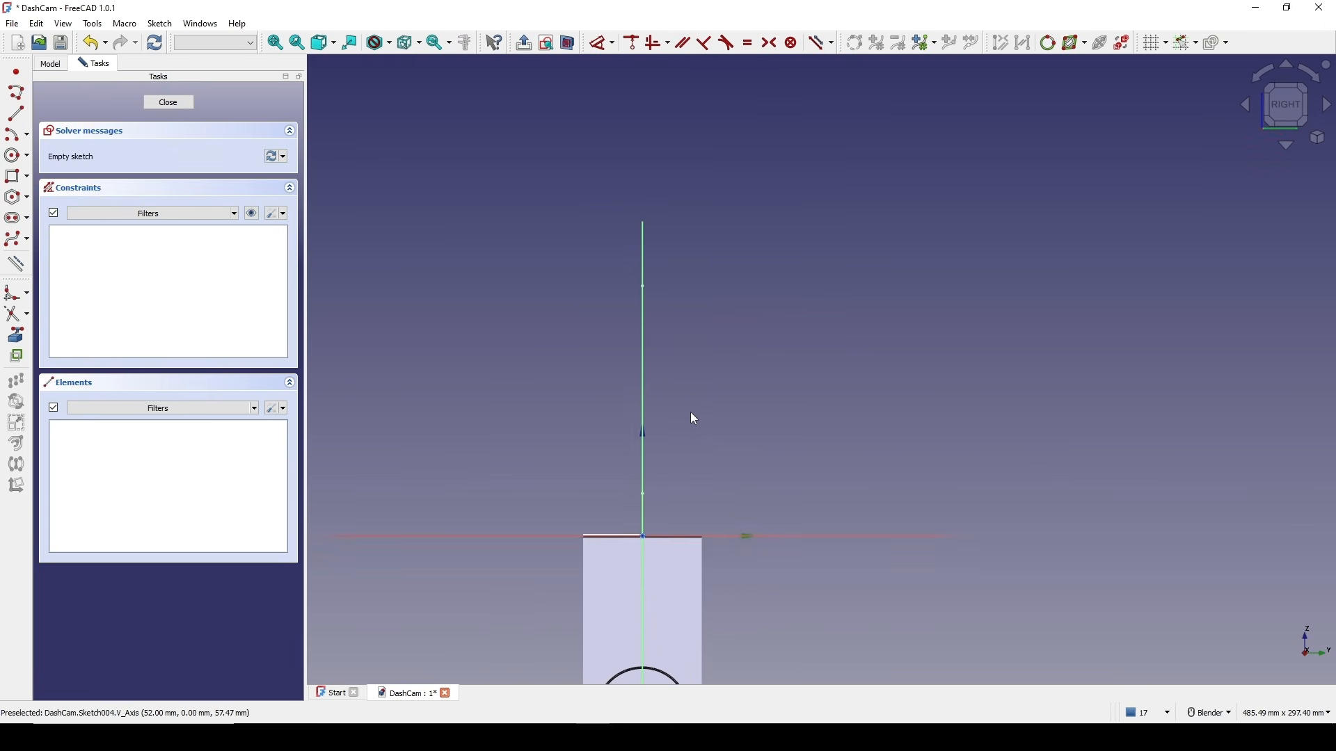
# - Project the existing vertical line into the new sketch as external geometry
pyautogui.click(16, 336)
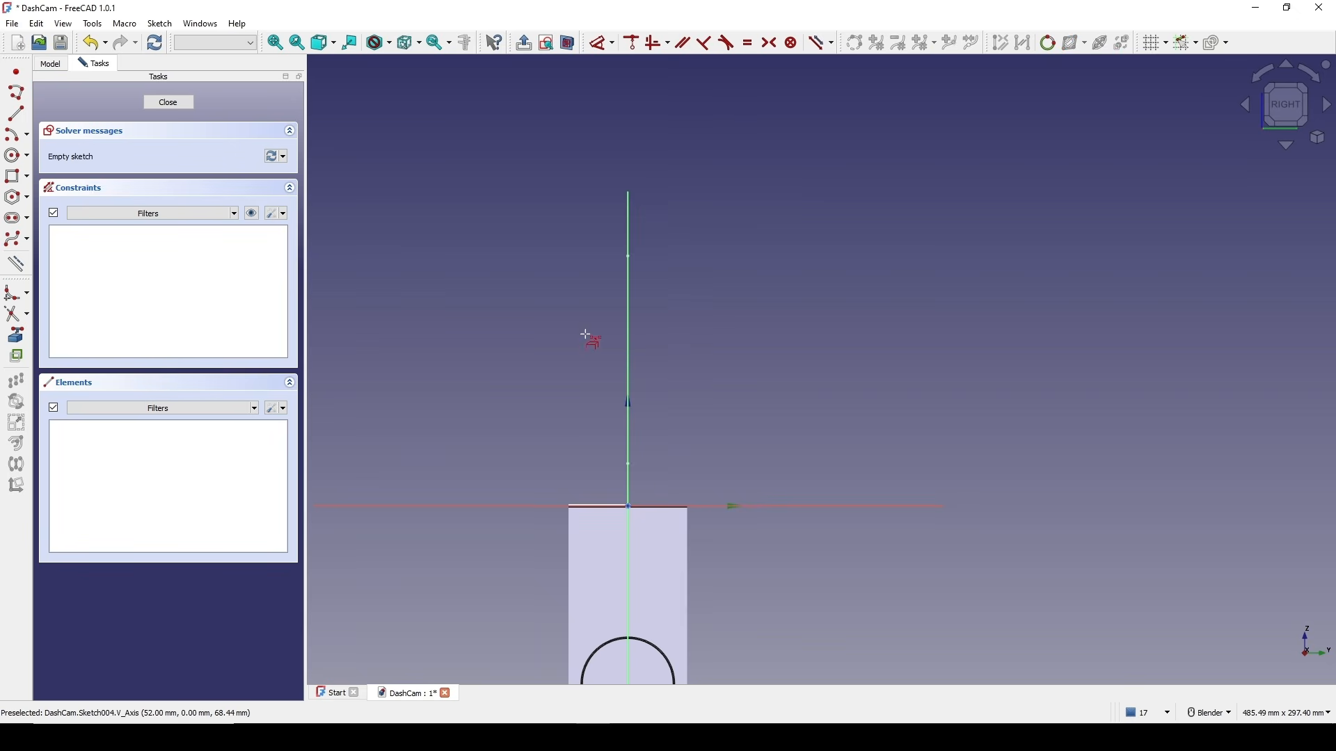
pyautogui.click(628, 364)
pyautogui.scroll(2, 612, 334)
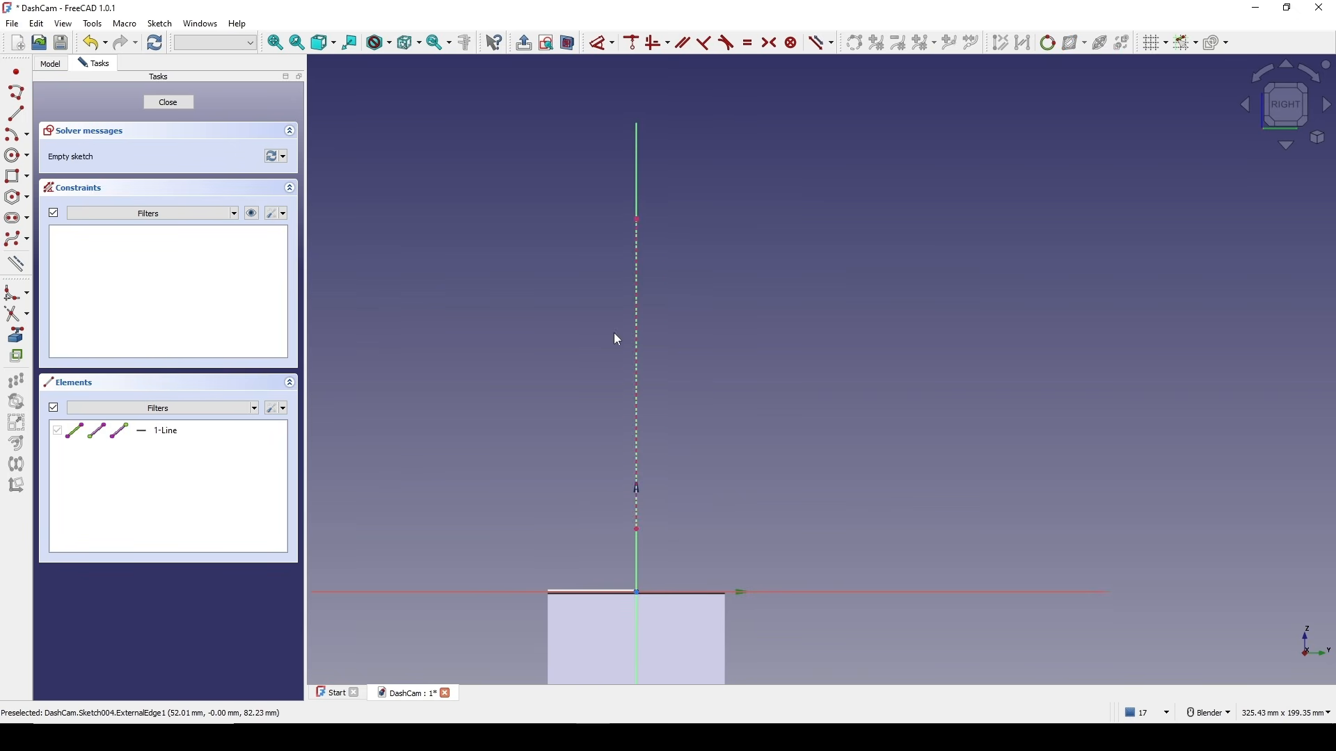
# - Draw a vertical slot beside the projected line, above the lower body
pyautogui.moveTo(704, 336)
pyautogui.keyDown('shift'); pyautogui.mouseDown(button='middle')
pyautogui.moveTo(660, 336)
pyautogui.moveTo(657, 324)
pyautogui.mouseUp(button='middle'); pyautogui.keyUp('shift')
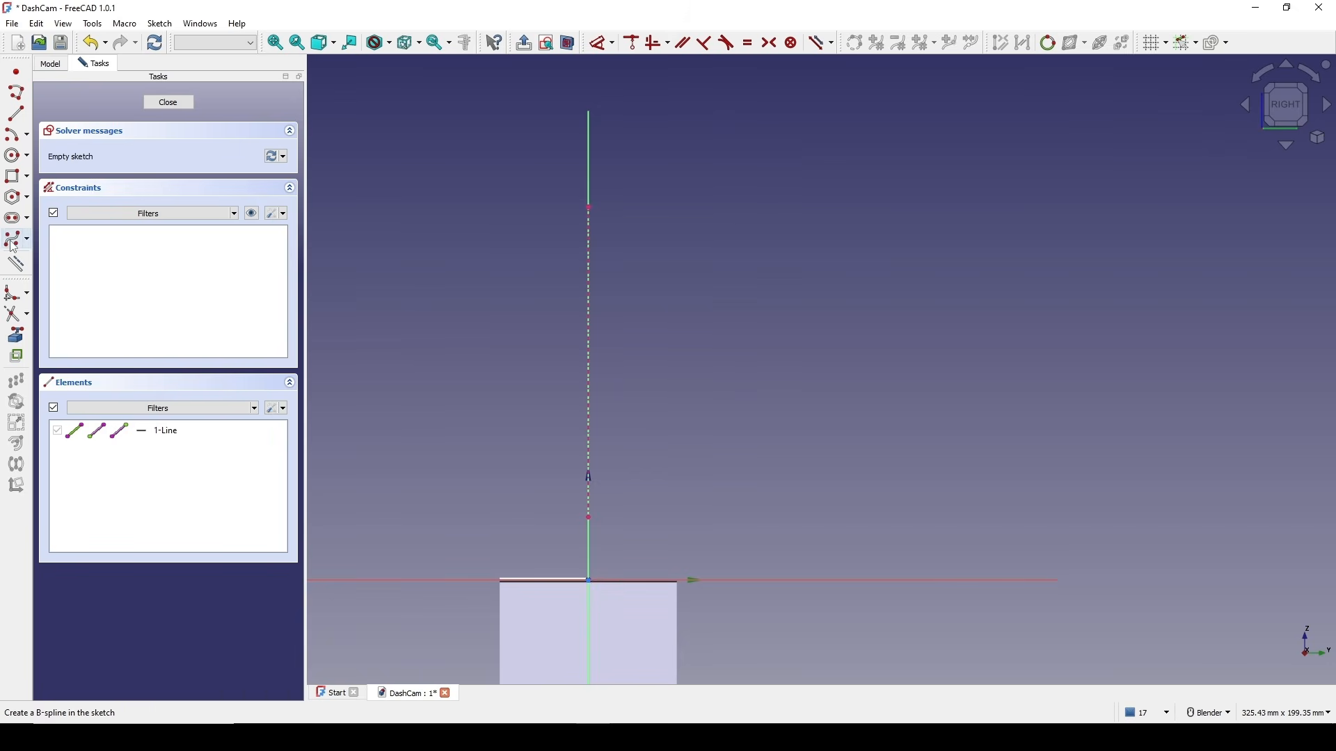
pyautogui.click(16, 218)
pyautogui.click(682, 220)
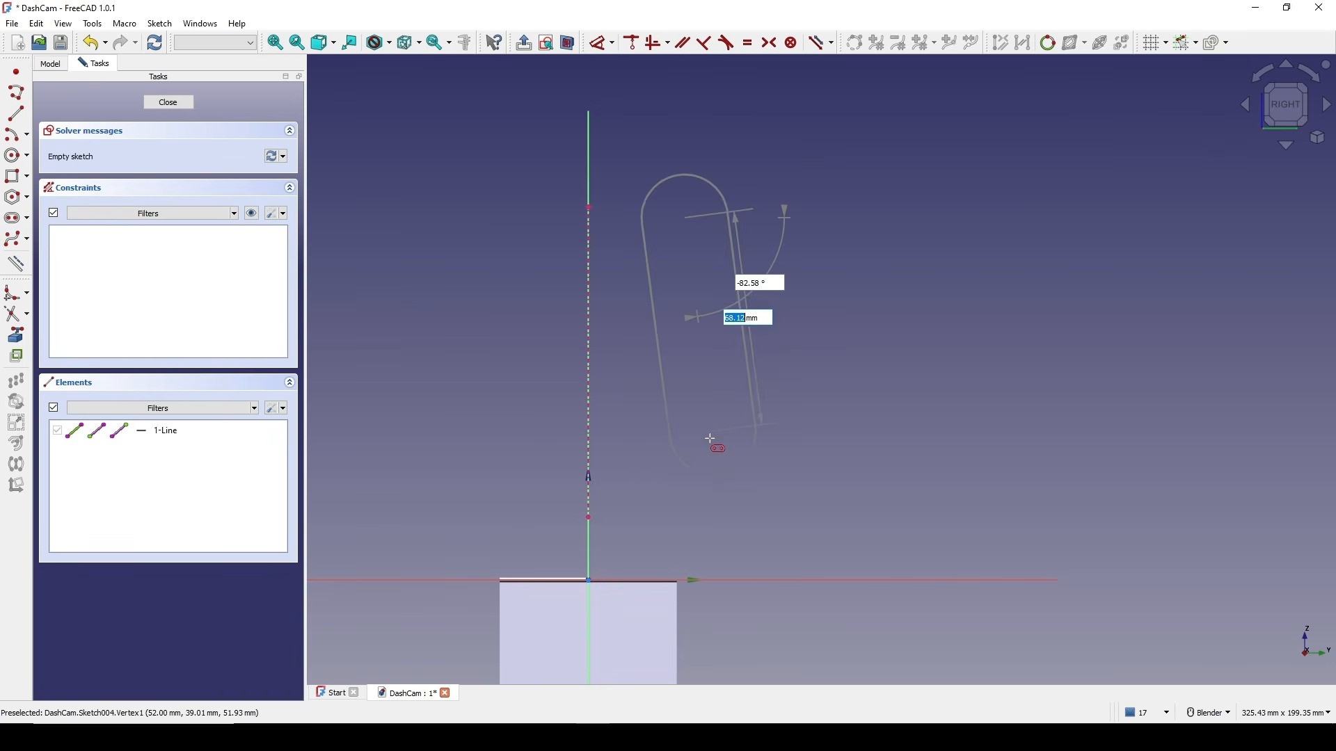
pyautogui.click(681, 498)
pyautogui.click(763, 465)
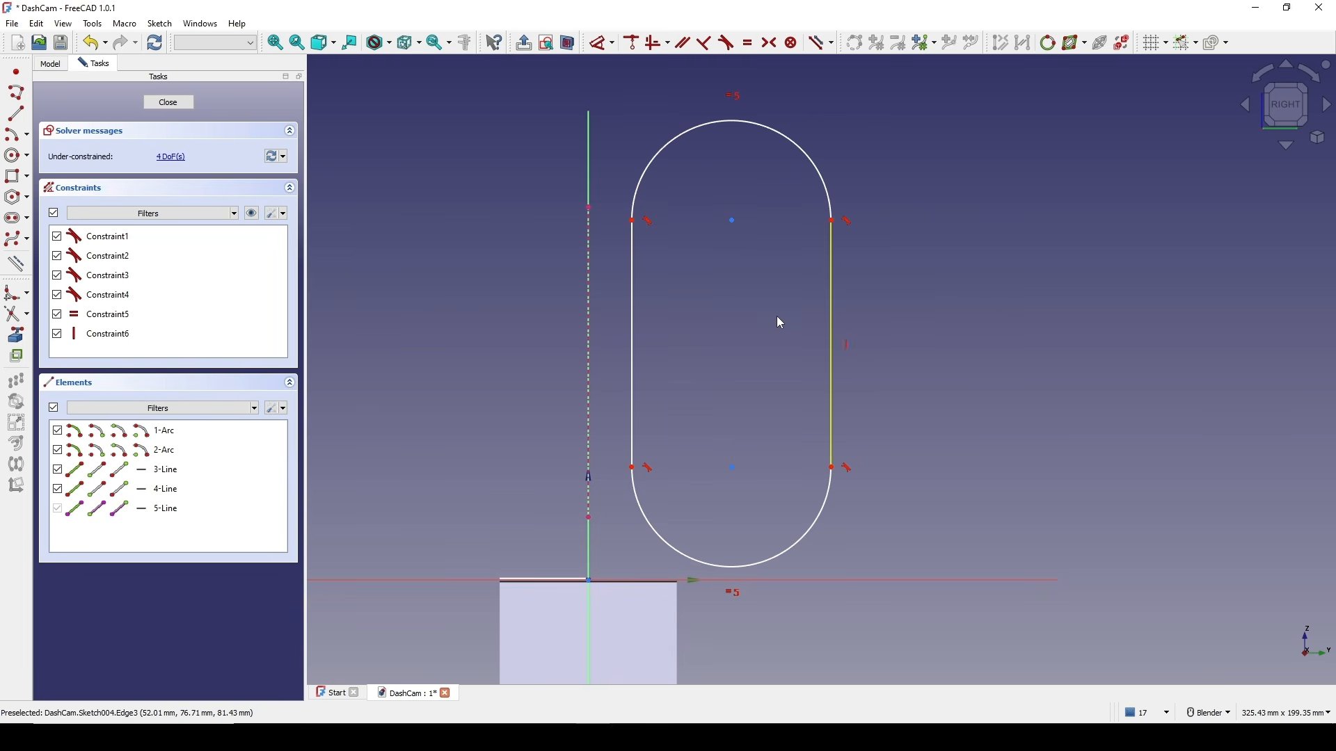
# - Constrain the centre of the slot's upper arc onto the projected vertical line
pyautogui.click(733, 222)
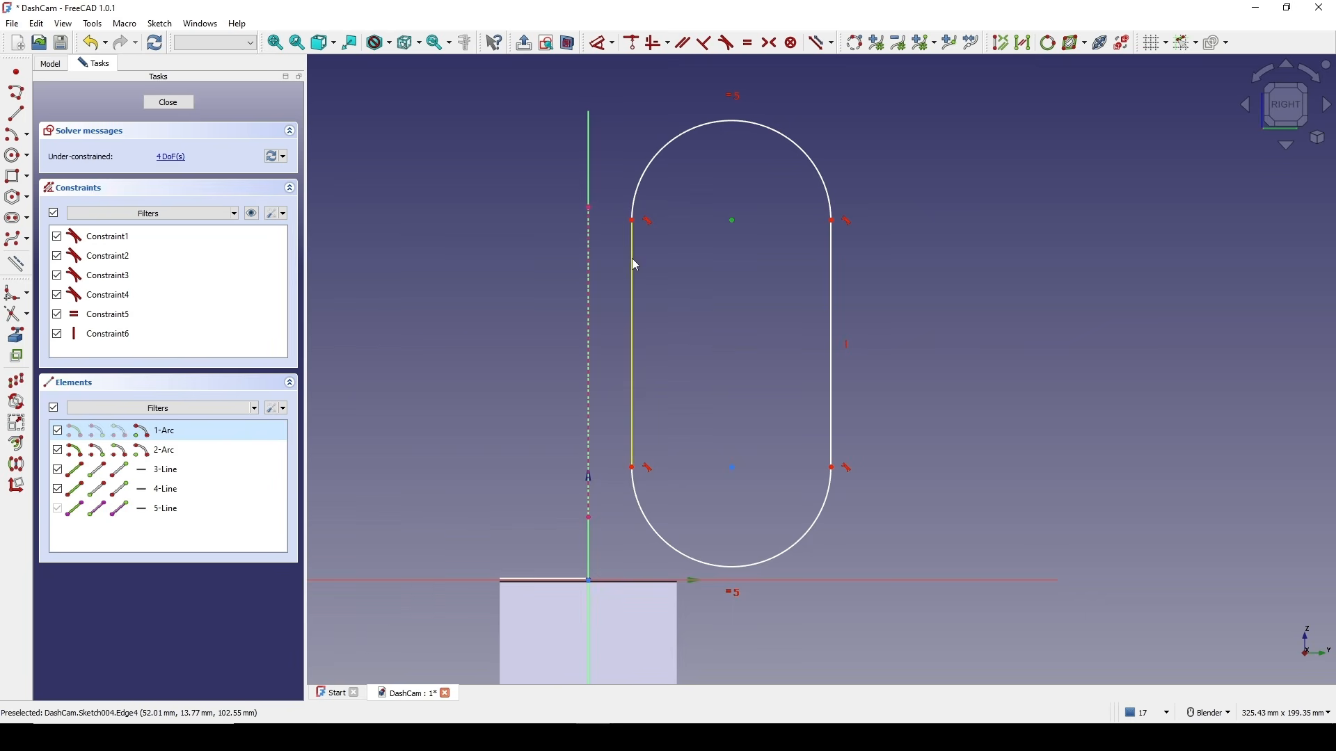
pyautogui.click(589, 286)
pyautogui.press('c')
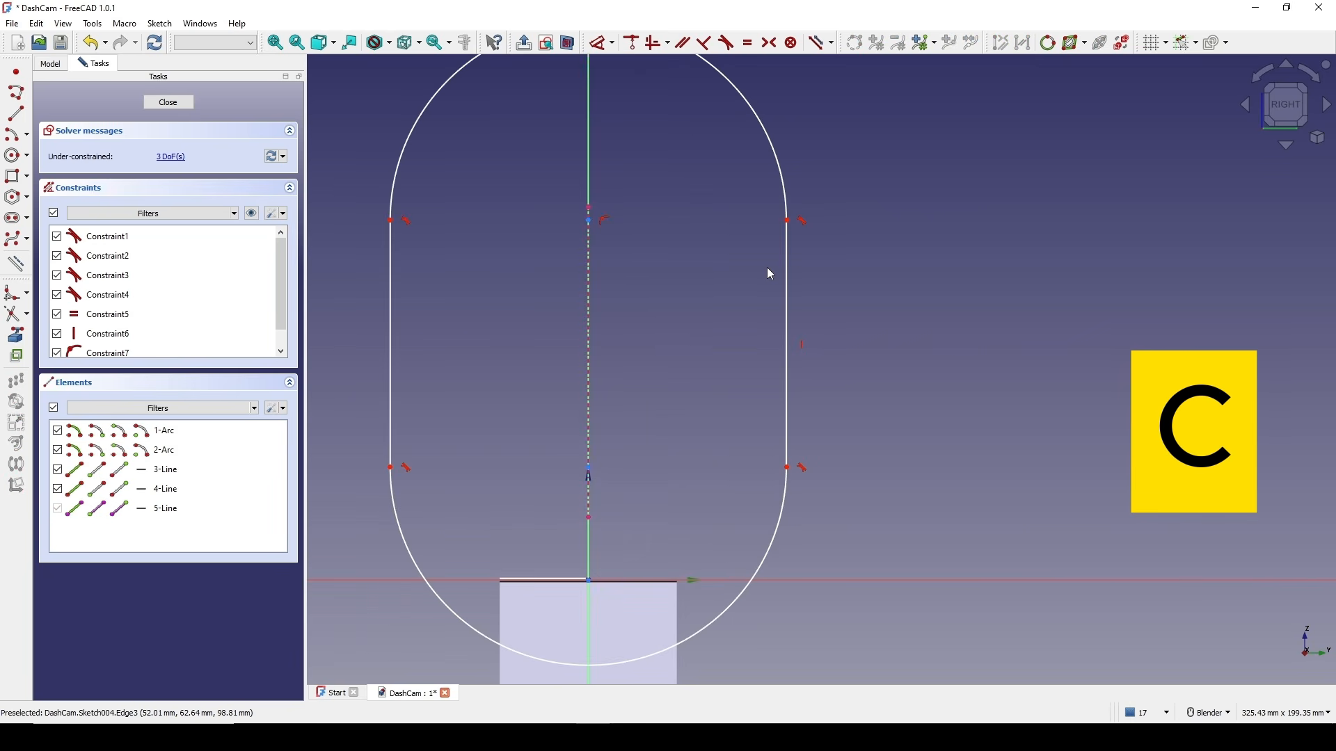
# - Reshape the slot by lowering its upper arc centre and narrowing it so it fits between the projected line's endpoints
pyautogui.scroll(-2, 685, 270)
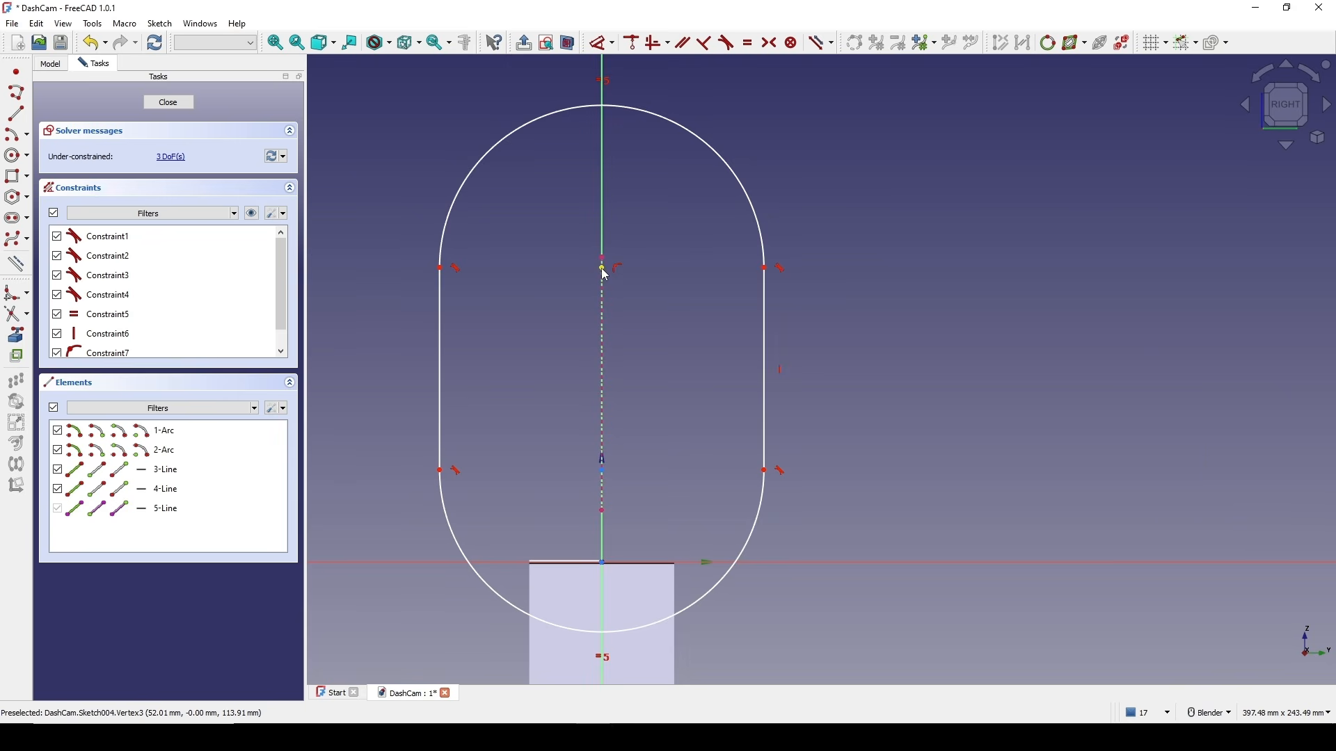
pyautogui.moveTo(603, 269); pyautogui.dragTo(599, 422)
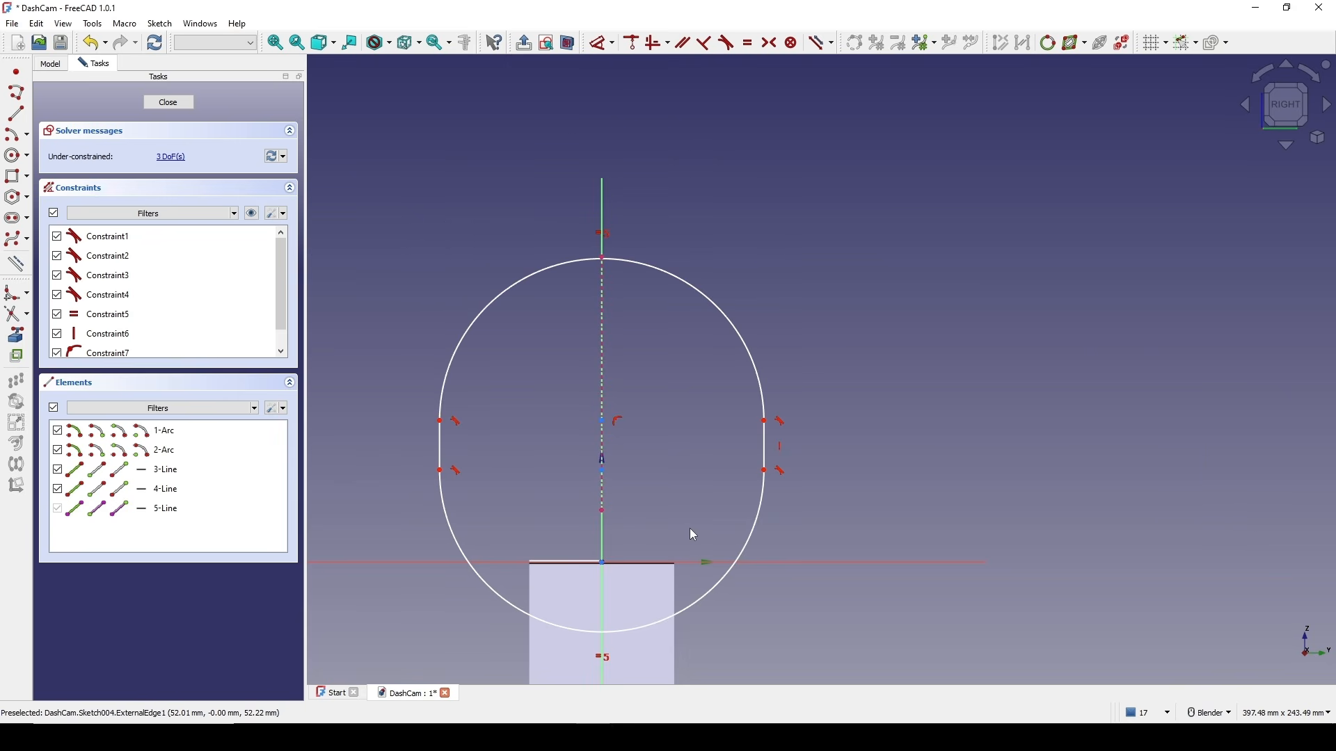
pyautogui.moveTo(665, 619); pyautogui.dragTo(667, 518)
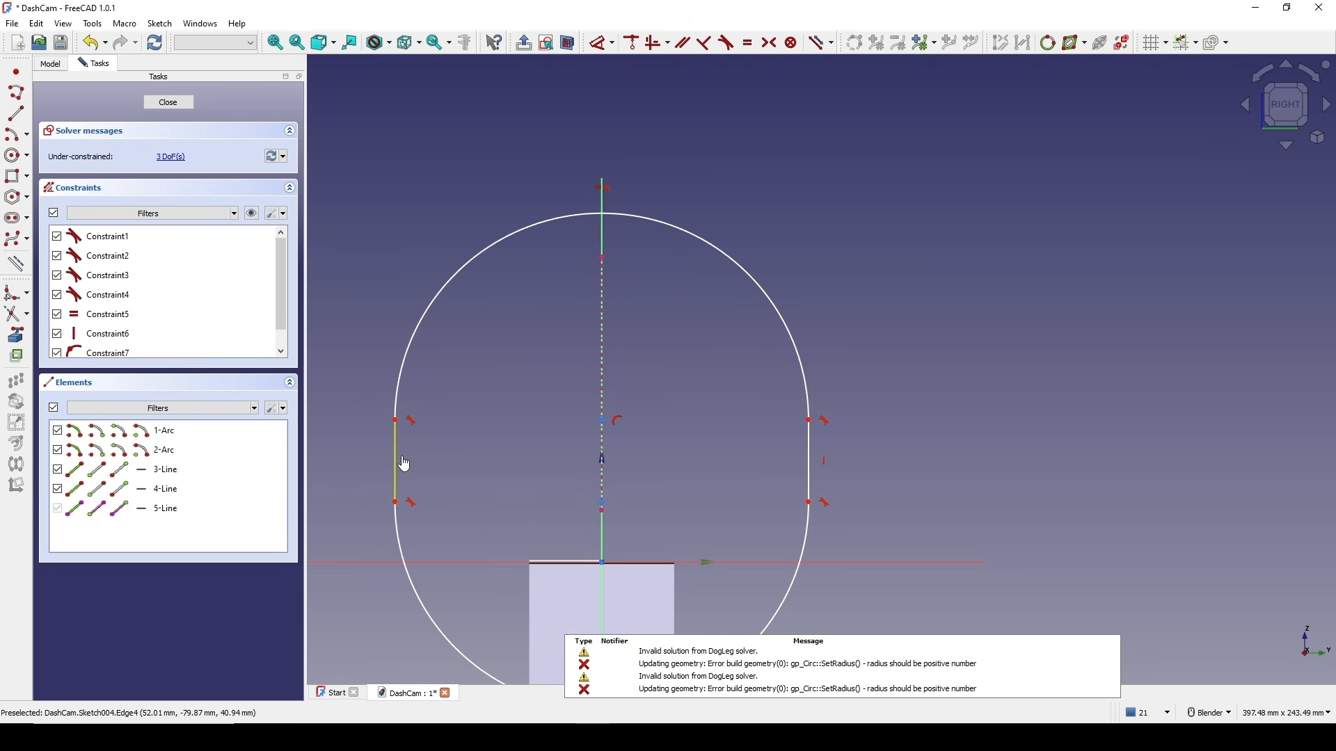
pyautogui.moveTo(402, 460)
pyautogui.mouseDown()
pyautogui.moveTo(583, 456)
pyautogui.moveTo(567, 459)
pyautogui.mouseUp()
pyautogui.scroll(3, 740, 370)
pyautogui.moveTo(741, 370)
pyautogui.keyDown('shift'); pyautogui.mouseDown(button='middle')
pyautogui.moveTo(757, 379)
pyautogui.moveTo(730, 389)
pyautogui.mouseUp(button='middle'); pyautogui.keyUp('shift')
pyautogui.scroll(-1, 760, 368)
# - Constrain the slot's upper and lower arcs to pass through the projected line's upper and lower endpoints
pyautogui.click(624, 387)
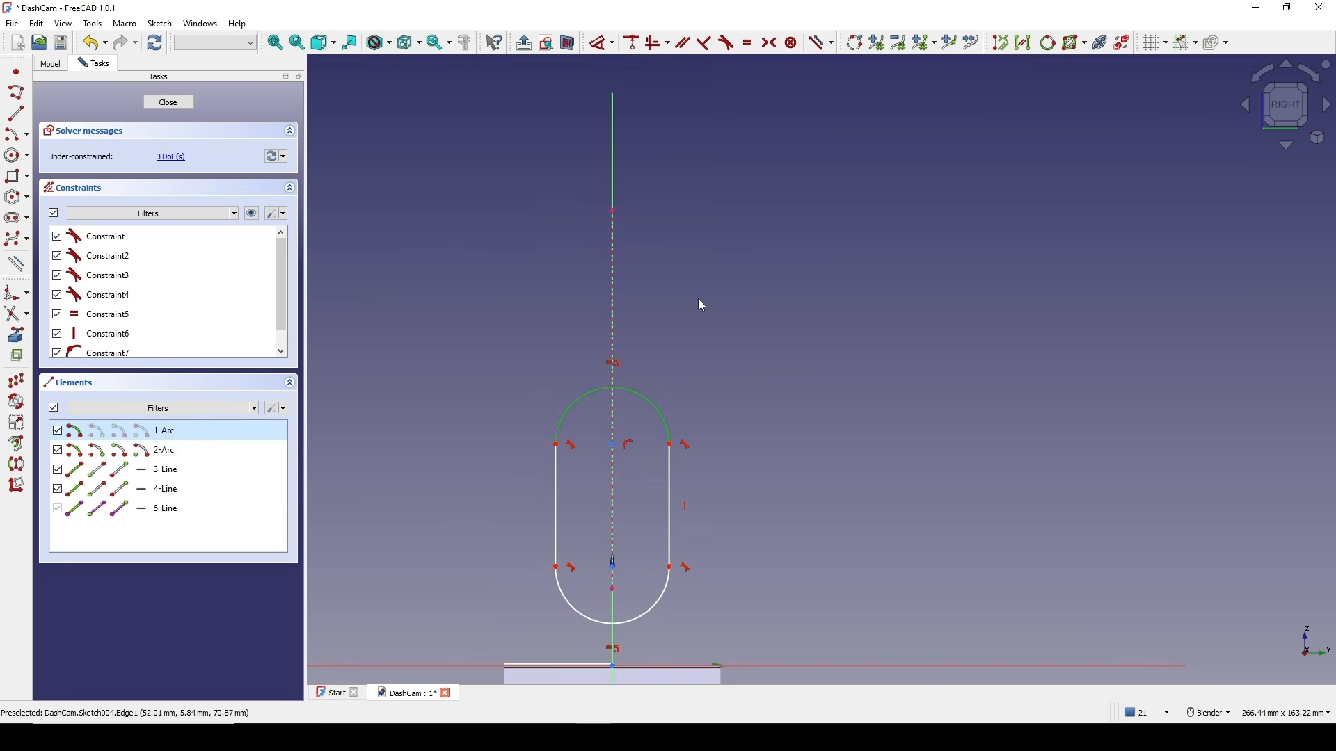
pyautogui.click(612, 212)
pyautogui.press('c')
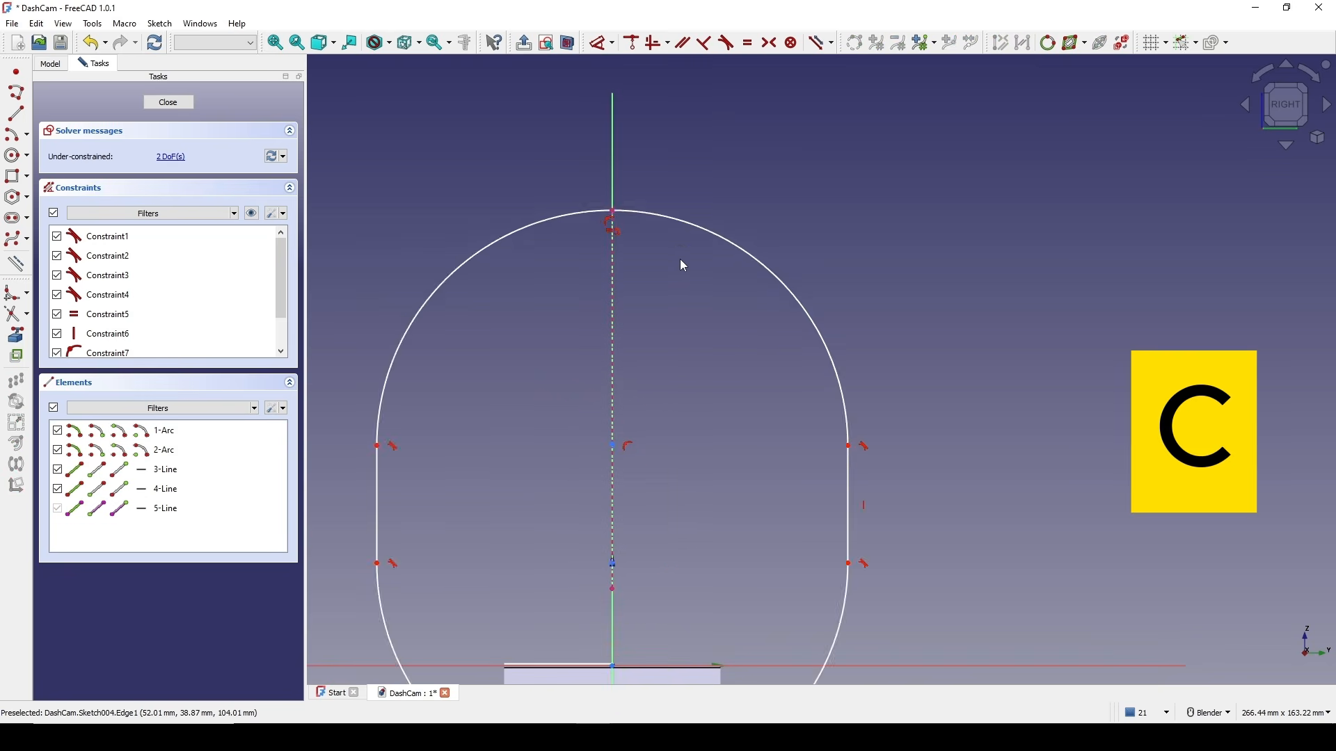
pyautogui.scroll(-2, 681, 265)
pyautogui.keyDown('shift'); pyautogui.moveTo(754, 318); pyautogui.dragTo(757, 265, button='middle'); pyautogui.keyUp('shift')
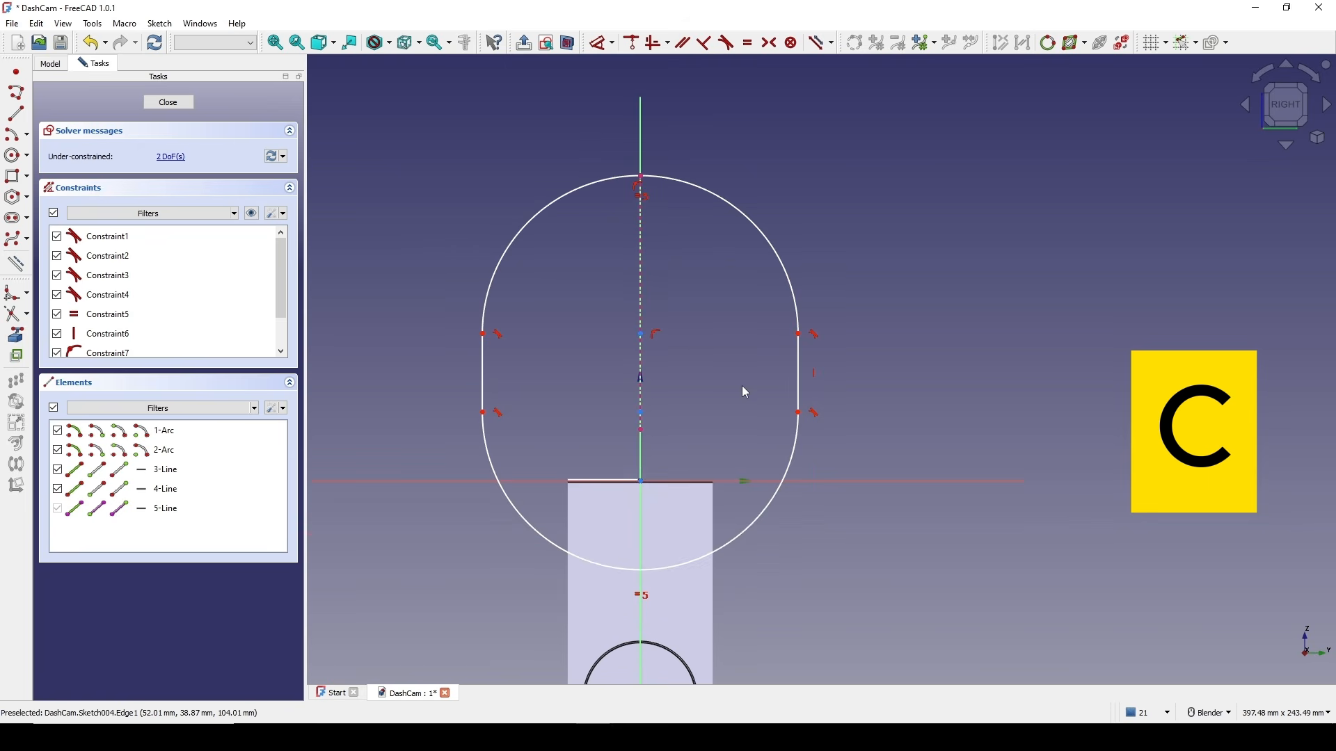
pyautogui.click(694, 560)
pyautogui.scroll(2, 677, 477)
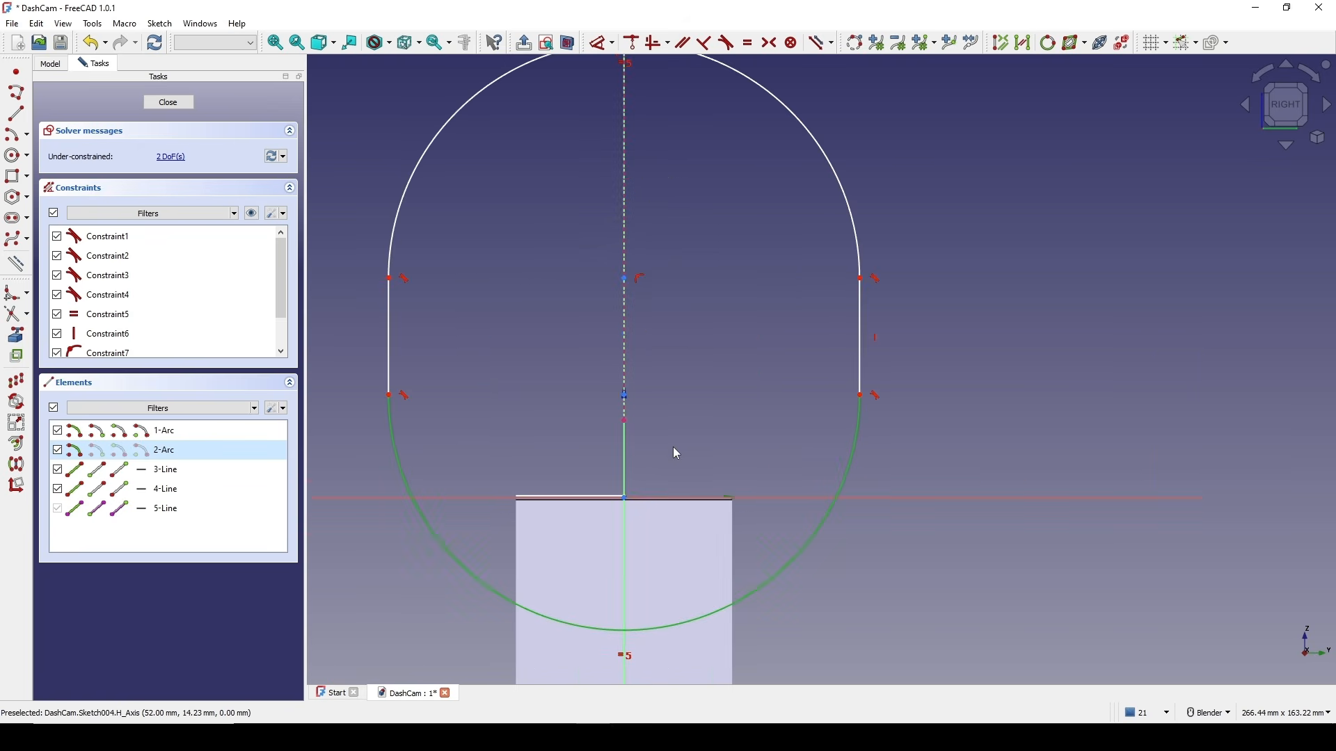
pyautogui.click(624, 423)
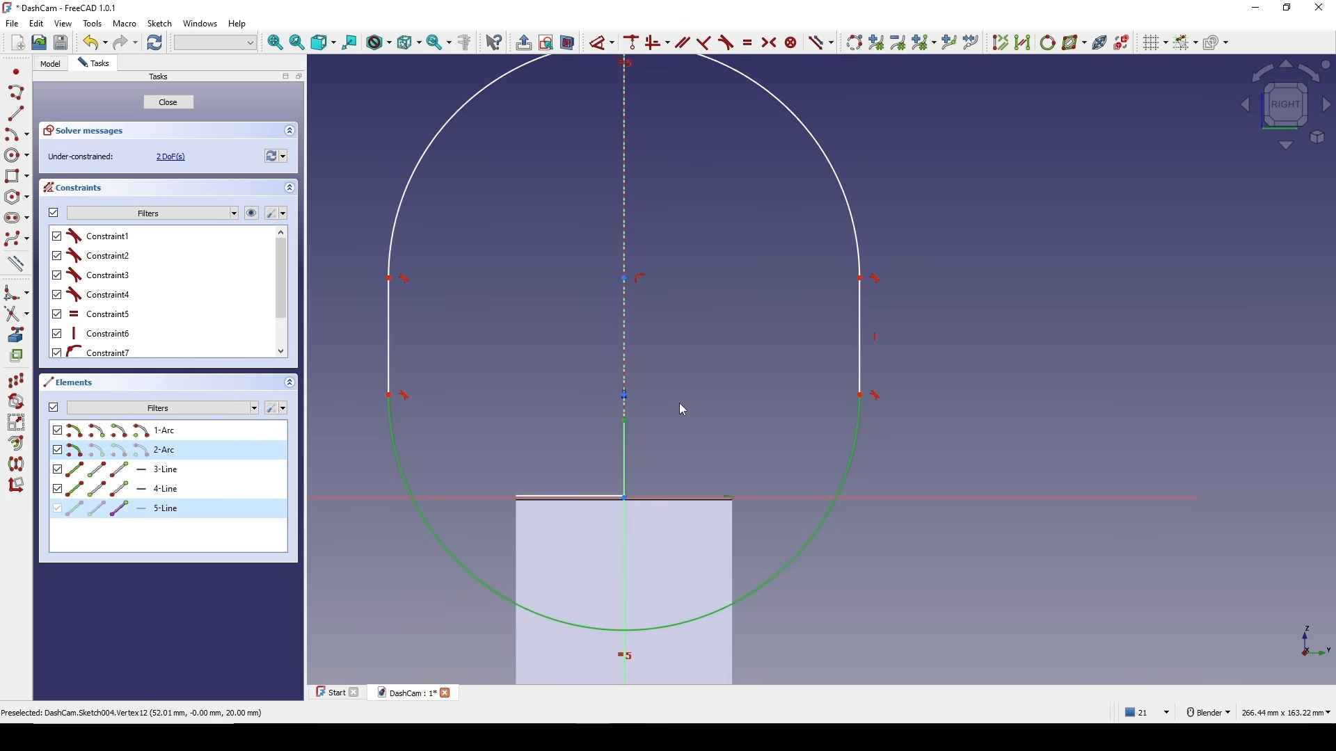
pyautogui.press('c')
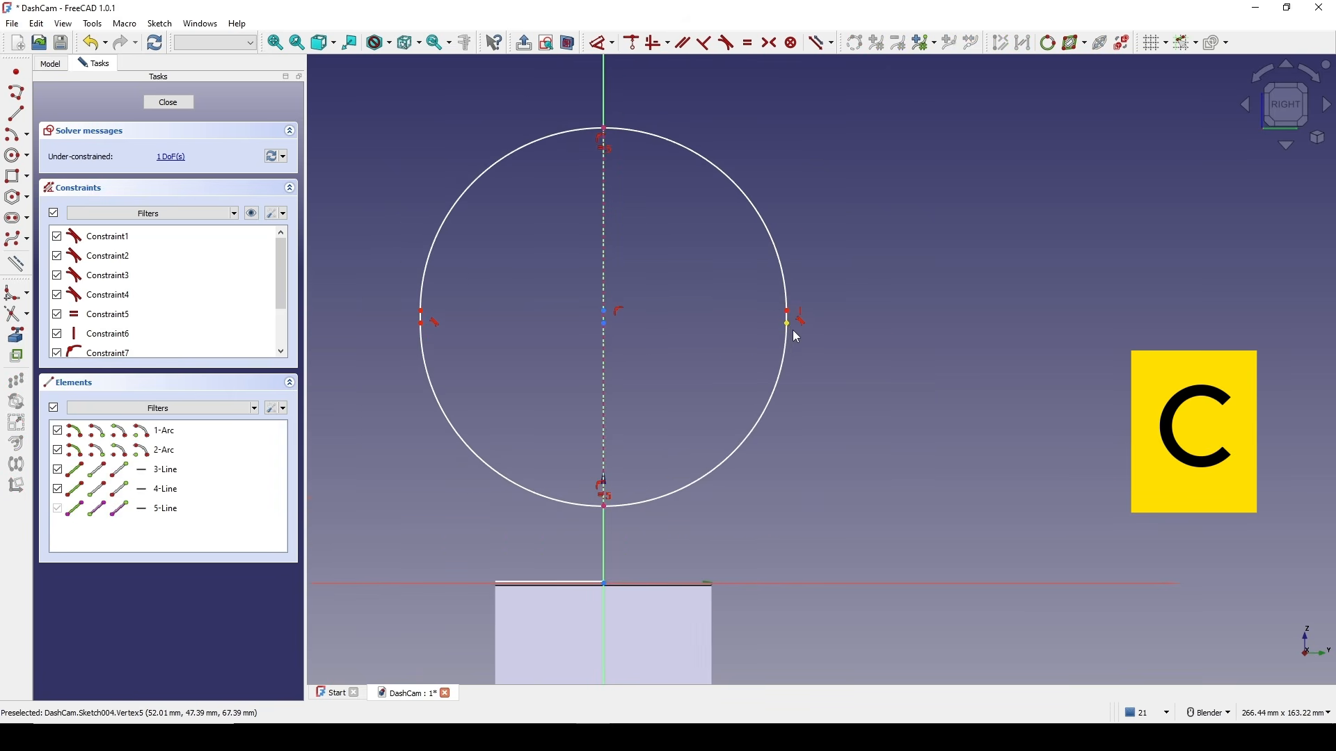
# - Narrow the slot and constrain the distance between its two straight sides to 56 mm
pyautogui.moveTo(797, 336); pyautogui.dragTo(740, 419)
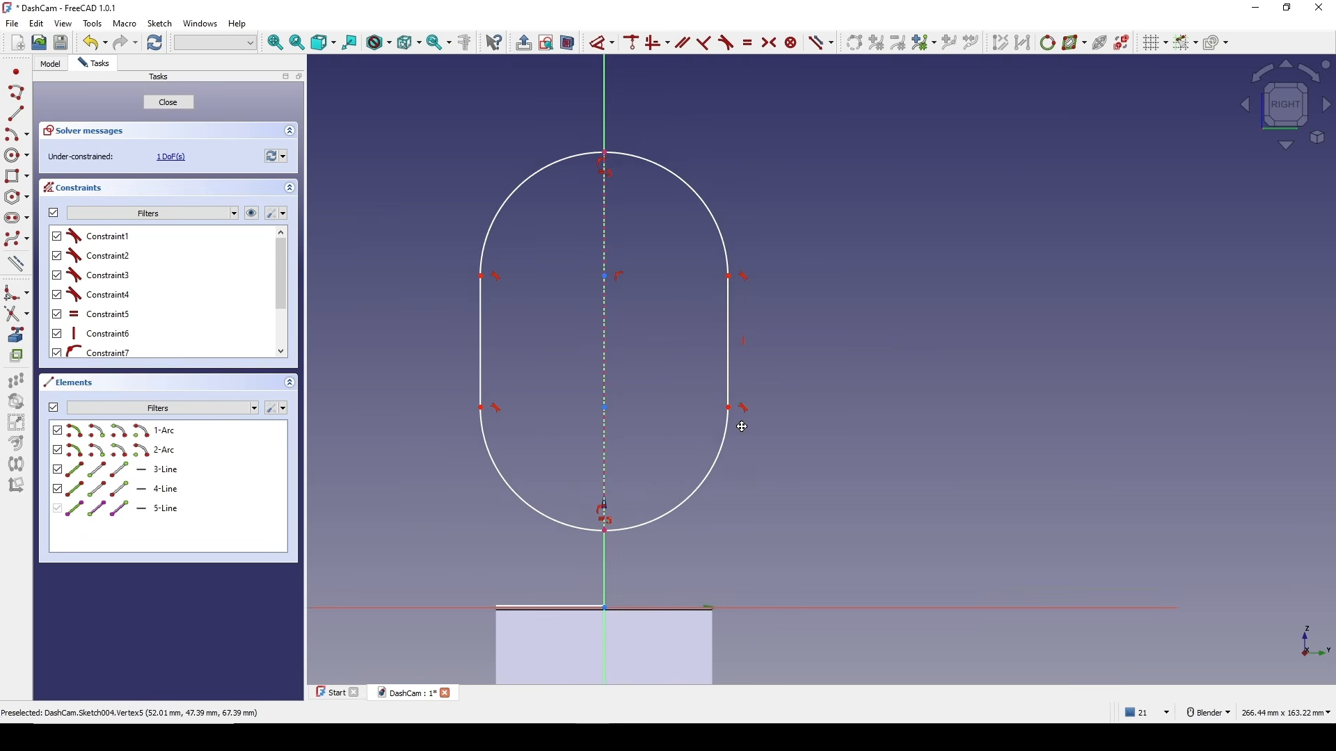
pyautogui.click(482, 336)
pyautogui.click(729, 348)
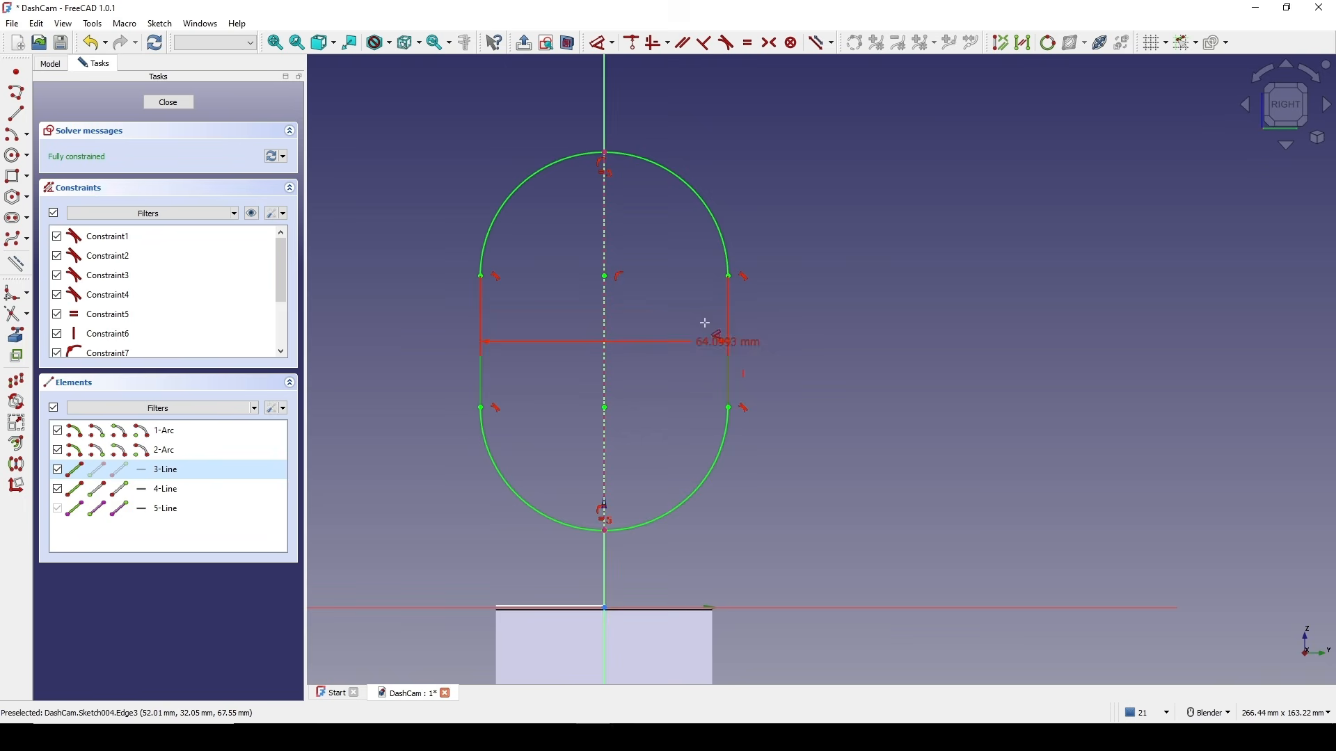
pyautogui.click(845, 334)
pyautogui.write('56')
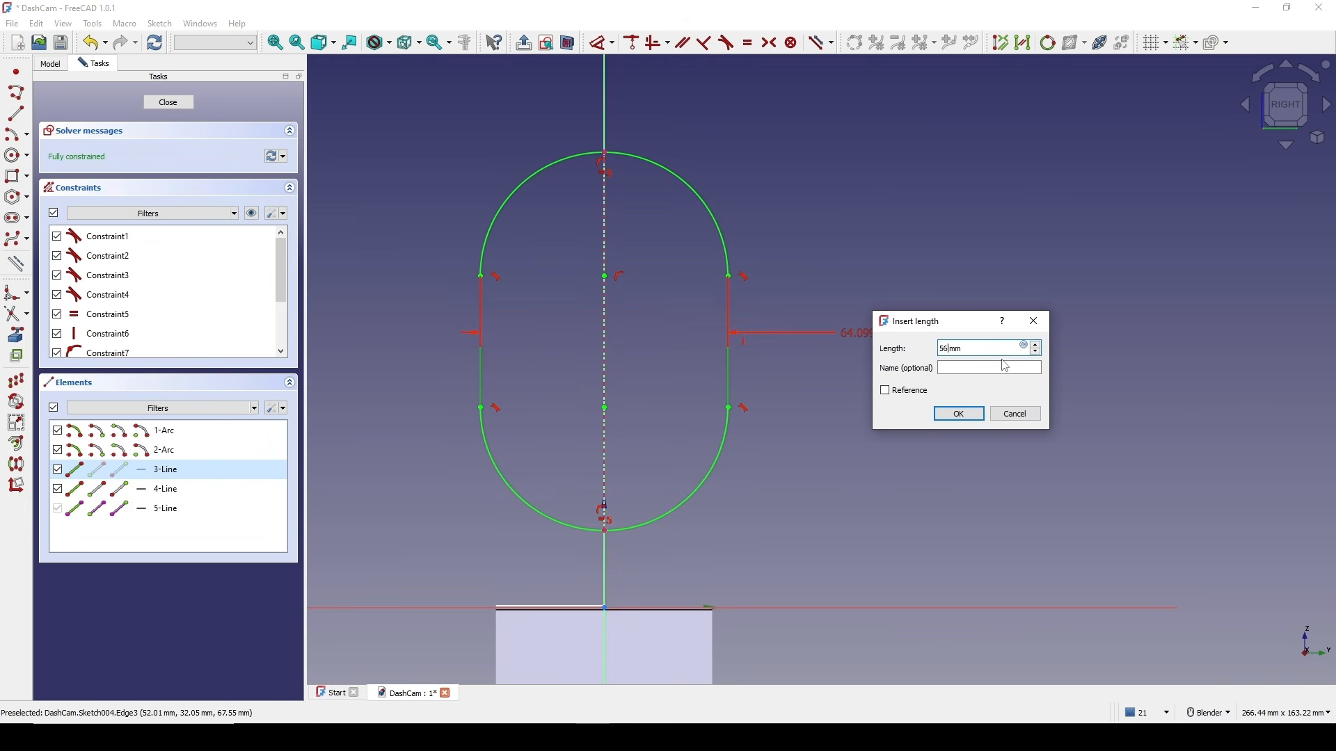
pyautogui.click(958, 414)
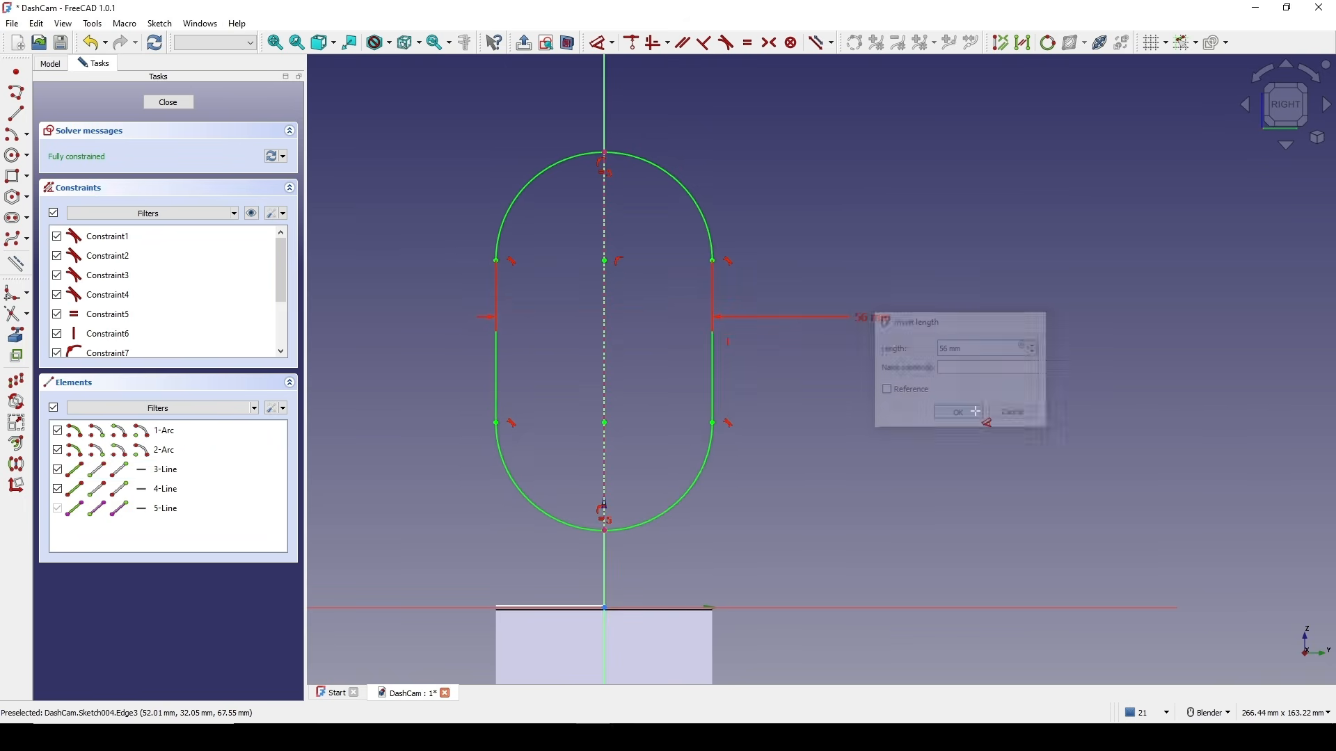
# - Draw a line along the vertical axis through the slot, extending past both arcs, and raise its upper endpoint slightly
pyautogui.moveTo(835, 393)
pyautogui.keyDown('shift'); pyautogui.mouseDown(button='middle')
pyautogui.moveTo(829, 366)
pyautogui.moveTo(839, 390)
pyautogui.mouseUp(button='middle'); pyautogui.keyUp('shift')
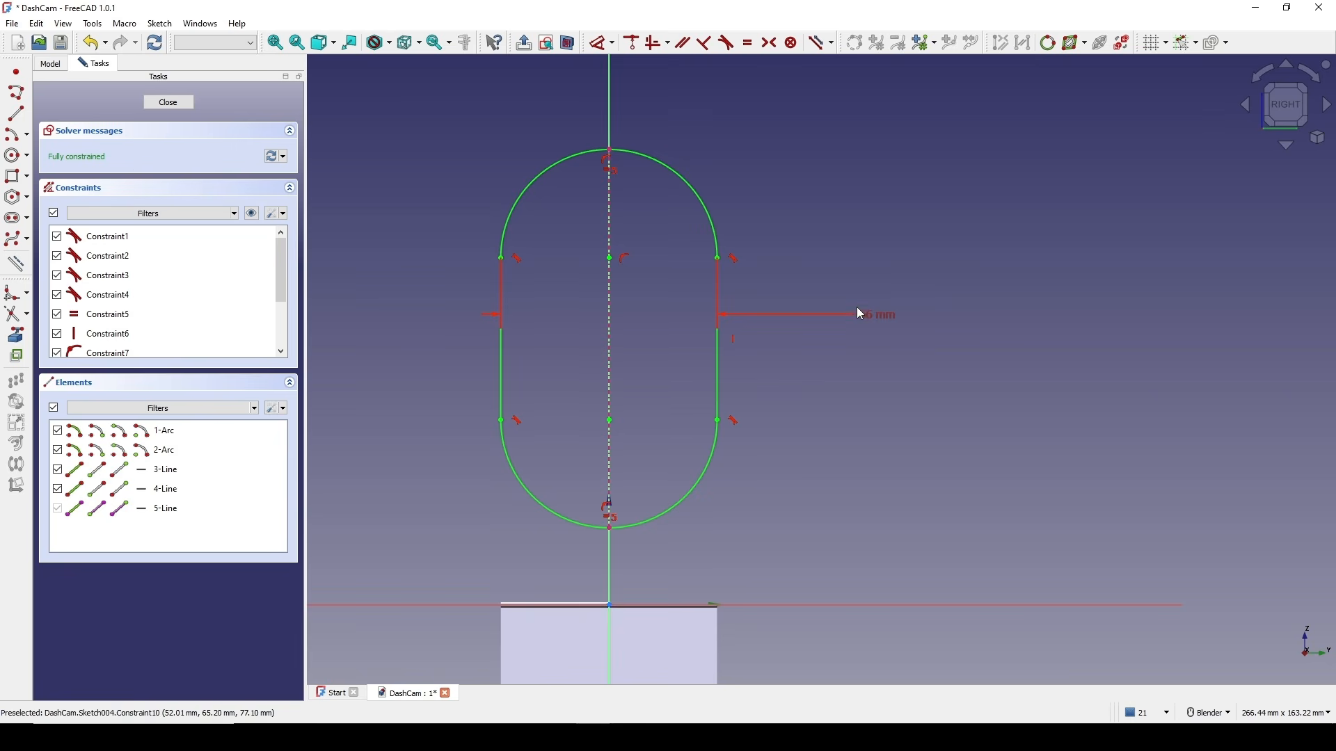
pyautogui.click(22, 118)
pyautogui.click(611, 127)
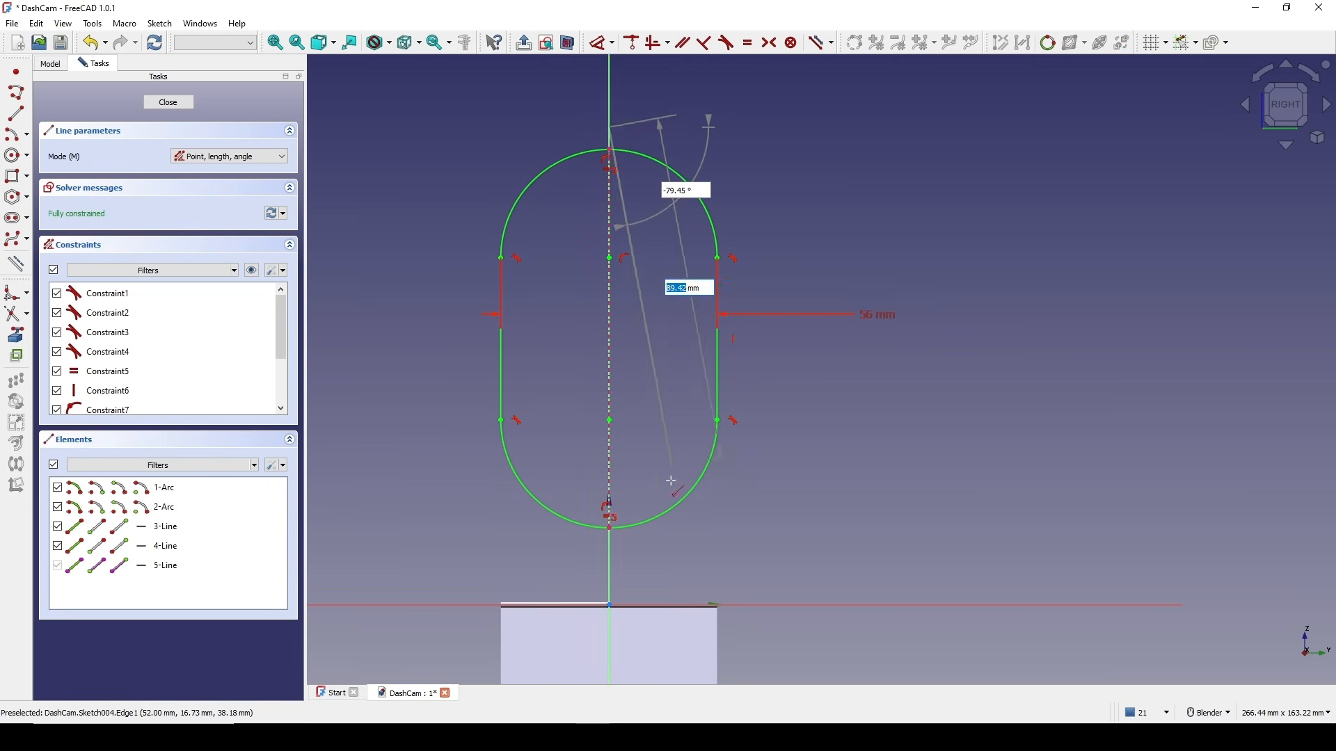
pyautogui.click(610, 574)
pyautogui.press('Escape')
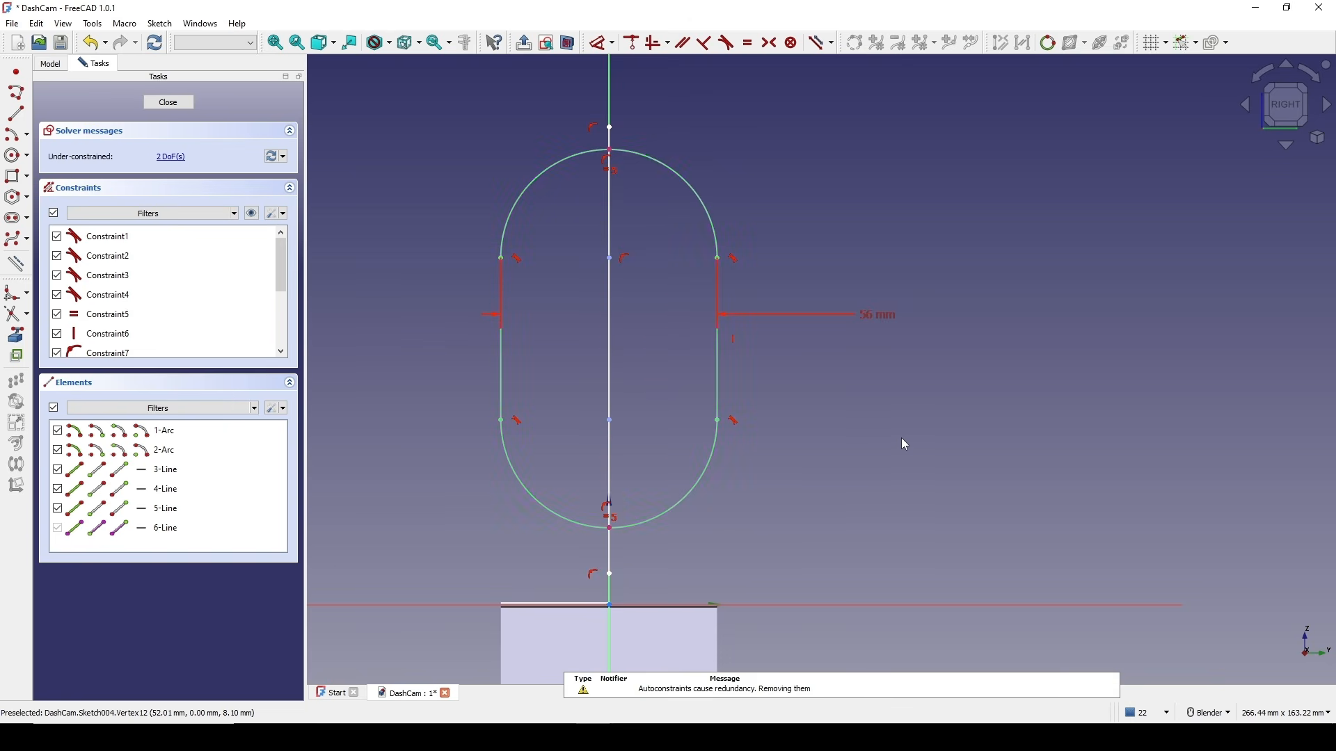
pyautogui.moveTo(611, 128); pyautogui.dragTo(610, 113)
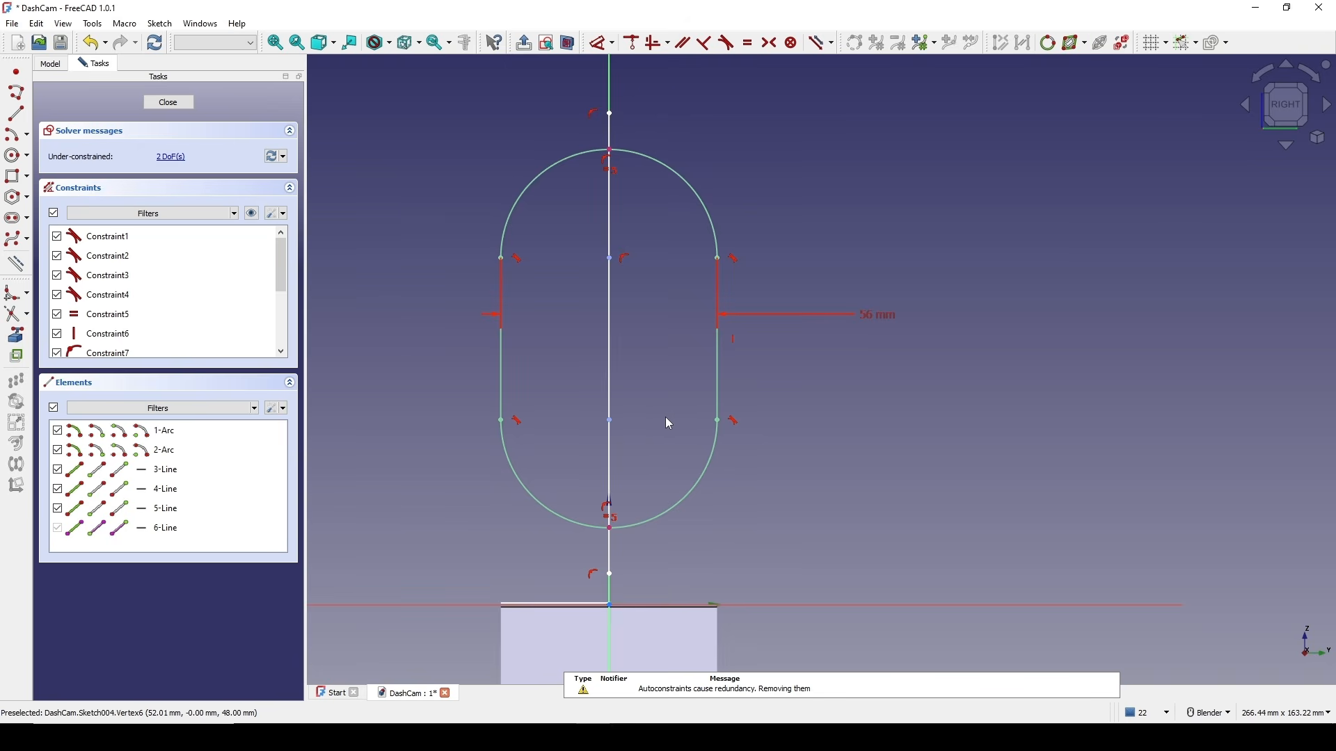
# - Trim away the slot's right half, the centre line's lower overhang and the line segment inside the slot
pyautogui.click(10, 314)
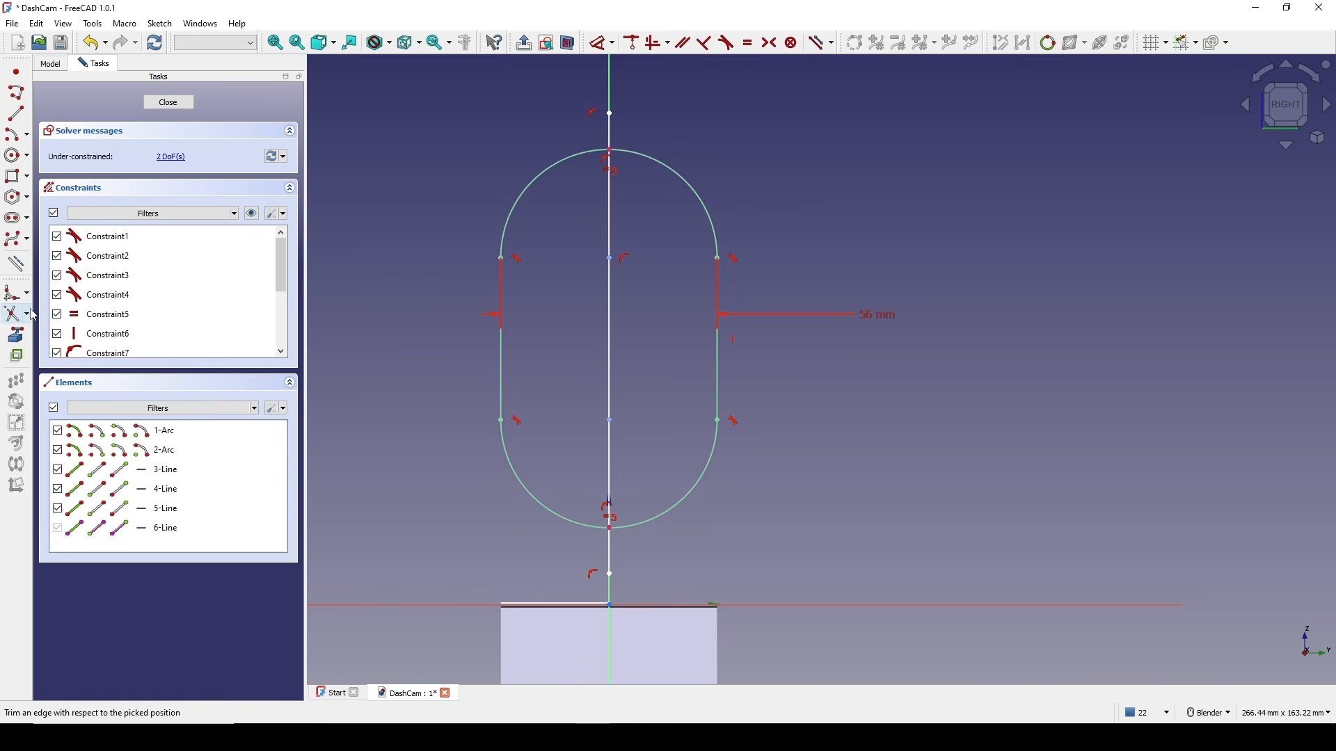
pyautogui.click(614, 548)
pyautogui.click(683, 512)
pyautogui.click(717, 414)
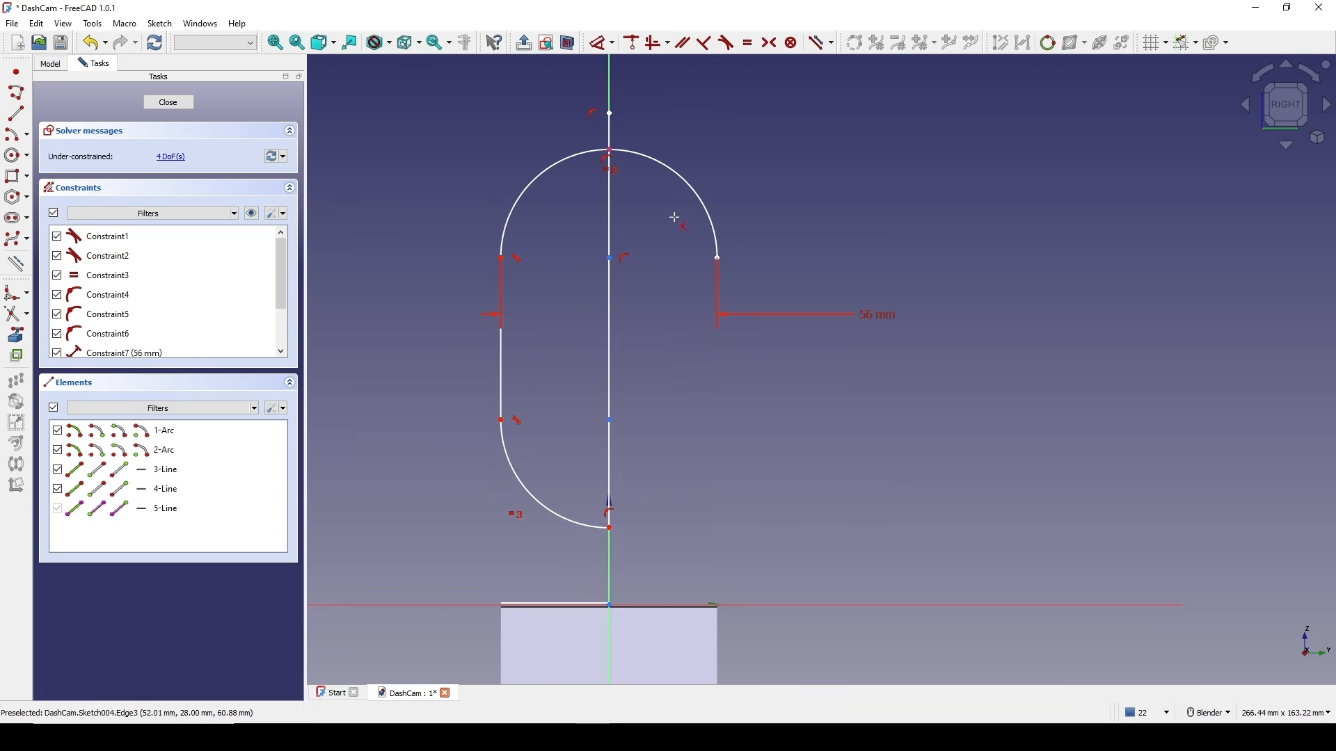
pyautogui.click(687, 196)
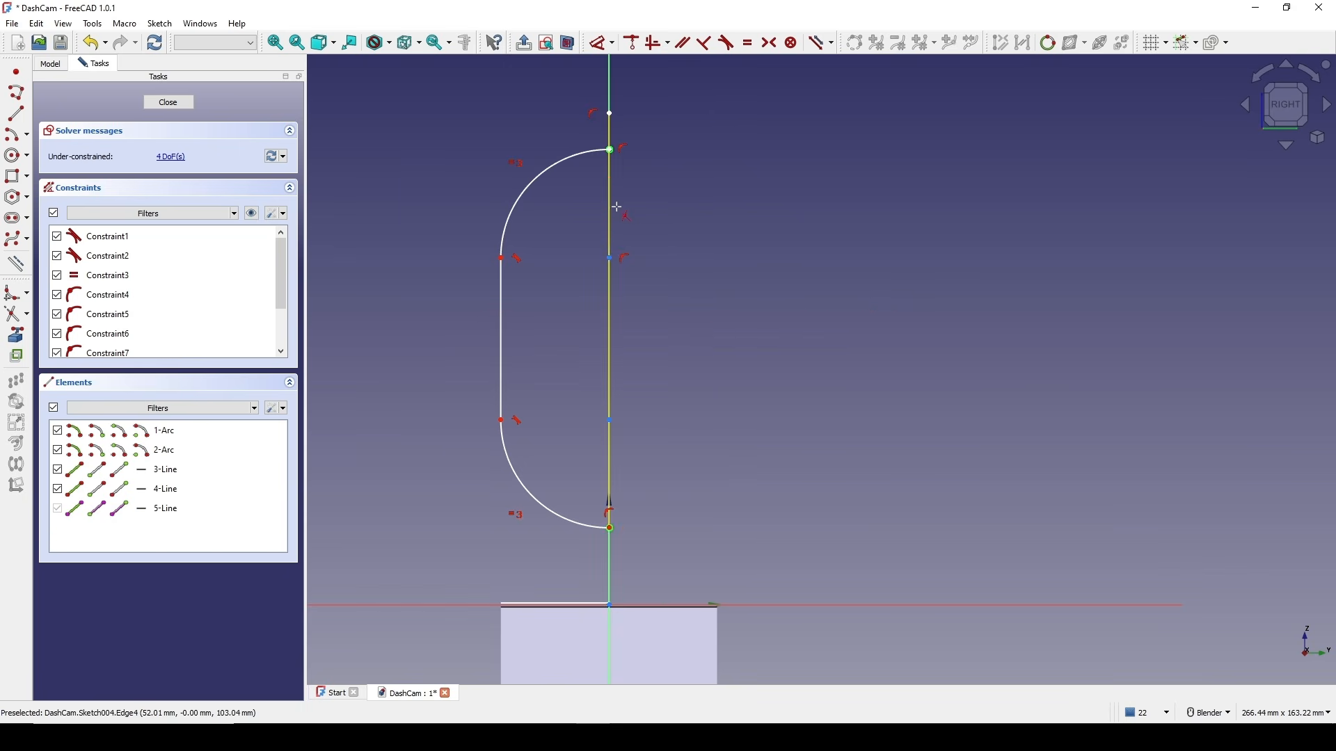
pyautogui.rightClick(625, 504)
pyautogui.scroll(1, 619, 183)
pyautogui.moveTo(614, 188); pyautogui.dragTo(625, 173, button='middle')
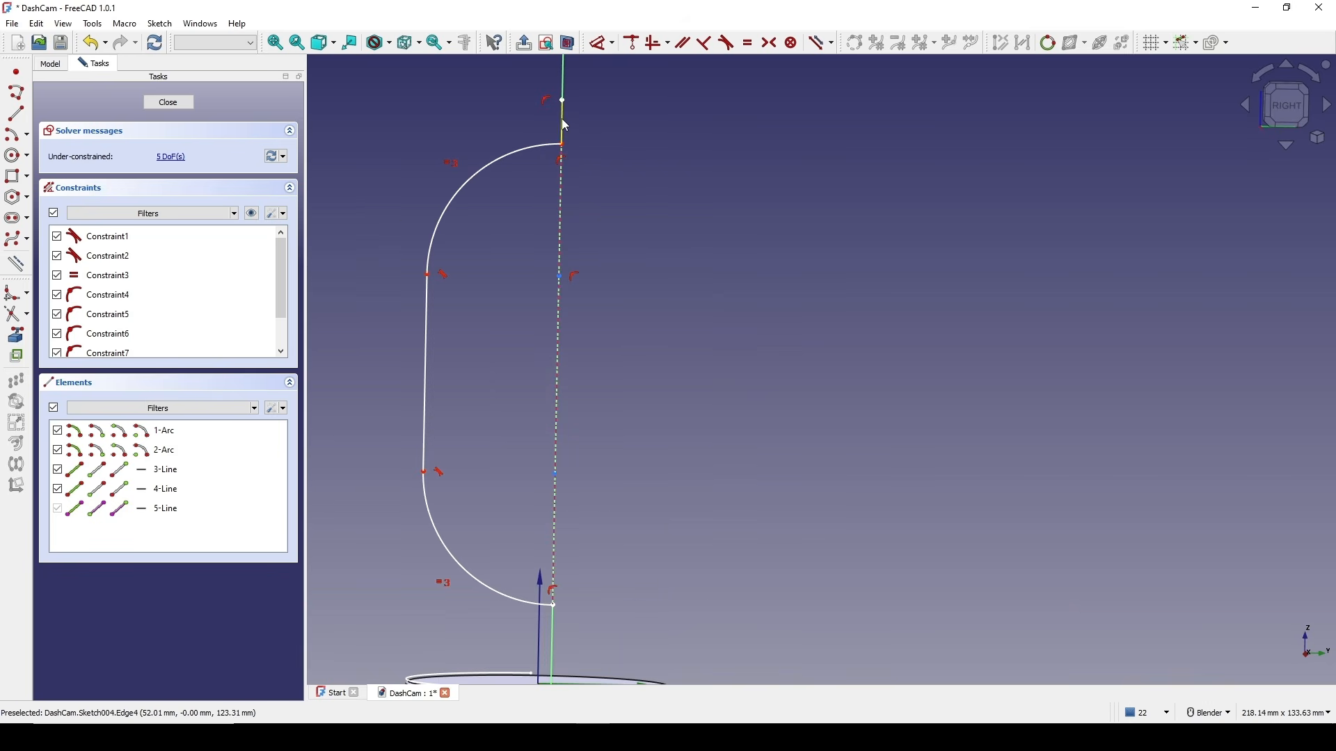
# - Delete the leftover line segment above the half slot and return to the straight right-side view
pyautogui.click(562, 122)
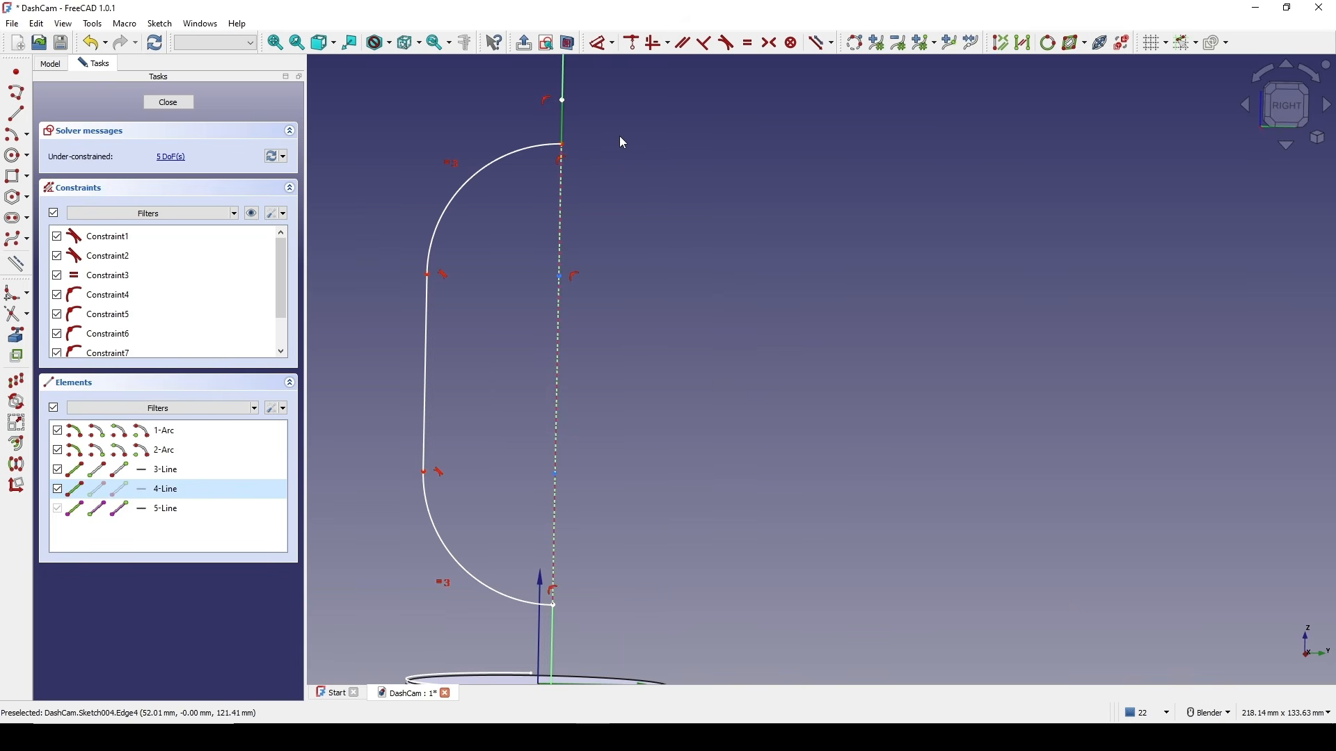
pyautogui.press('Delete')
pyautogui.click(1277, 108)
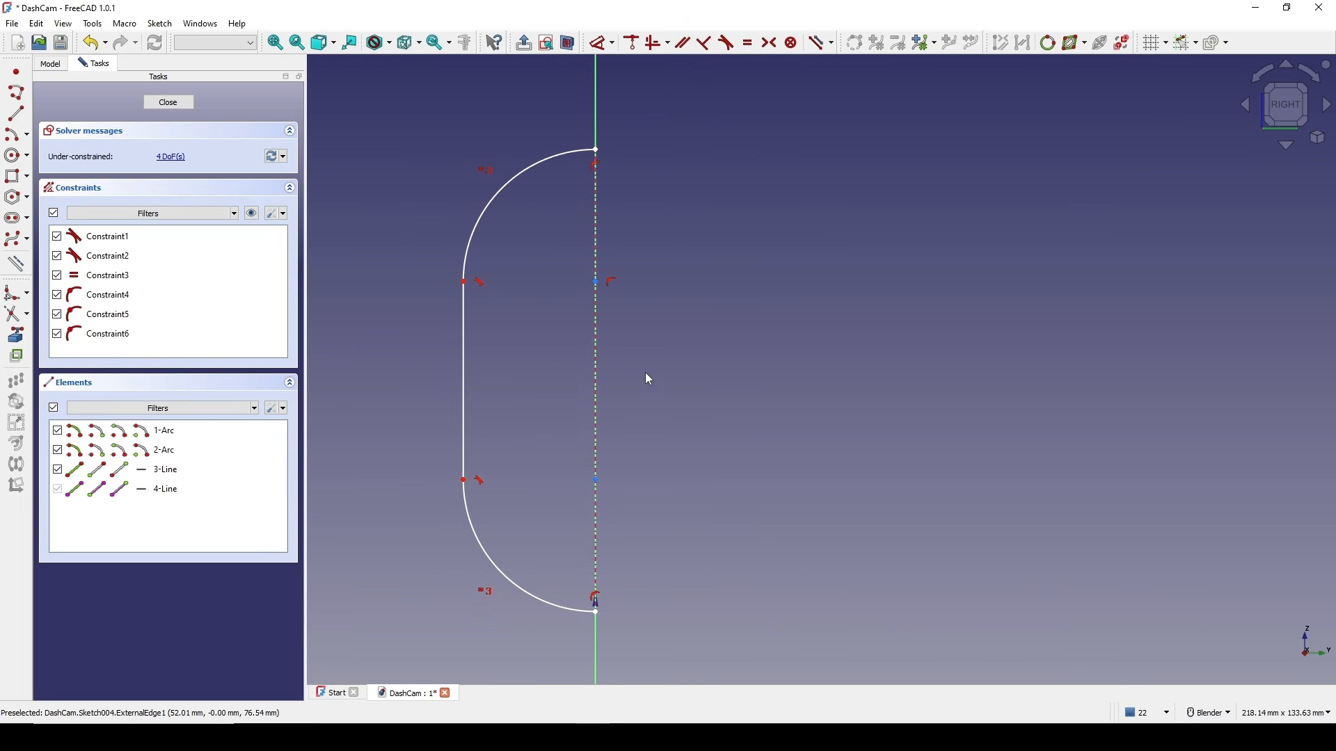
# - Constrain the distance between the half slot's straight side and the projected vertical line to 28 mm
pyautogui.press('d')
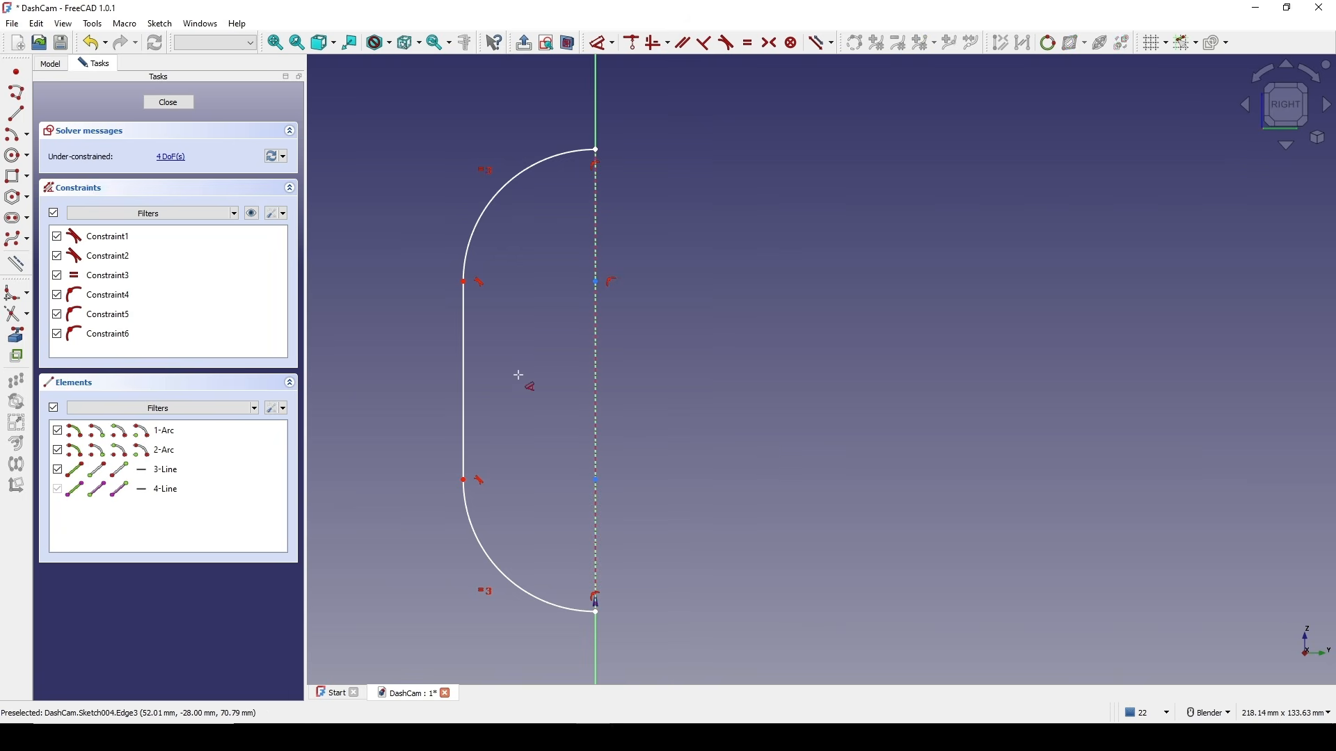
pyautogui.click(474, 381)
pyautogui.click(594, 382)
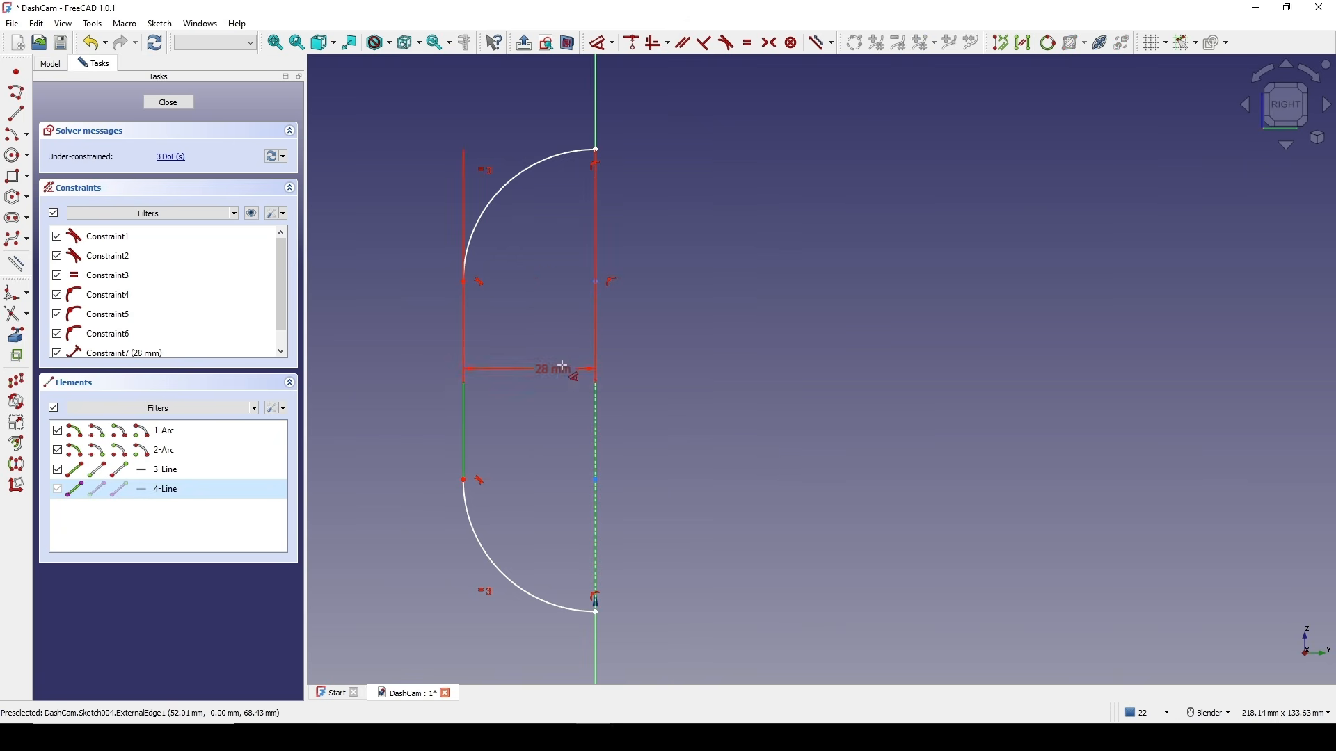
pyautogui.click(743, 377)
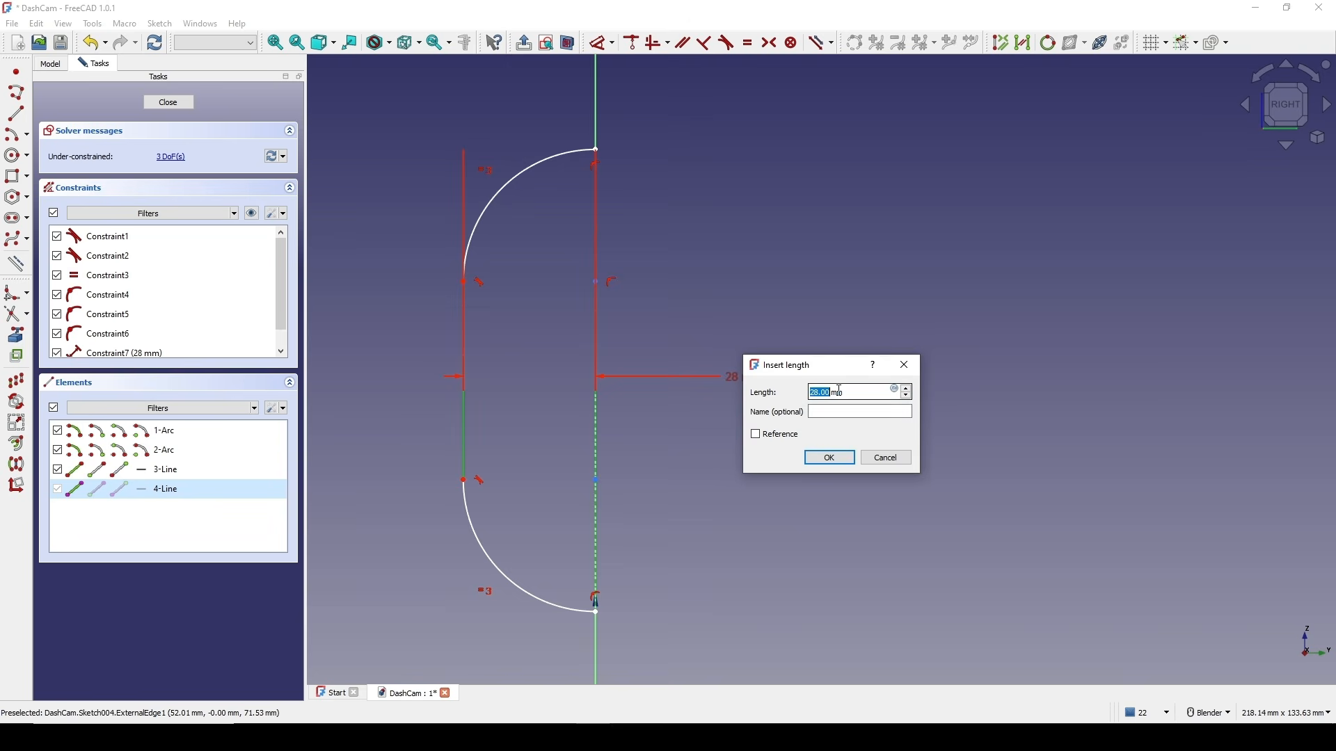
pyautogui.click(833, 455)
# - Constrain the radius of the half slot's upper arc to 28 mm
pyautogui.click(519, 181)
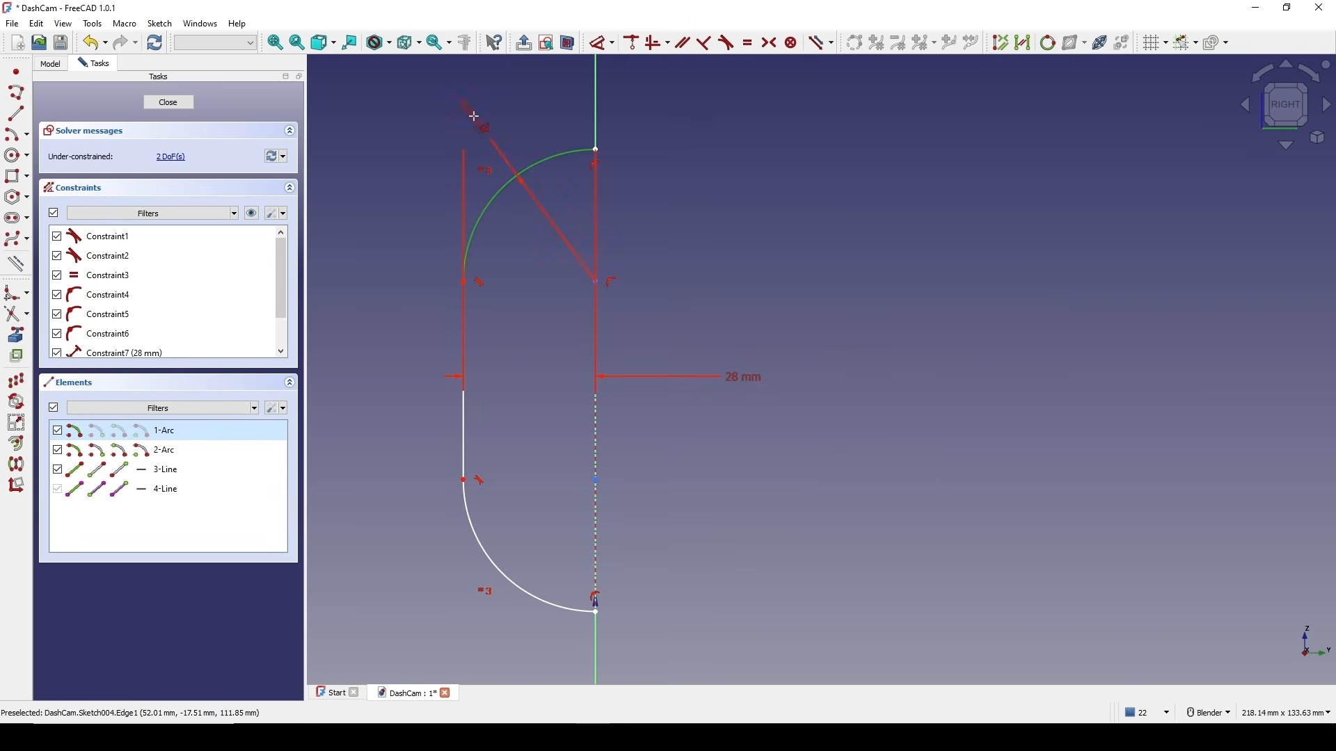
pyautogui.click(477, 116)
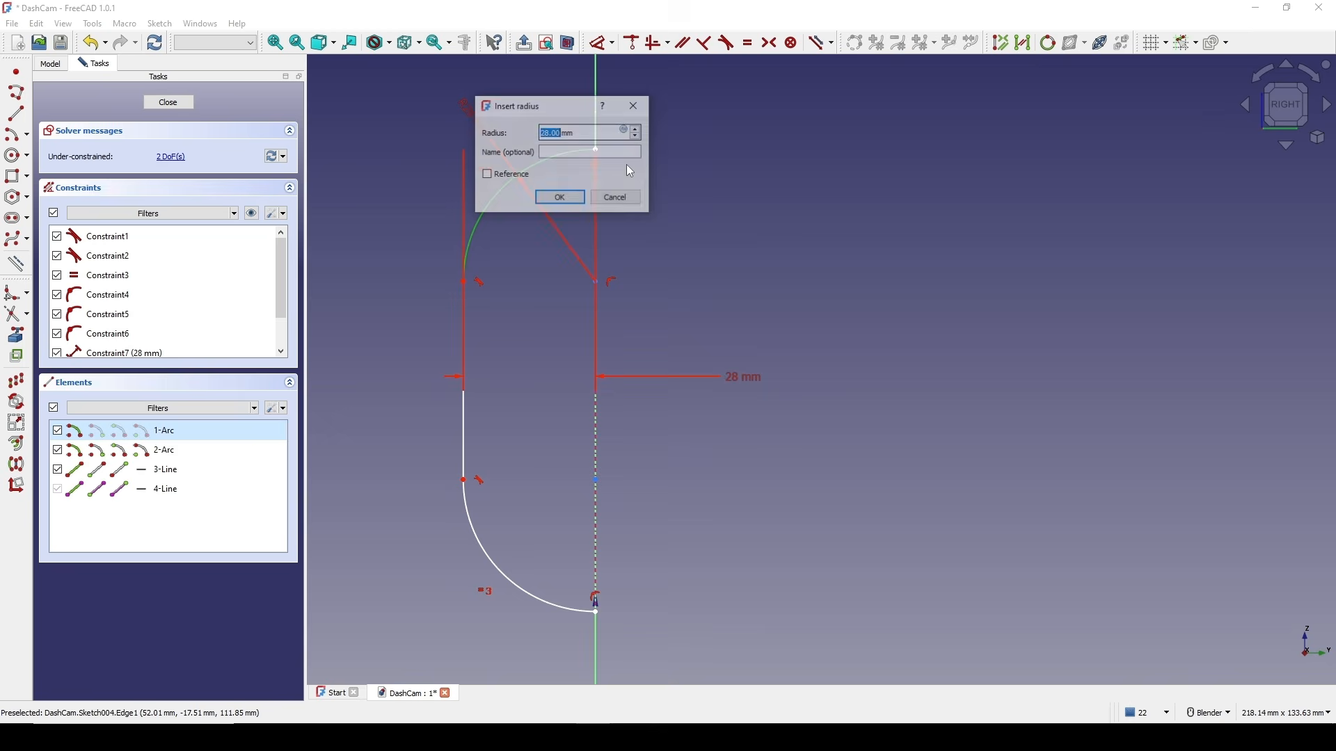
pyautogui.click(571, 199)
pyautogui.press('Escape')
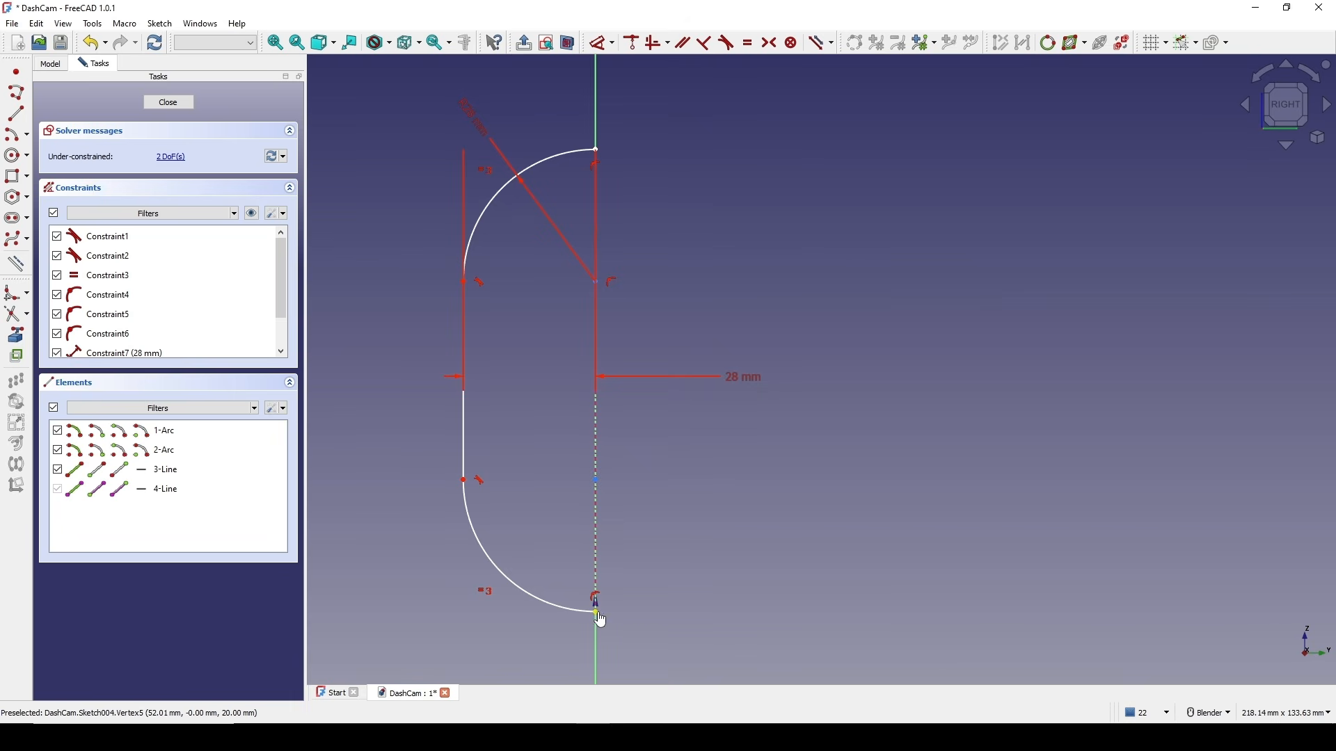
# - Pull the lower arc's free endpoint off the centre line and constrain it vertically to the projected line's lower endpoint
pyautogui.moveTo(597, 611); pyautogui.dragTo(561, 618)
pyautogui.click(563, 615)
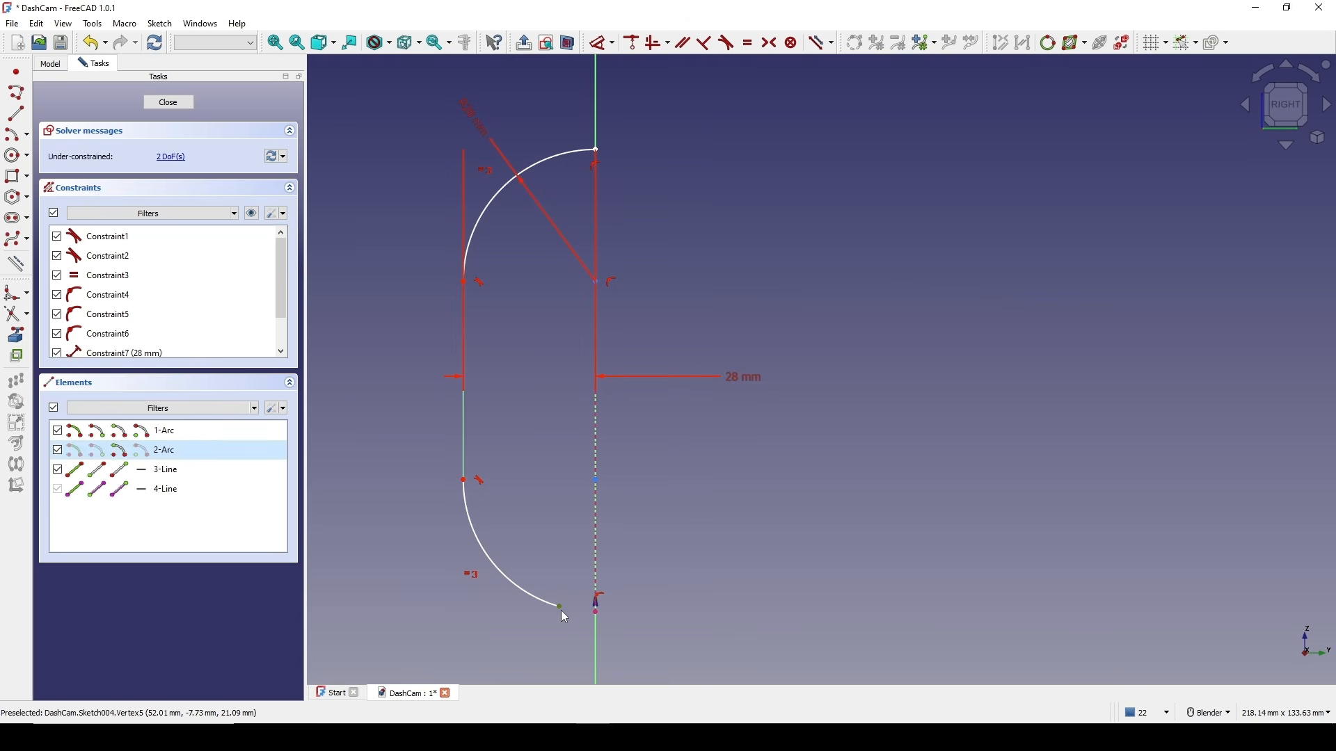
pyautogui.click(597, 612)
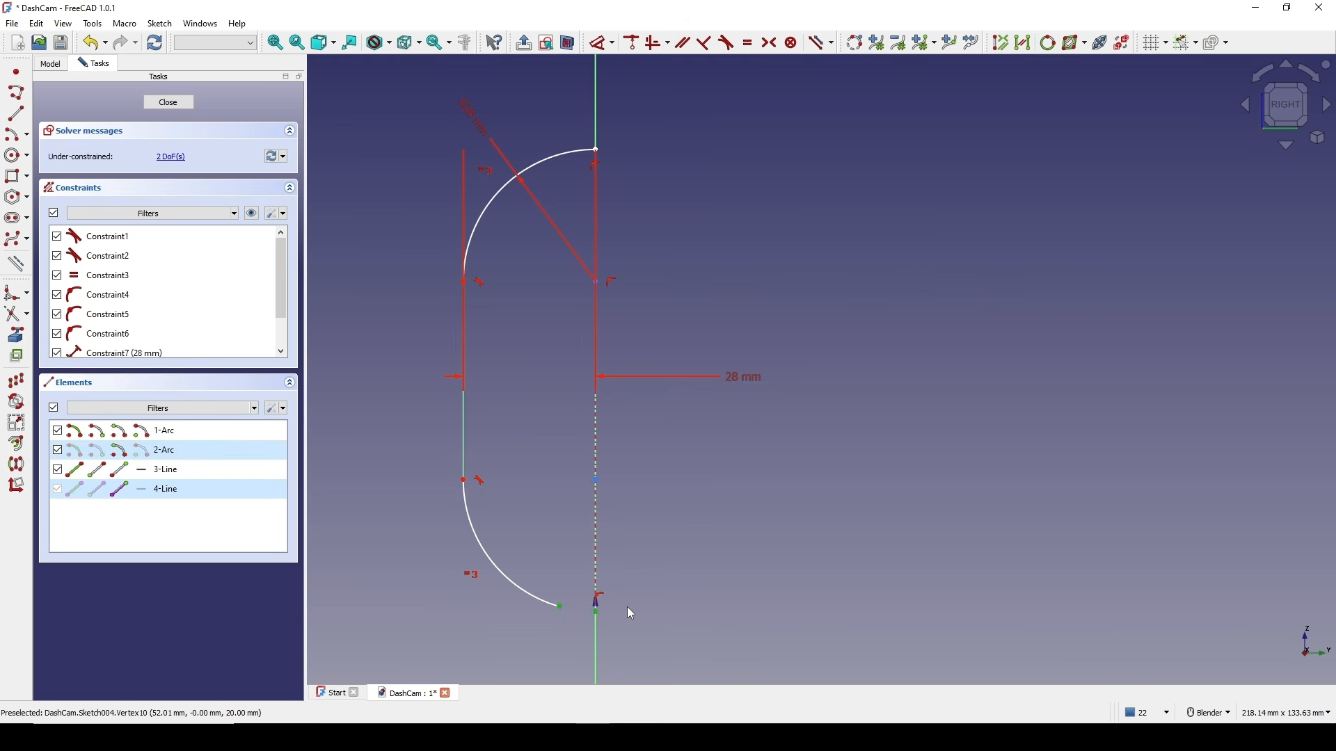
pyautogui.press('v')
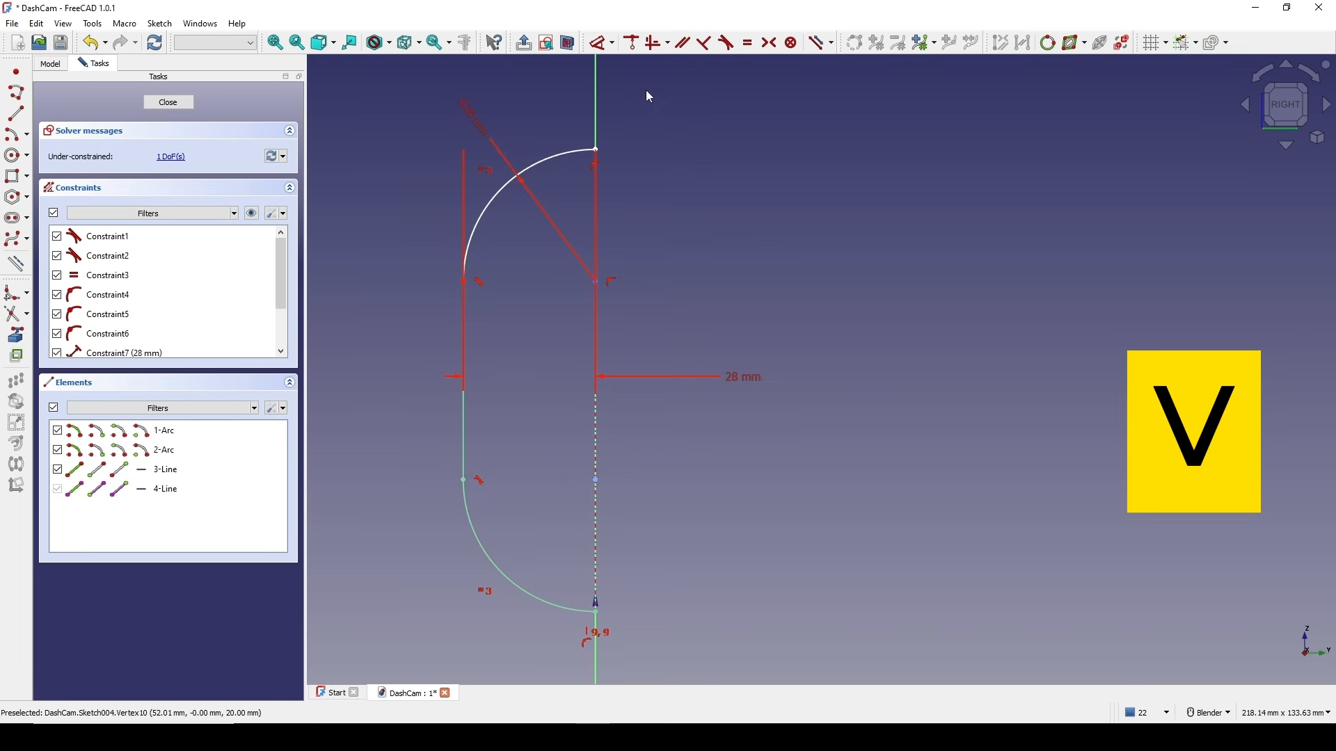
# - Constrain the upper arc's free endpoint vertically to the projected line's upper endpoint and finish the sketch
pyautogui.scroll(2, 637, 112)
pyautogui.moveTo(577, 171); pyautogui.dragTo(512, 180)
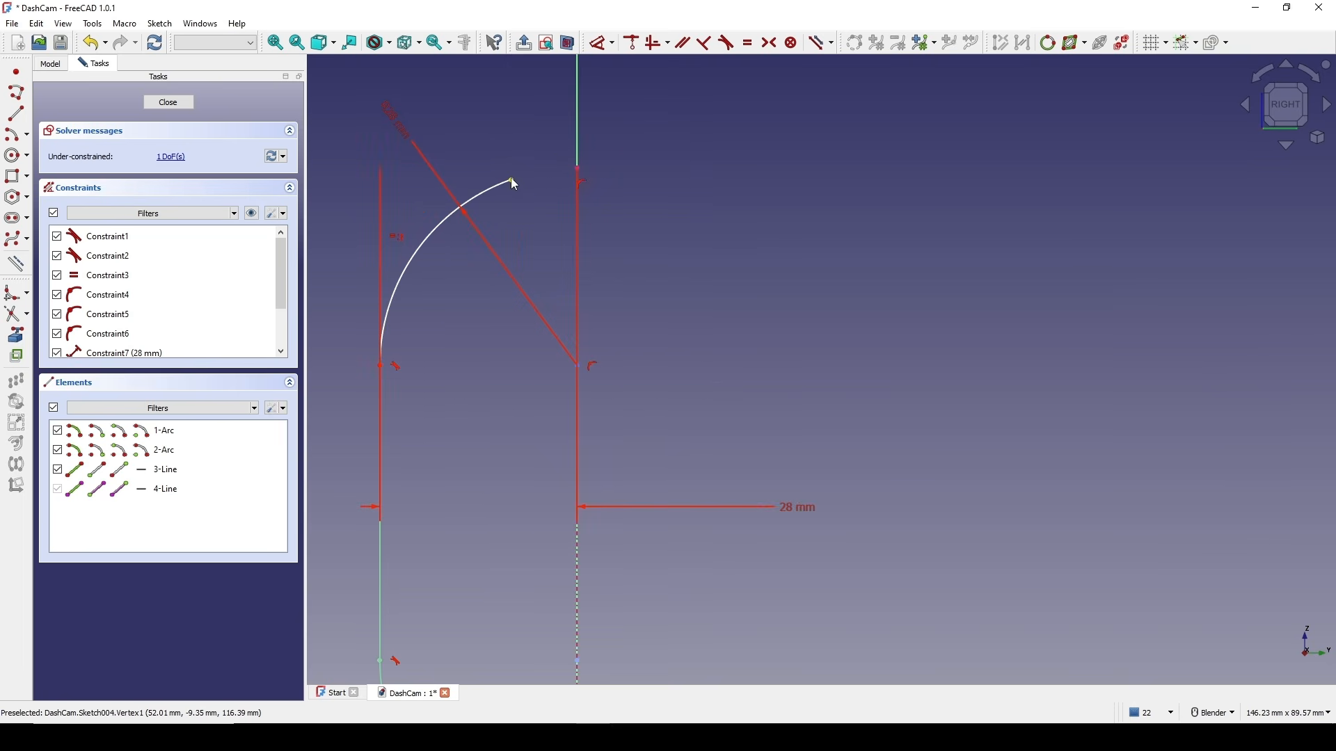
pyautogui.click(513, 182)
pyautogui.click(578, 170)
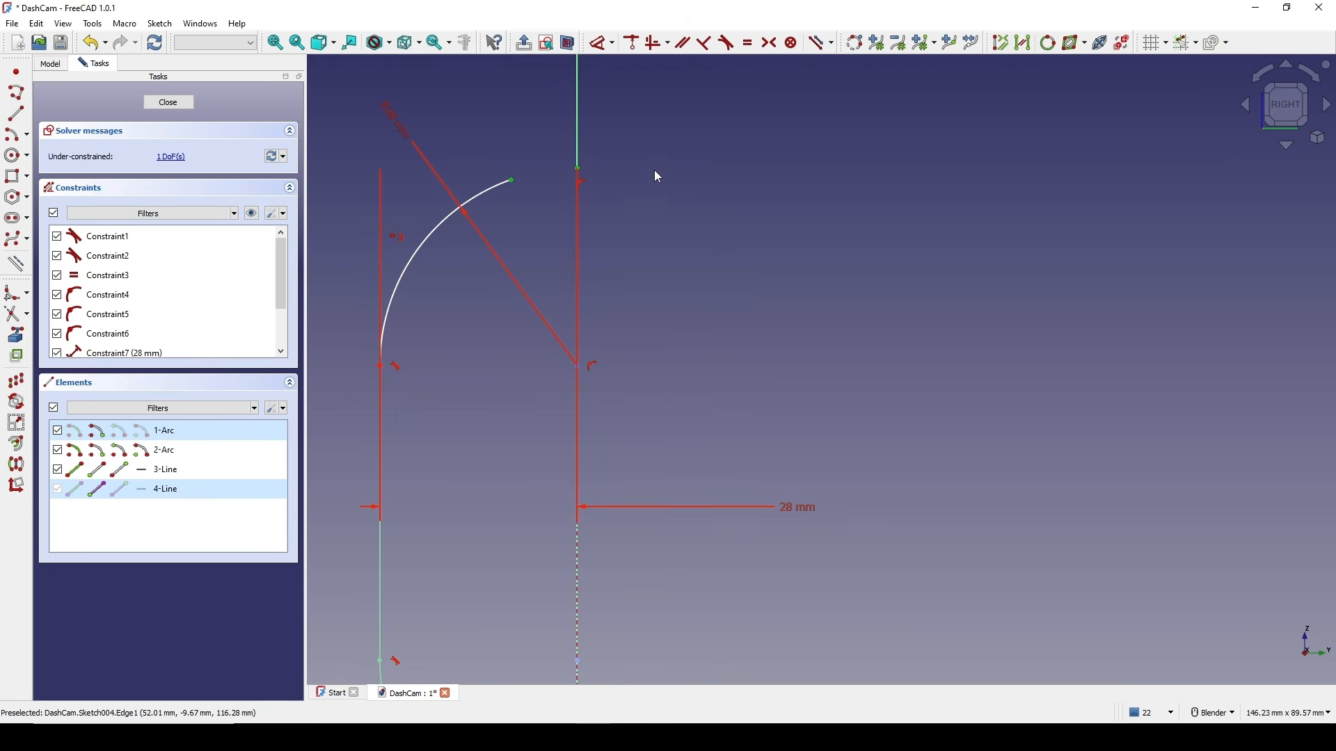
pyautogui.press('v')
pyautogui.scroll(-3, 599, 182)
pyautogui.keyDown('shift'); pyautogui.moveTo(602, 189); pyautogui.dragTo(617, 149, button='middle'); pyautogui.keyUp('shift')
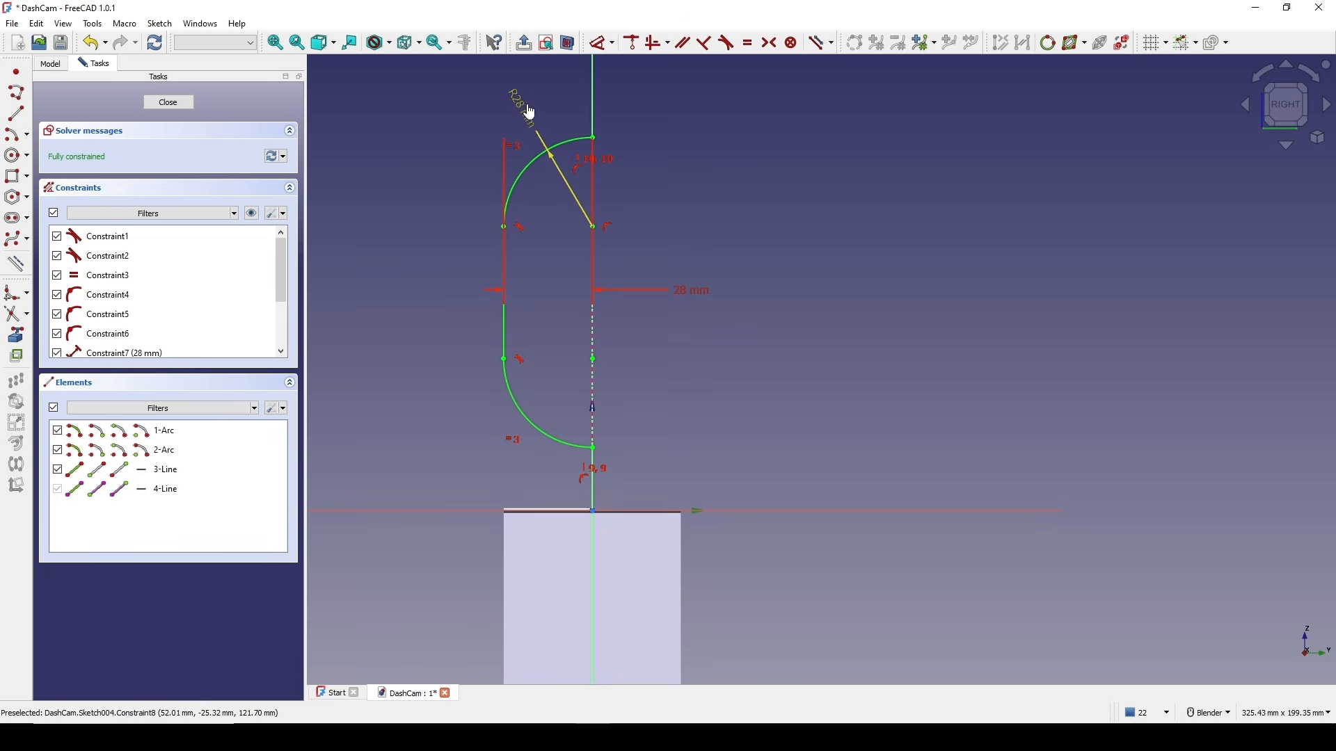
pyautogui.click(178, 105)
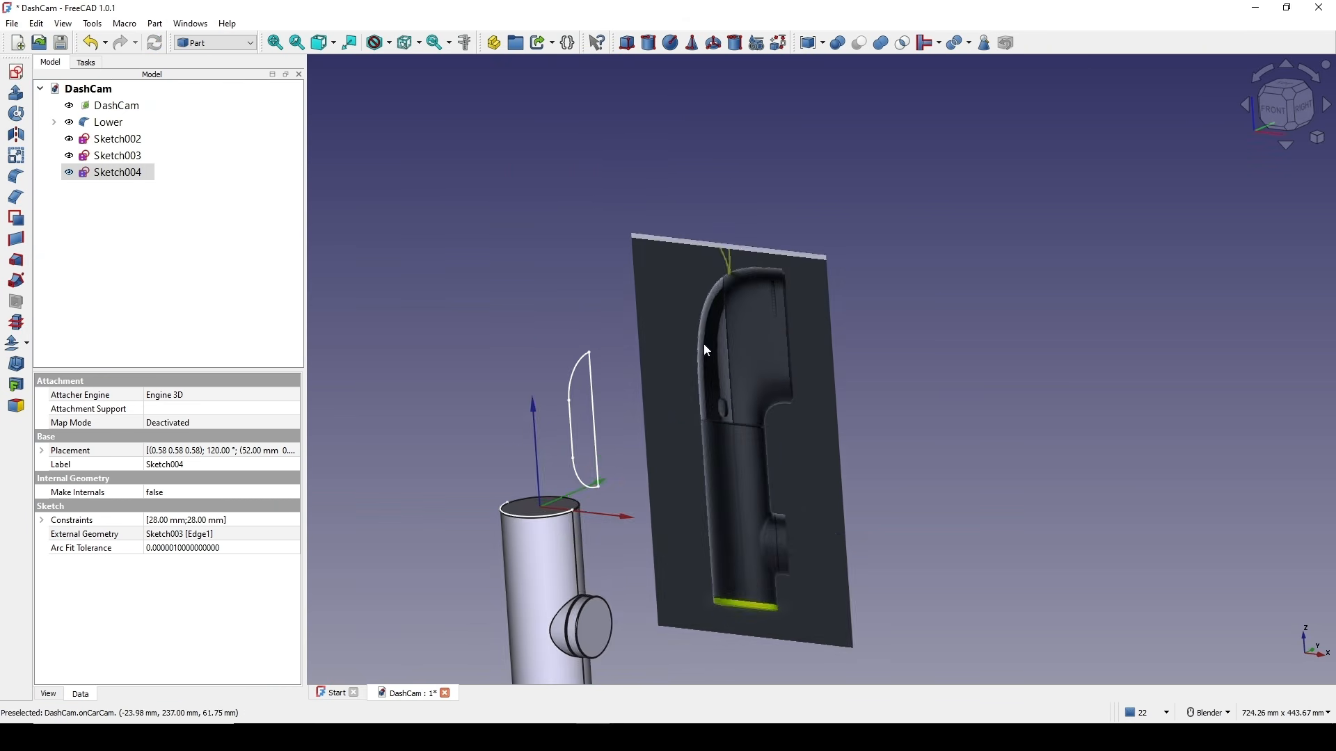
# - Hide Sketch003, the sketch holding the vertical reference line across the half slot's open side
pyautogui.scroll(-2, 703, 345)
pyautogui.keyDown('shift'); pyautogui.moveTo(703, 345); pyautogui.dragTo(721, 317, button='middle'); pyautogui.keyUp('shift')
pyautogui.scroll(3, 754, 343)
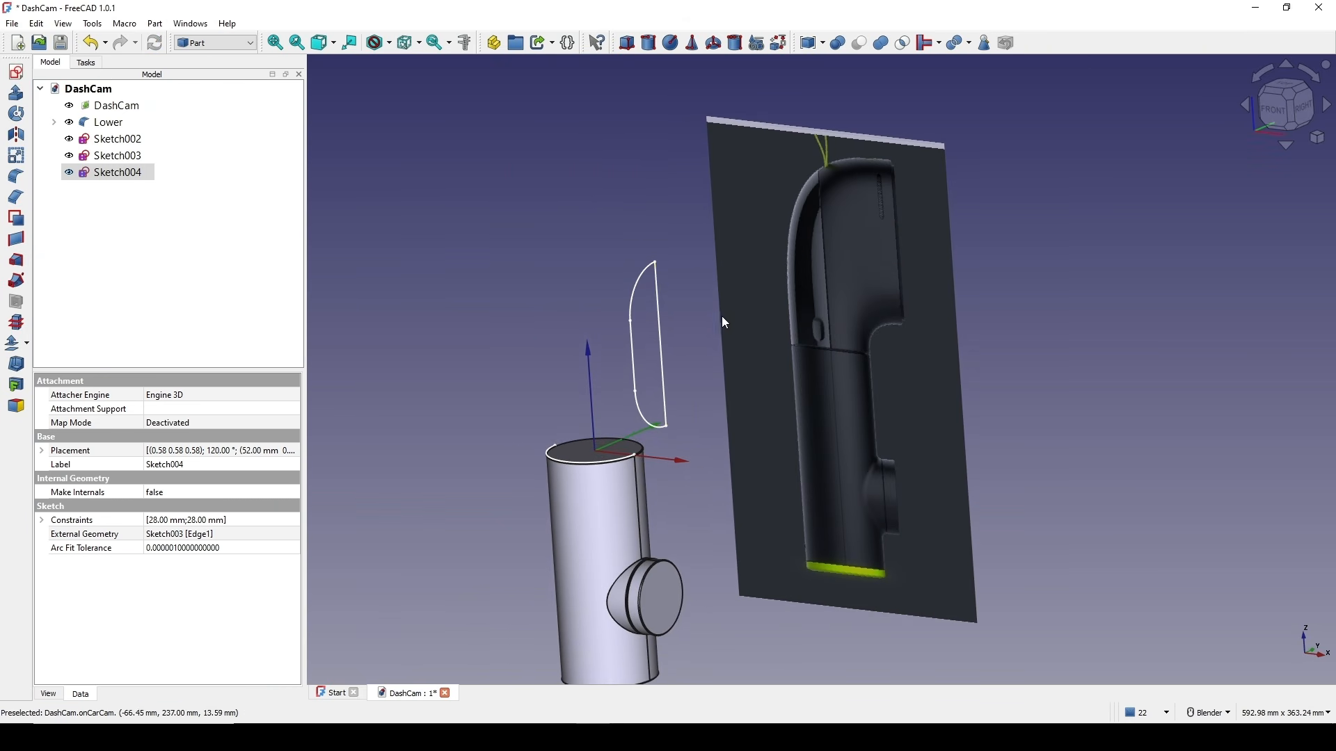
pyautogui.click(658, 335)
pyautogui.press('space')
pyautogui.scroll(-2, 704, 348)
pyautogui.moveTo(726, 369); pyautogui.dragTo(814, 424, button='middle')
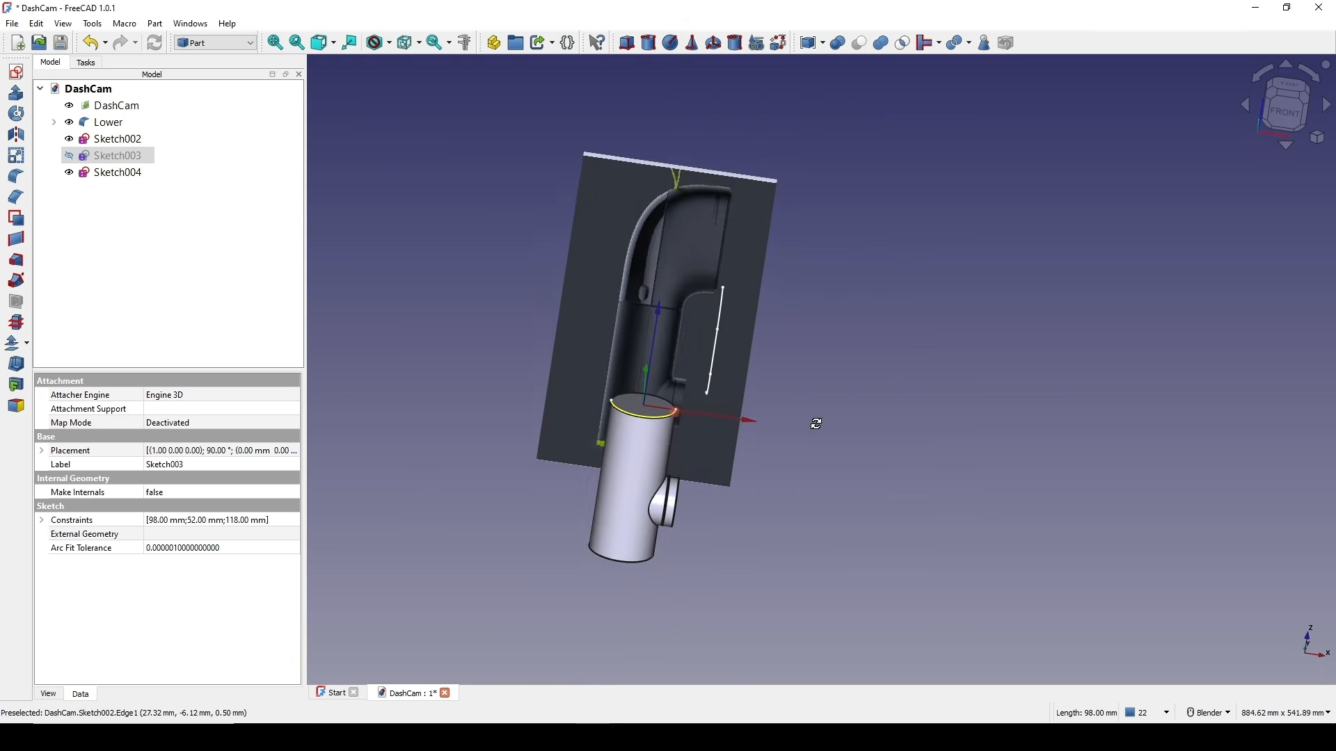
pyautogui.scroll(2, 744, 431)
pyautogui.moveTo(707, 445); pyautogui.dragTo(731, 491, button='middle')
pyautogui.scroll(3, 730, 491)
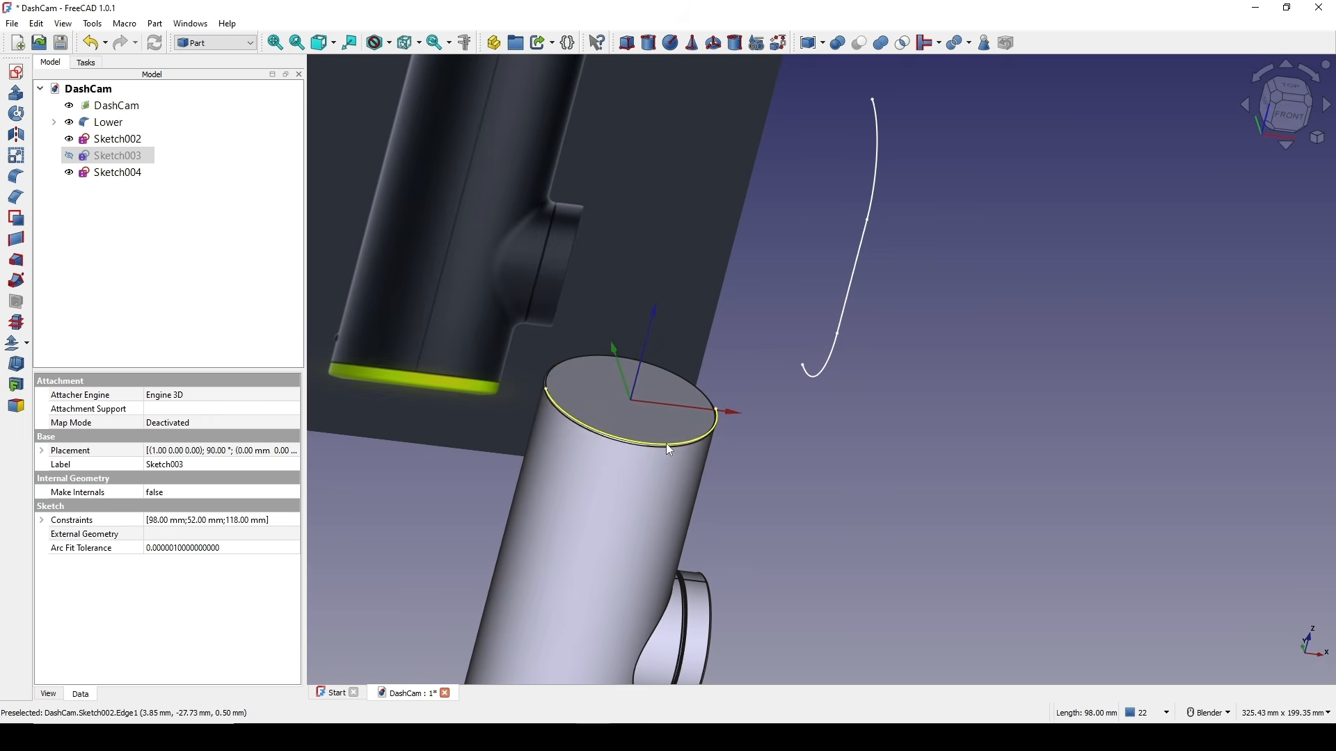
# - Examine the cylinder-top half circle and the front half slot against the reference image, ending in the front view
pyautogui.click(666, 444)
pyautogui.moveTo(666, 443)
pyautogui.mouseDown(button='middle')
pyautogui.moveTo(817, 397)
pyautogui.moveTo(784, 406)
pyautogui.mouseUp(button='middle')
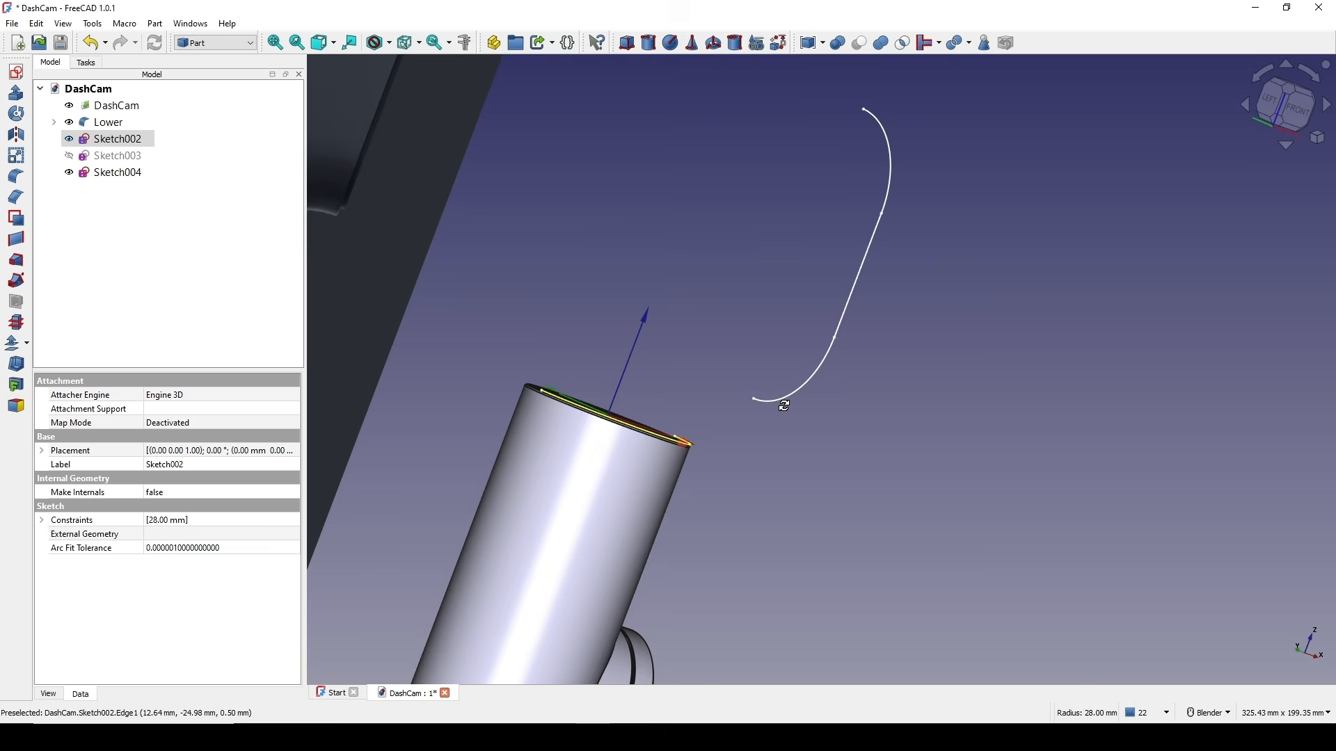
pyautogui.click(854, 292)
pyautogui.scroll(-2, 856, 291)
pyautogui.keyDown('shift'); pyautogui.moveTo(874, 252); pyautogui.dragTo(789, 384, button='middle'); pyautogui.keyUp('shift')
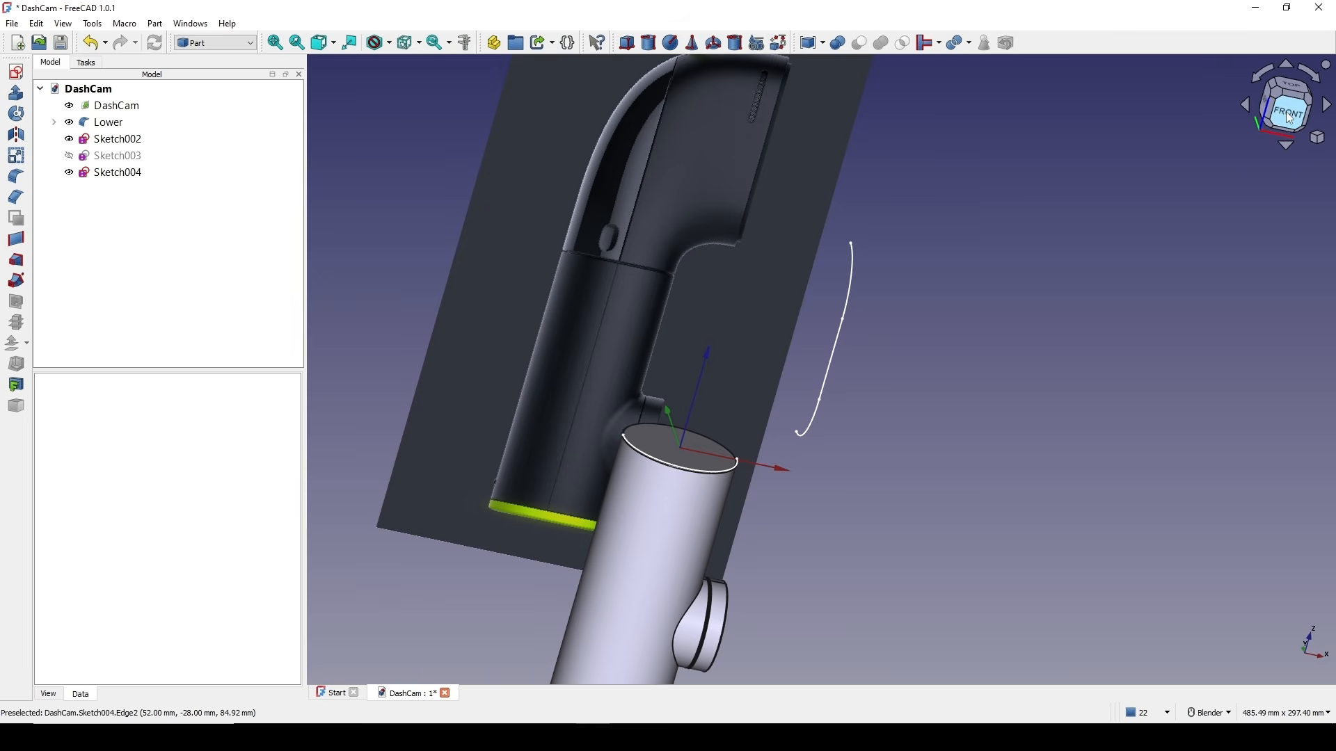
pyautogui.click(1283, 112)
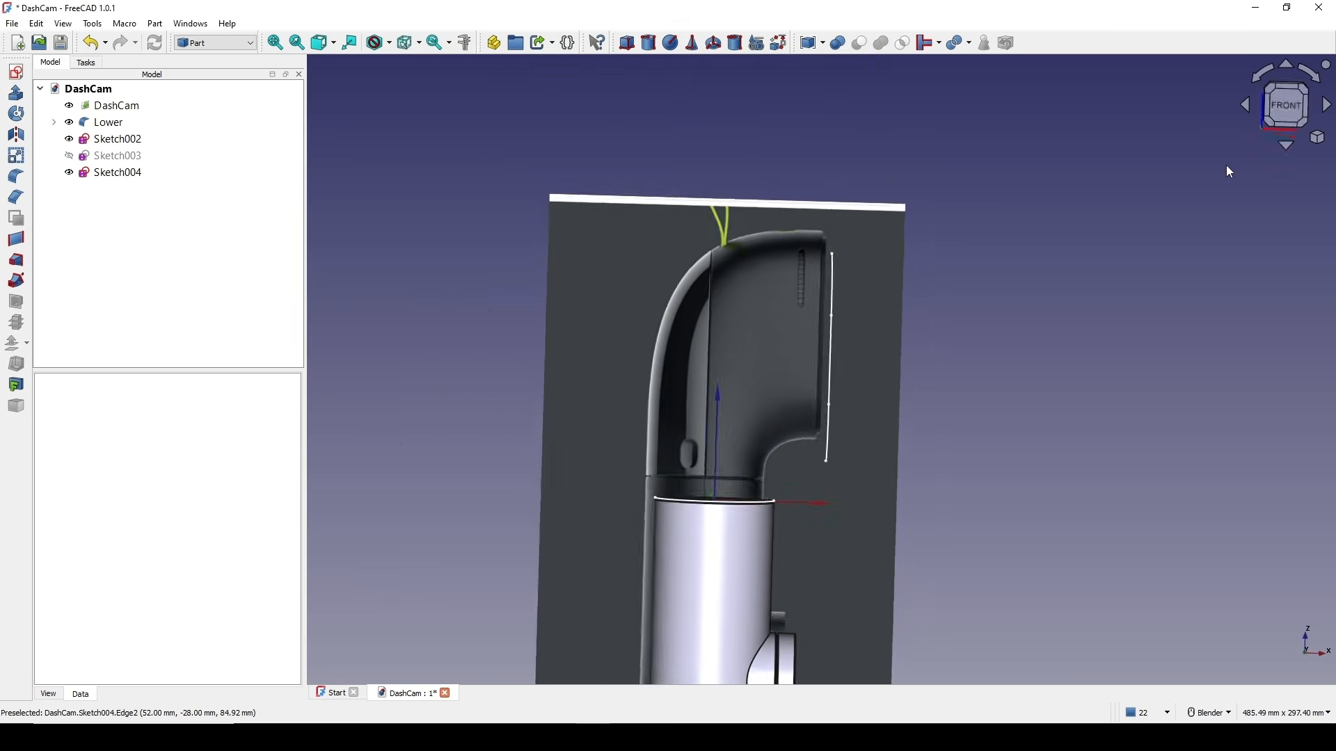
pyautogui.scroll(2, 943, 390)
pyautogui.keyDown('shift'); pyautogui.moveTo(831, 388); pyautogui.dragTo(886, 351, button='middle'); pyautogui.keyUp('shift')
pyautogui.scroll(1, 861, 412)
pyautogui.scroll(-1, 853, 429)
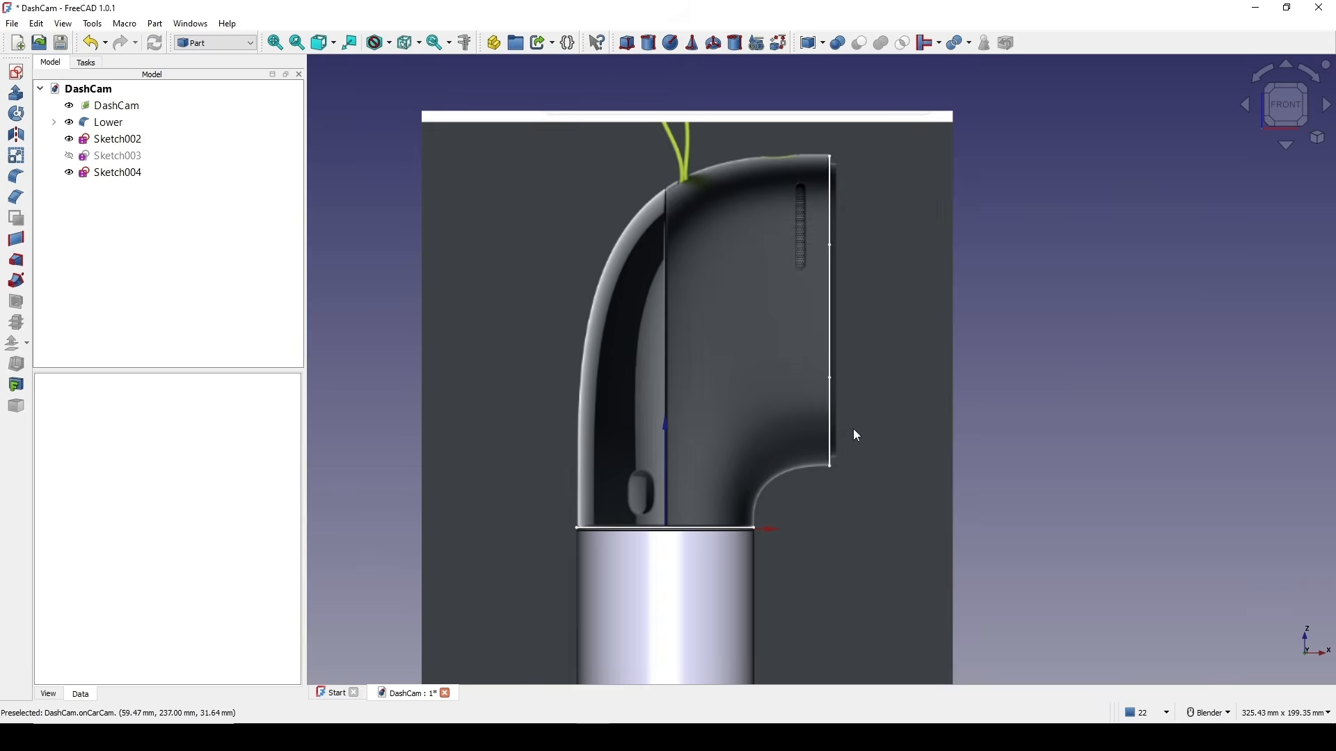
# - Trace the head's outer and inner outlines freehand in red on a screen capture, and discard the capture
pyautogui.press('Print')
pyautogui.moveTo(399, 63); pyautogui.dragTo(1001, 604)
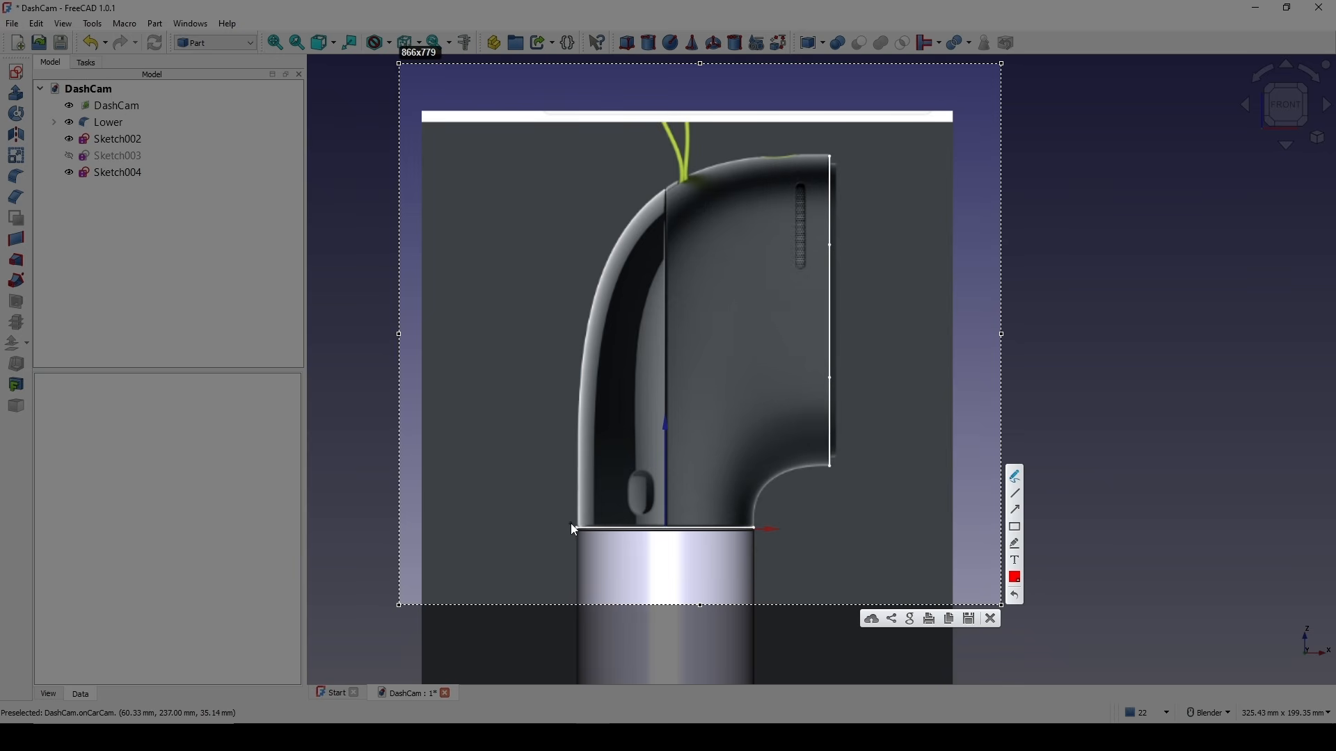
pyautogui.moveTo(573, 525); pyautogui.dragTo(573, 513)
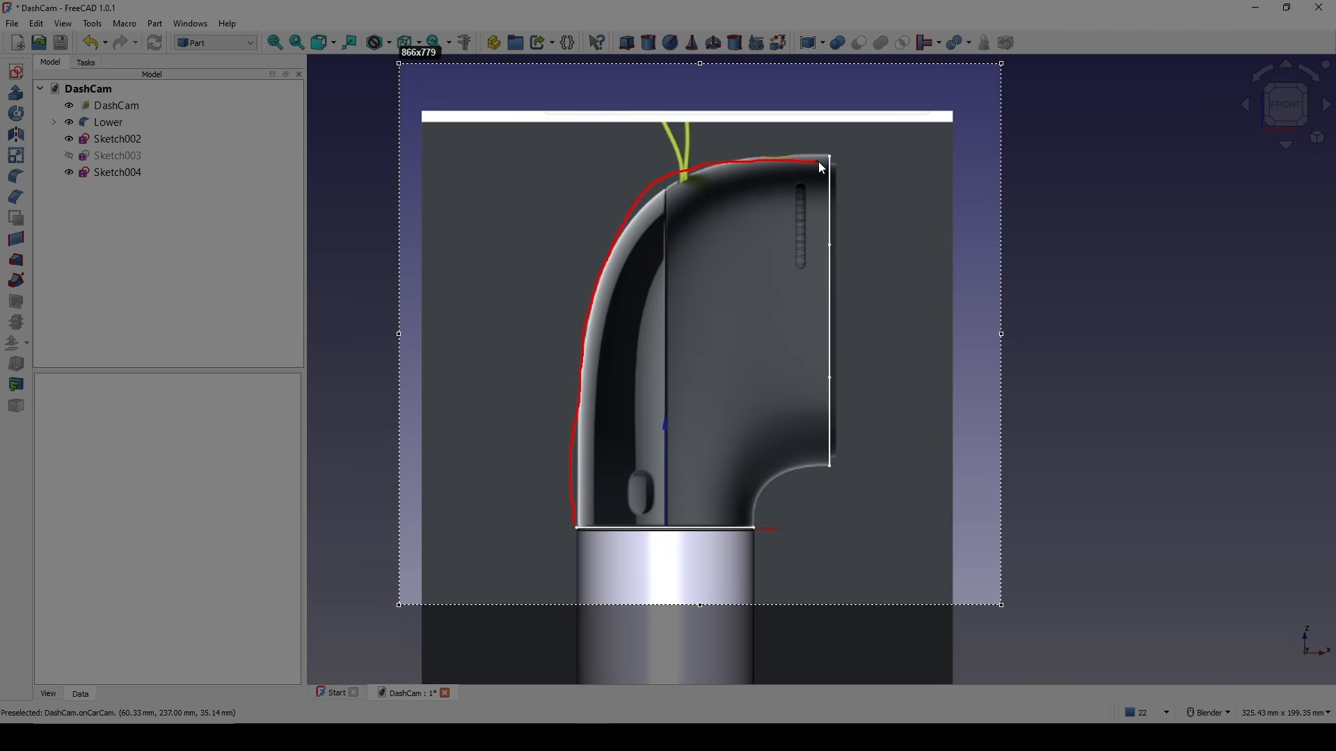
pyautogui.moveTo(831, 162); pyautogui.dragTo(831, 162)
pyautogui.moveTo(754, 529); pyautogui.dragTo(754, 510)
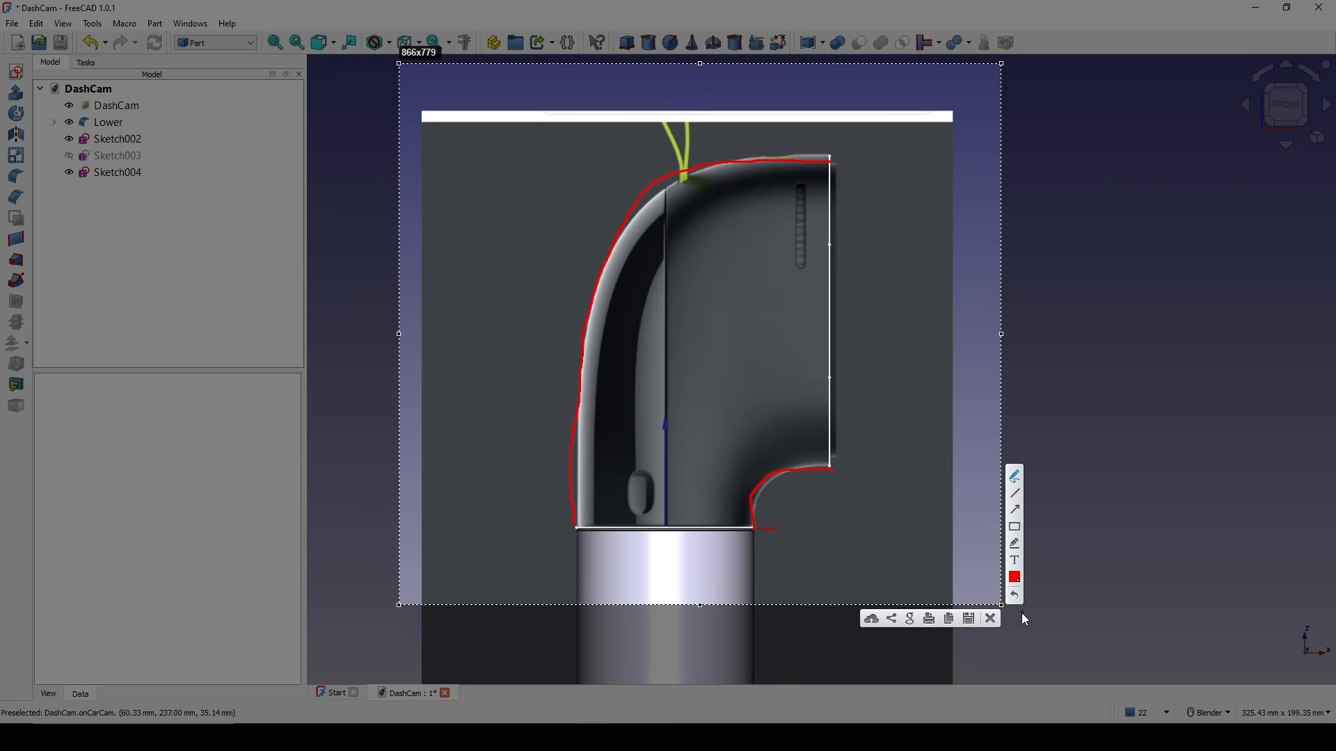
pyautogui.click(990, 619)
# - Create a new sketch on the XZ plane with a 0 mm offset
pyautogui.moveTo(888, 513); pyautogui.dragTo(962, 381, button='middle')
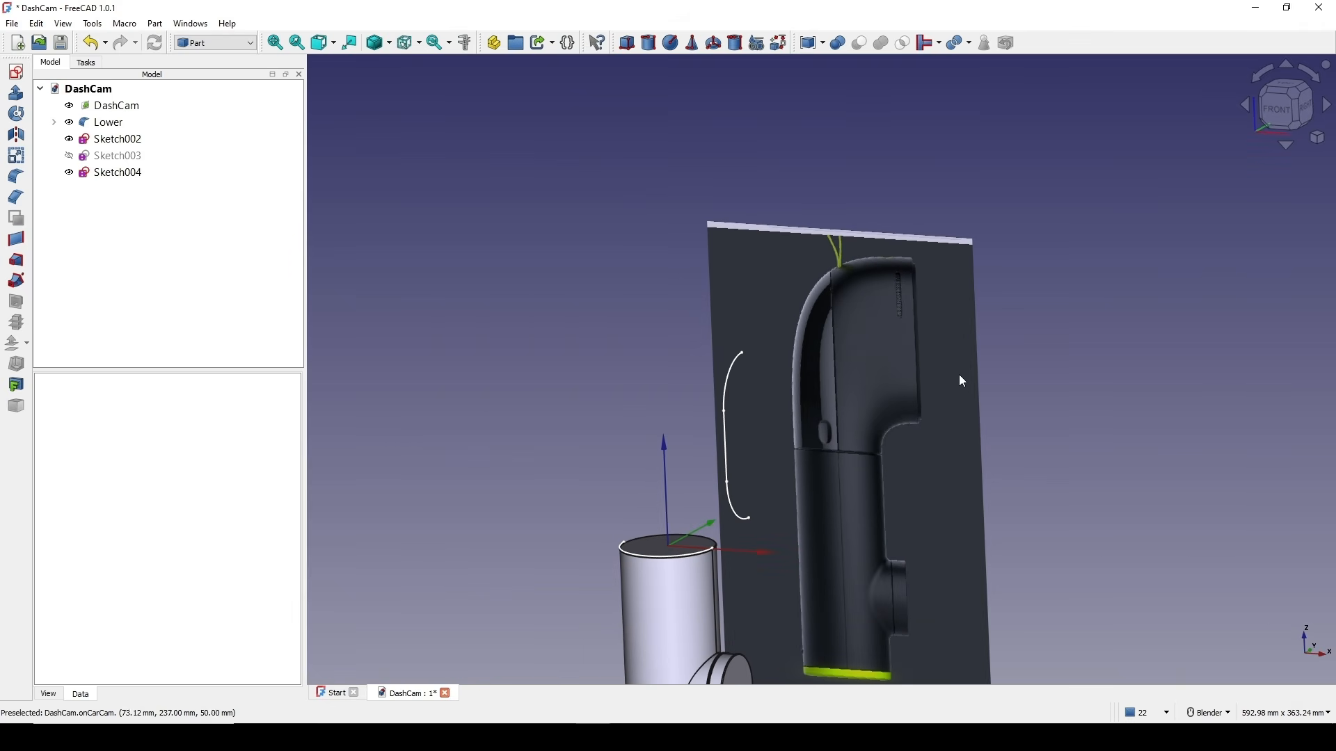
pyautogui.click(16, 72)
pyautogui.click(643, 346)
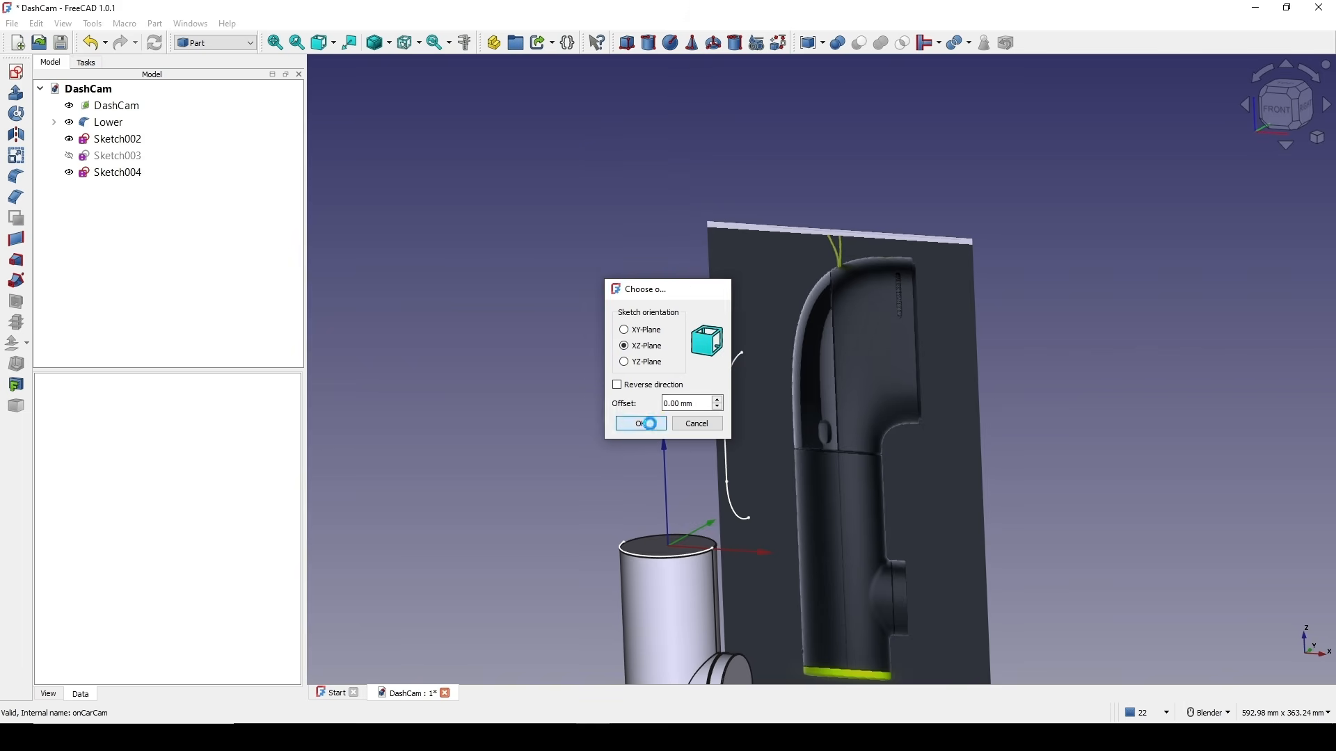
pyautogui.click(641, 422)
pyautogui.scroll(3, 841, 327)
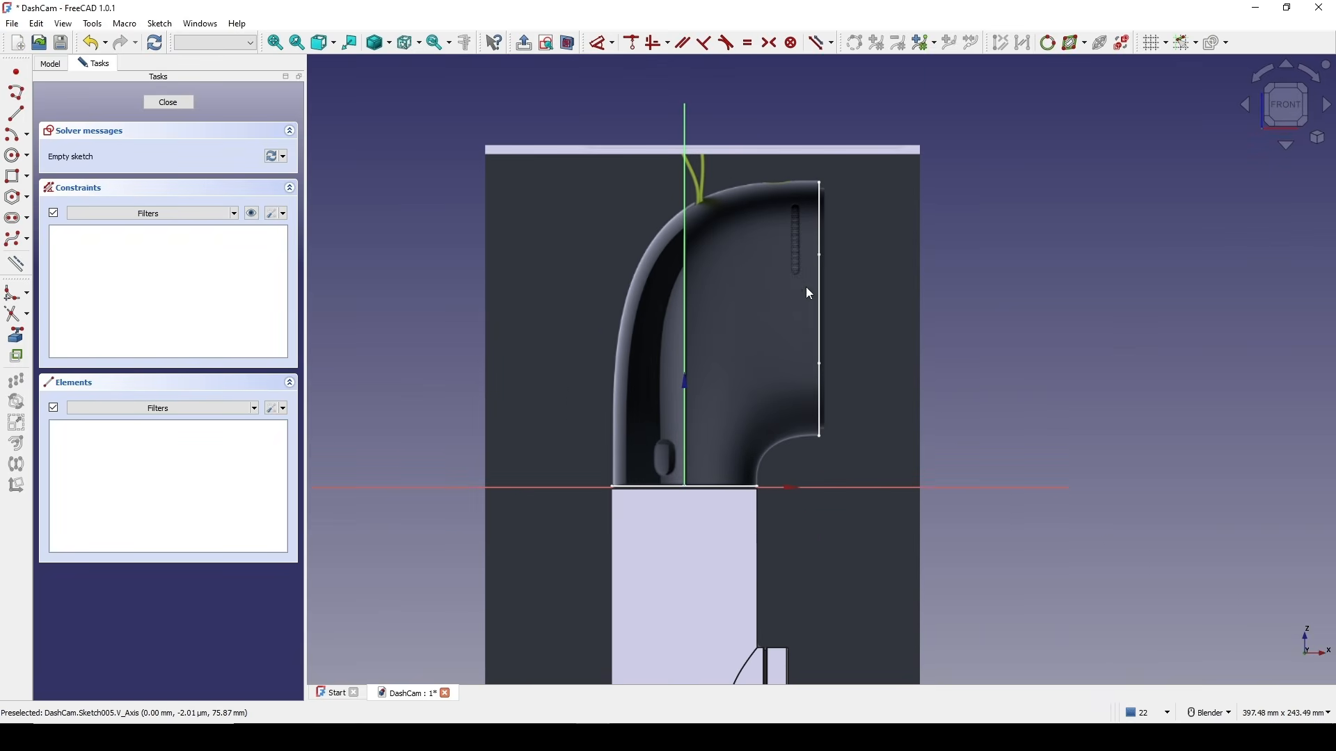
# - Project the half-circle profile at the top of the cylinder into the sketch as external geometry, undoing the first pick
pyautogui.click(12, 335)
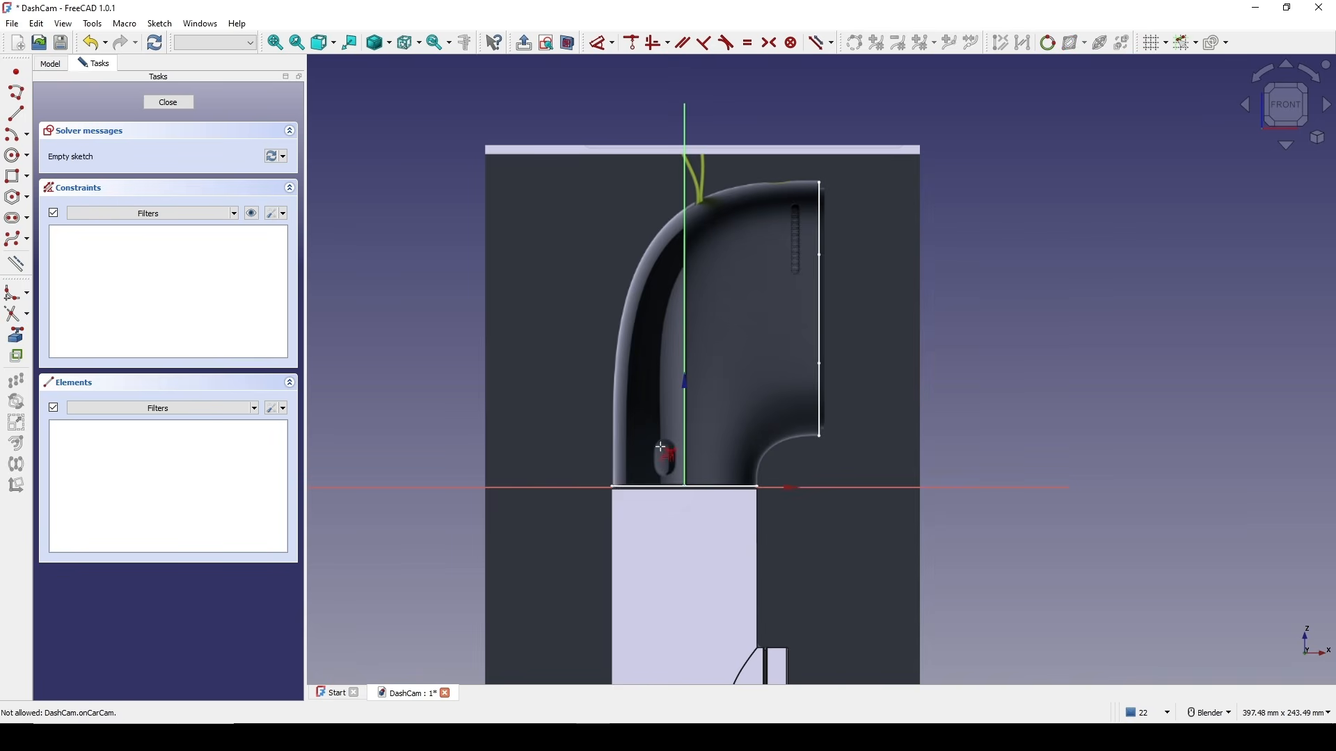
pyautogui.click(659, 487)
pyautogui.scroll(6, 660, 484)
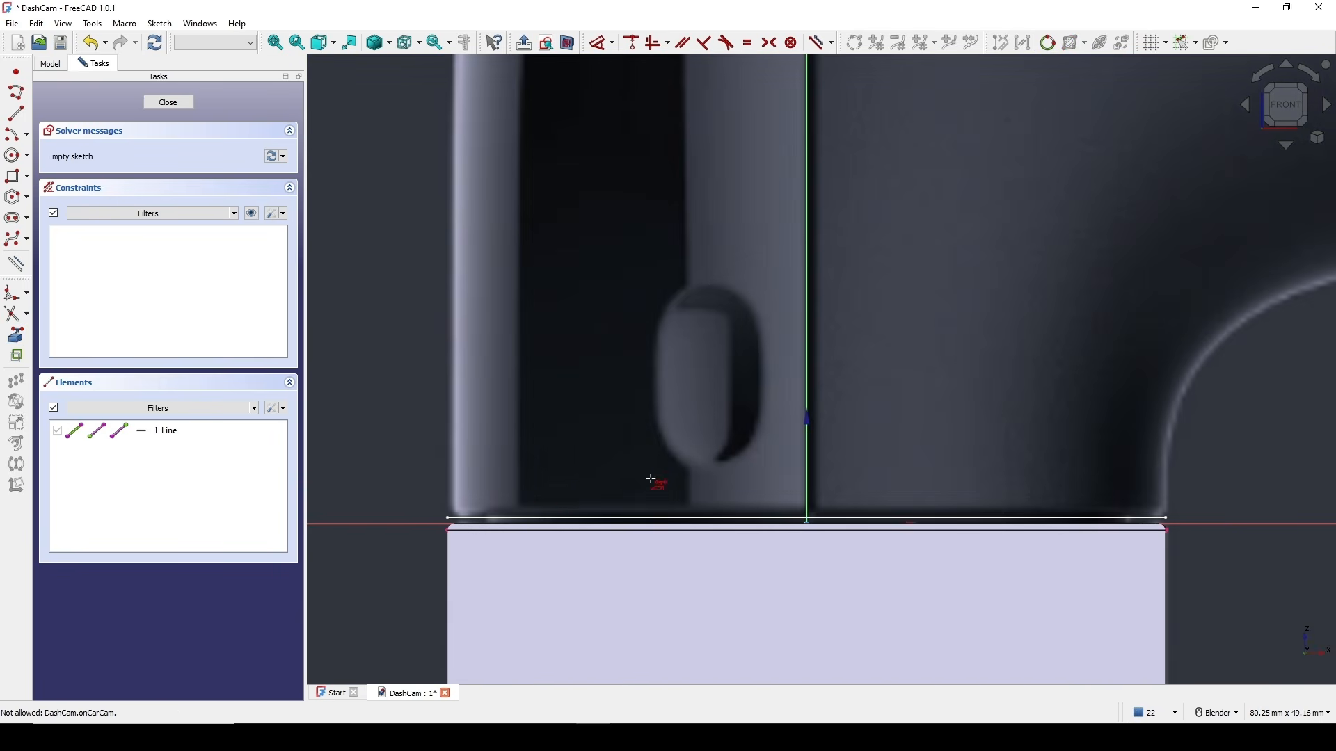
pyautogui.hotkey('ctrl', 'z')
pyautogui.click(626, 518)
pyautogui.scroll(-6, 626, 518)
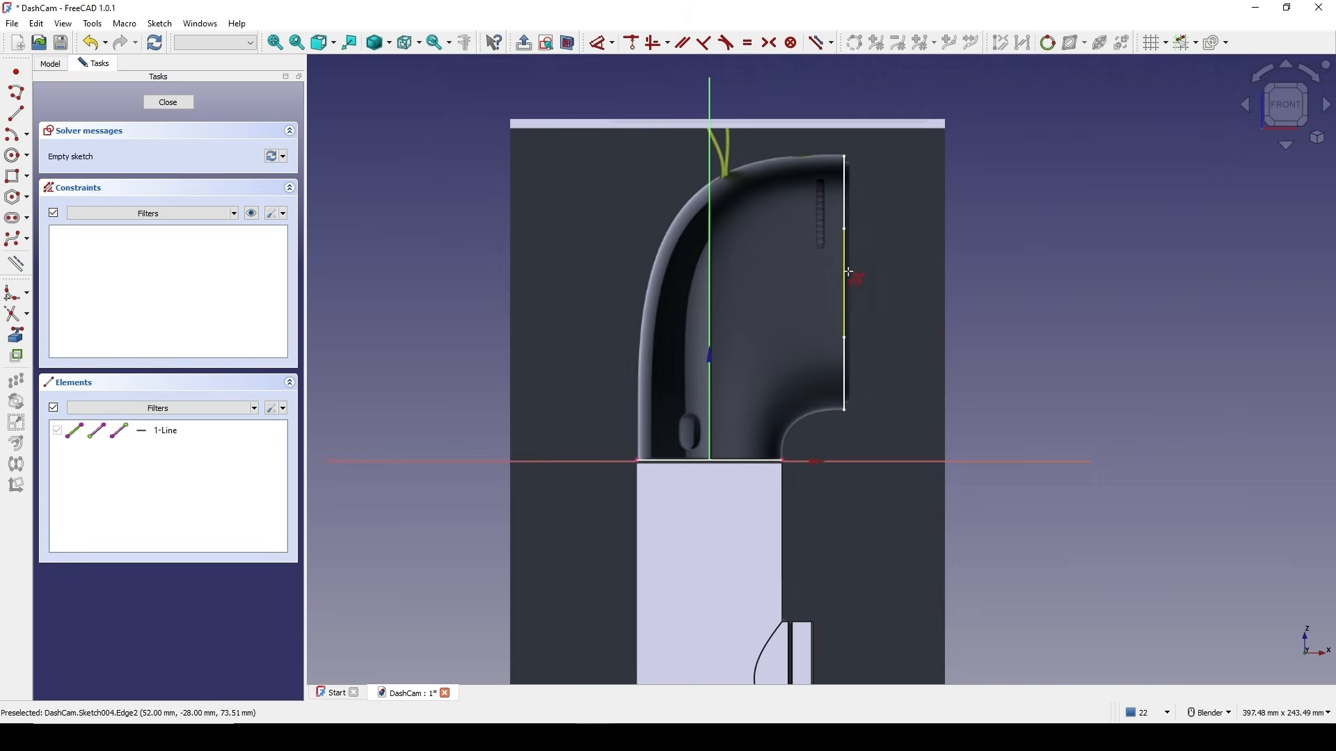
# - Project the front half slot's upper and lower arcs into the sketch as external geometry
pyautogui.click(849, 272)
pyautogui.scroll(1, 790, 254)
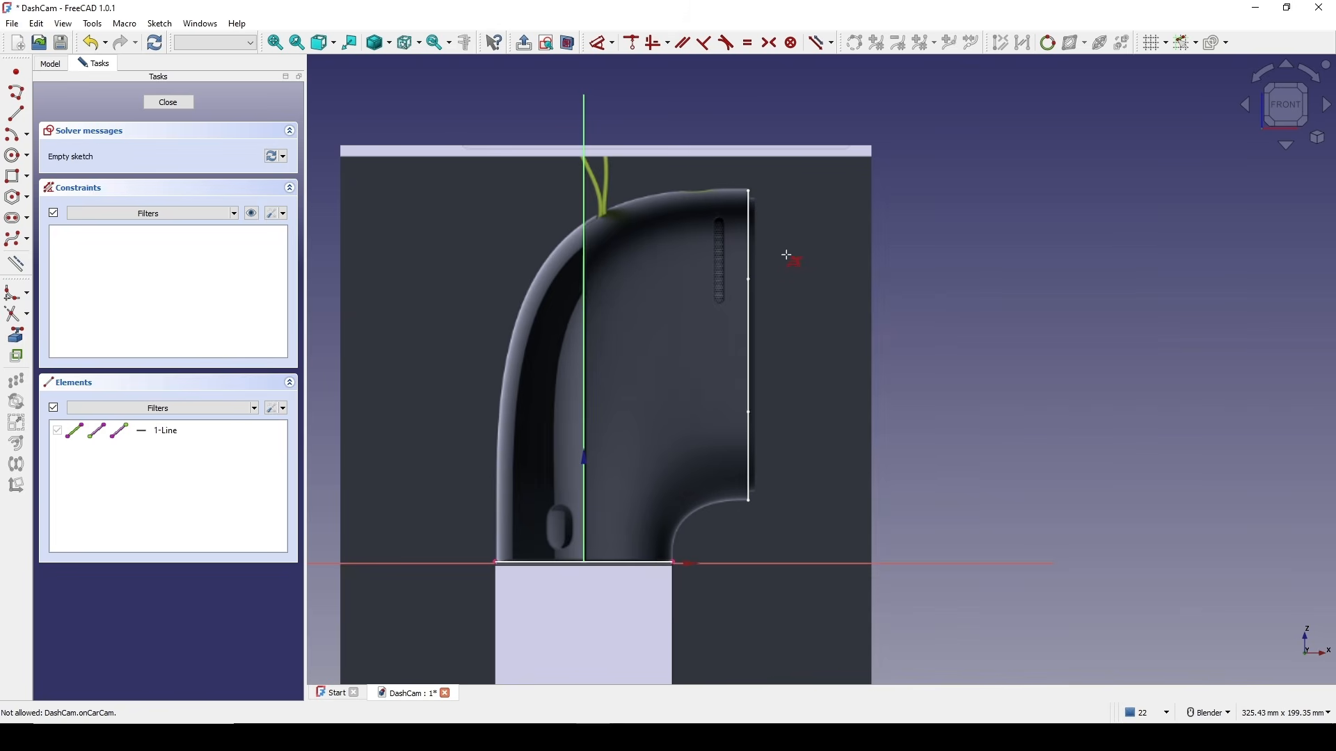
pyautogui.click(751, 477)
pyautogui.scroll(2, 849, 384)
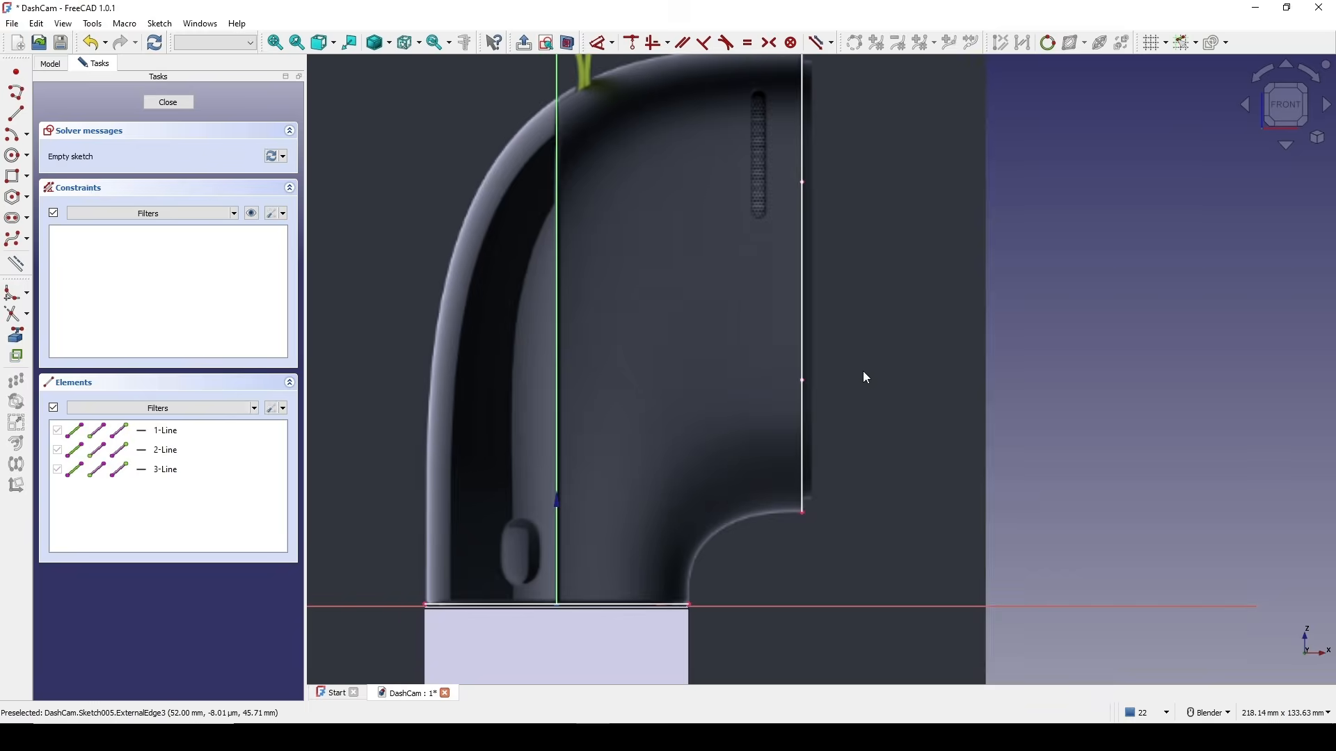
# - Draw a cubic B-spline with five control points along the head's outer outline, from the cylinder's rear top corner to the front opening's top corner
pyautogui.scroll(-2, 841, 323)
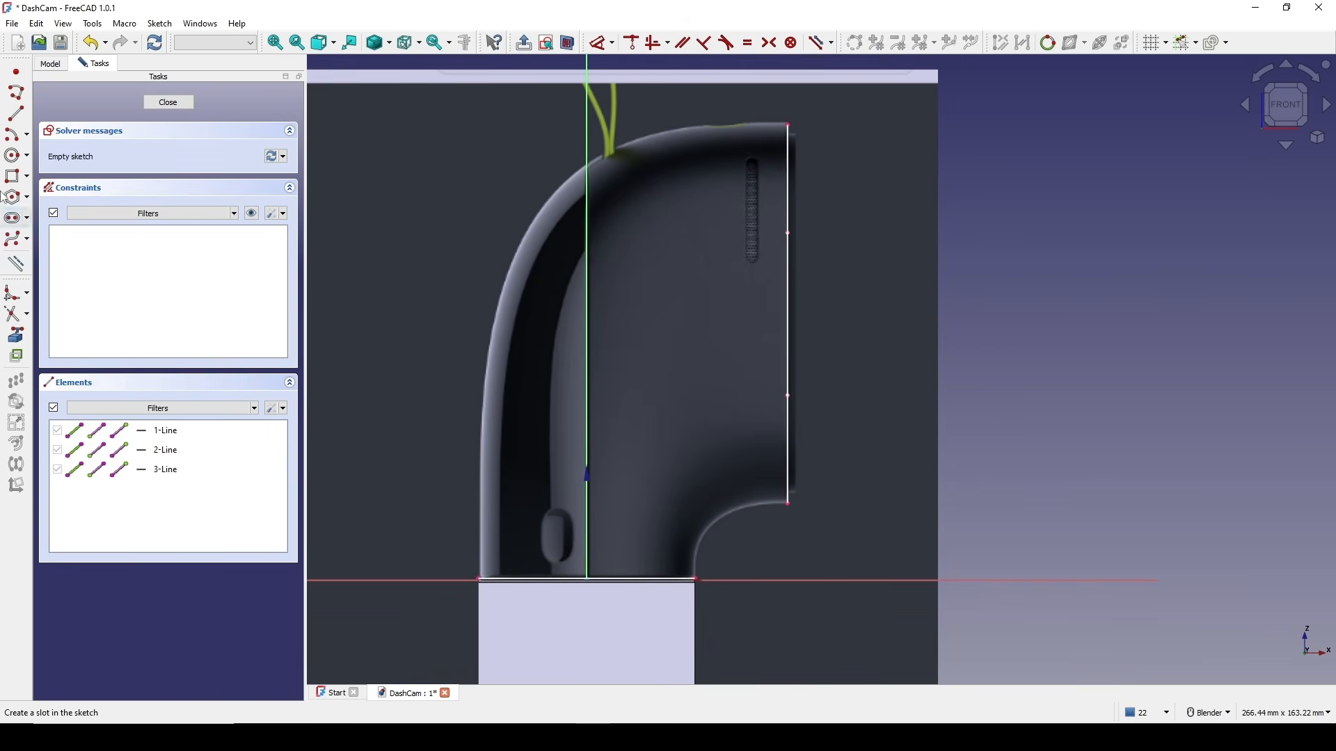
pyautogui.click(17, 240)
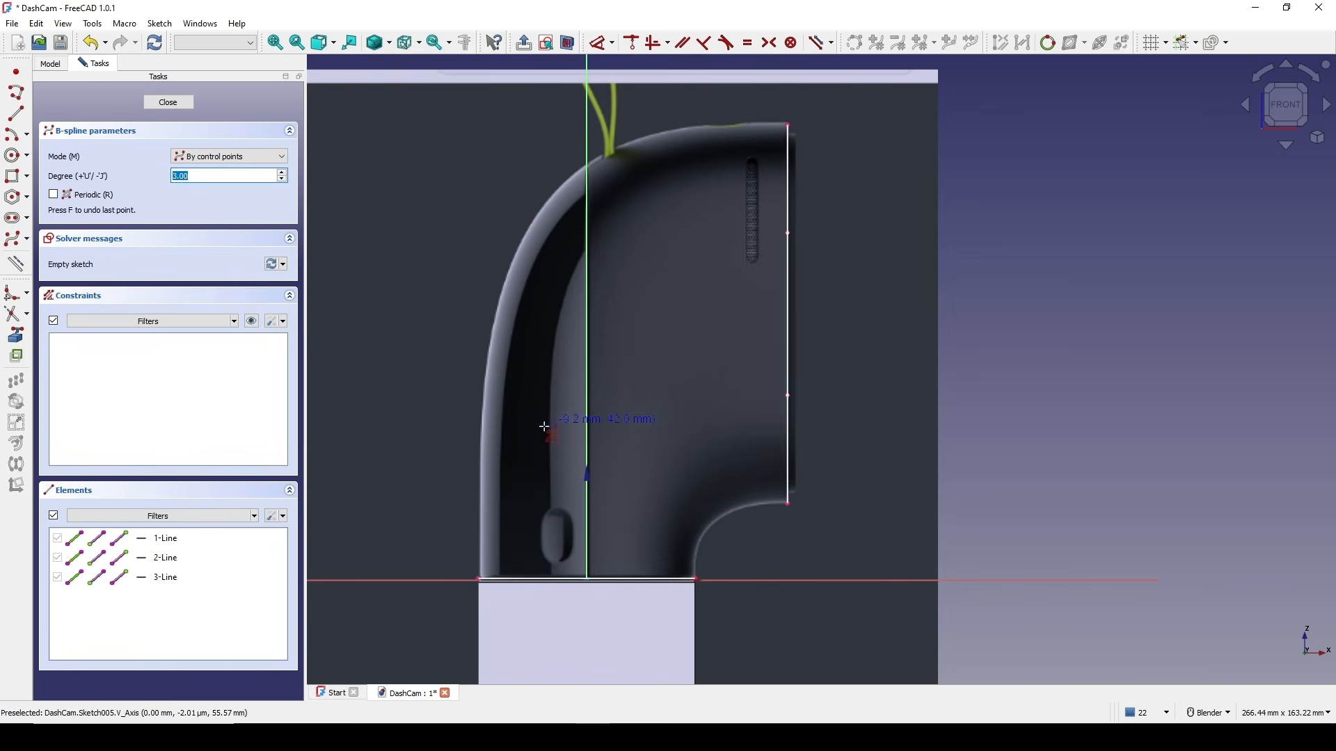
pyautogui.keyDown('shift'); pyautogui.moveTo(549, 420); pyautogui.dragTo(570, 373, button='middle'); pyautogui.keyUp('shift')
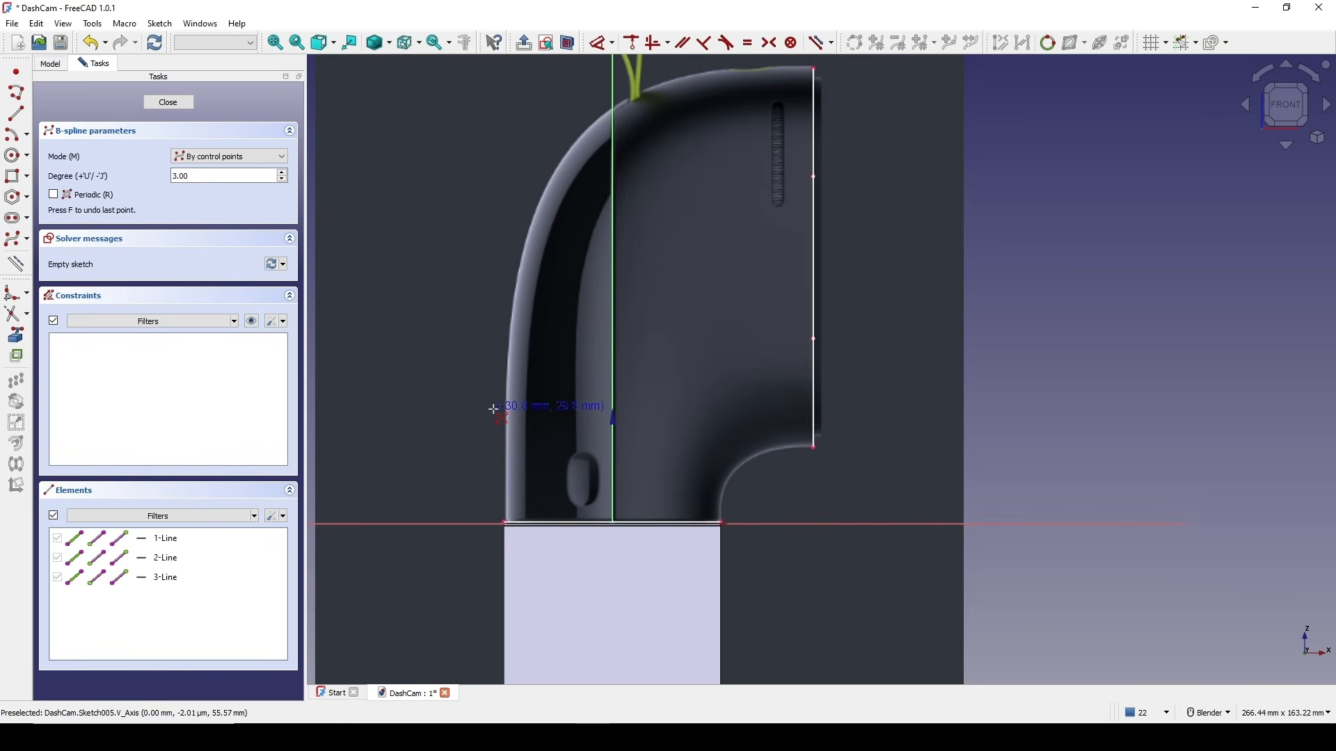
pyautogui.click(505, 521)
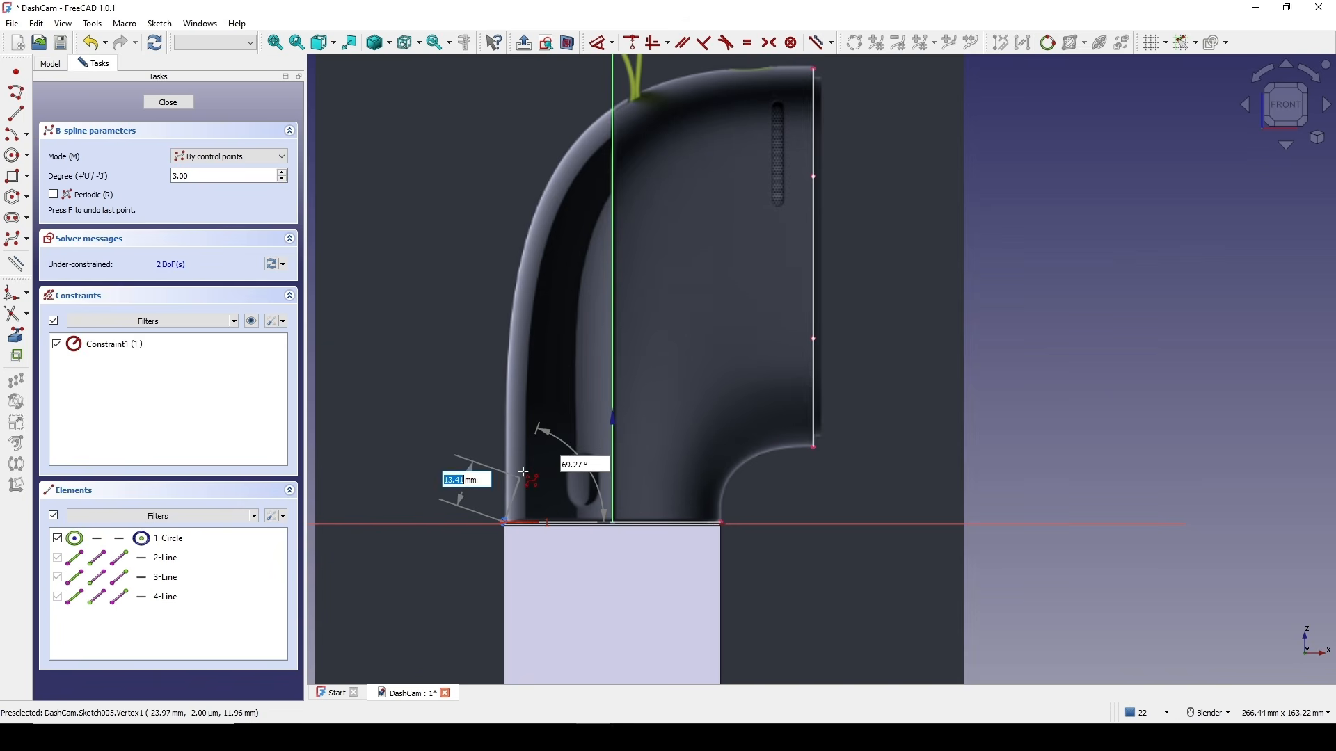
pyautogui.click(505, 432)
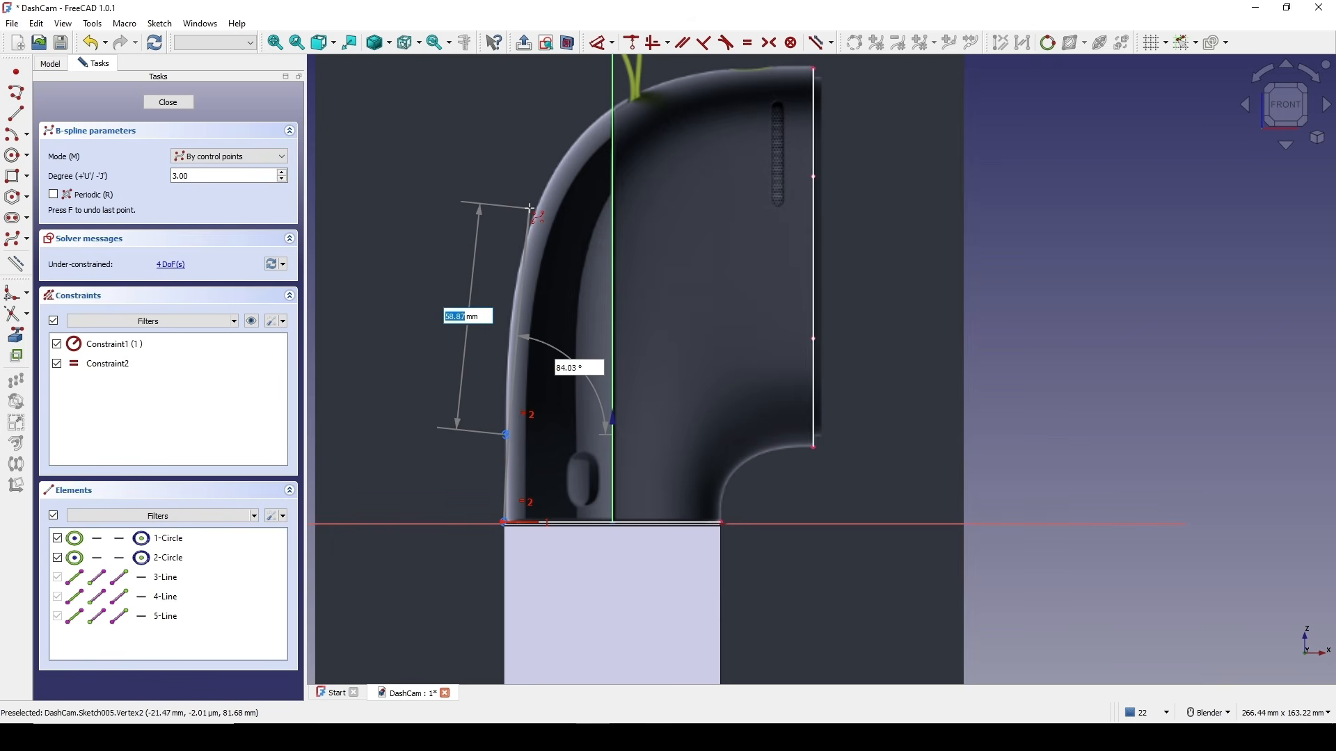
pyautogui.click(530, 208)
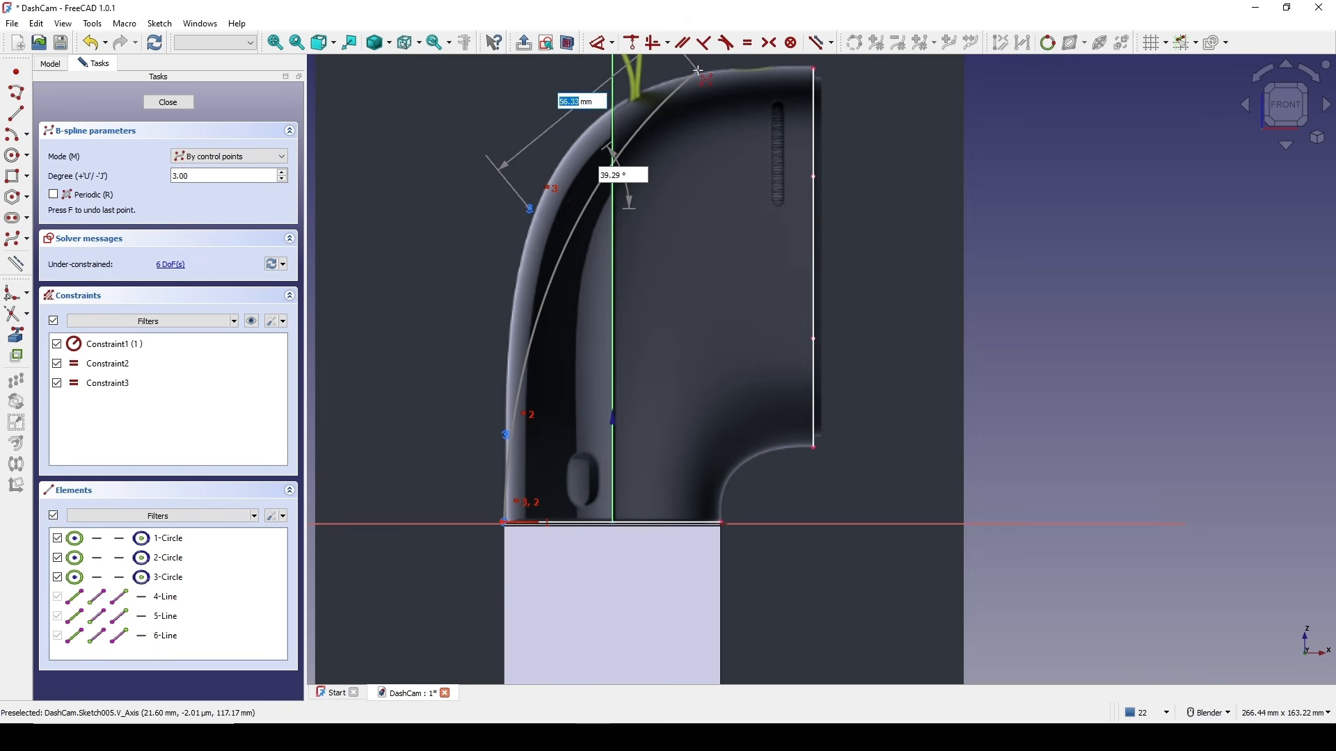
pyautogui.click(698, 70)
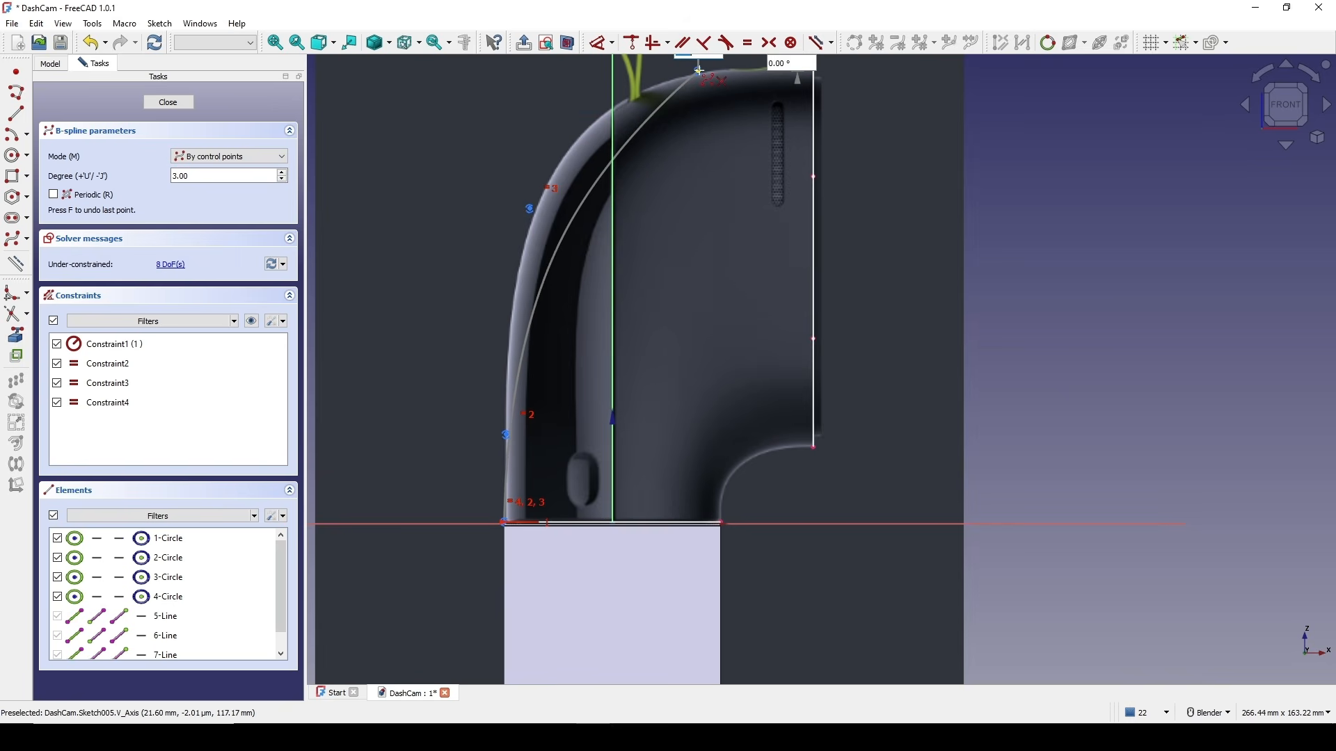
pyautogui.click(812, 69)
pyautogui.rightClick(883, 87)
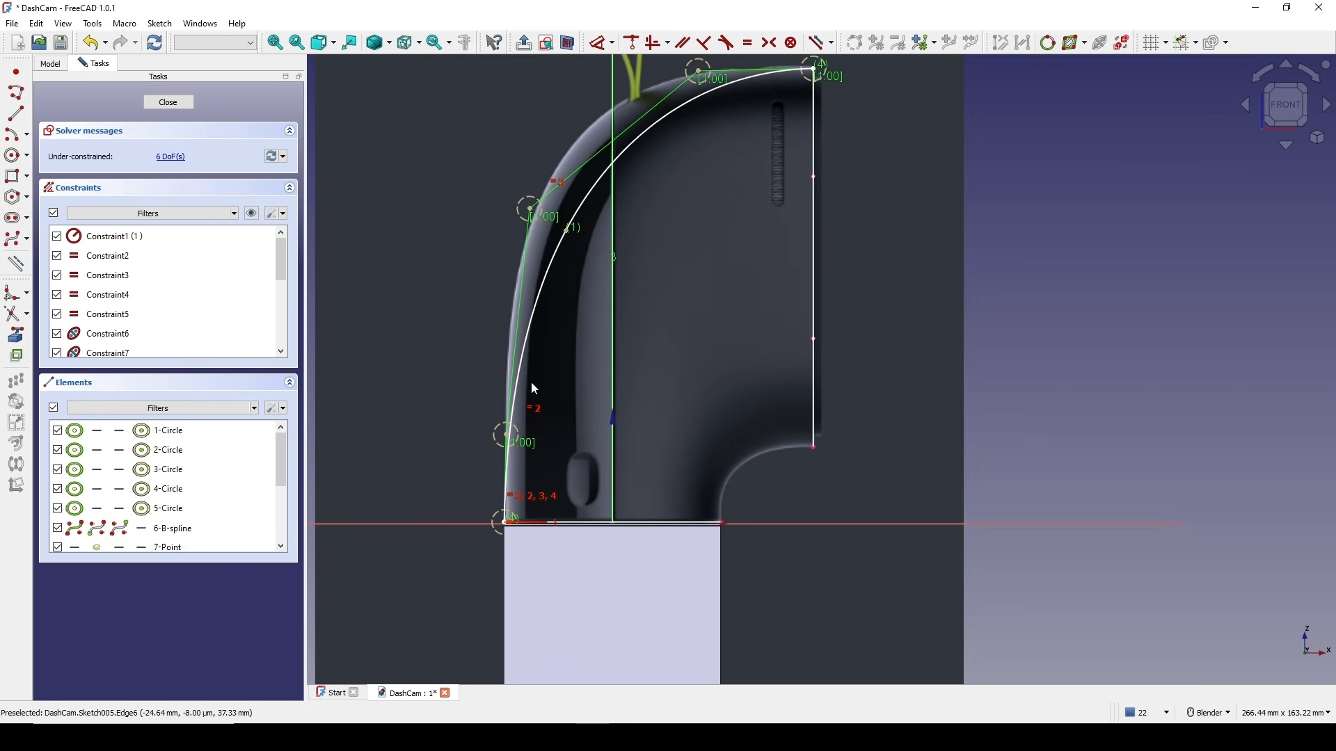
# - Pull the spline's third control point outward, and constrain the second control point vertically in line with the spline's start point
pyautogui.keyDown('shift'); pyautogui.moveTo(722, 122); pyautogui.dragTo(694, 154, button='middle'); pyautogui.keyUp('shift')
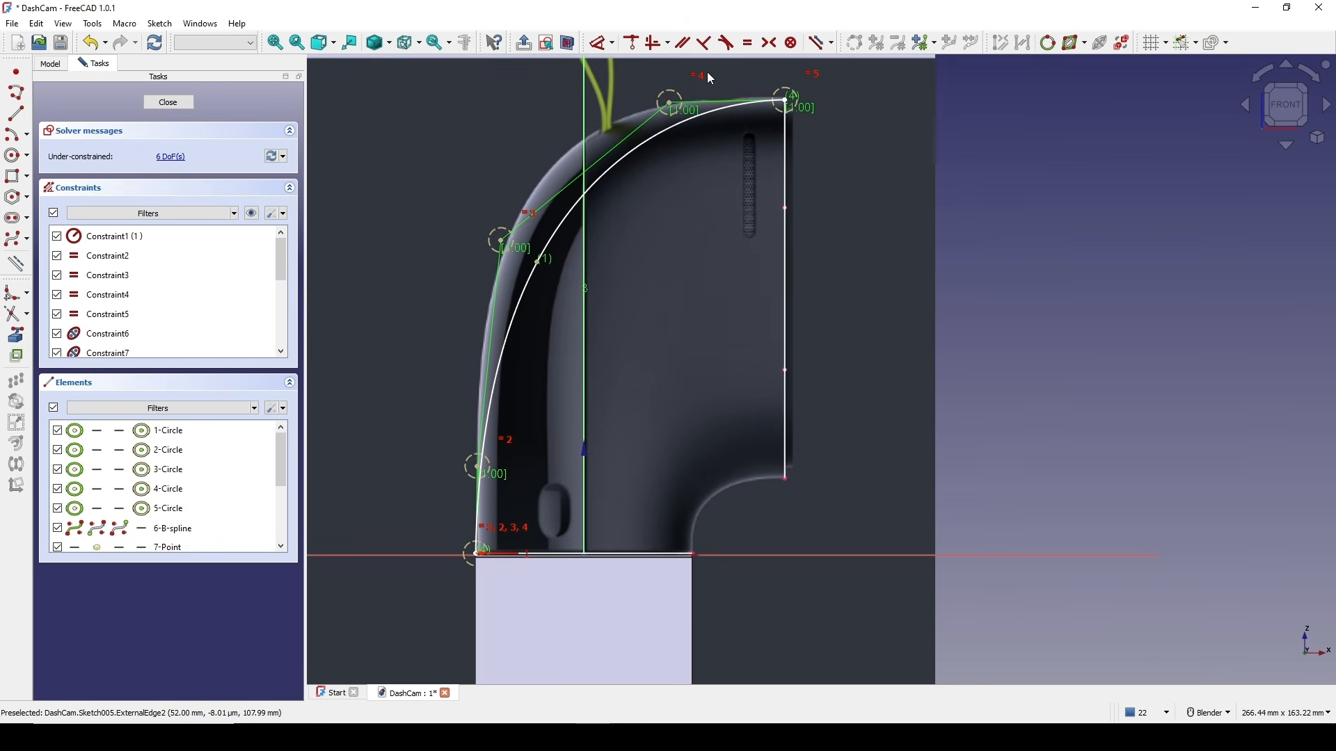
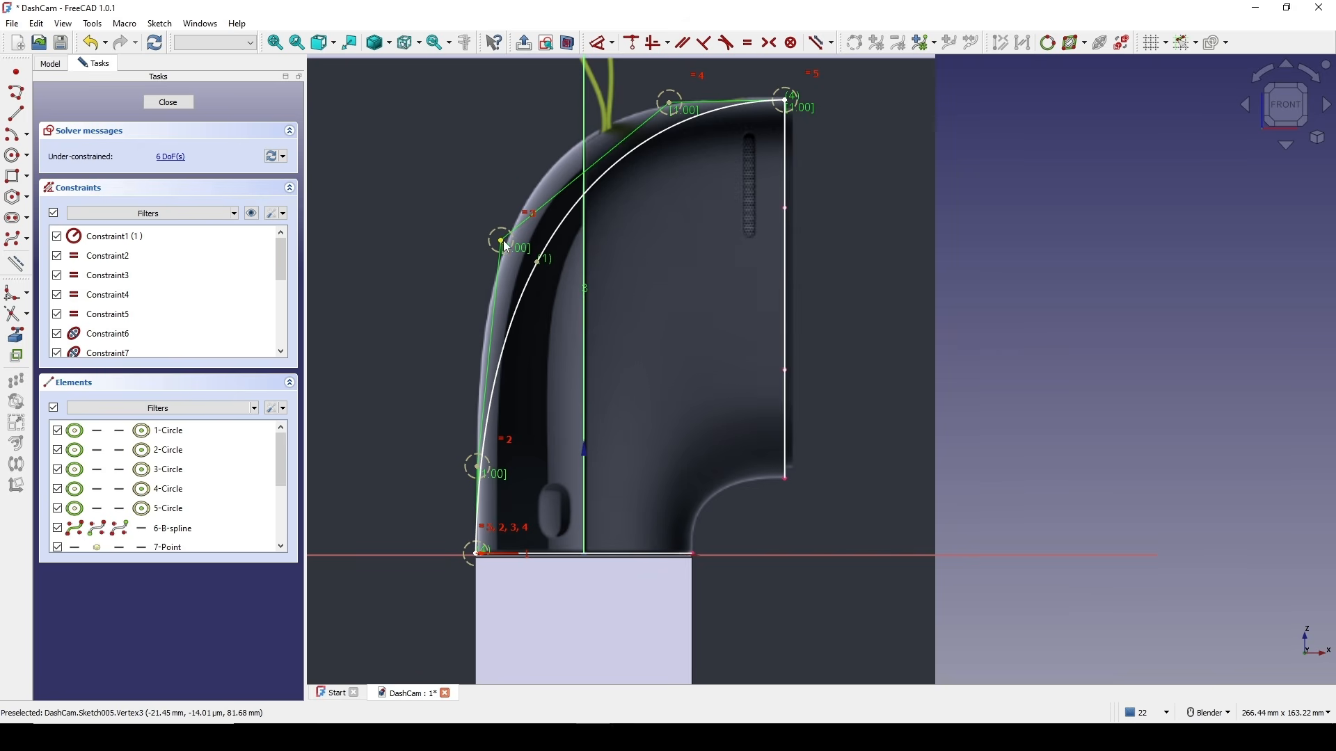
pyautogui.moveTo(501, 241); pyautogui.dragTo(486, 219)
pyautogui.keyDown('shift'); pyautogui.moveTo(553, 318); pyautogui.dragTo(577, 264, button='middle'); pyautogui.keyUp('shift')
pyautogui.scroll(1, 562, 377)
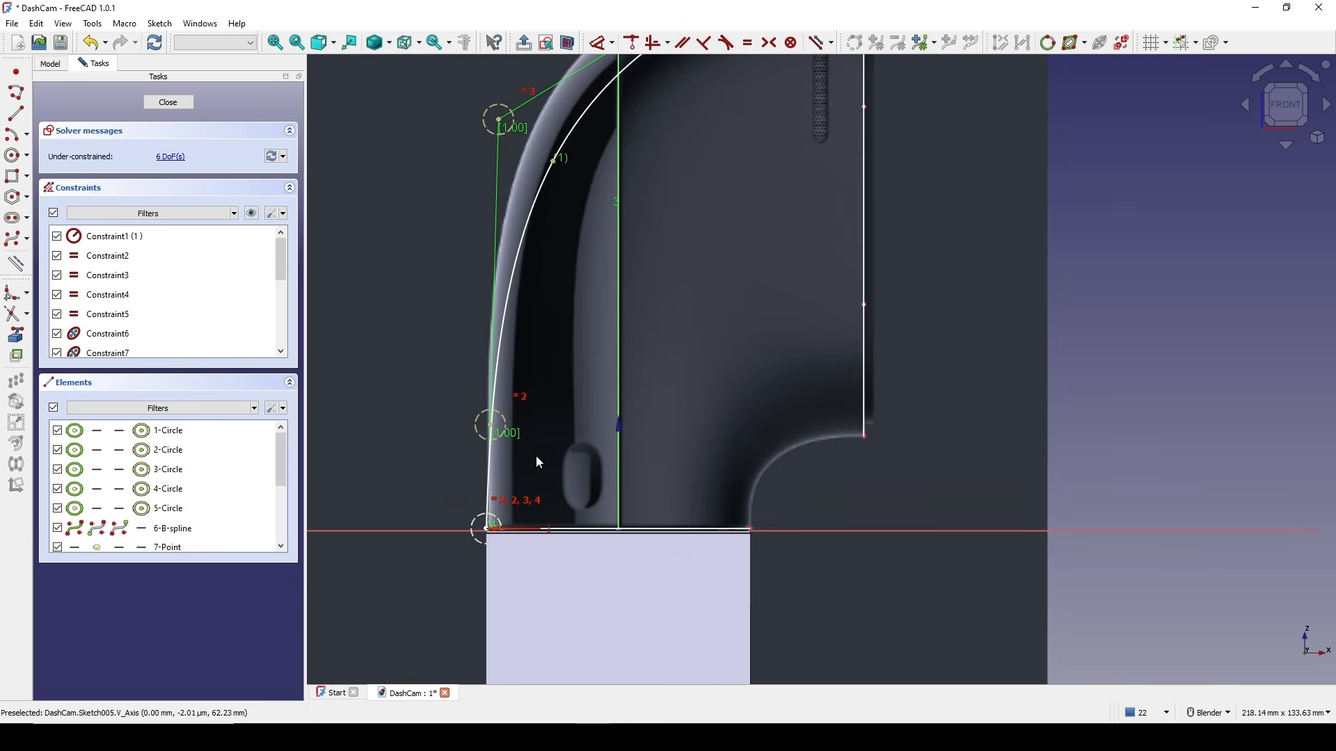
pyautogui.click(491, 427)
pyautogui.click(491, 533)
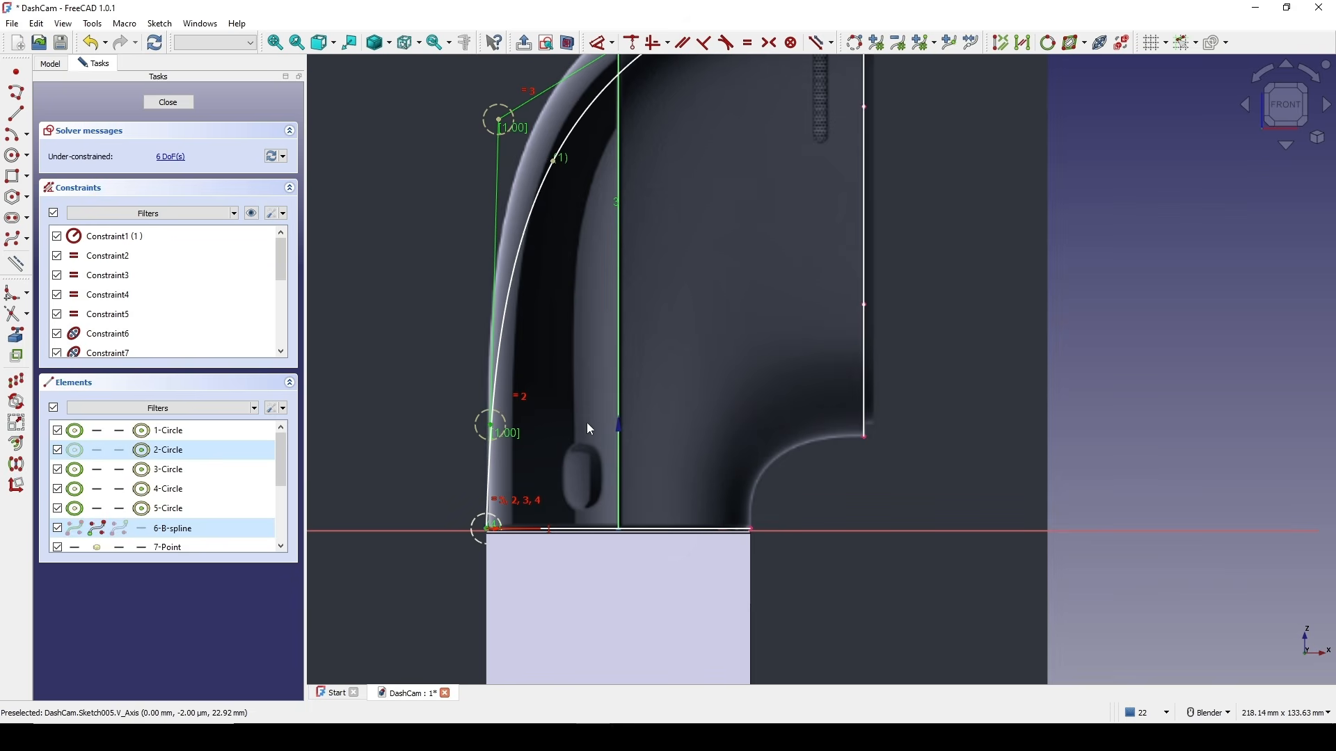
pyautogui.press('v')
# - Constrain the spline's fourth control point horizontally in line with its end point at the front opening
pyautogui.scroll(-2, 578, 418)
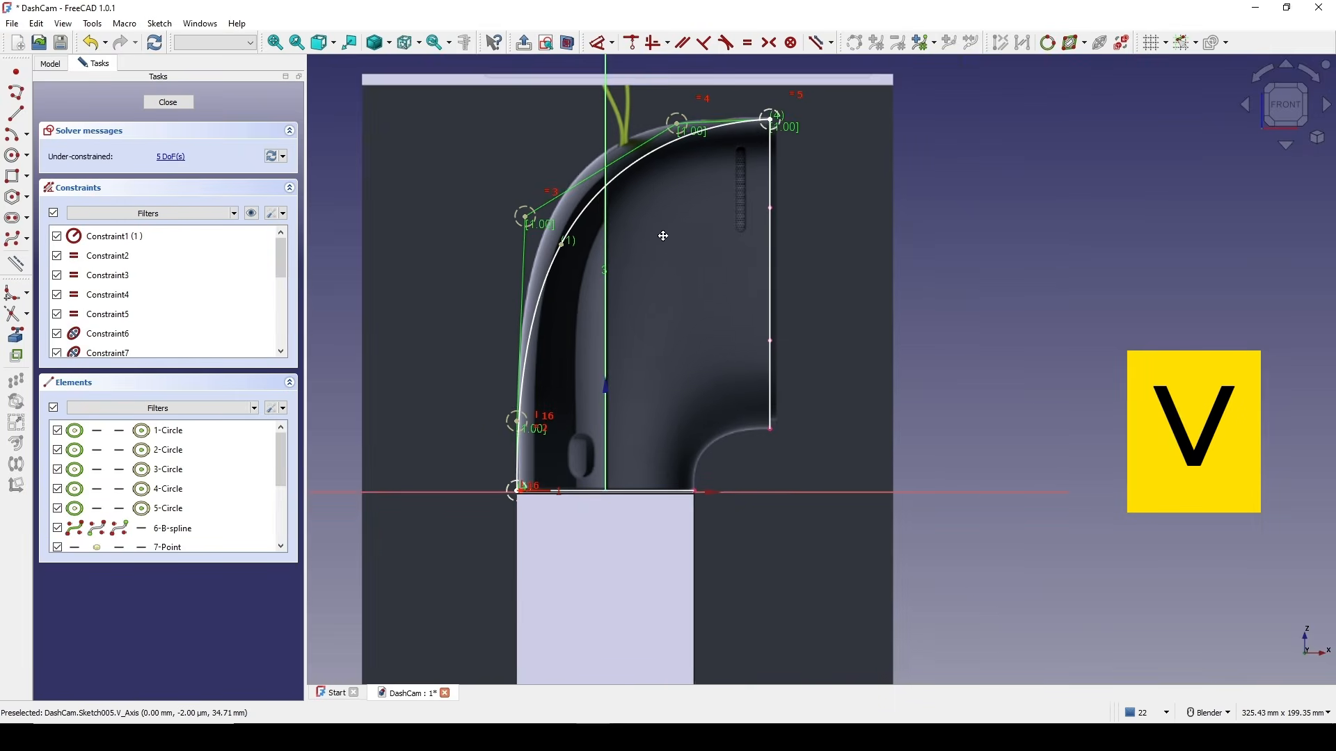
pyautogui.scroll(3, 595, 238)
pyautogui.click(605, 193)
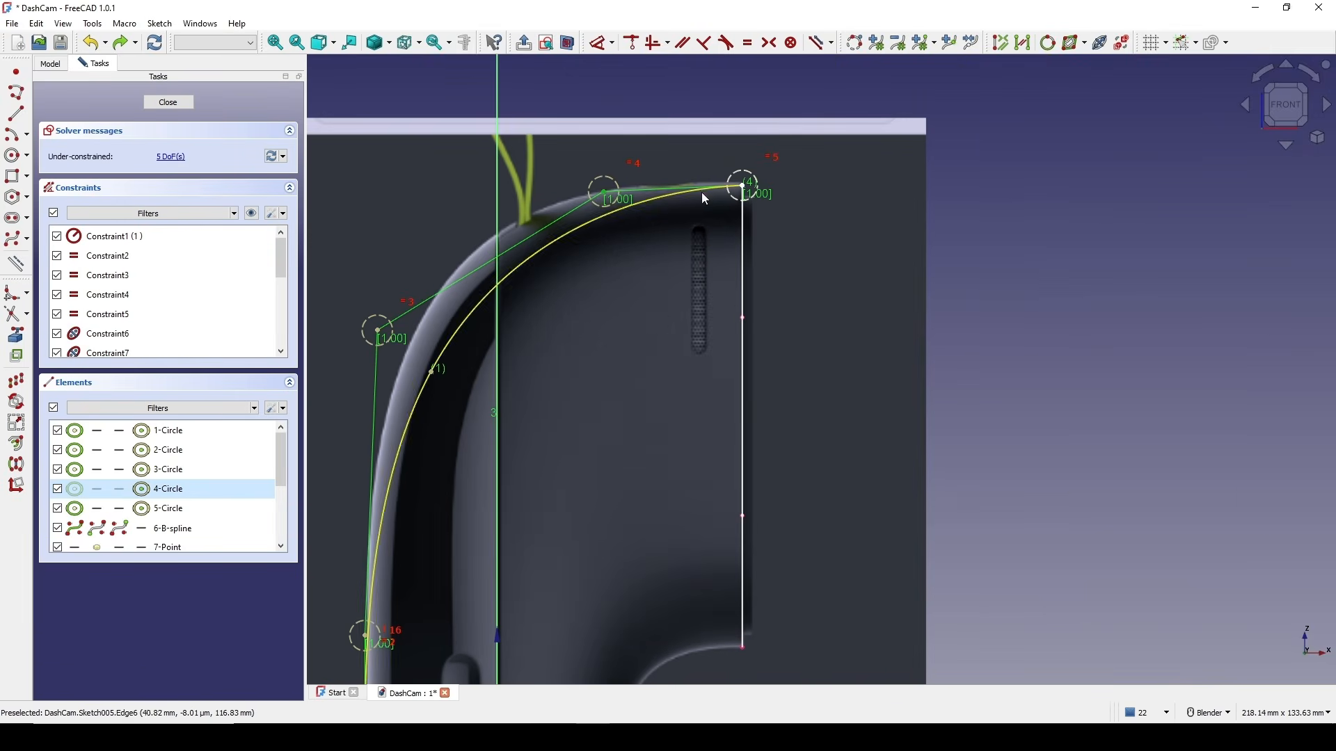
pyautogui.click(749, 192)
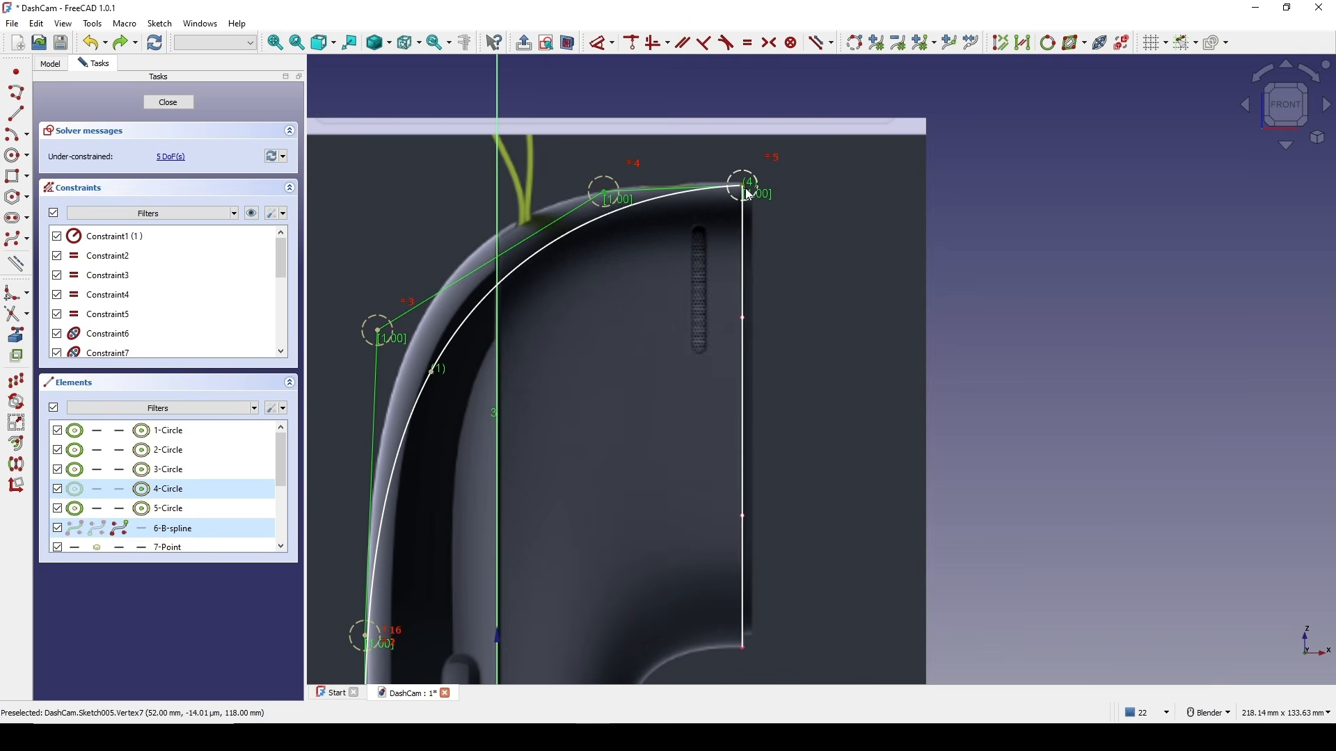
pyautogui.press('h')
pyautogui.scroll(-2, 703, 227)
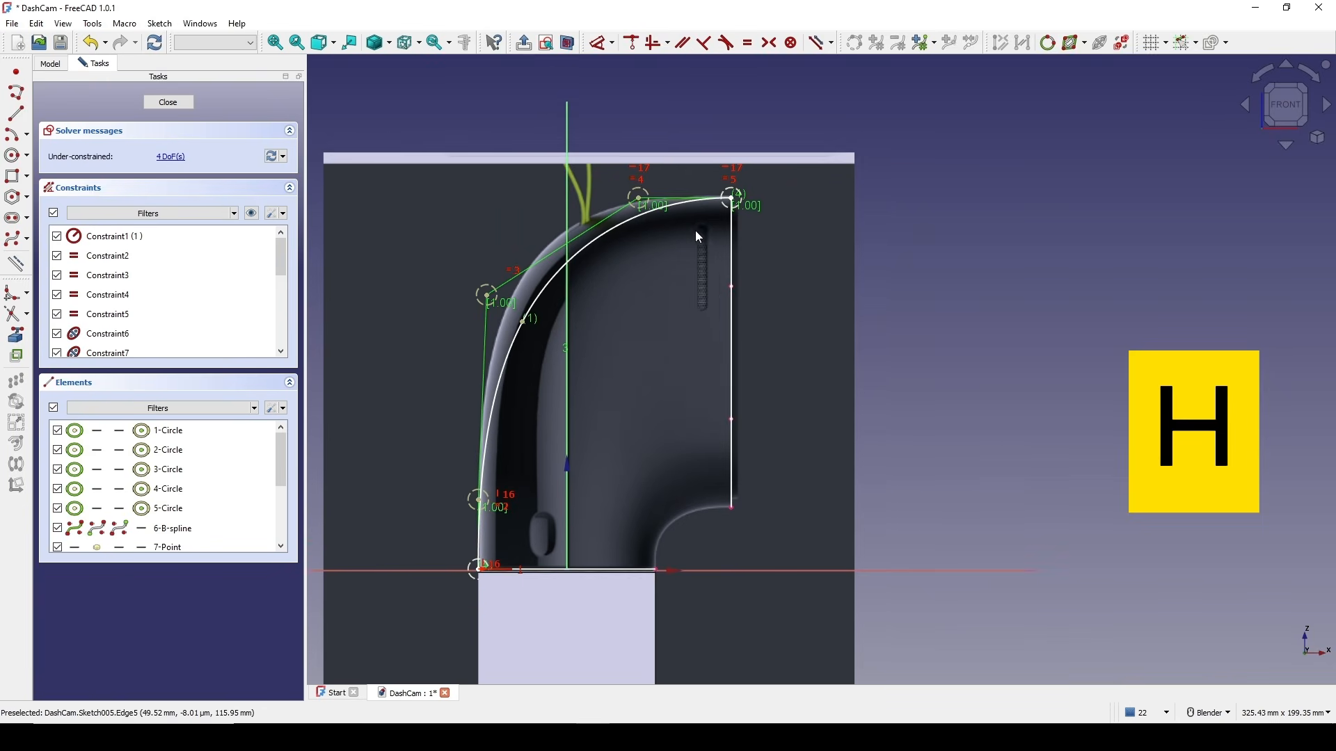
# - Reposition the spline's third, fourth and second control points so the curve follows the head's outer outline in the reference image
pyautogui.keyDown('shift'); pyautogui.moveTo(639, 217); pyautogui.dragTo(644, 177, button='middle'); pyautogui.keyUp('shift')
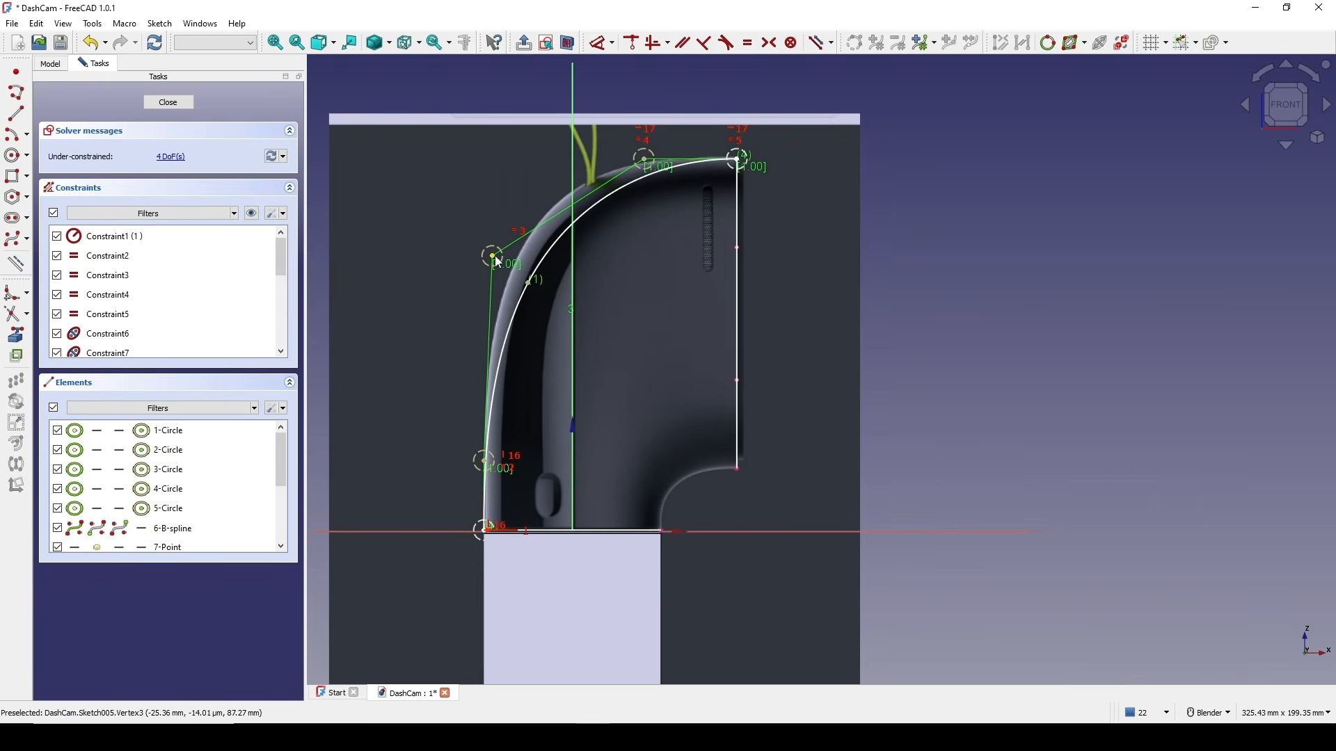
pyautogui.moveTo(494, 260); pyautogui.dragTo(468, 216)
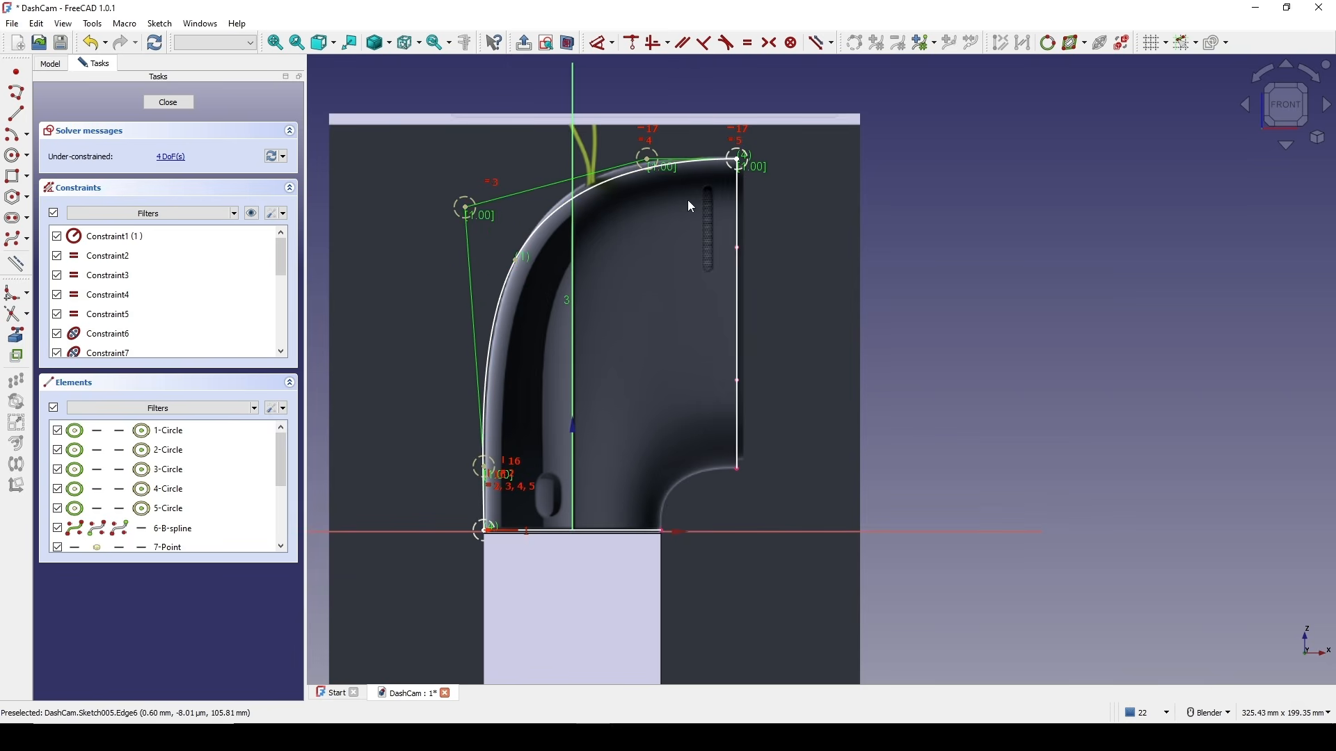
pyautogui.moveTo(650, 162); pyautogui.dragTo(628, 160)
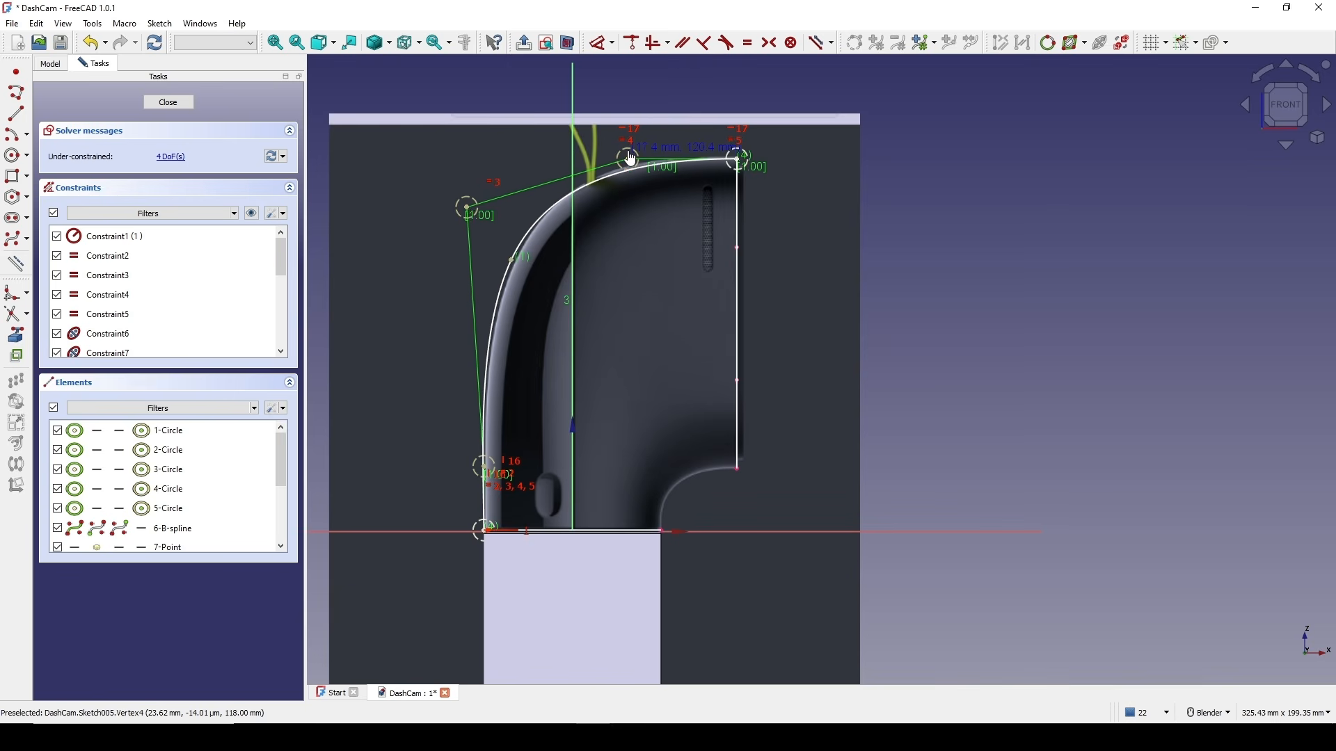
pyautogui.keyDown('shift'); pyautogui.moveTo(530, 434); pyautogui.dragTo(528, 380, button='middle'); pyautogui.keyUp('shift')
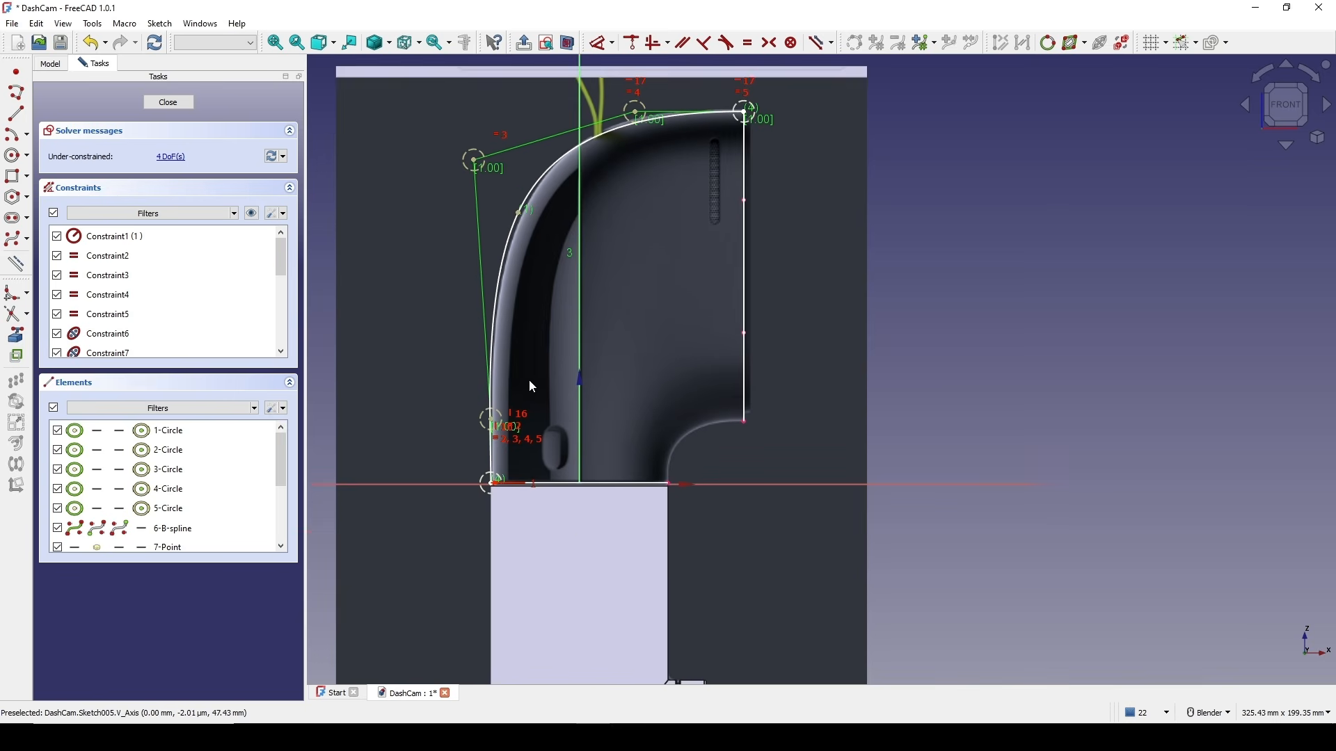
pyautogui.moveTo(491, 418); pyautogui.dragTo(494, 408)
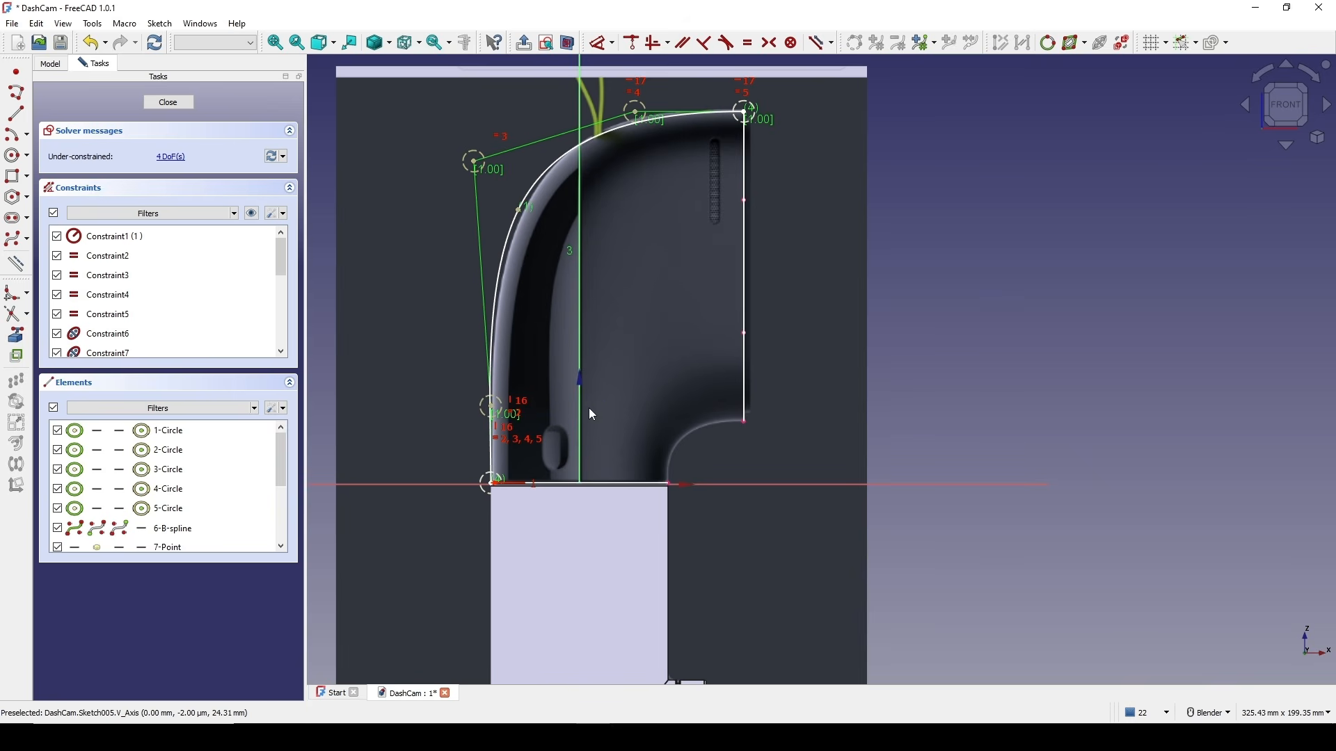
# - Dimension the second control point's height above the spline's start point, rounding it to a whole millimetre
pyautogui.keyDown('shift'); pyautogui.moveTo(557, 384); pyautogui.dragTo(554, 369, button='middle'); pyautogui.keyUp('shift')
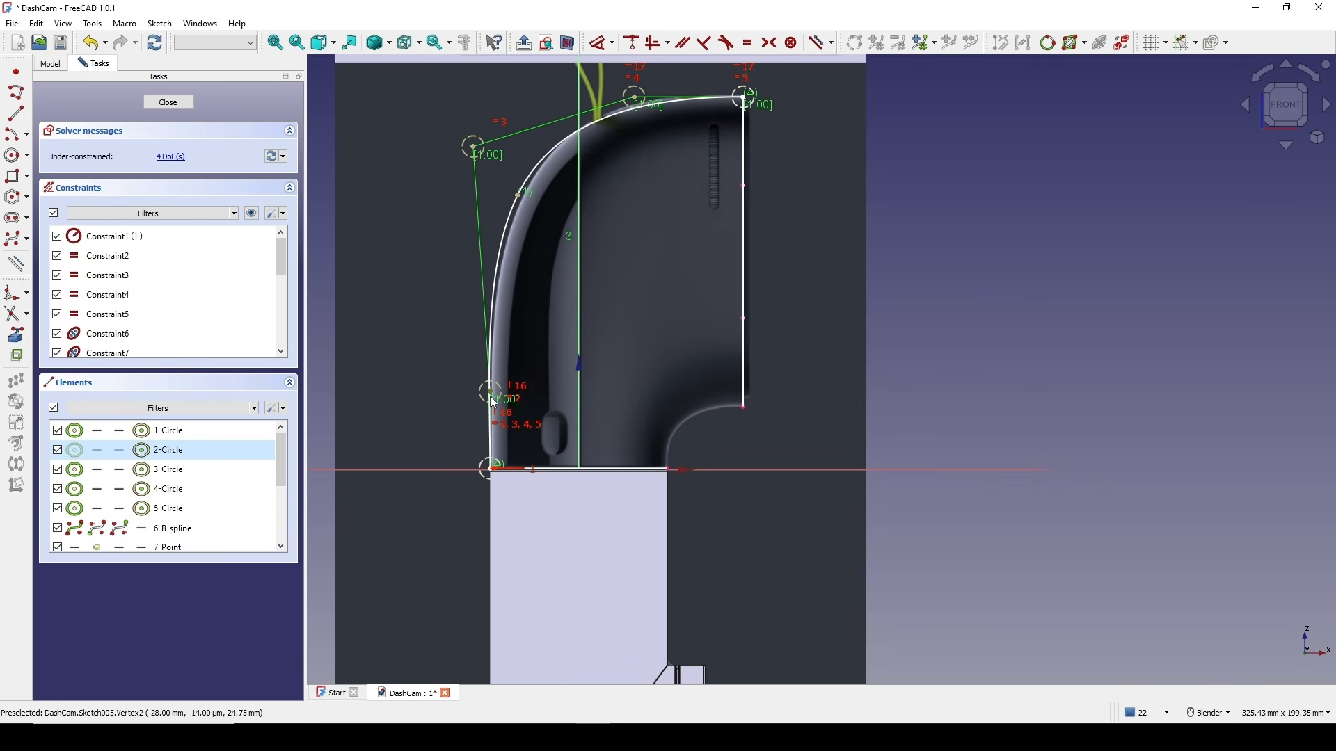
pyautogui.press('d')
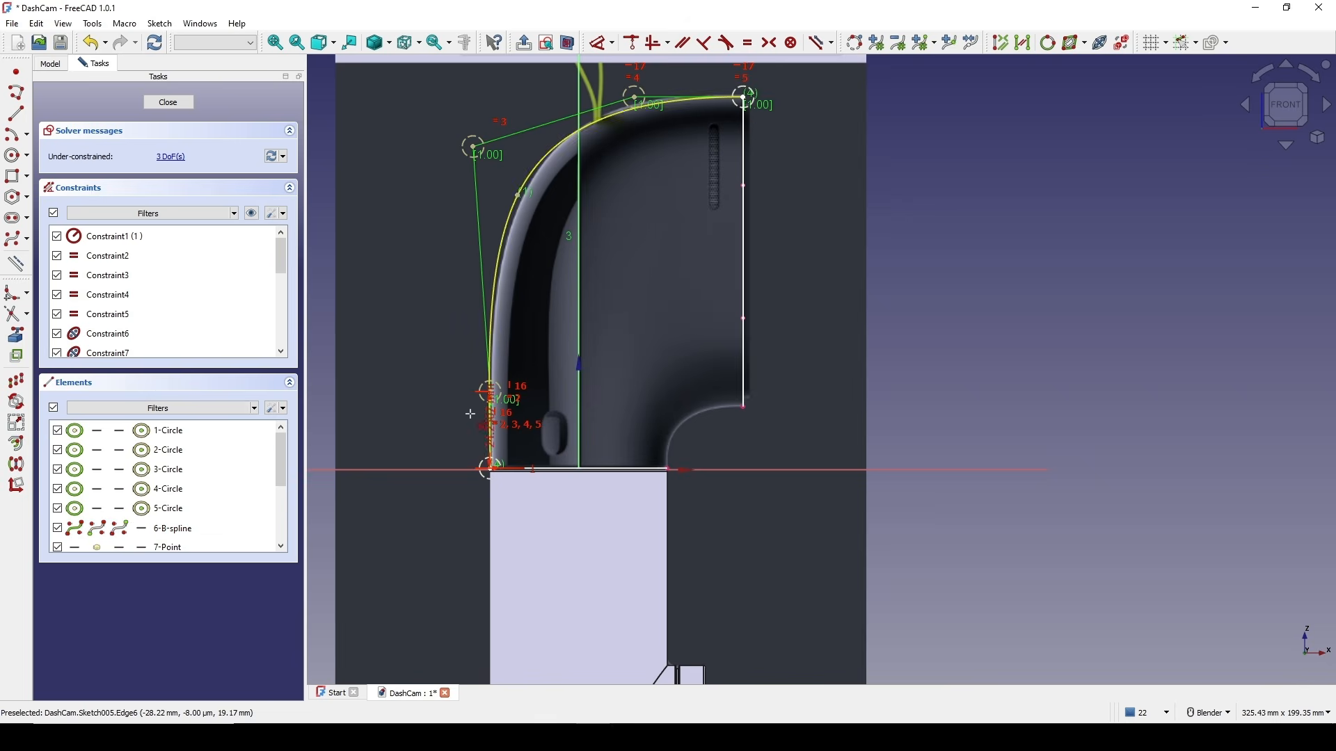
pyautogui.click(398, 419)
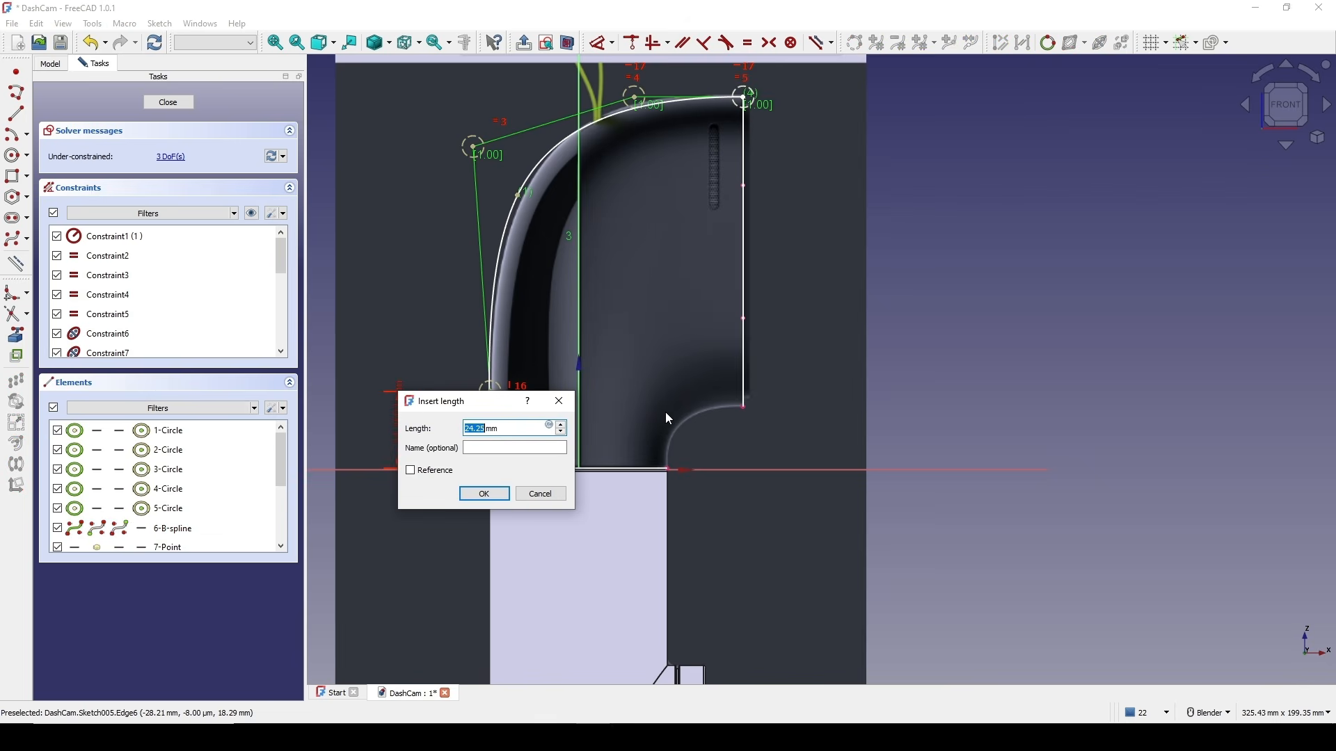
pyautogui.write('24')
pyautogui.press('Return')
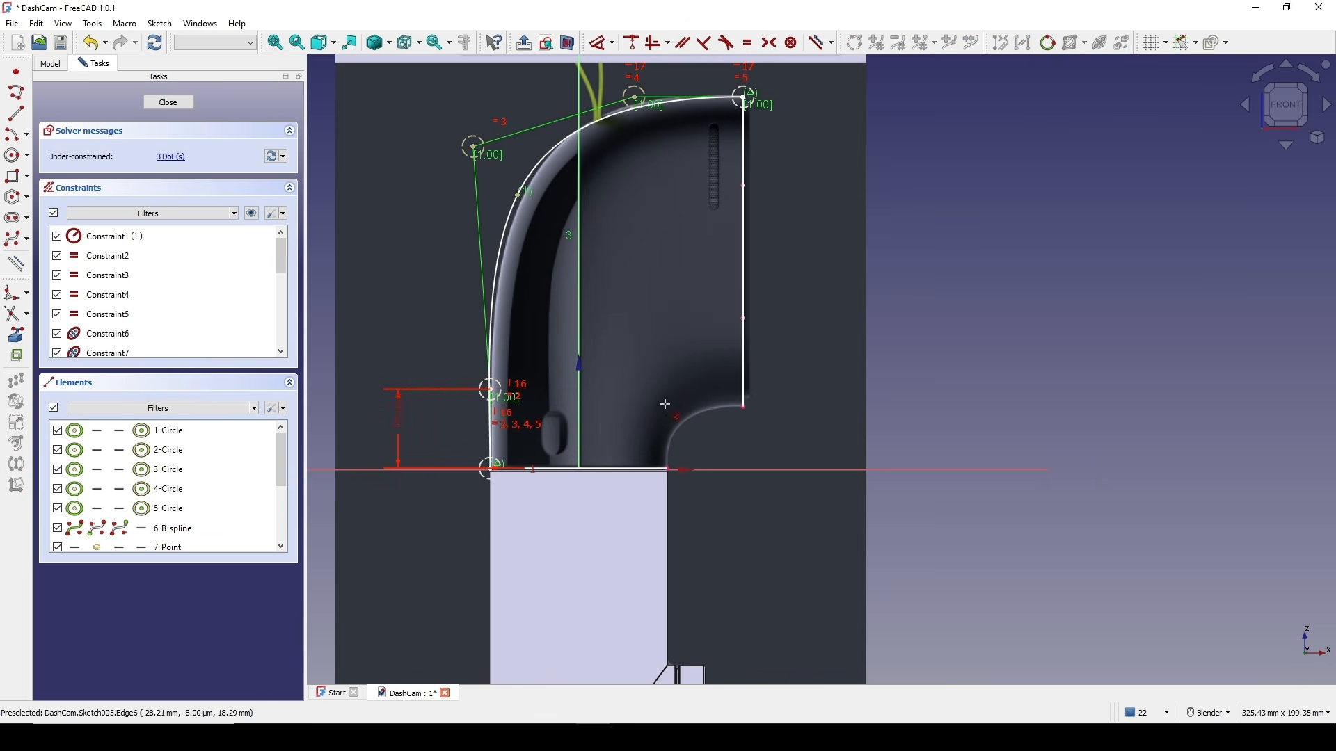
# - Set the horizontal distance between the spline's fourth control point and its end point to 35 mm
pyautogui.keyDown('shift'); pyautogui.moveTo(626, 179); pyautogui.dragTo(597, 280, button='middle'); pyautogui.keyUp('shift')
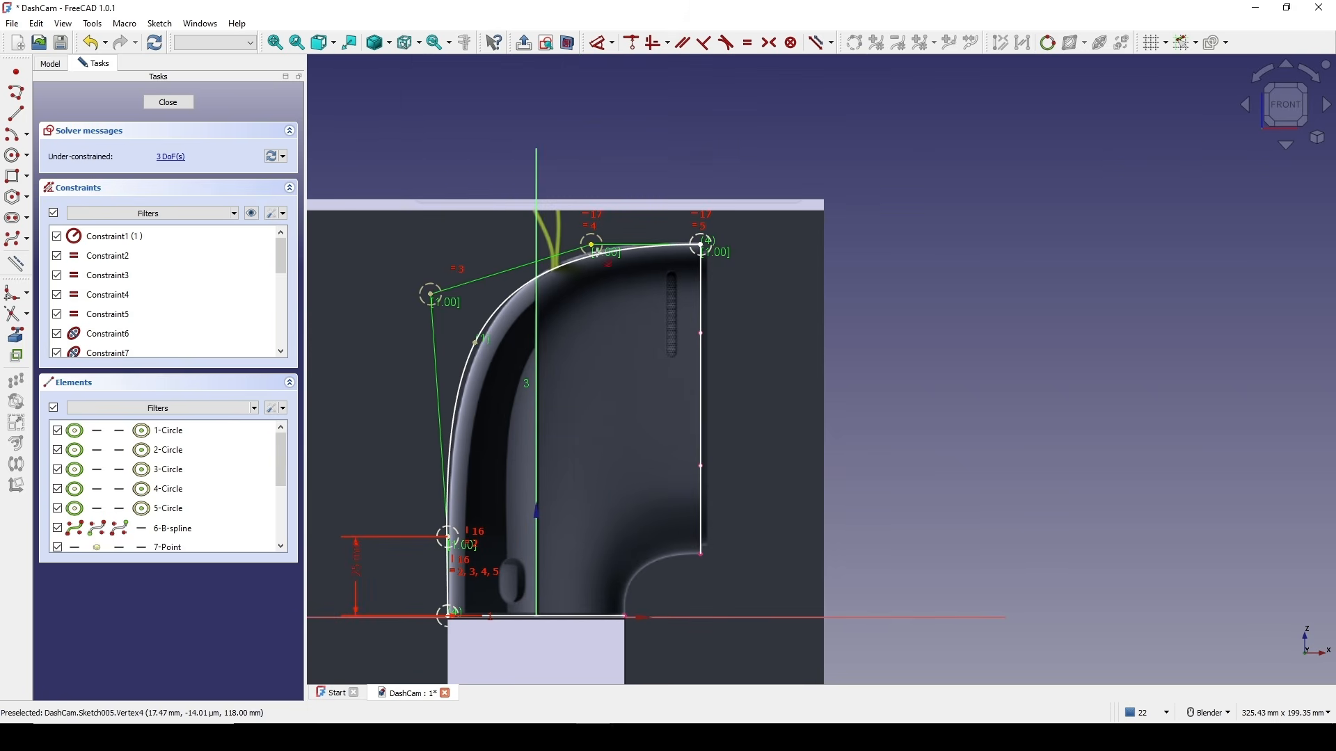
pyautogui.click(591, 245)
pyautogui.press('d')
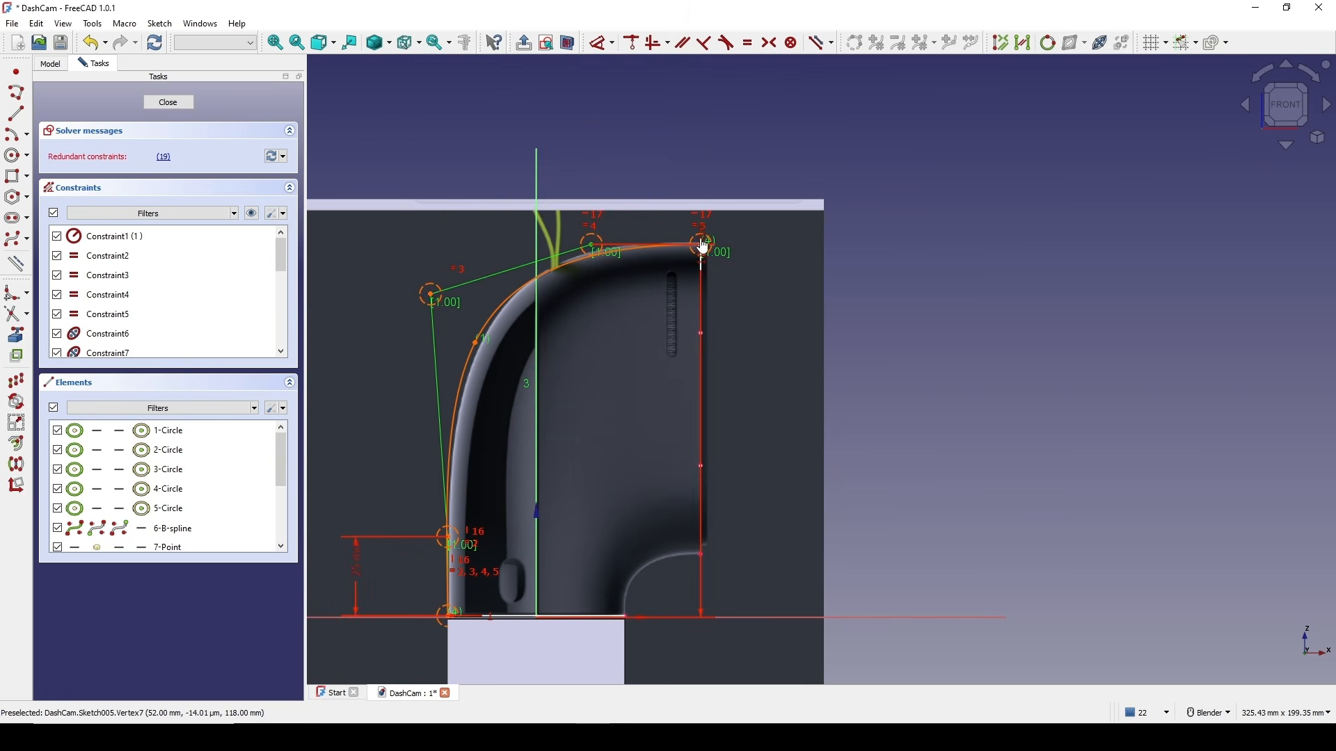
pyautogui.click(703, 246)
pyautogui.click(674, 148)
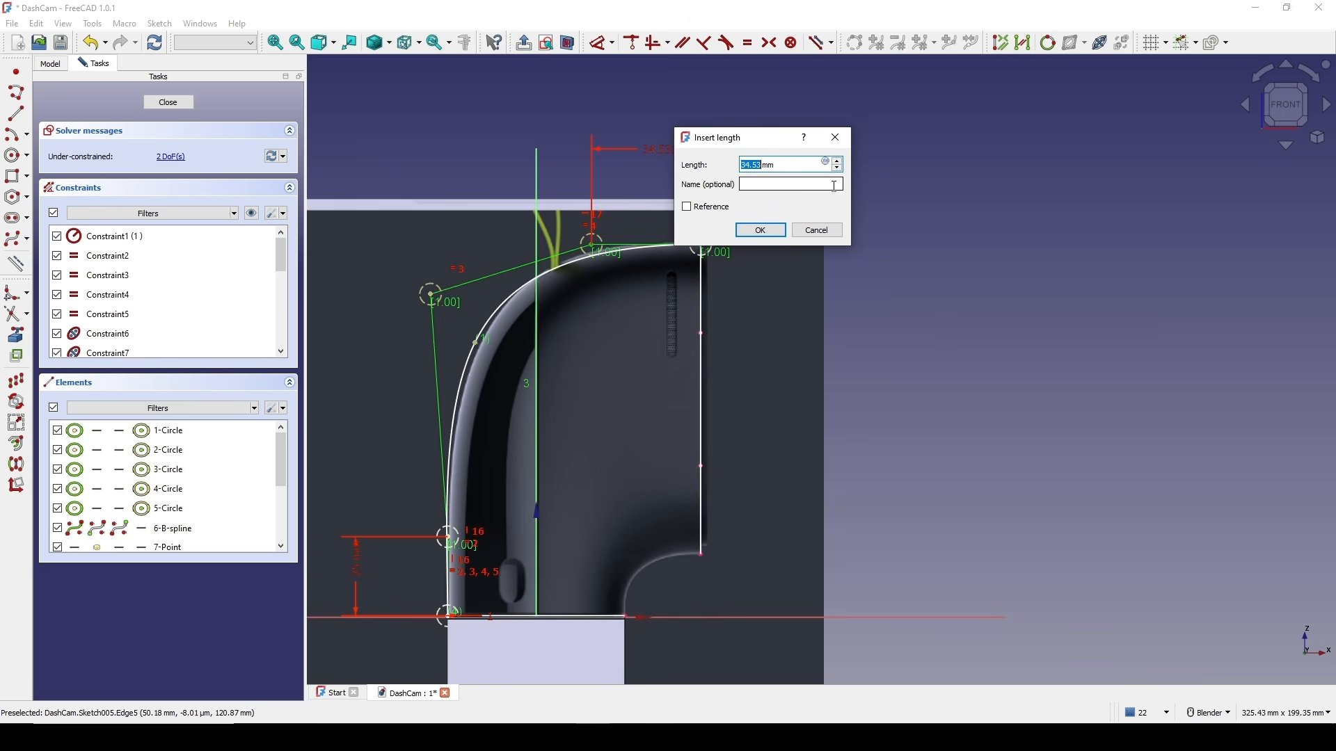
pyautogui.press('Return')
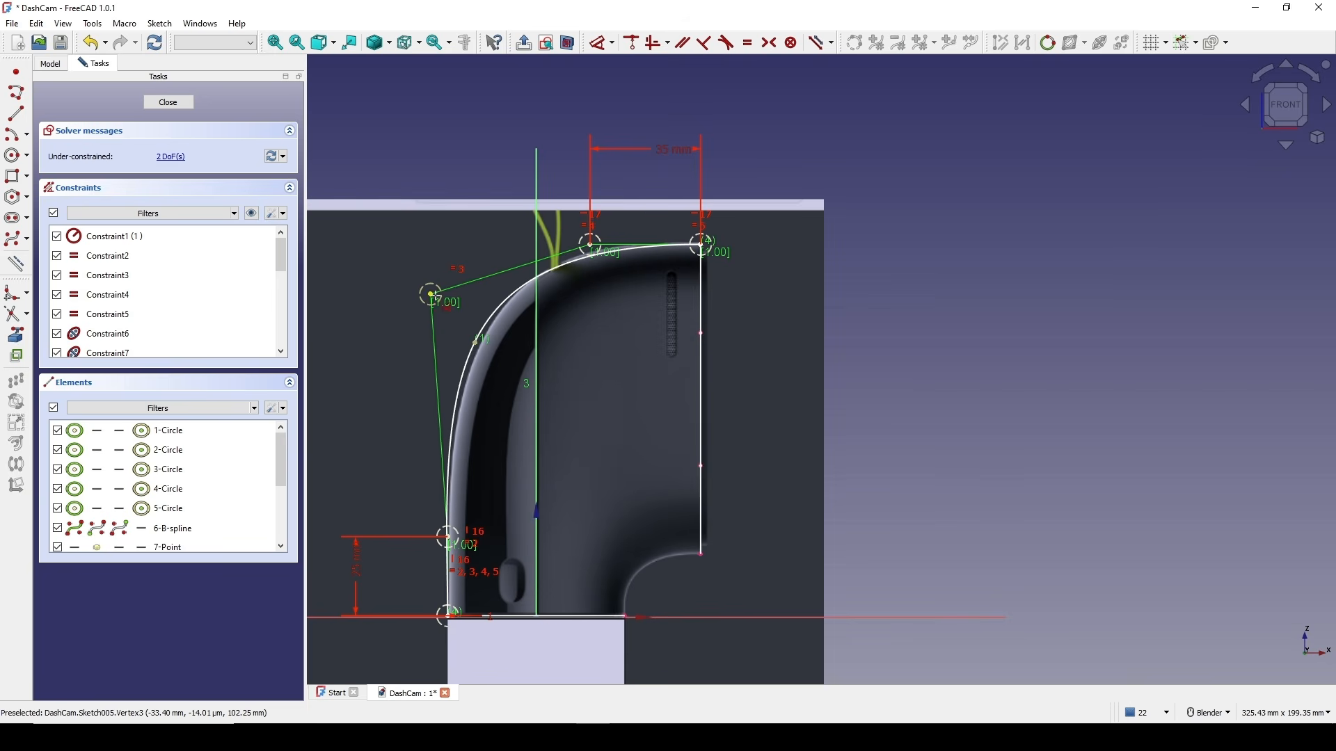
# - Fix the spline's third control point 100 mm above the horizontal axis and 31 mm from the vertical axis
pyautogui.click(431, 295)
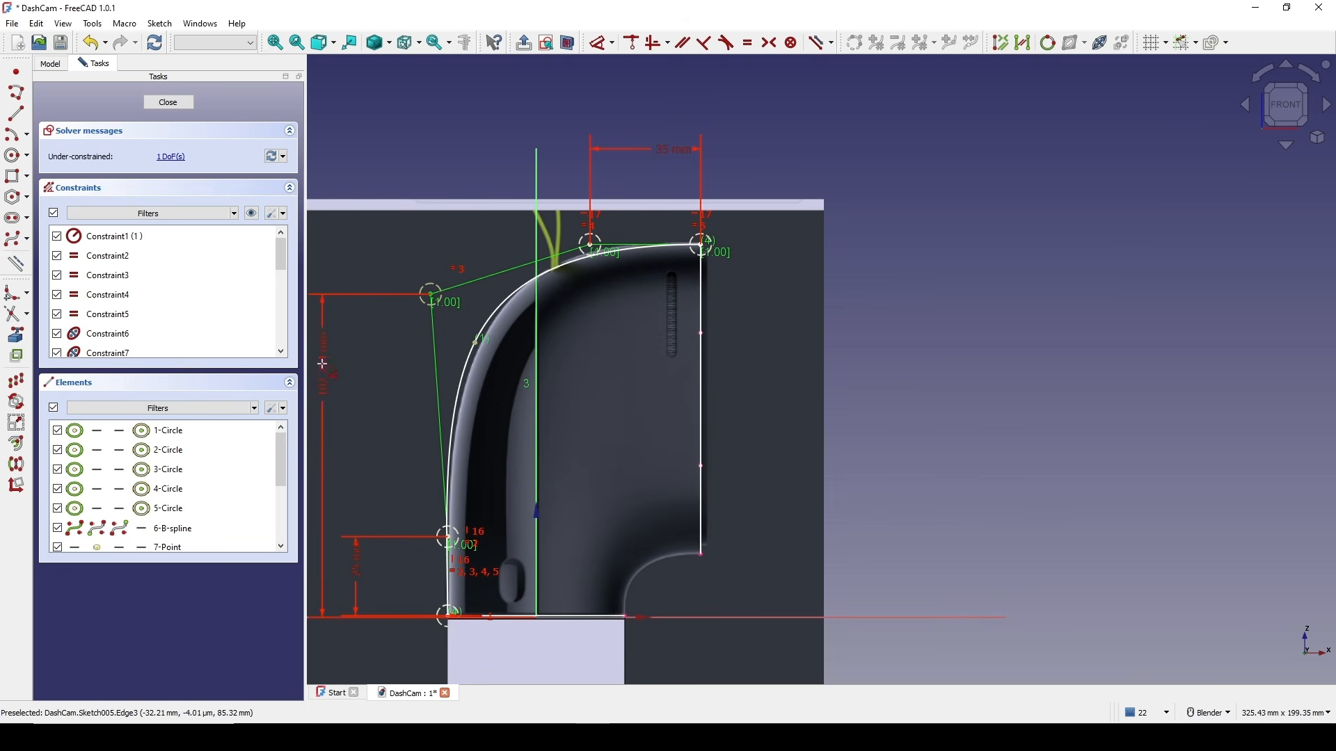
pyautogui.click(327, 371)
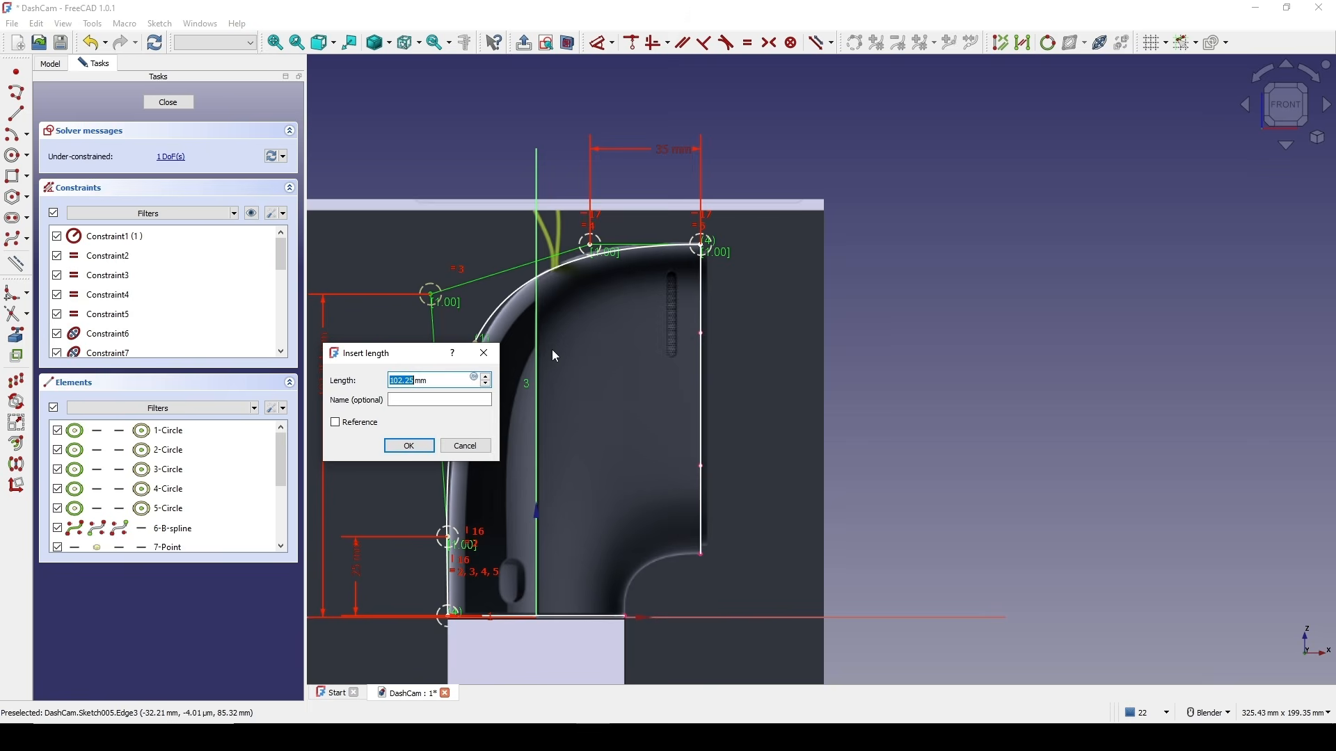
pyautogui.write('100')
pyautogui.press('Return')
pyautogui.click(523, 333)
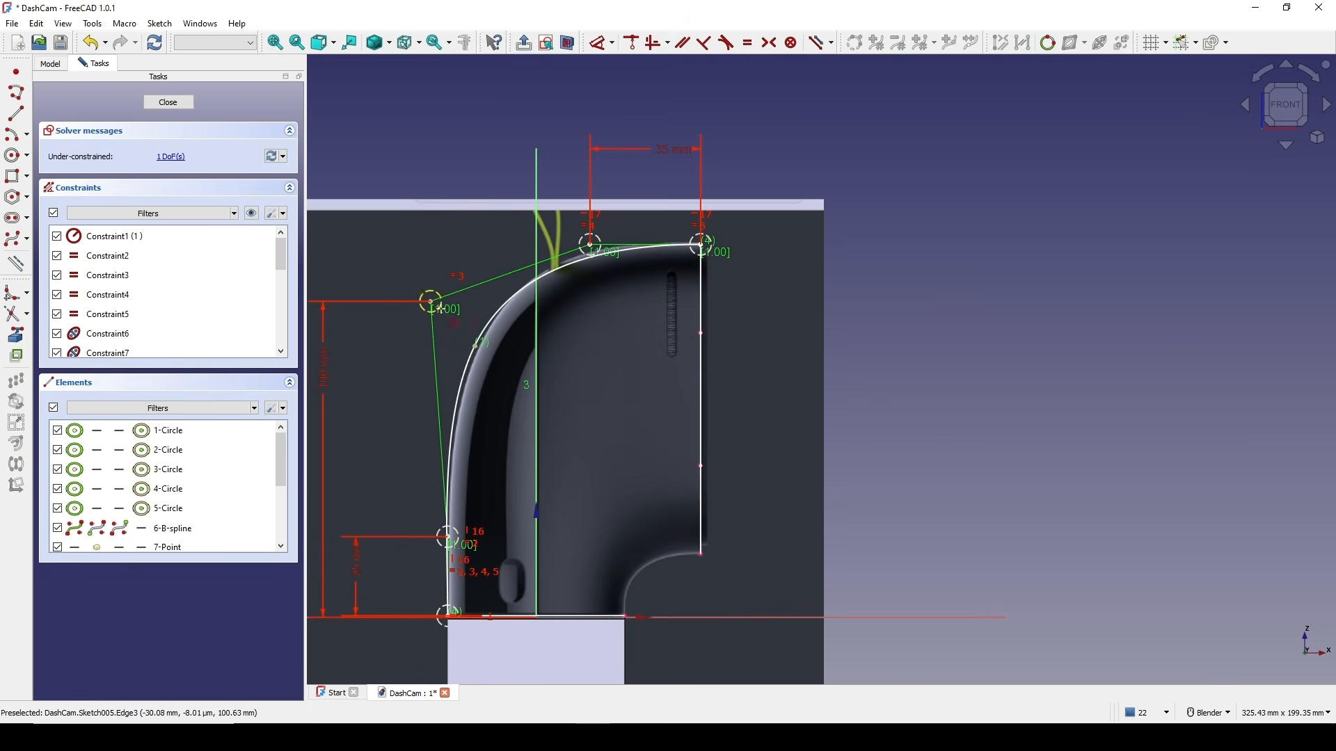
pyautogui.click(432, 302)
pyautogui.click(487, 236)
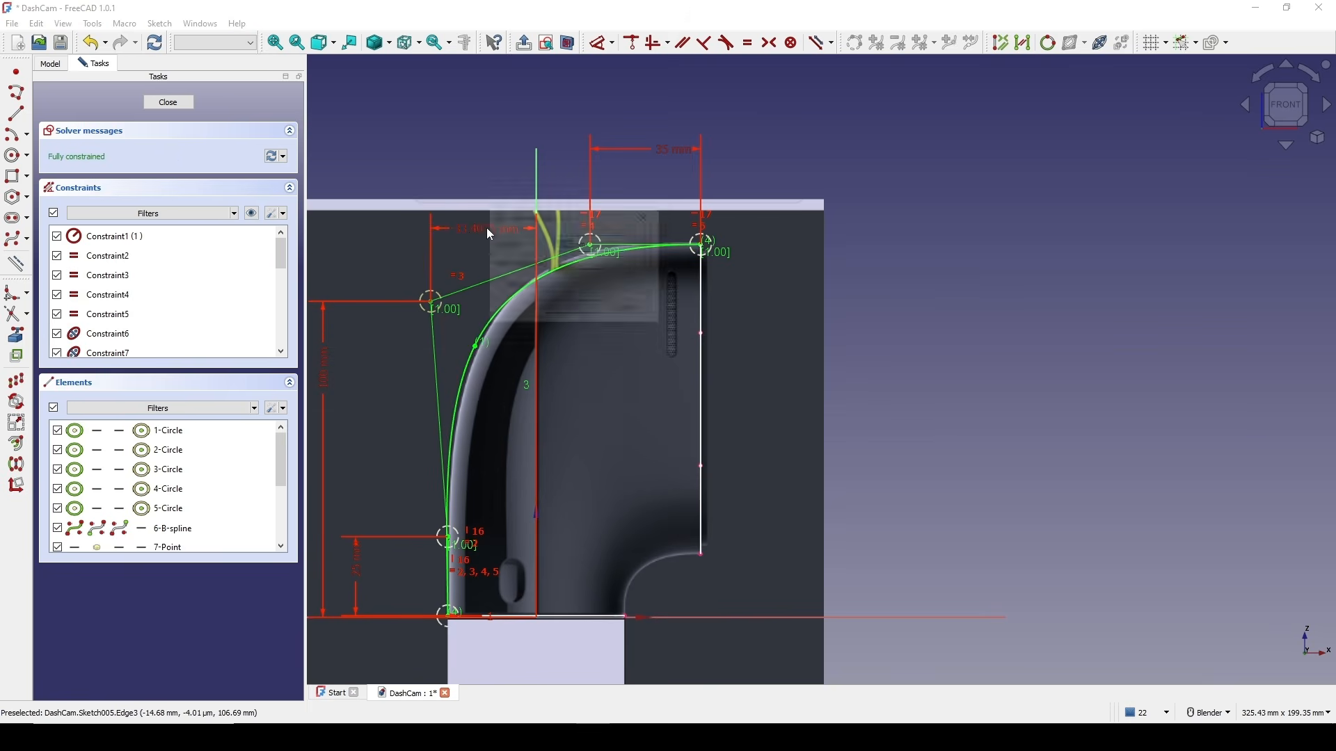
pyautogui.write('31mm')
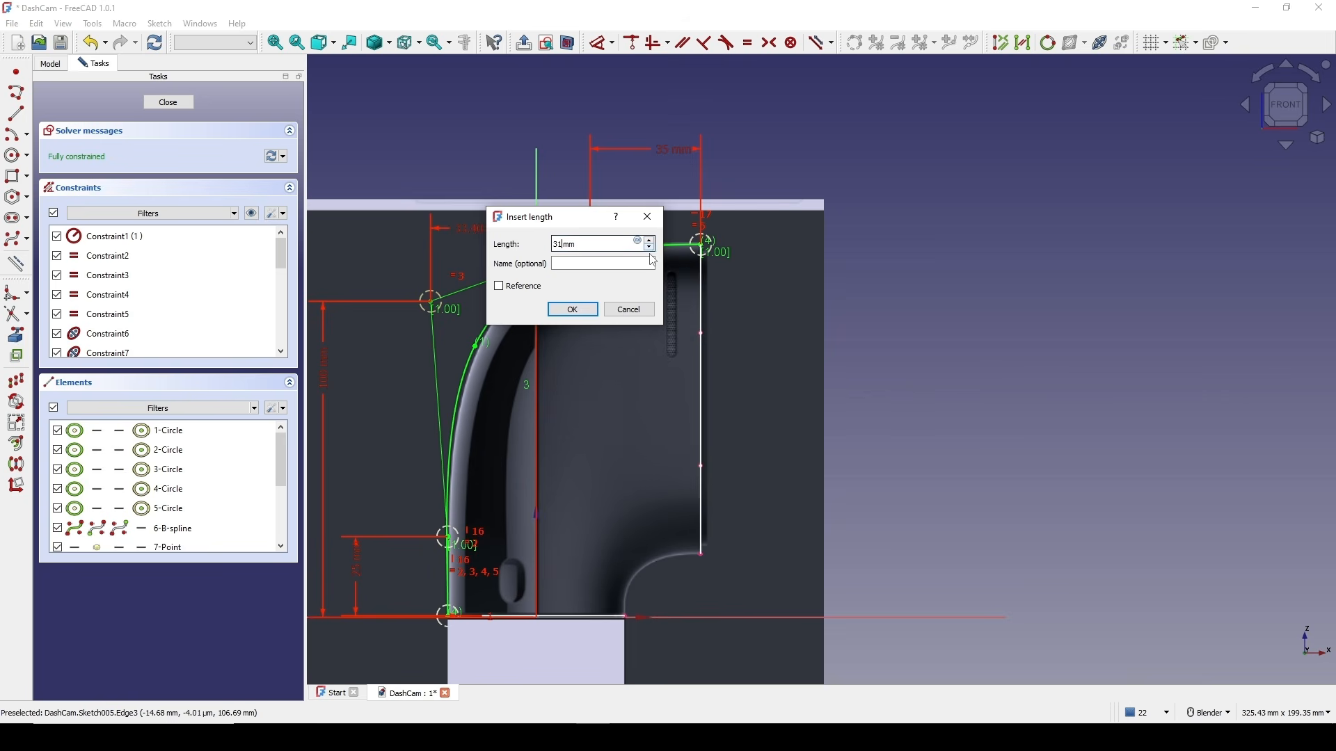
pyautogui.press('Return')
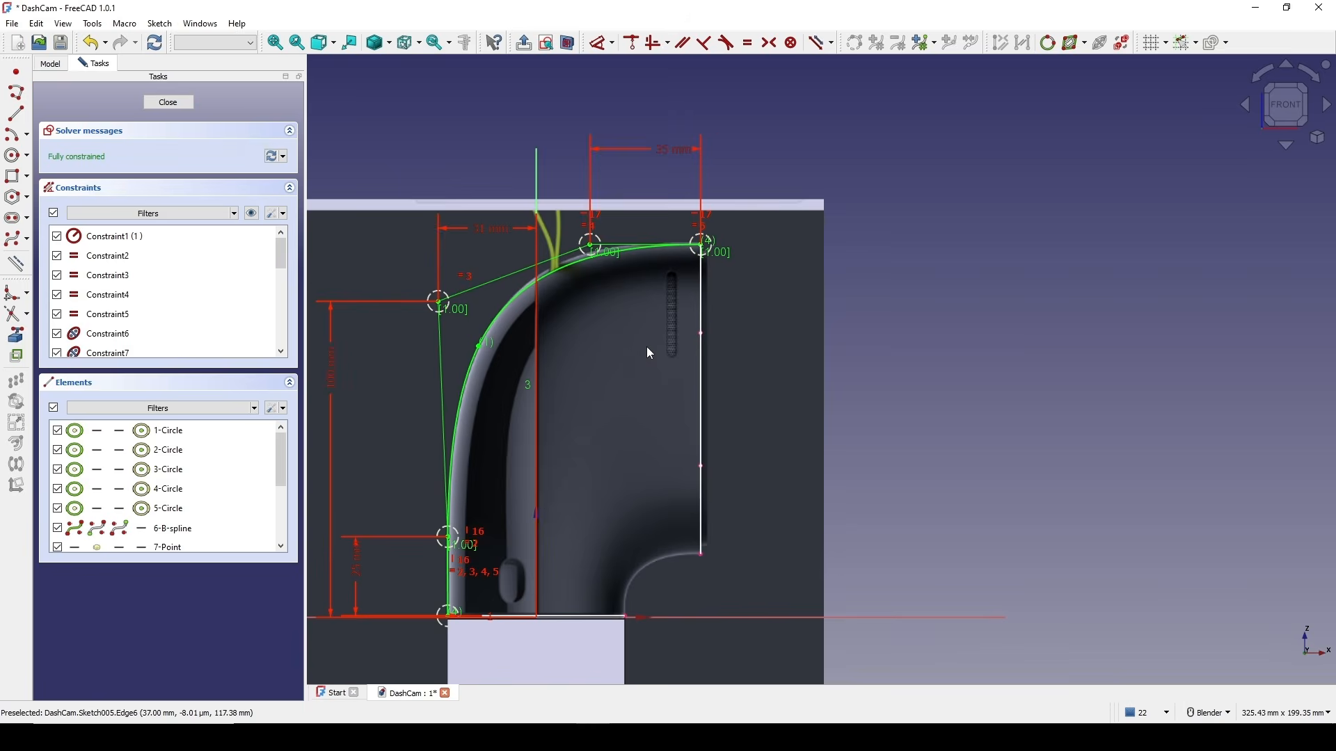
# - Draw a B-spline with five control points from the cylinder's top front corner to the opening's lower end, following the reference's concave curve
pyautogui.scroll(-2, 645, 347)
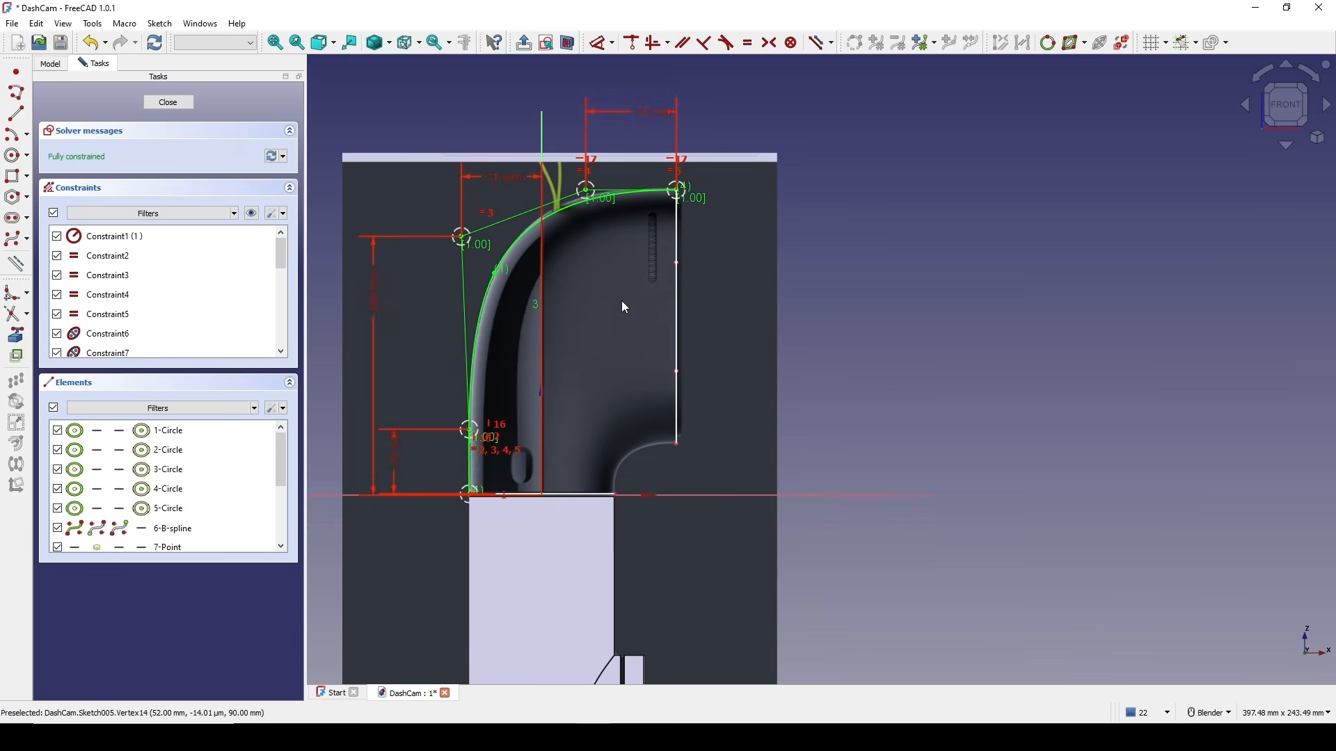
pyautogui.scroll(3, 625, 306)
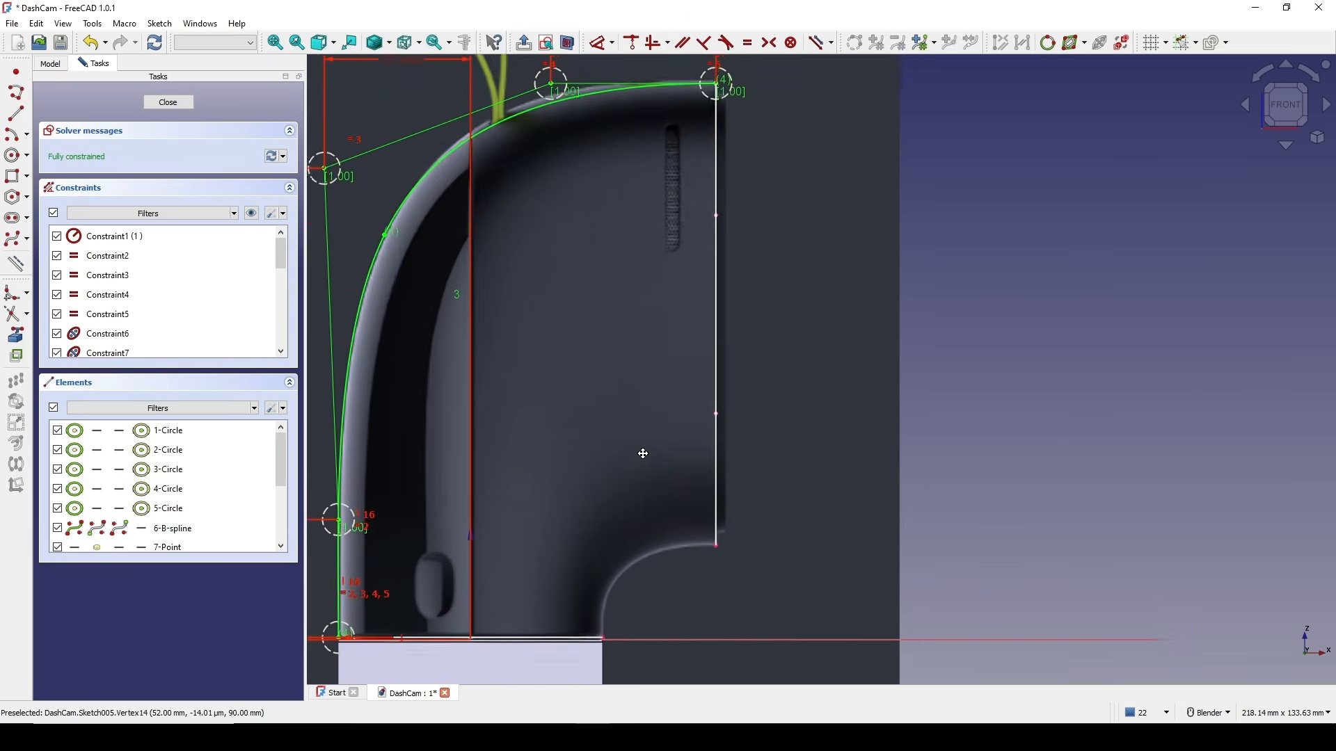
pyautogui.click(18, 240)
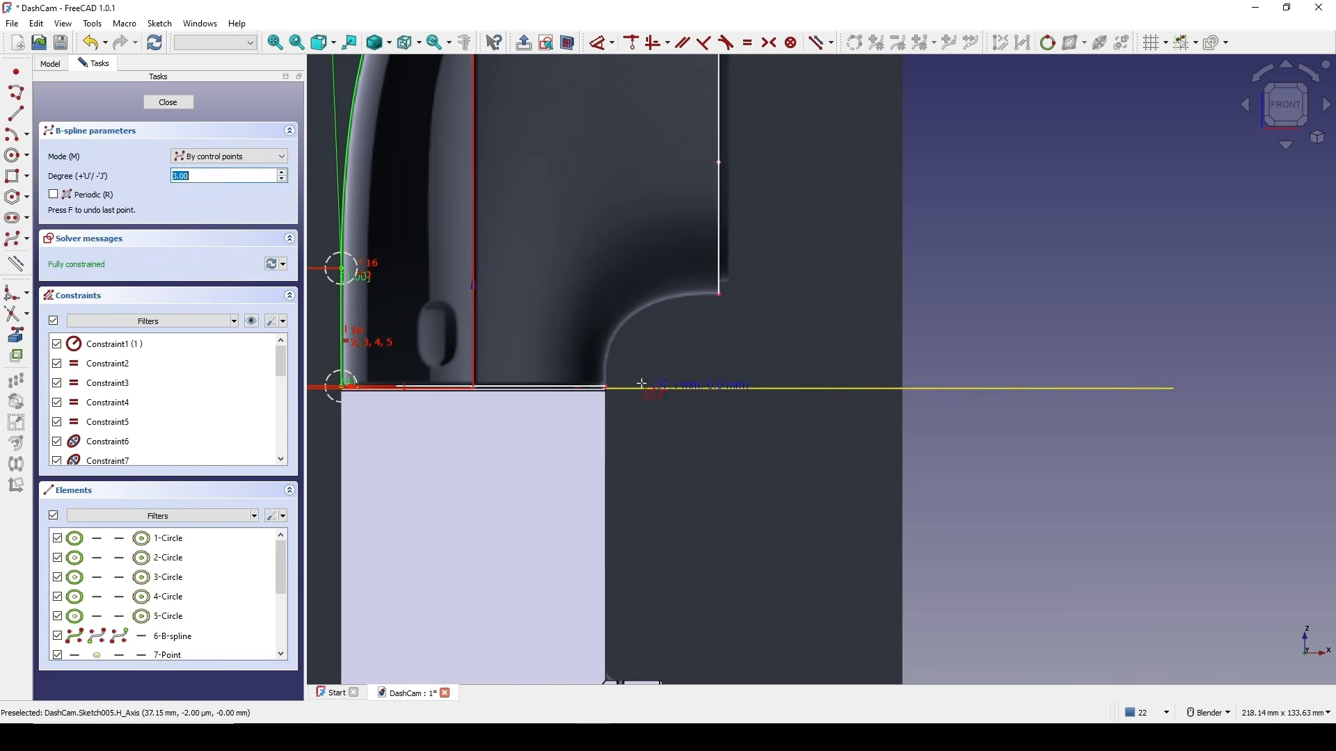
pyautogui.scroll(3, 628, 372)
pyautogui.click(571, 401)
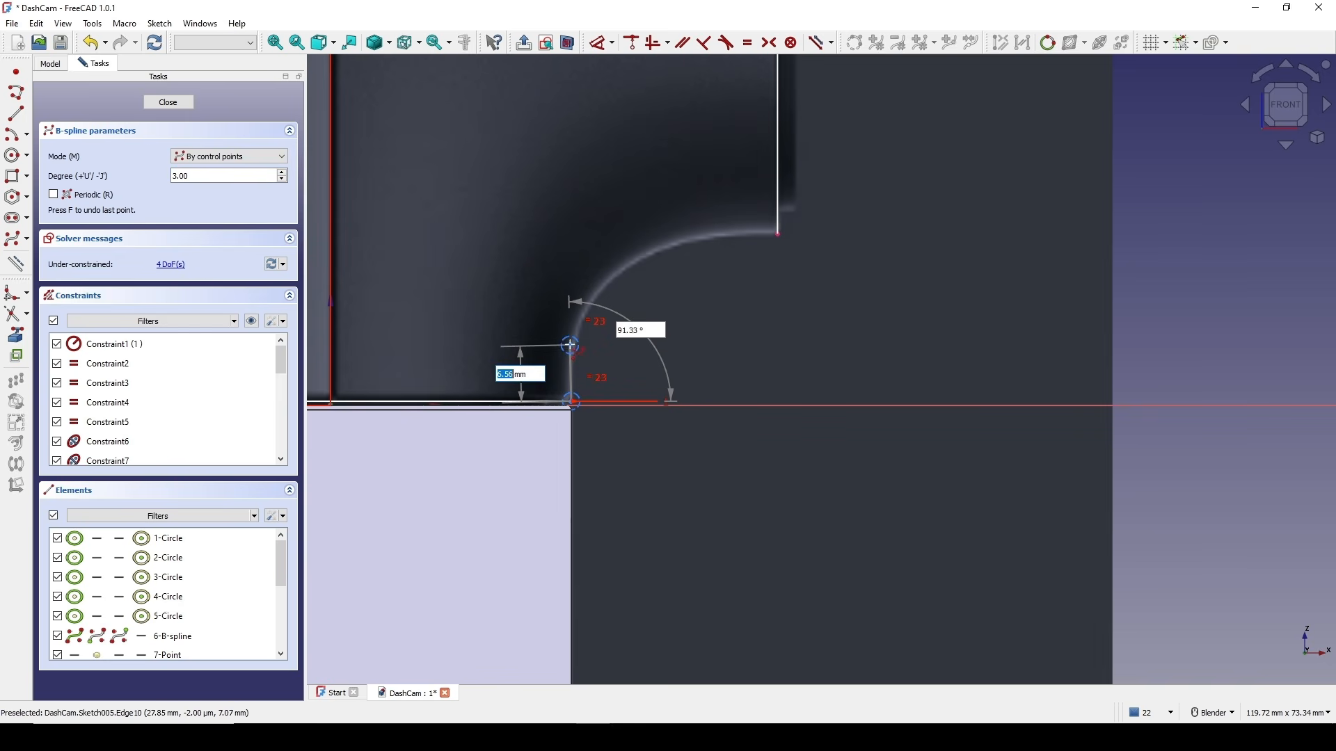
pyautogui.click(569, 345)
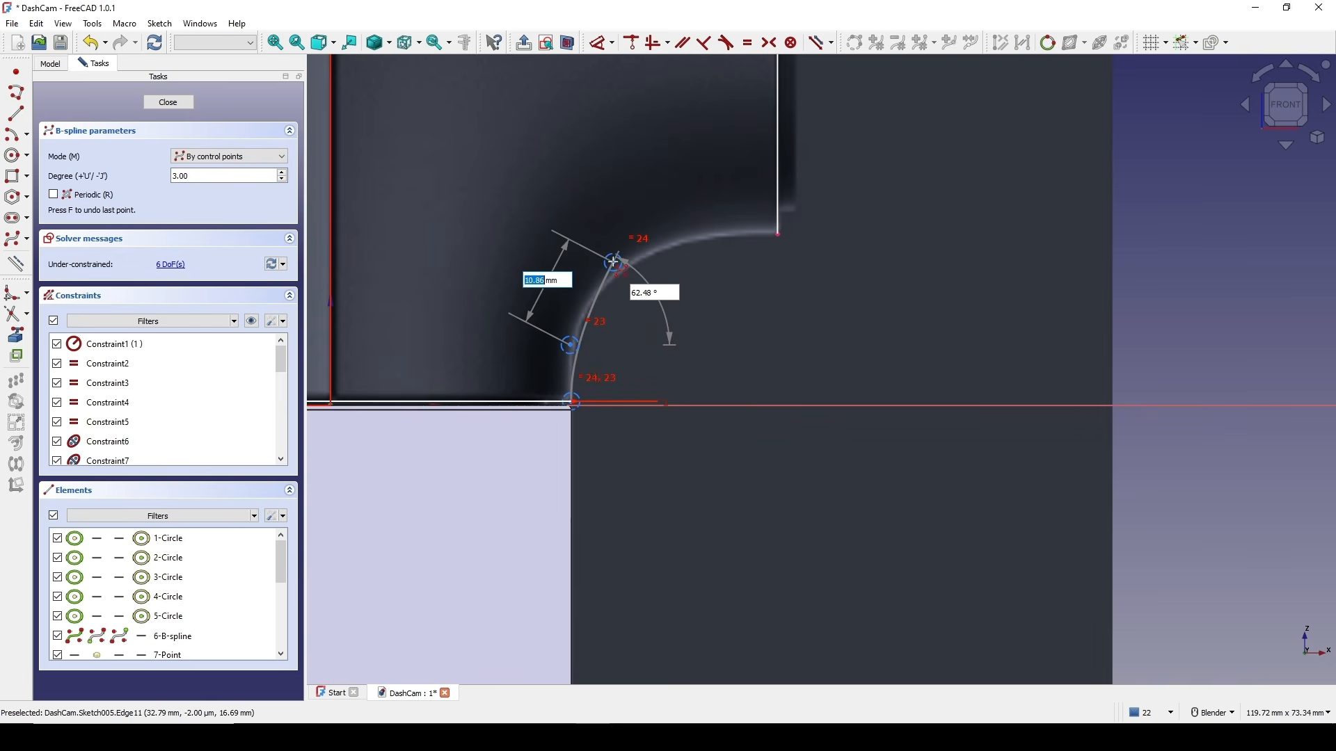
pyautogui.click(613, 263)
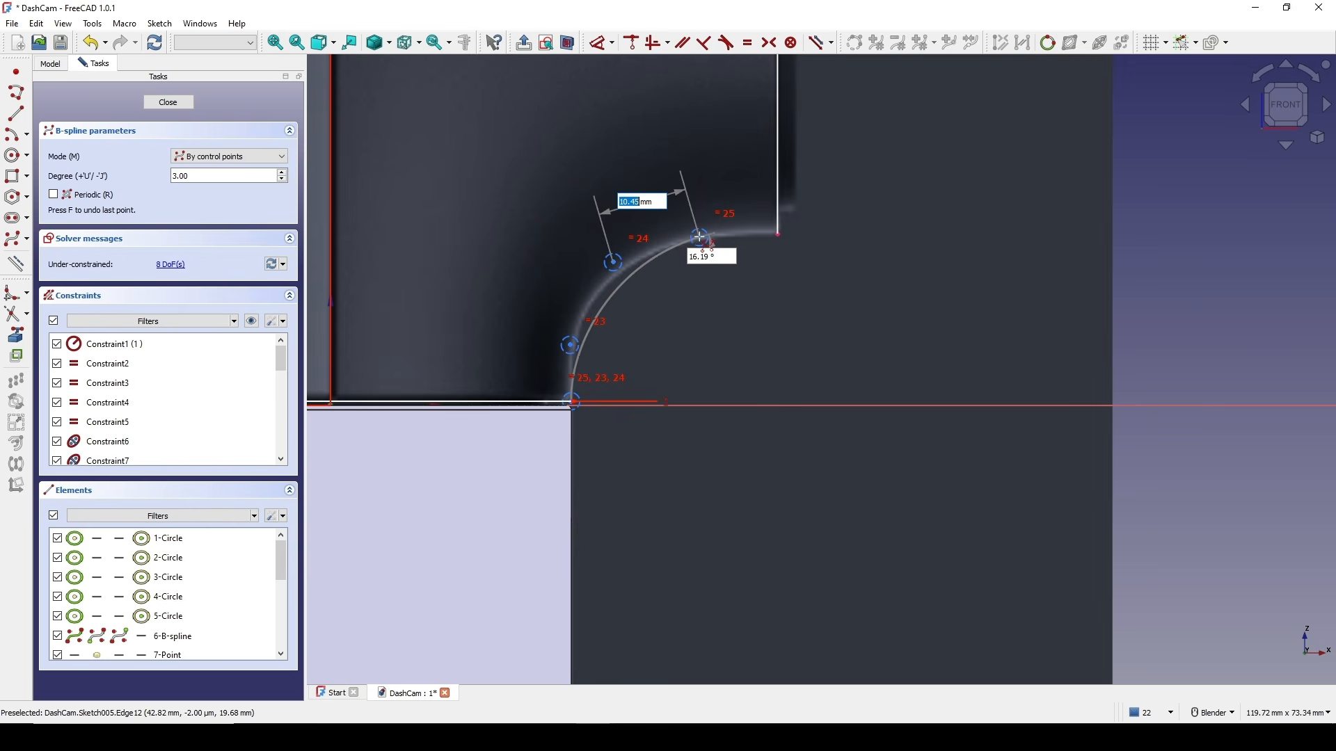
pyautogui.click(699, 237)
pyautogui.click(778, 234)
pyautogui.rightClick(990, 218)
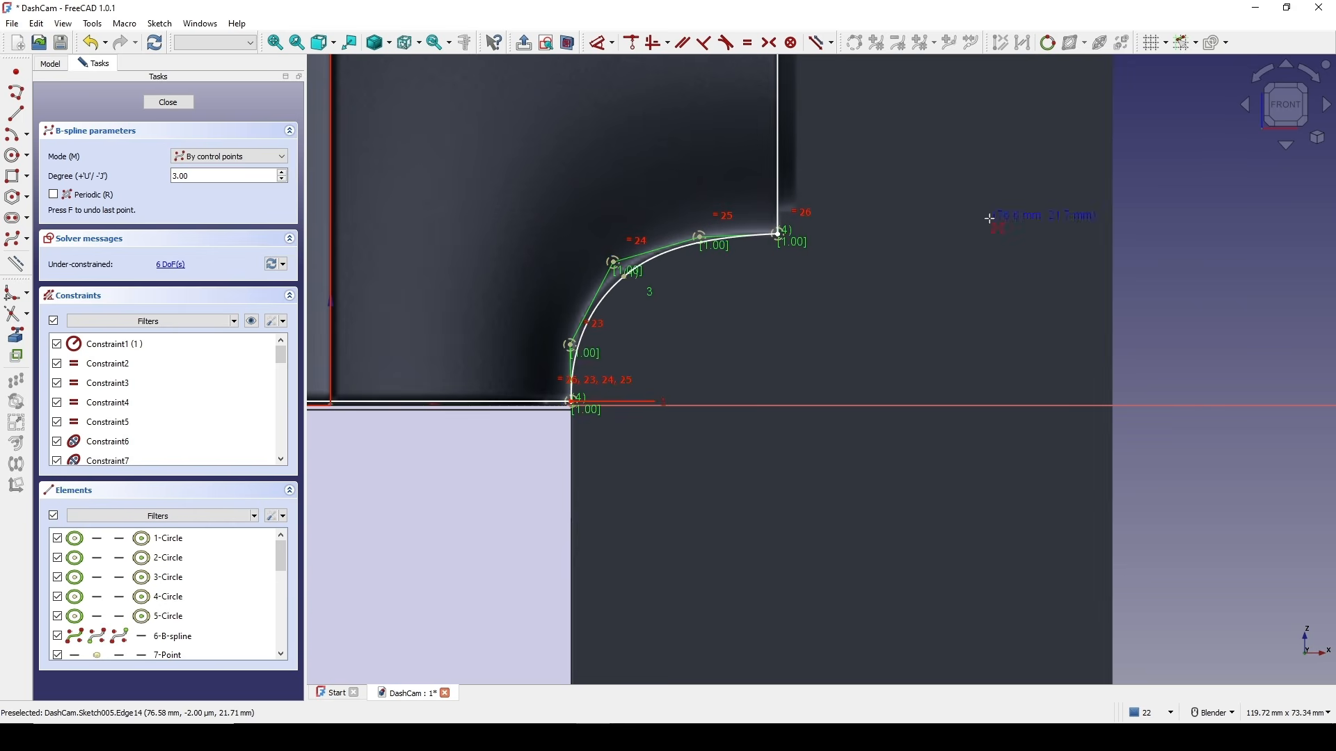
# - Constrain the new spline's second control point vertically to its start point and its fourth control point horizontally to its end point
pyautogui.scroll(3, 706, 292)
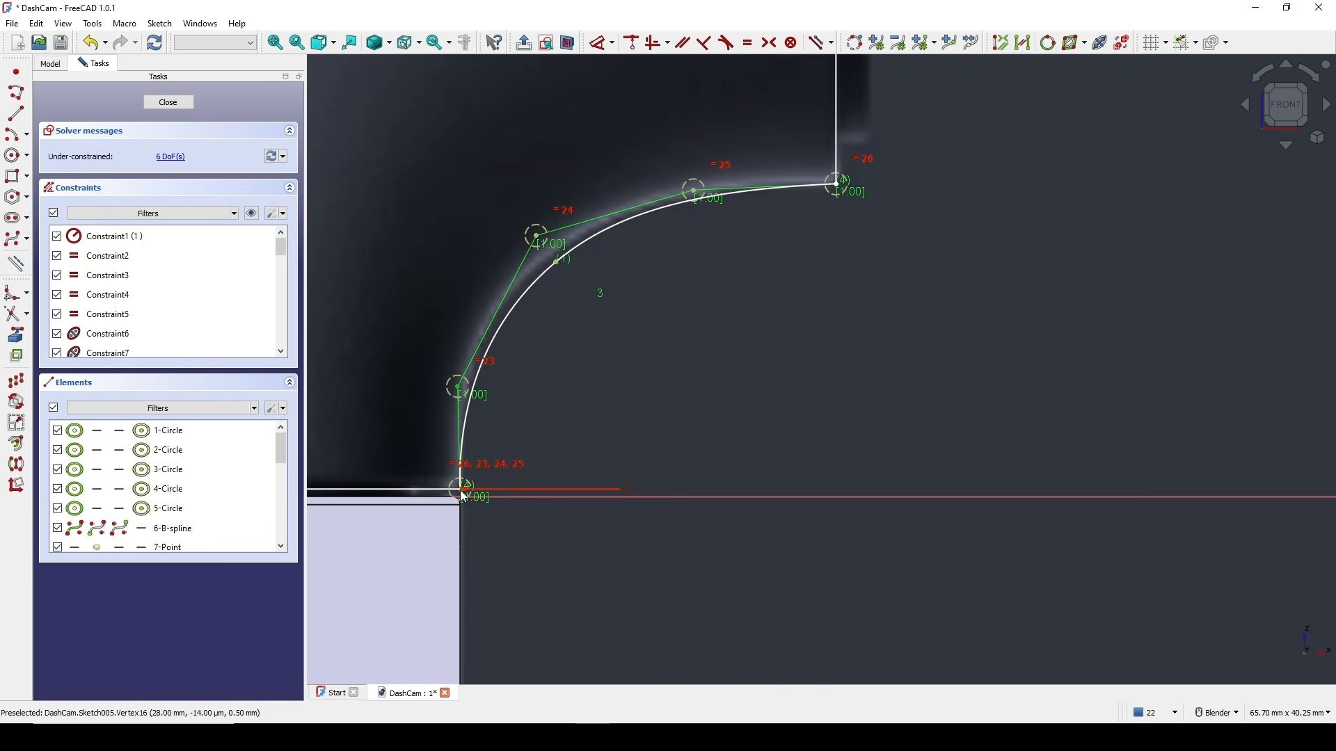
pyautogui.press('v')
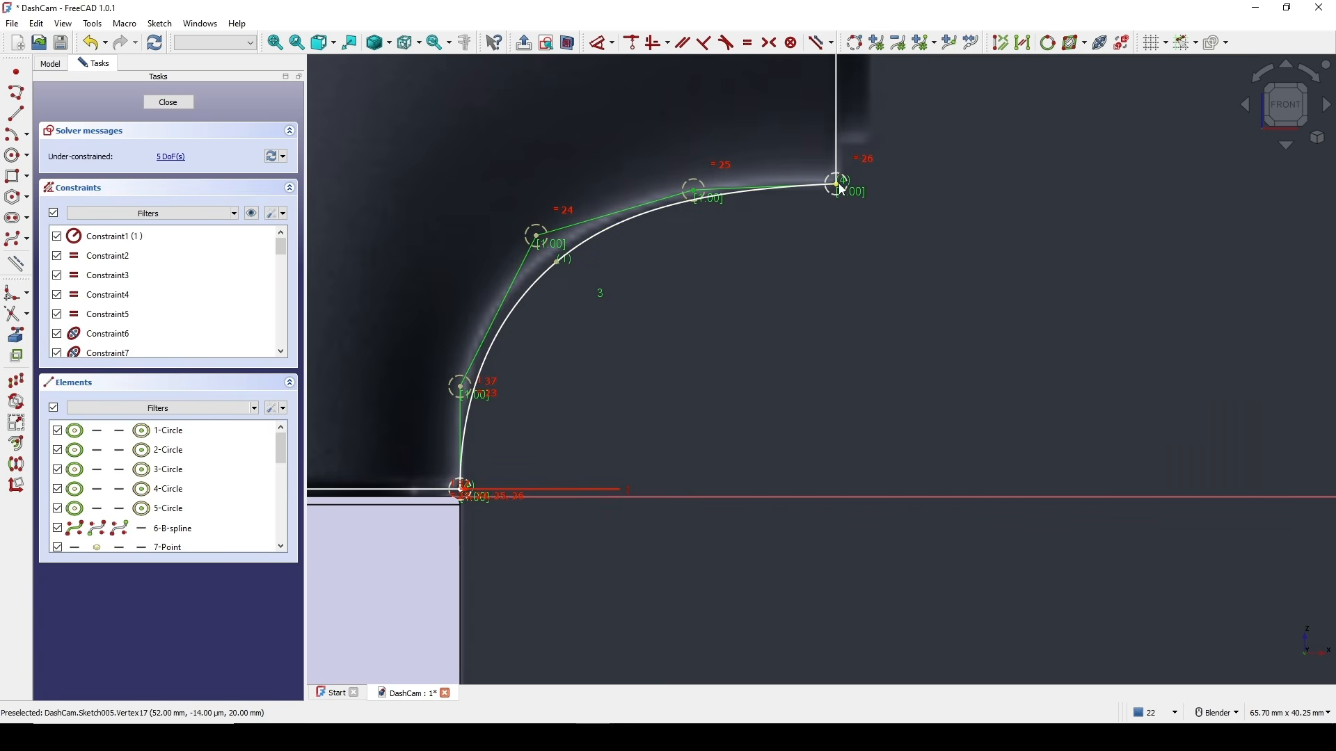
pyautogui.press('h')
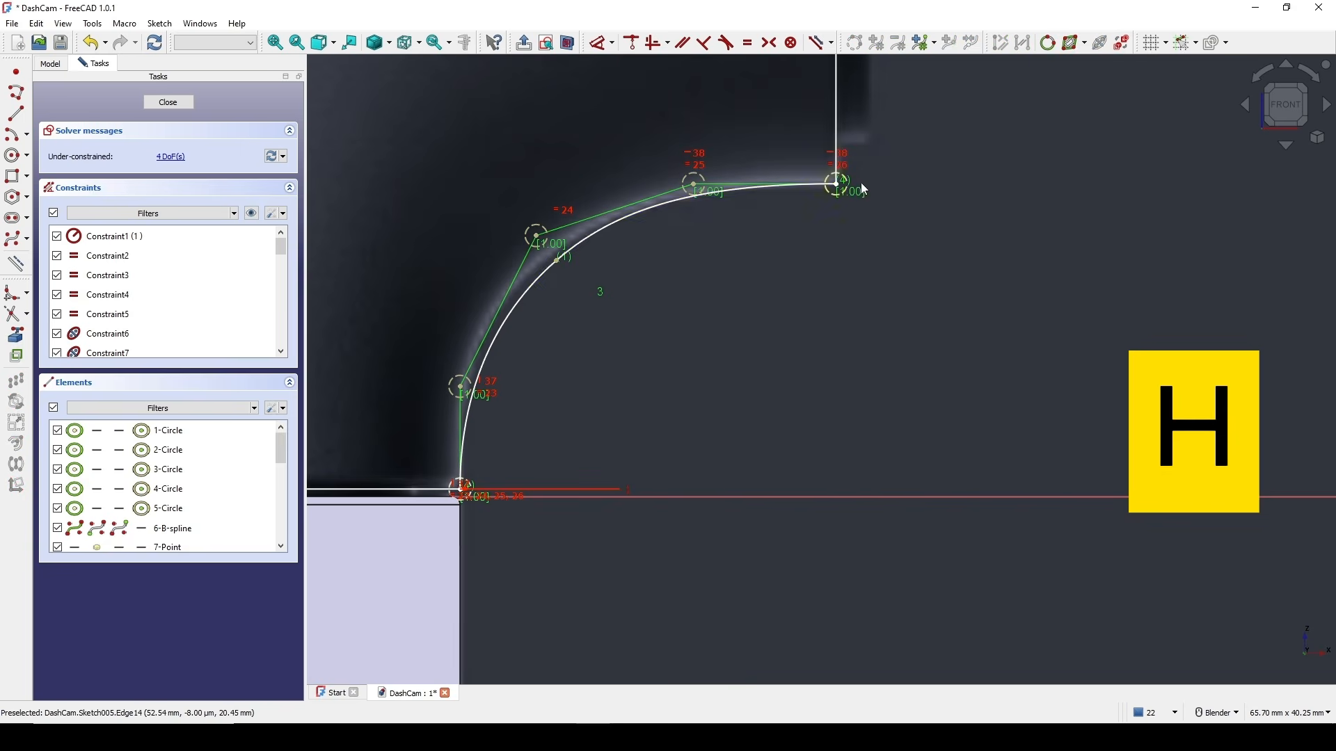
# - Shift the lower spline's third control point towards the cylinder side so the curve follows the concave edge in the reference image
pyautogui.keyDown('shift'); pyautogui.moveTo(651, 269); pyautogui.dragTo(702, 304, button='middle'); pyautogui.keyUp('shift')
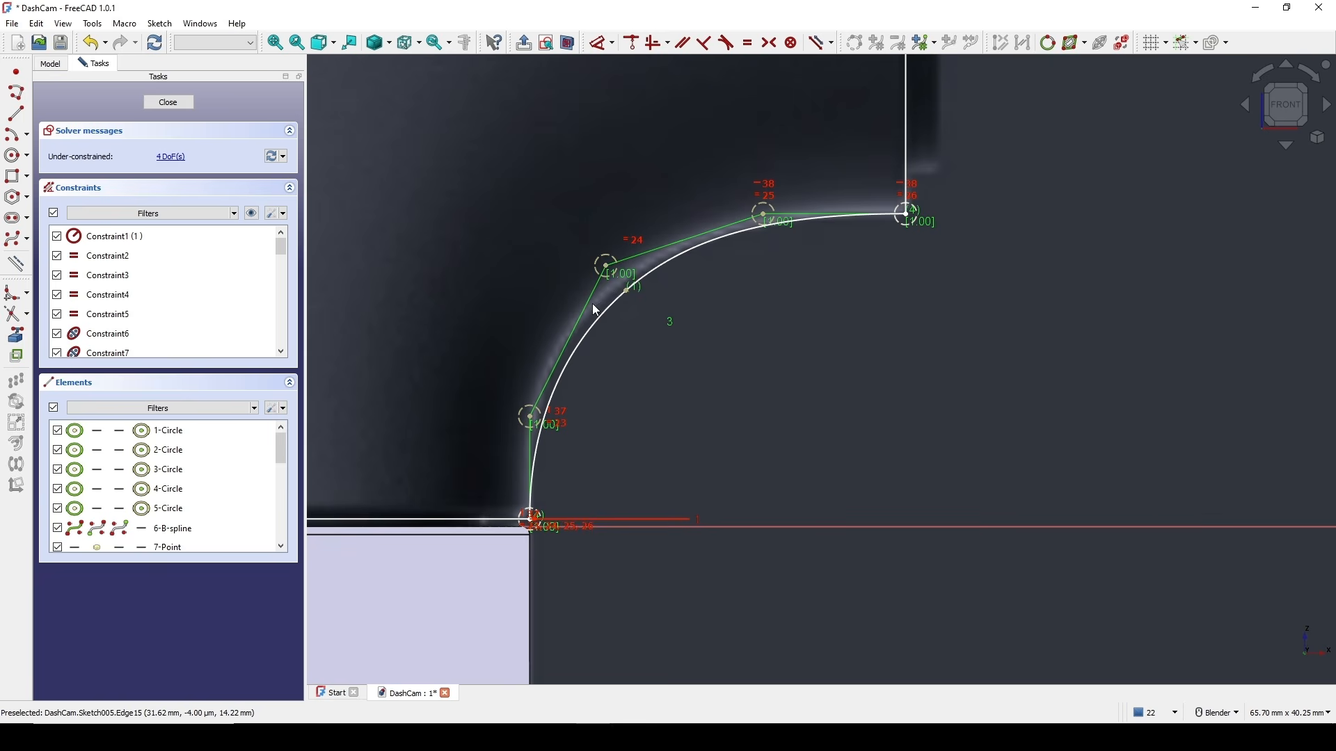
pyautogui.moveTo(607, 270); pyautogui.dragTo(571, 270)
pyautogui.keyDown('shift'); pyautogui.moveTo(647, 320); pyautogui.dragTo(673, 268, button='middle'); pyautogui.keyUp('shift')
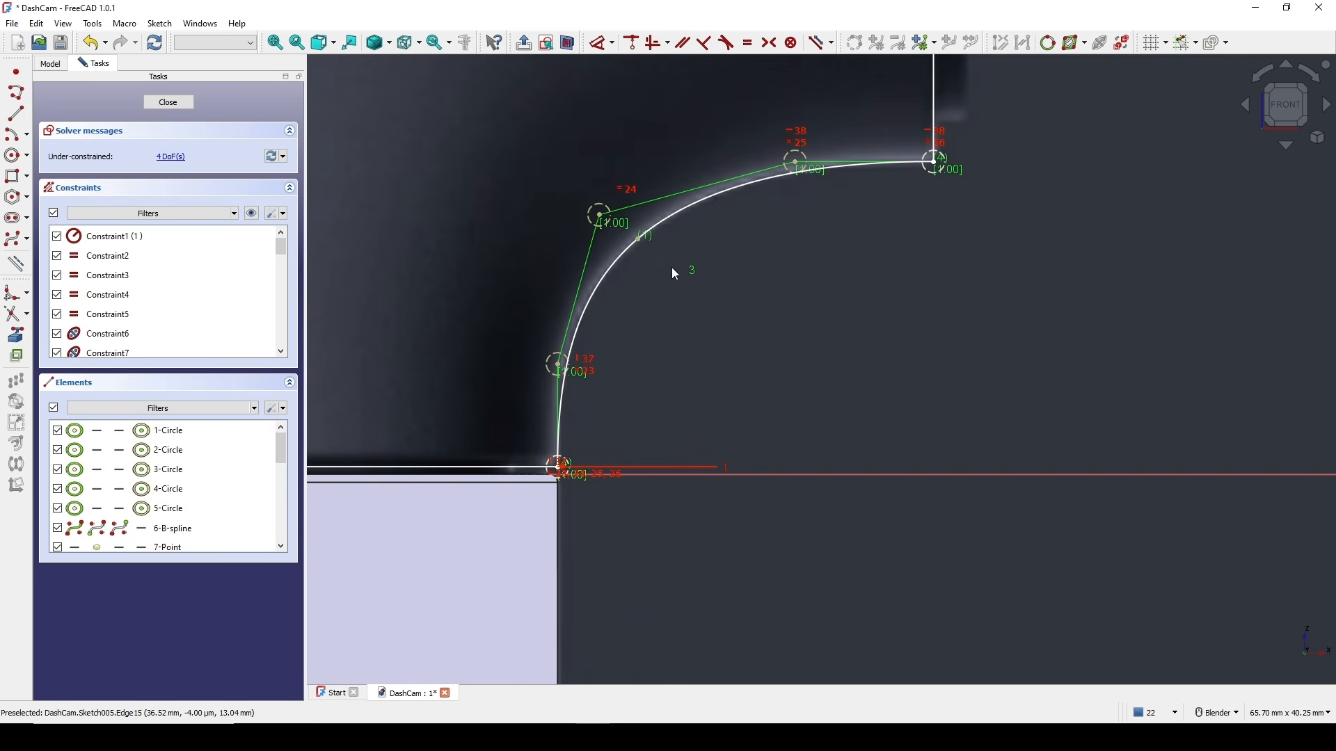
# - Set the height of the lower spline's second control point above the horizontal axis to 7 mm
pyautogui.click(555, 366)
pyautogui.press('d')
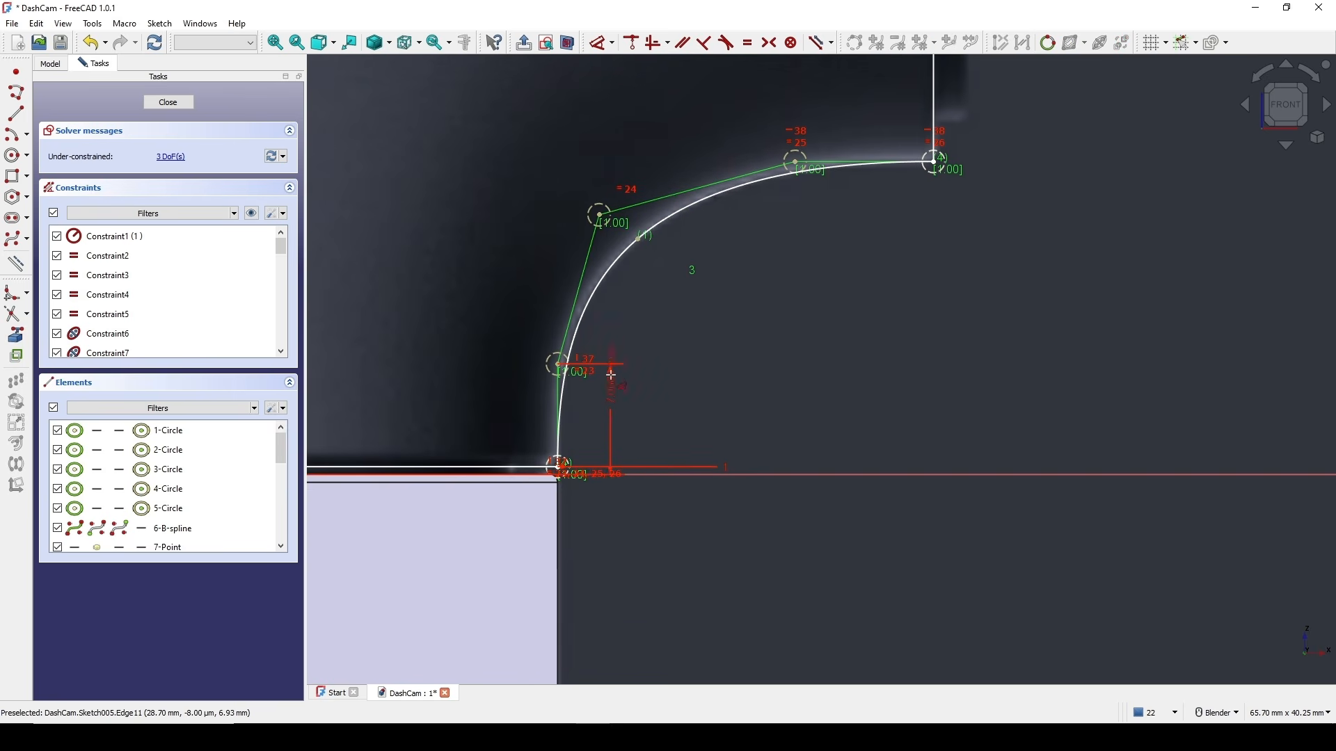
pyautogui.click(634, 379)
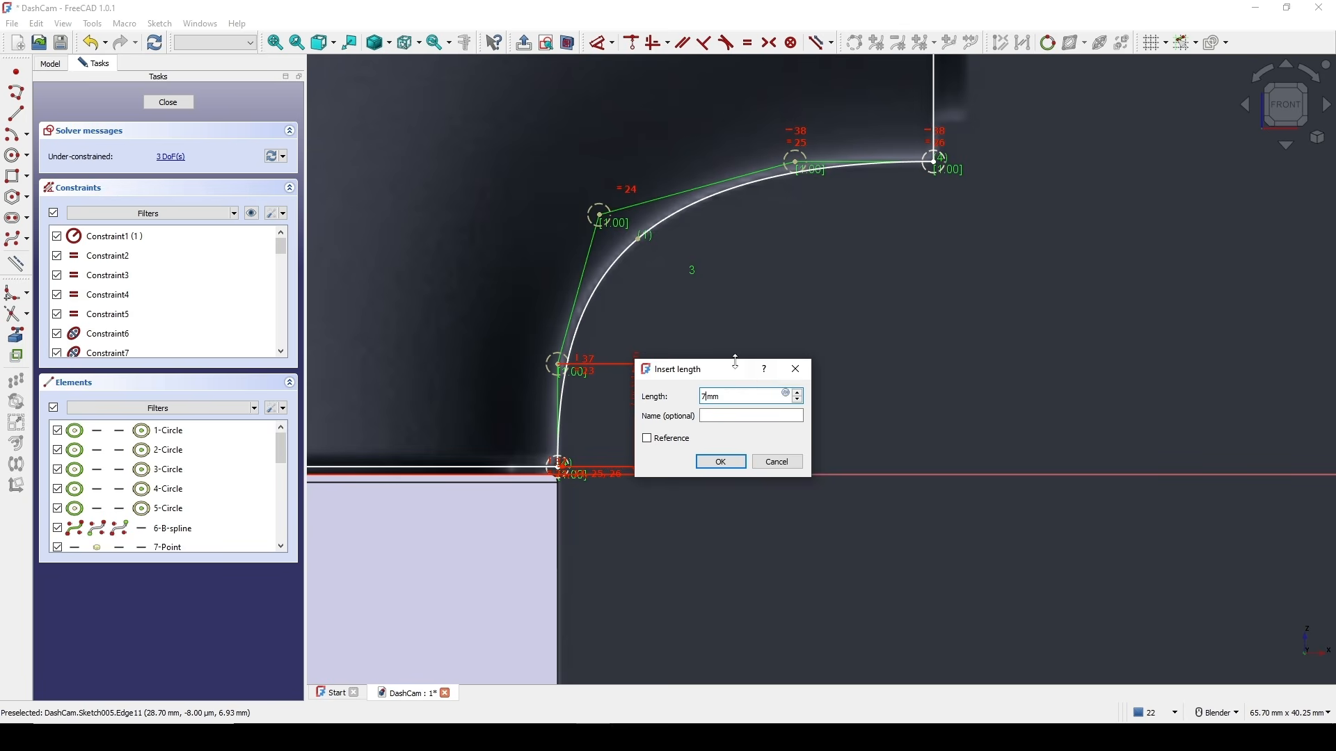
pyautogui.press('Return')
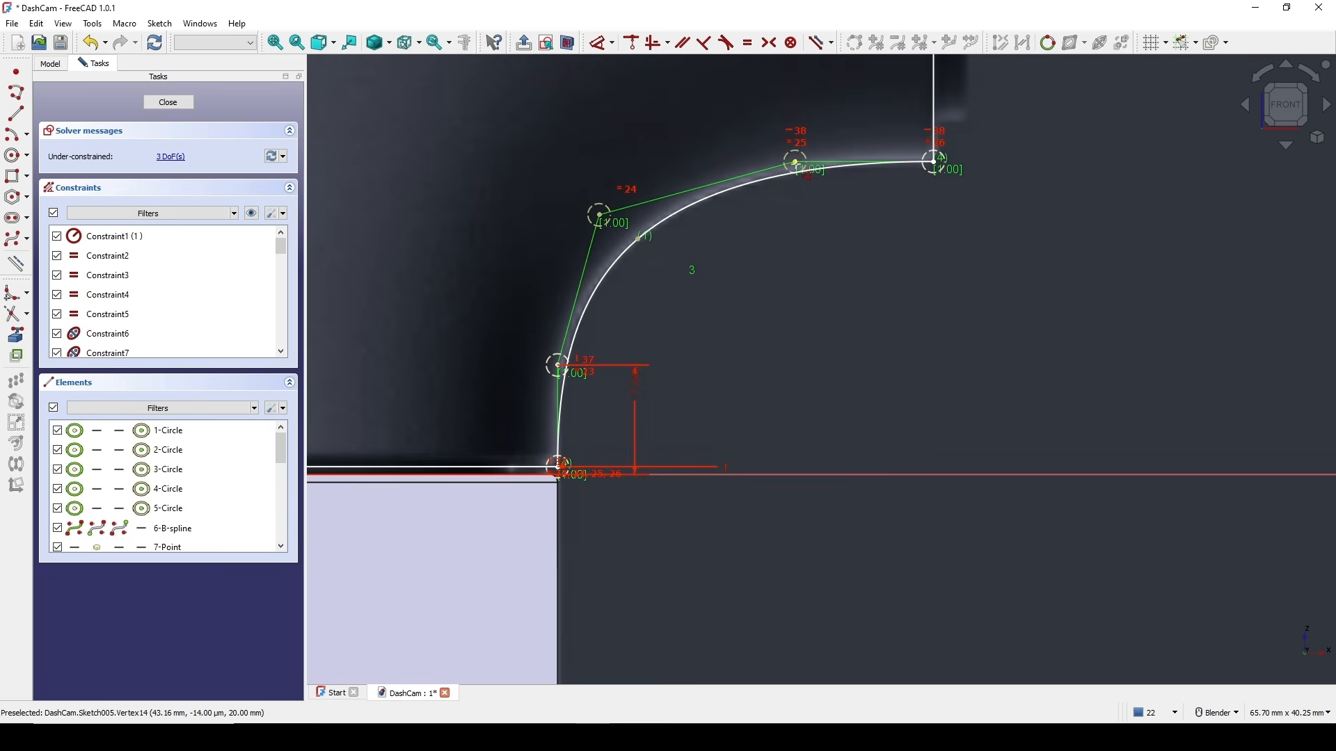
# - Dimension the horizontal distance between the lower spline's fourth control point and its end point, rounding it to a whole millimetre
pyautogui.click(795, 161)
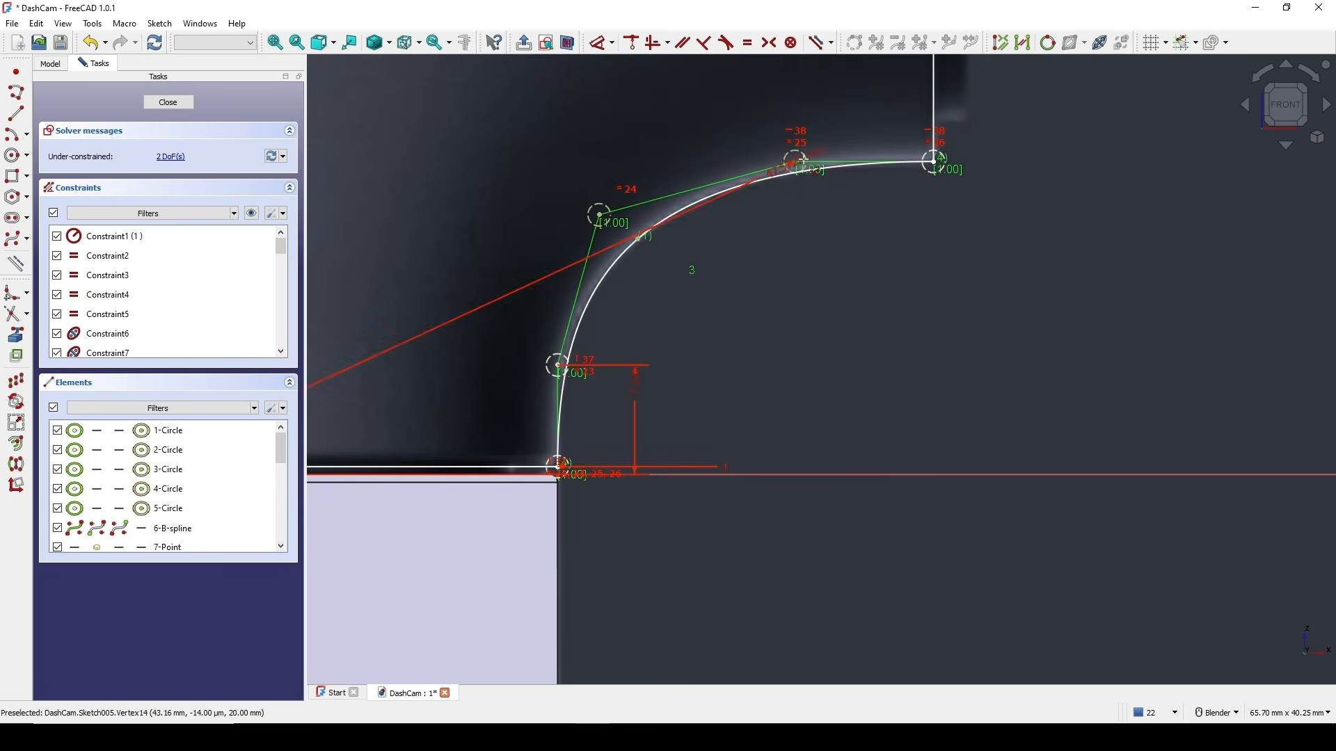
pyautogui.click(939, 165)
pyautogui.click(876, 278)
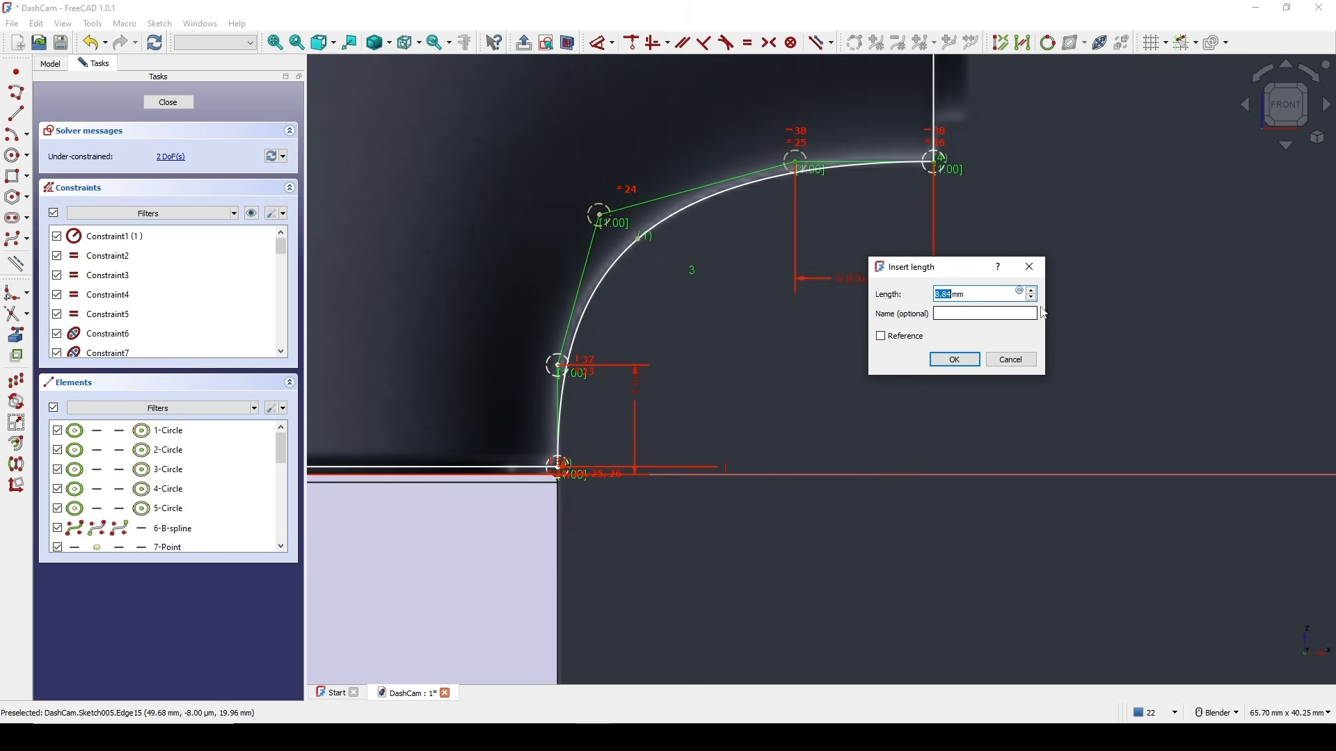
pyautogui.write('8')
pyautogui.press('Return')
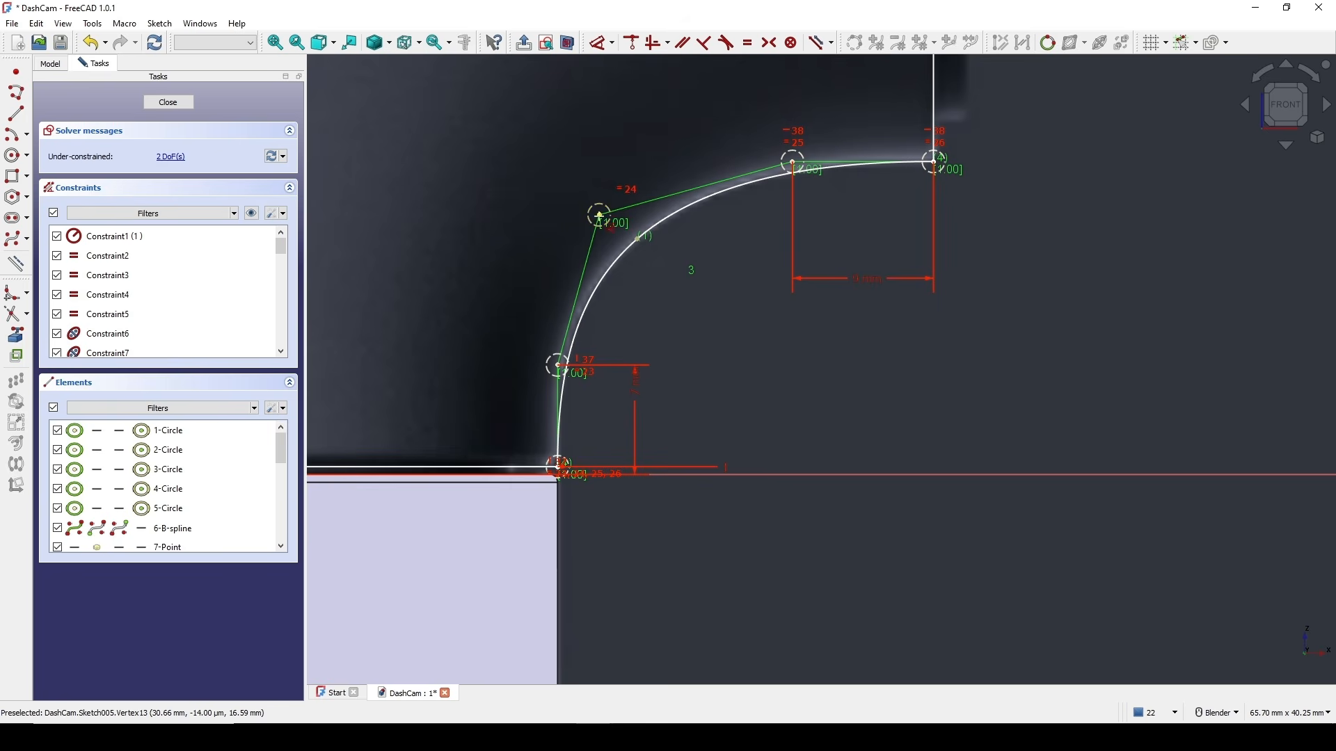
# - Fix the lower spline's third control point 16 mm above the horizontal axis and 30 mm from the vertical axis
pyautogui.click(599, 213)
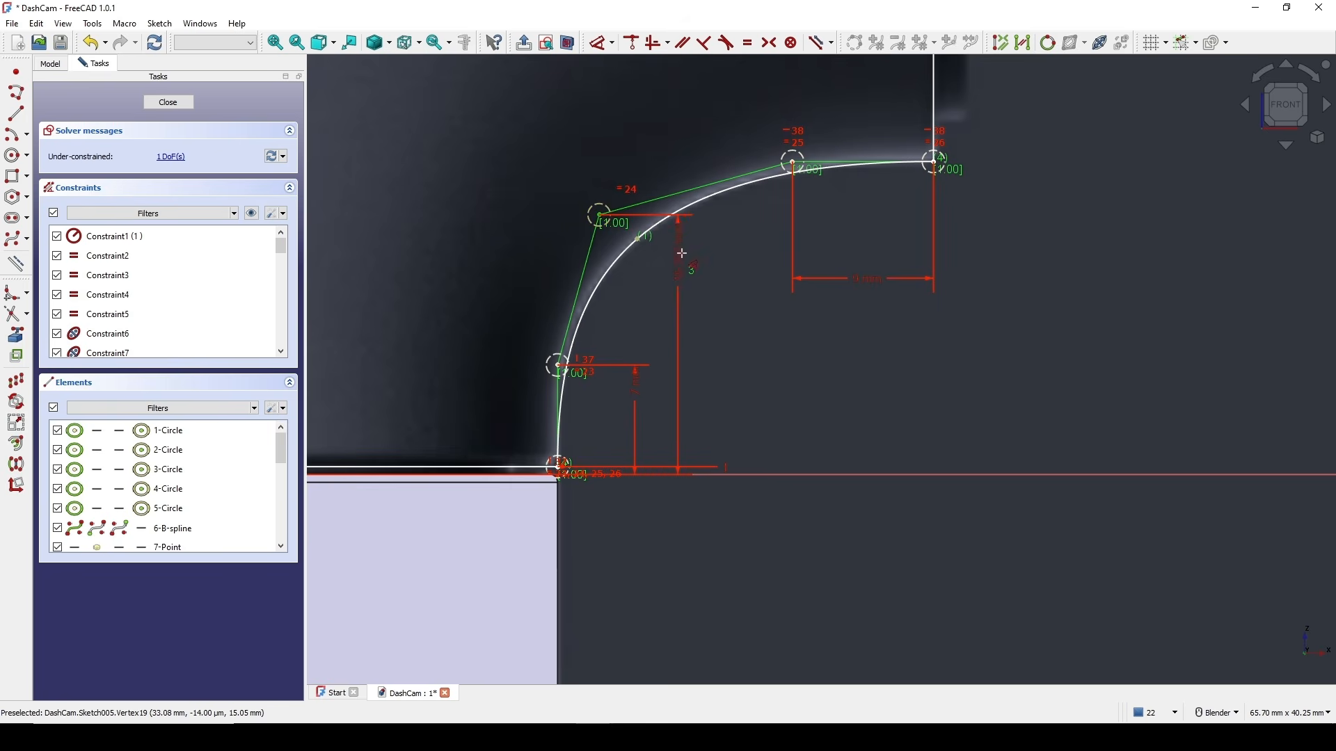
pyautogui.click(686, 321)
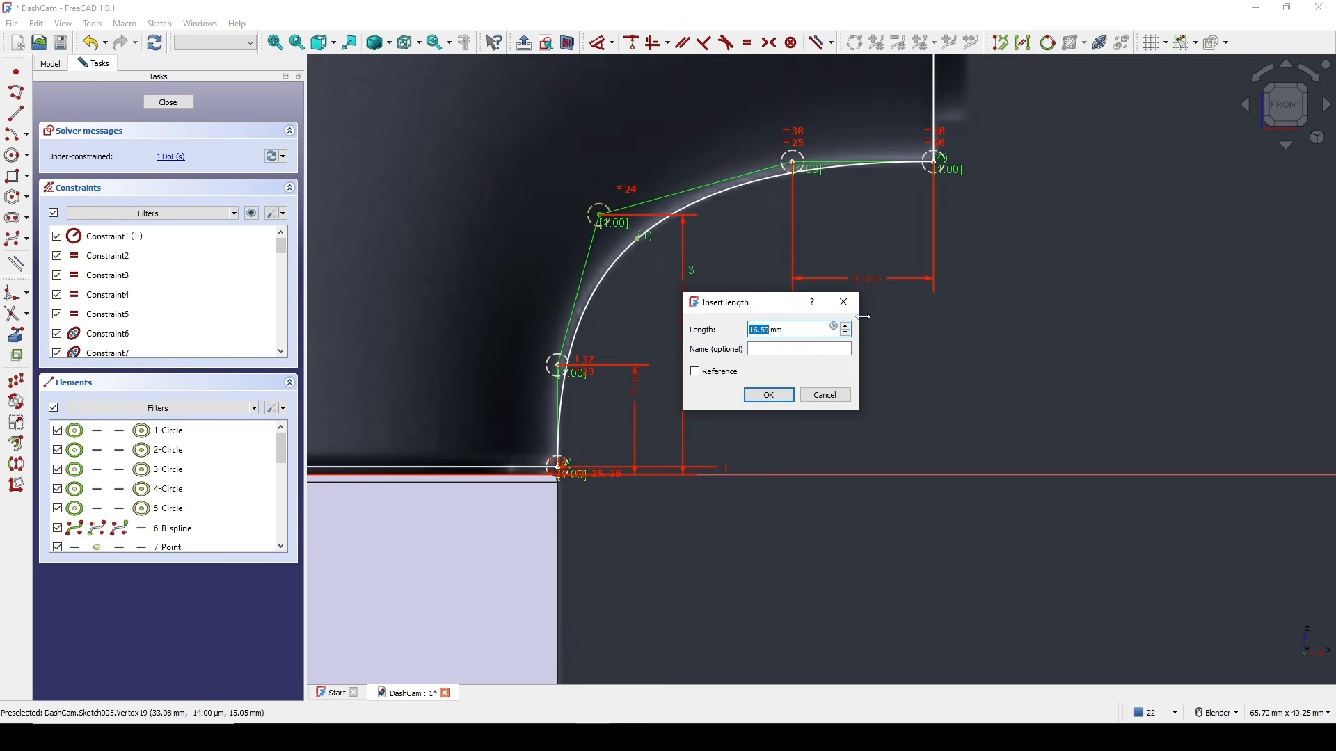
pyautogui.write('16')
pyautogui.press('Return')
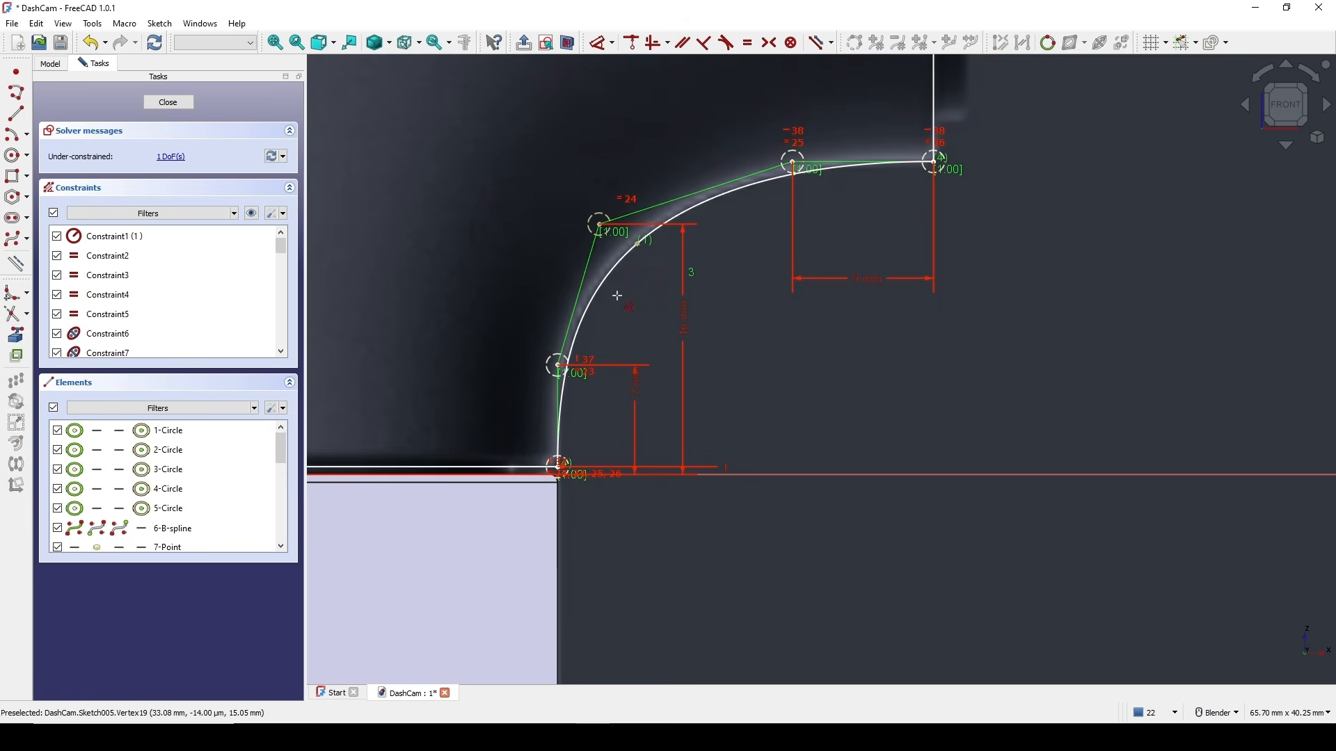
pyautogui.click(600, 224)
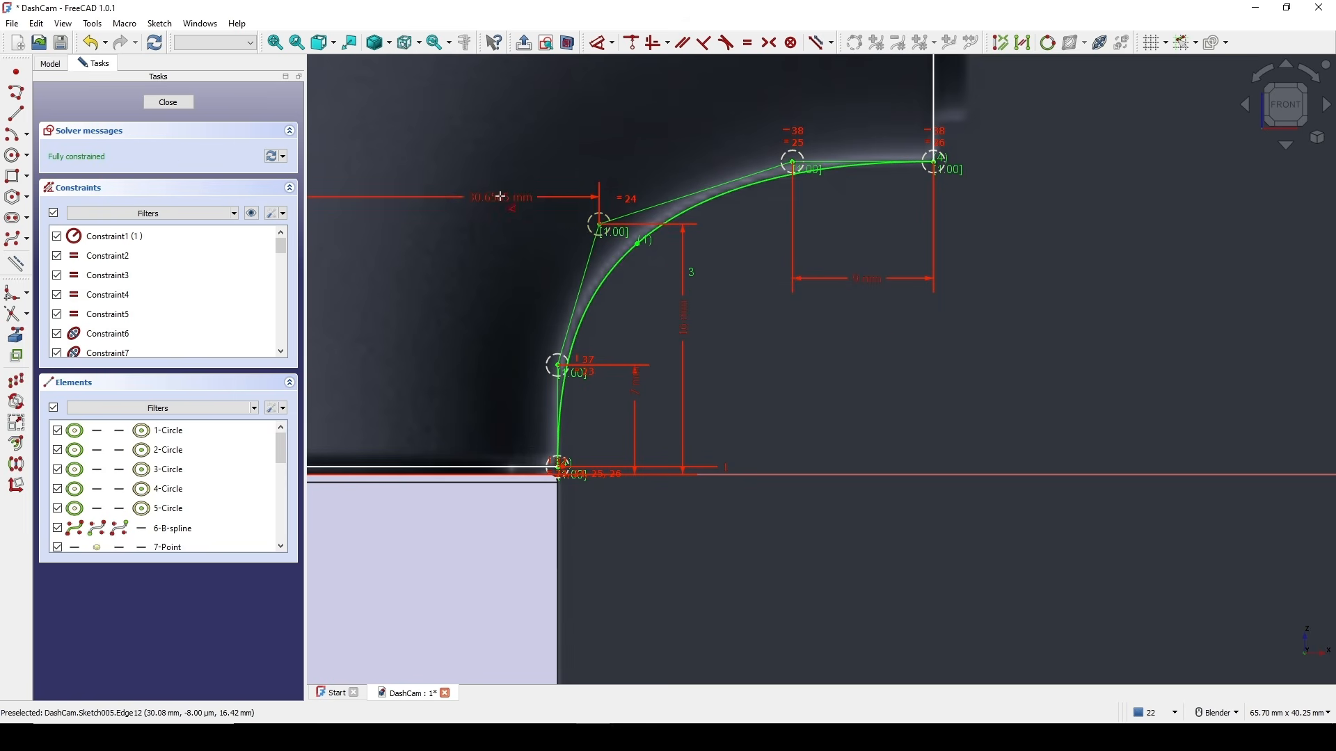
pyautogui.click(729, 198)
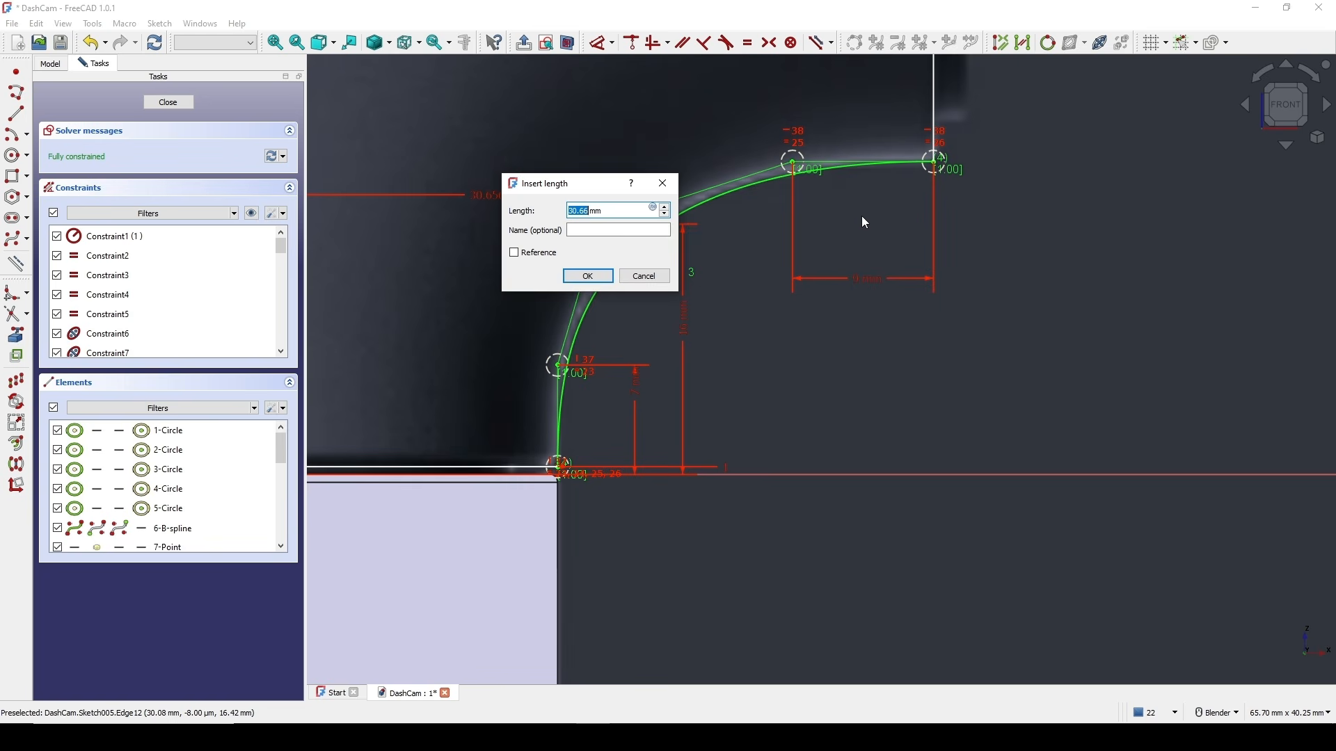
pyautogui.write('30')
pyautogui.press('Return')
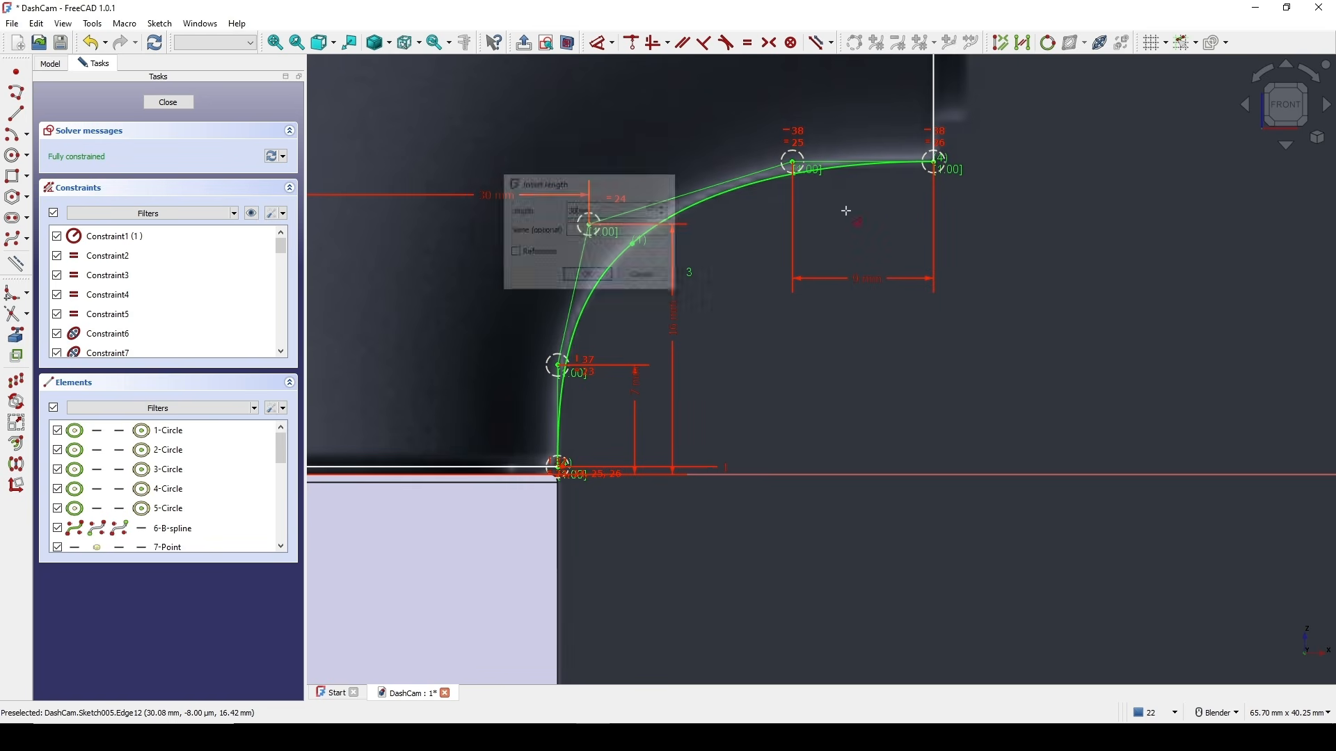
pyautogui.scroll(-8, 763, 329)
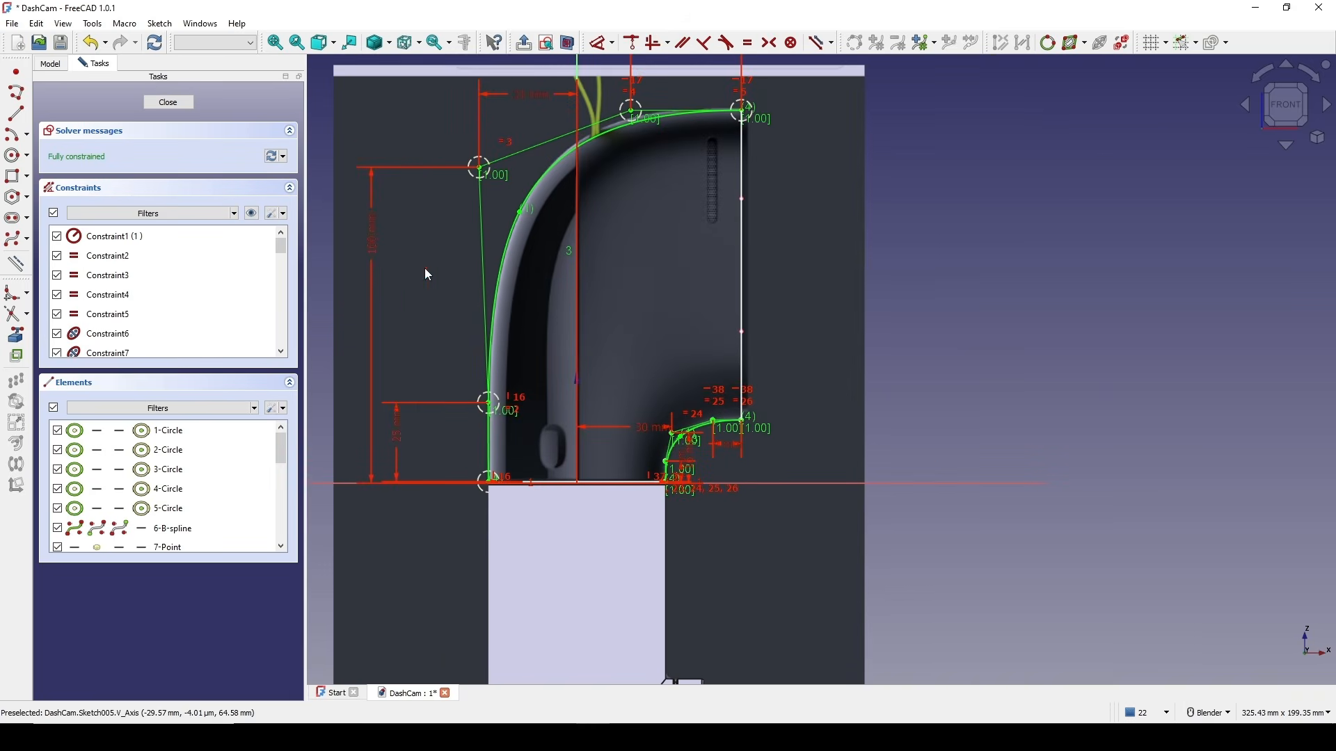
# - Close the guide curve sketch and inspect the curves in 3D against the cylinder and the opening profile
pyautogui.click(170, 104)
pyautogui.scroll(-2, 729, 391)
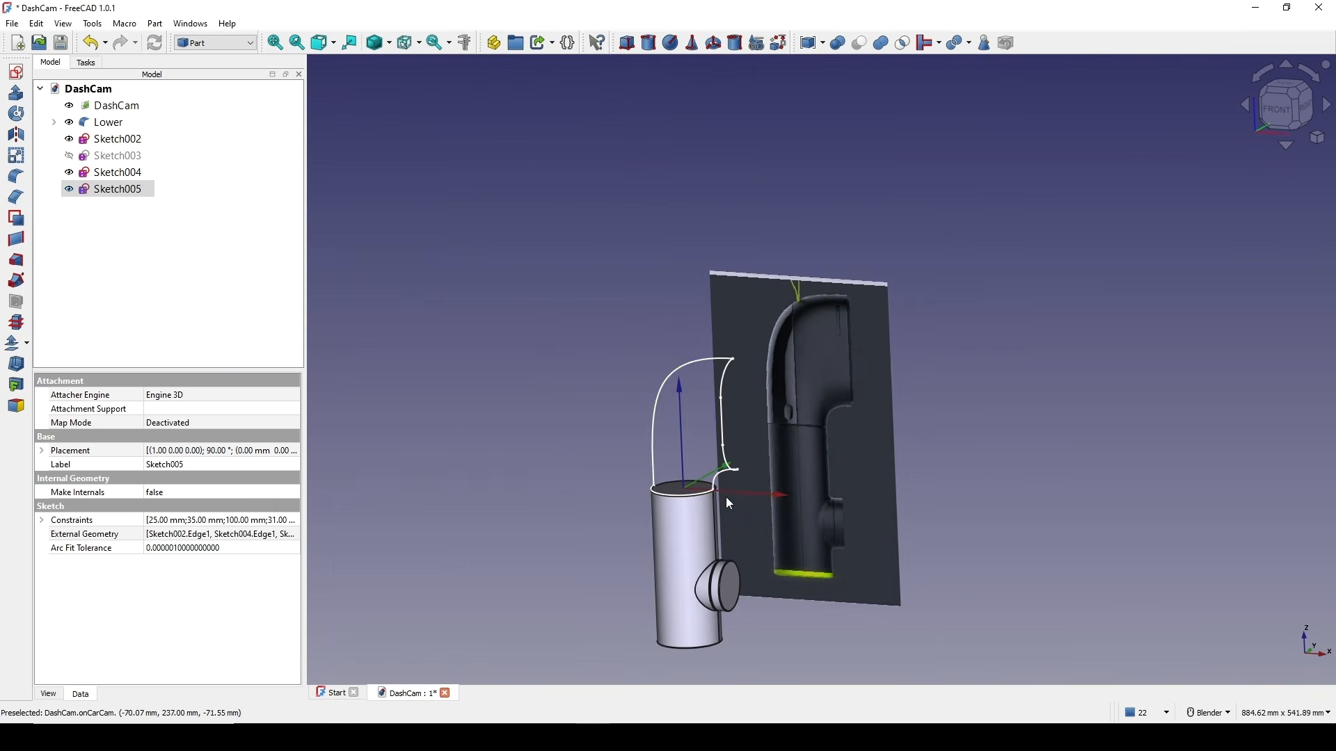
pyautogui.moveTo(725, 497); pyautogui.dragTo(685, 534, button='middle')
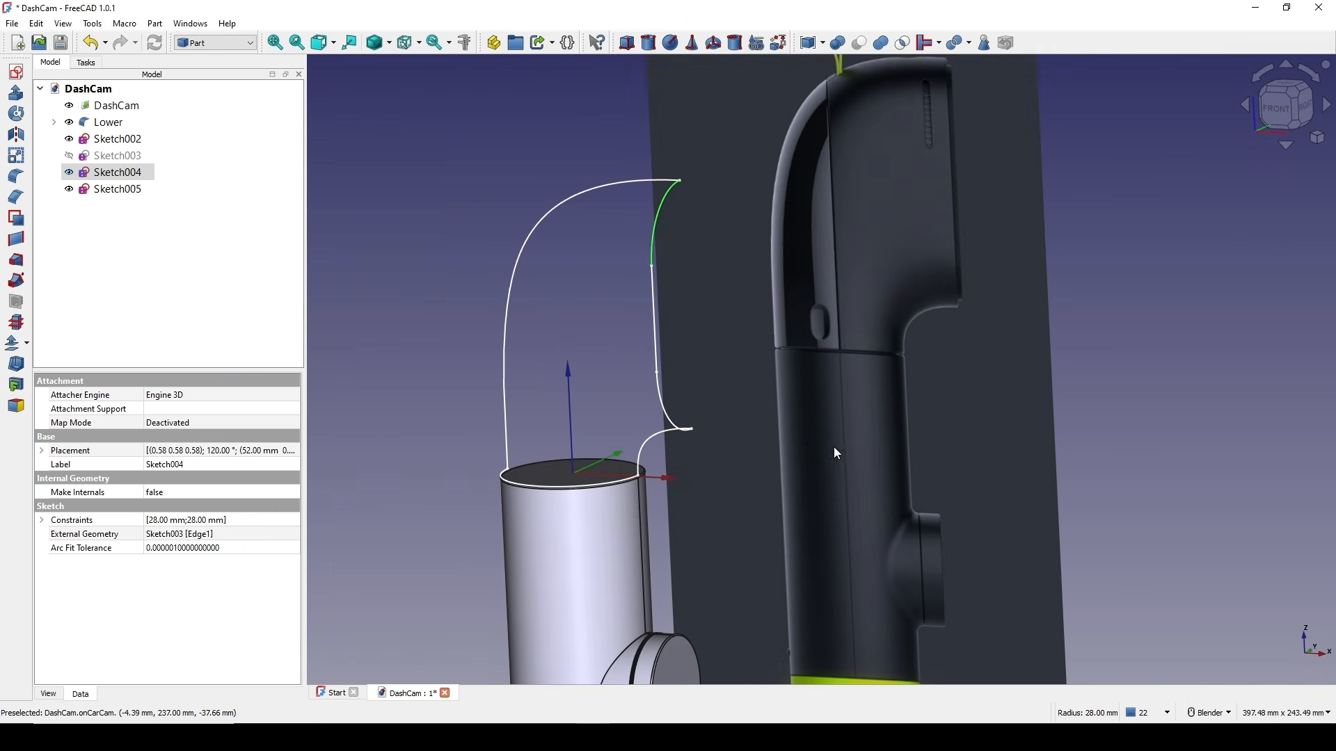
pyautogui.click(1112, 377)
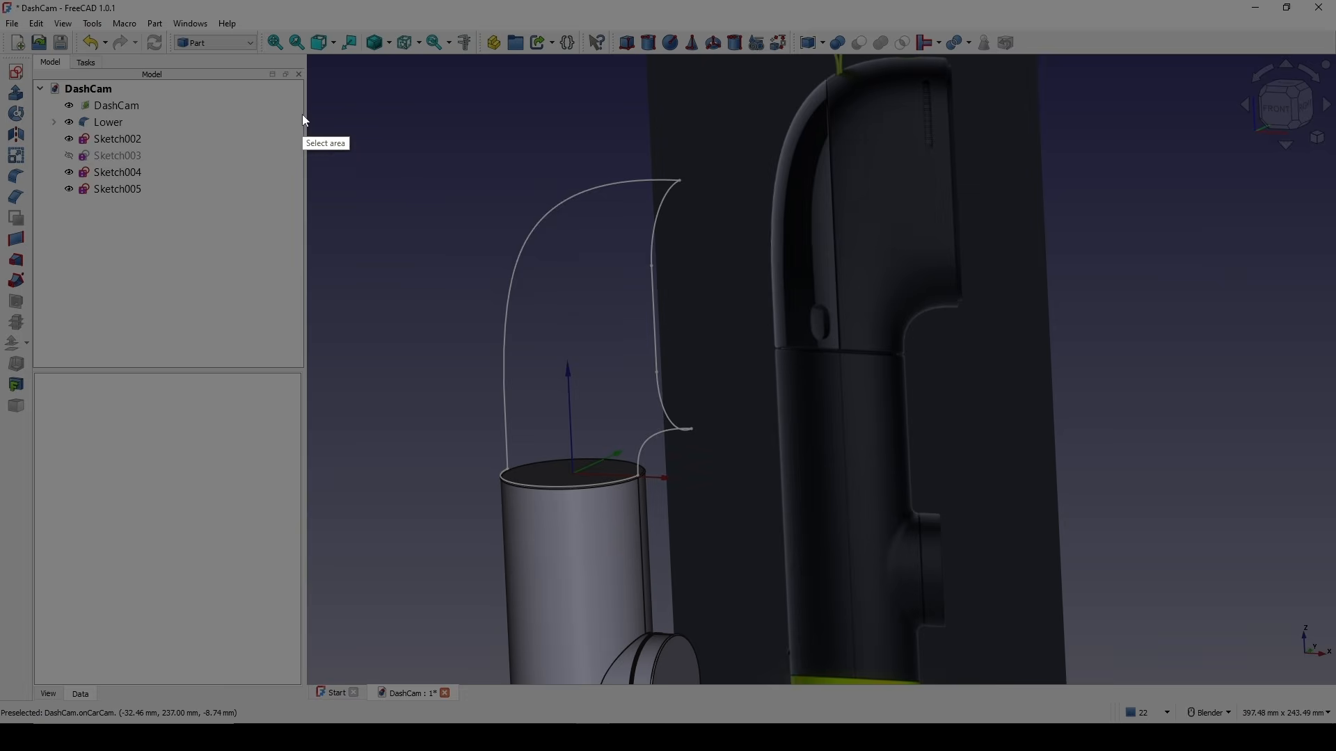
pyautogui.moveTo(302, 112); pyautogui.dragTo(945, 589)
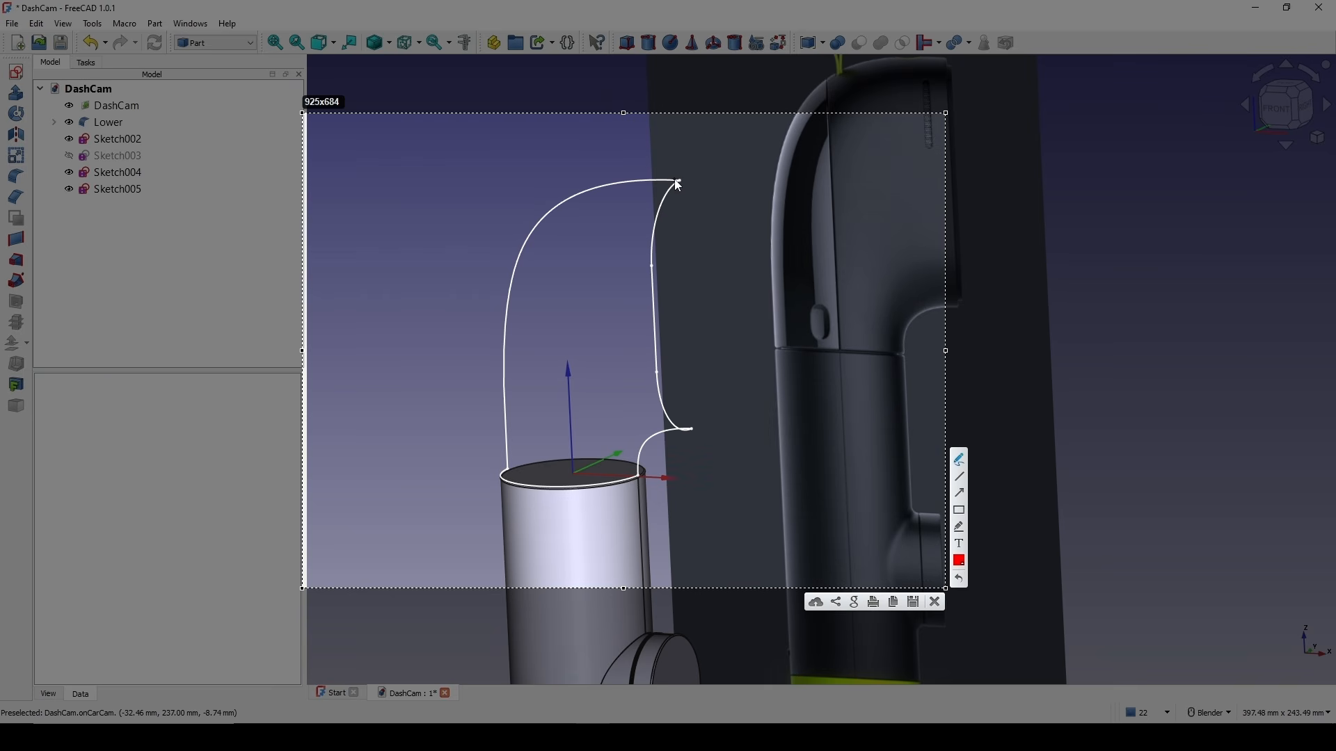
pyautogui.moveTo(678, 182); pyautogui.dragTo(662, 199)
pyautogui.moveTo(649, 256); pyautogui.dragTo(650, 327)
pyautogui.moveTo(652, 387); pyautogui.dragTo(683, 434)
pyautogui.moveTo(675, 175); pyautogui.dragTo(647, 263)
pyautogui.moveTo(680, 429); pyautogui.dragTo(682, 432)
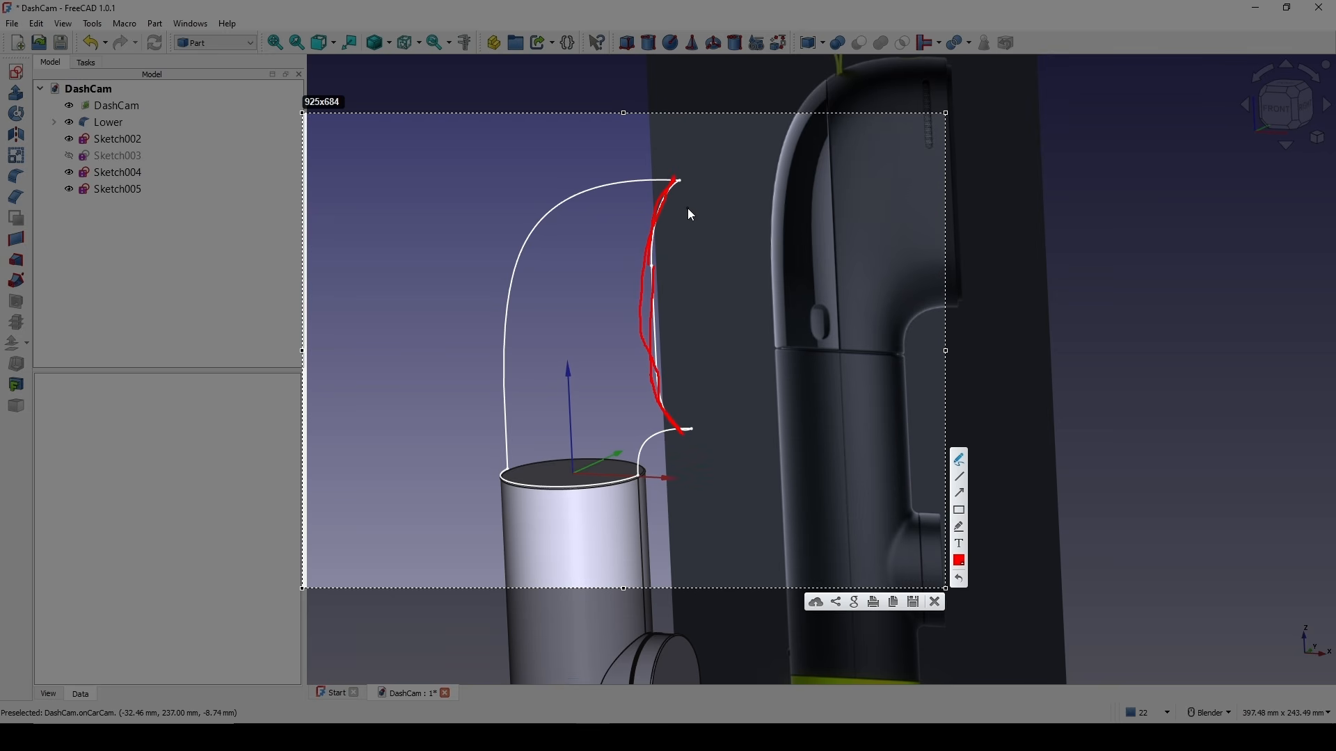
pyautogui.moveTo(675, 181); pyautogui.dragTo(743, 184)
pyautogui.moveTo(679, 432); pyautogui.dragTo(736, 432)
pyautogui.moveTo(745, 182); pyautogui.dragTo(732, 220)
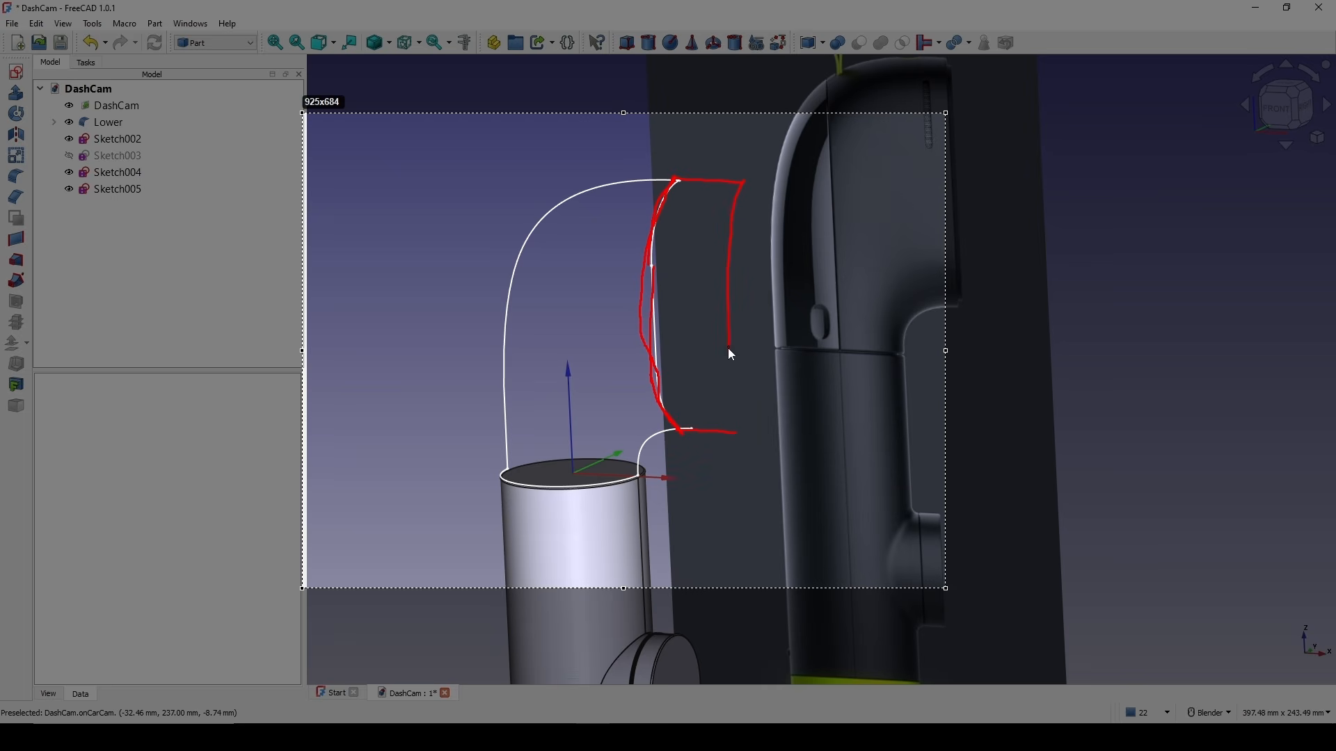
pyautogui.moveTo(739, 438); pyautogui.dragTo(739, 435)
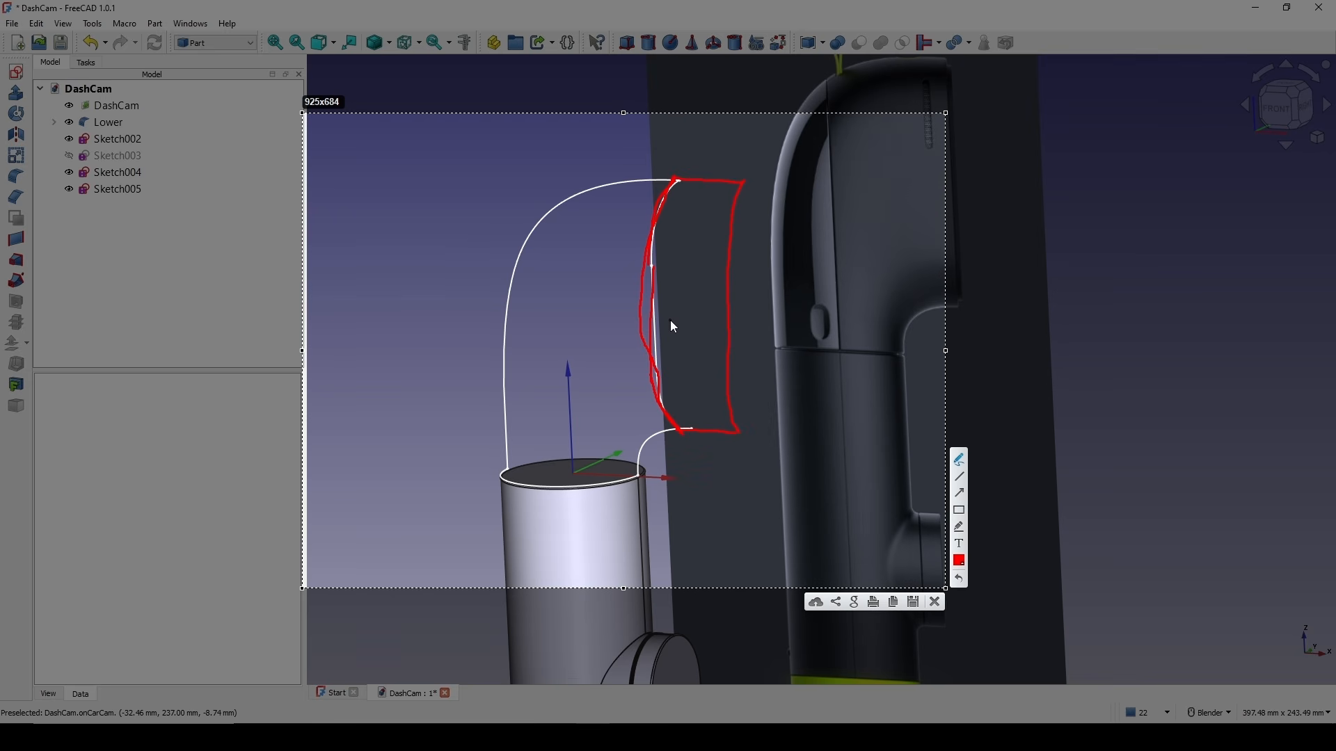
pyautogui.moveTo(579, 297)
pyautogui.mouseDown()
pyautogui.moveTo(565, 317)
pyautogui.moveTo(572, 354)
pyautogui.moveTo(586, 386)
pyautogui.moveTo(618, 391)
pyautogui.mouseUp()
pyautogui.moveTo(616, 324); pyautogui.dragTo(670, 324)
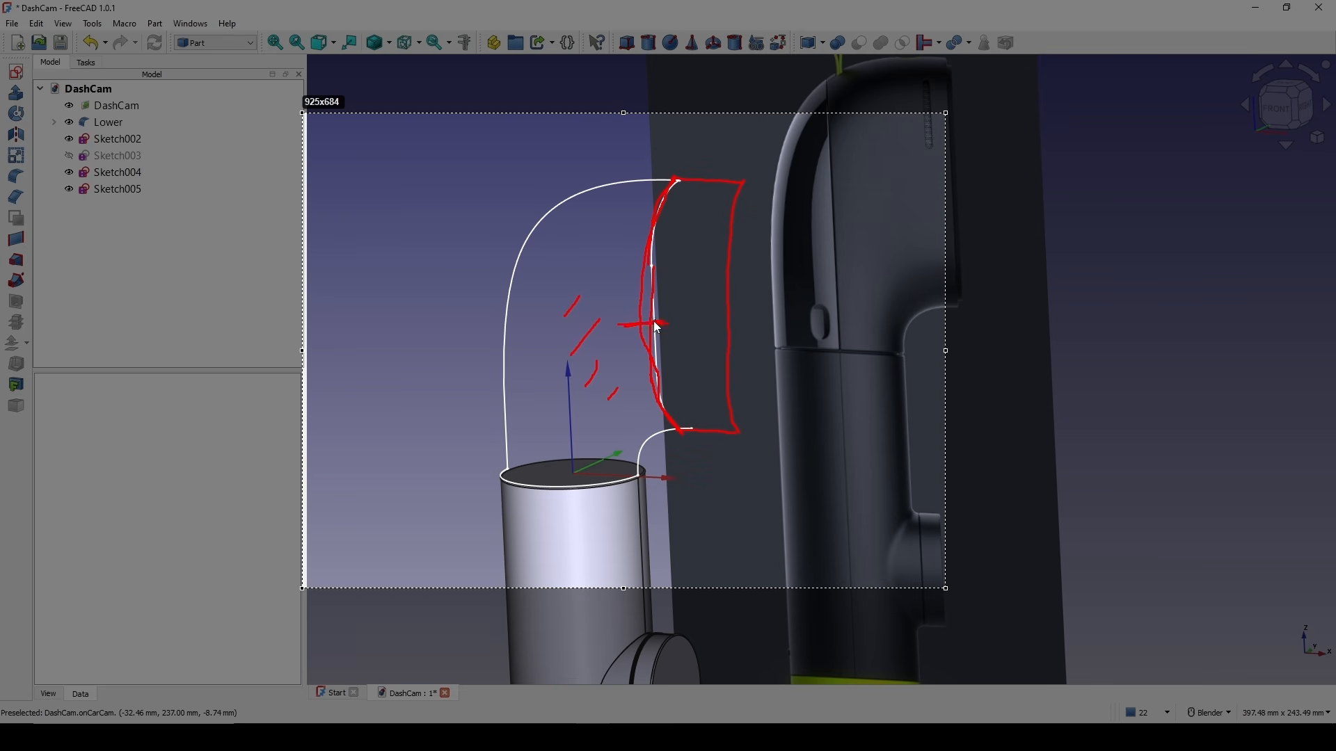
pyautogui.press('Escape')
# - Join the opening profile's three edges in Sketch004 into a single curve and hide that sketch
pyautogui.scroll(2, 645, 224)
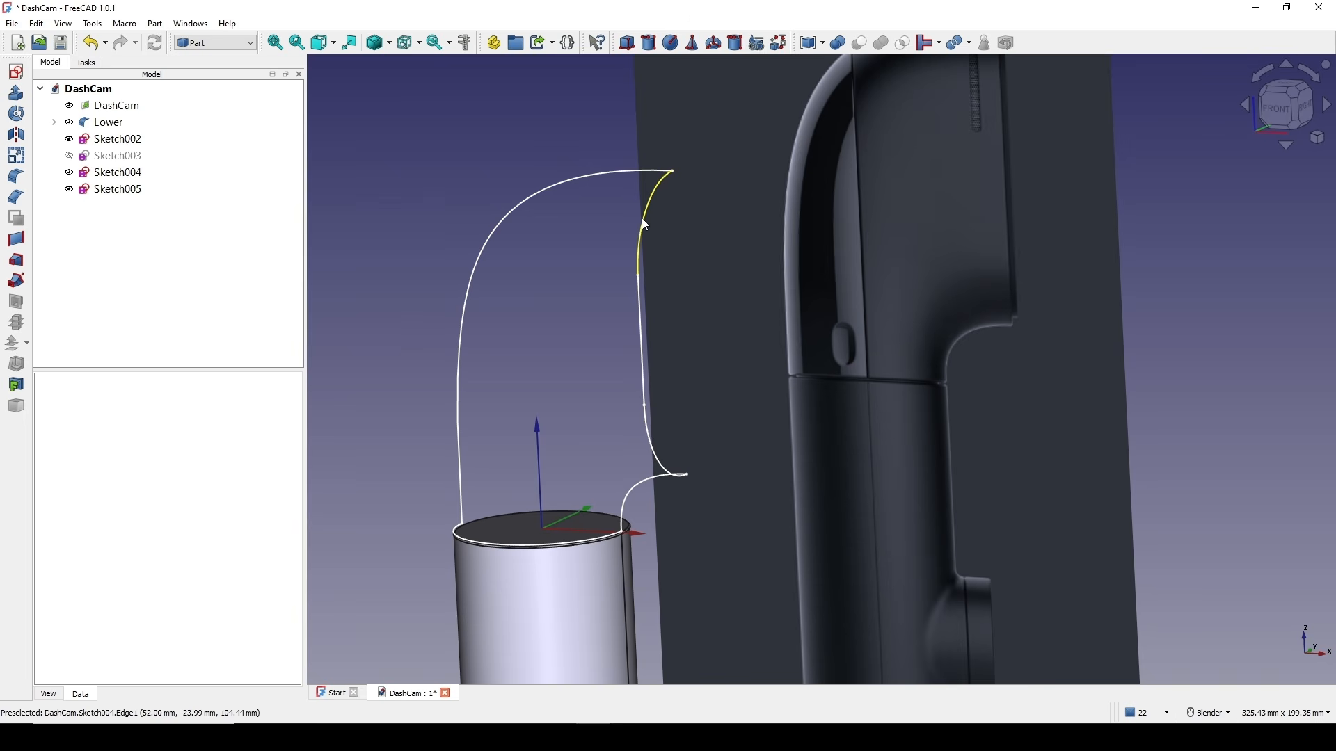
pyautogui.click(228, 44)
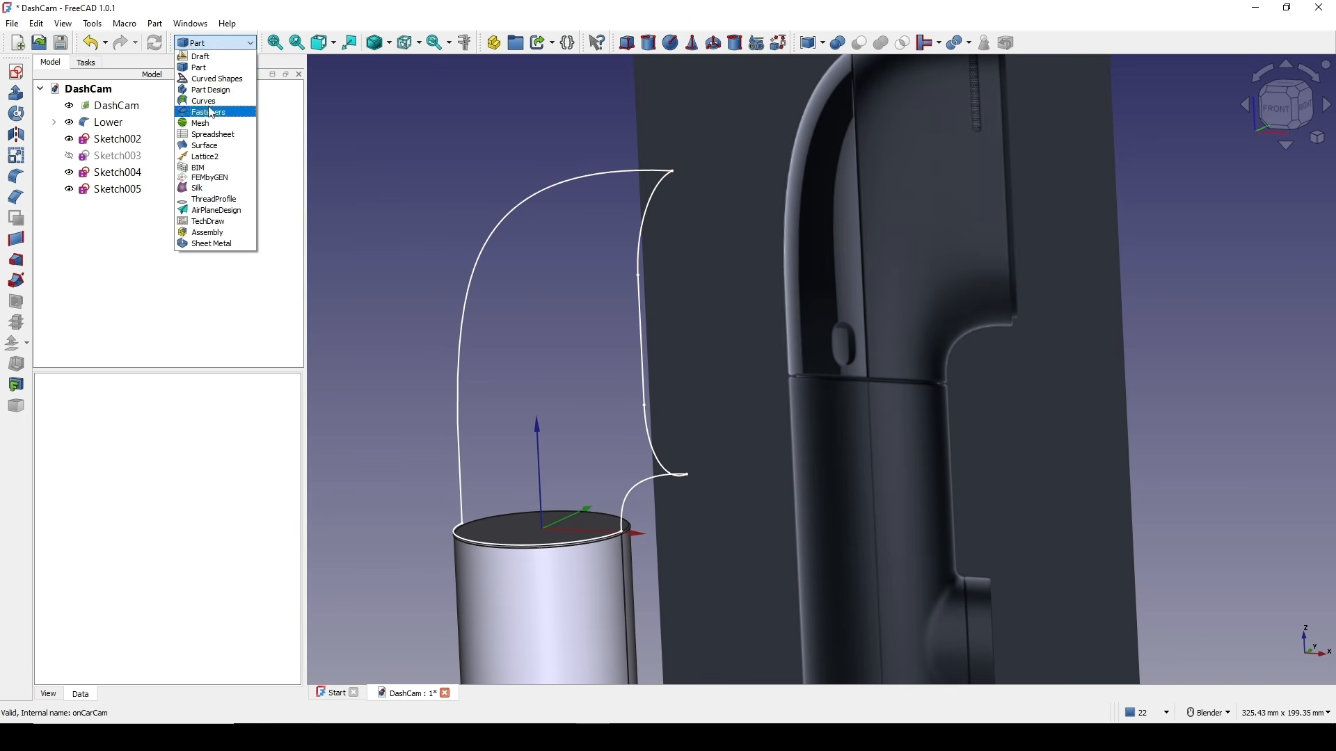
pyautogui.click(205, 101)
pyautogui.scroll(-1, 645, 295)
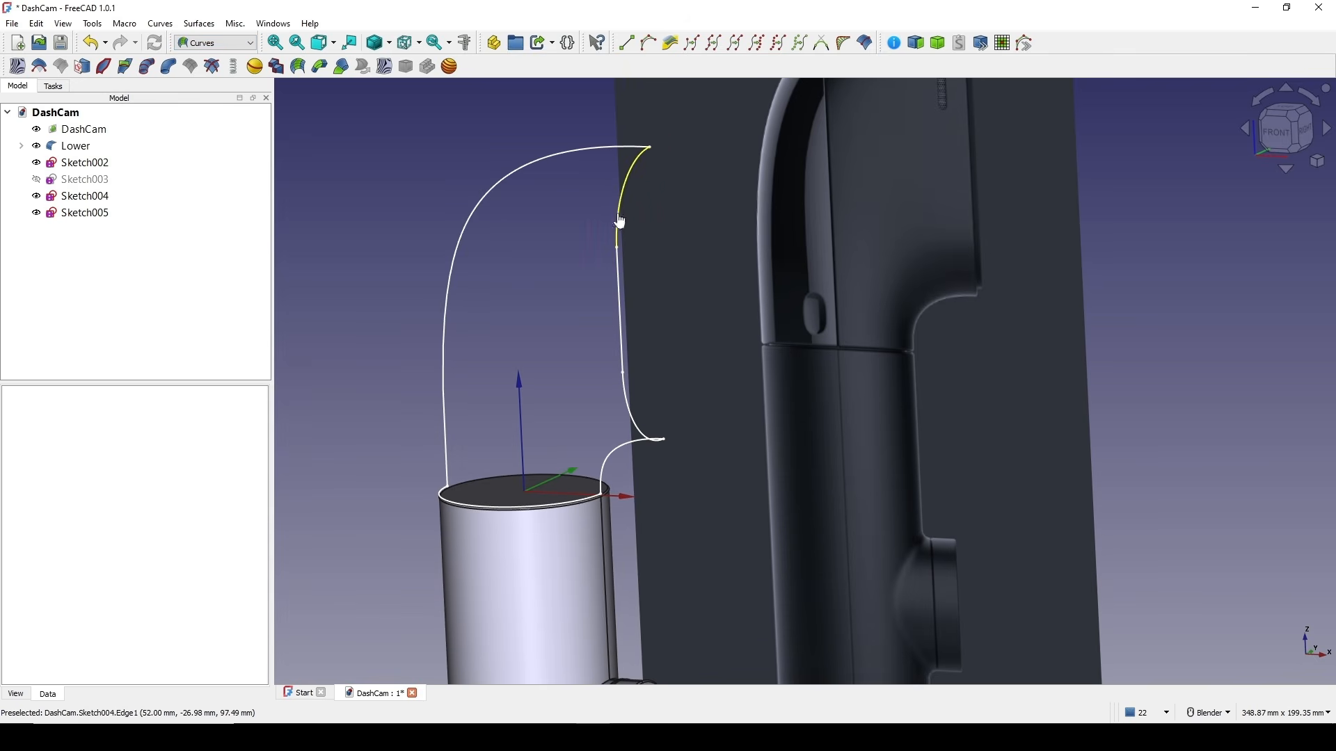
pyautogui.click(620, 220)
pyautogui.keyDown('ctrl'); pyautogui.click(618, 290); pyautogui.keyUp('ctrl')
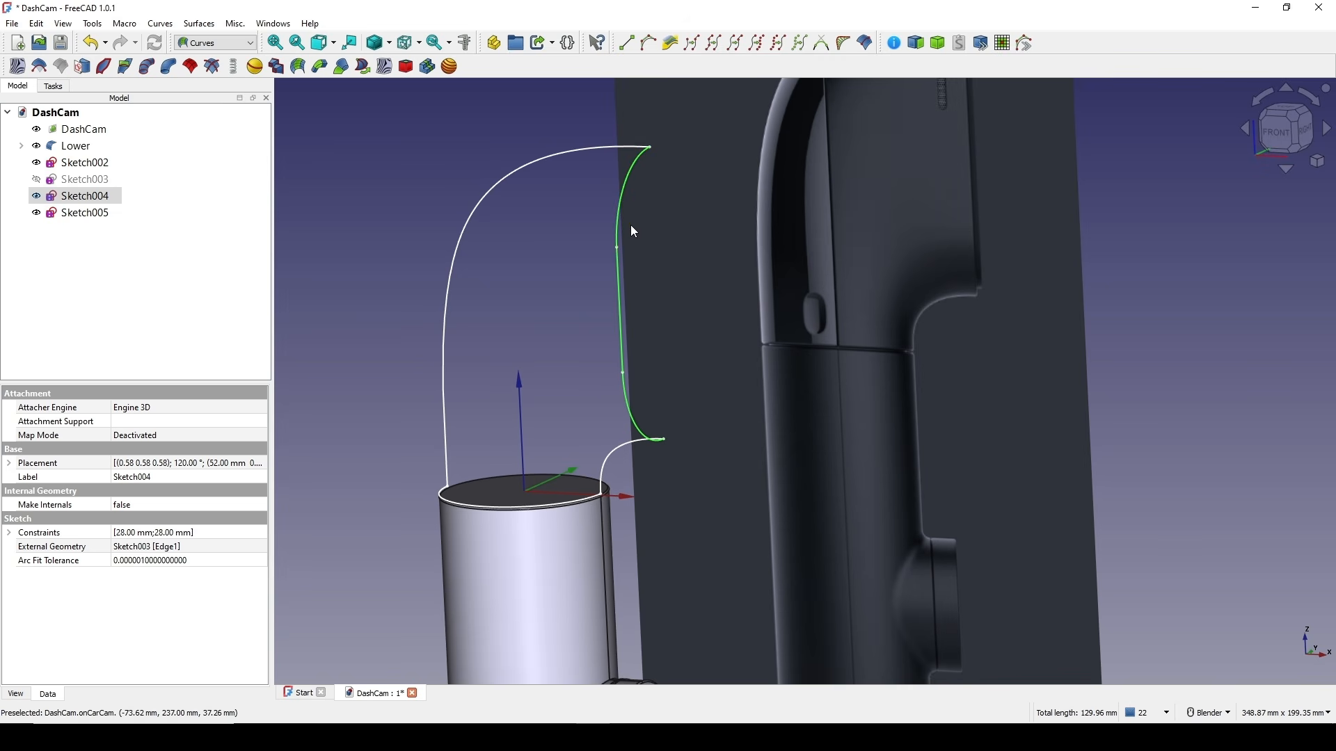
pyautogui.click(716, 47)
pyautogui.scroll(-1, 698, 252)
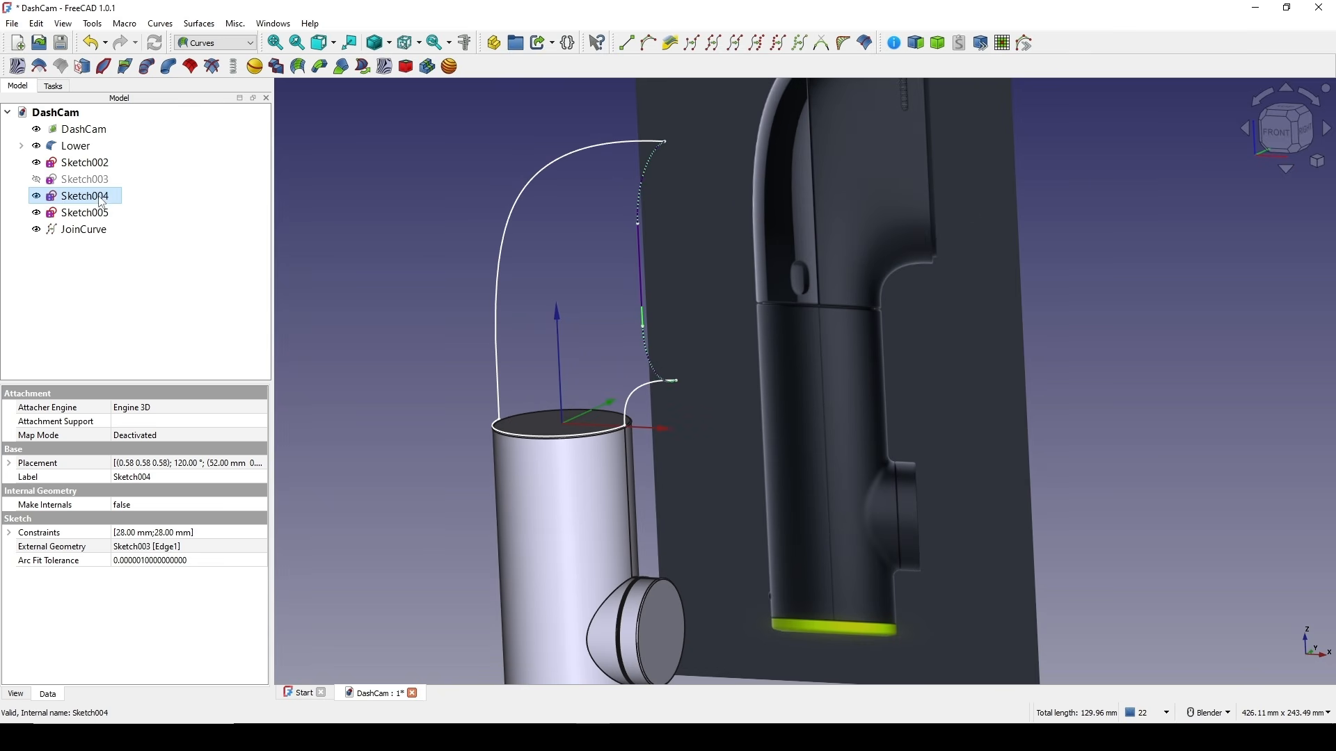
pyautogui.press('space')
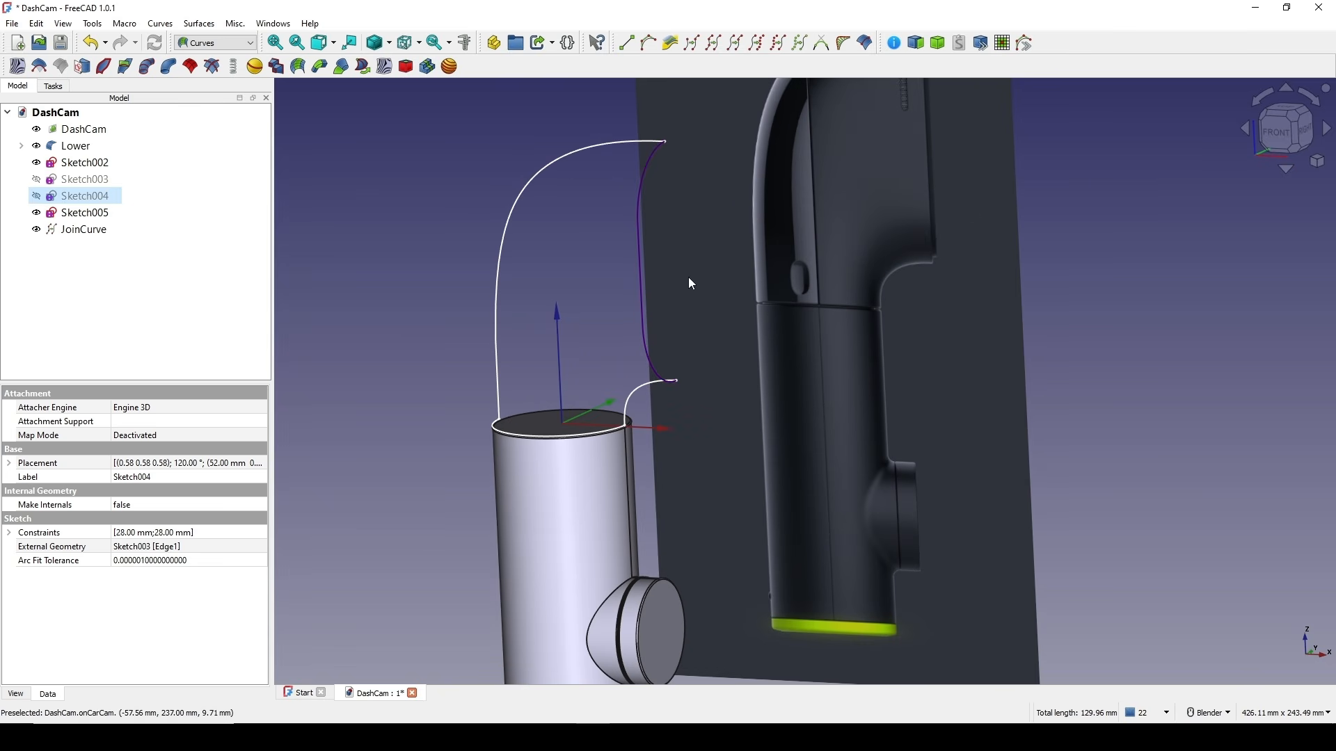
pyautogui.scroll(2, 687, 277)
pyautogui.click(612, 301)
# - Extrude the upper and lower guide curves in Sketch005 10 mm along the positive Y direction as surface strips
pyautogui.scroll(-2, 660, 319)
pyautogui.moveTo(660, 319)
pyautogui.mouseDown(button='middle')
pyautogui.moveTo(677, 340)
pyautogui.moveTo(750, 350)
pyautogui.moveTo(718, 359)
pyautogui.moveTo(737, 364)
pyautogui.moveTo(709, 346)
pyautogui.moveTo(722, 432)
pyautogui.moveTo(706, 471)
pyautogui.moveTo(616, 360)
pyautogui.mouseUp(button='middle')
pyautogui.scroll(-2, 667, 407)
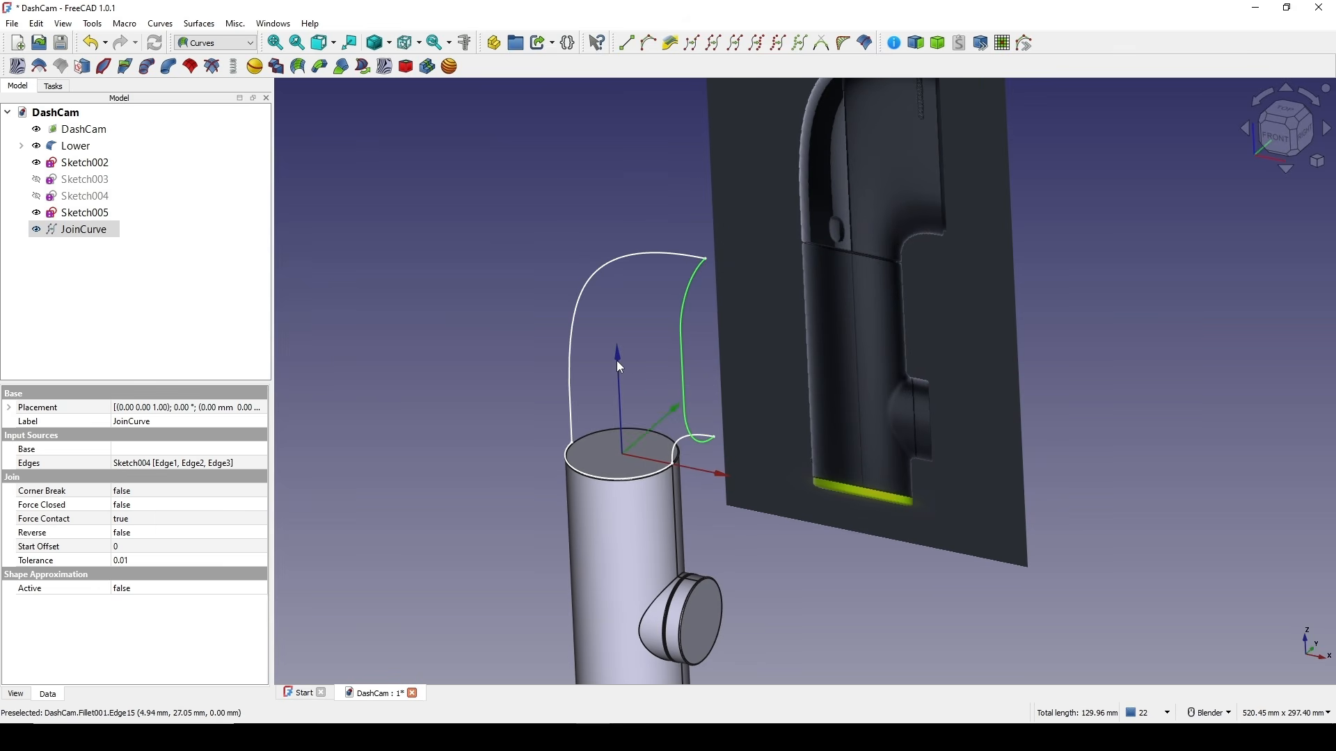
pyautogui.click(582, 294)
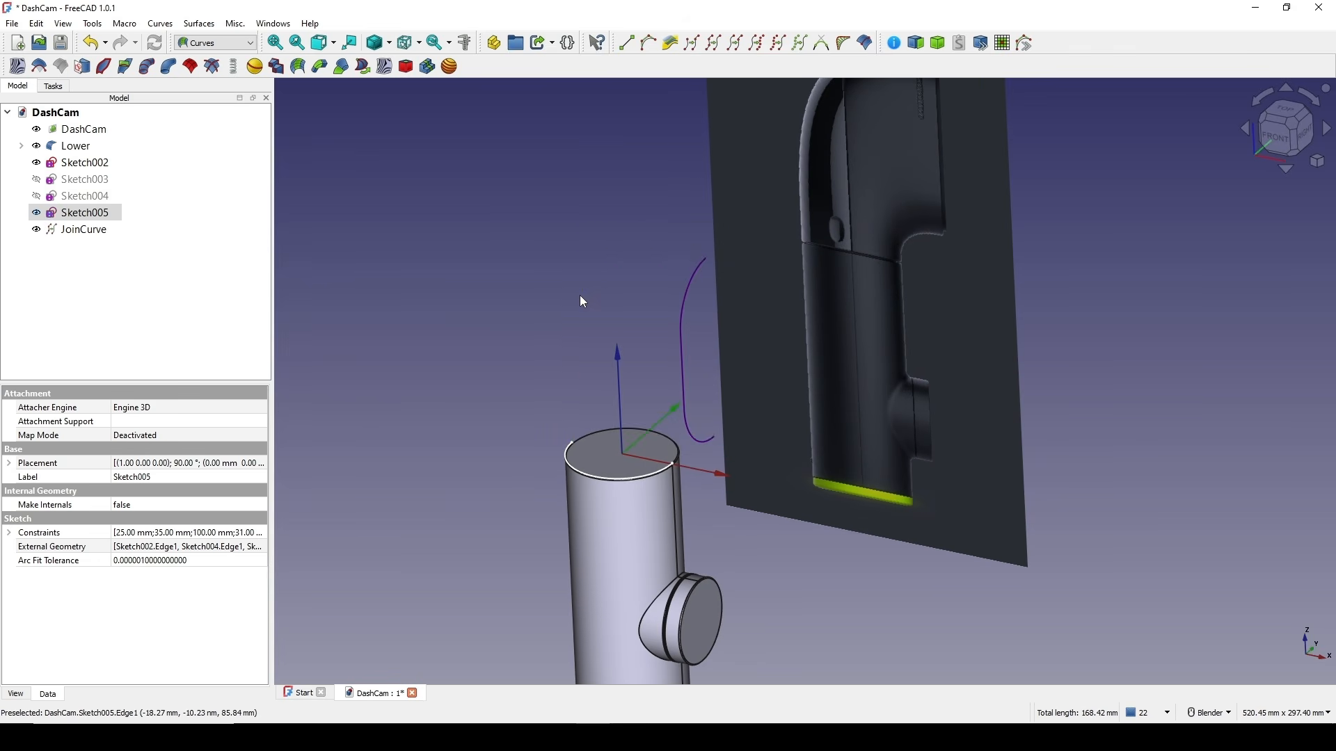
pyautogui.moveTo(620, 329)
pyautogui.mouseDown(button='middle')
pyautogui.moveTo(609, 306)
pyautogui.moveTo(603, 316)
pyautogui.mouseUp(button='middle')
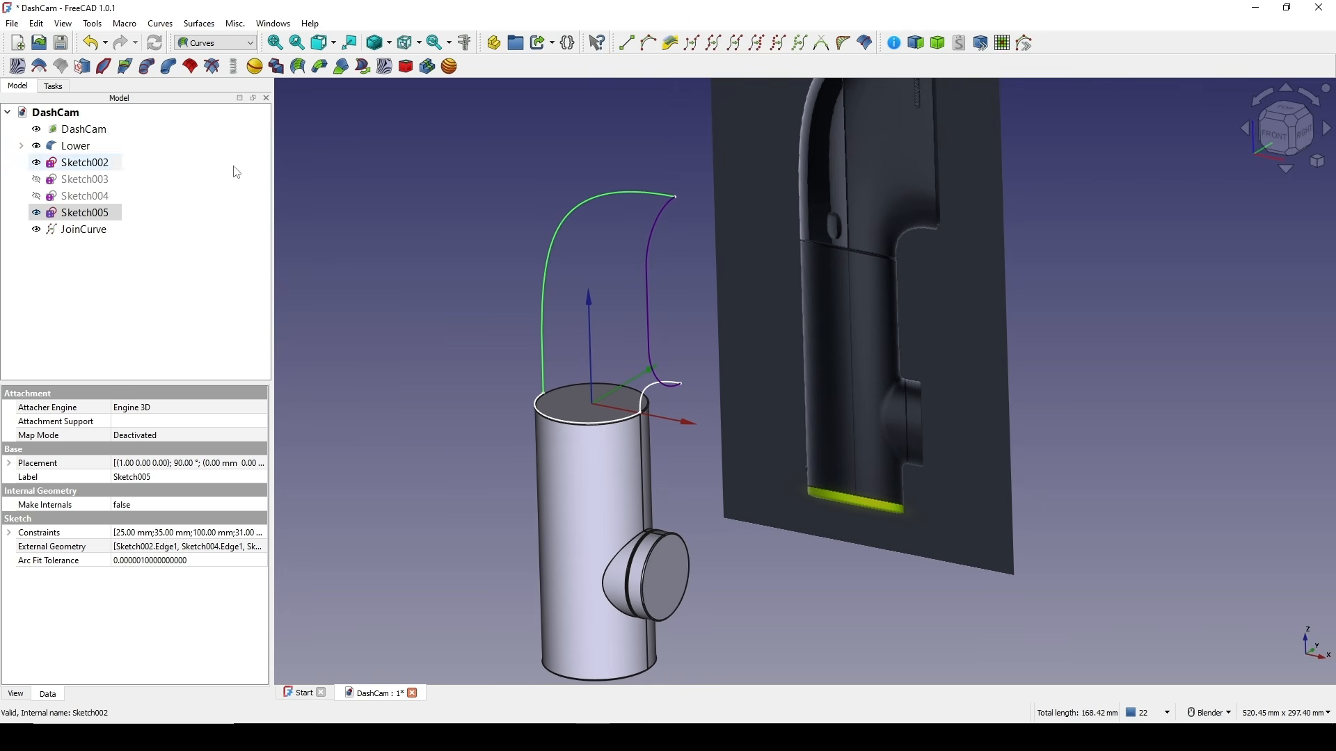
pyautogui.keyDown('shift'); pyautogui.moveTo(694, 418); pyautogui.dragTo(611, 473, button='middle'); pyautogui.keyUp('shift')
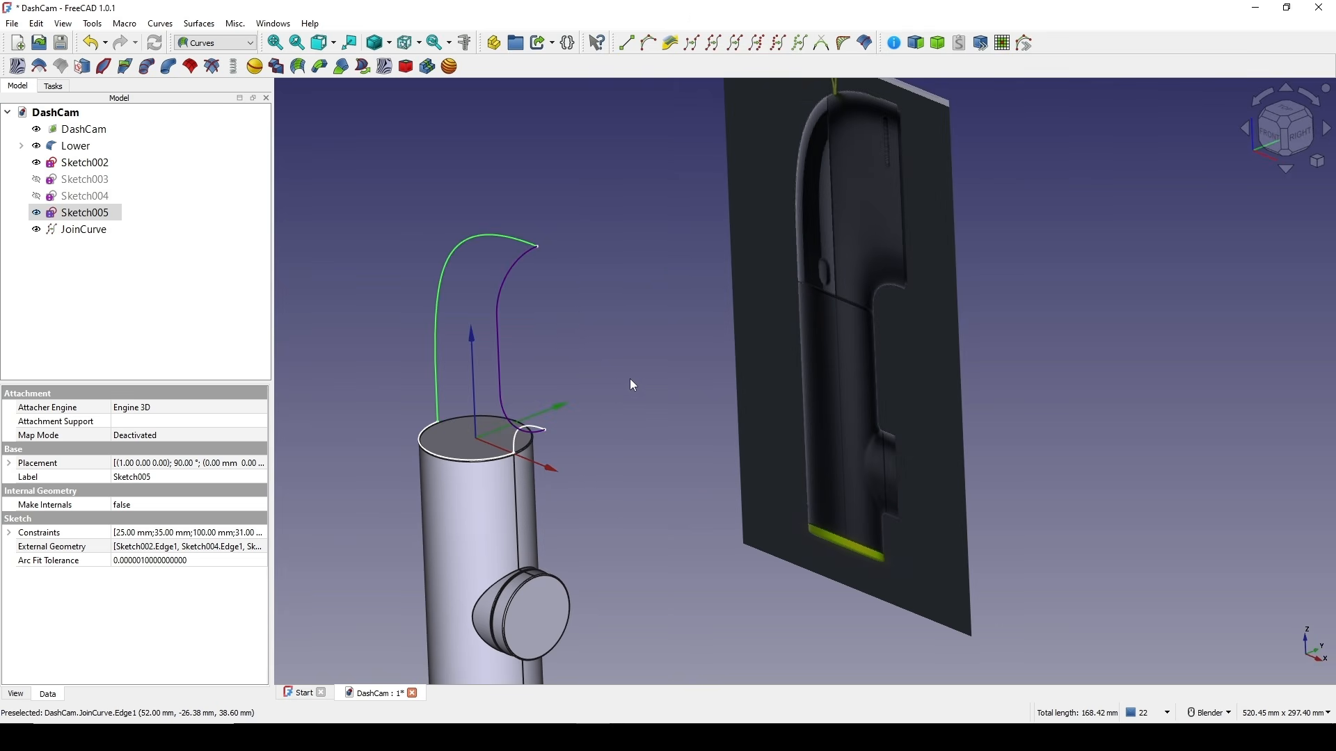
pyautogui.scroll(1, 589, 403)
pyautogui.keyDown('shift'); pyautogui.moveTo(558, 399); pyautogui.dragTo(609, 382, button='middle'); pyautogui.keyUp('shift')
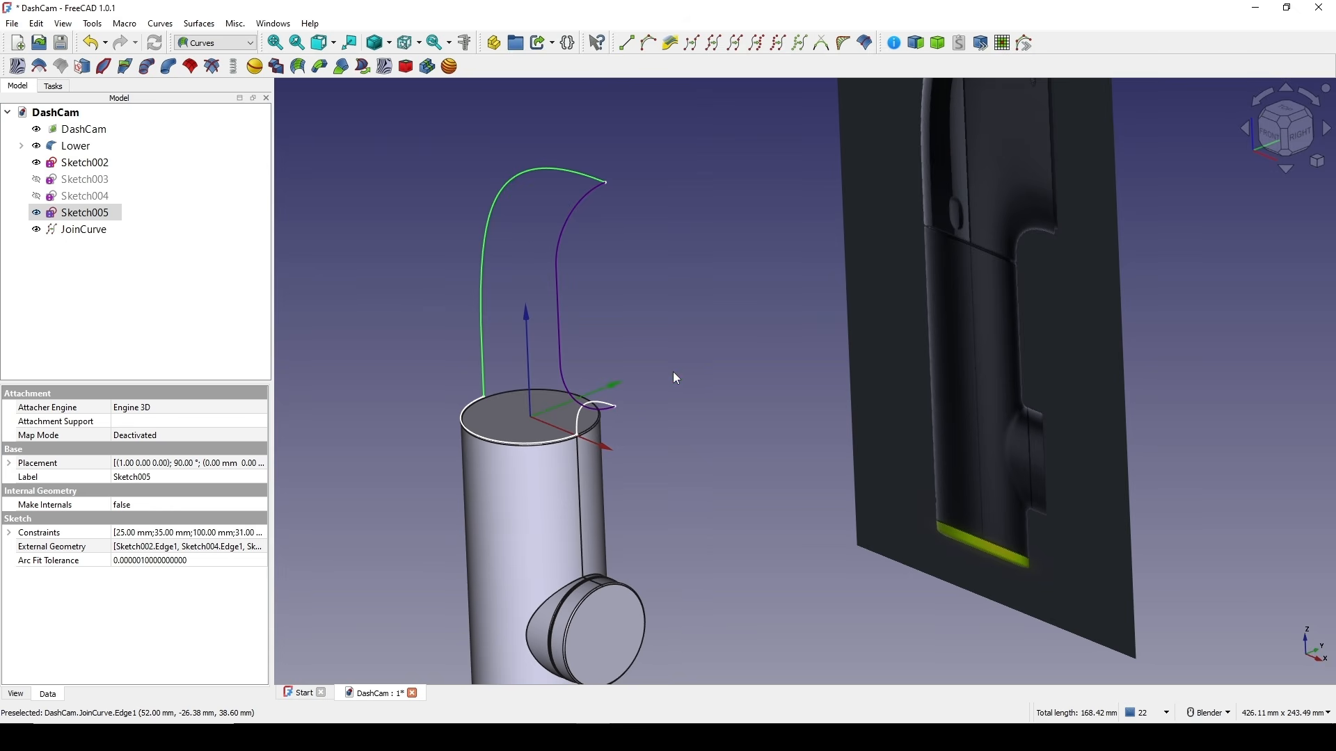
pyautogui.click(236, 44)
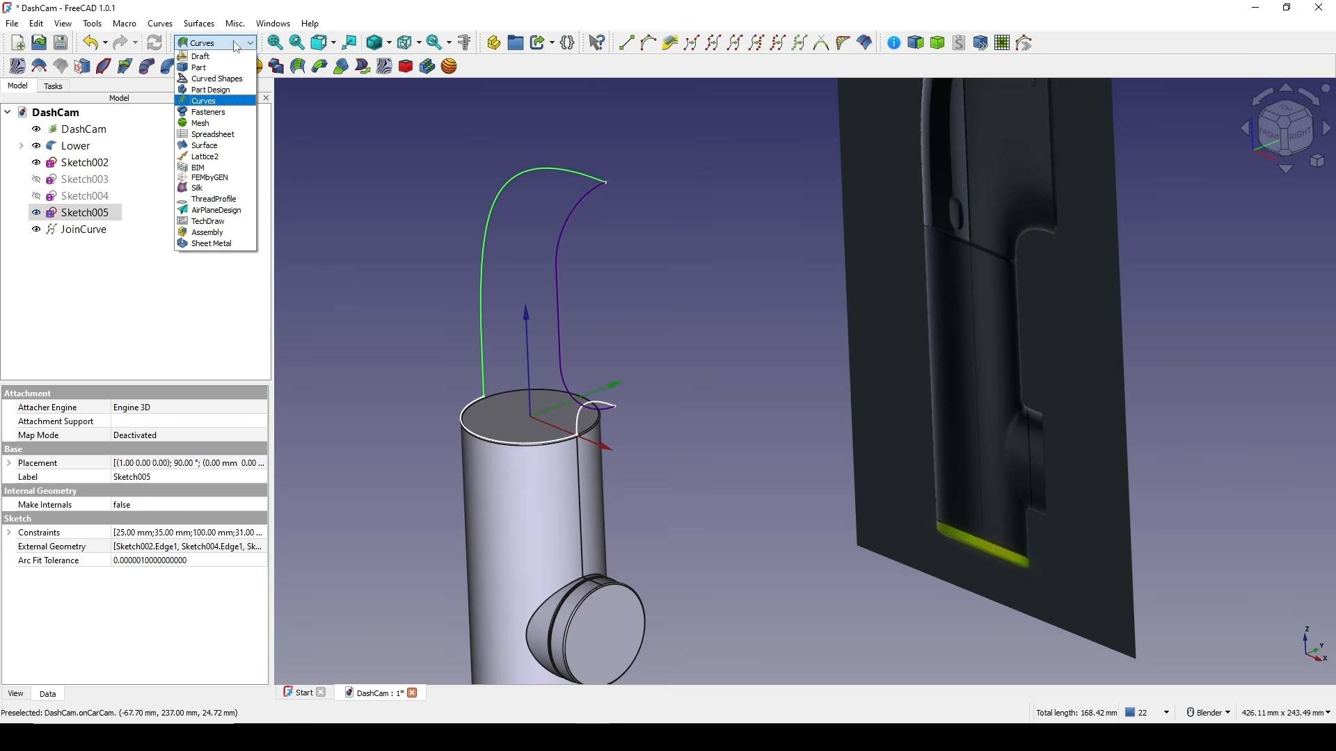
pyautogui.click(221, 69)
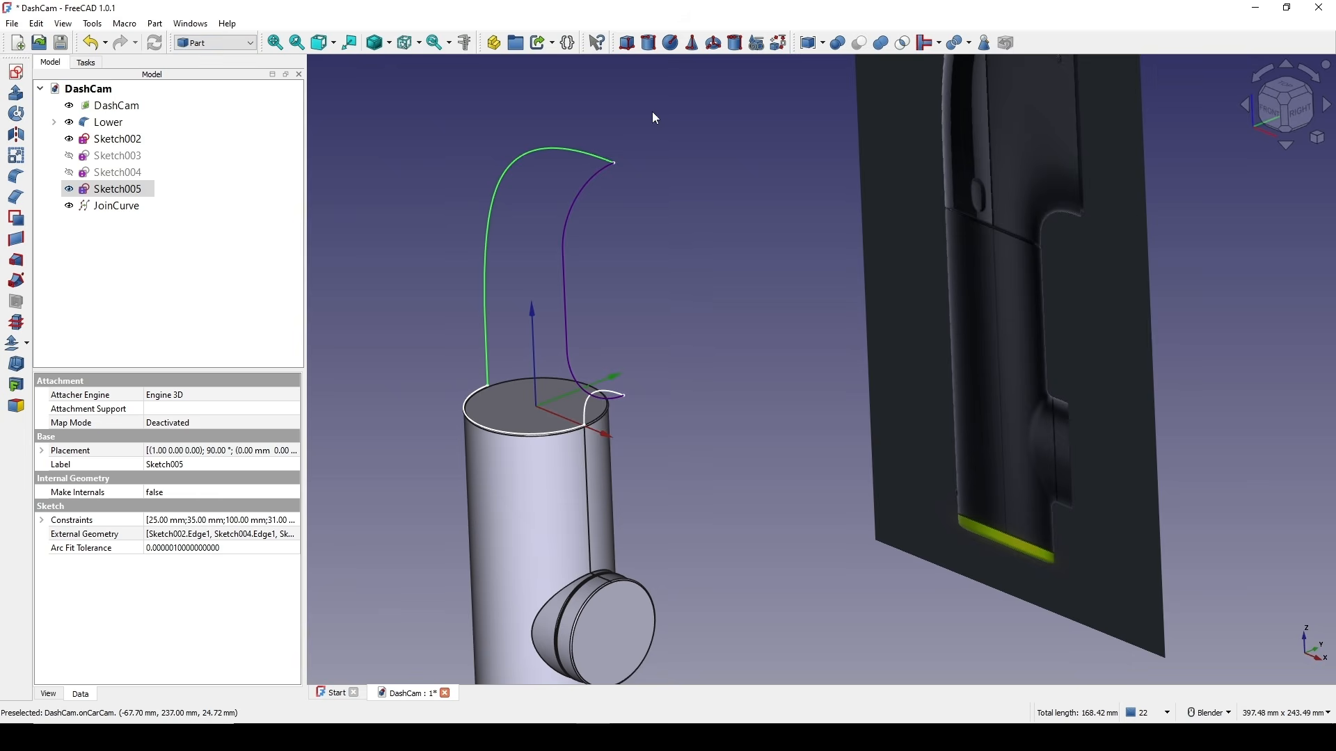
pyautogui.click(16, 92)
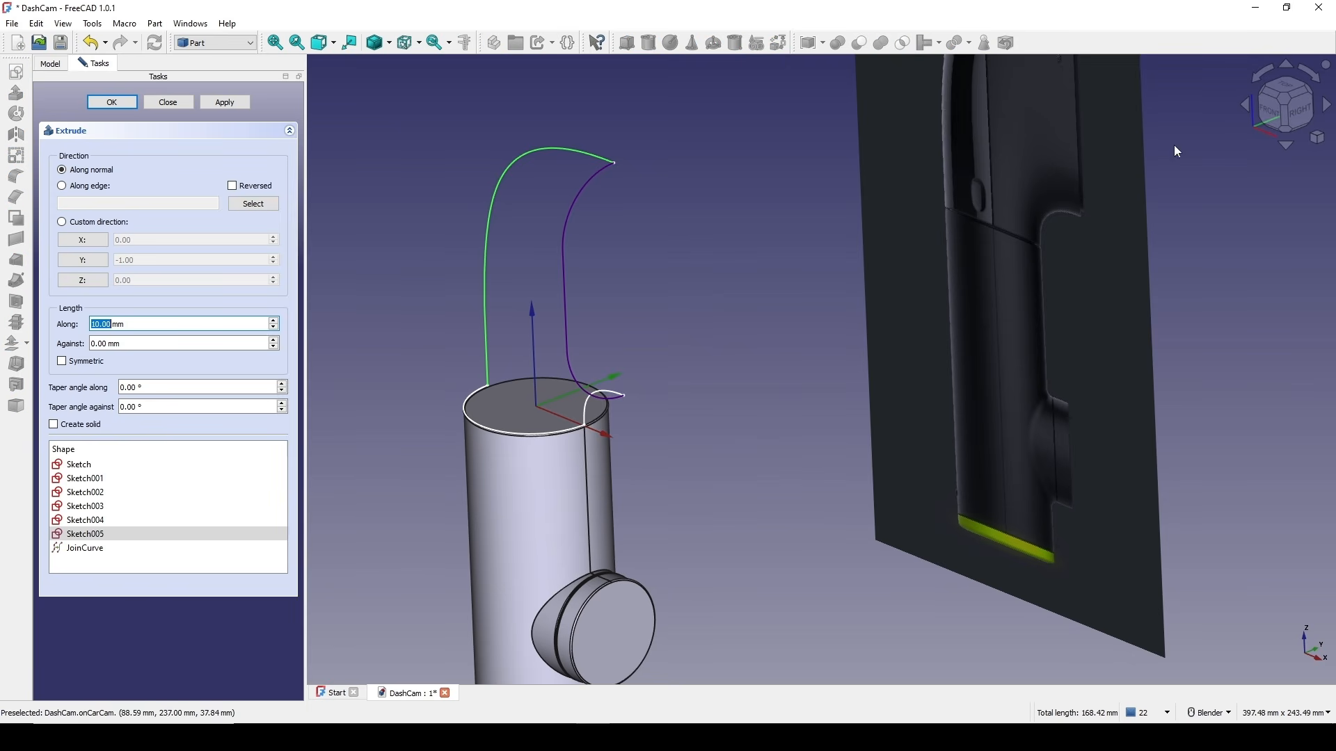
pyautogui.click(96, 262)
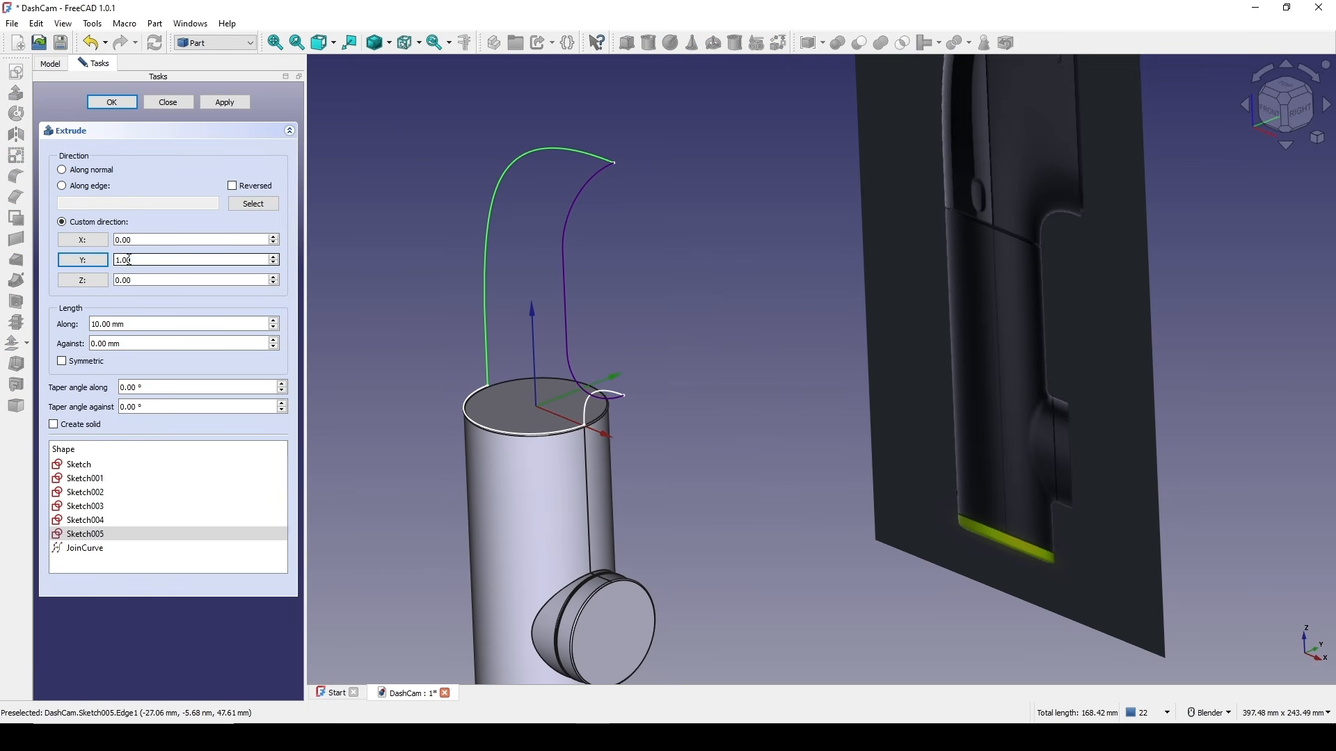
pyautogui.click(118, 325)
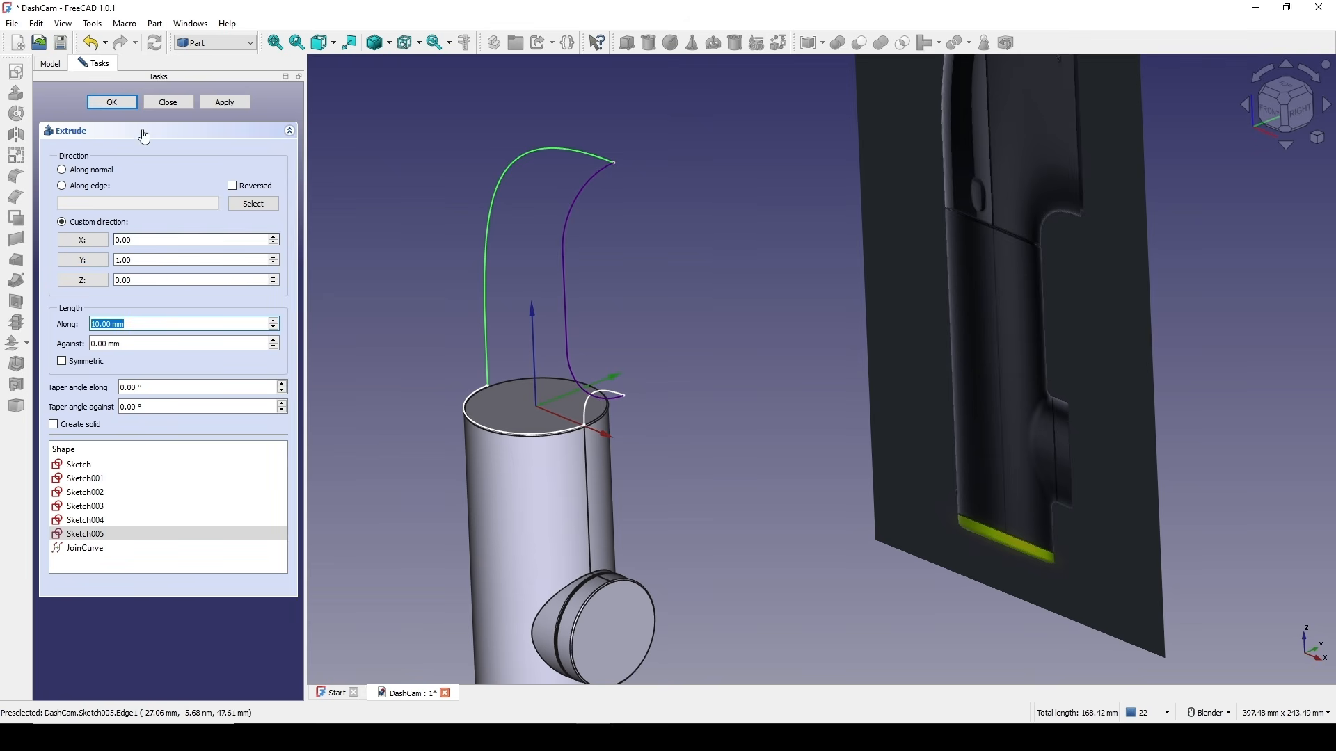
pyautogui.click(112, 102)
# - Extrude the joined opening curve 10 mm along its normal as a surface strip
pyautogui.moveTo(711, 344); pyautogui.dragTo(624, 367, button='middle')
pyautogui.scroll(-1, 623, 367)
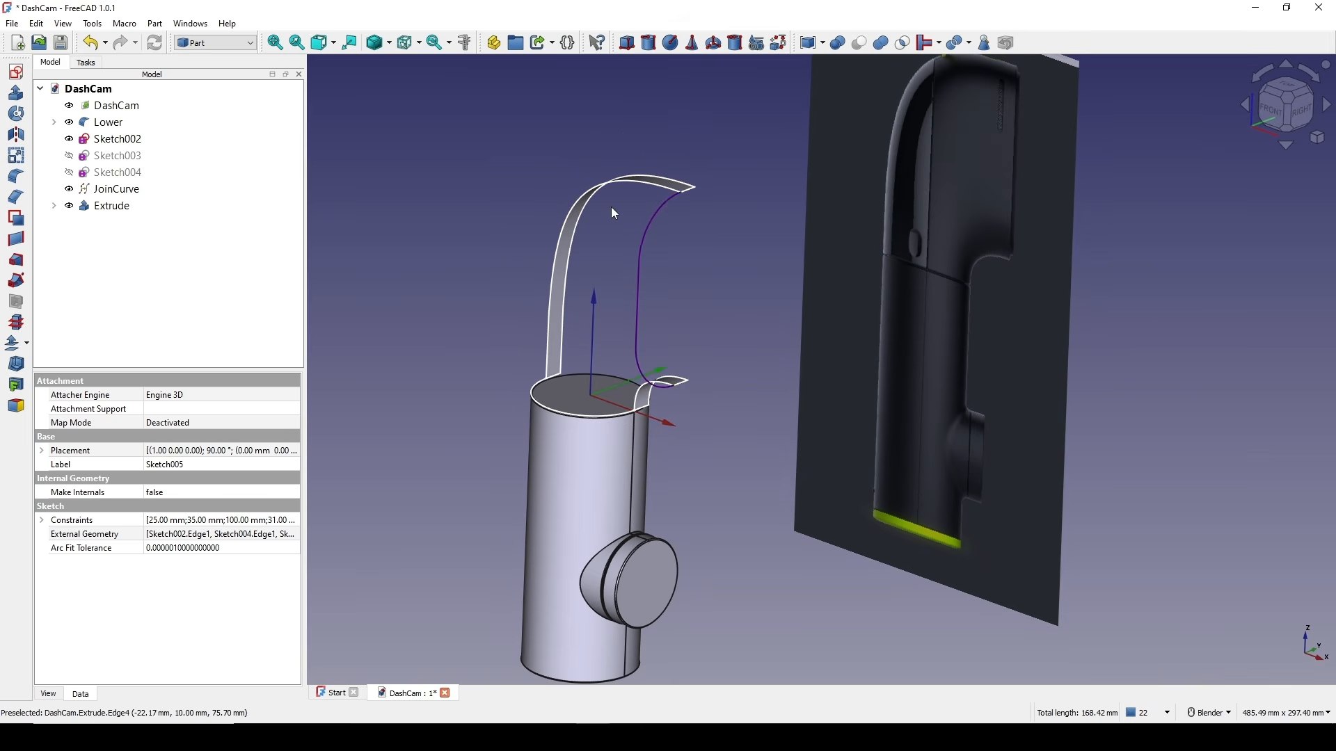
pyautogui.scroll(-1, 671, 436)
pyautogui.moveTo(670, 436); pyautogui.dragTo(729, 377, button='middle')
pyautogui.scroll(1, 720, 452)
pyautogui.click(711, 338)
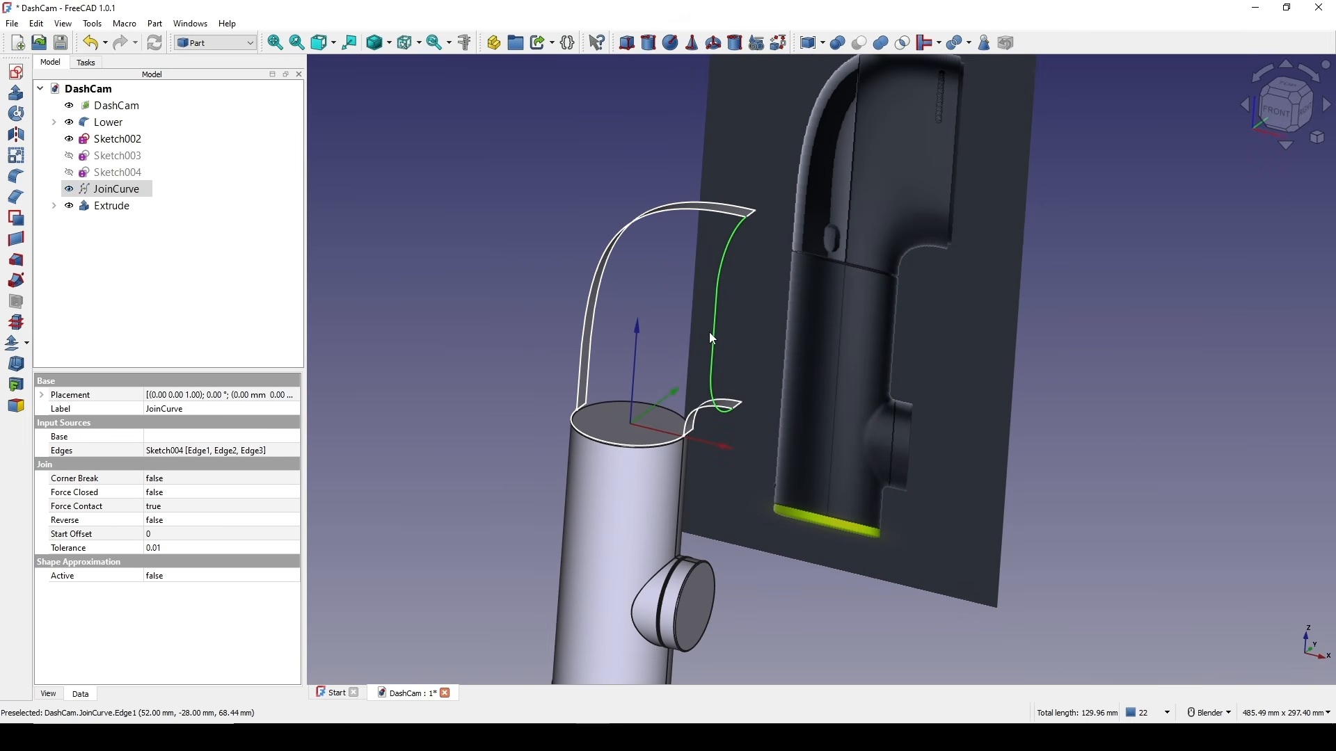
pyautogui.moveTo(964, 451); pyautogui.dragTo(718, 421, button='middle')
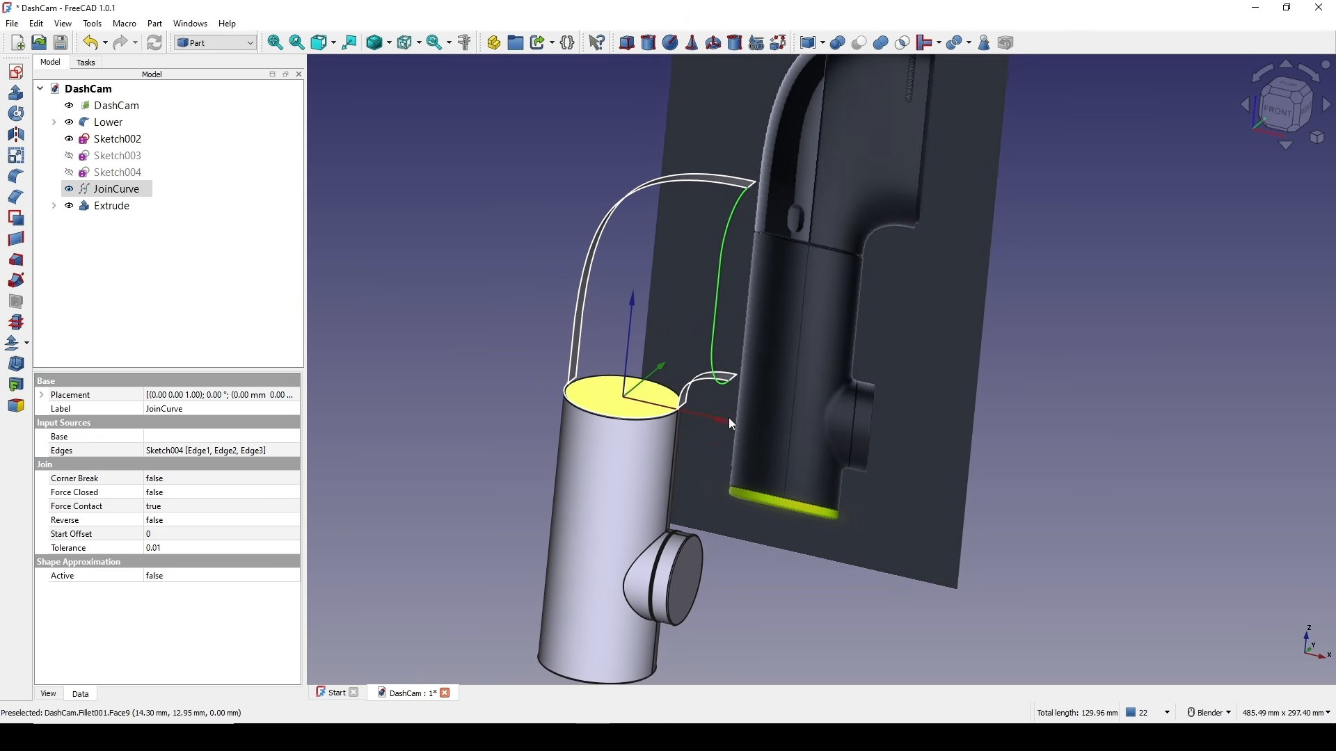
pyautogui.click(16, 92)
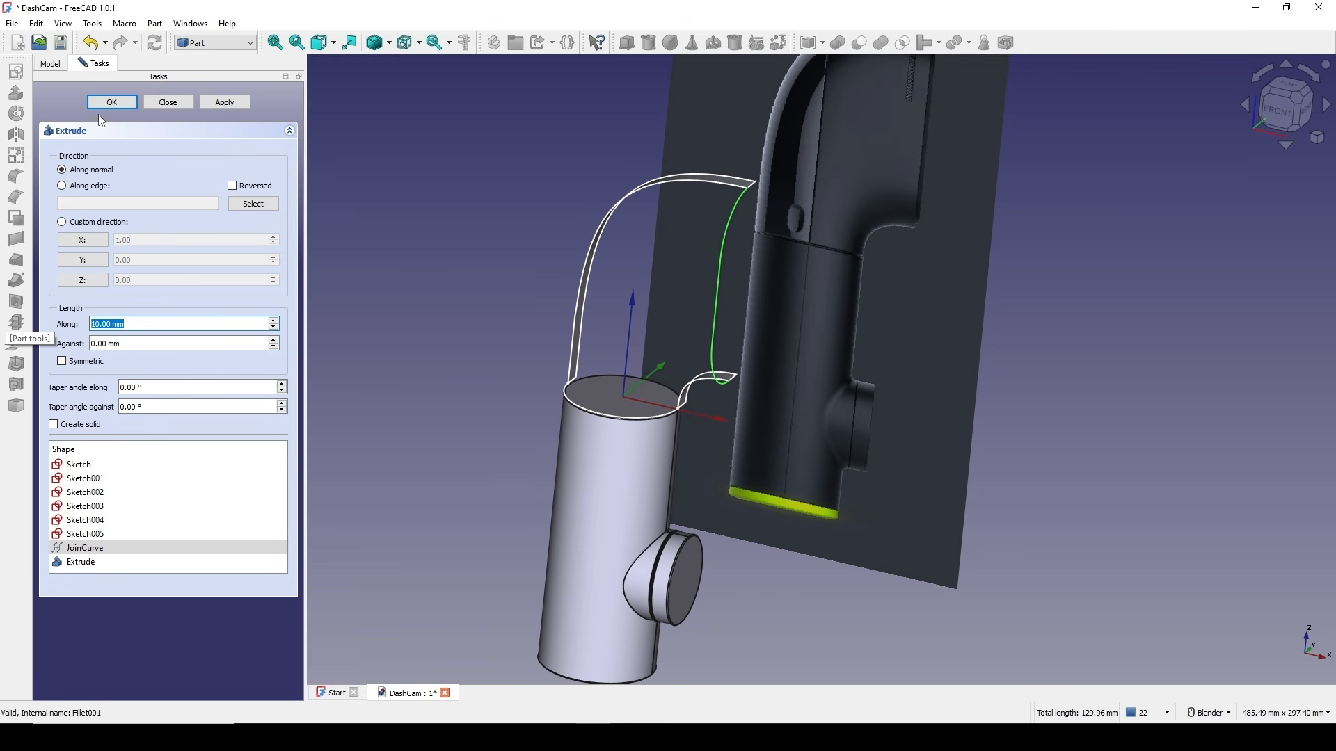
pyautogui.click(110, 102)
# - Hide the Lower body and extrude the arc in Sketch002 10 mm downward as a surface strip
pyautogui.scroll(5, 726, 470)
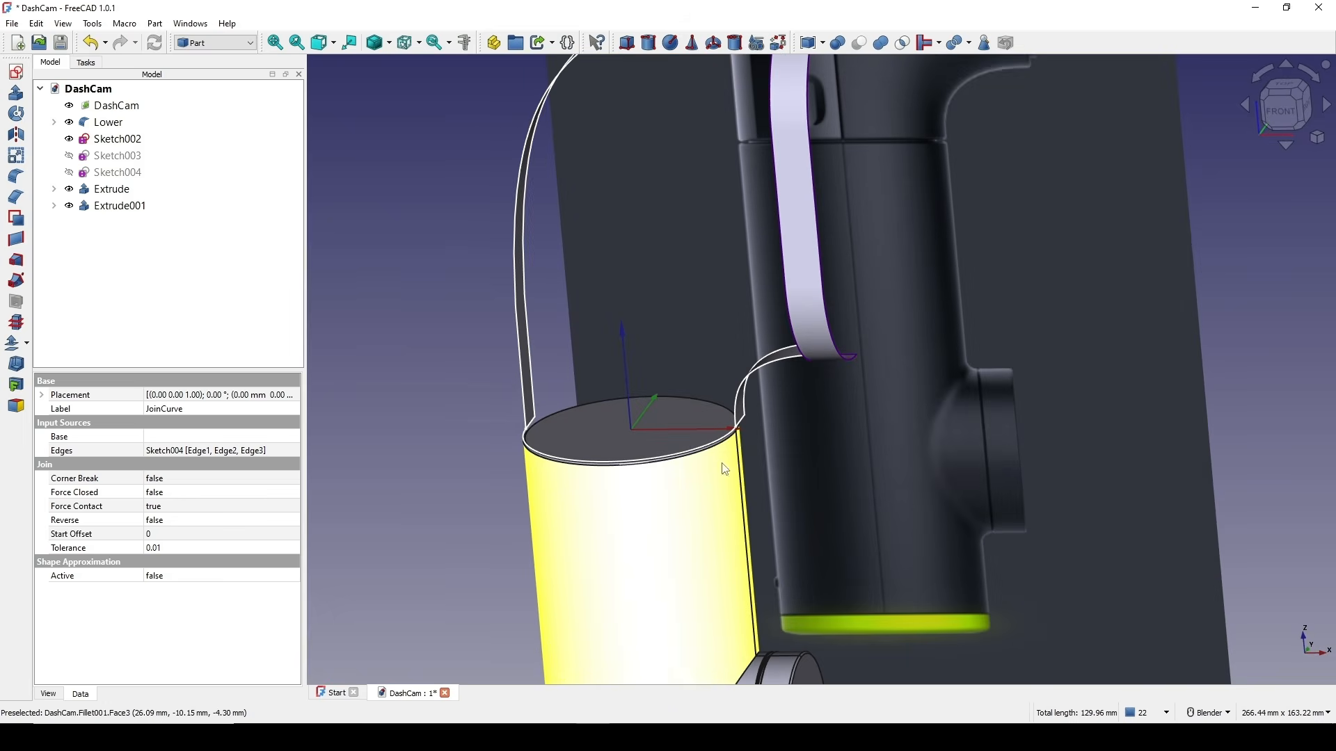
pyautogui.keyDown('shift'); pyautogui.moveTo(722, 464); pyautogui.dragTo(758, 395, button='middle'); pyautogui.keyUp('shift')
pyautogui.click(651, 390)
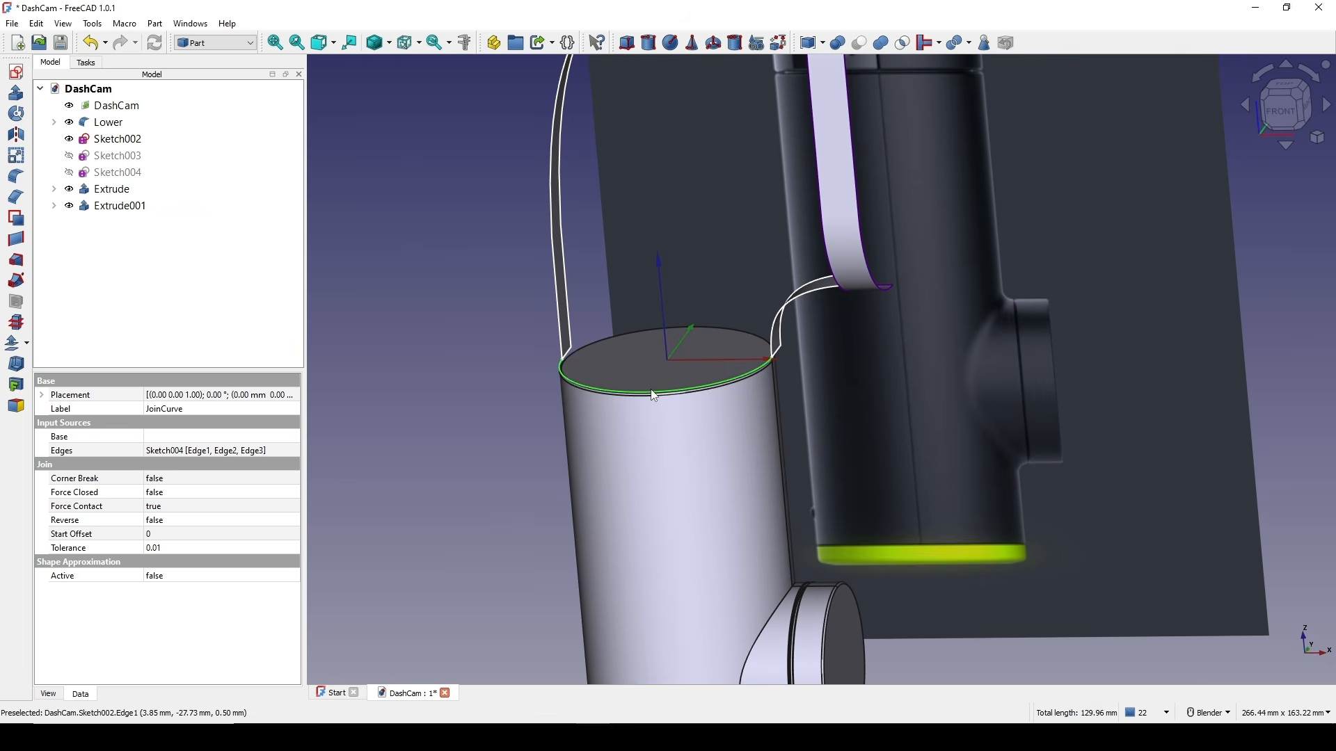
pyautogui.moveTo(731, 407); pyautogui.dragTo(726, 388, button='middle')
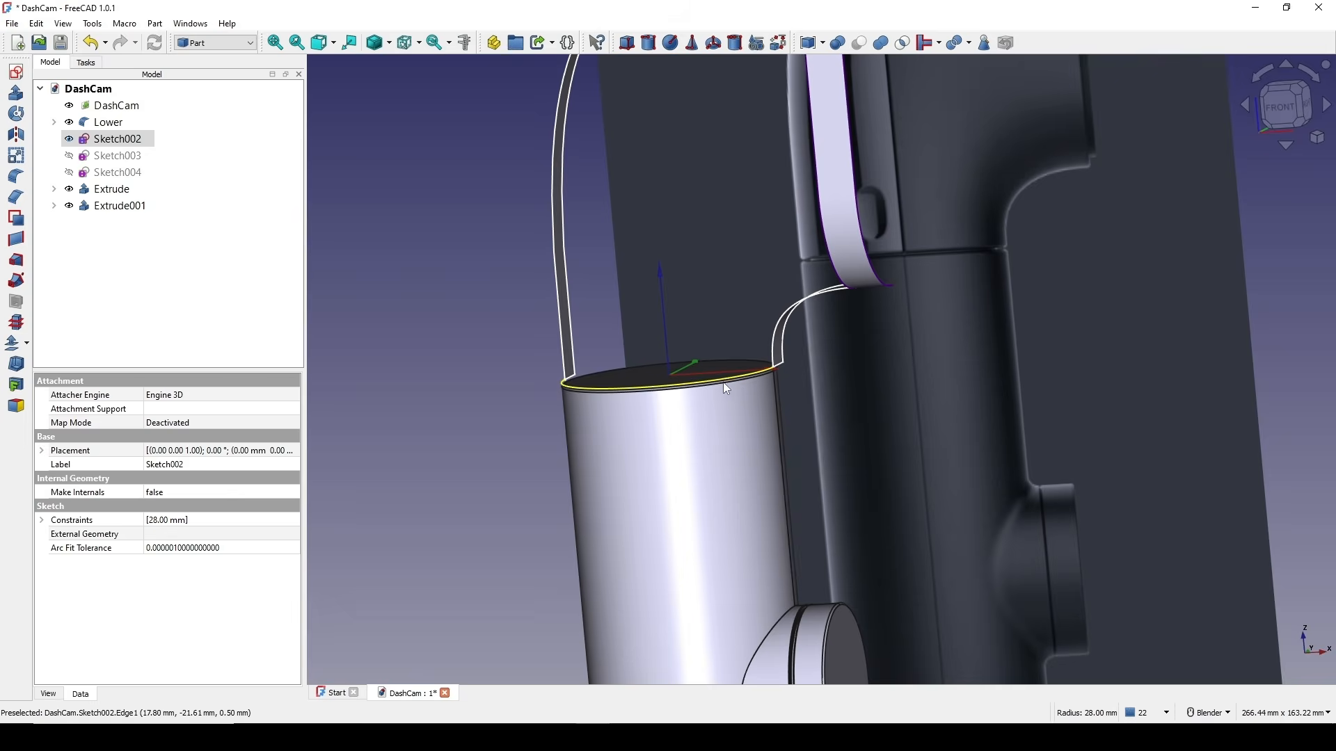
pyautogui.click(104, 123)
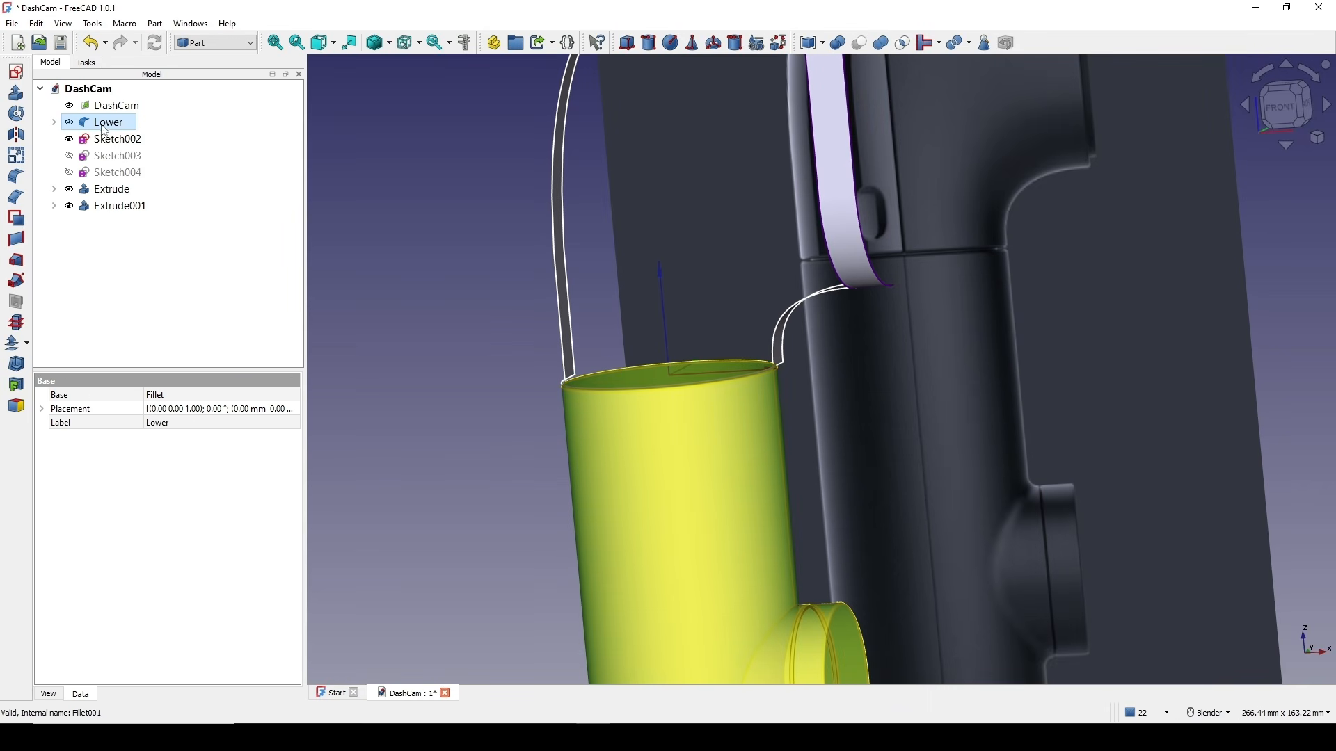
pyautogui.press('space')
pyautogui.moveTo(612, 212); pyautogui.dragTo(664, 253, button='middle')
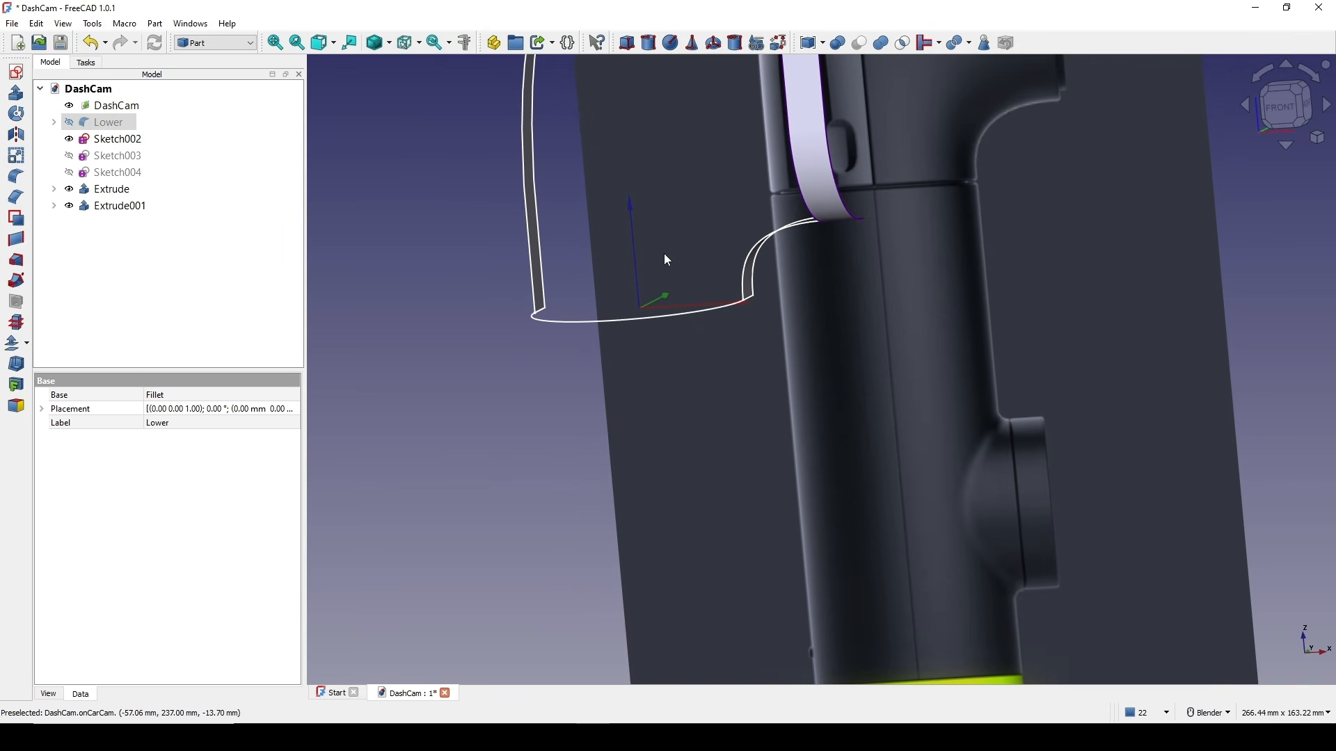
pyautogui.click(583, 322)
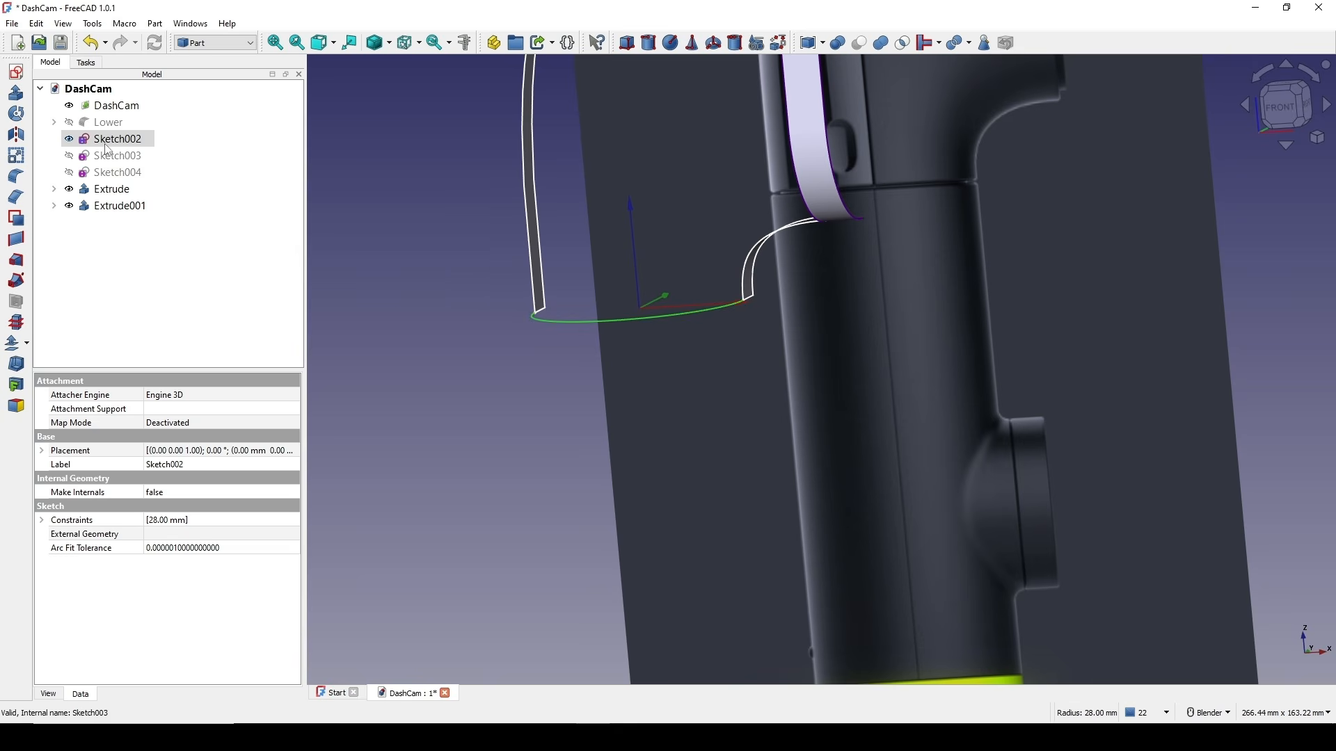
pyautogui.click(8, 100)
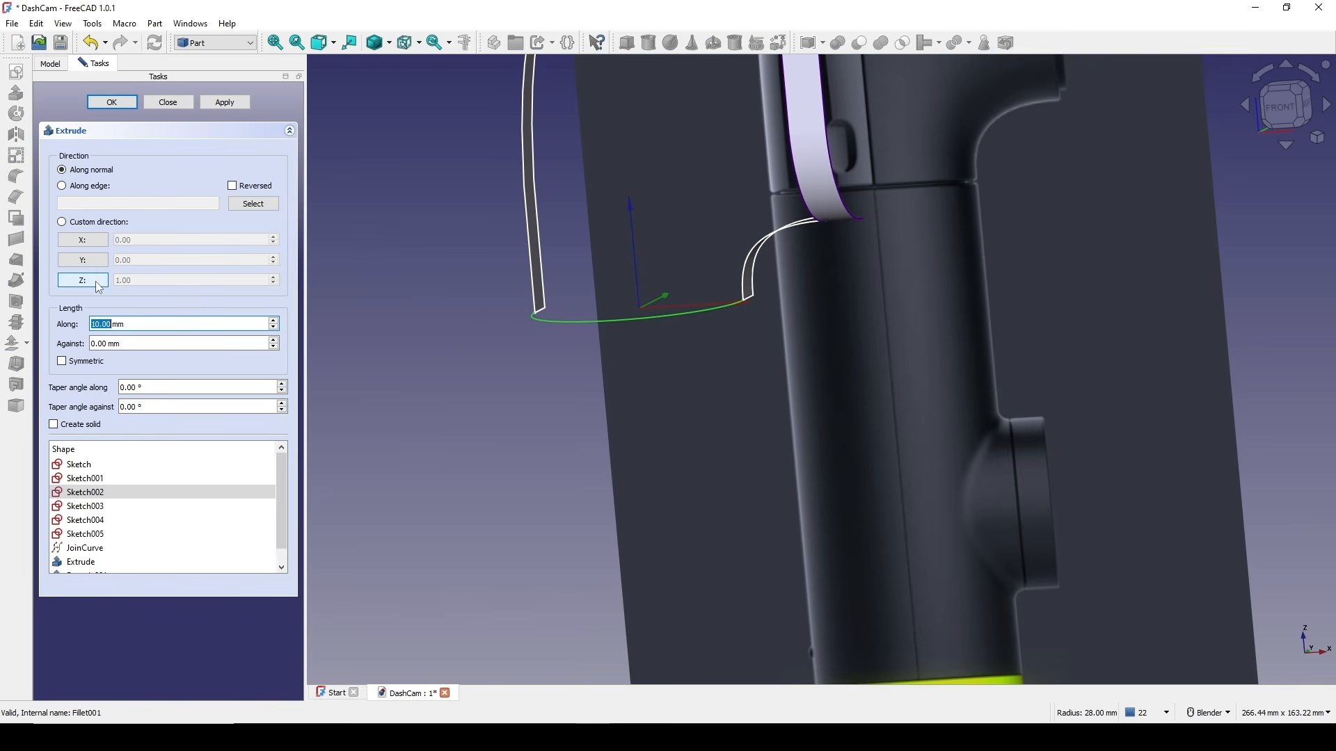
pyautogui.click(116, 104)
pyautogui.moveTo(789, 201); pyautogui.dragTo(727, 355, button='middle')
# - Try to fill a surface bounded by the base arc, the upper guide curve, the opening curve and the lower guide curve
pyautogui.click(214, 43)
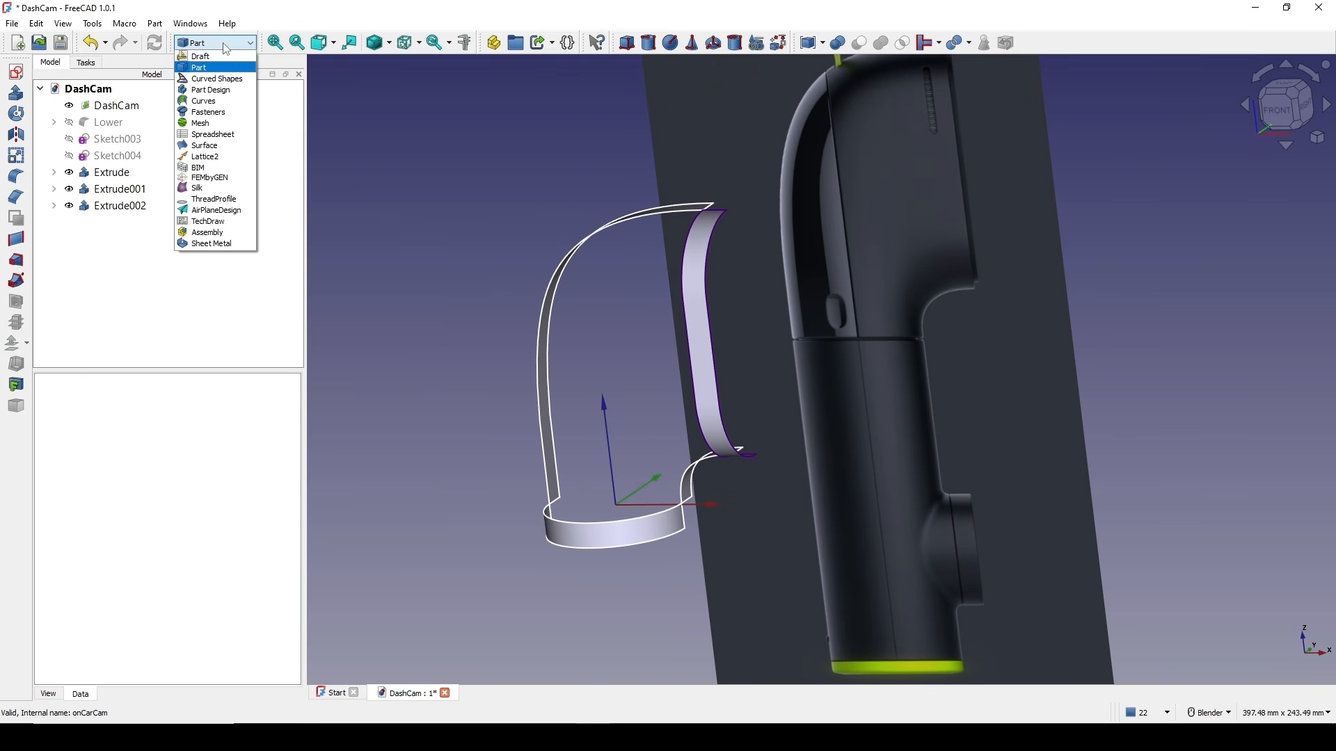
pyautogui.click(204, 145)
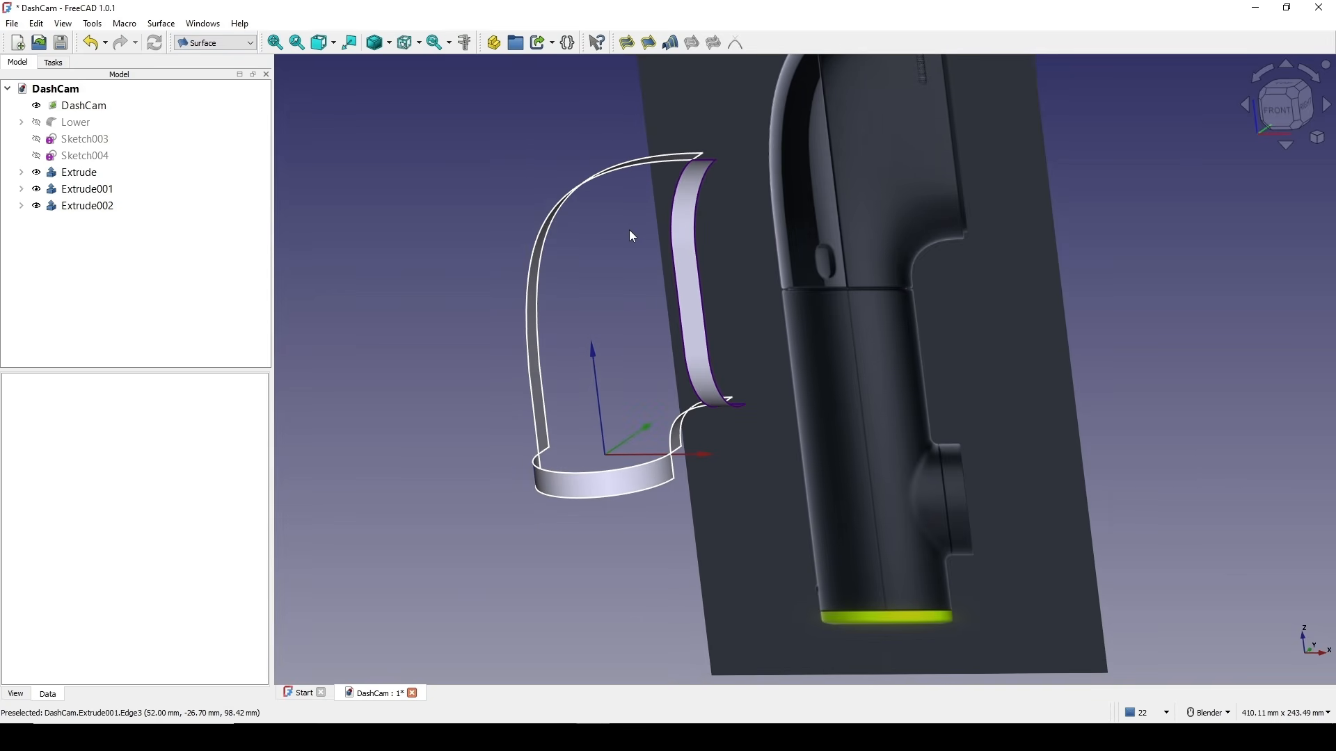
pyautogui.click(626, 43)
pyautogui.moveTo(639, 291); pyautogui.dragTo(670, 295, button='middle')
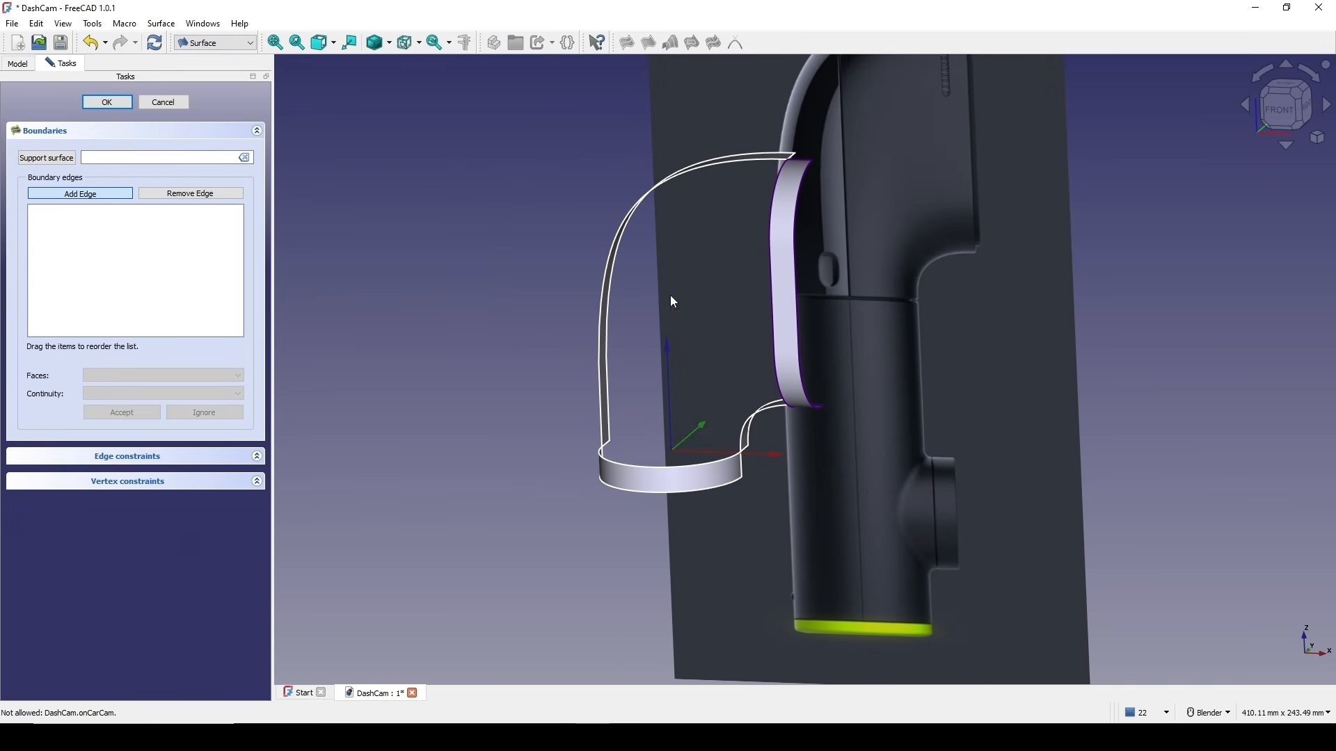
pyautogui.click(644, 468)
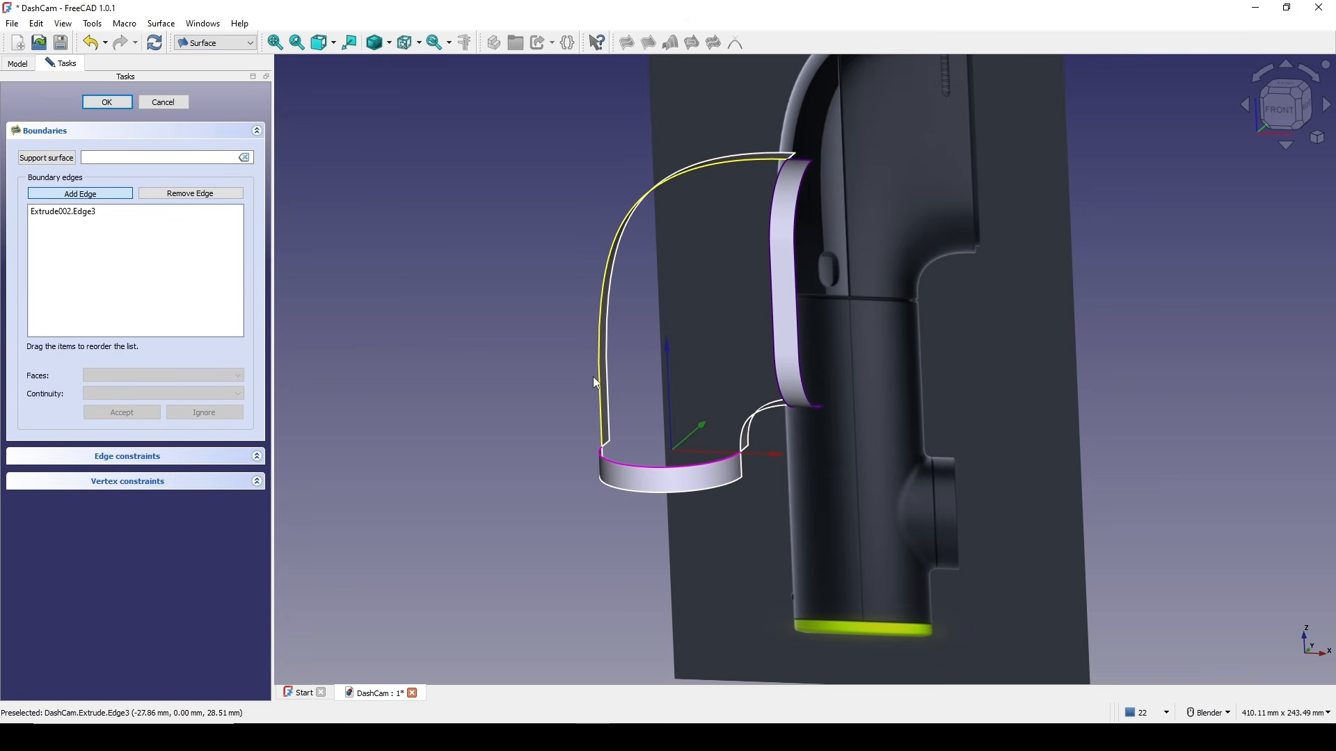
pyautogui.click(704, 356)
pyautogui.scroll(2, 701, 351)
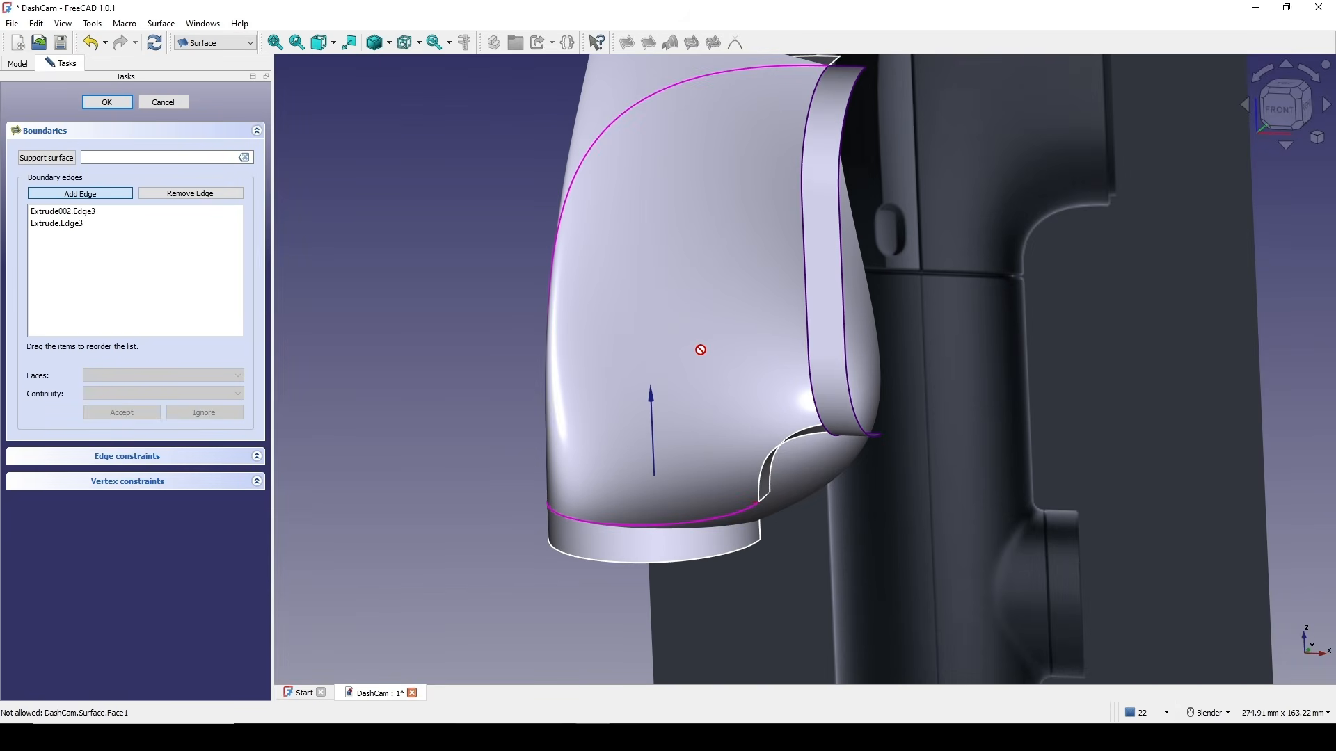
pyautogui.click(786, 331)
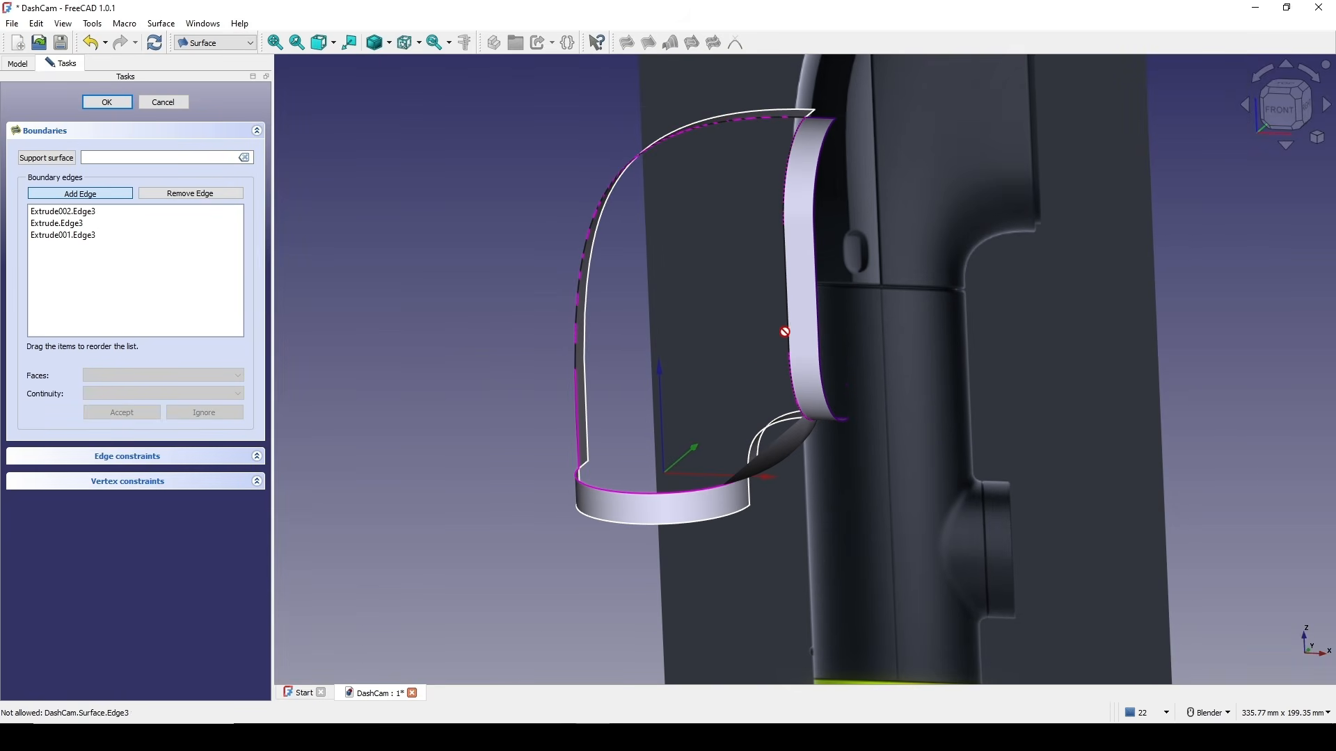
pyautogui.click(752, 424)
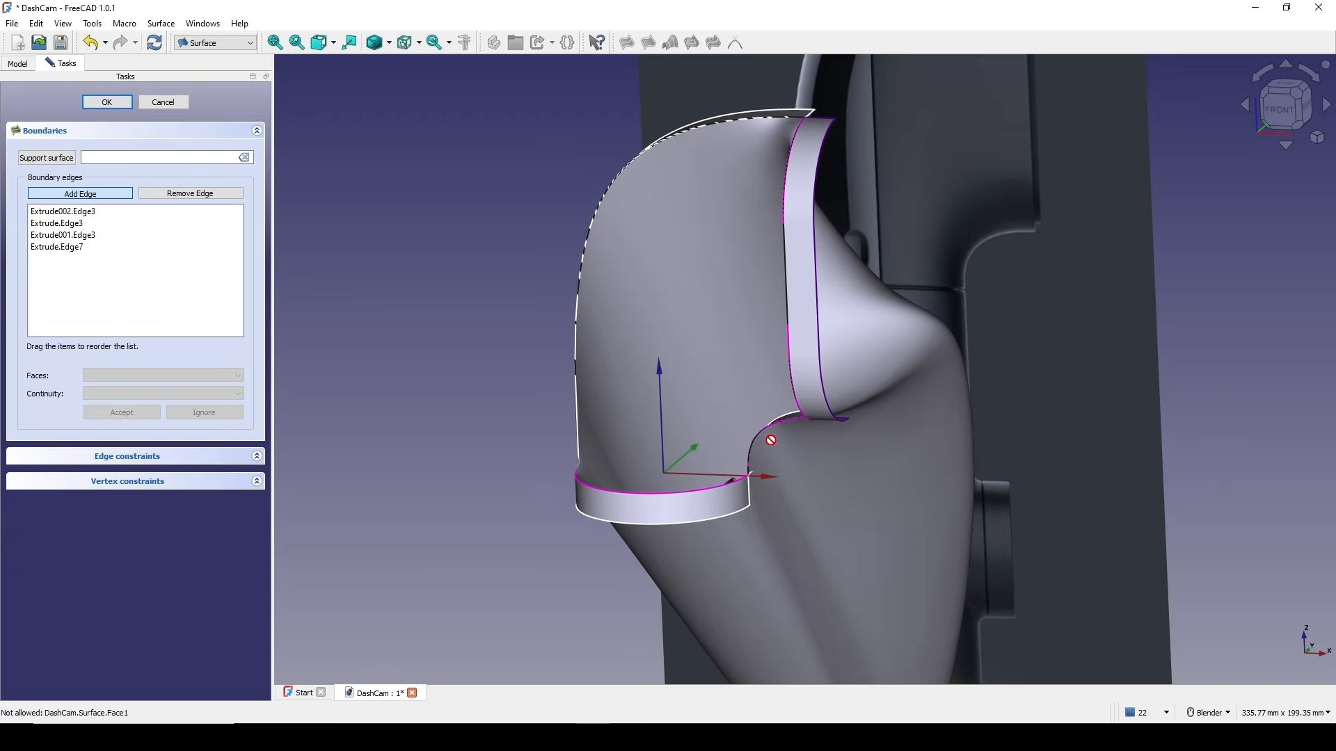
pyautogui.scroll(-2, 769, 435)
pyautogui.moveTo(770, 422); pyautogui.dragTo(723, 381, button='middle')
pyautogui.scroll(-2, 685, 360)
pyautogui.scroll(4, 723, 381)
pyautogui.click(163, 103)
pyautogui.scroll(-3, 643, 382)
pyautogui.moveTo(642, 382); pyautogui.dragTo(723, 399, button='middle')
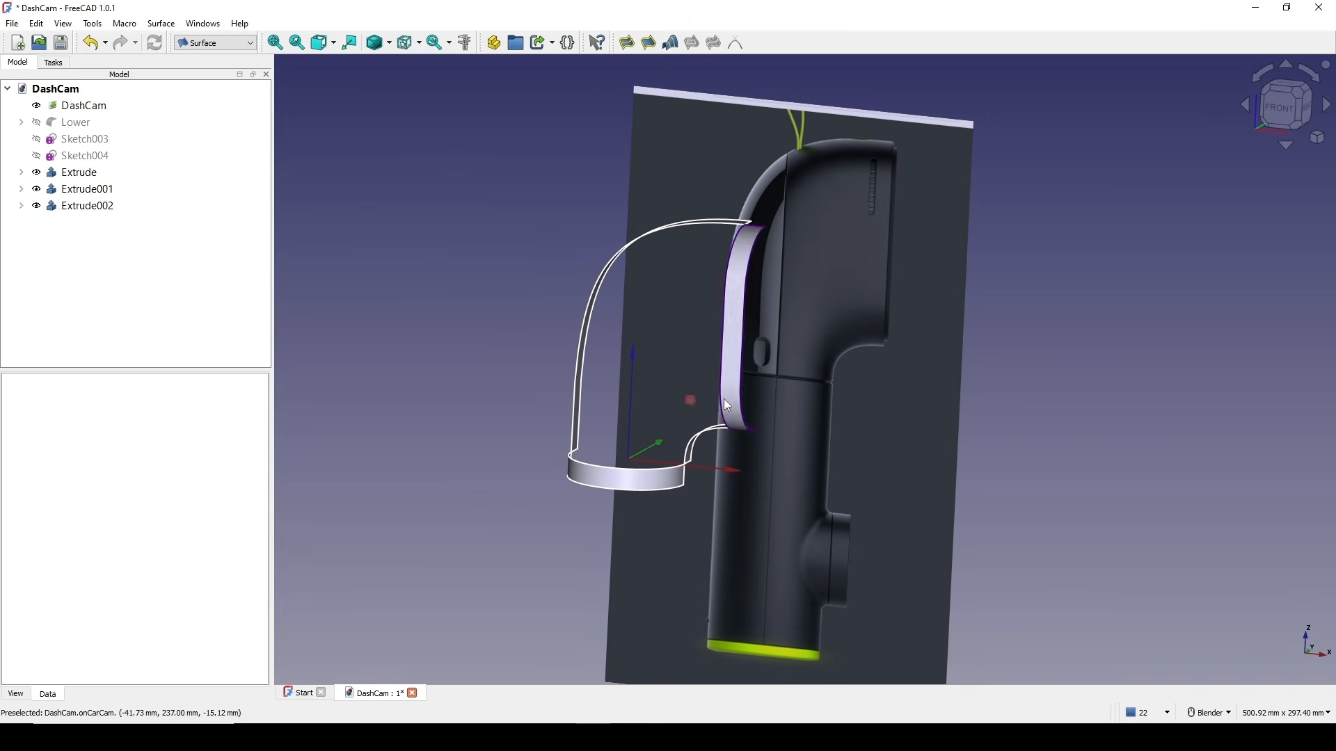
# - Annotate a front-view screen capture with straight red lines through the base and opening strips, joined by a freehand curve
pyautogui.click(1268, 104)
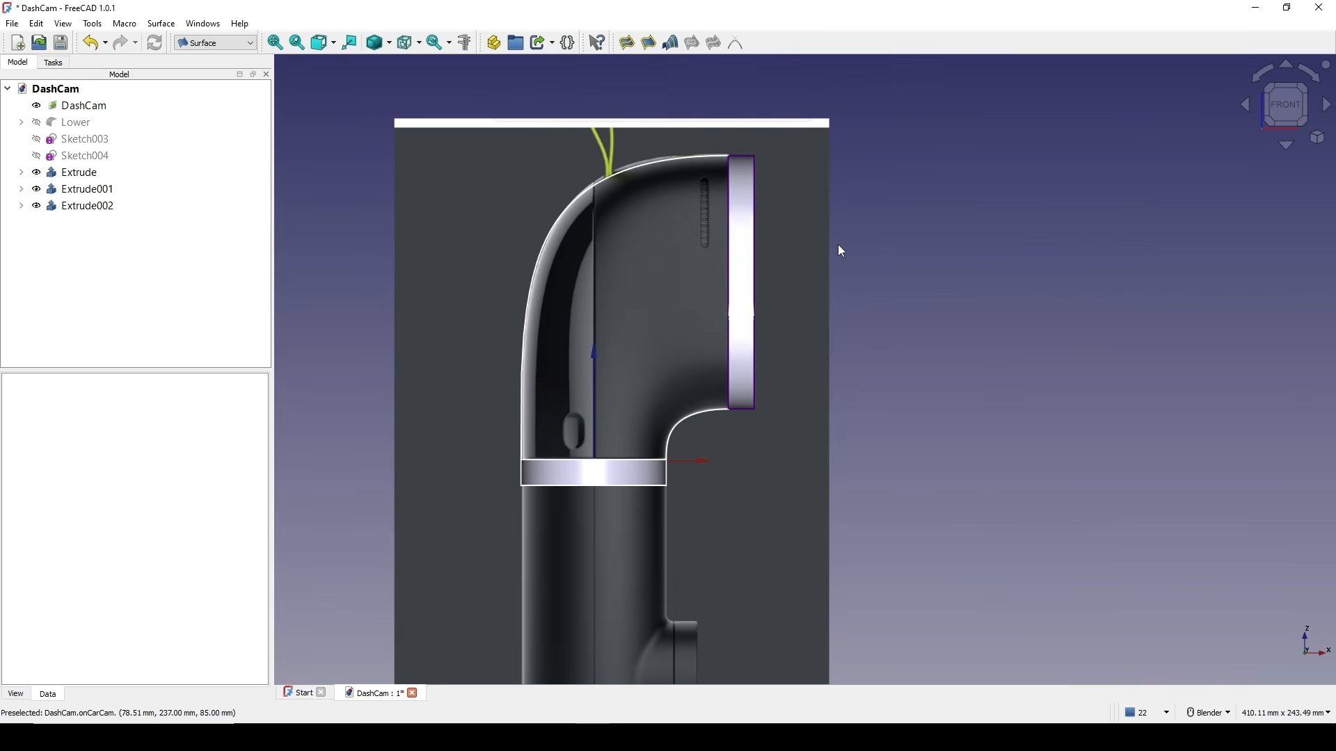
pyautogui.press('Print')
pyautogui.moveTo(364, 72)
pyautogui.mouseDown()
pyautogui.moveTo(939, 503)
pyautogui.moveTo(984, 558)
pyautogui.mouseUp()
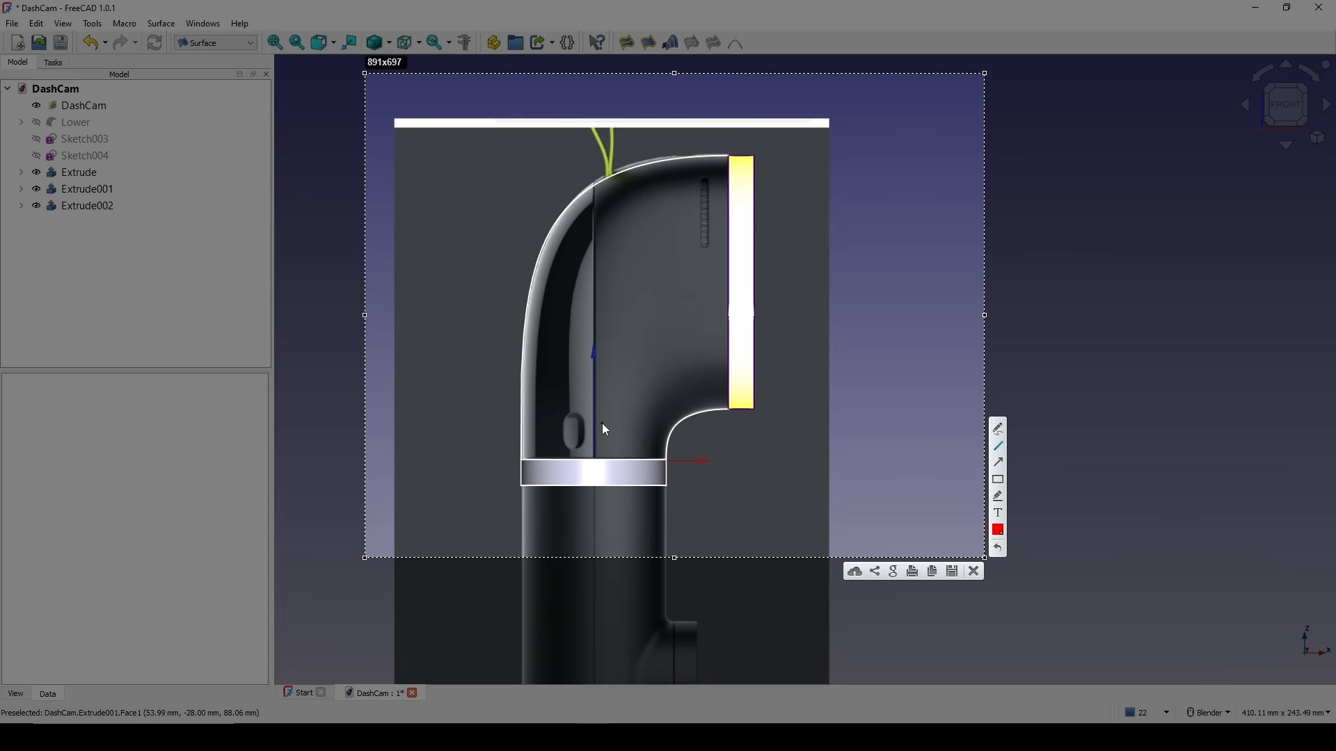
pyautogui.moveTo(596, 415); pyautogui.dragTo(597, 548)
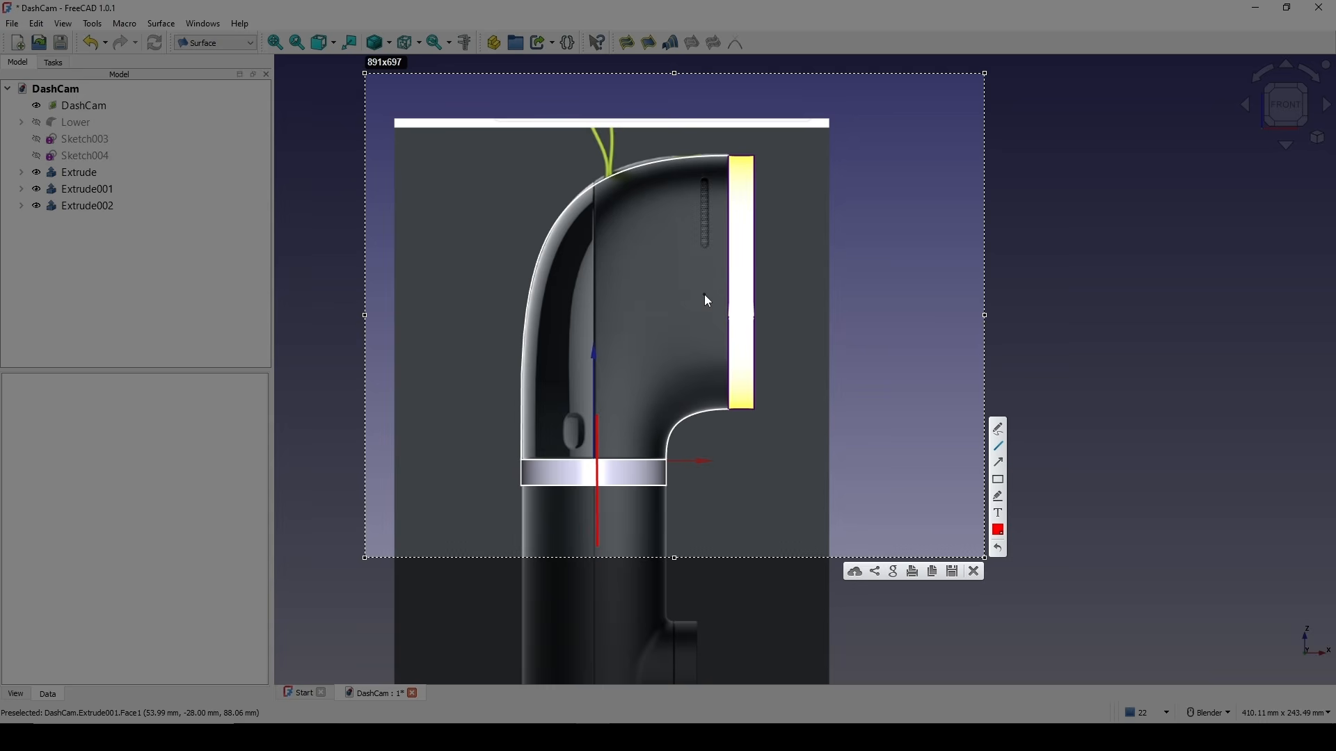
pyautogui.moveTo(705, 294); pyautogui.dragTo(818, 300)
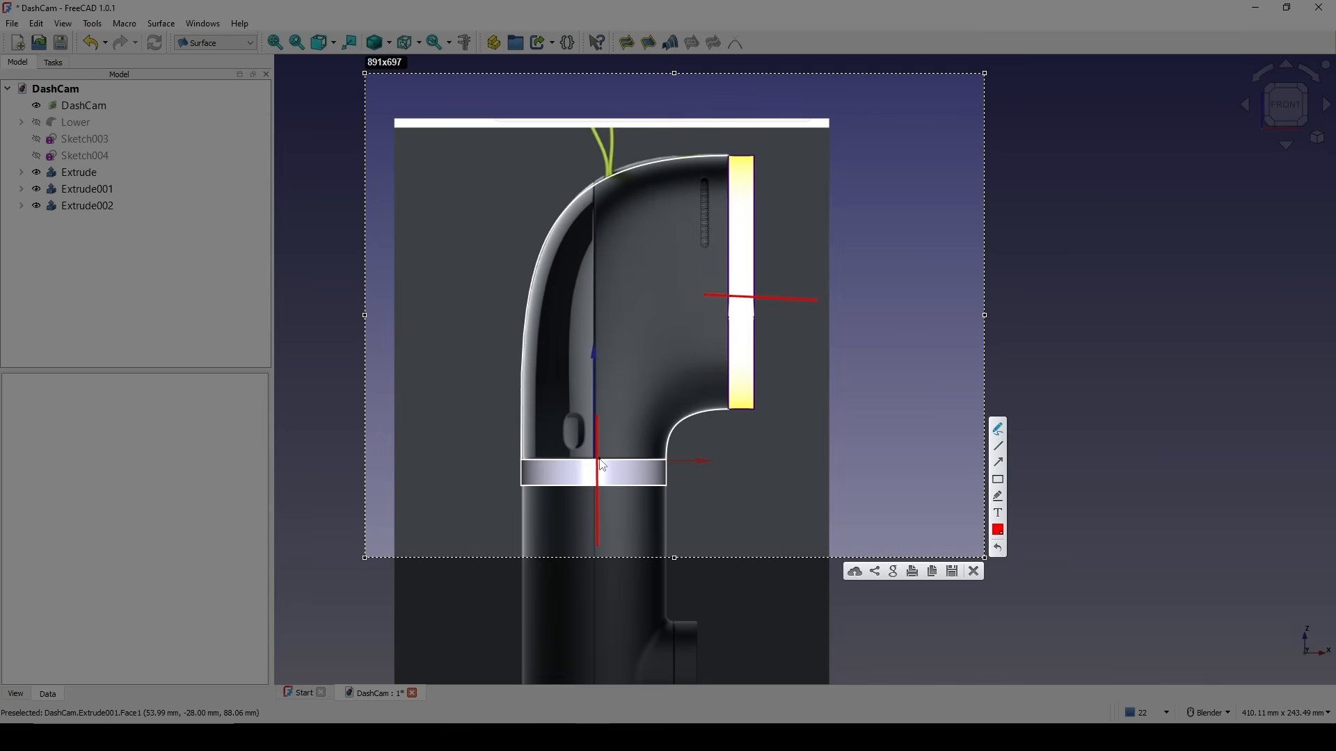
pyautogui.moveTo(597, 456); pyautogui.dragTo(597, 455)
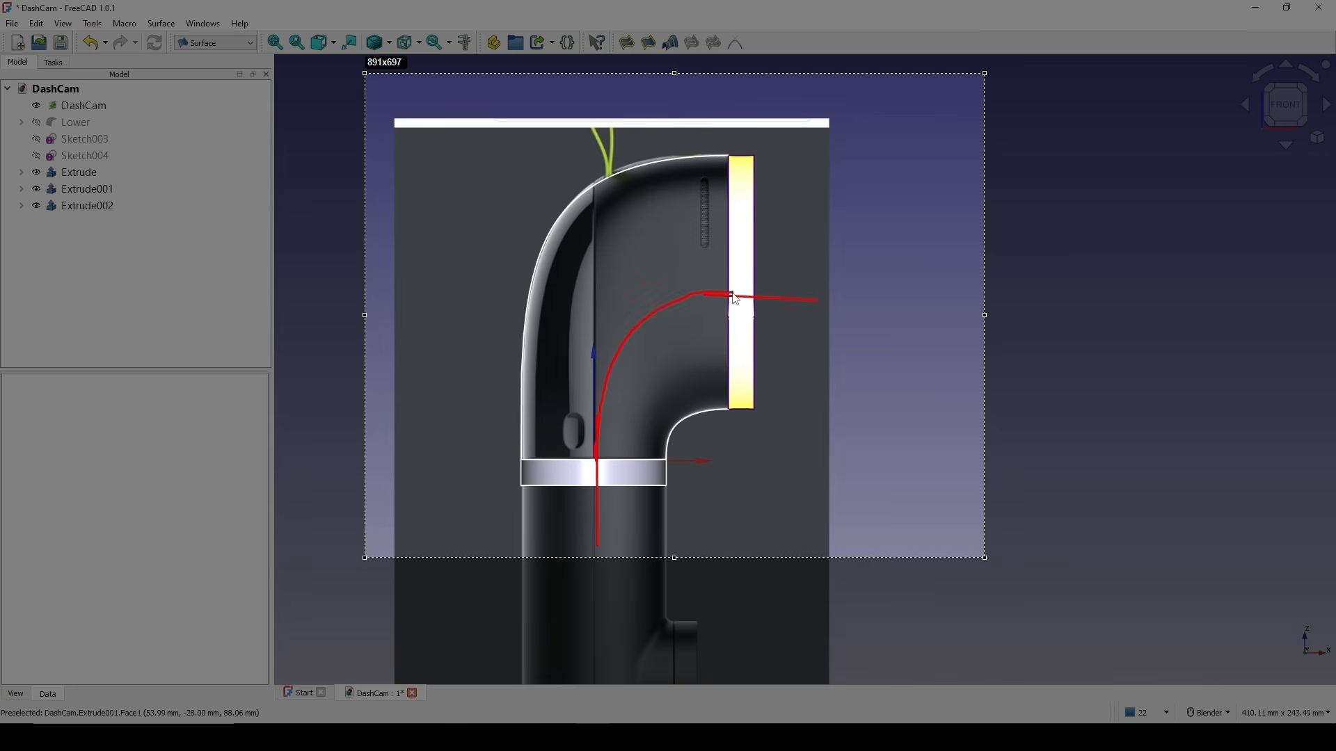
pyautogui.moveTo(736, 299); pyautogui.dragTo(734, 298)
# - Mark red crosses on both sides of the freehand curve across the head area, and discard the annotated capture
pyautogui.moveTo(536, 363)
pyautogui.mouseDown()
pyautogui.moveTo(562, 387)
pyautogui.moveTo(537, 387)
pyautogui.mouseUp()
pyautogui.moveTo(567, 308); pyautogui.dragTo(618, 338)
pyautogui.moveTo(609, 298); pyautogui.dragTo(563, 331)
pyautogui.moveTo(623, 254)
pyautogui.mouseDown()
pyautogui.moveTo(695, 210)
pyautogui.moveTo(694, 252)
pyautogui.mouseUp()
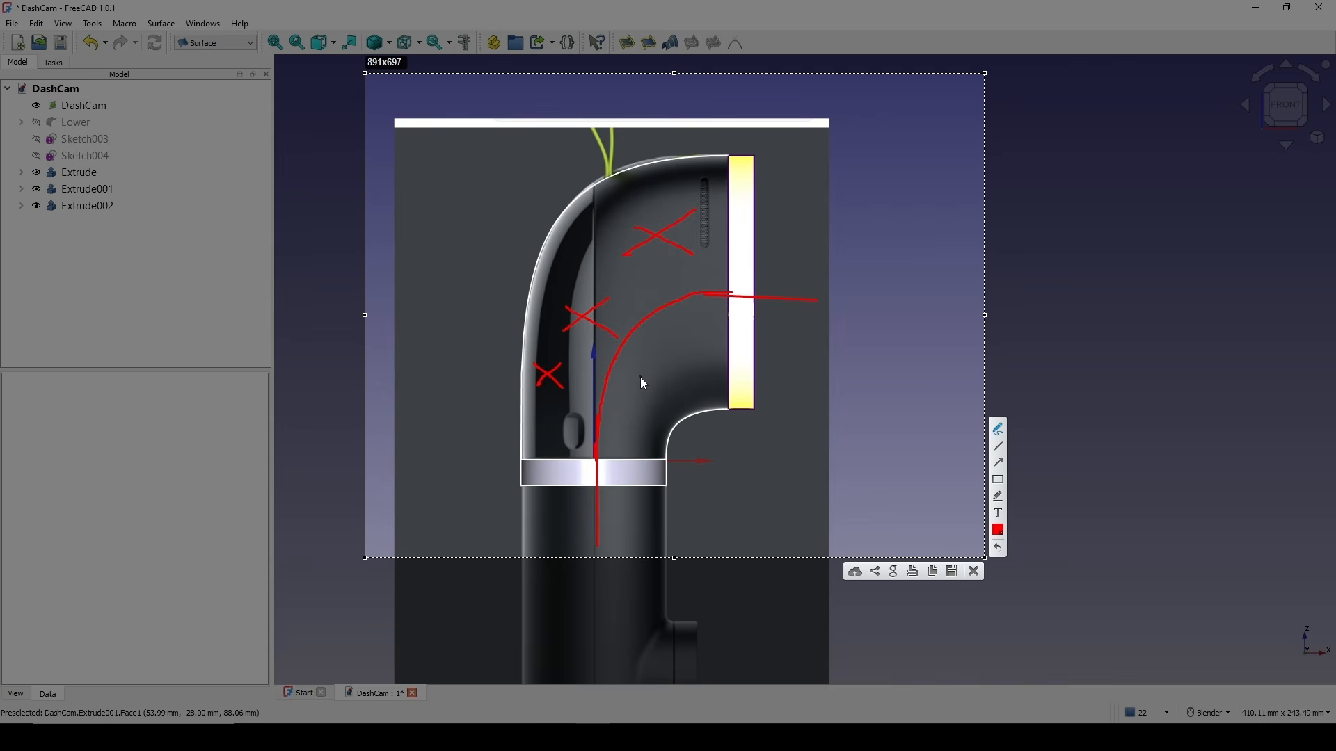
pyautogui.moveTo(653, 376)
pyautogui.mouseDown()
pyautogui.moveTo(621, 405)
pyautogui.moveTo(648, 407)
pyautogui.mouseUp()
pyautogui.moveTo(702, 399); pyautogui.dragTo(679, 426)
pyautogui.moveTo(710, 326); pyautogui.dragTo(668, 353)
pyautogui.moveTo(692, 356); pyautogui.dragTo(710, 396)
pyautogui.click(973, 570)
# - Select the opening strip Extrude001 and the base strip Extrude002 together
pyautogui.scroll(-3, 861, 453)
pyautogui.moveTo(788, 390); pyautogui.dragTo(742, 407, button='middle')
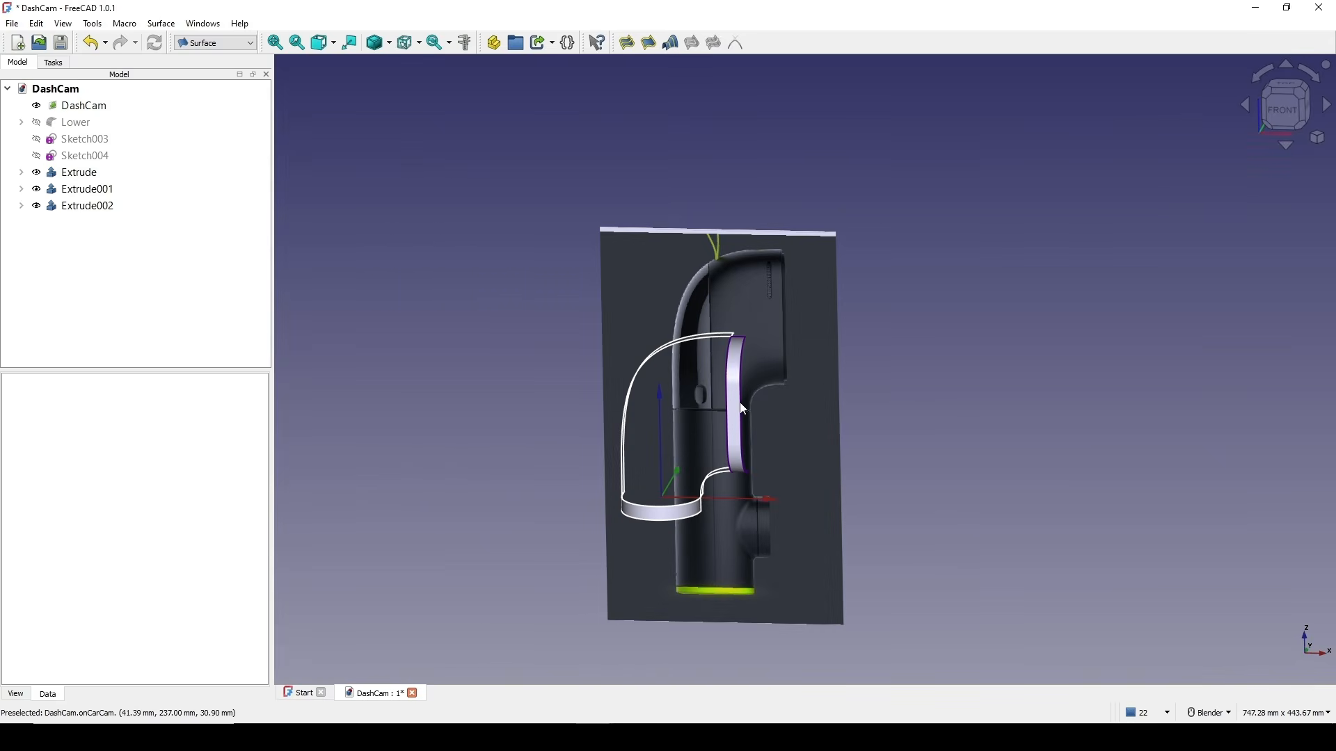
pyautogui.scroll(2, 718, 446)
pyautogui.scroll(2, 720, 451)
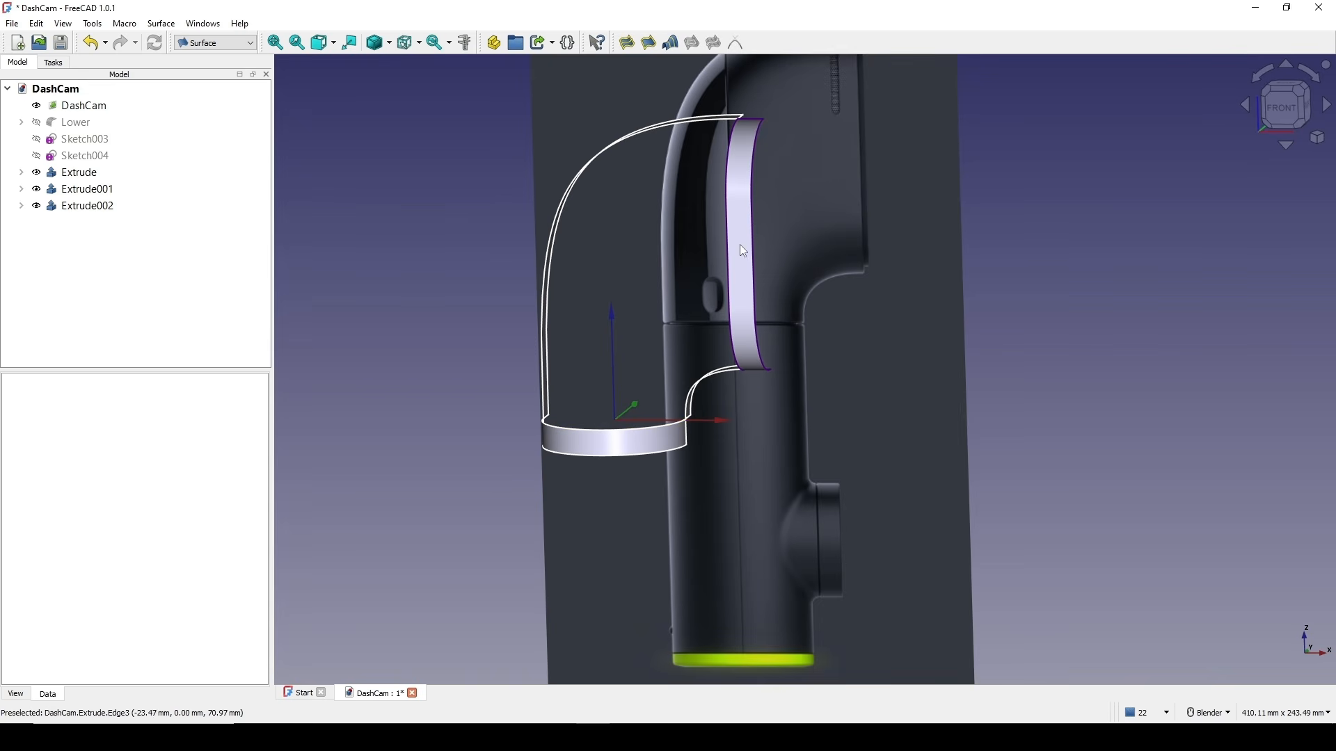
pyautogui.click(101, 191)
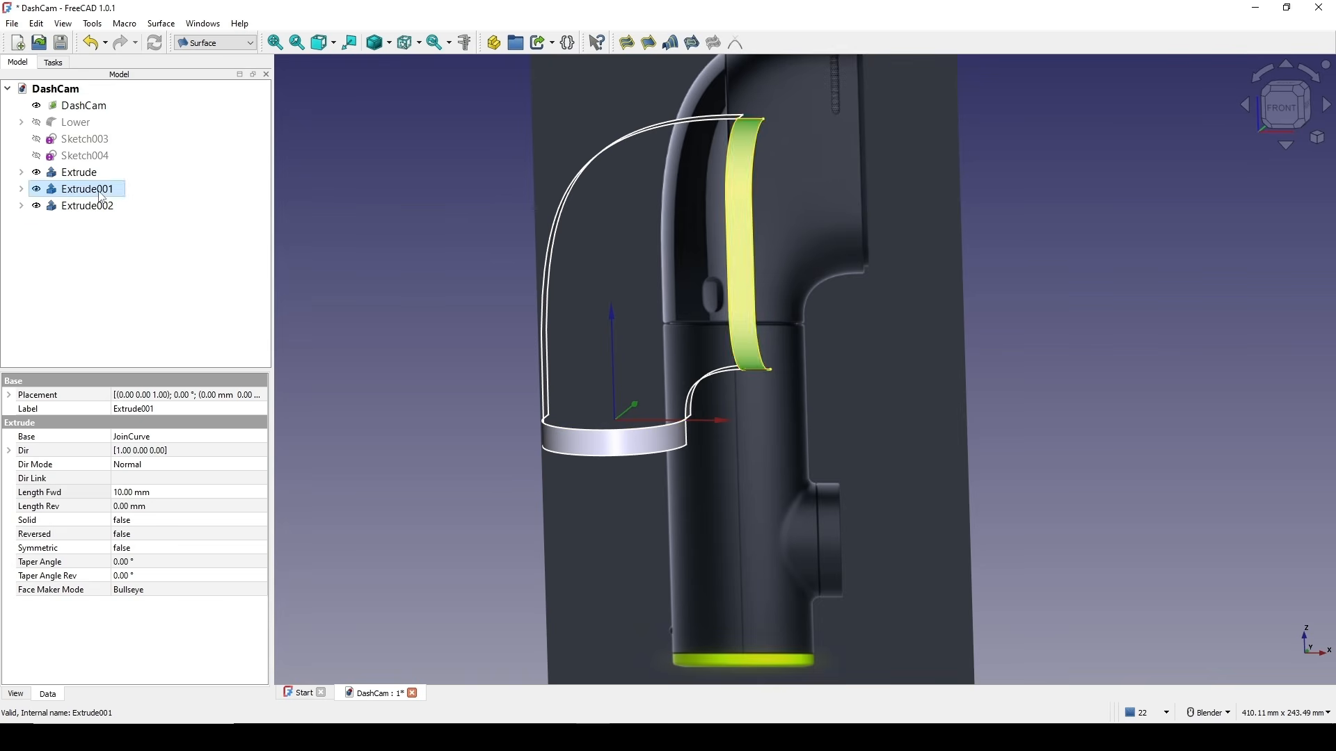
pyautogui.keyDown('ctrl'); pyautogui.click(89, 207); pyautogui.keyUp('ctrl')
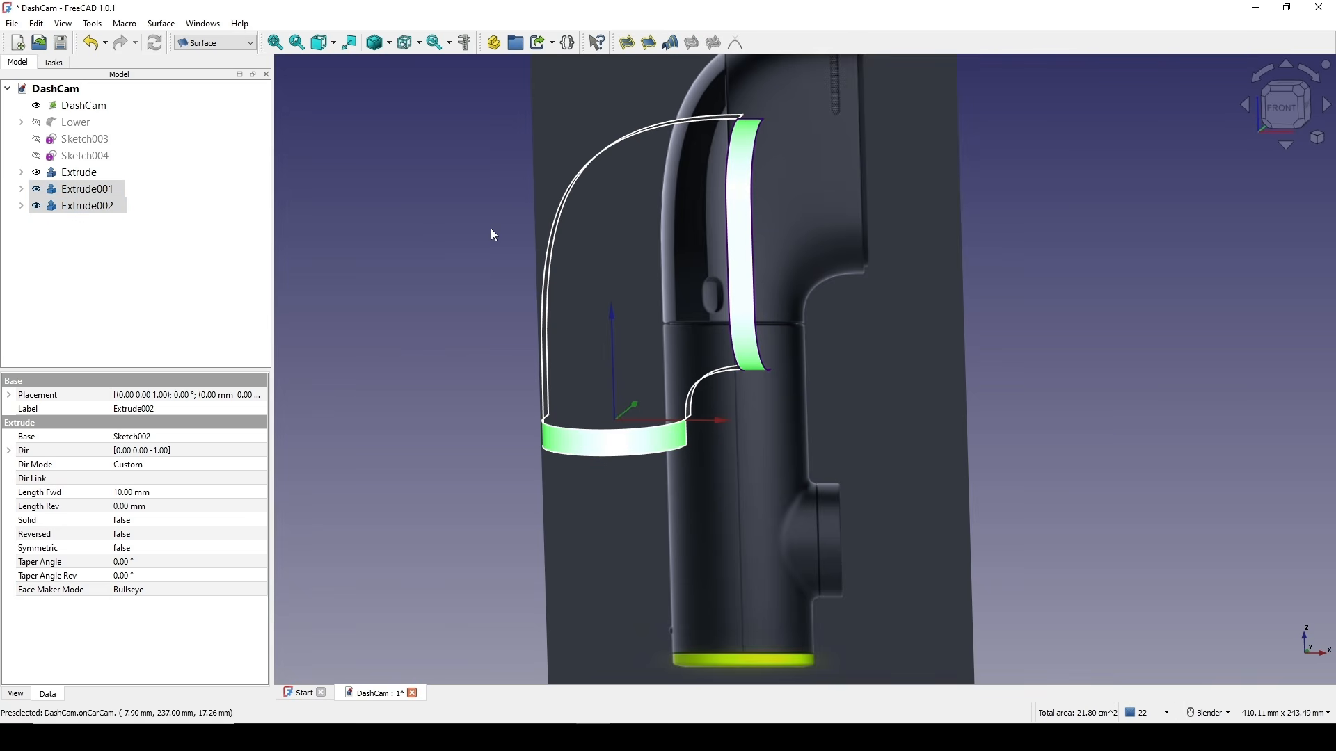
# - Combine the two extruded end bands, Extrude001 and Extrude002, into a compound in the Part workbench
pyautogui.click(203, 43)
pyautogui.click(200, 67)
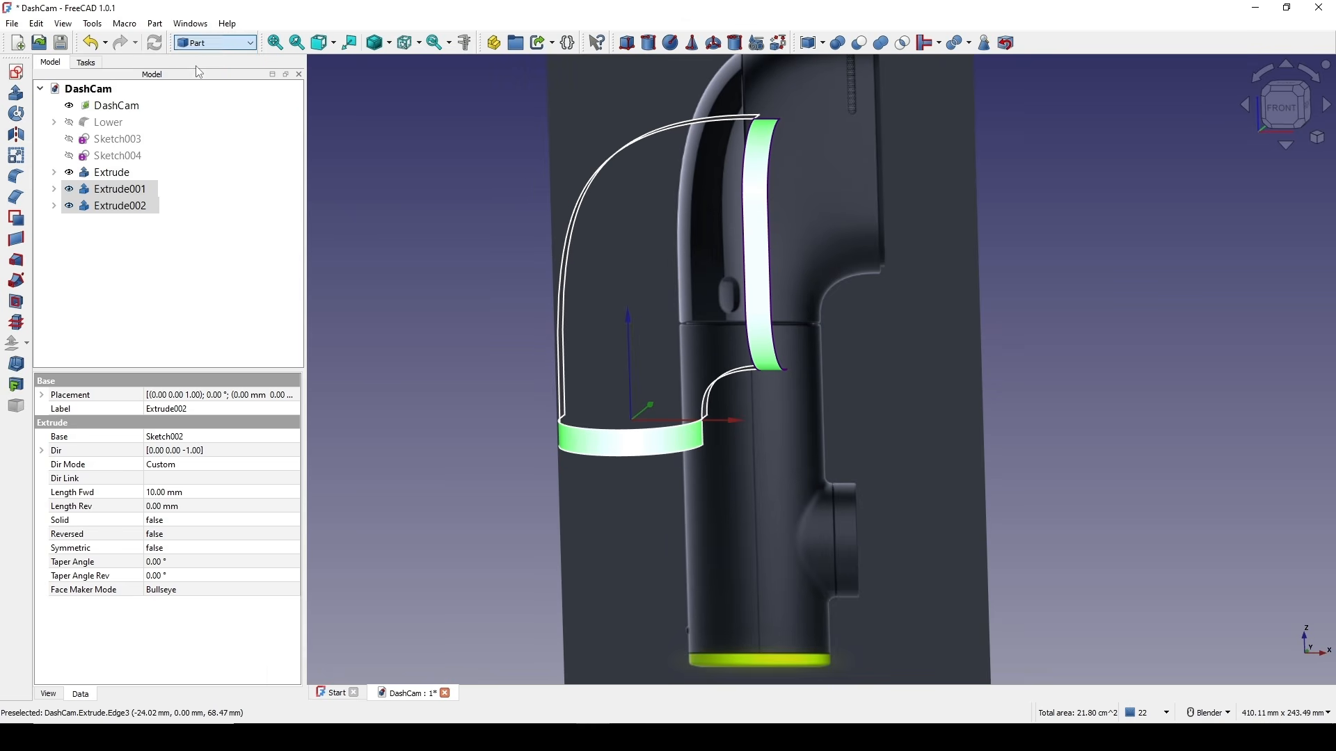
pyautogui.click(155, 25)
pyautogui.moveTo(289, 340)
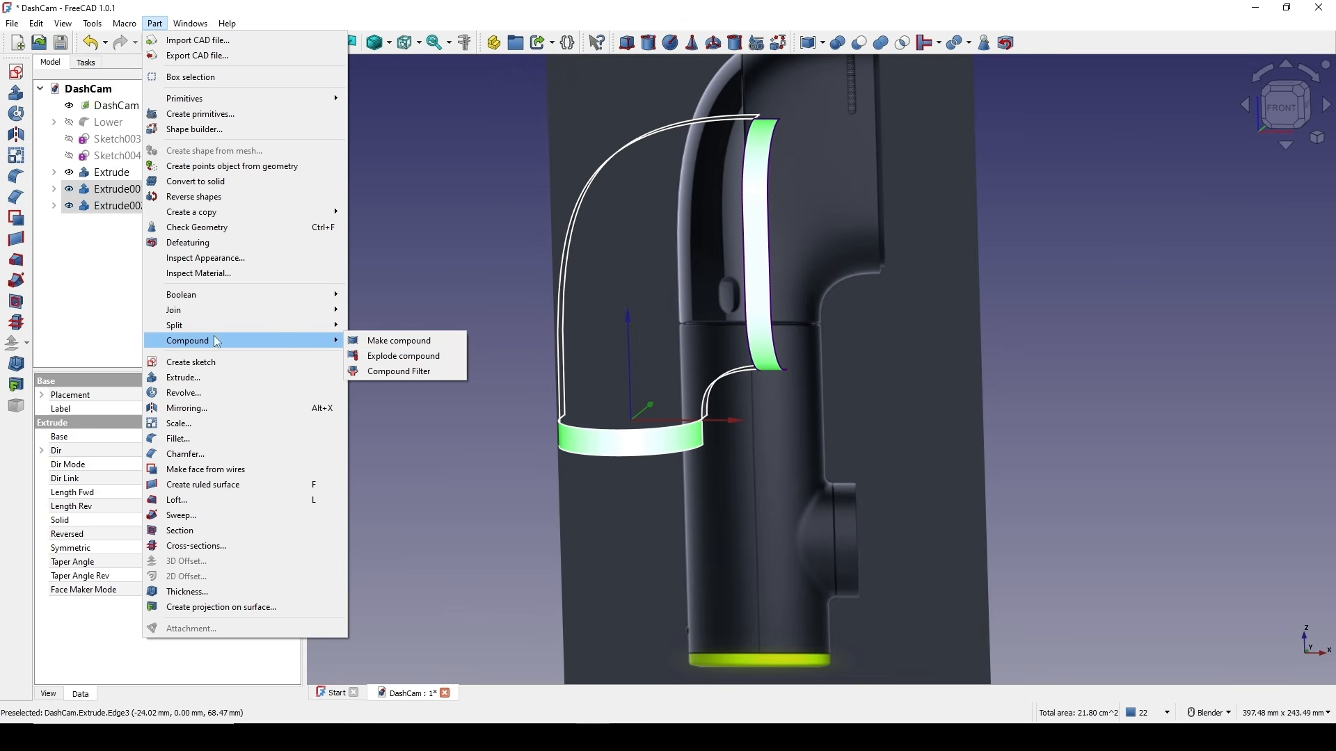
pyautogui.click(390, 342)
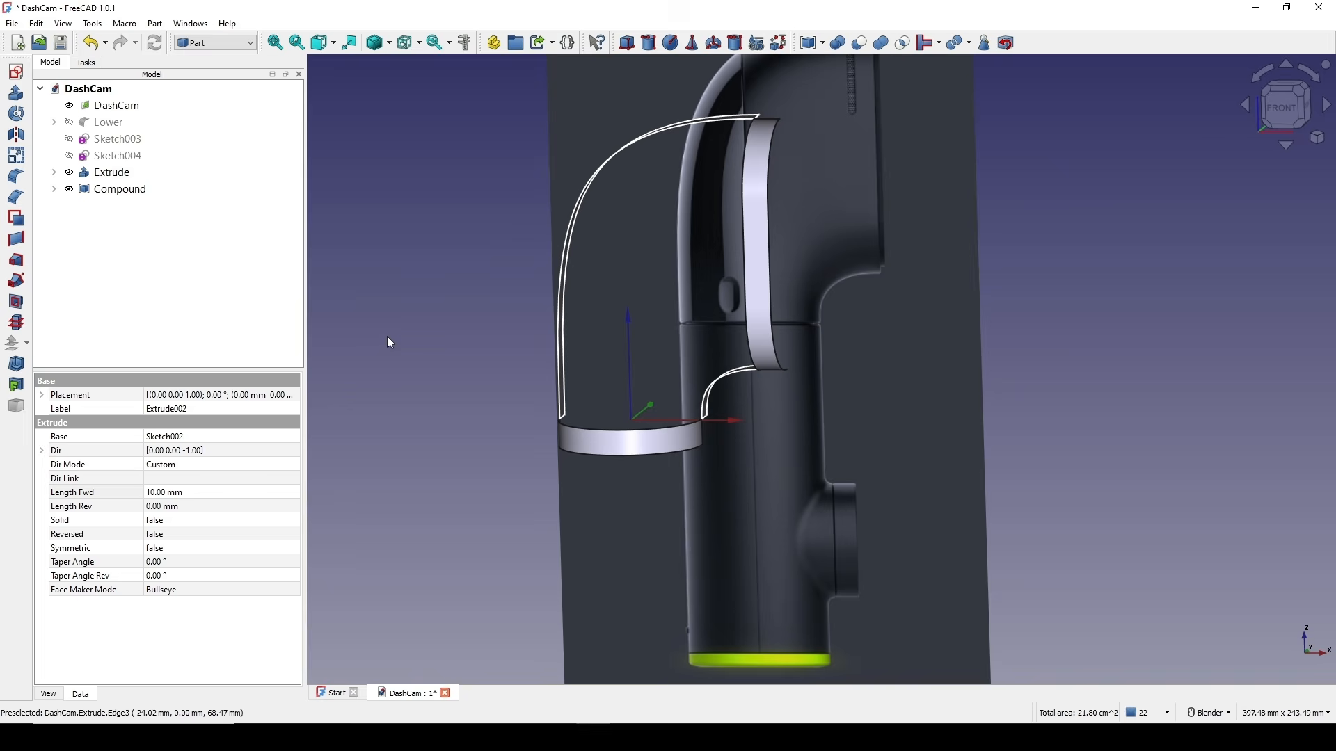
pyautogui.click(110, 191)
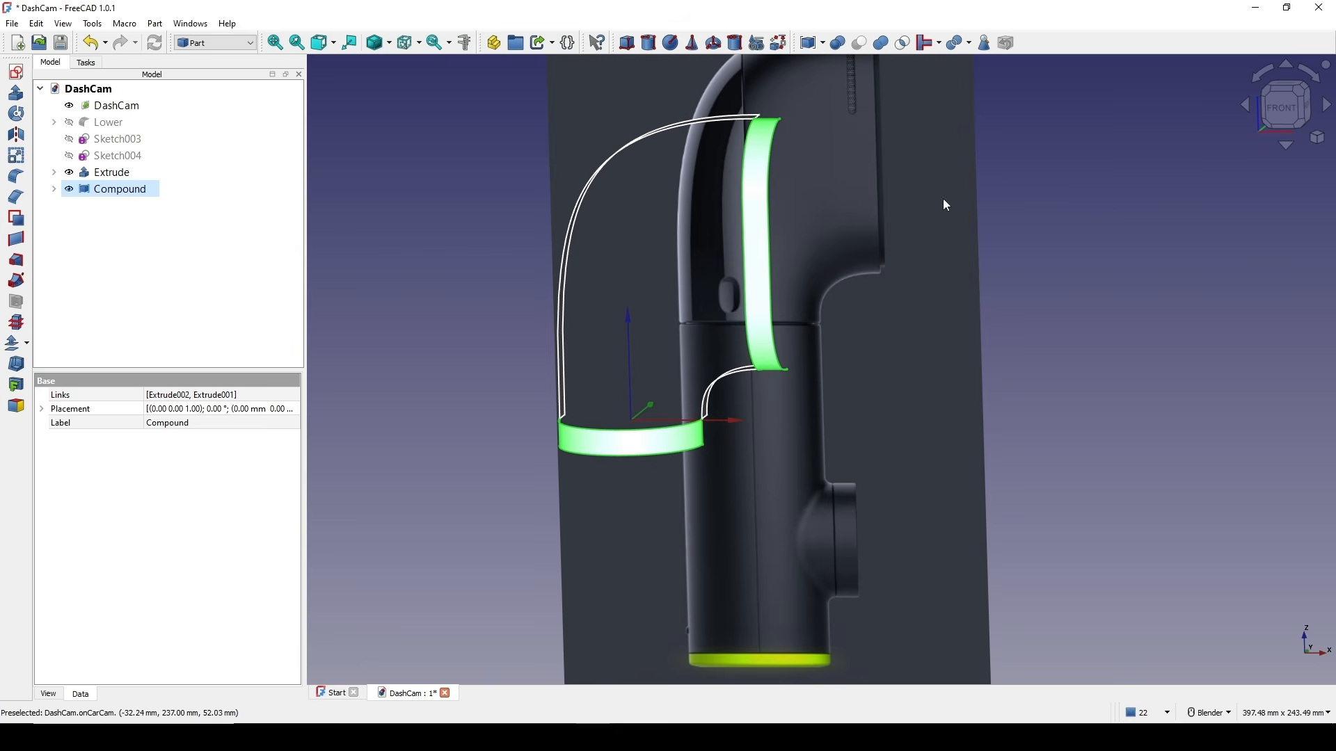
# - Create a new sketch on the XZ-plane with no object selected, working from the front view
pyautogui.click(1284, 108)
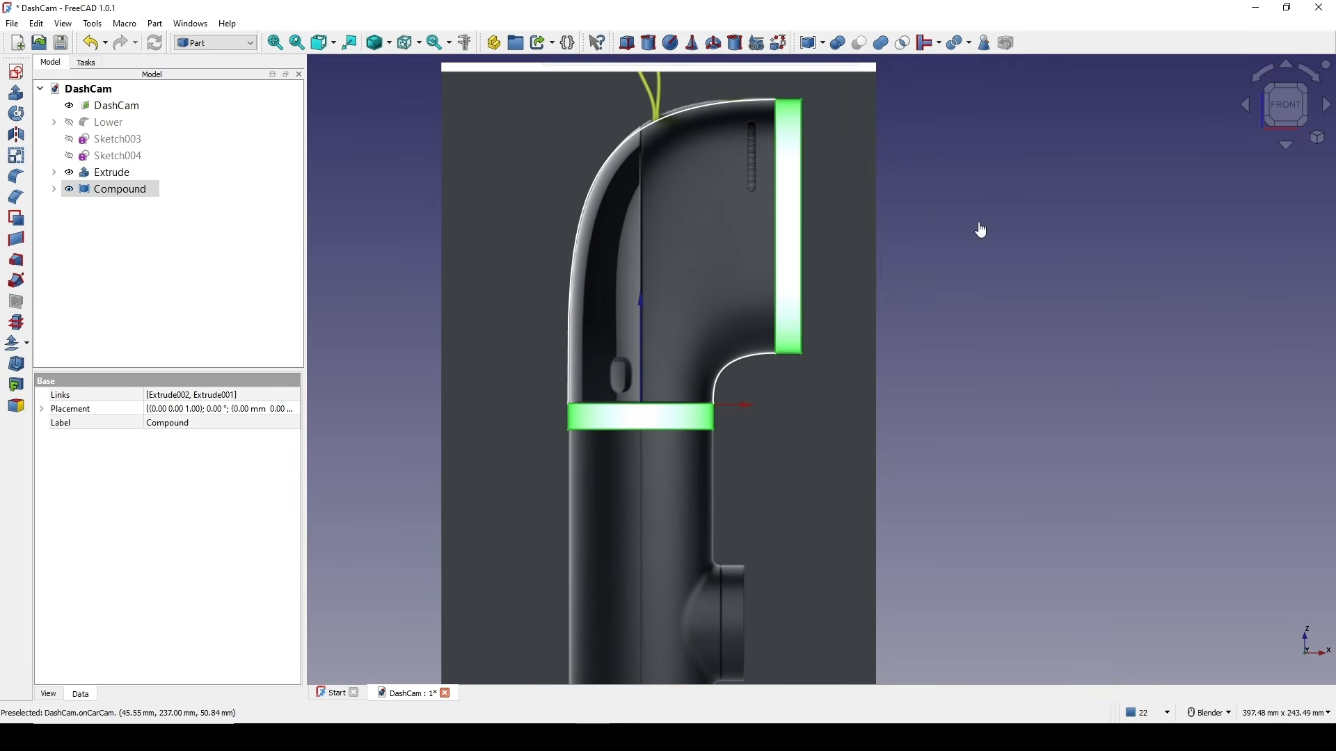
pyautogui.click(981, 230)
pyautogui.click(17, 74)
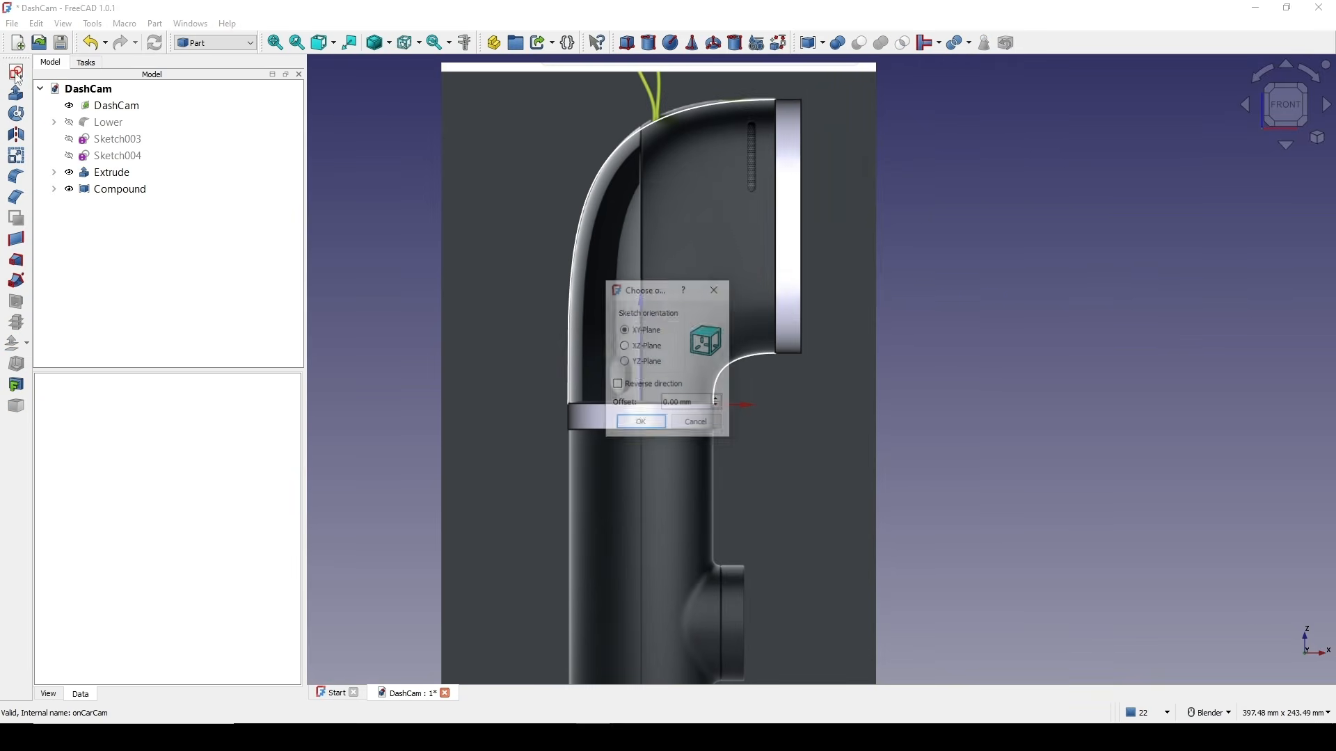
pyautogui.click(640, 348)
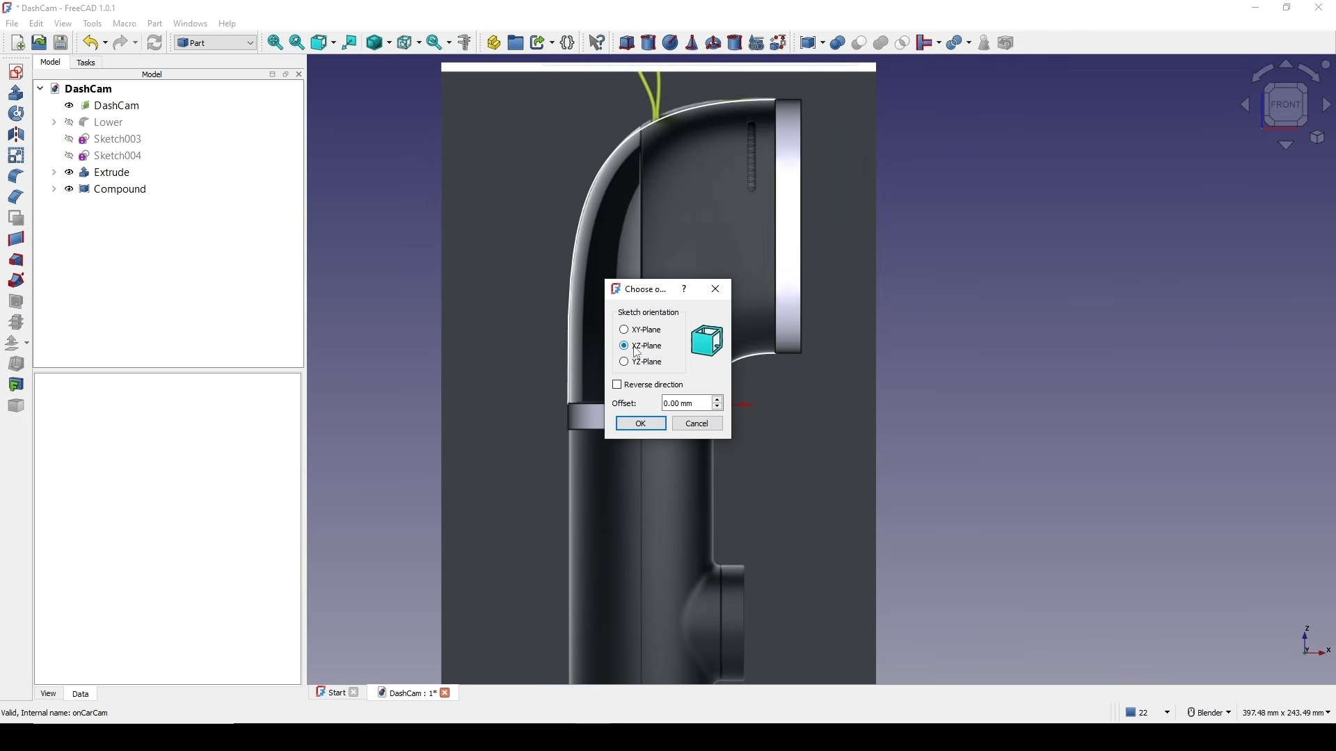
pyautogui.click(640, 424)
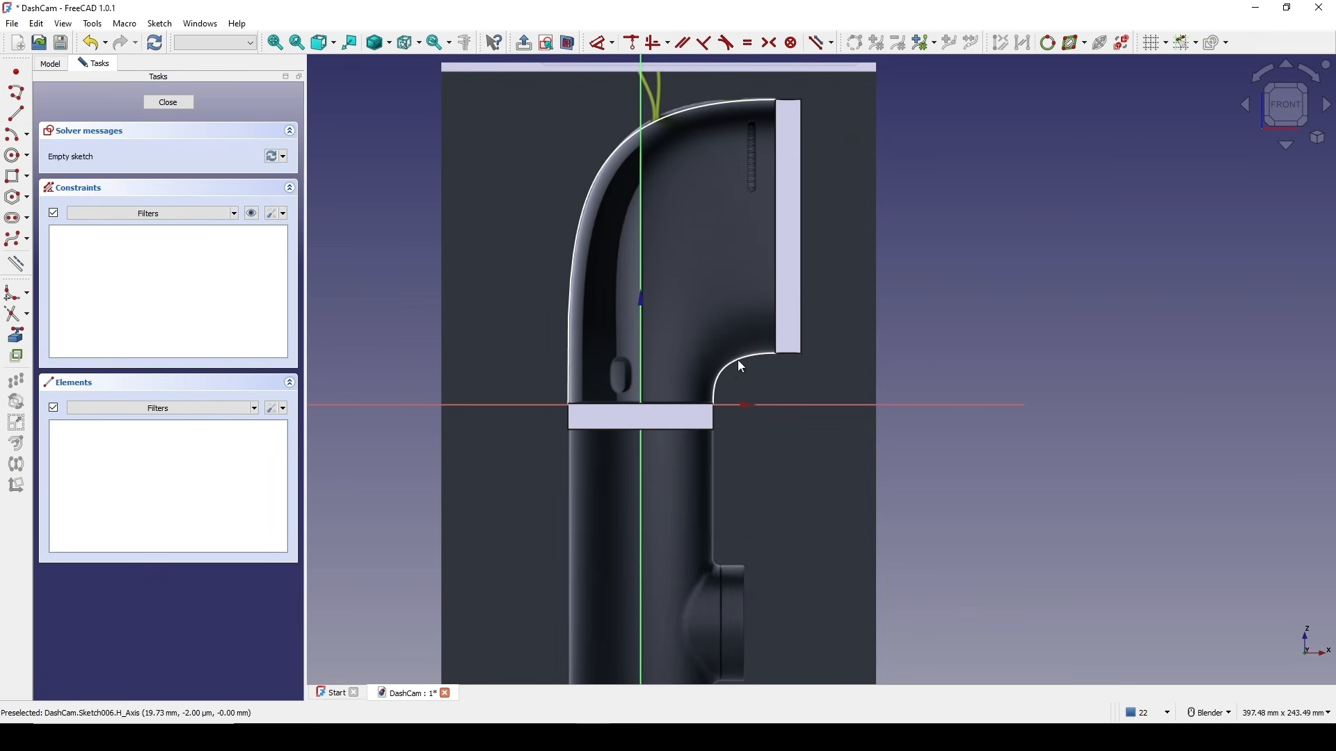
# - Sketch a vertical line along the vertical axis, passing through the lower horizontal band
pyautogui.keyDown('shift'); pyautogui.moveTo(678, 346); pyautogui.dragTo(773, 359, button='middle'); pyautogui.keyUp('shift')
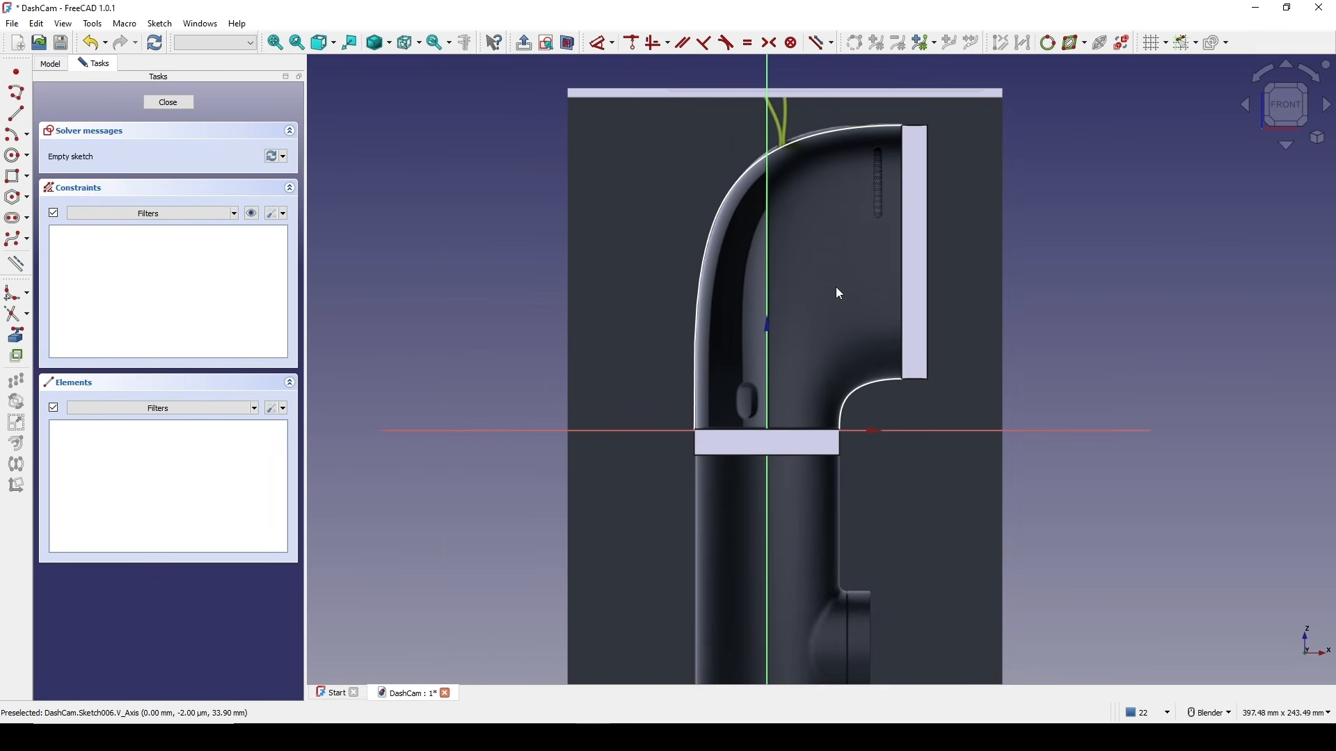
pyautogui.keyDown('shift'); pyautogui.moveTo(748, 238); pyautogui.dragTo(667, 197, button='middle'); pyautogui.keyUp('shift')
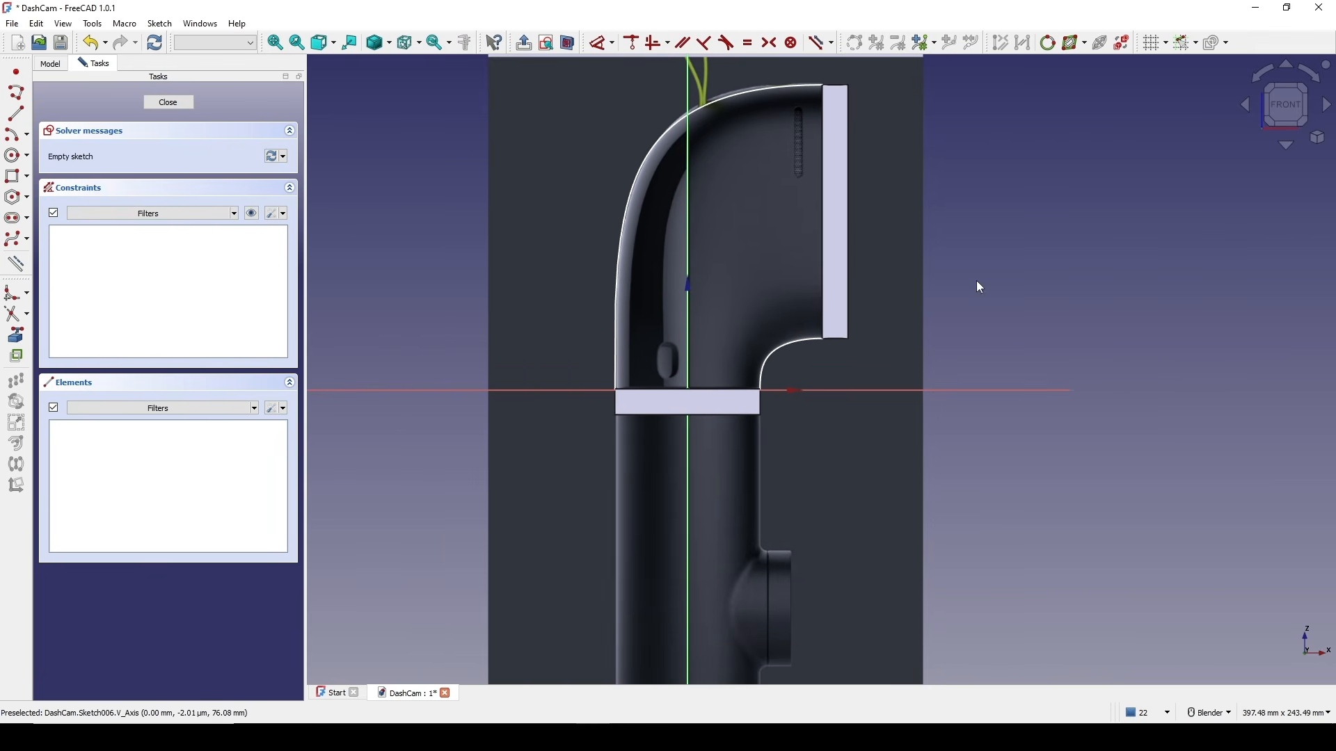
pyautogui.click(15, 115)
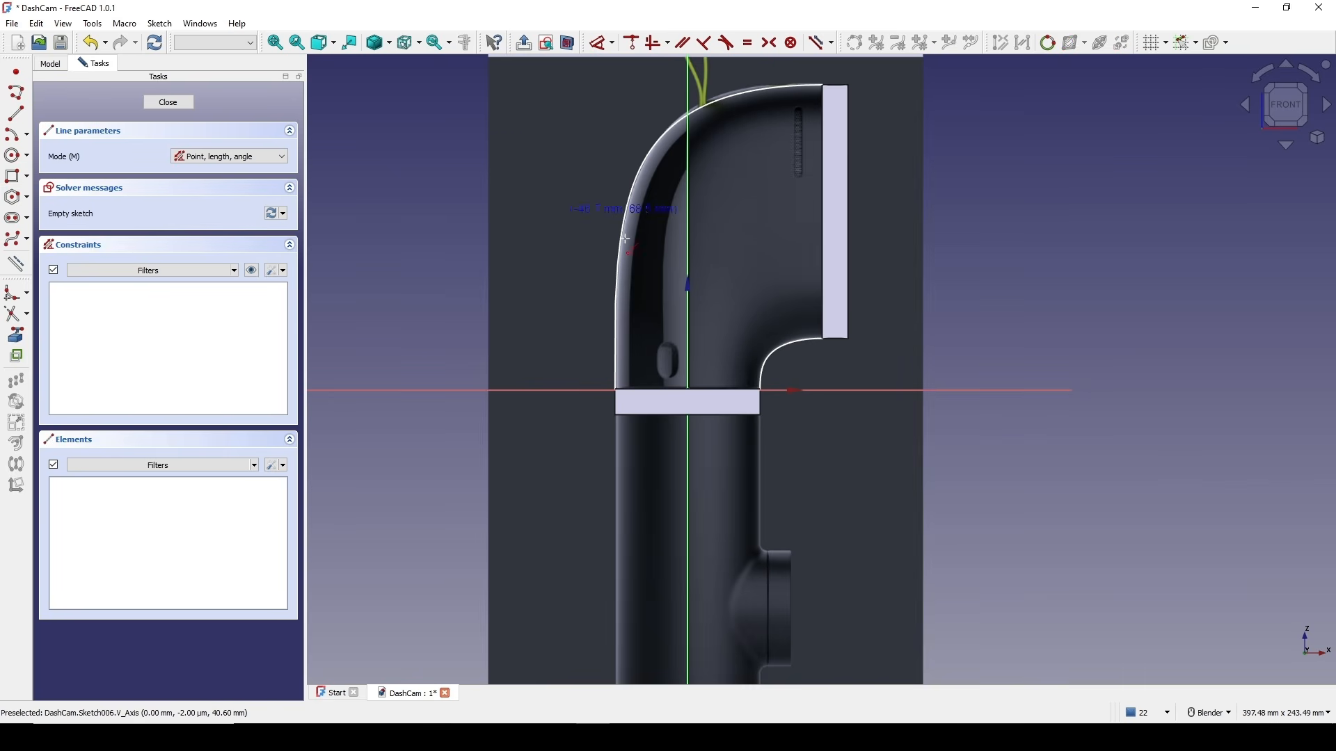
pyautogui.click(689, 299)
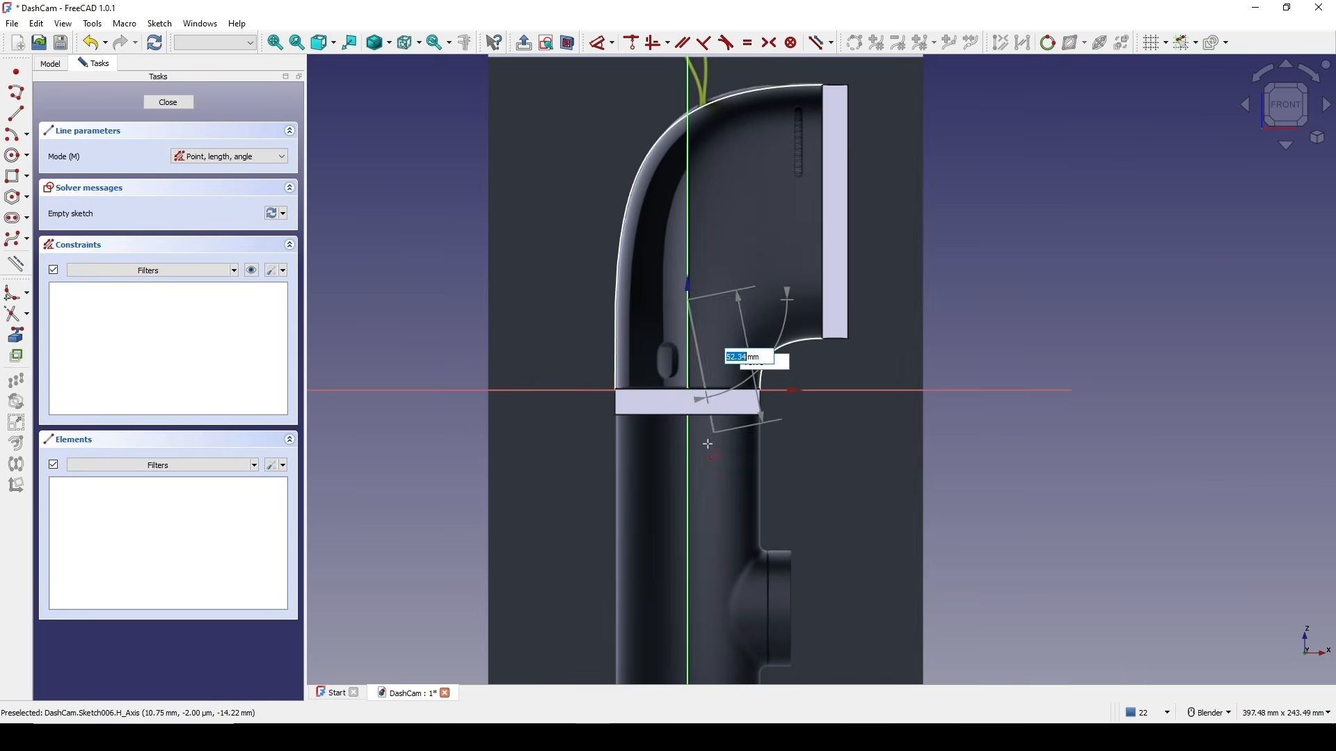
pyautogui.click(688, 495)
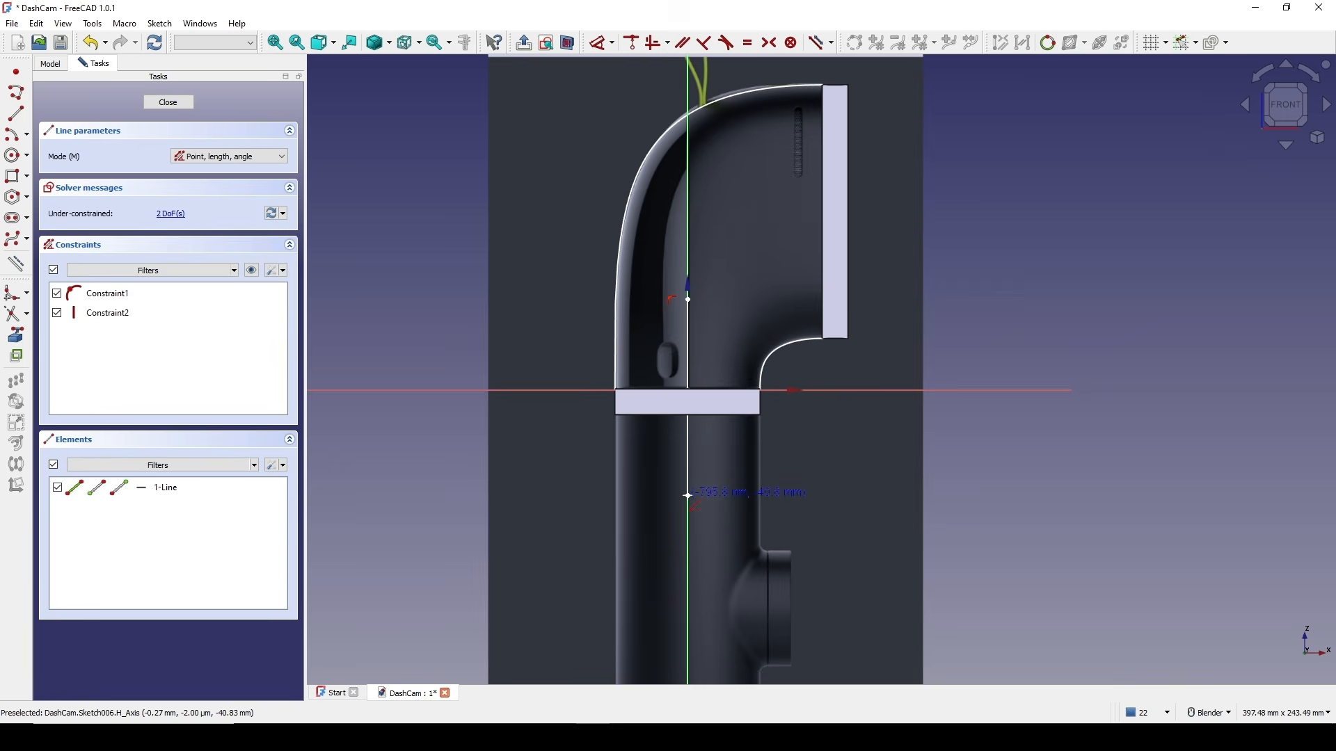
# - Sketch a horizontal line about 118 mm long from the vertical axis through the upright band
pyautogui.click(694, 206)
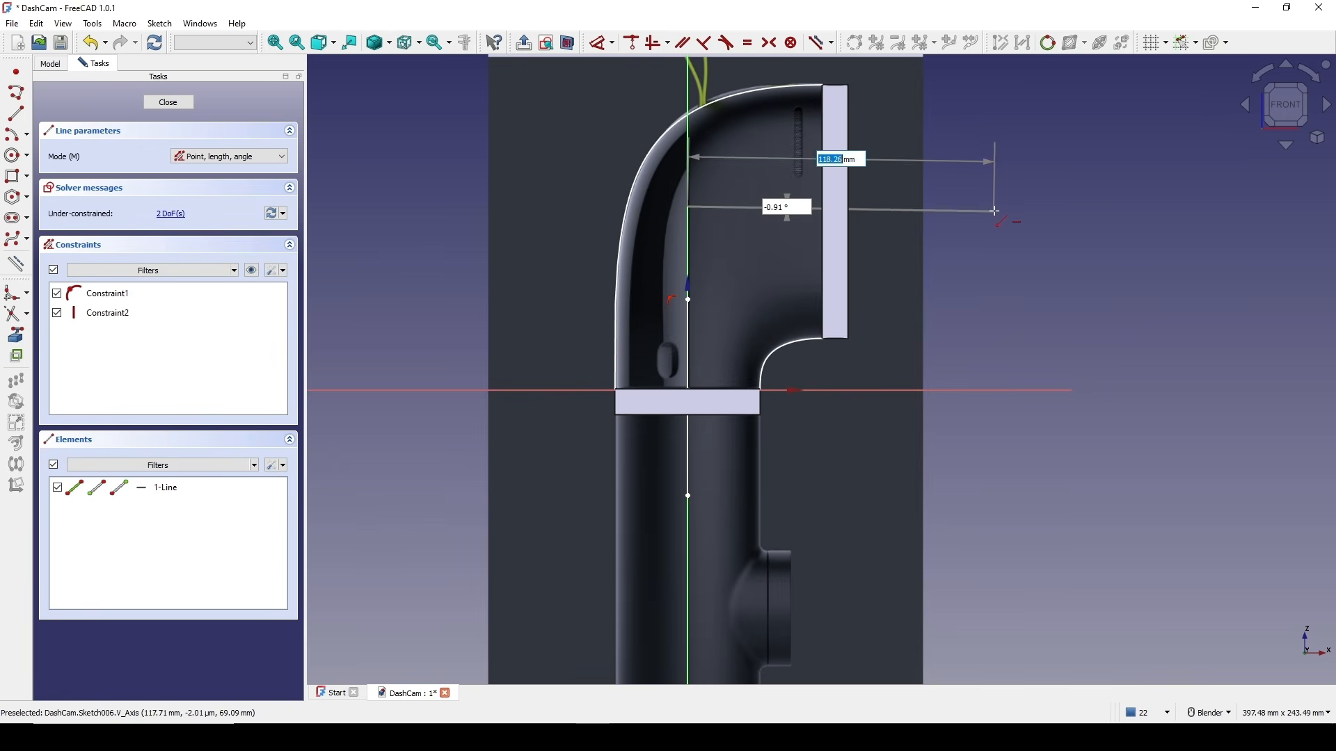
pyautogui.click(994, 208)
pyautogui.rightClick(1032, 210)
# - Turn on the section view and reference the upright band's lower end point and upper edge as external geometry
pyautogui.keyDown('shift'); pyautogui.moveTo(943, 179); pyautogui.dragTo(936, 194, button='middle'); pyautogui.keyUp('shift')
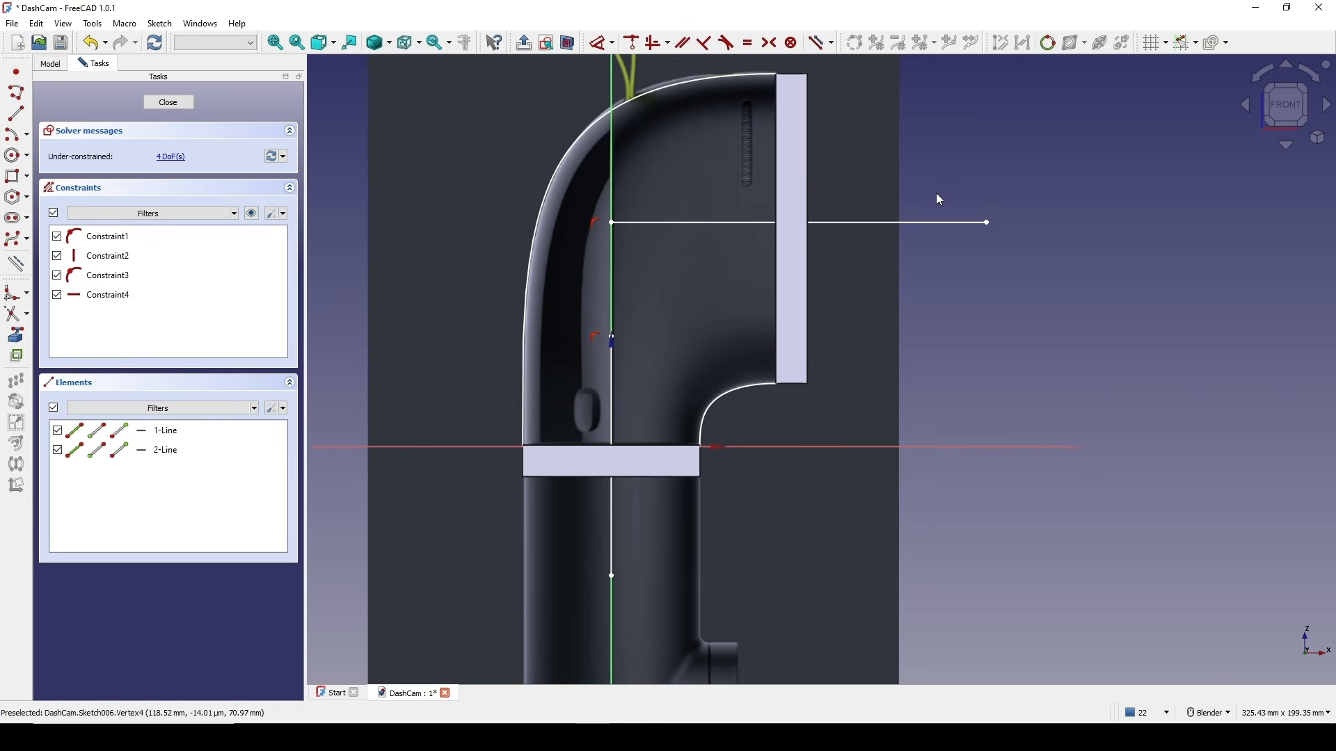
pyautogui.click(569, 45)
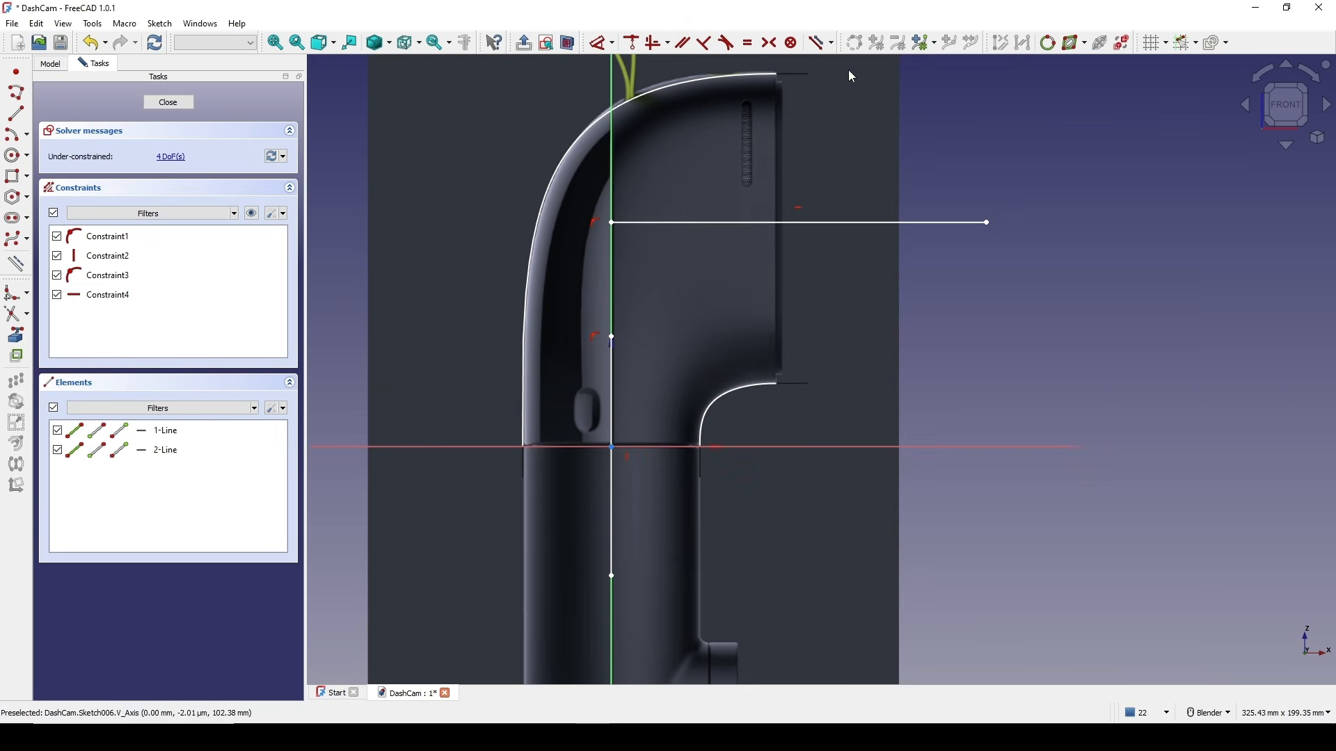
pyautogui.click(16, 336)
pyautogui.click(778, 383)
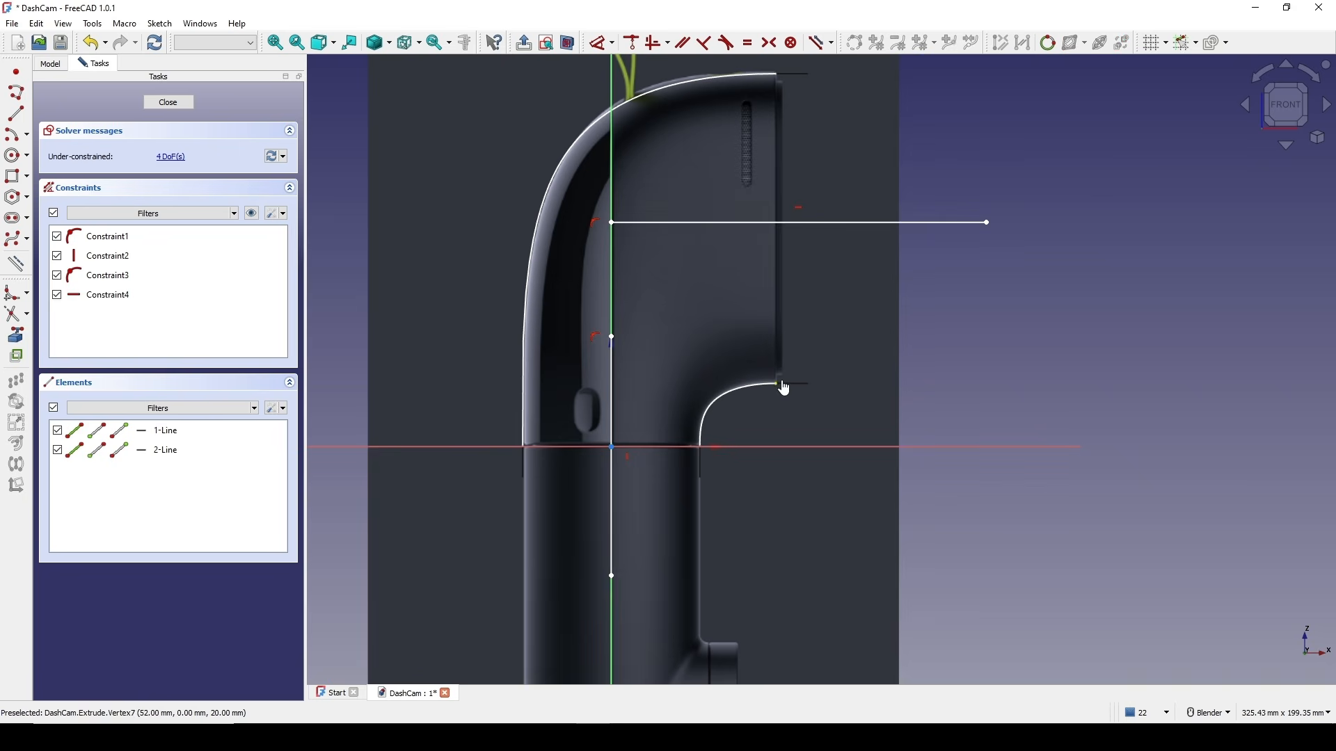
pyautogui.click(788, 74)
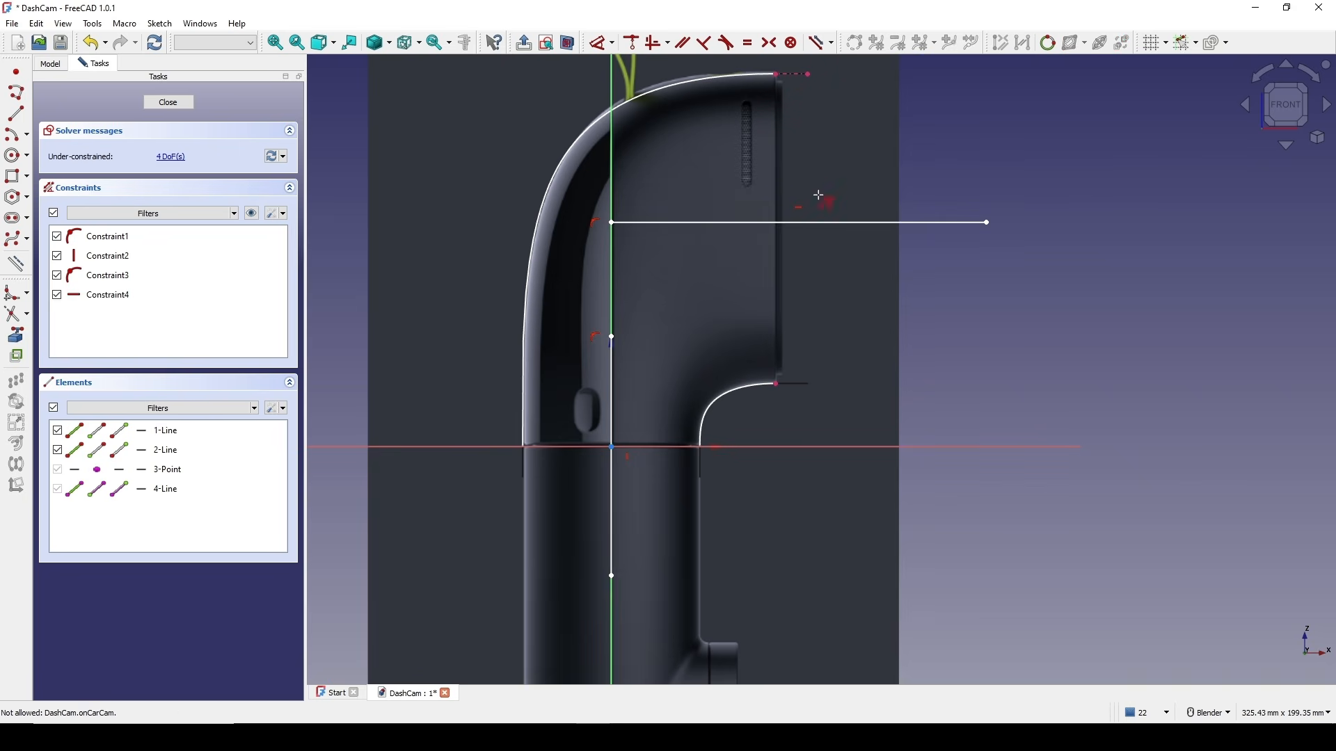
# - Constrain the horizontal line symmetrically between the upright band's two referenced end points and close the sketch
pyautogui.keyDown('shift'); pyautogui.moveTo(821, 204); pyautogui.dragTo(795, 230, button='middle'); pyautogui.keyUp('shift')
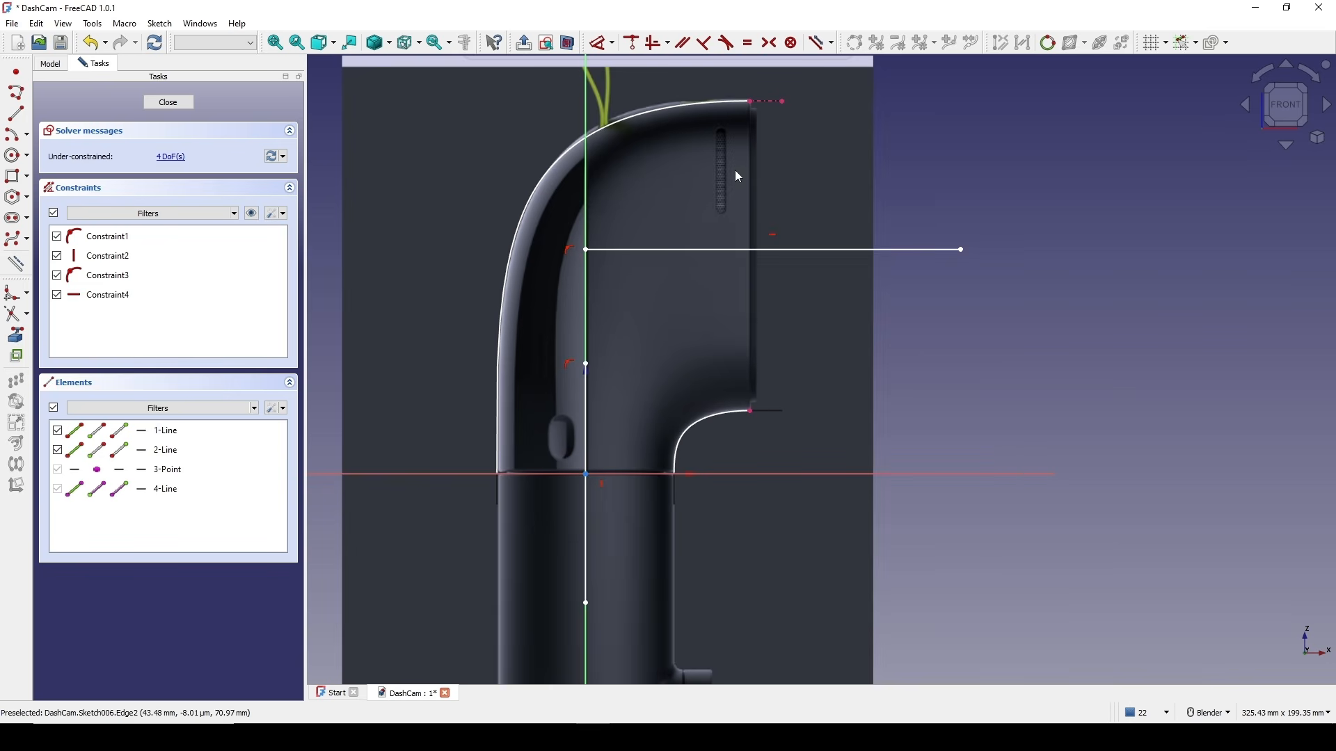
pyautogui.click(751, 104)
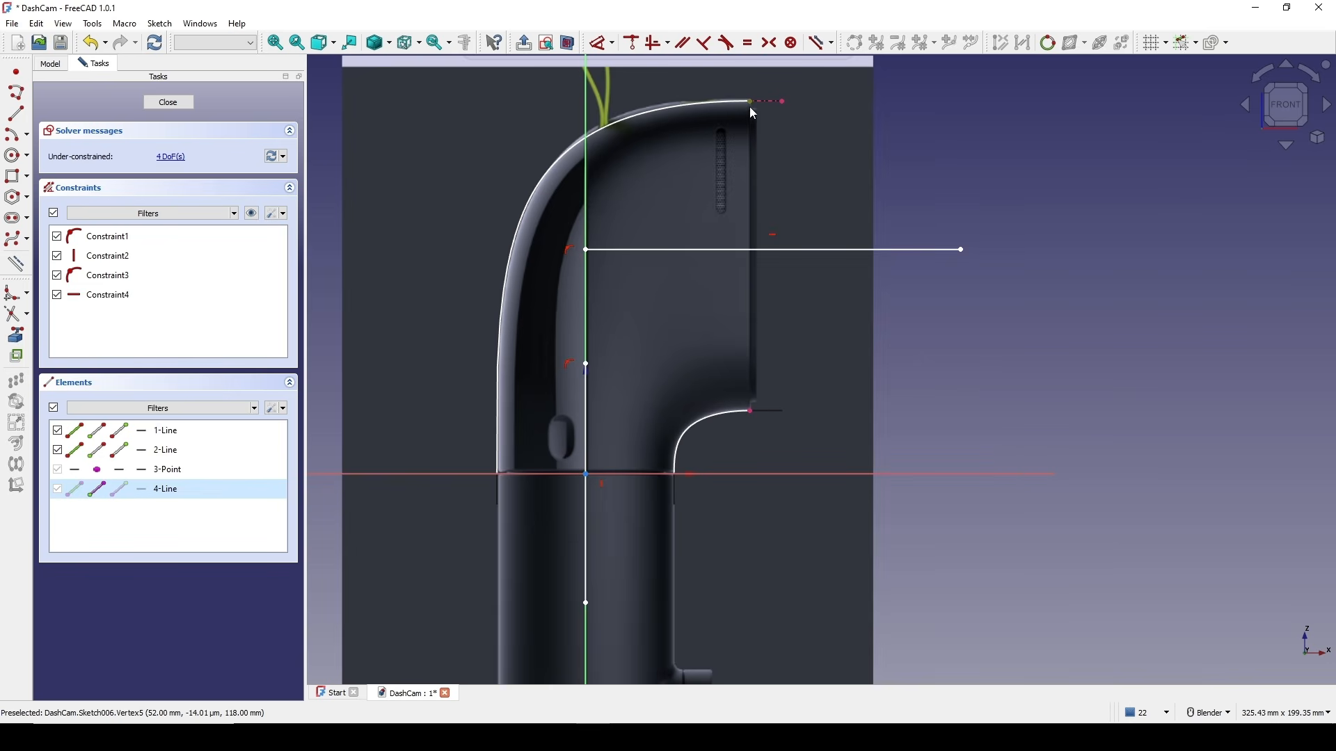
pyautogui.click(750, 411)
pyautogui.click(747, 250)
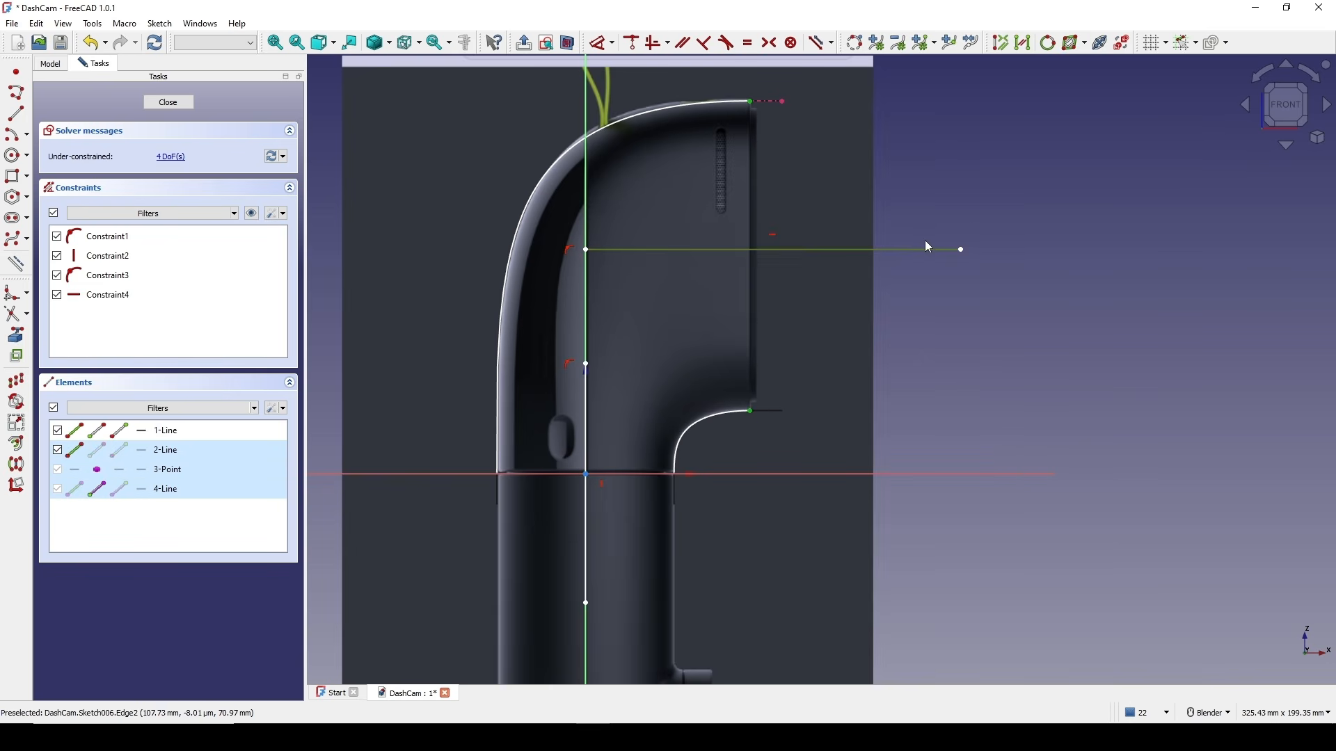
pyautogui.press('s')
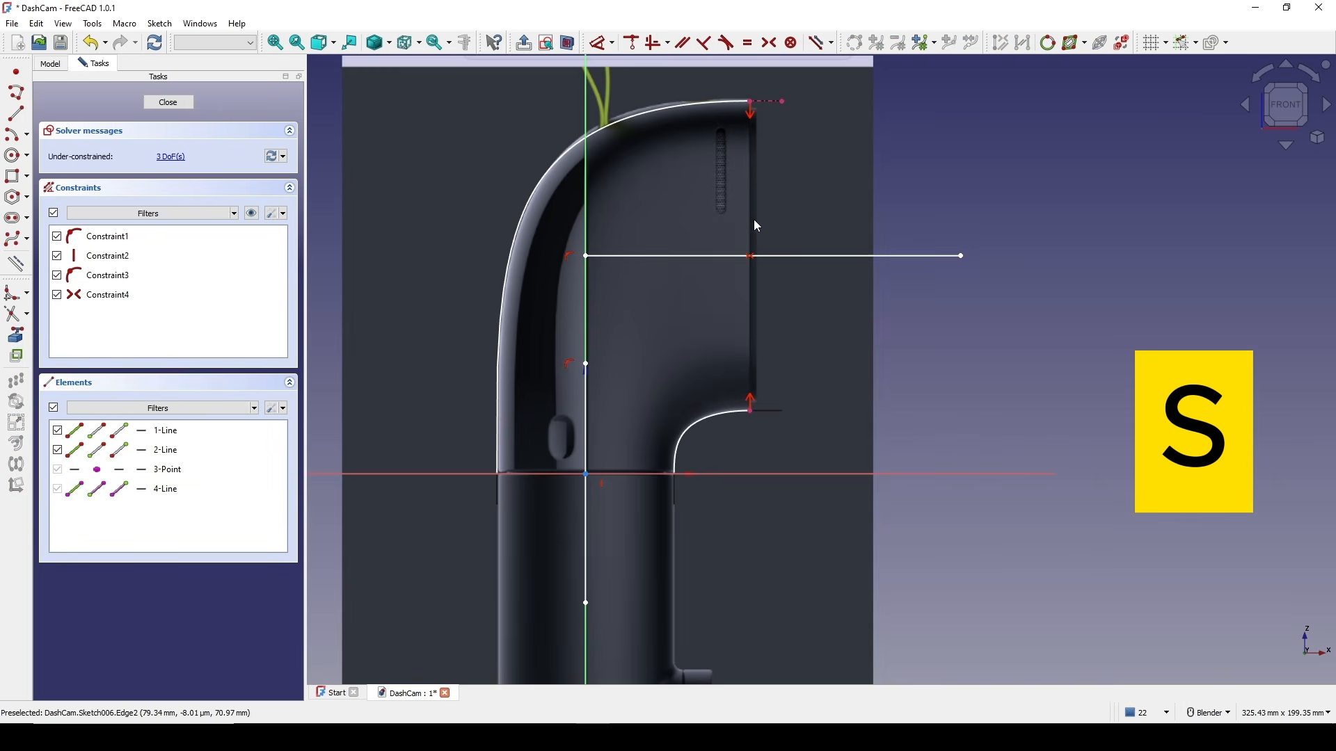
pyautogui.scroll(-3, 757, 216)
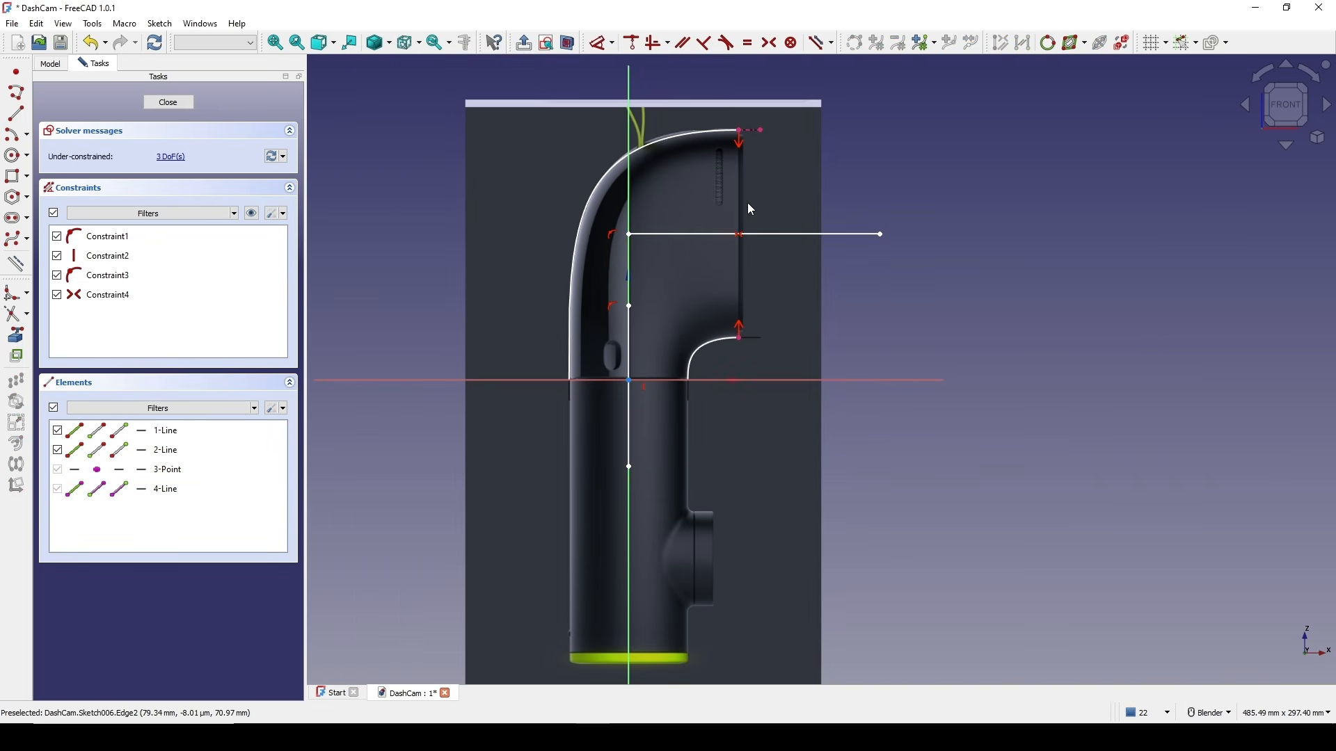
pyautogui.click(168, 103)
# - Extrude the two-line sketch symmetrically along its normal with a length of 100 mm
pyautogui.moveTo(819, 363); pyautogui.dragTo(746, 373, button='middle')
pyautogui.scroll(2, 751, 379)
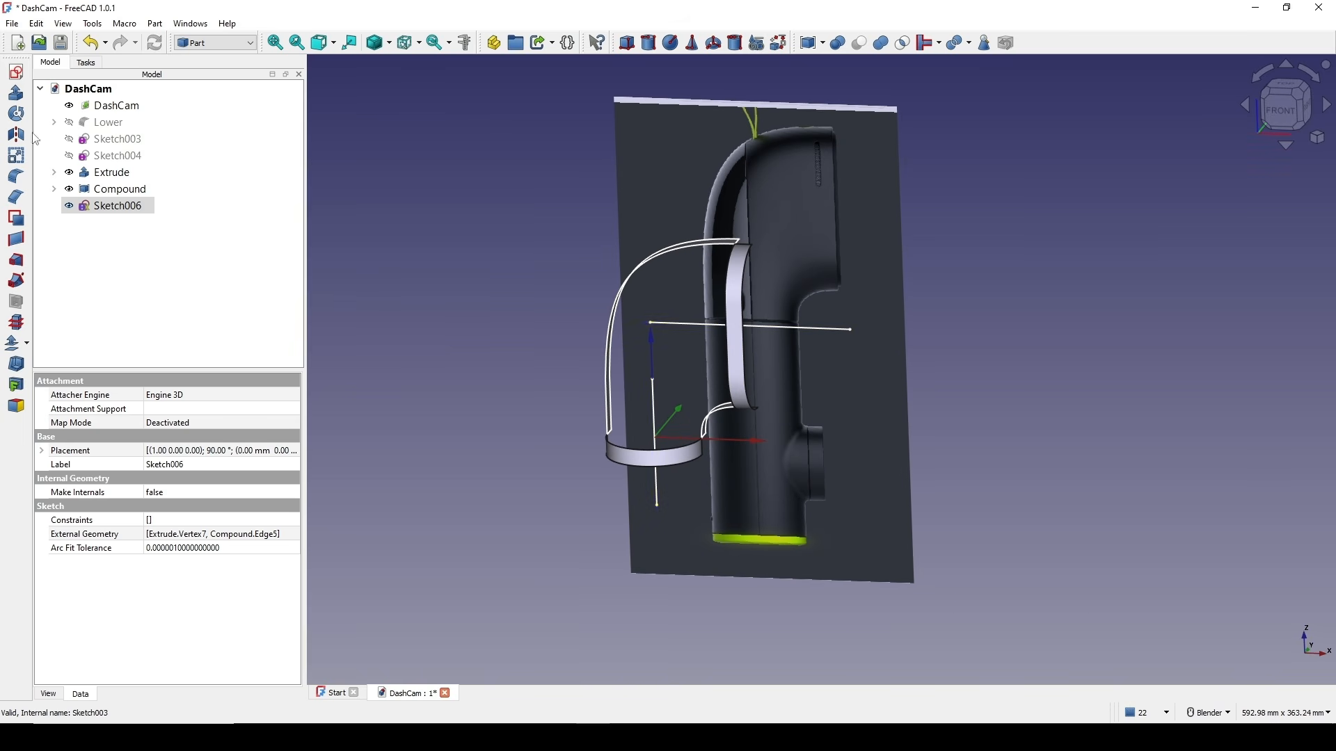
pyautogui.click(16, 92)
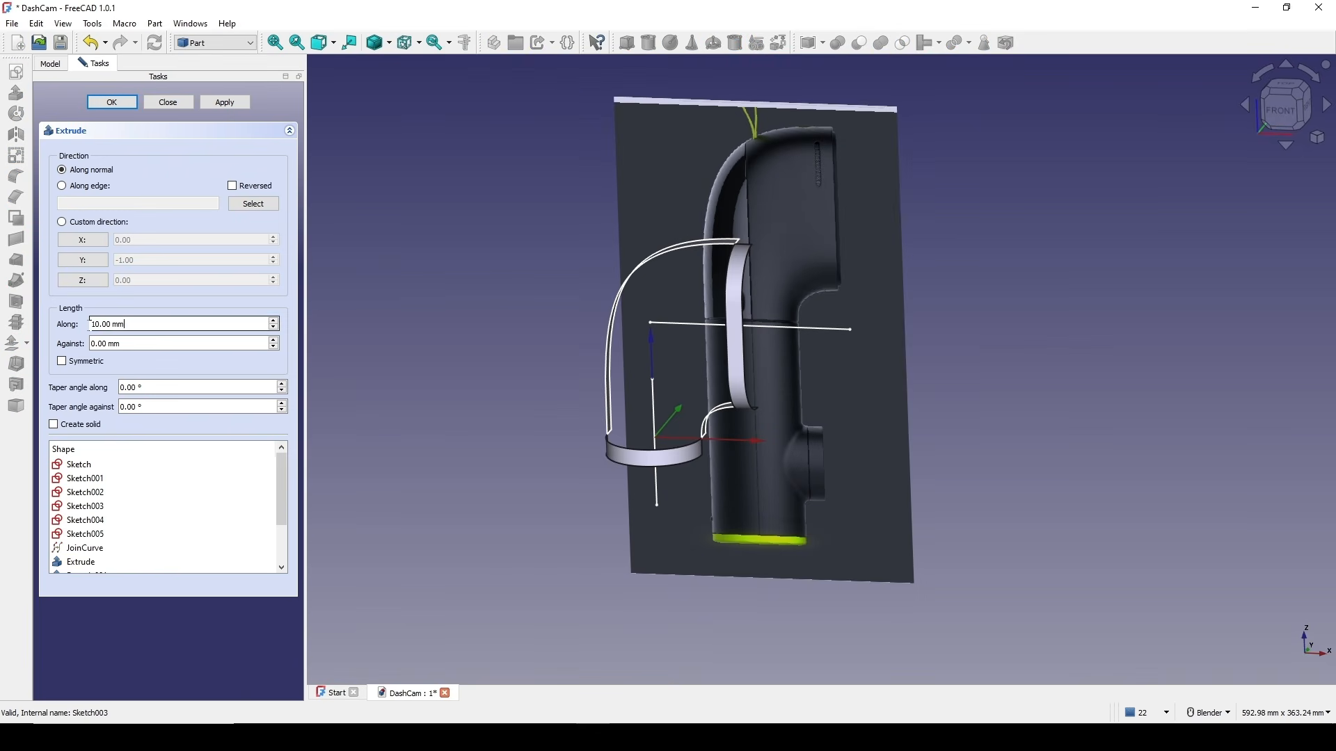
pyautogui.write('100')
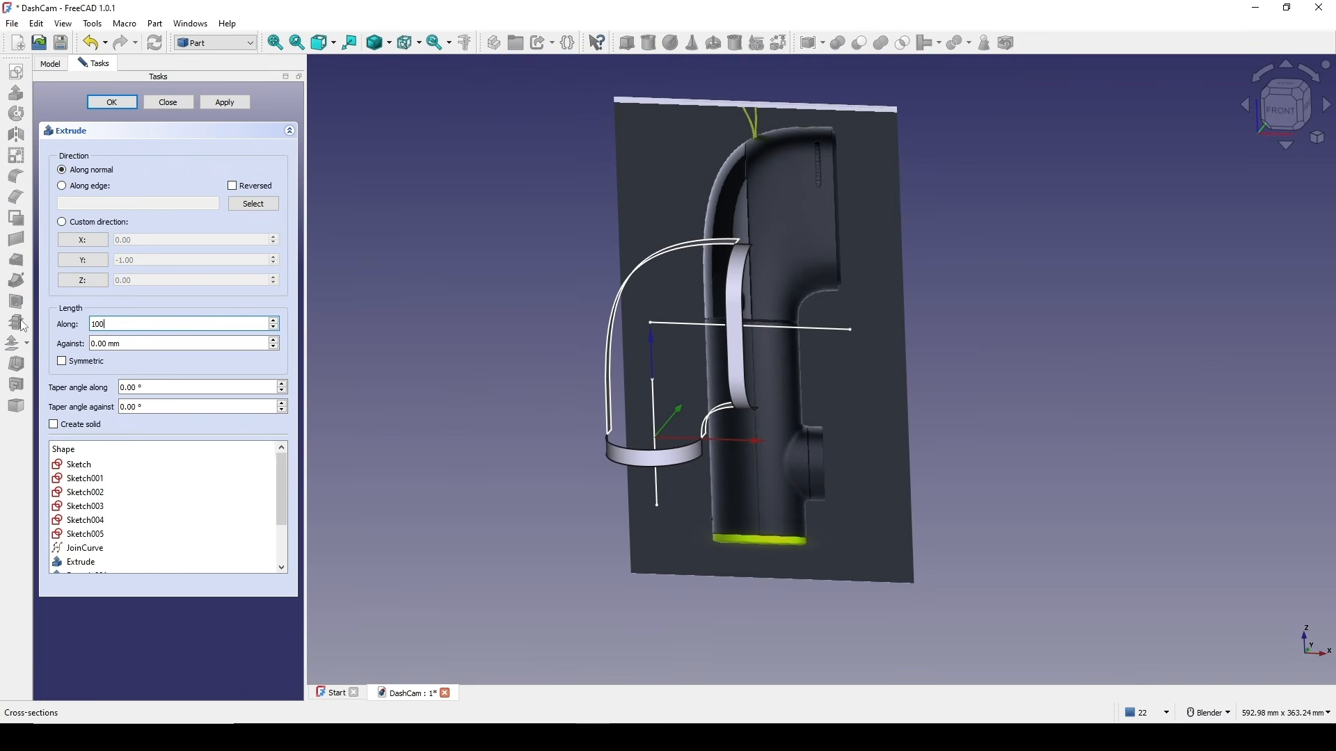
pyautogui.click(62, 361)
pyautogui.click(112, 102)
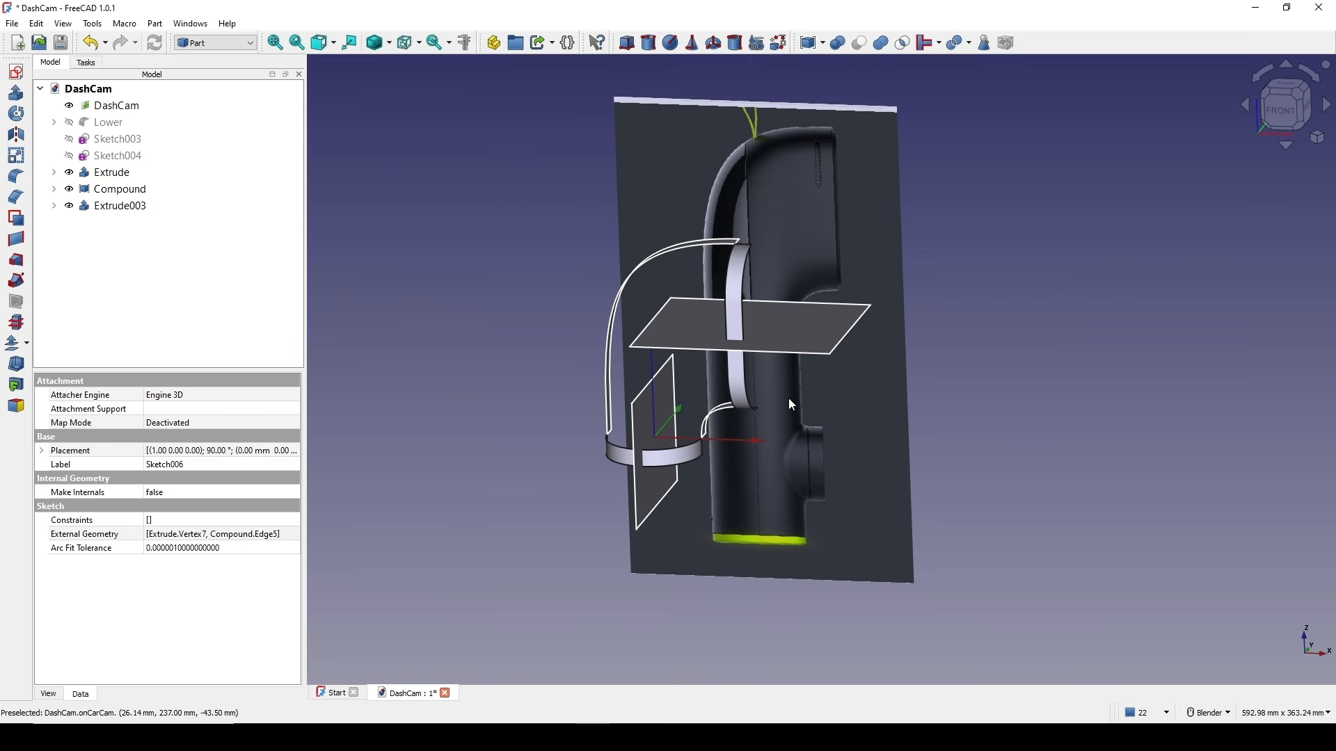
# - Slice the band compound with the two extruded planes, using Slice to compound
pyautogui.scroll(3, 765, 393)
pyautogui.keyDown('shift'); pyautogui.moveTo(702, 326); pyautogui.dragTo(736, 327, button='middle'); pyautogui.keyUp('shift')
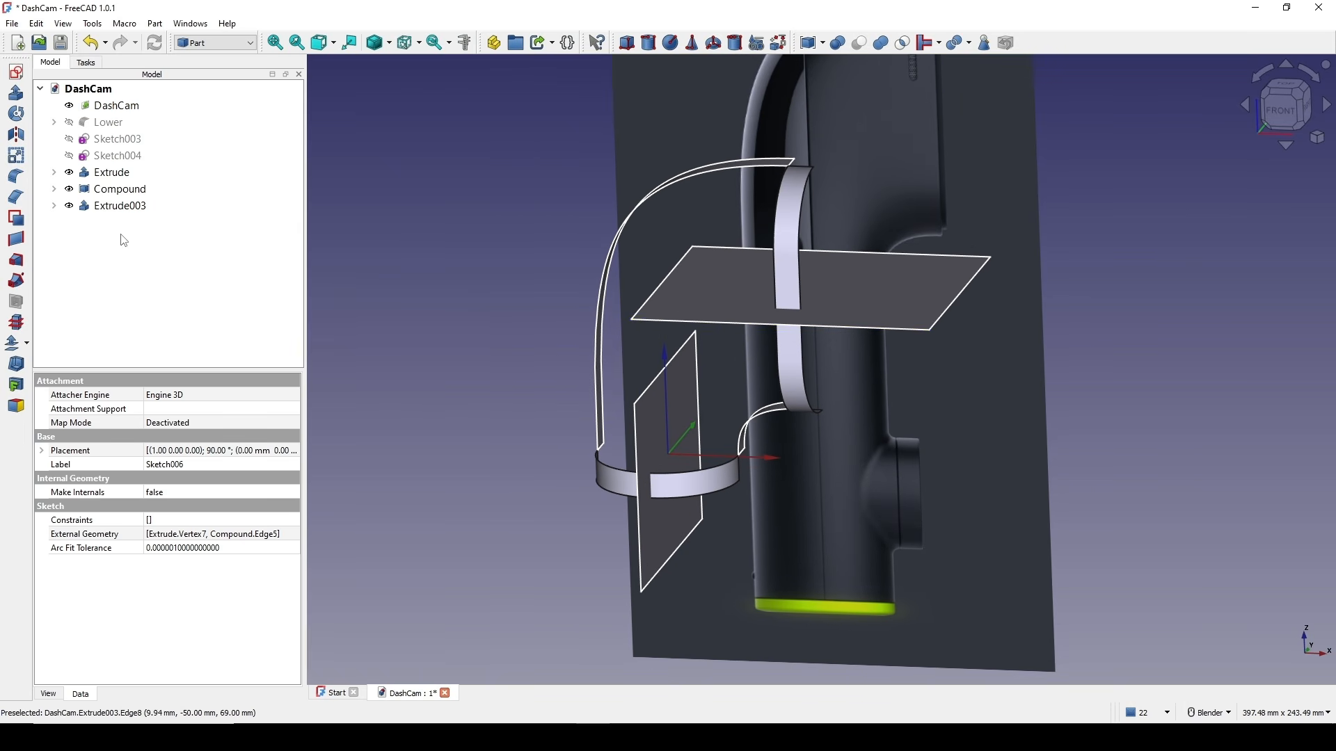
pyautogui.click(114, 189)
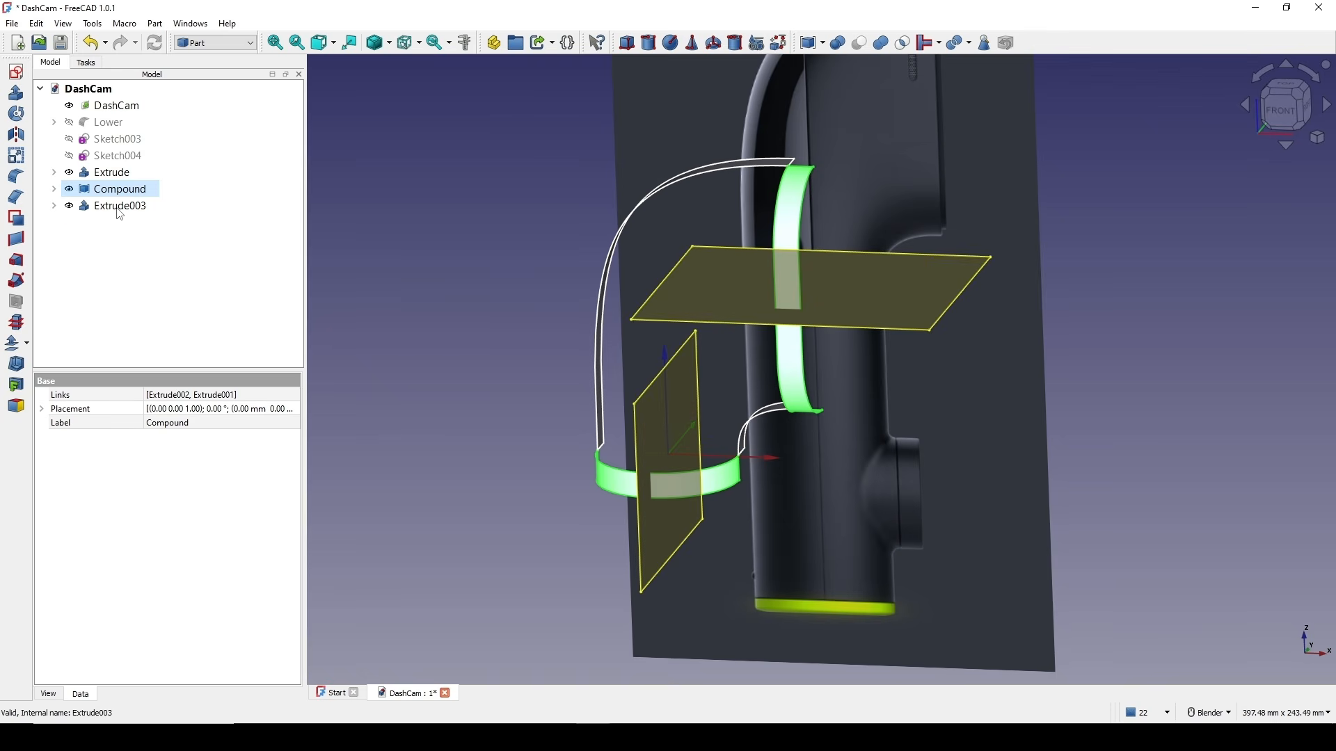
pyautogui.keyDown('ctrl'); pyautogui.click(119, 209); pyautogui.keyUp('ctrl')
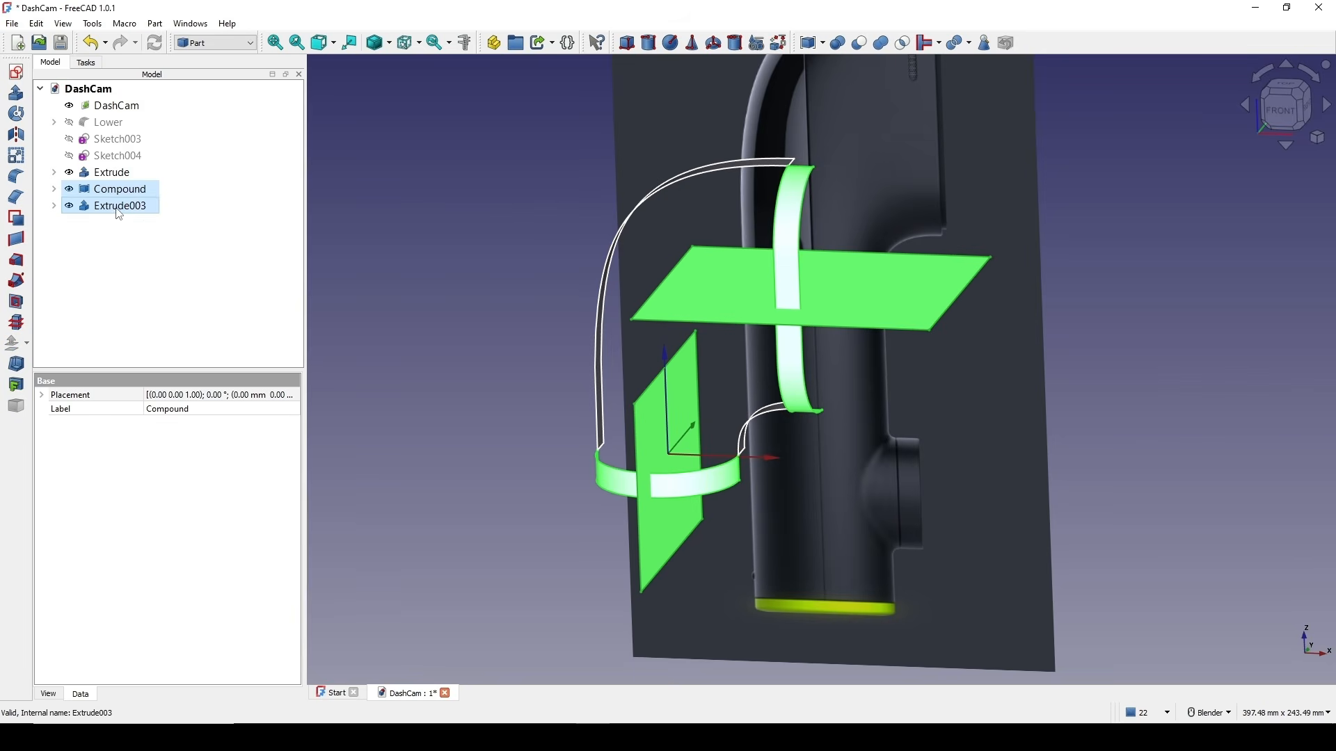
pyautogui.click(154, 23)
pyautogui.moveTo(204, 331)
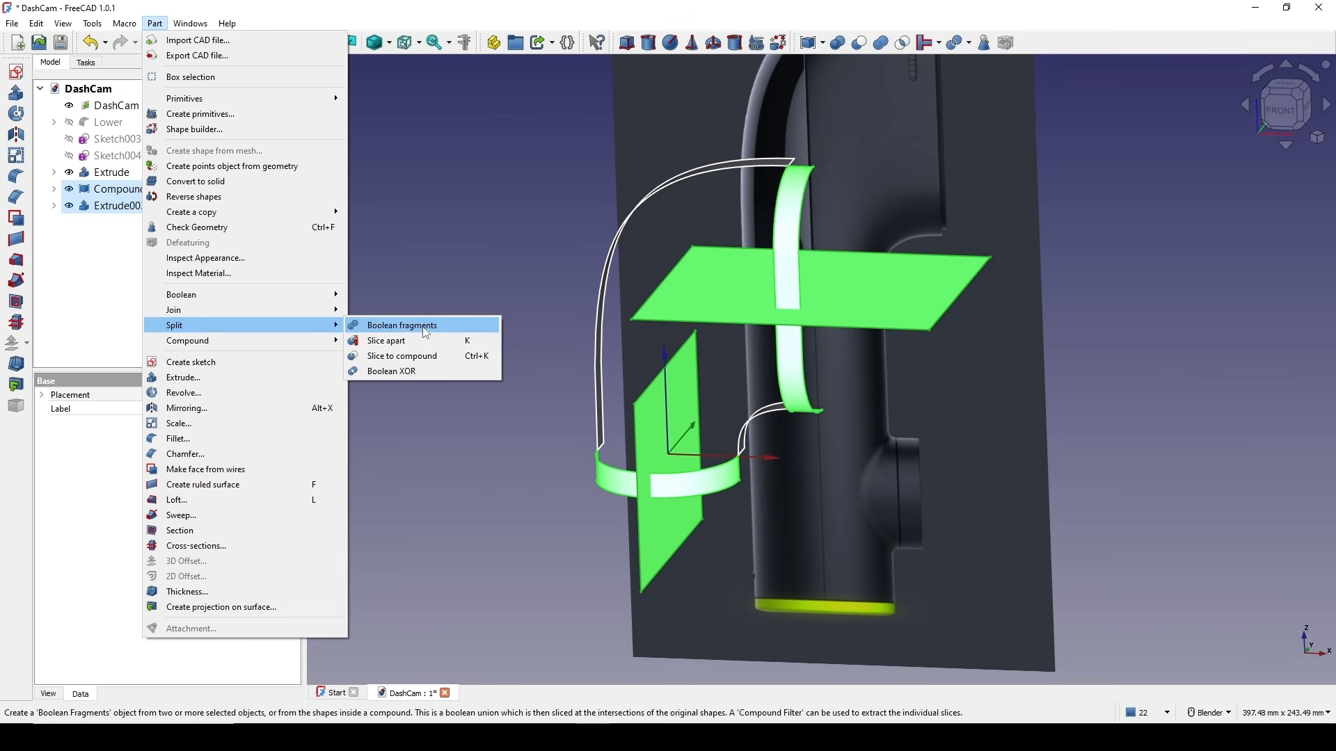
pyautogui.click(418, 355)
# - In the Surface workbench, create a blend curve between the midpoint split edges of the lower band and the upright band
pyautogui.scroll(-2, 794, 381)
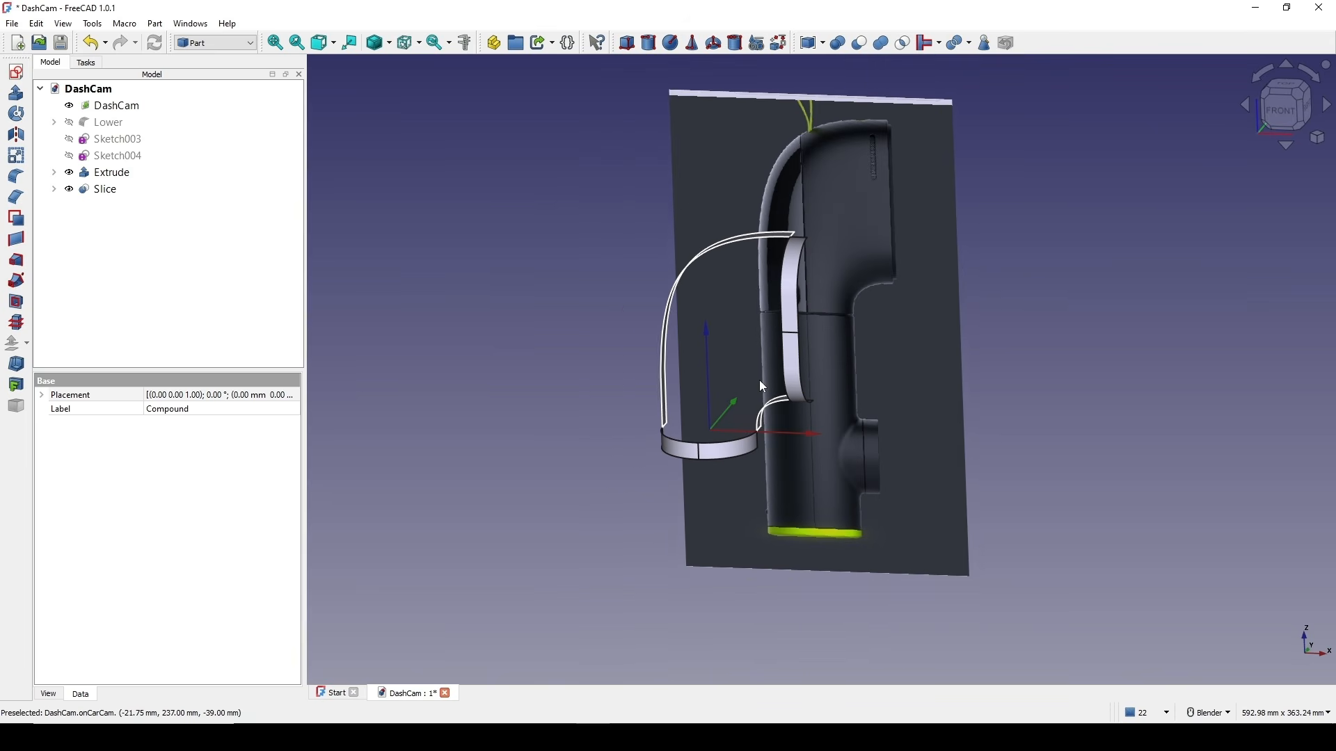
pyautogui.scroll(2, 780, 330)
pyautogui.keyDown('shift'); pyautogui.moveTo(811, 374); pyautogui.dragTo(823, 369, button='middle'); pyautogui.keyUp('shift')
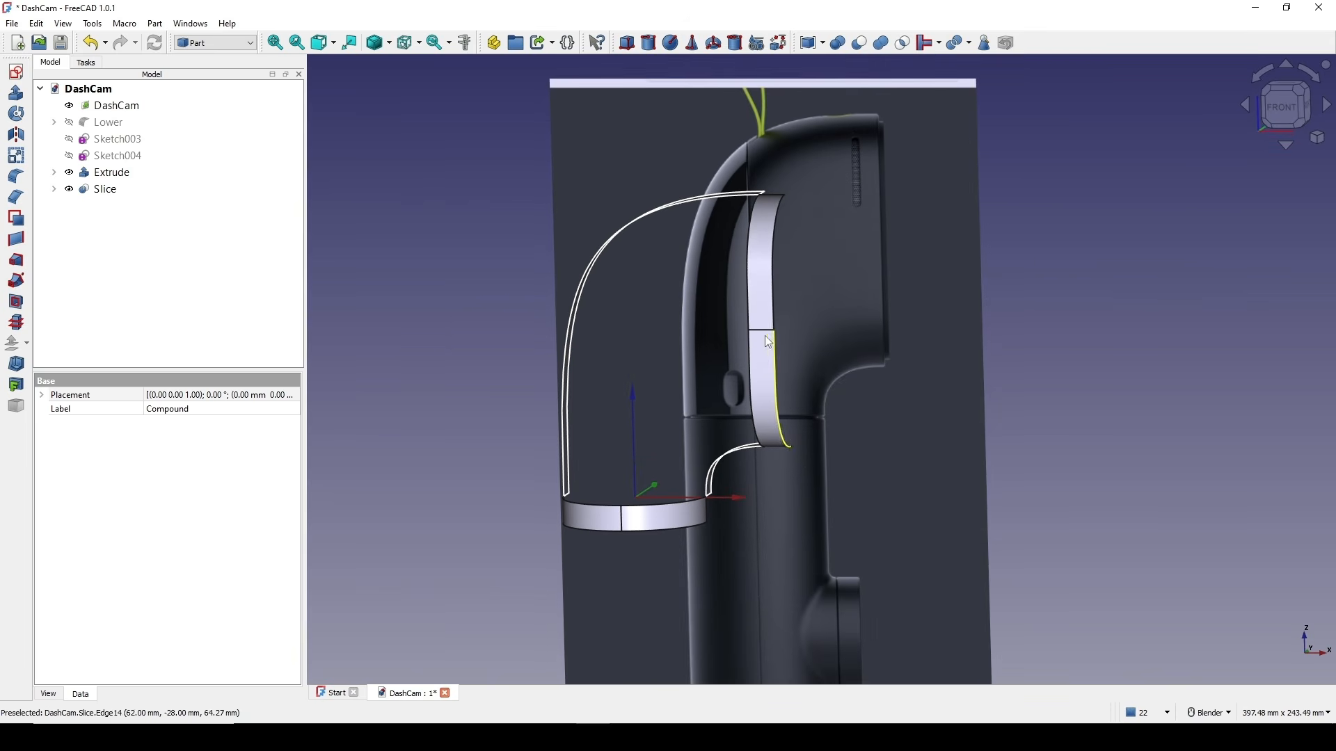
pyautogui.scroll(-2, 712, 356)
pyautogui.moveTo(713, 357); pyautogui.dragTo(684, 376, button='middle')
pyautogui.scroll(2, 672, 345)
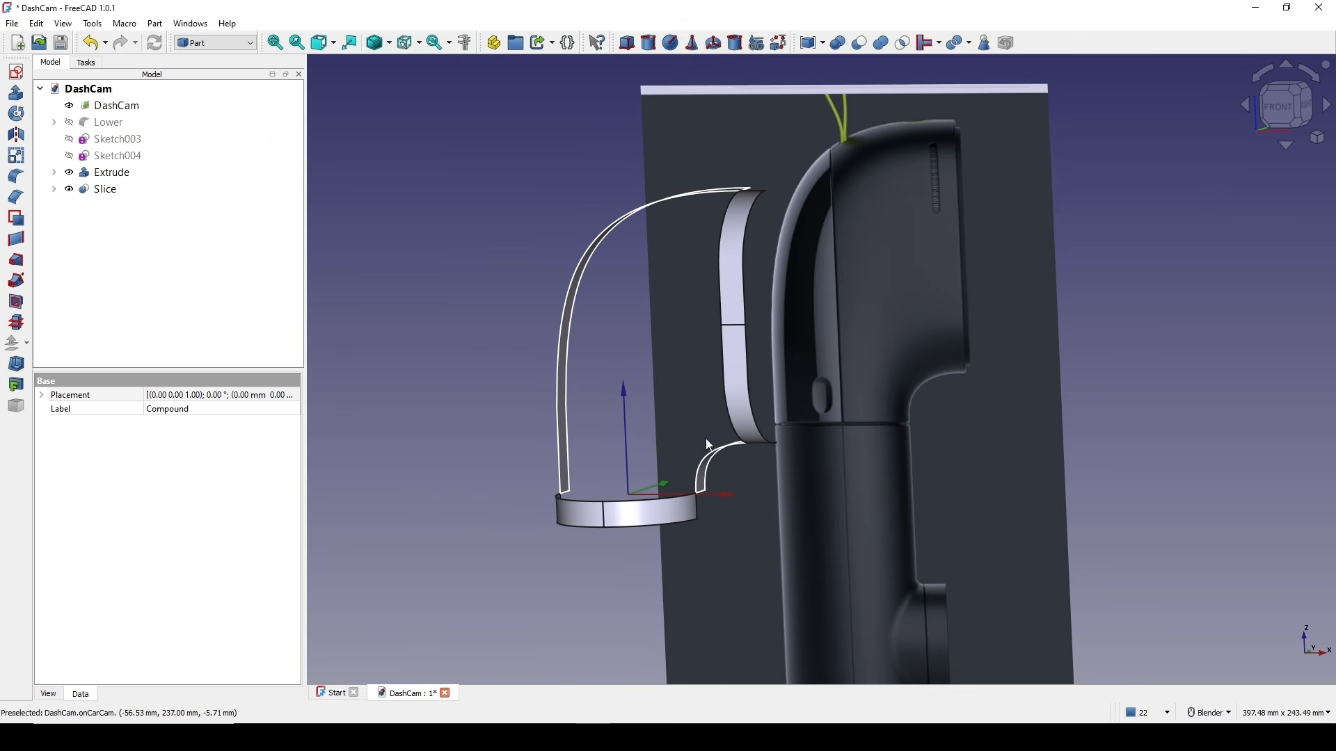
pyautogui.click(219, 46)
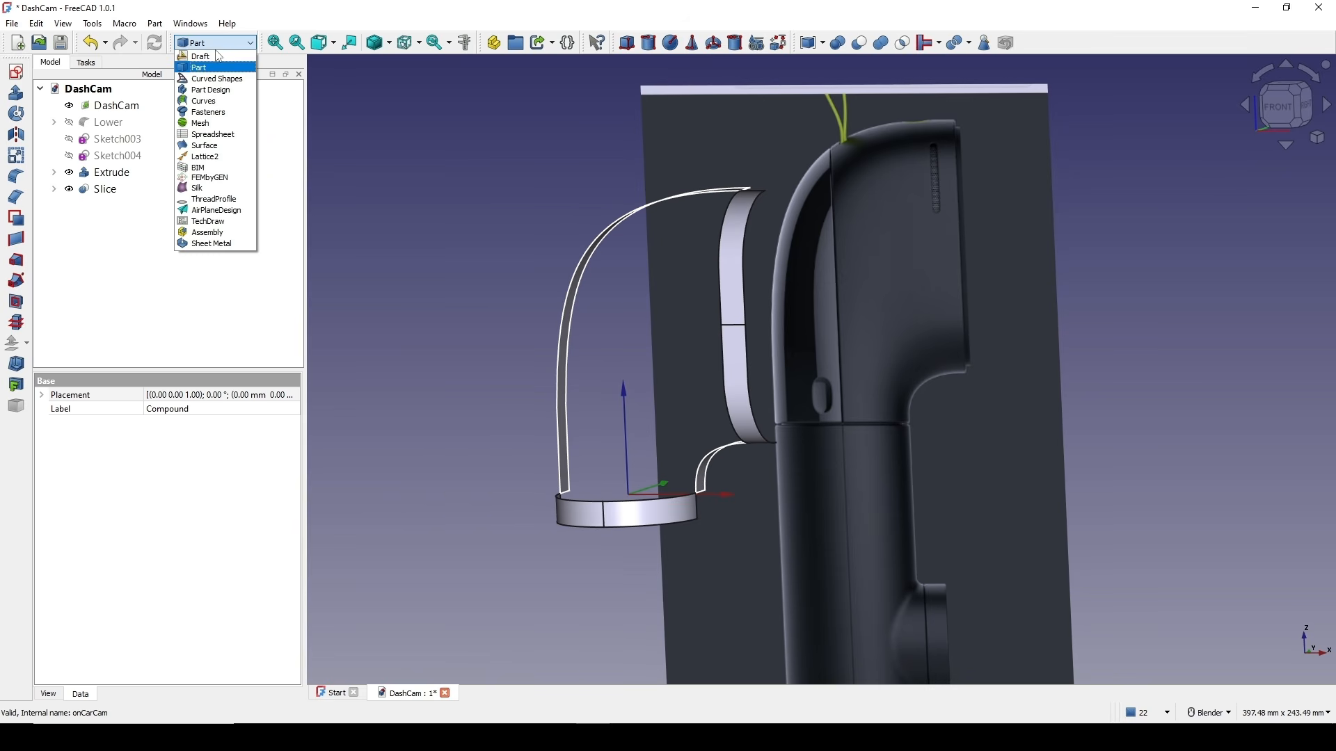
pyautogui.click(204, 144)
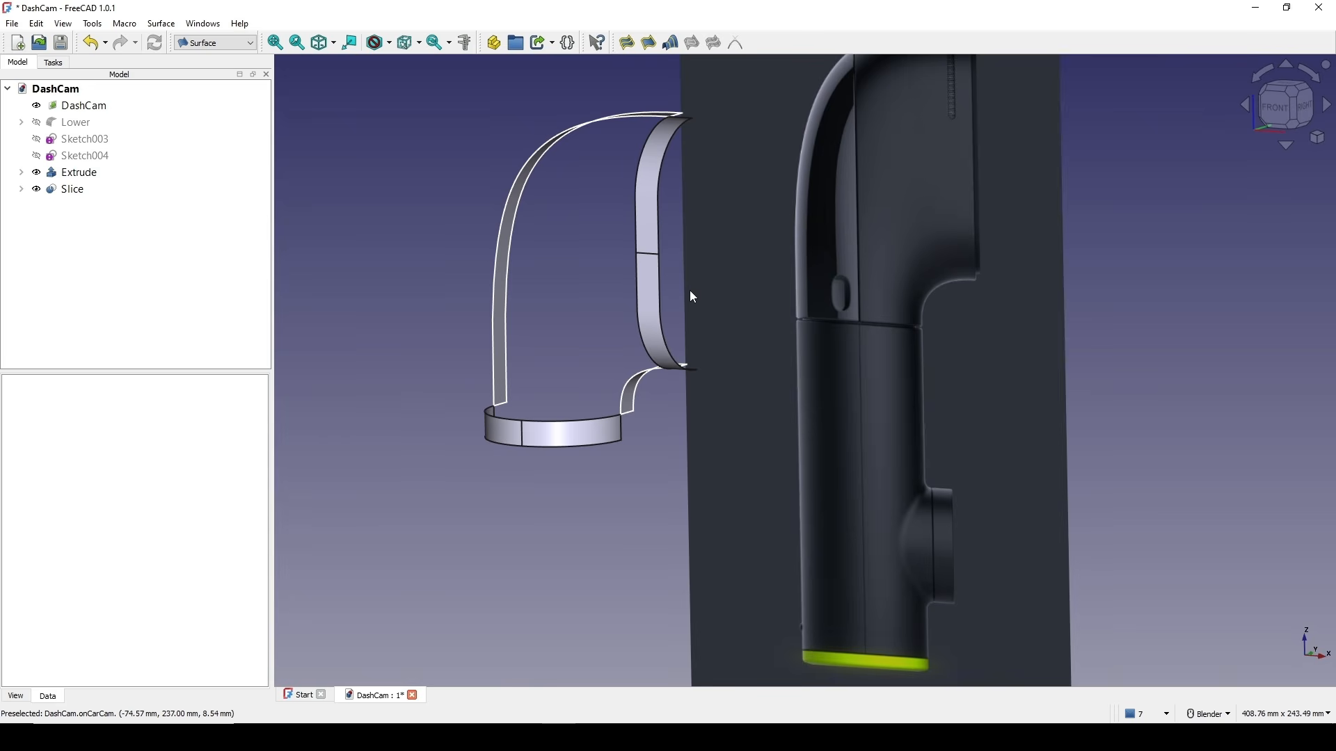
pyautogui.moveTo(696, 299); pyautogui.dragTo(647, 370, button='middle')
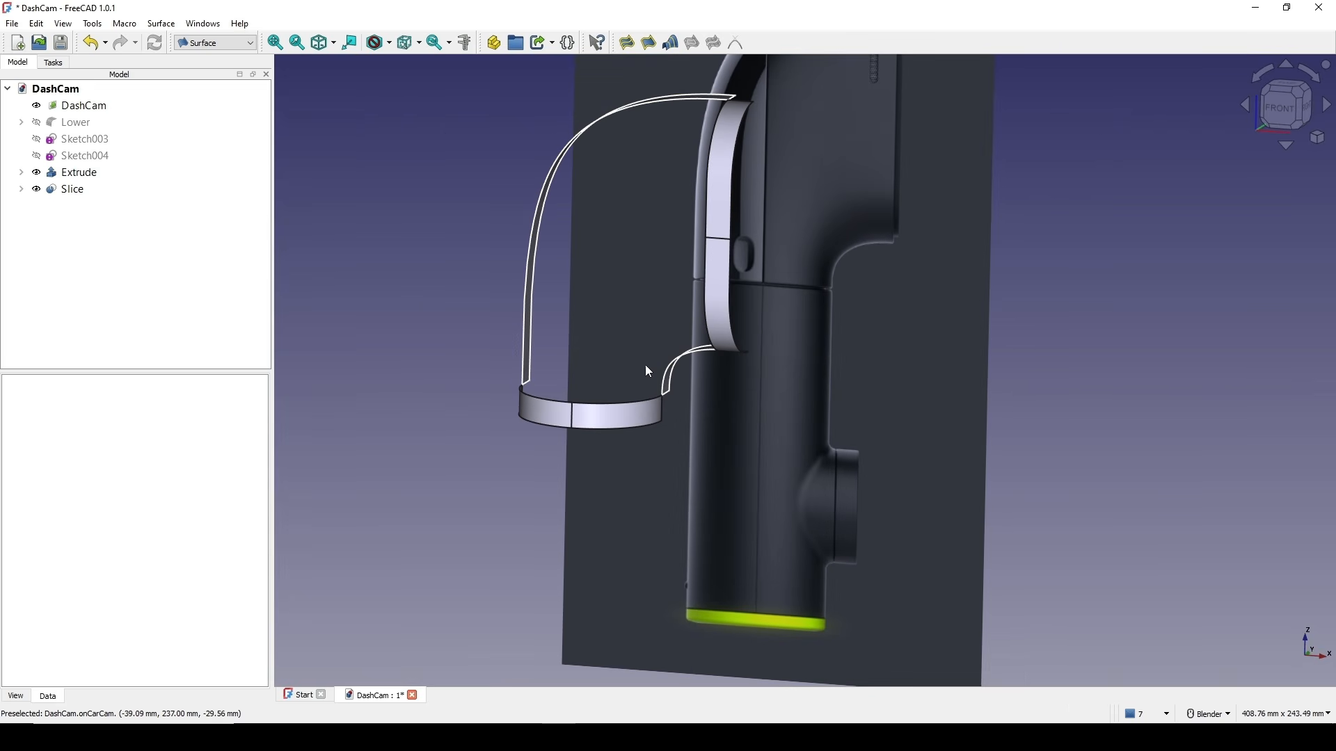
pyautogui.click(571, 415)
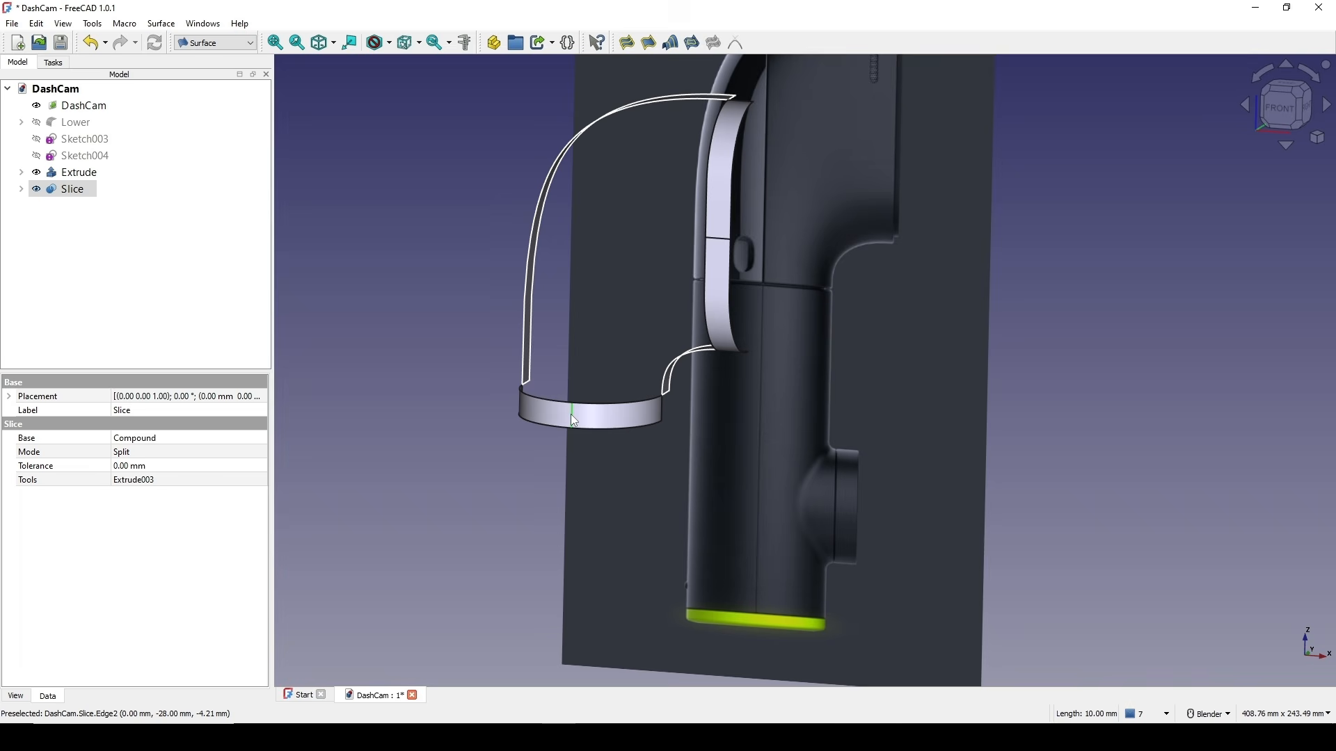
pyautogui.keyDown('ctrl'); pyautogui.click(717, 242); pyautogui.keyUp('ctrl')
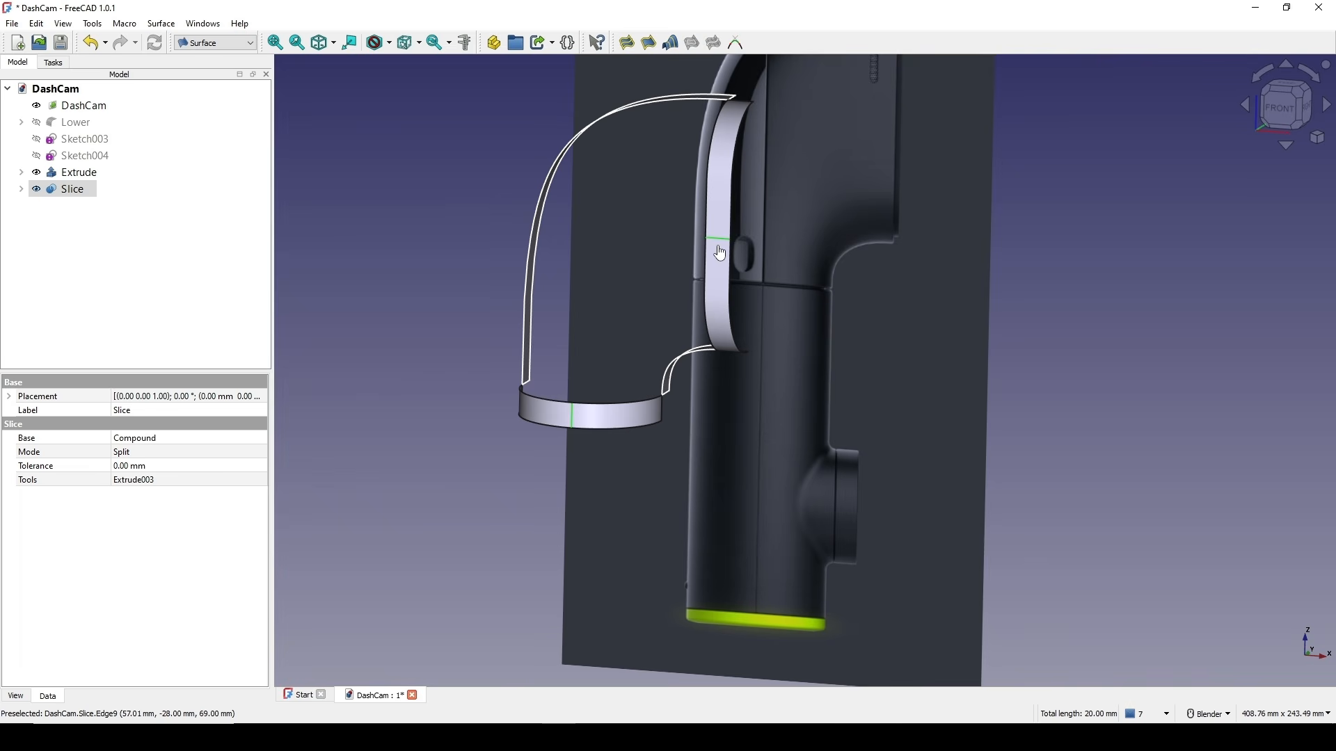
pyautogui.click(735, 43)
# - Set both the start size and the end size of the blend curve to 0
pyautogui.moveTo(852, 307)
pyautogui.mouseDown(button='middle')
pyautogui.moveTo(815, 374)
pyautogui.moveTo(938, 303)
pyautogui.mouseUp(button='middle')
pyautogui.click(1281, 109)
pyautogui.scroll(2, 1140, 177)
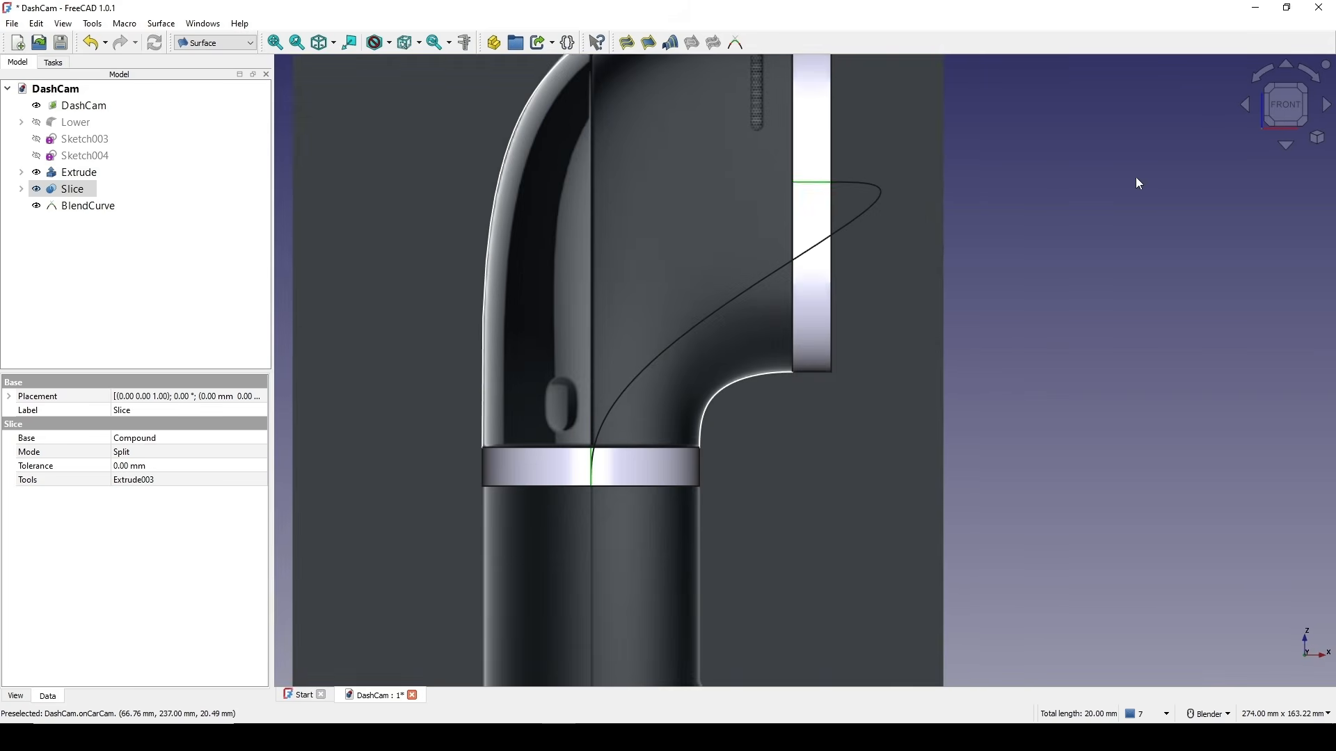
pyautogui.keyDown('shift'); pyautogui.moveTo(954, 178); pyautogui.dragTo(994, 206, button='middle'); pyautogui.keyUp('shift')
pyautogui.keyDown('shift'); pyautogui.moveTo(993, 206); pyautogui.dragTo(995, 206); pyautogui.keyUp('shift')
pyautogui.scroll(-1, 999, 206)
pyautogui.keyDown('shift'); pyautogui.moveTo(984, 214); pyautogui.dragTo(952, 245, button='middle'); pyautogui.keyUp('shift')
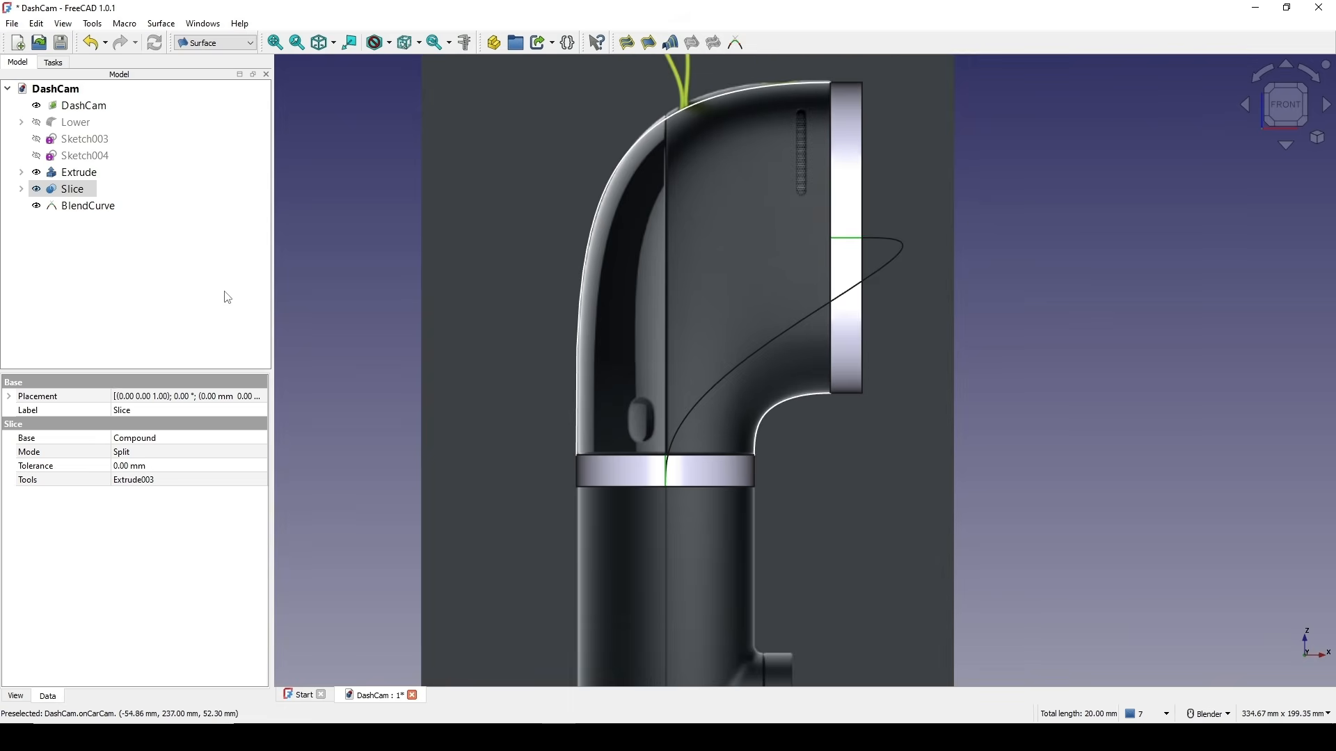
pyautogui.click(87, 206)
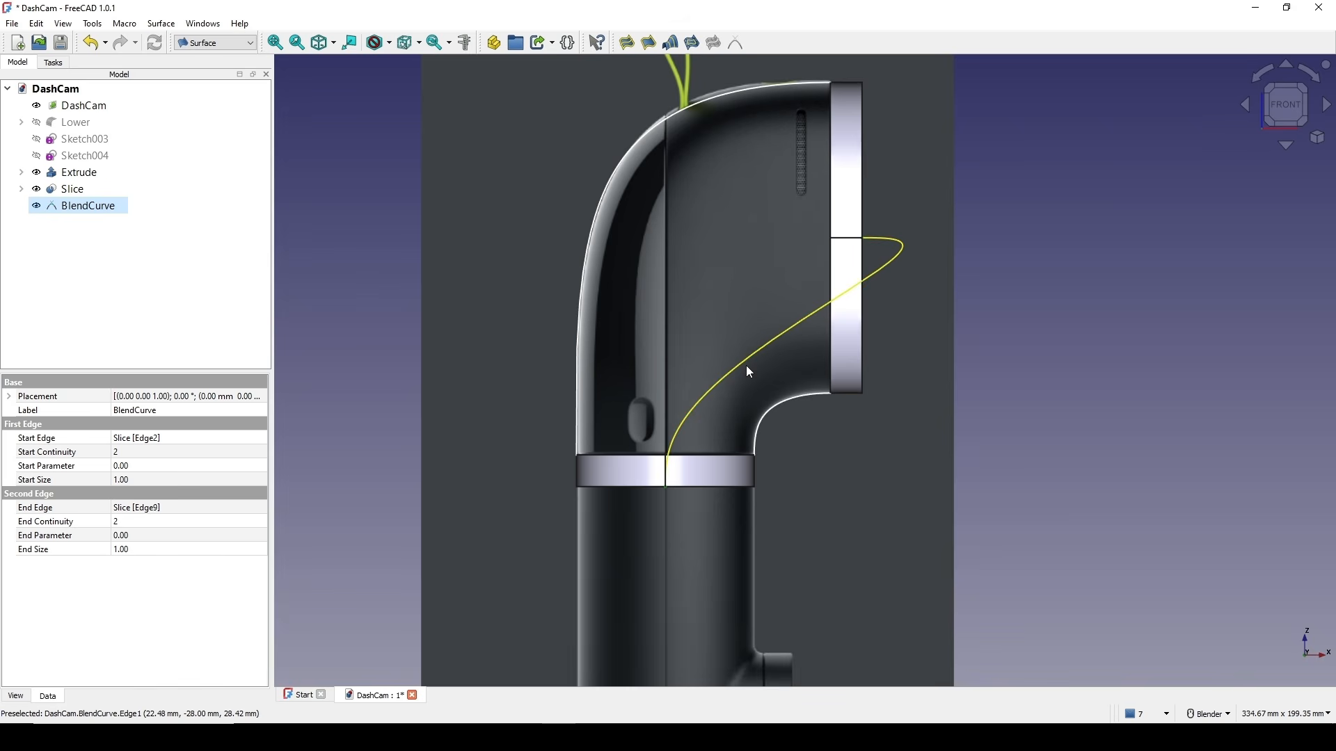
pyautogui.click(144, 482)
pyautogui.write('0')
pyautogui.press('Return')
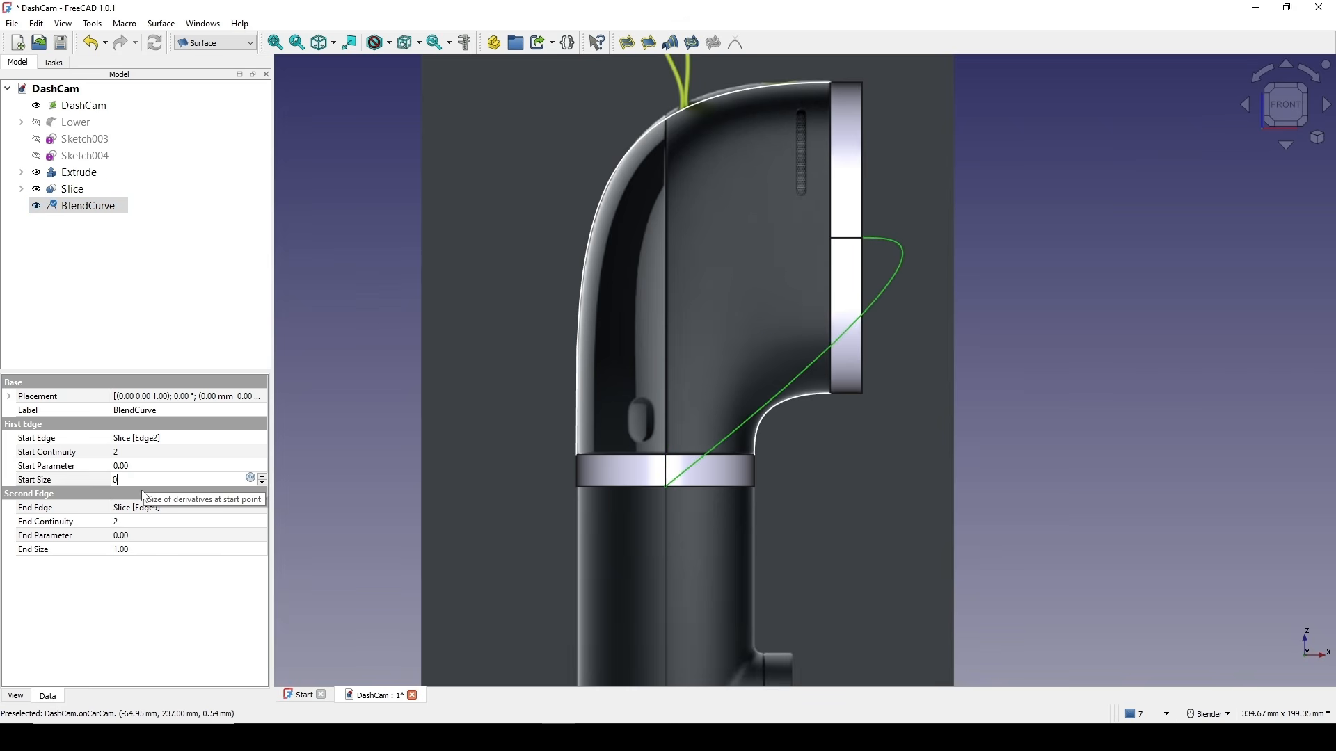
pyautogui.click(128, 549)
pyautogui.write('0')
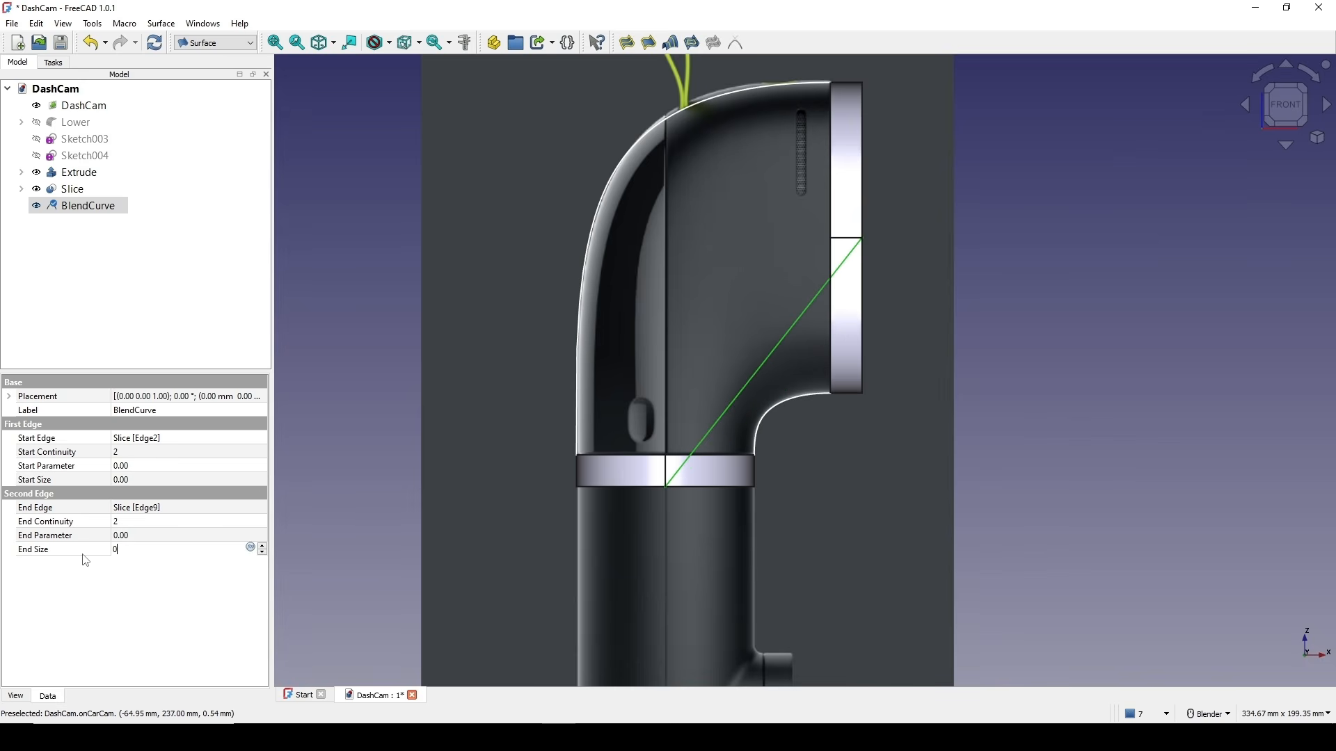
pyautogui.press('Return')
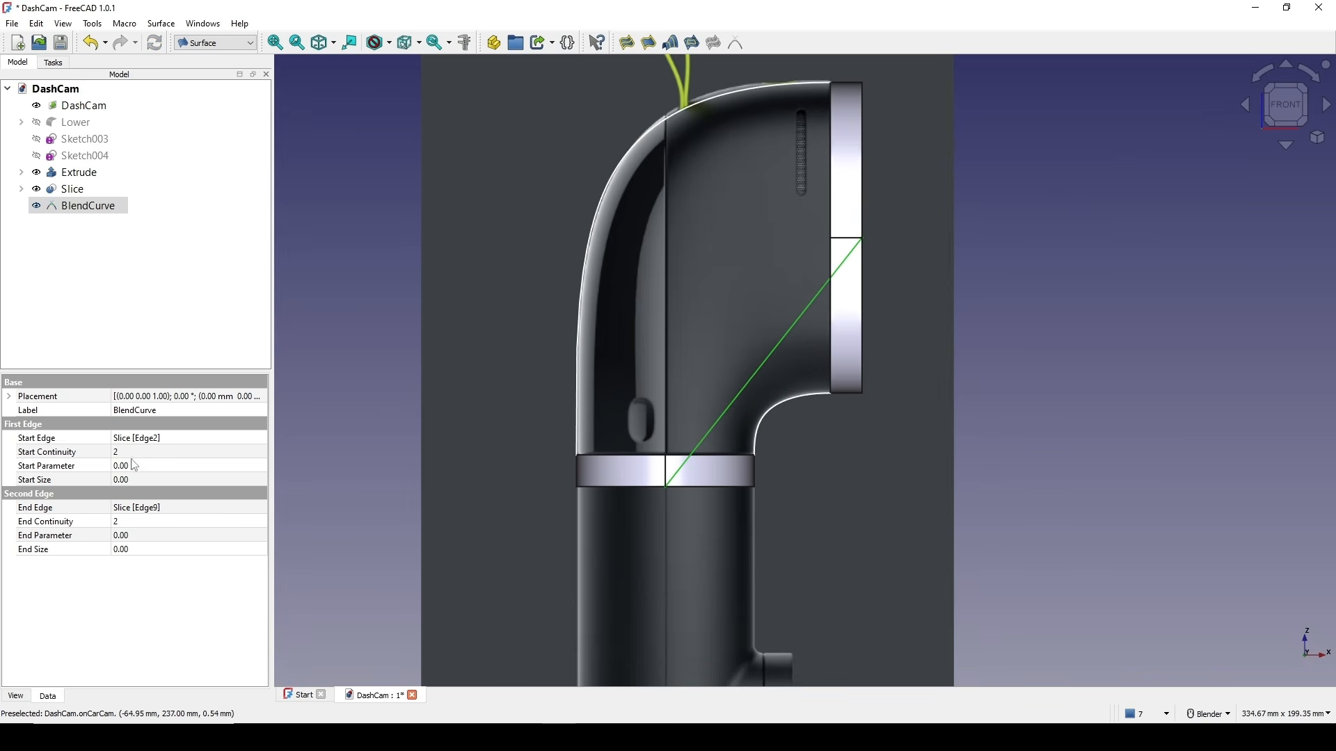
# - Set the blend curve's start parameter and end parameter to 1 so it joins the facing ends of the split edges
pyautogui.click(55, 452)
pyautogui.click(53, 523)
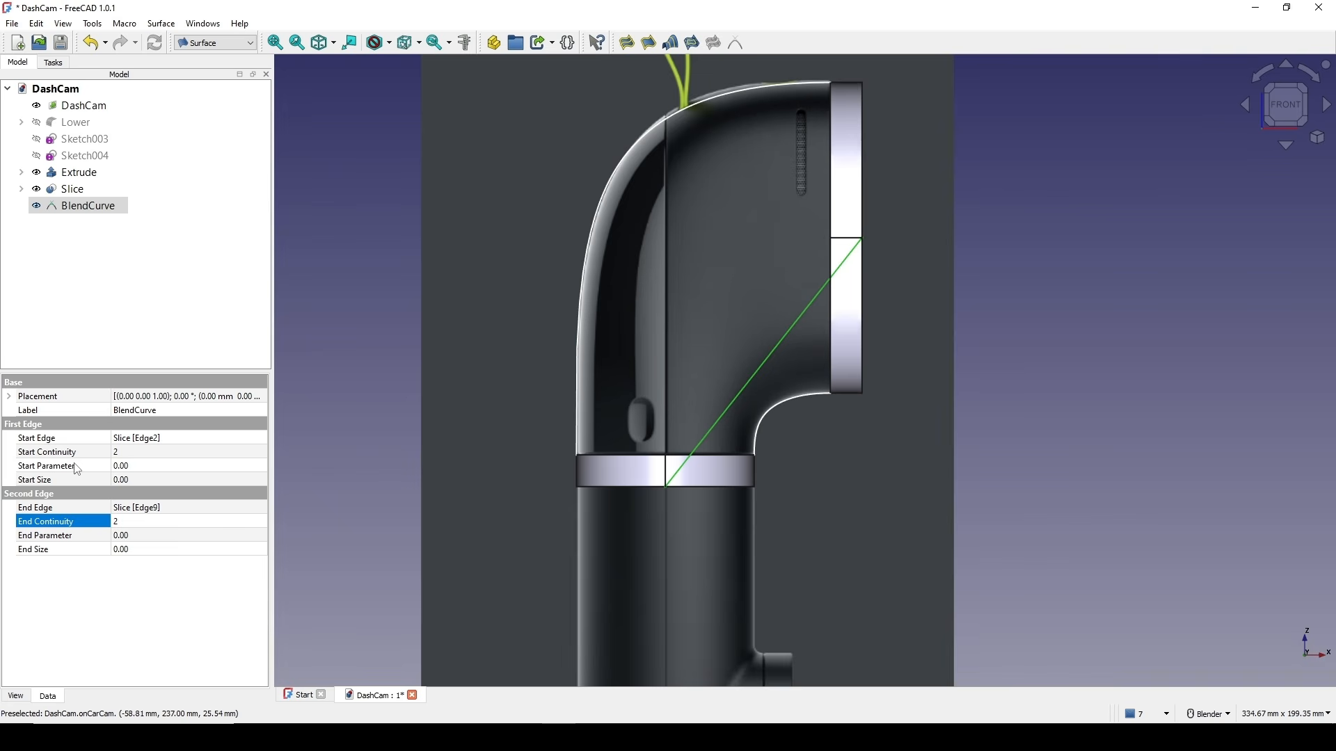
pyautogui.click(131, 465)
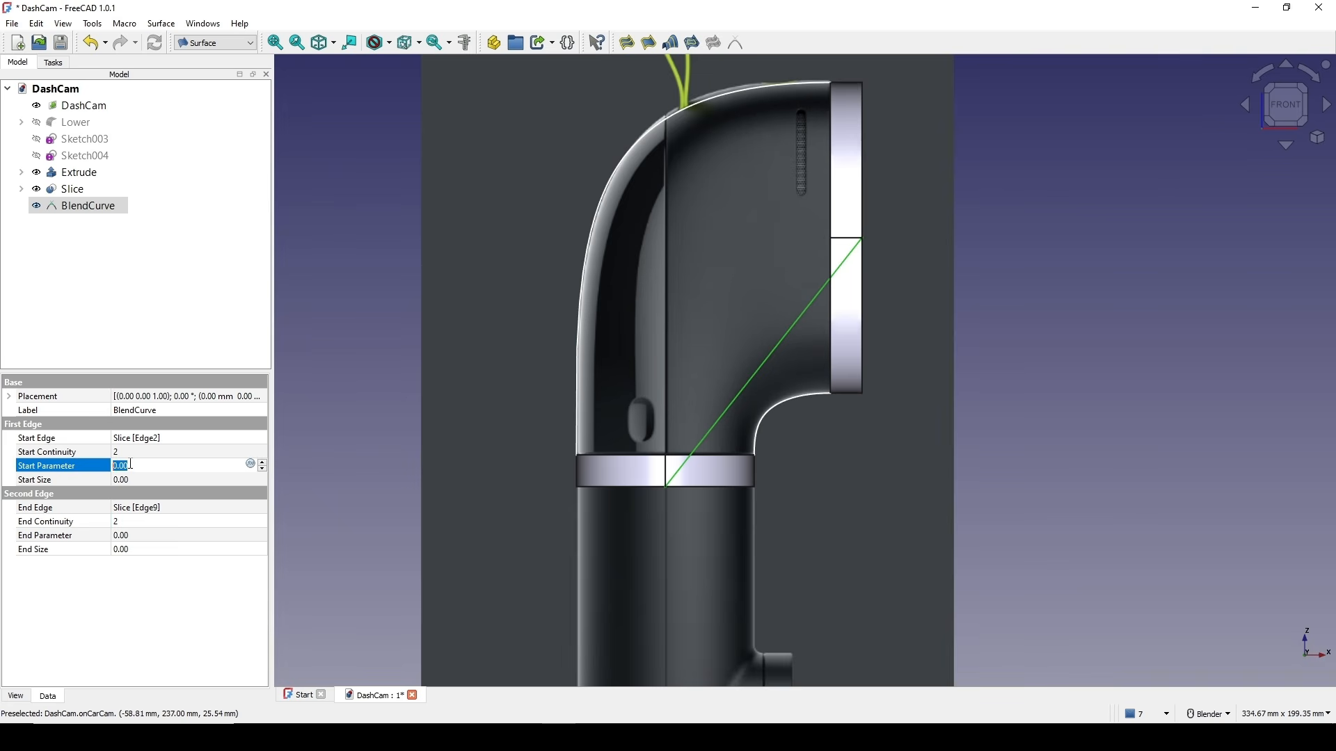
pyautogui.write('1')
pyautogui.press('Return')
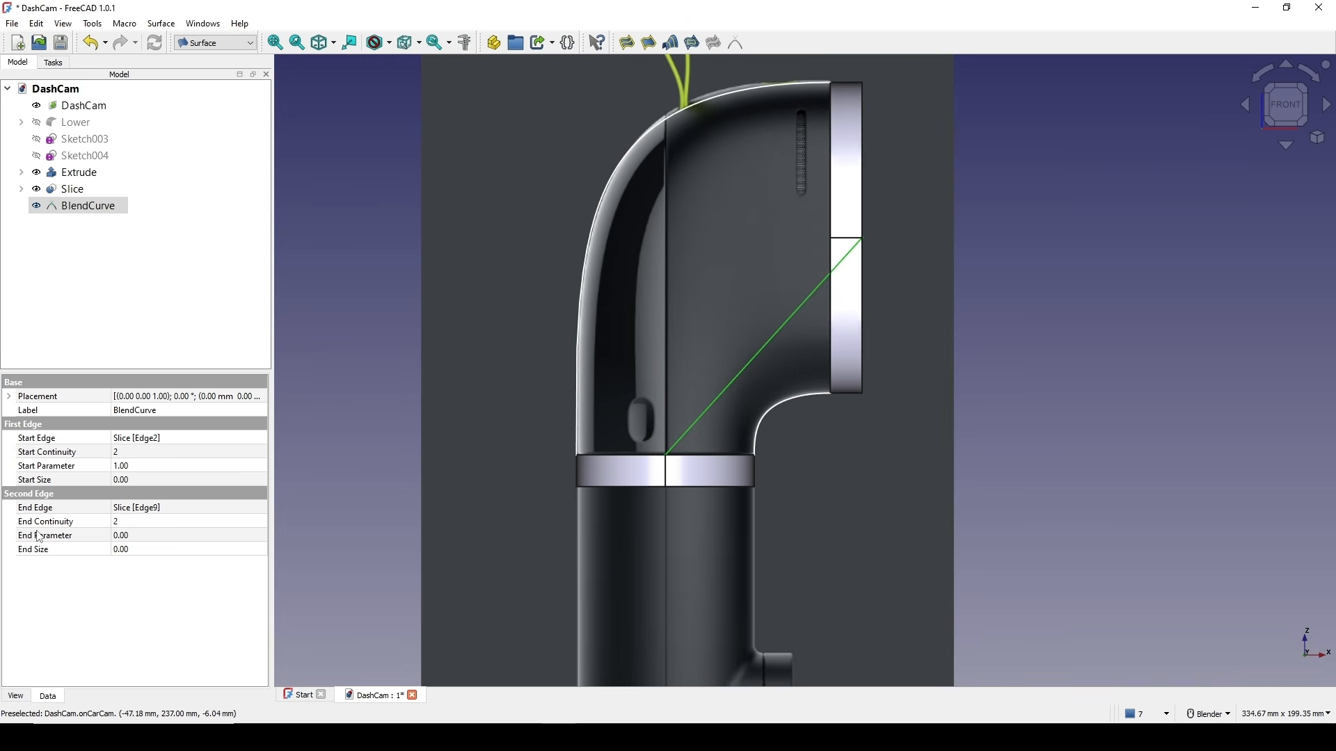
pyautogui.click(64, 536)
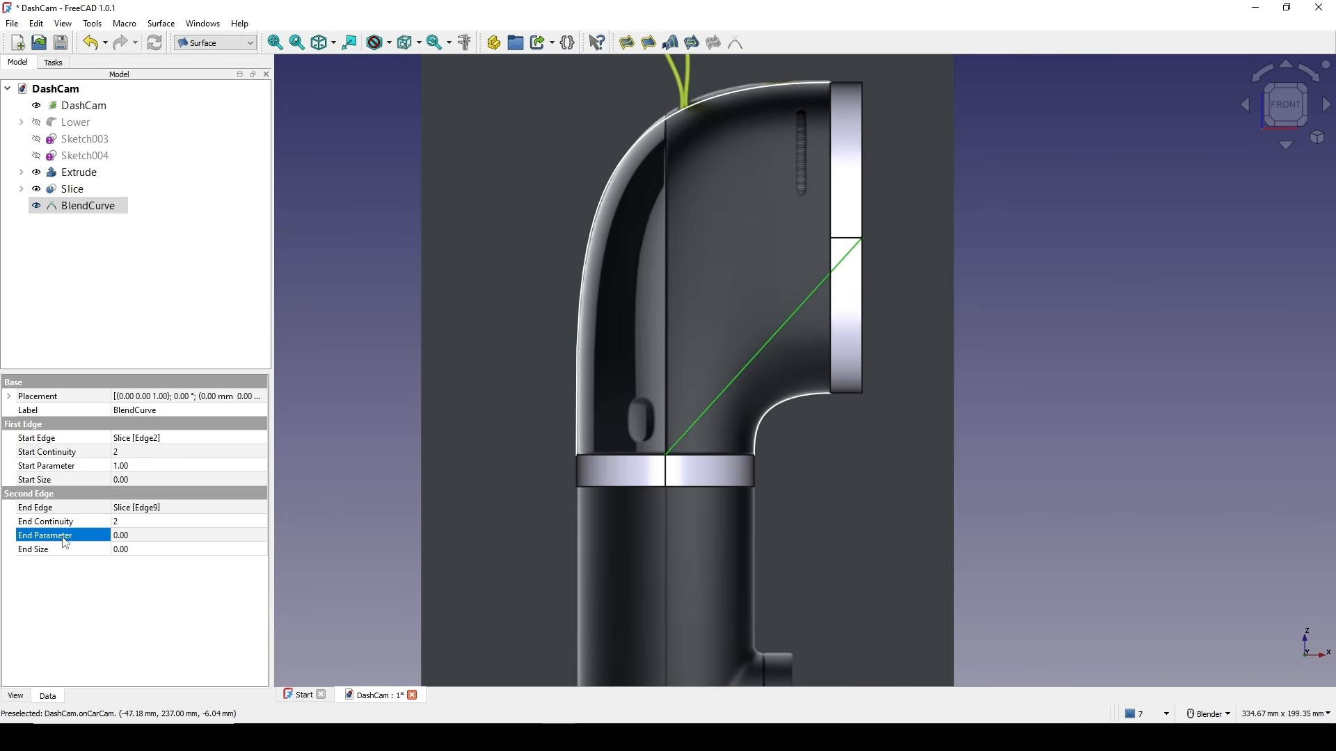
pyautogui.click(142, 535)
pyautogui.write('1')
pyautogui.press('Return')
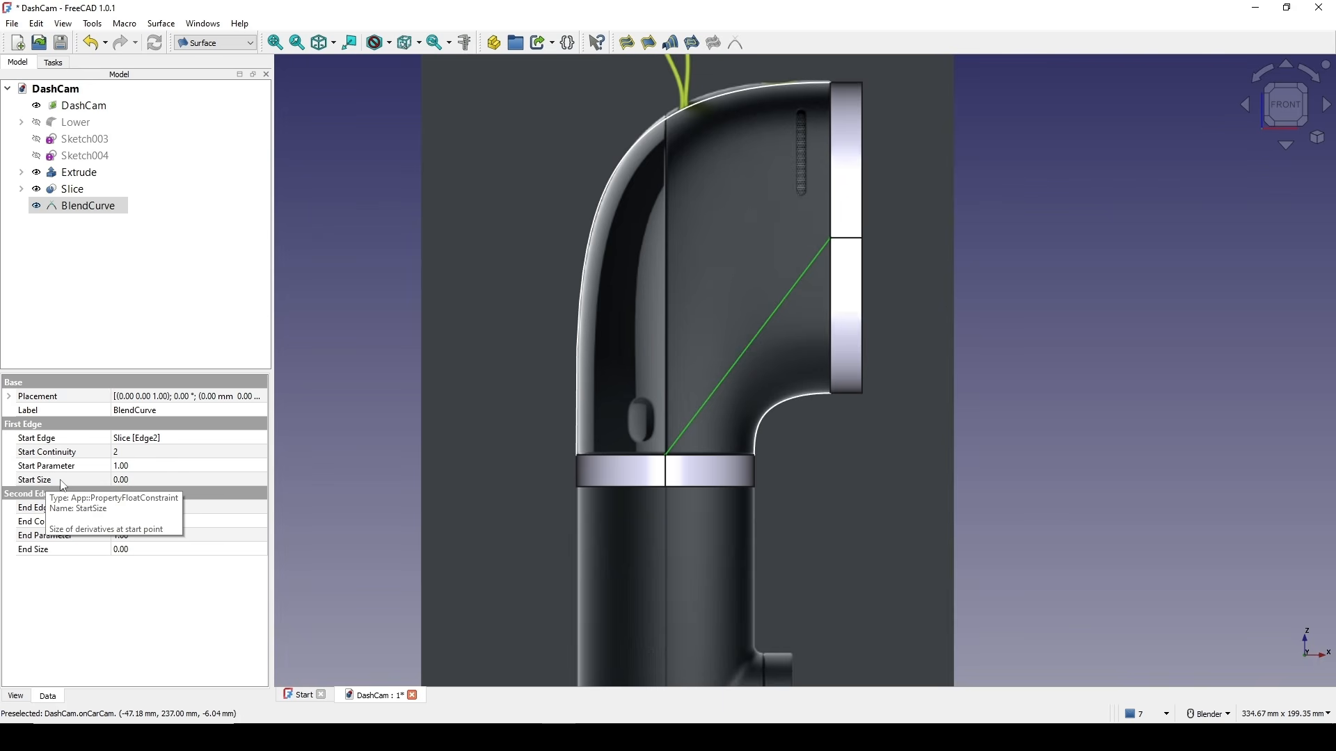
# - Set the blend curve's start size and end size to 1
pyautogui.click(135, 481)
pyautogui.write('1')
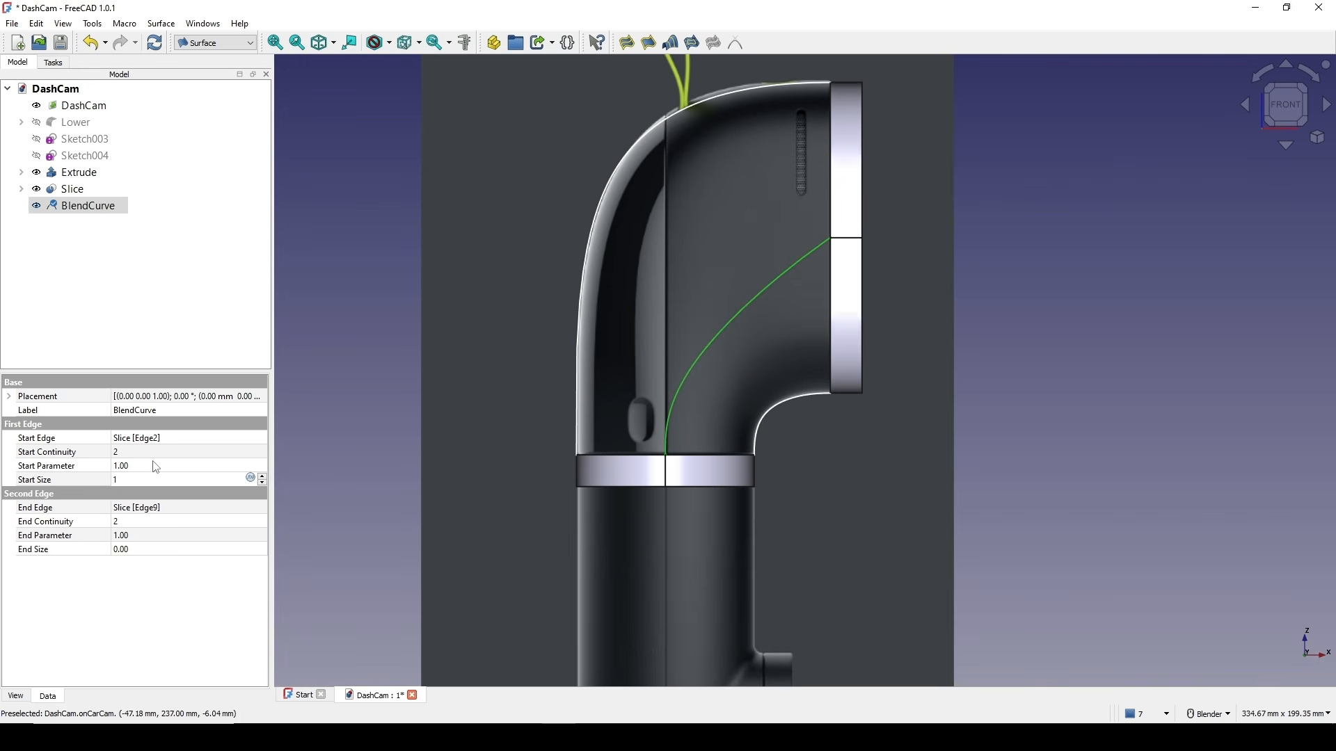
pyautogui.press('Return')
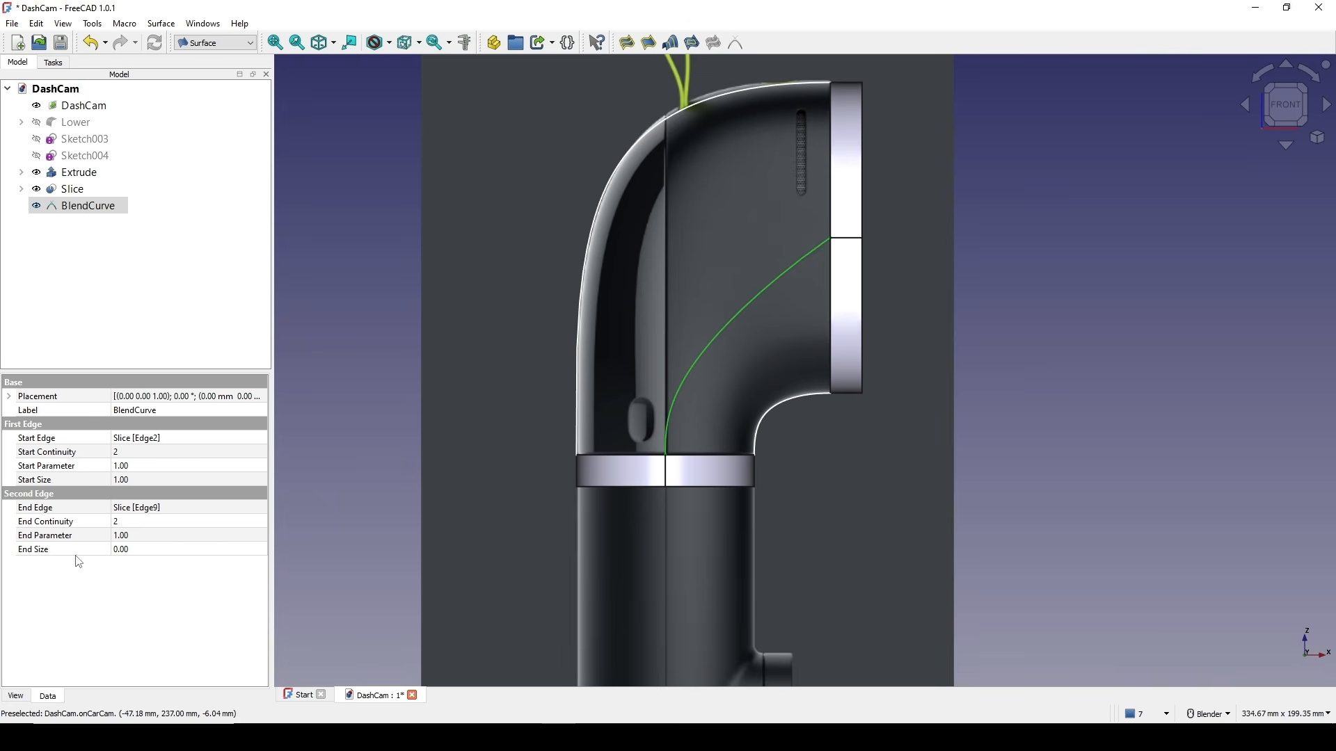
pyautogui.click(79, 555)
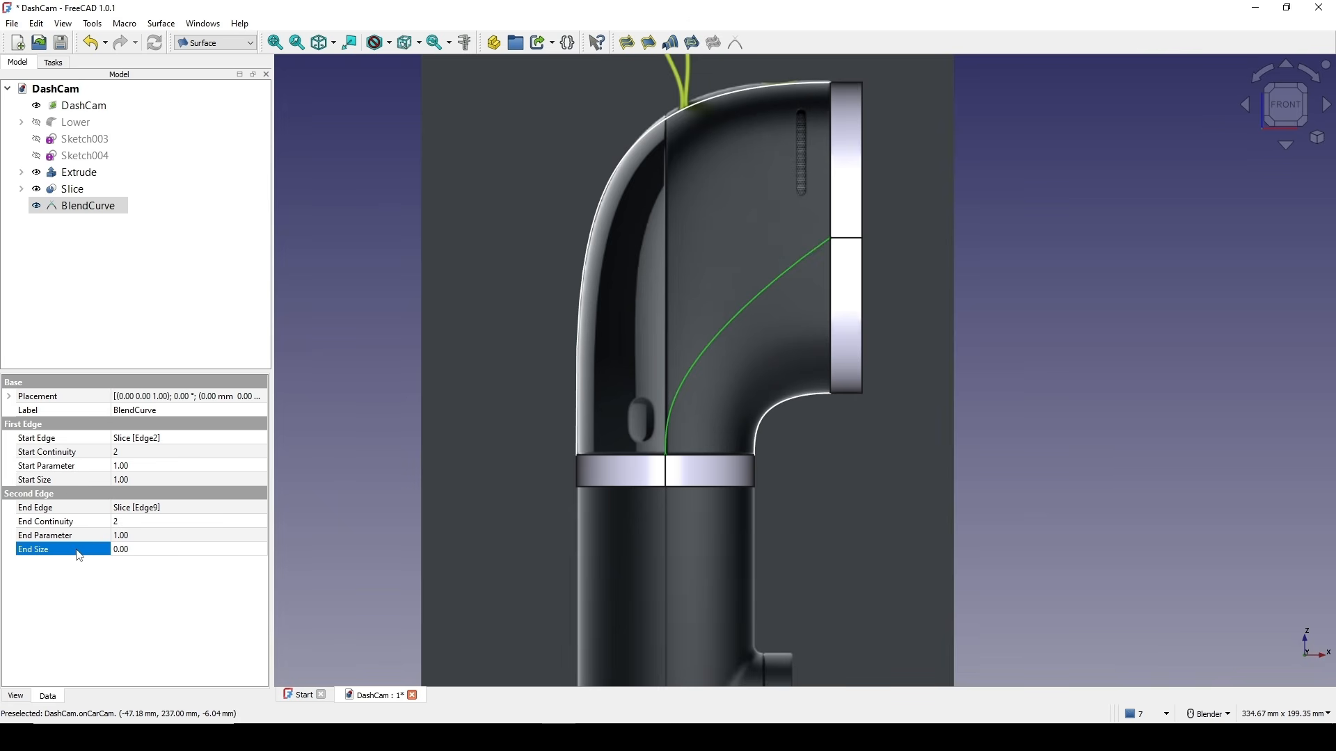
pyautogui.click(140, 554)
pyautogui.write('1')
pyautogui.press('Return')
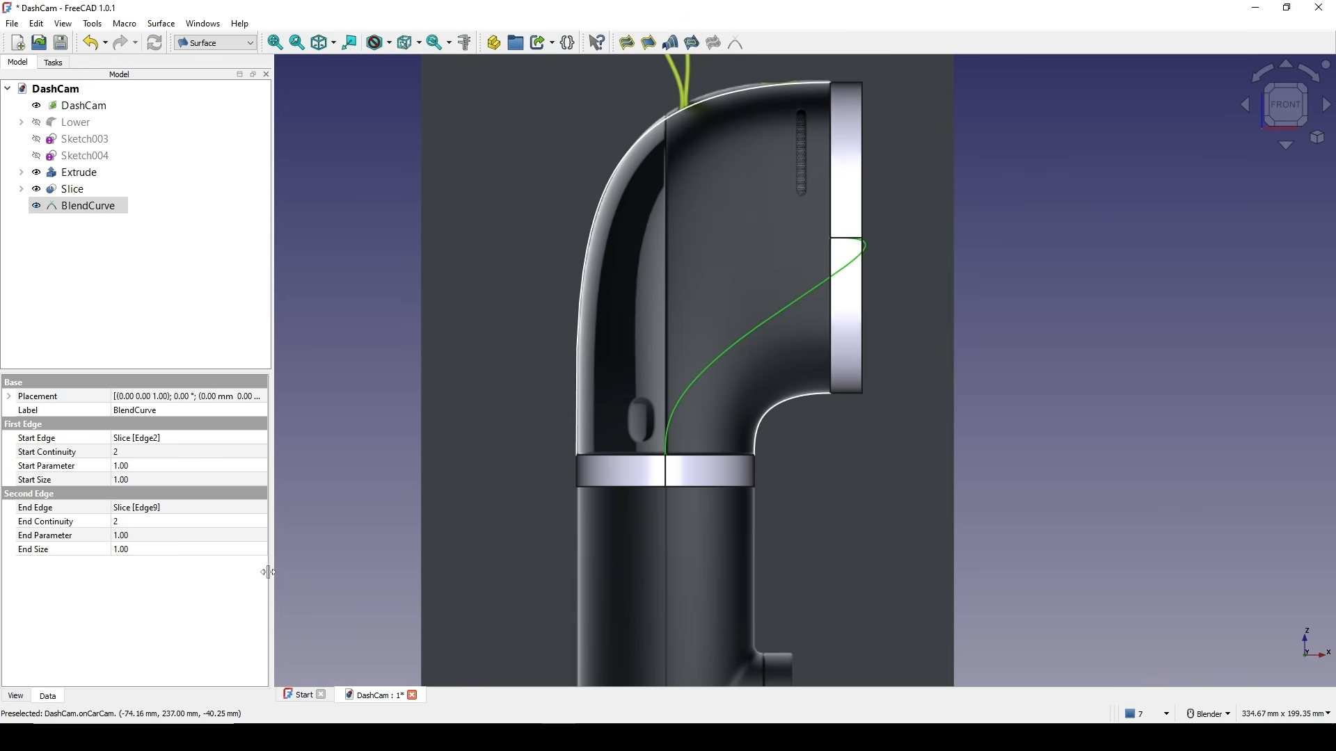
# - Reverse the blend curve's tangent direction at the upright band by setting the end size to -1
pyautogui.click(140, 550)
pyautogui.write('-')
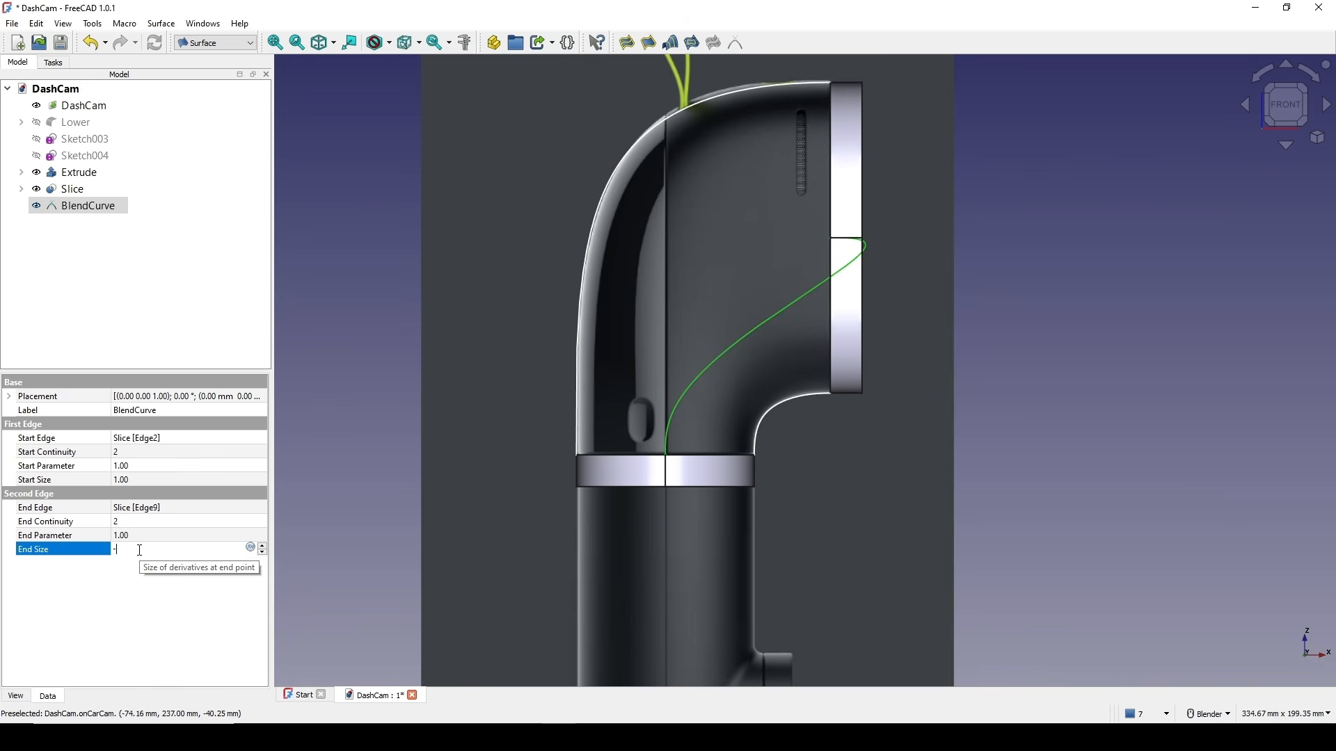
pyautogui.write('1')
pyautogui.press('Return')
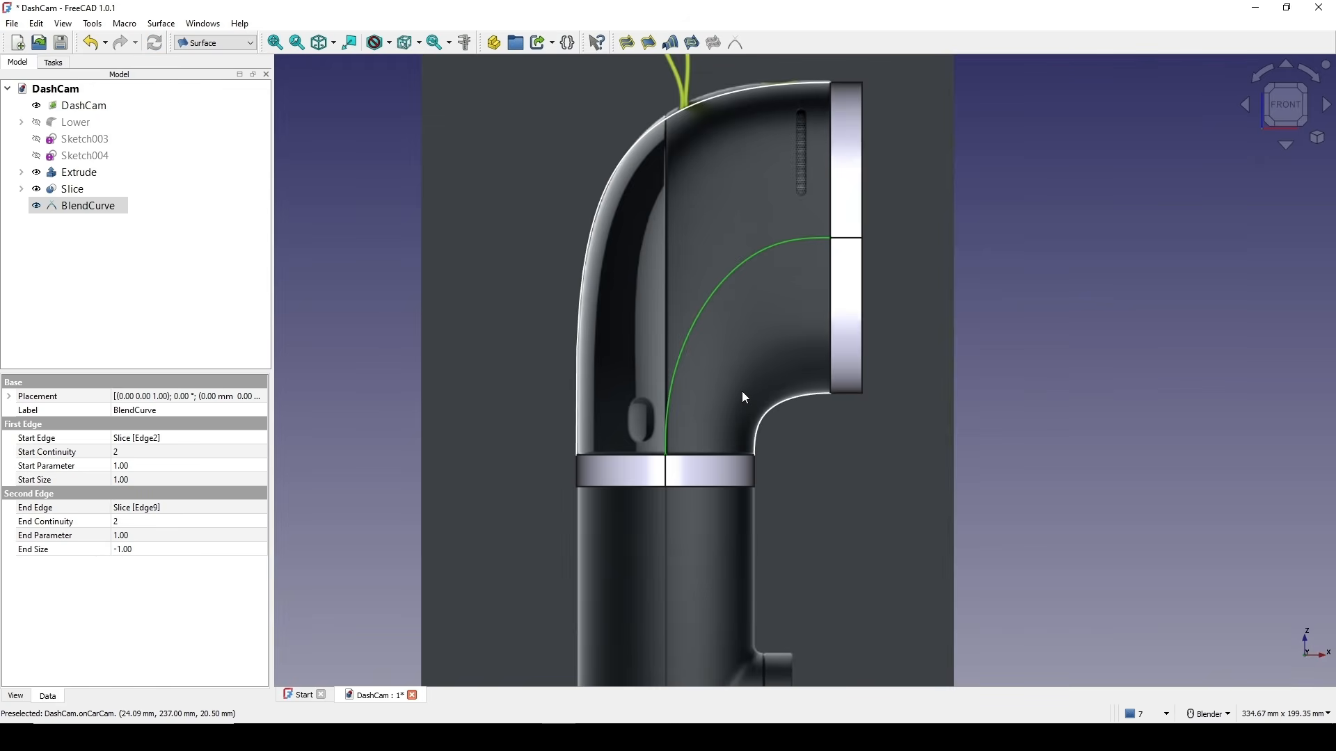
# - Compare the blend curve with the reference image in the front view and set its start size to 1.5
pyautogui.moveTo(741, 391); pyautogui.dragTo(715, 418, button='middle')
pyautogui.moveTo(820, 219); pyautogui.dragTo(858, 252, button='middle')
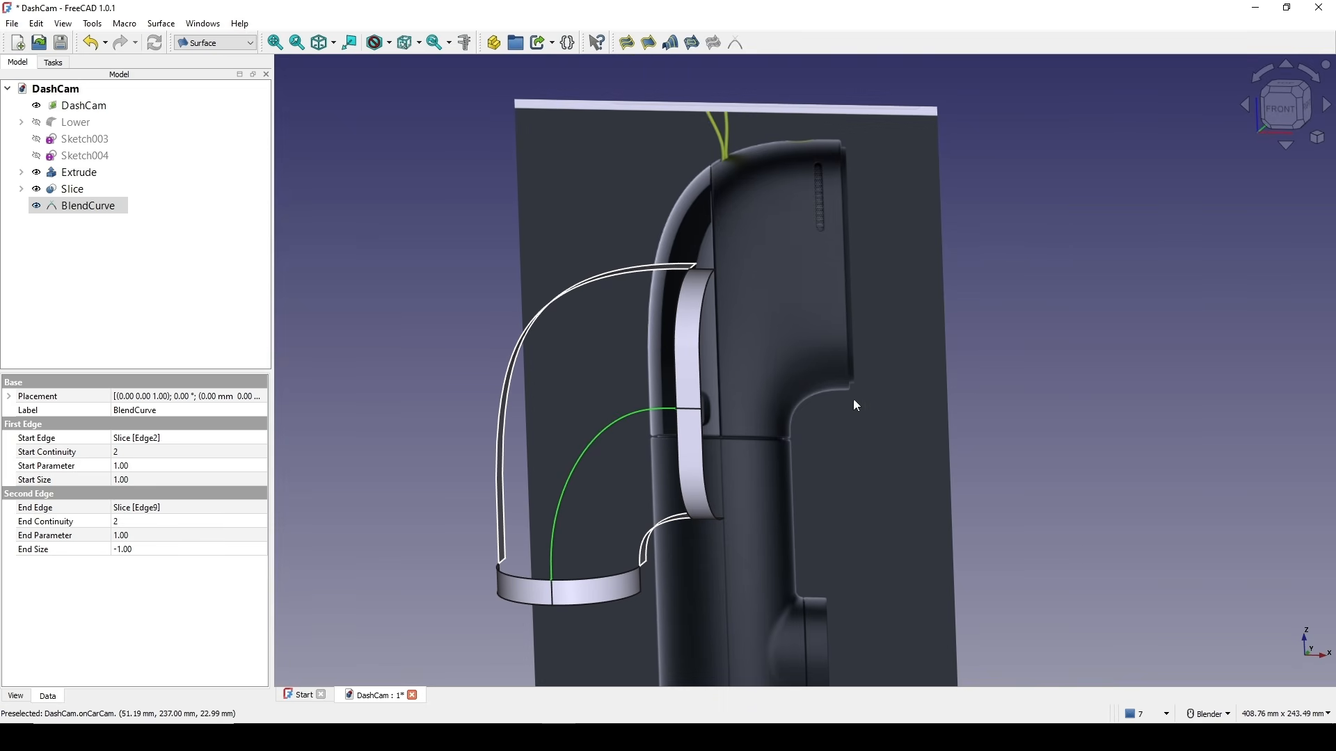
pyautogui.moveTo(853, 399); pyautogui.dragTo(823, 357, button='middle')
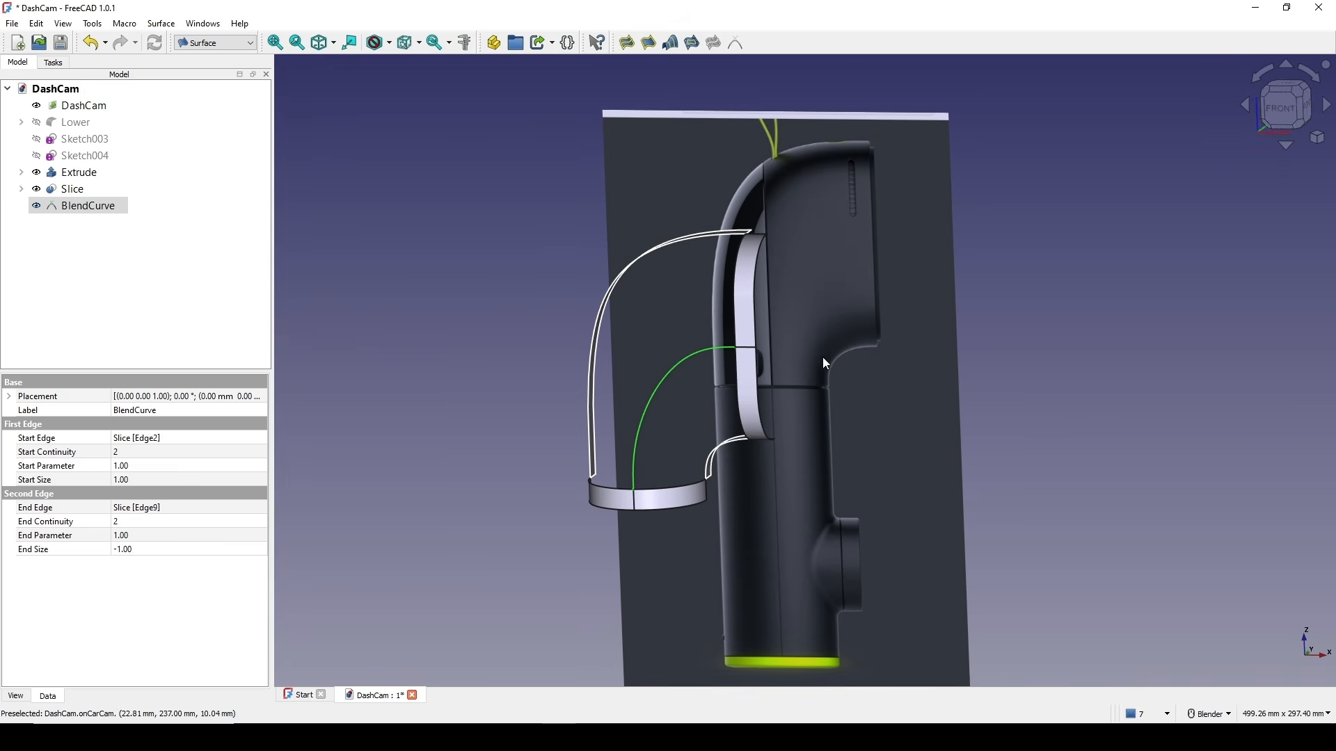
pyautogui.click(1280, 108)
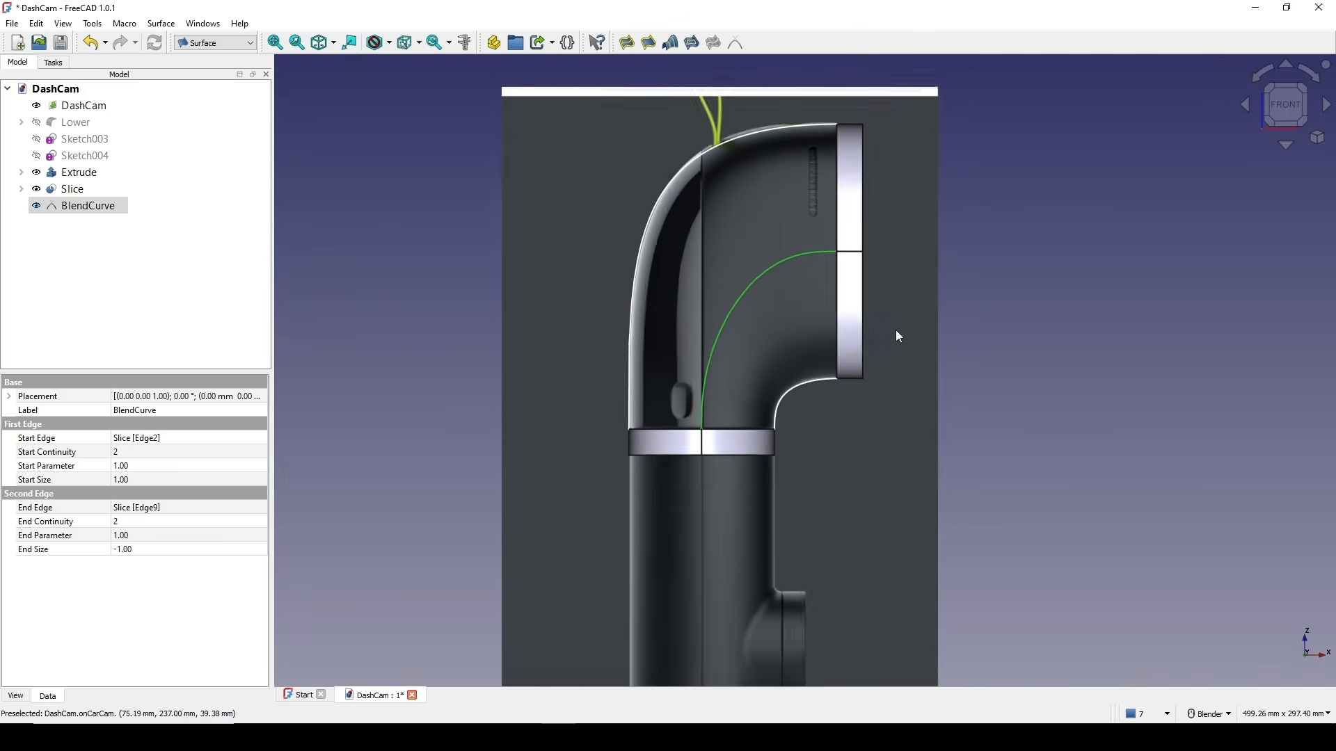
pyautogui.keyDown('shift'); pyautogui.moveTo(884, 337); pyautogui.dragTo(844, 362, button='middle'); pyautogui.keyUp('shift')
pyautogui.scroll(2, 643, 391)
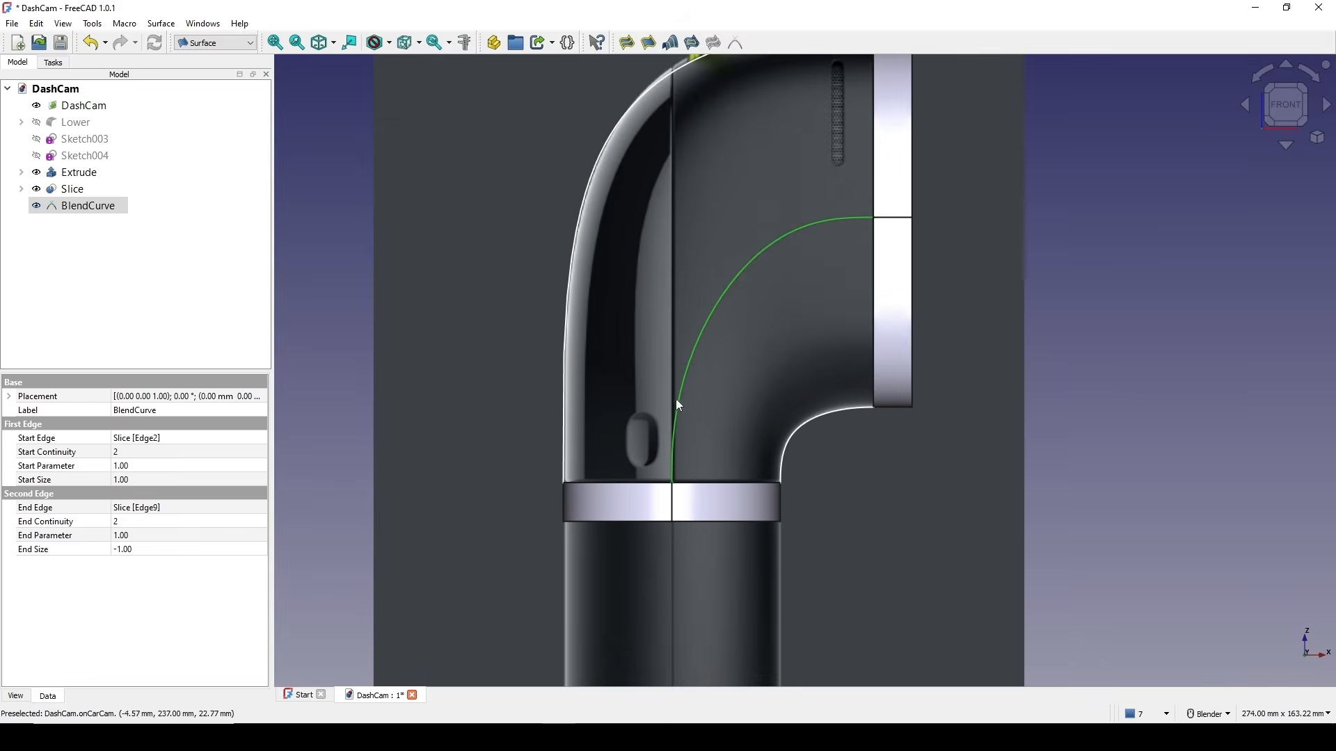
pyautogui.keyDown('shift'); pyautogui.moveTo(752, 395); pyautogui.dragTo(732, 376, button='middle'); pyautogui.keyUp('shift')
pyautogui.scroll(1, 726, 397)
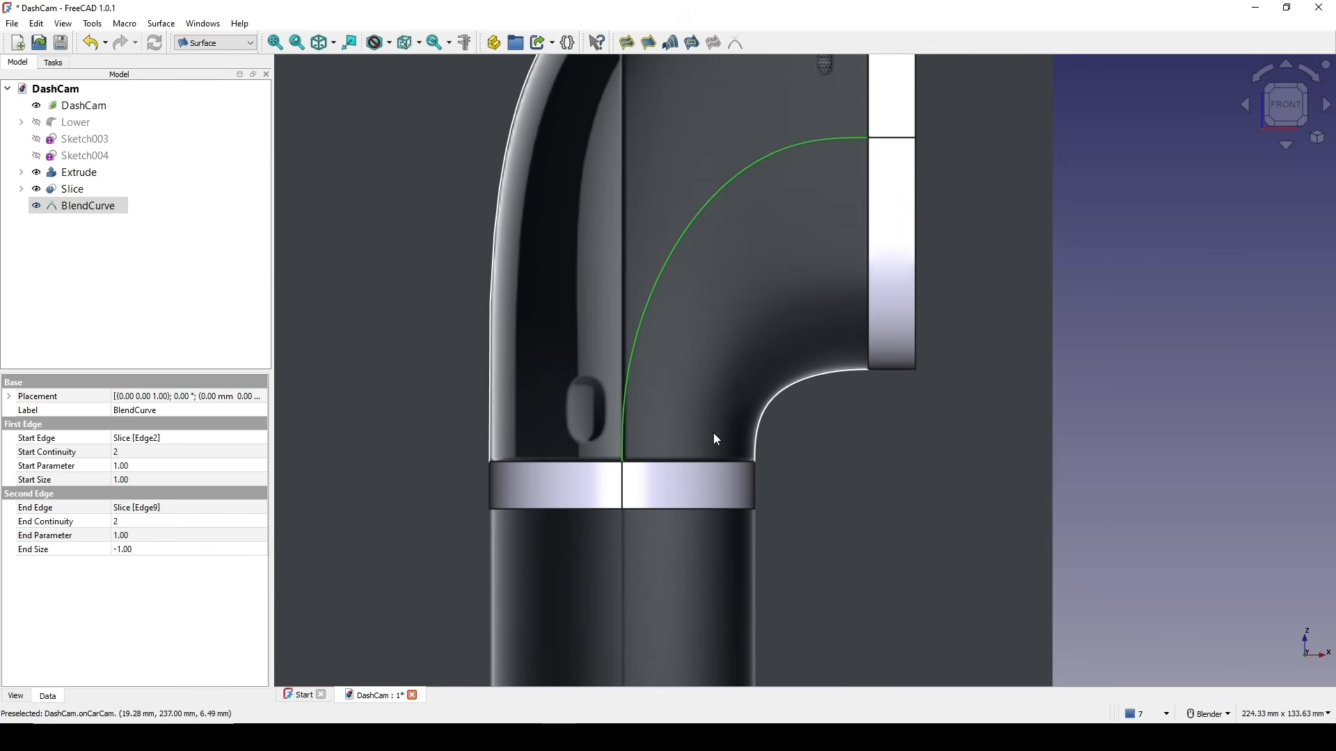
pyautogui.keyDown('shift'); pyautogui.moveTo(693, 425); pyautogui.dragTo(680, 382, button='middle'); pyautogui.keyUp('shift')
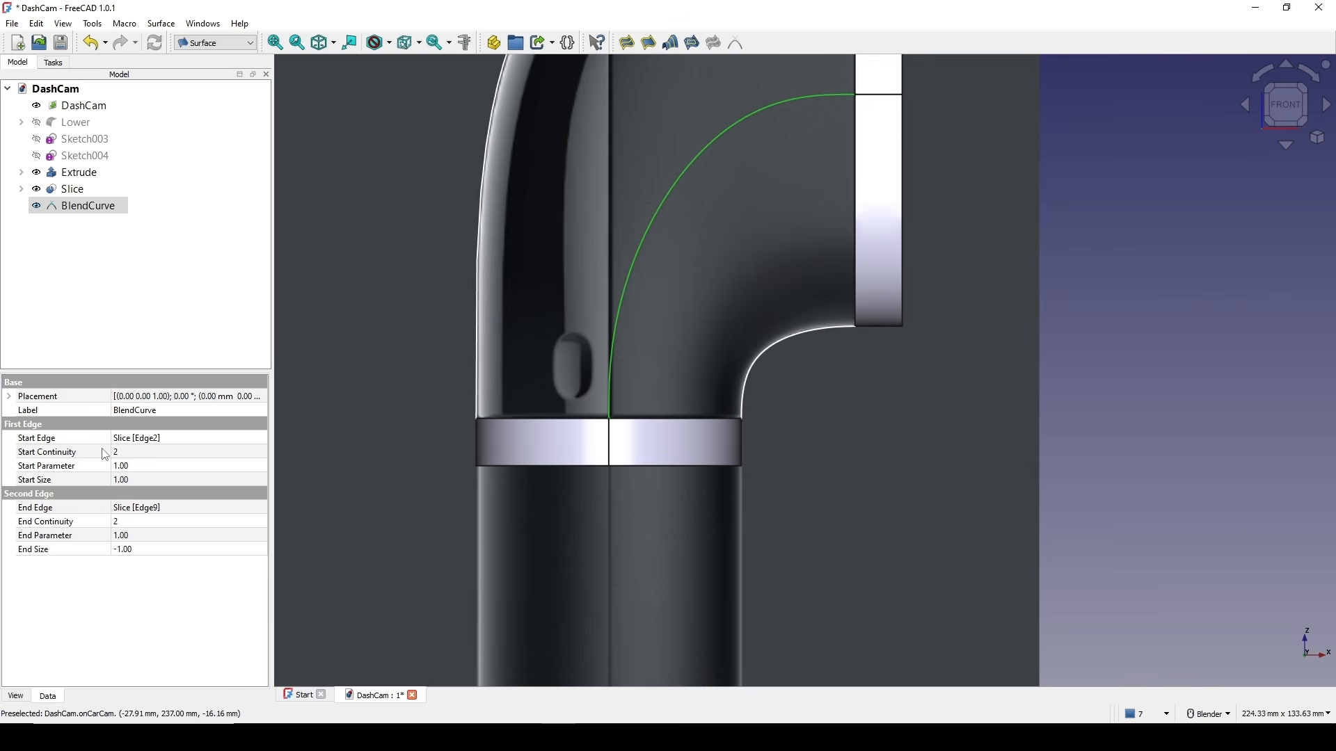
pyautogui.click(135, 482)
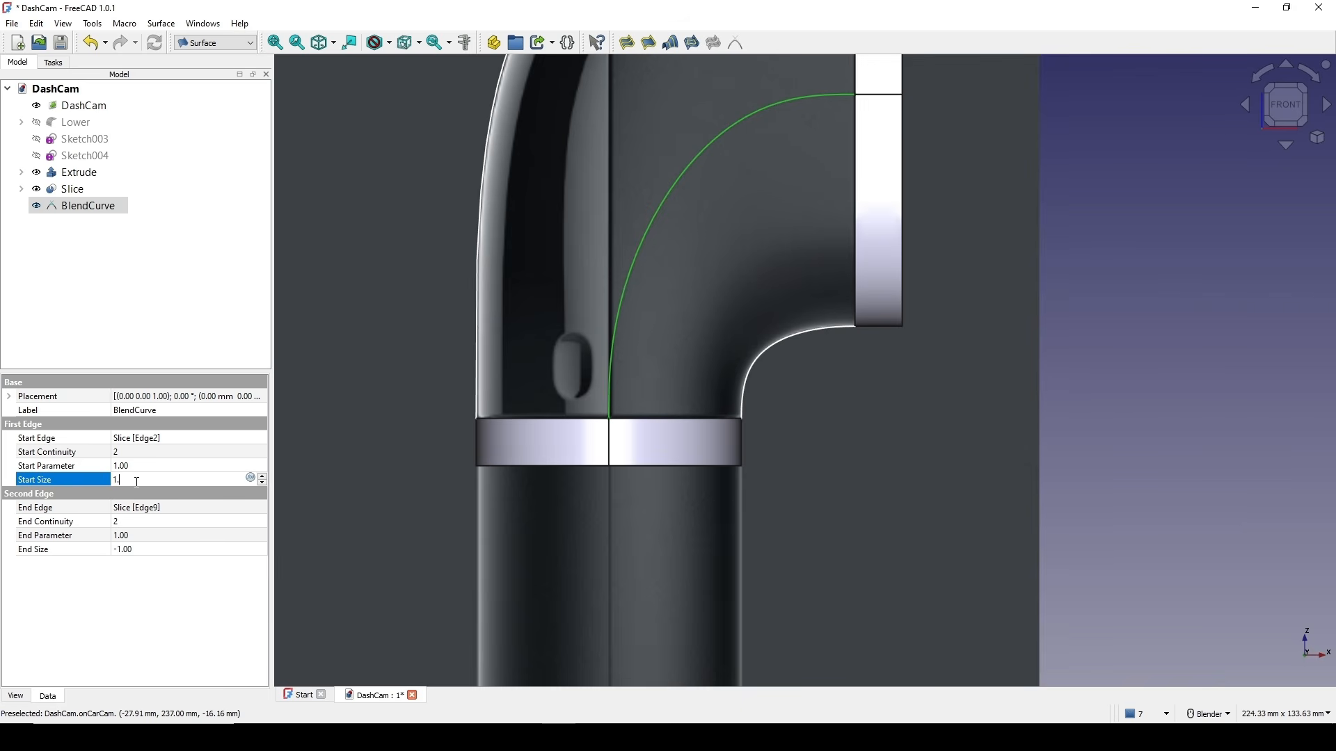
pyautogui.write('1.5')
pyautogui.press('Return')
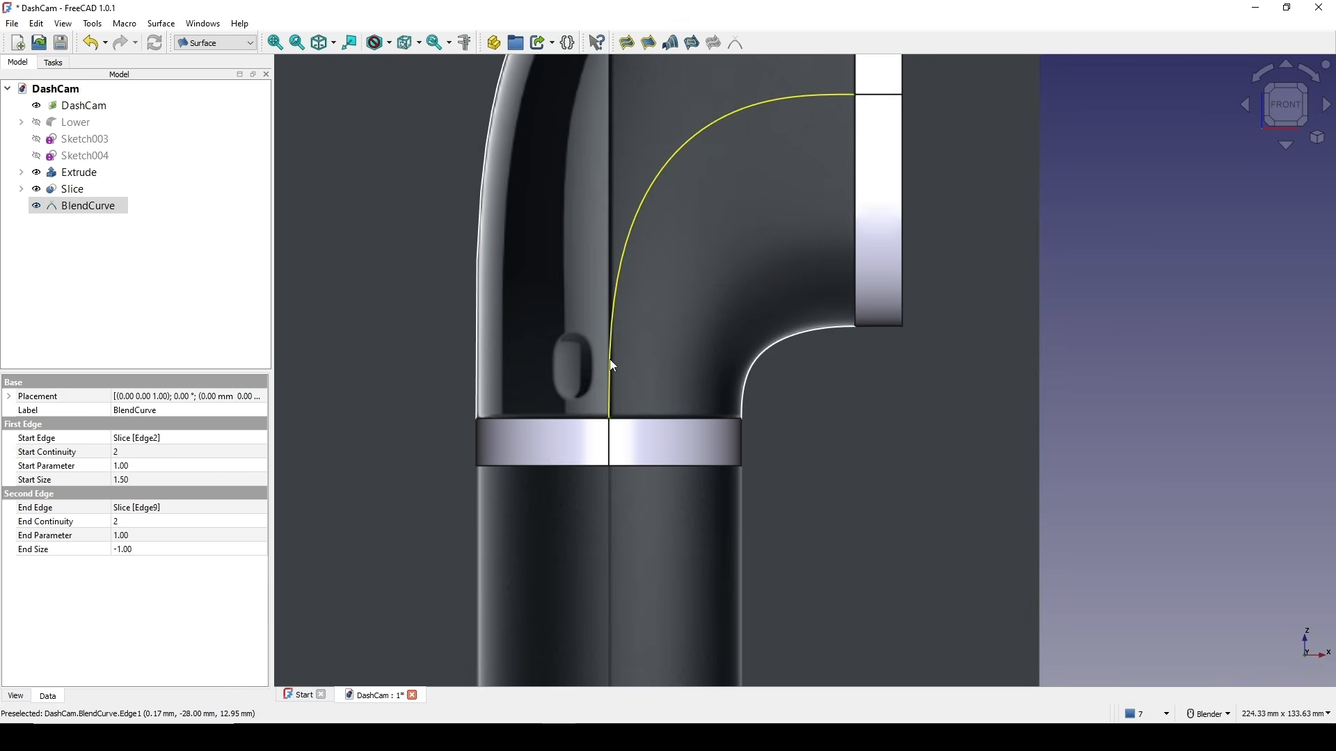
# - Set the blend curve's end size to -1.5
pyautogui.click(134, 549)
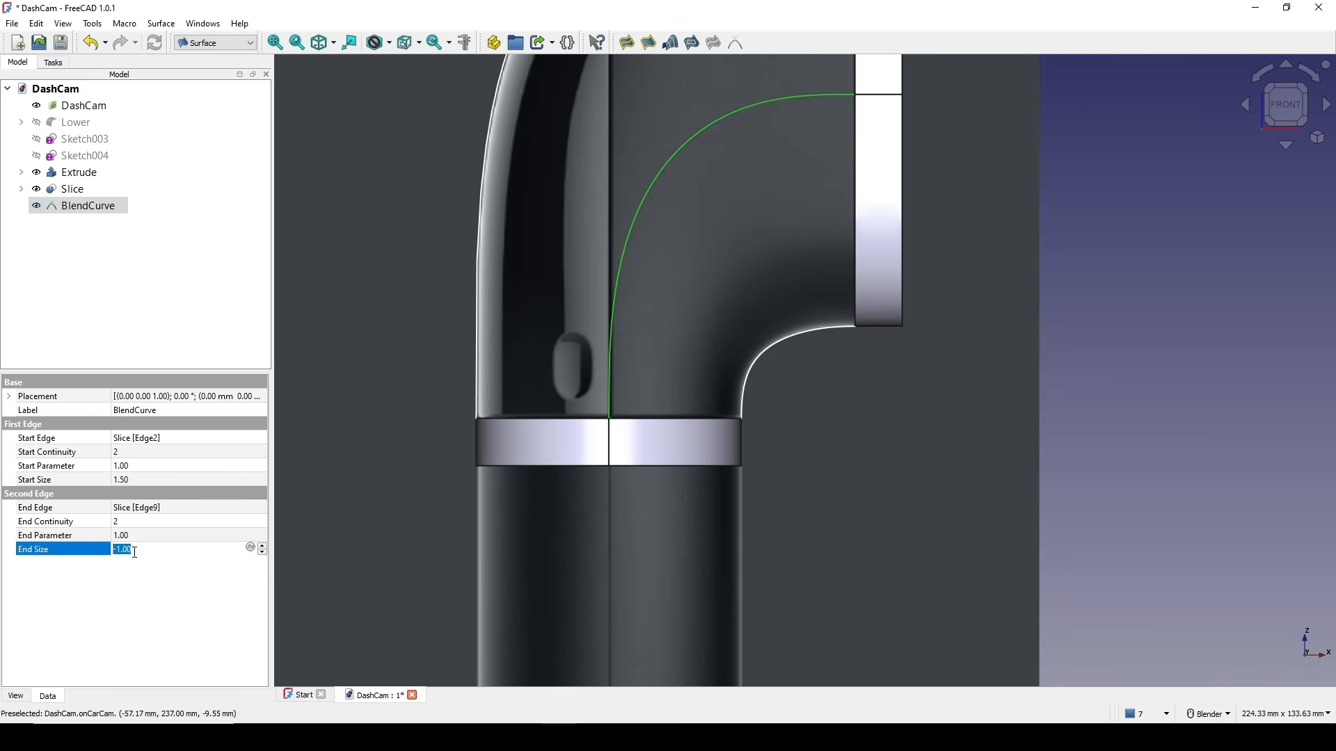
pyautogui.write('-')
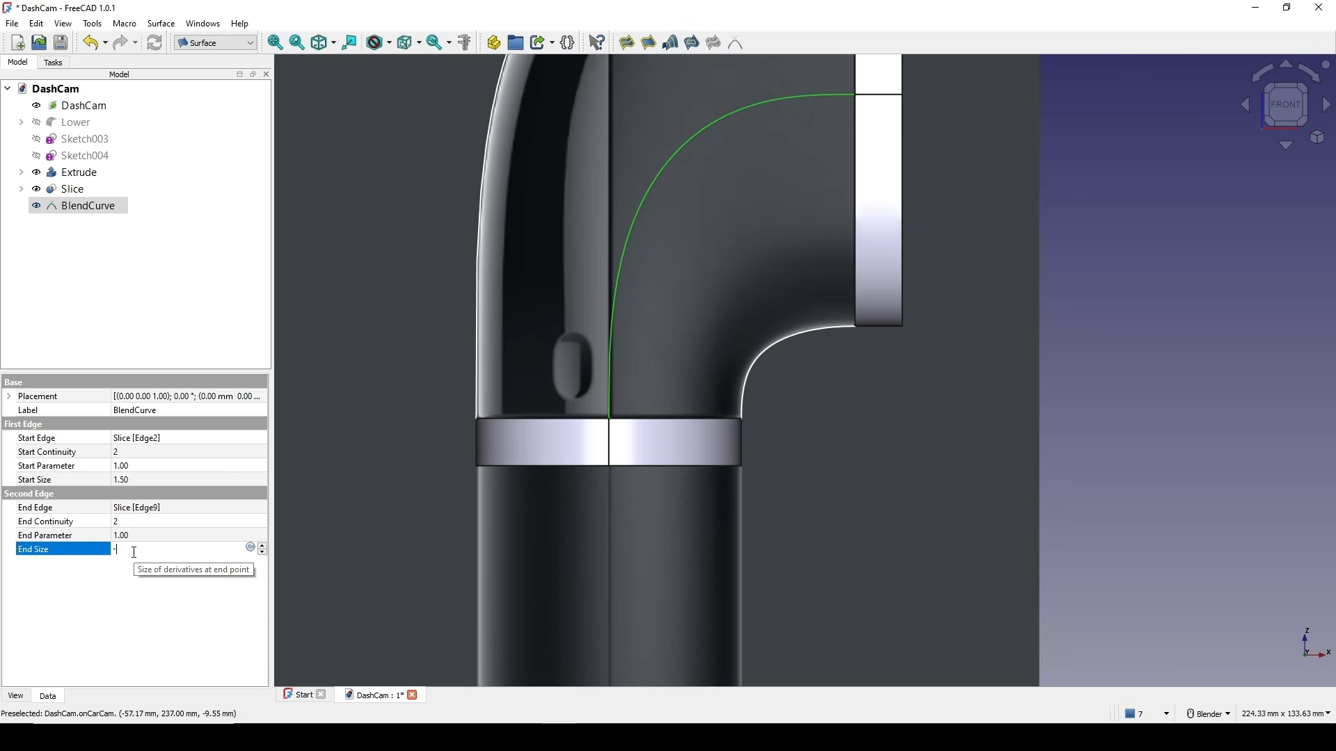
pyautogui.write('1.5')
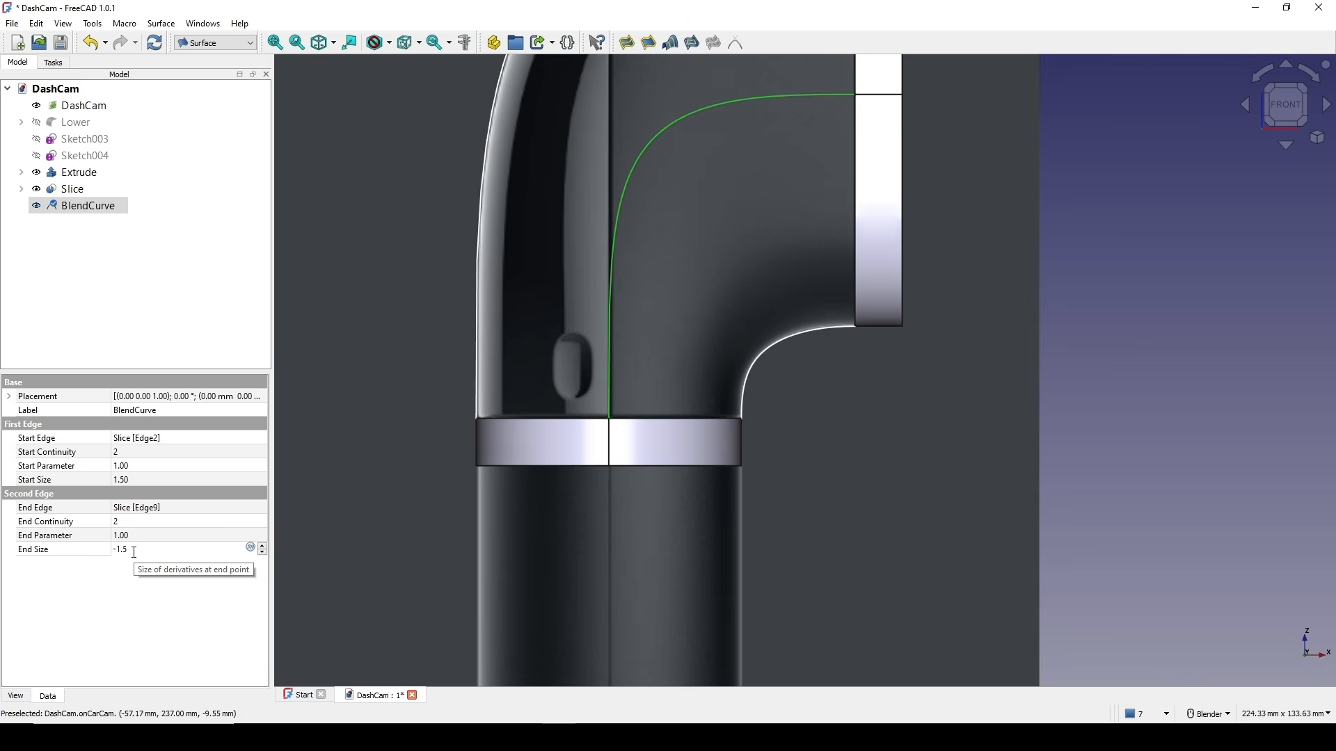
pyautogui.press('Return')
# - Examine the blend curve against the split edges of both bands from an angled view, and return to the front view
pyautogui.scroll(-4, 701, 327)
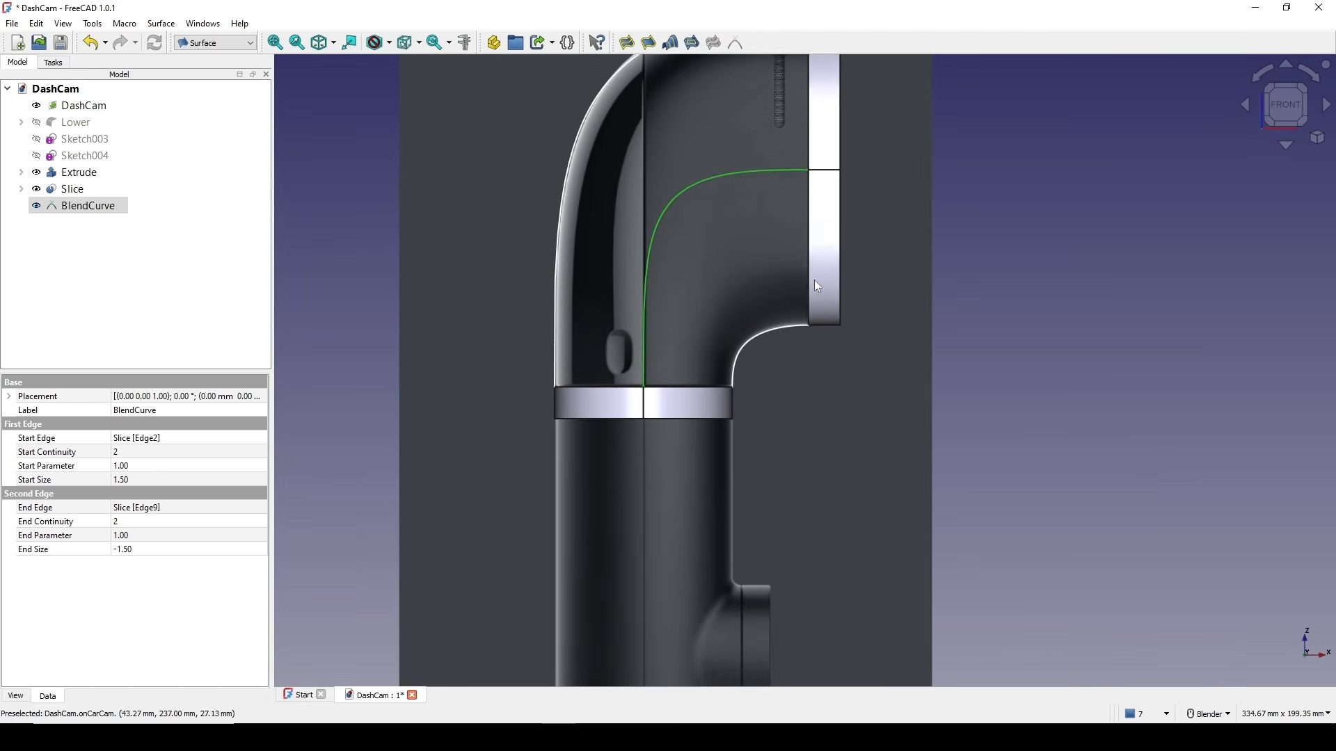
pyautogui.scroll(-2, 770, 385)
pyautogui.moveTo(756, 396); pyautogui.dragTo(717, 441, button='middle')
pyautogui.scroll(1, 716, 441)
pyautogui.moveTo(803, 352)
pyautogui.keyDown('shift'); pyautogui.mouseDown(button='middle')
pyautogui.moveTo(808, 420)
pyautogui.moveTo(729, 403)
pyautogui.moveTo(803, 373)
pyautogui.moveTo(841, 379)
pyautogui.moveTo(784, 341)
pyautogui.mouseUp(button='middle'); pyautogui.keyUp('shift')
pyautogui.click(744, 398)
pyautogui.click(705, 366)
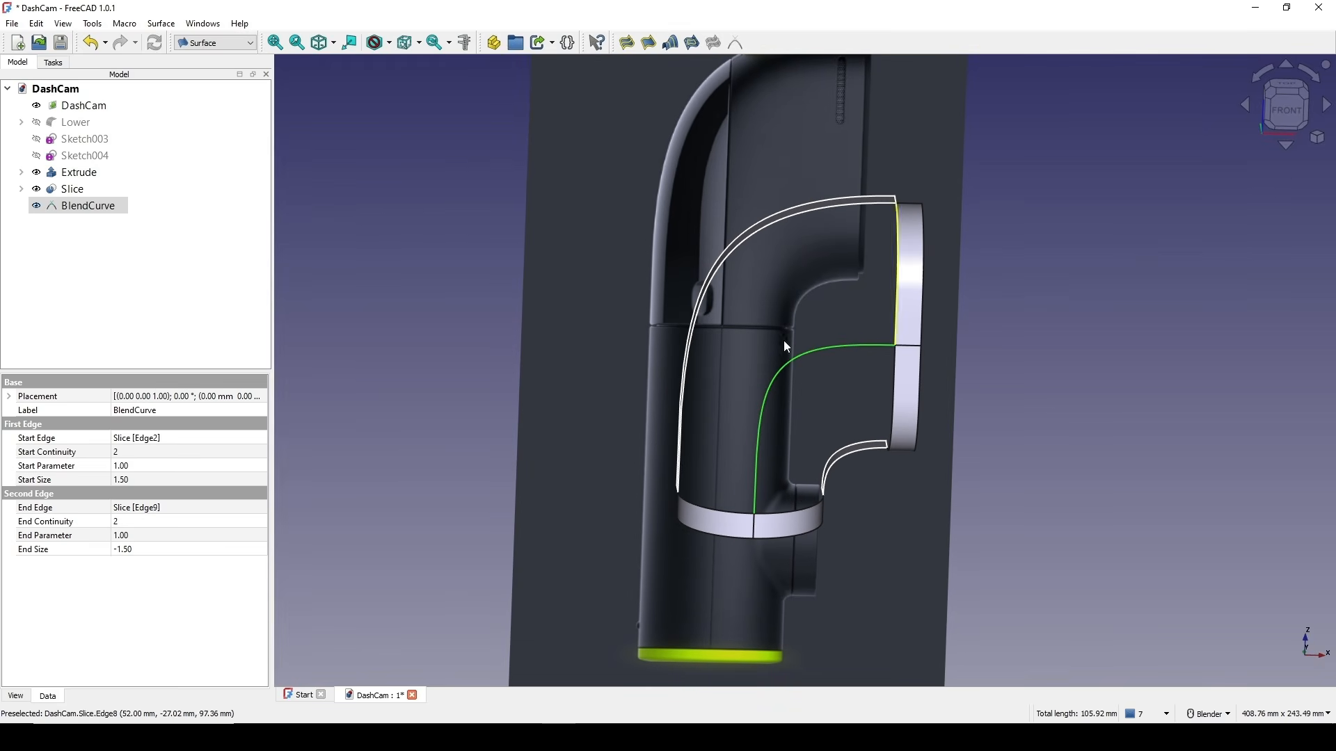
pyautogui.click(1285, 110)
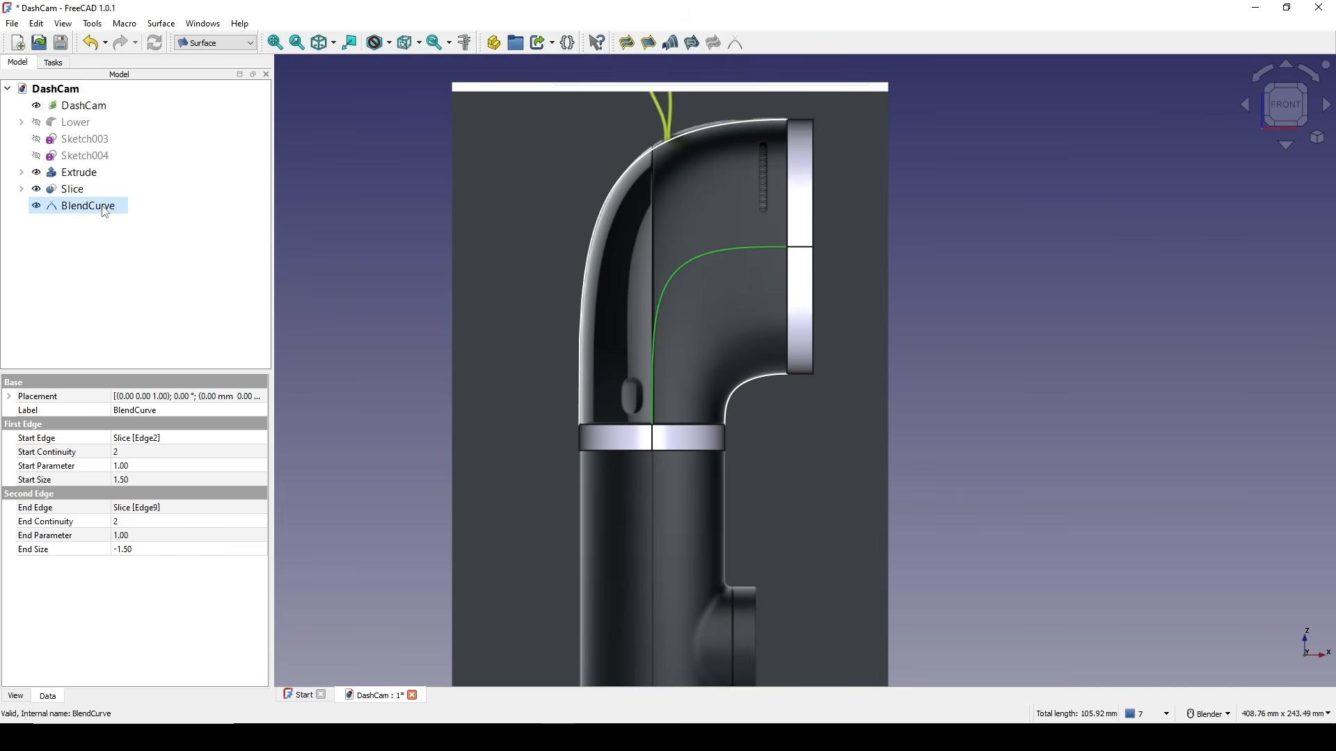
# - Extrude the blend curve 10 mm along the positive X direction with Part Extrude and rename the extrusion ForLeft
pyautogui.click(202, 43)
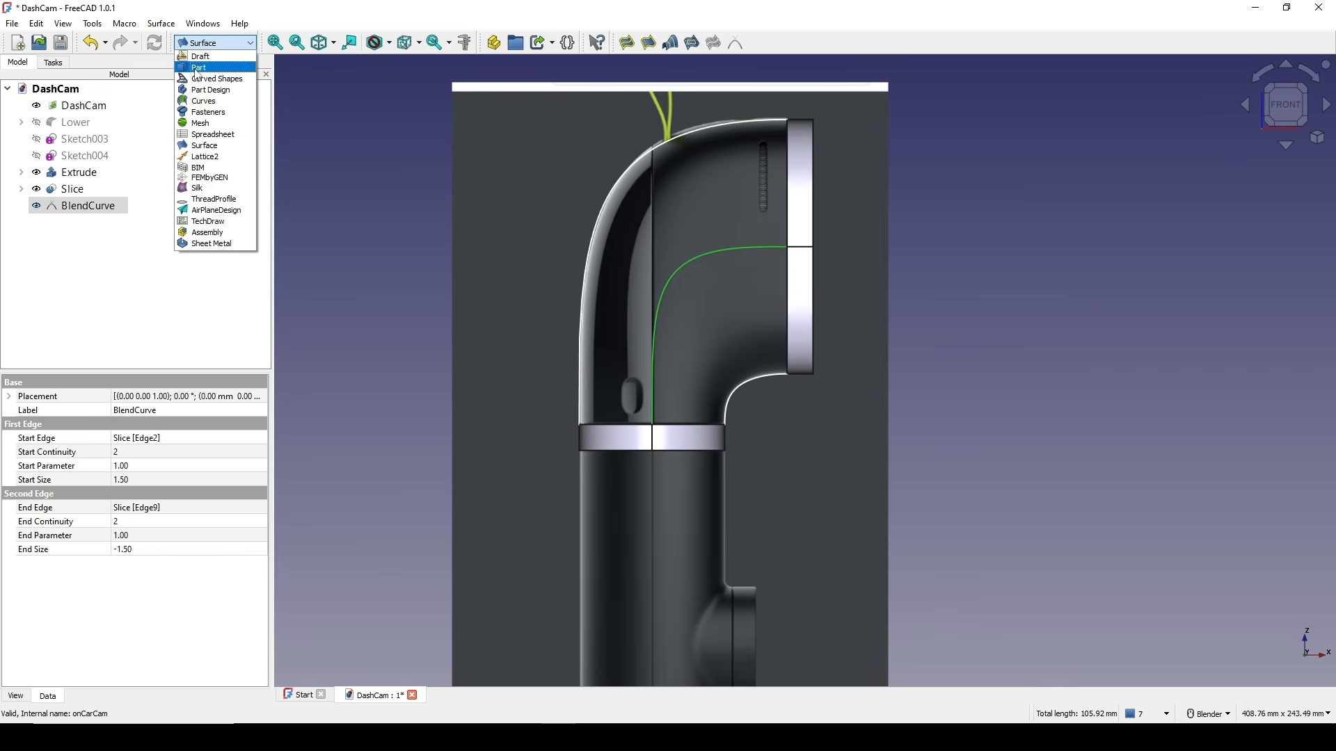
pyautogui.click(200, 67)
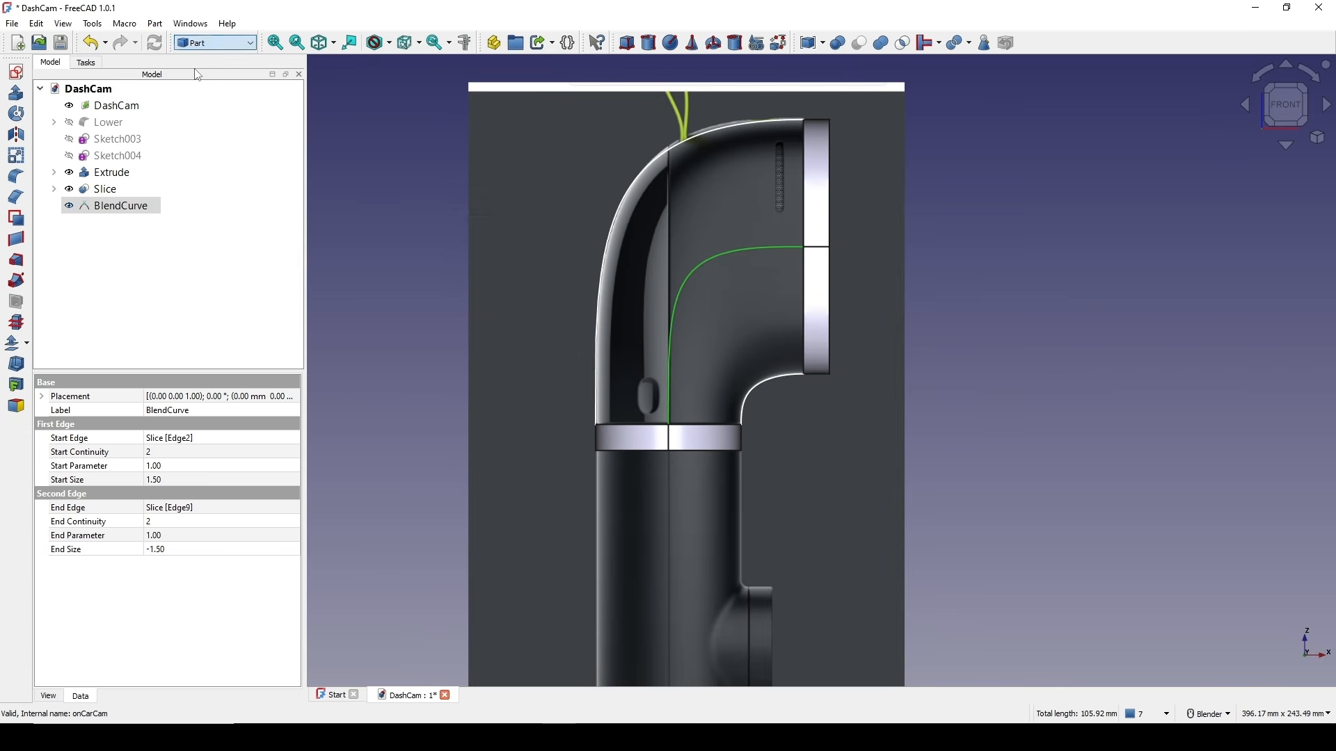
pyautogui.click(16, 93)
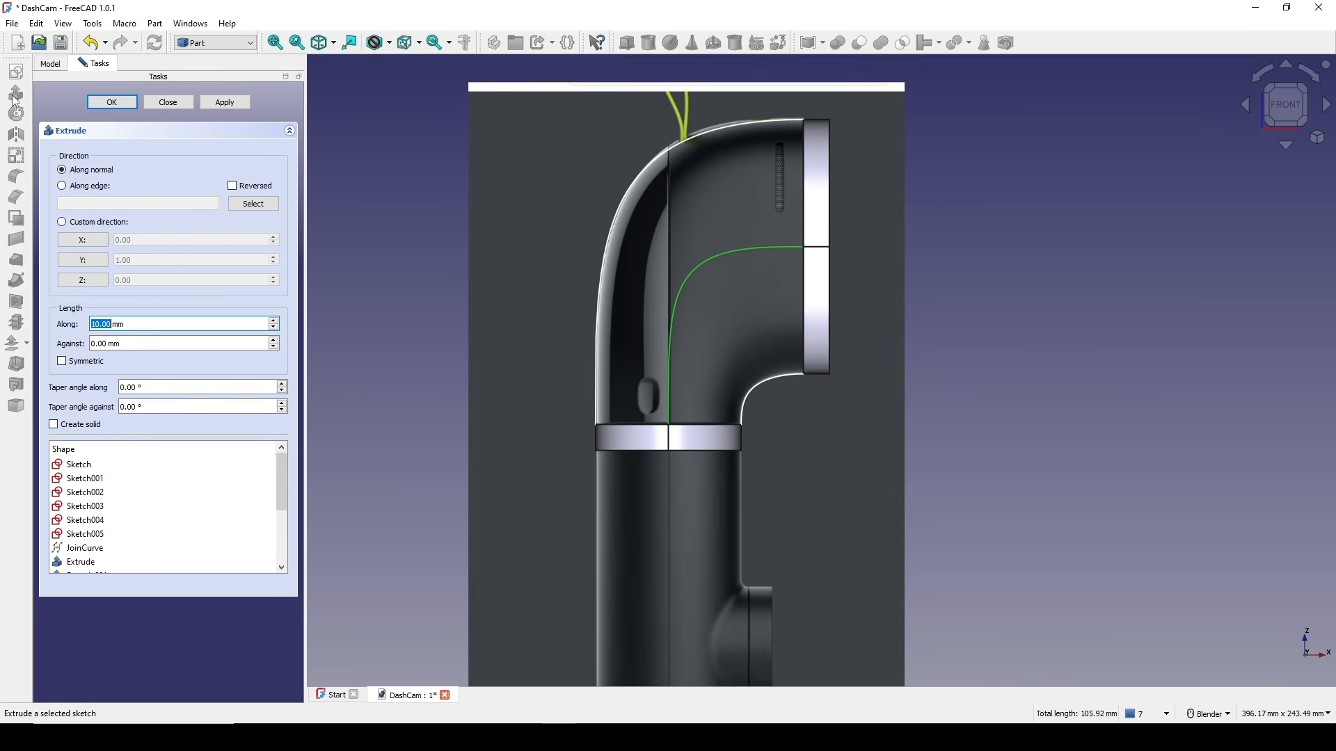
pyautogui.click(95, 244)
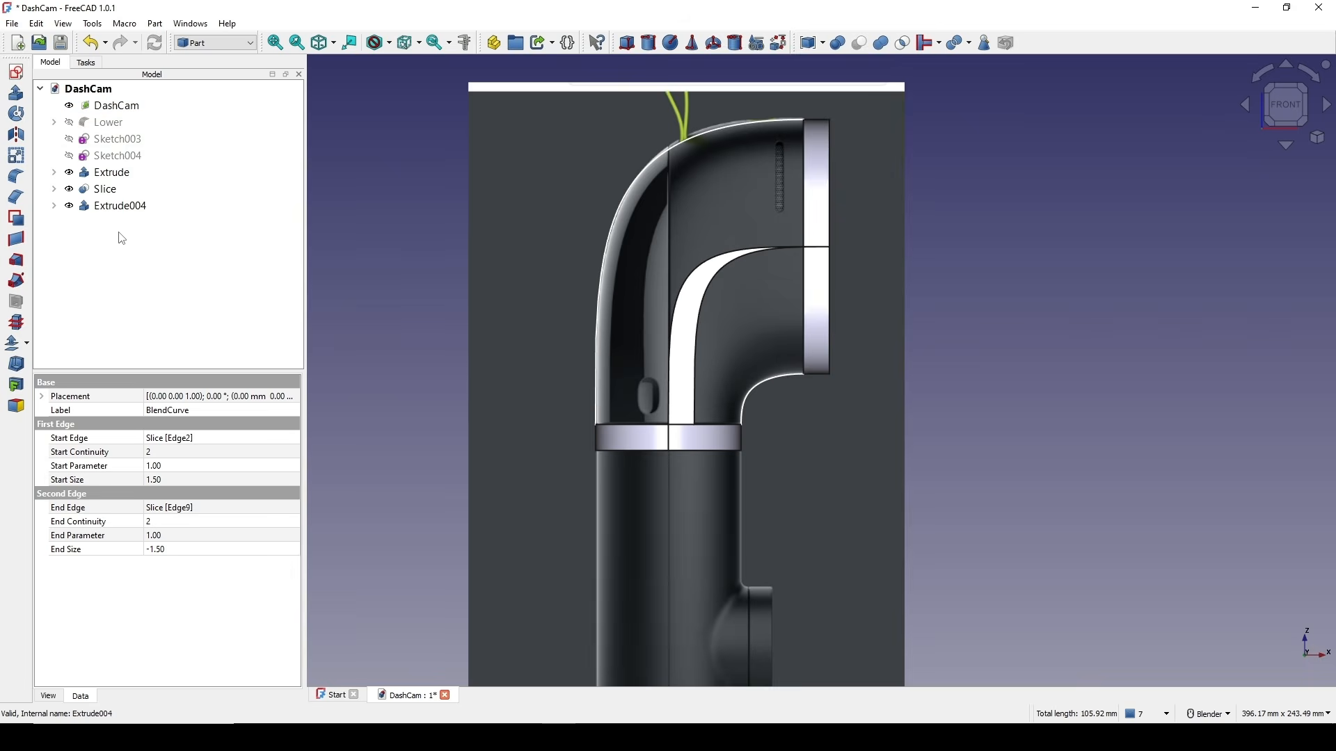
pyautogui.rightClick(114, 208)
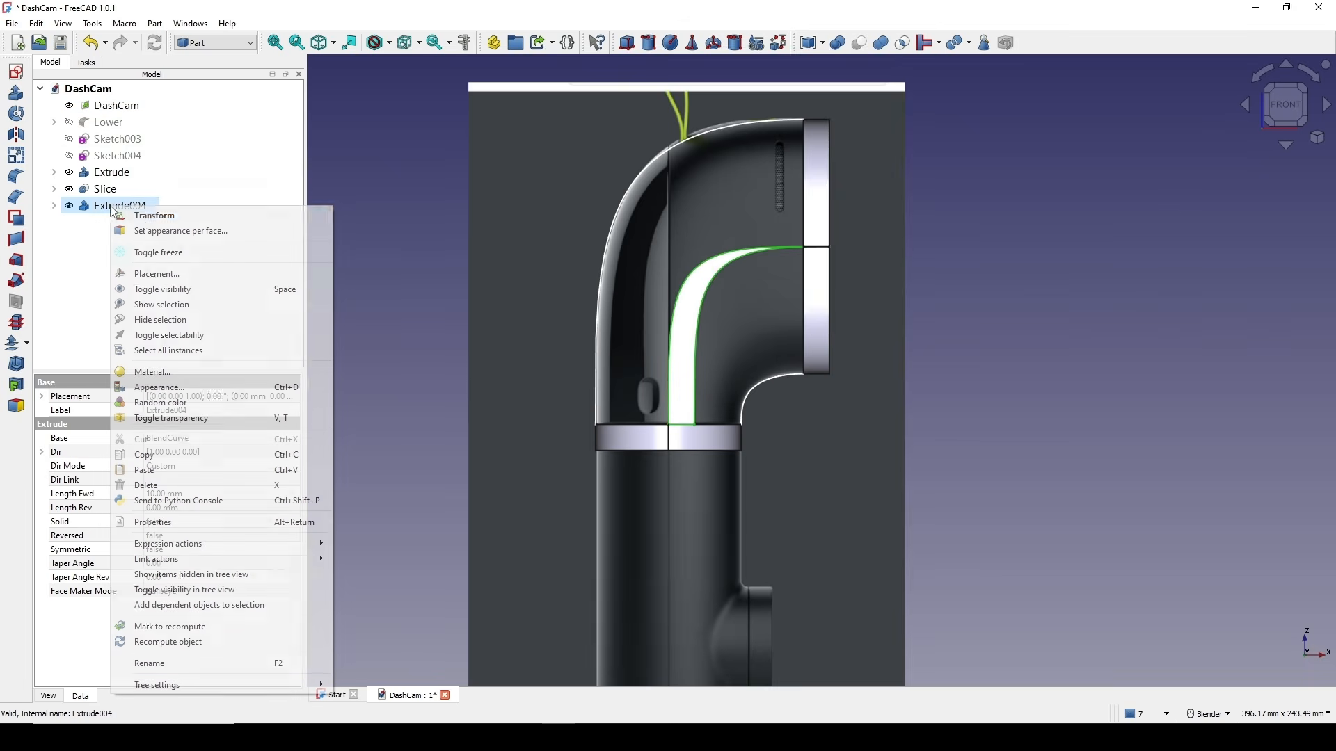
pyautogui.click(216, 661)
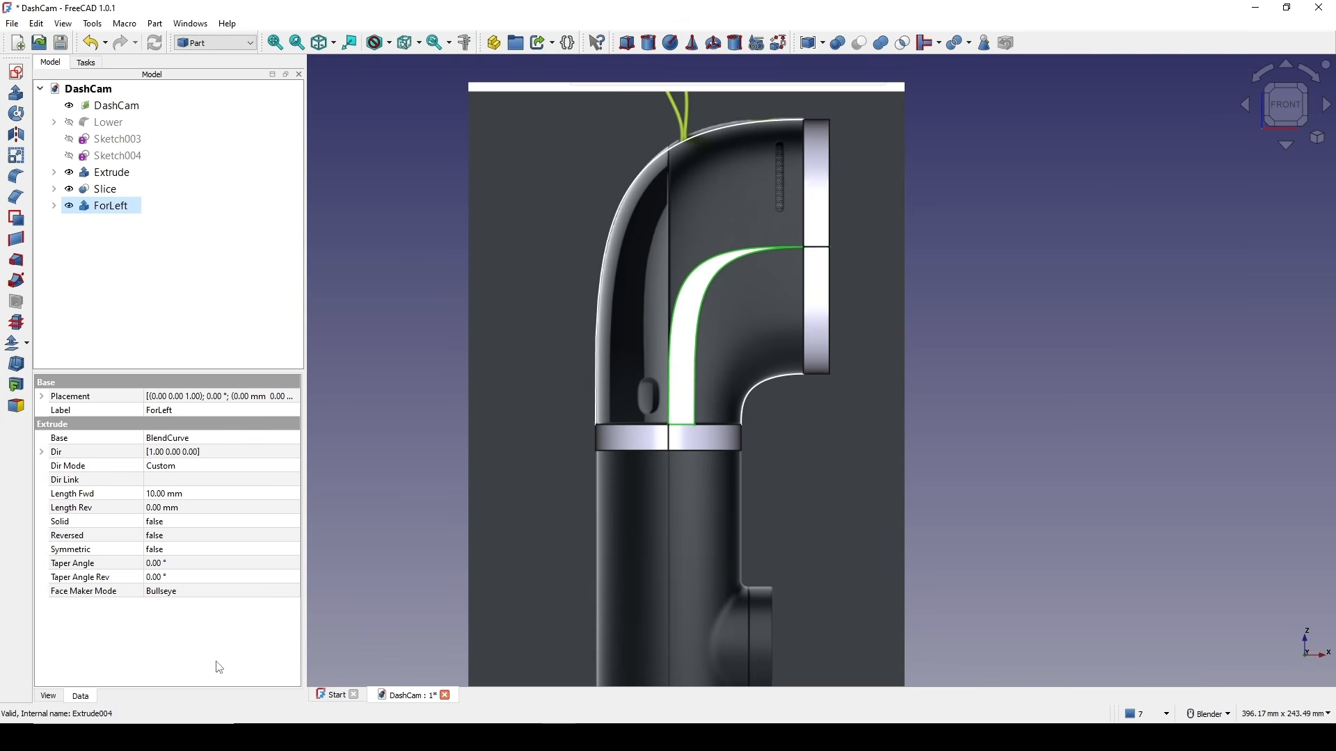
# - Extrude the same blend curve 10 mm again with a custom direction of -1 along X
pyautogui.click(56, 206)
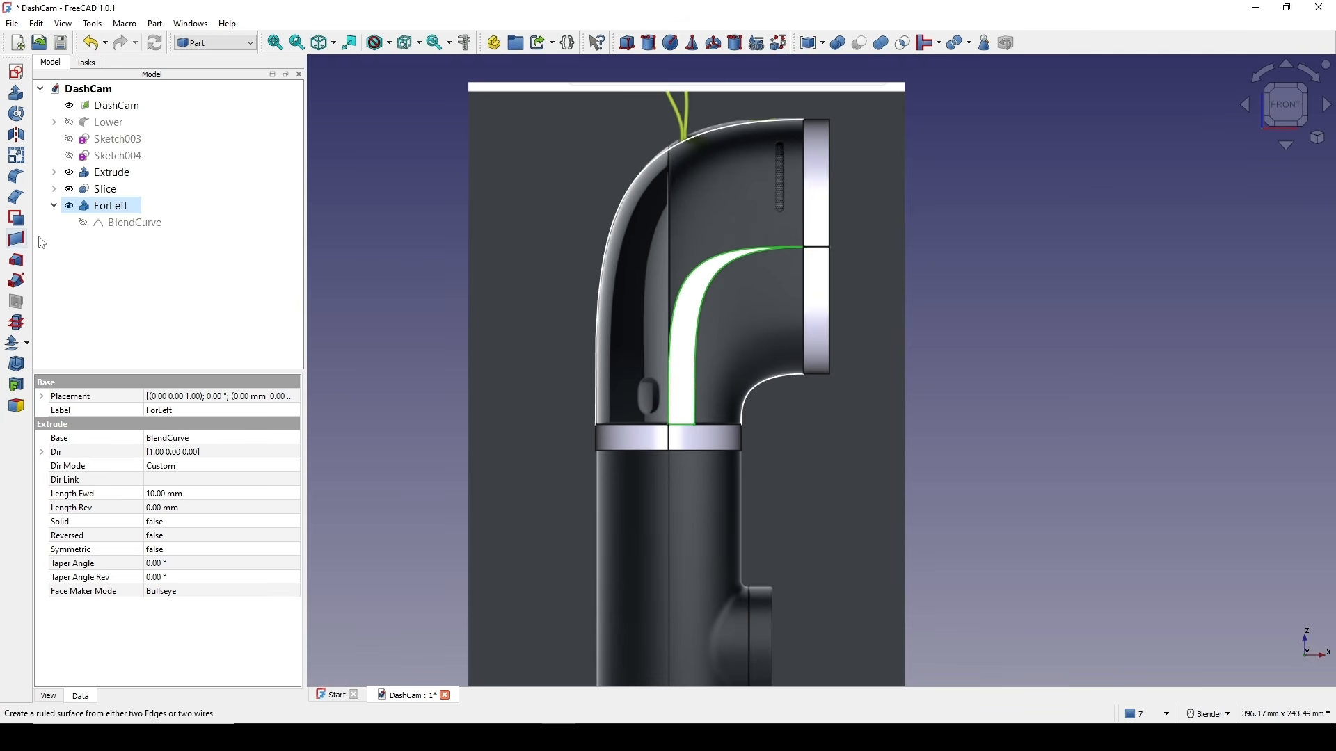
pyautogui.click(128, 223)
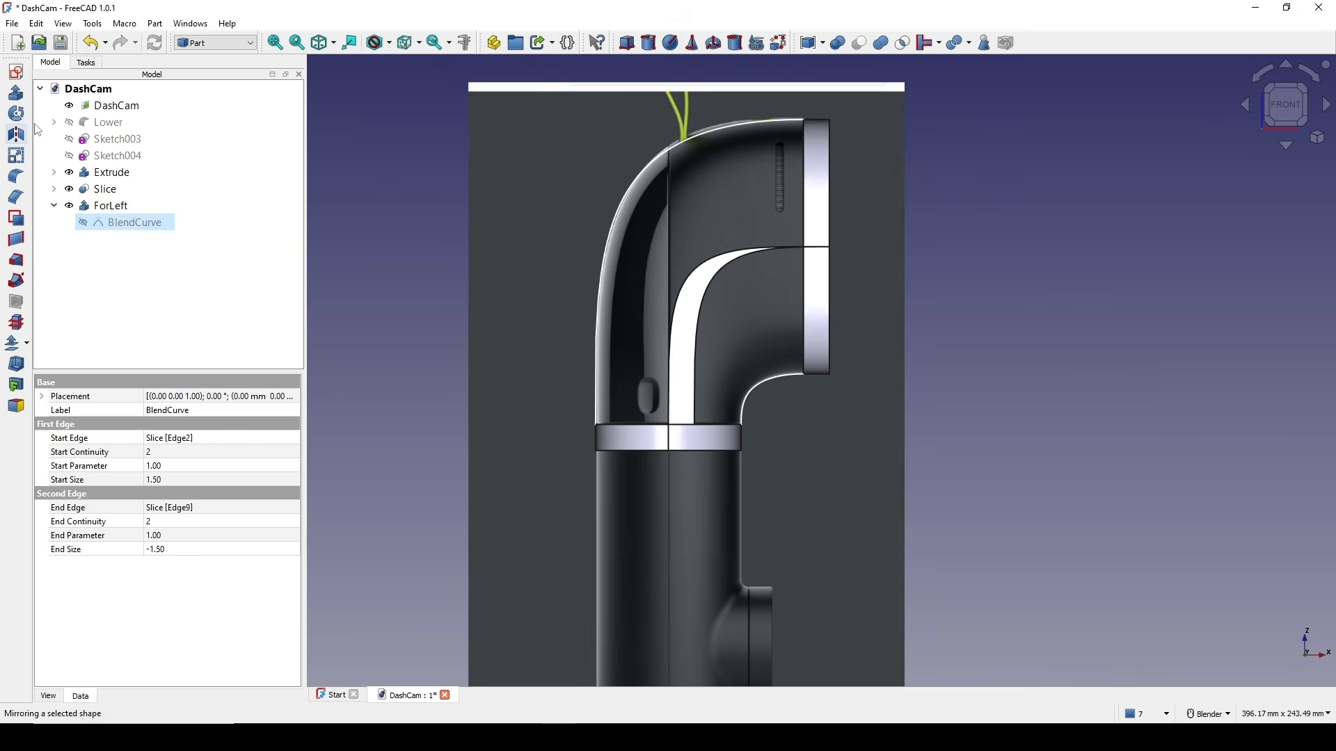
pyautogui.click(16, 94)
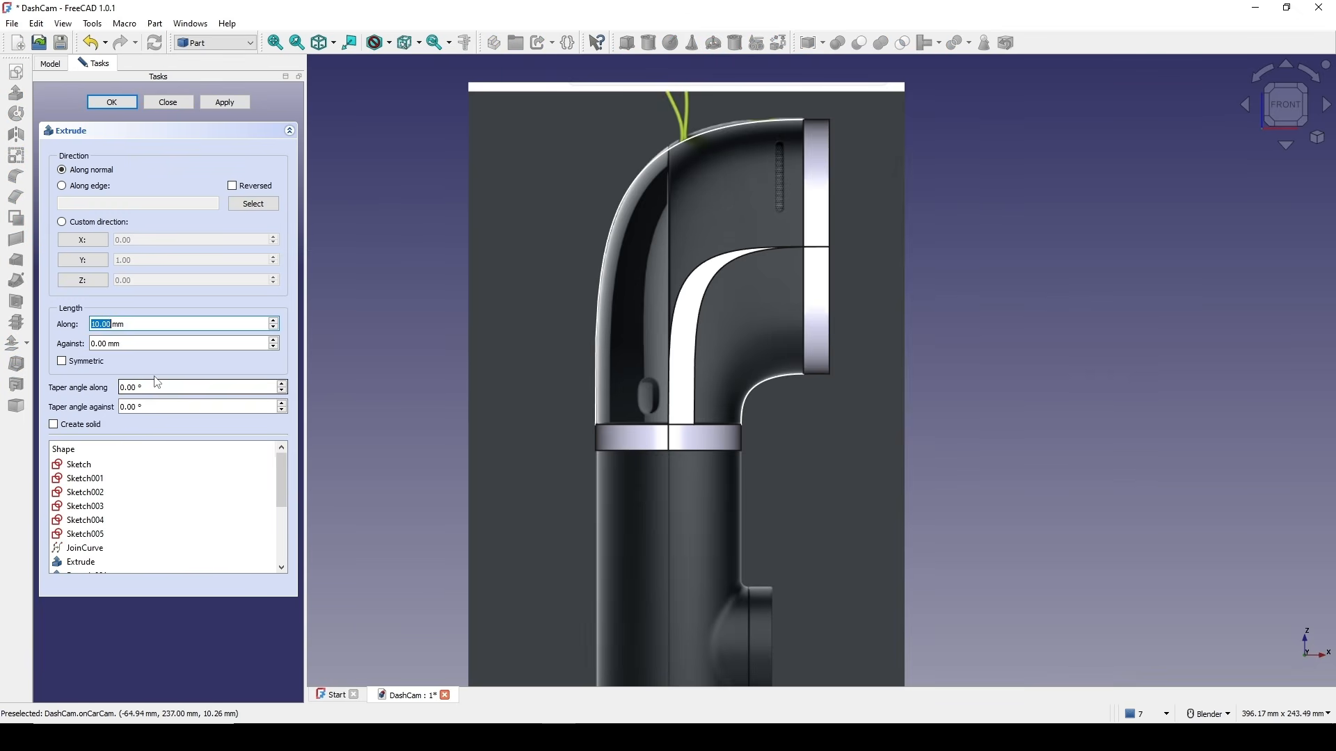
pyautogui.click(92, 240)
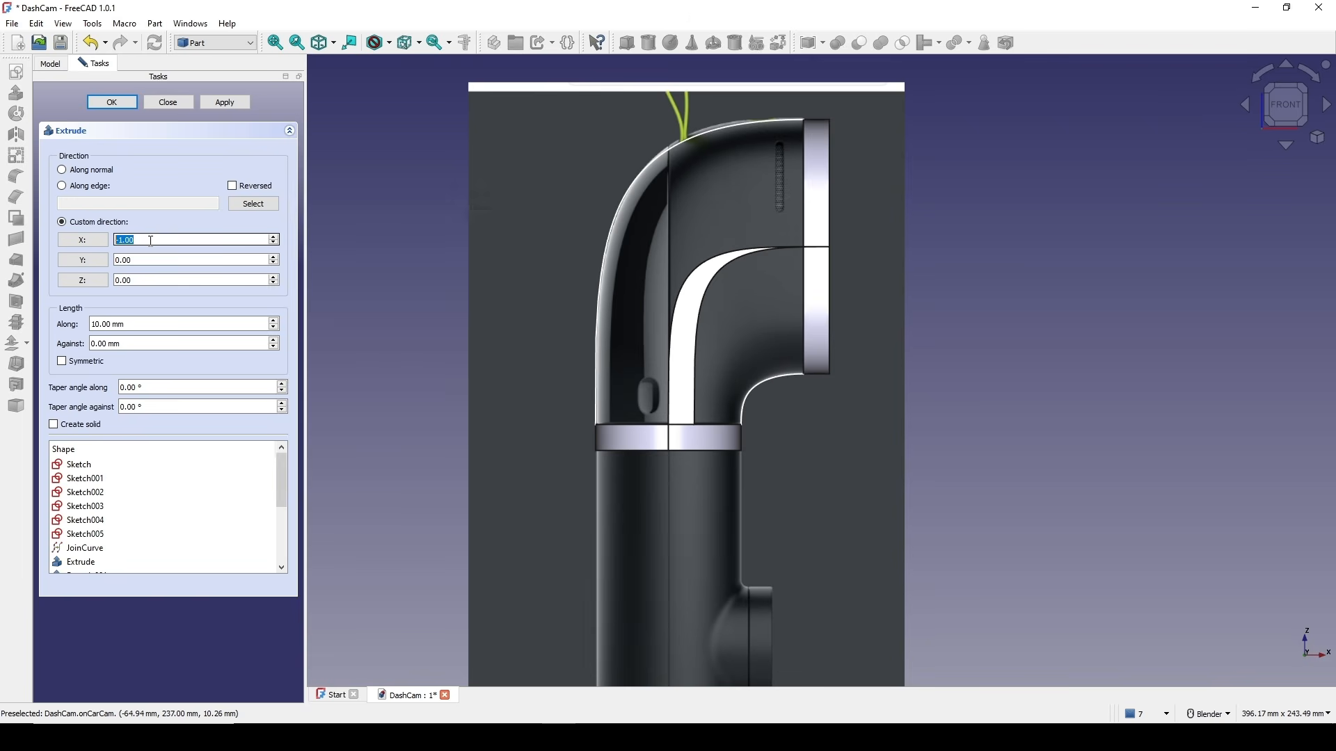
pyautogui.click(117, 102)
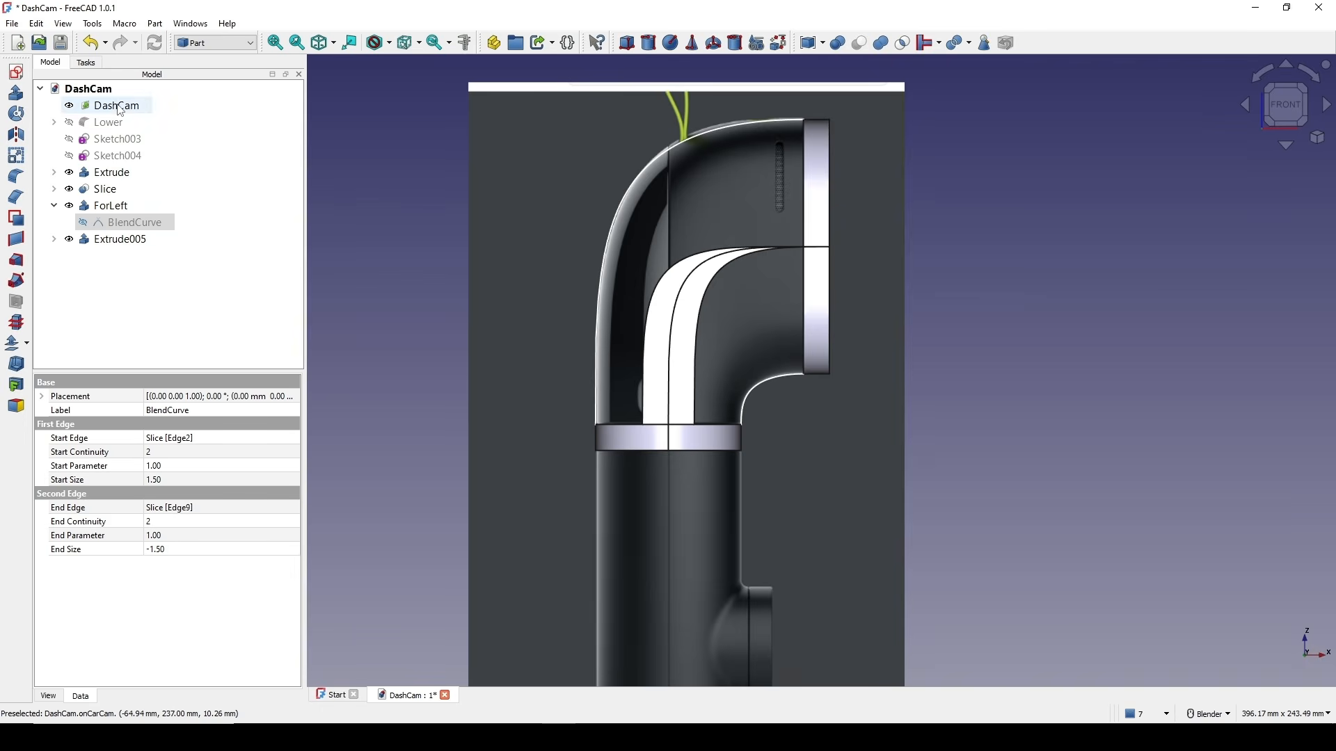
# - Rename the new negative-X extrusion ForRight and hide it
pyautogui.click(121, 241)
pyautogui.rightClick(121, 240)
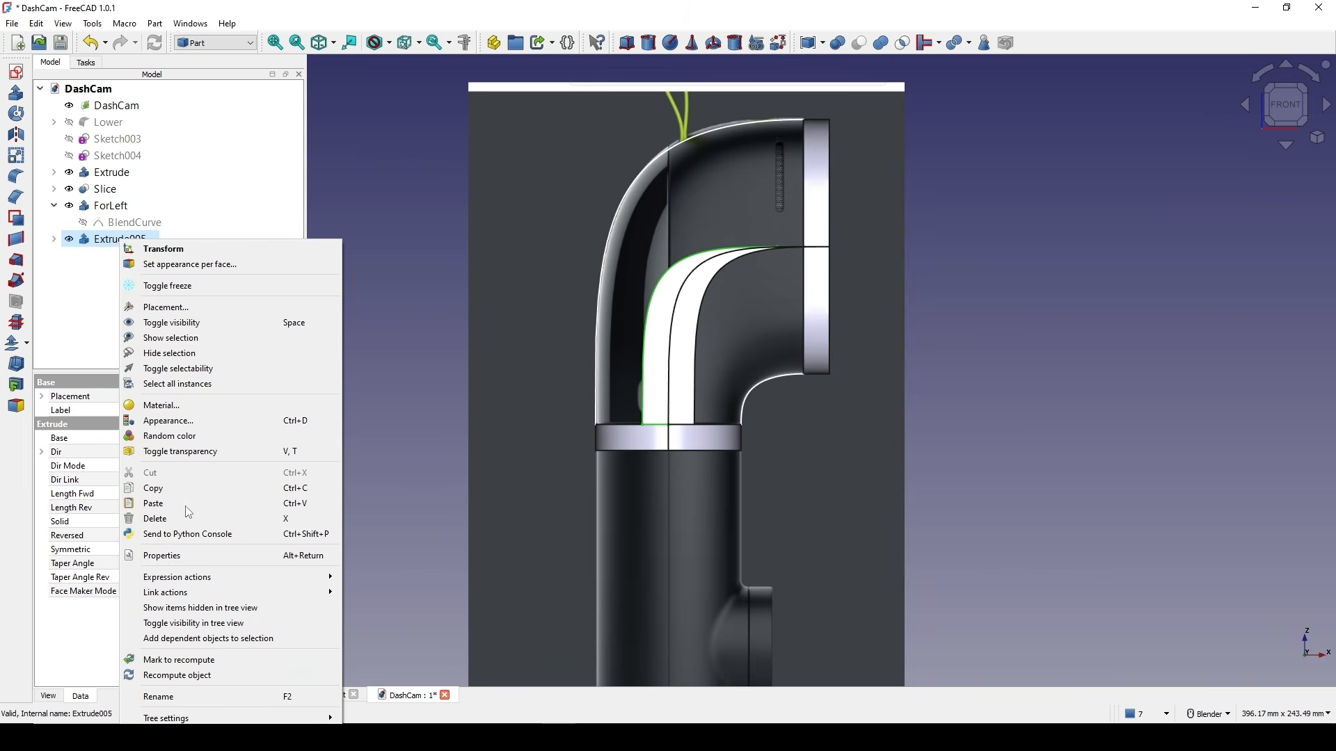
pyautogui.click(179, 698)
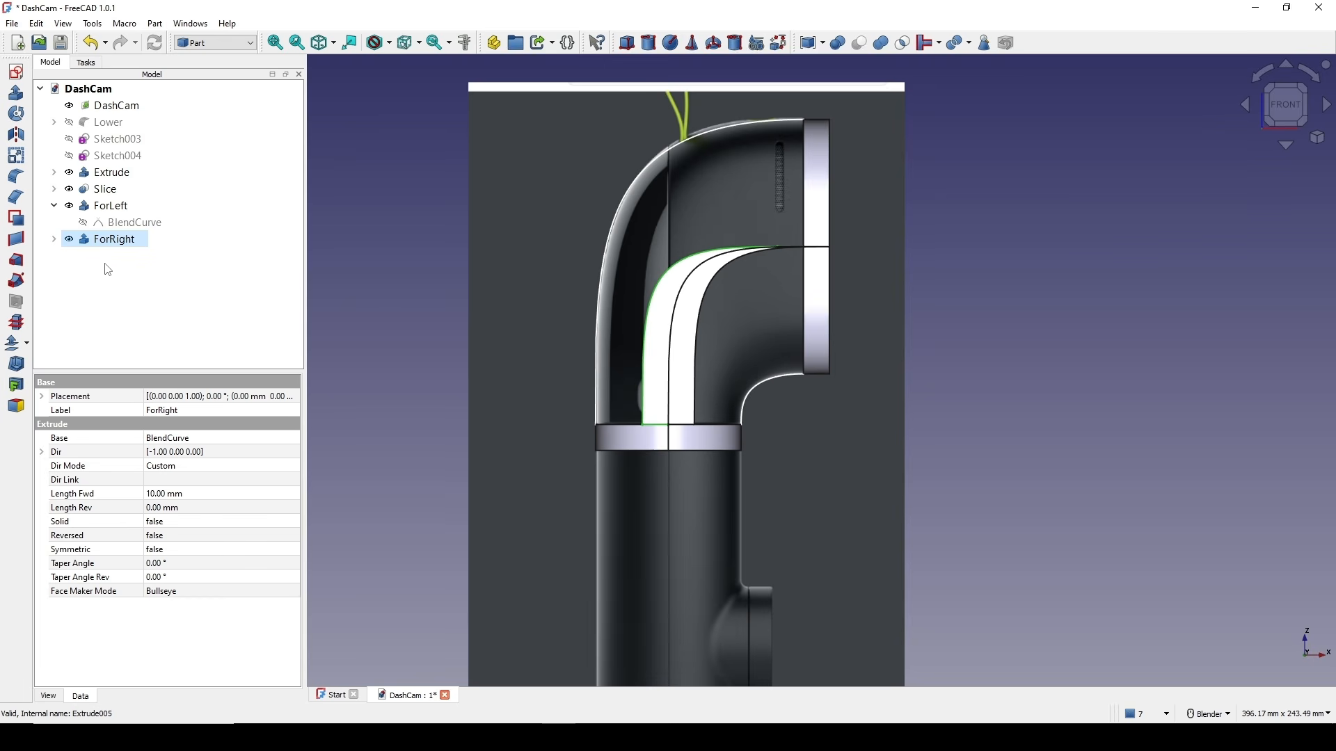
pyautogui.press('space')
# - Create a Surface filling bounded by the outer housing curve, the lower band's edge, the ForLeft blend edge and the upright band's upper edge
pyautogui.moveTo(316, 83); pyautogui.dragTo(331, 133, button='middle')
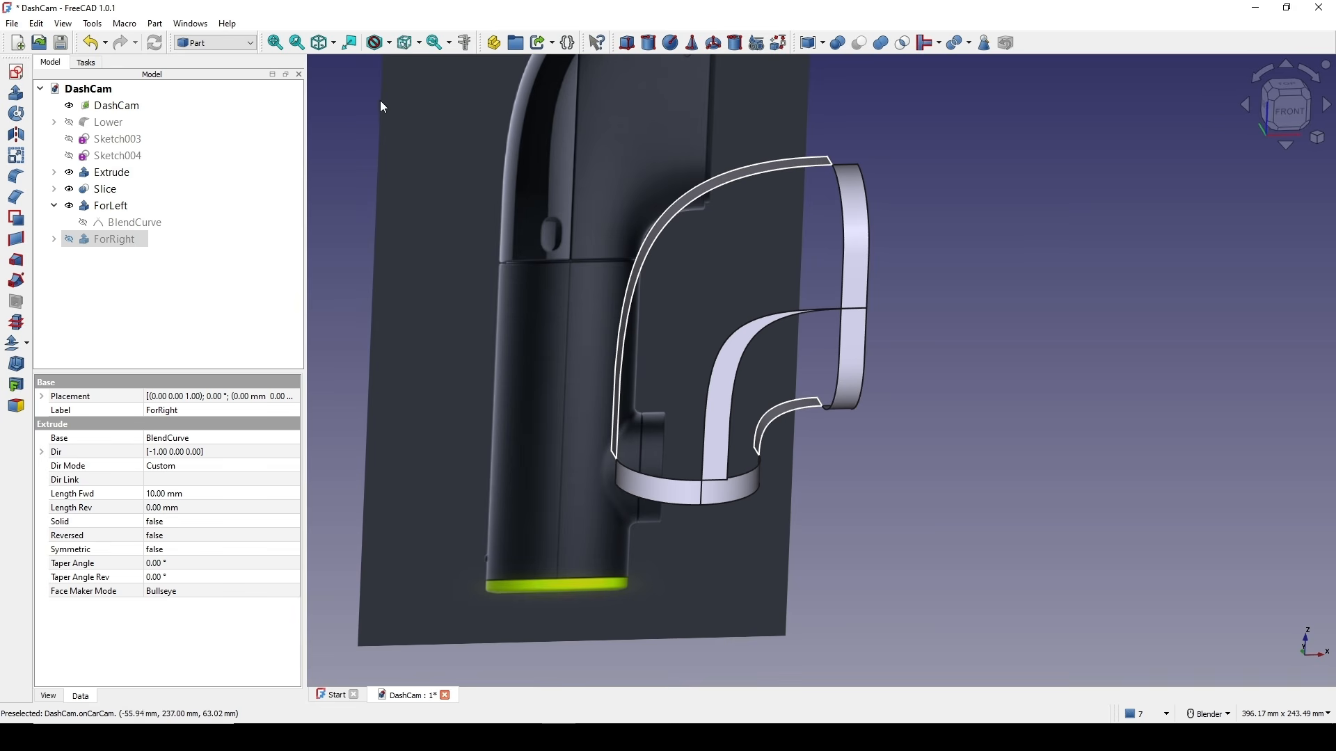
pyautogui.click(231, 43)
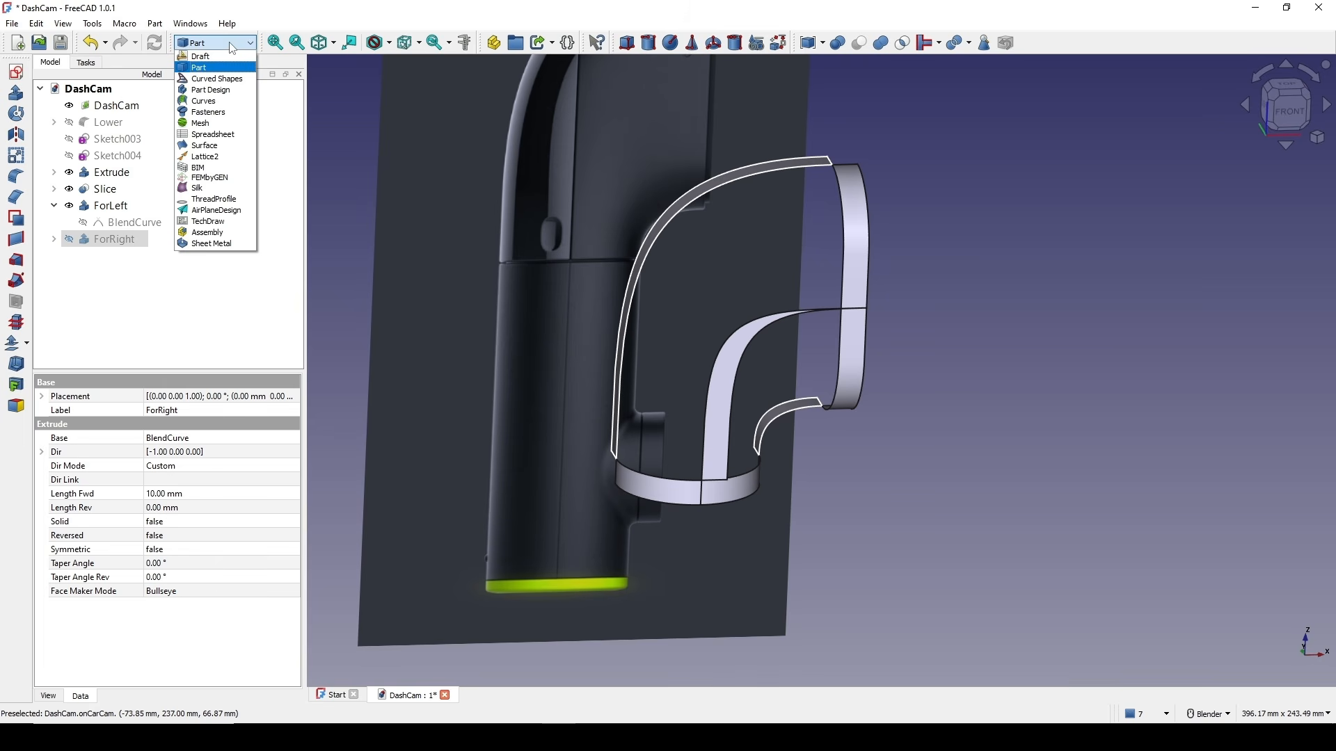
pyautogui.click(204, 145)
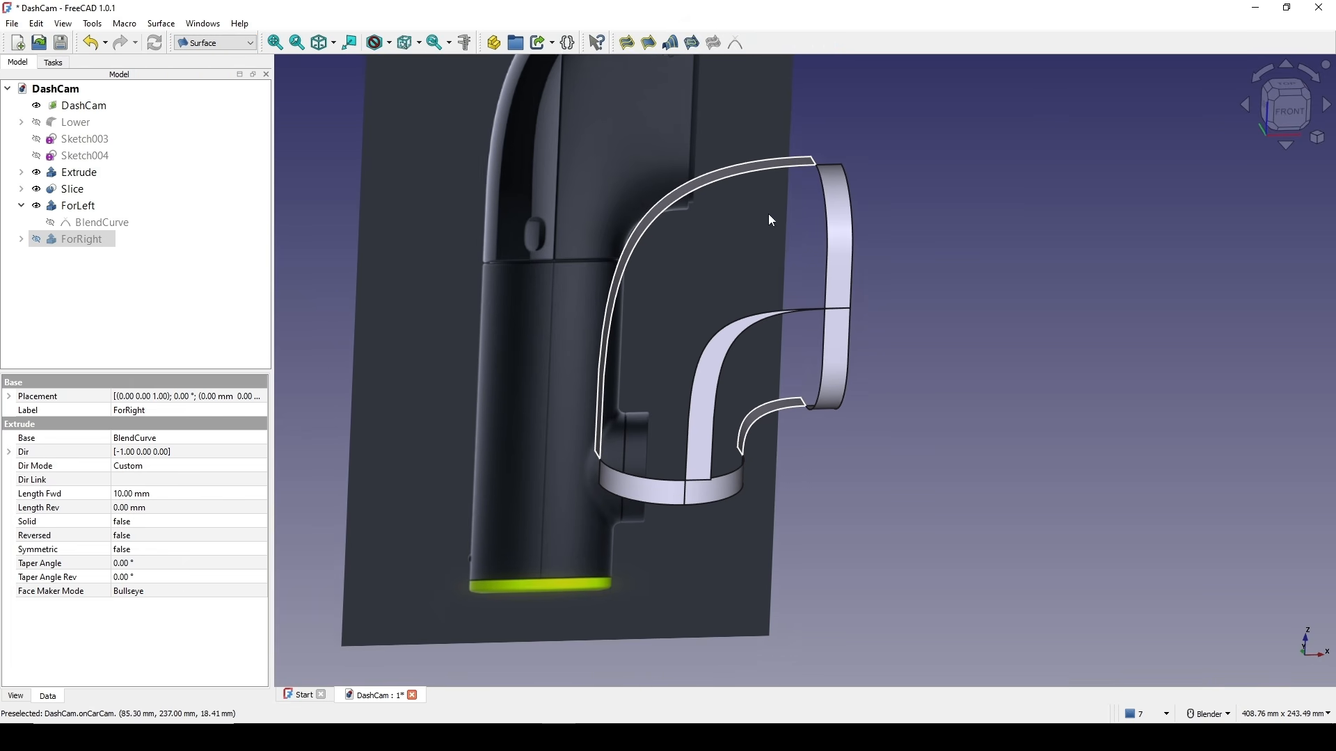
pyautogui.click(626, 43)
pyautogui.scroll(4, 754, 313)
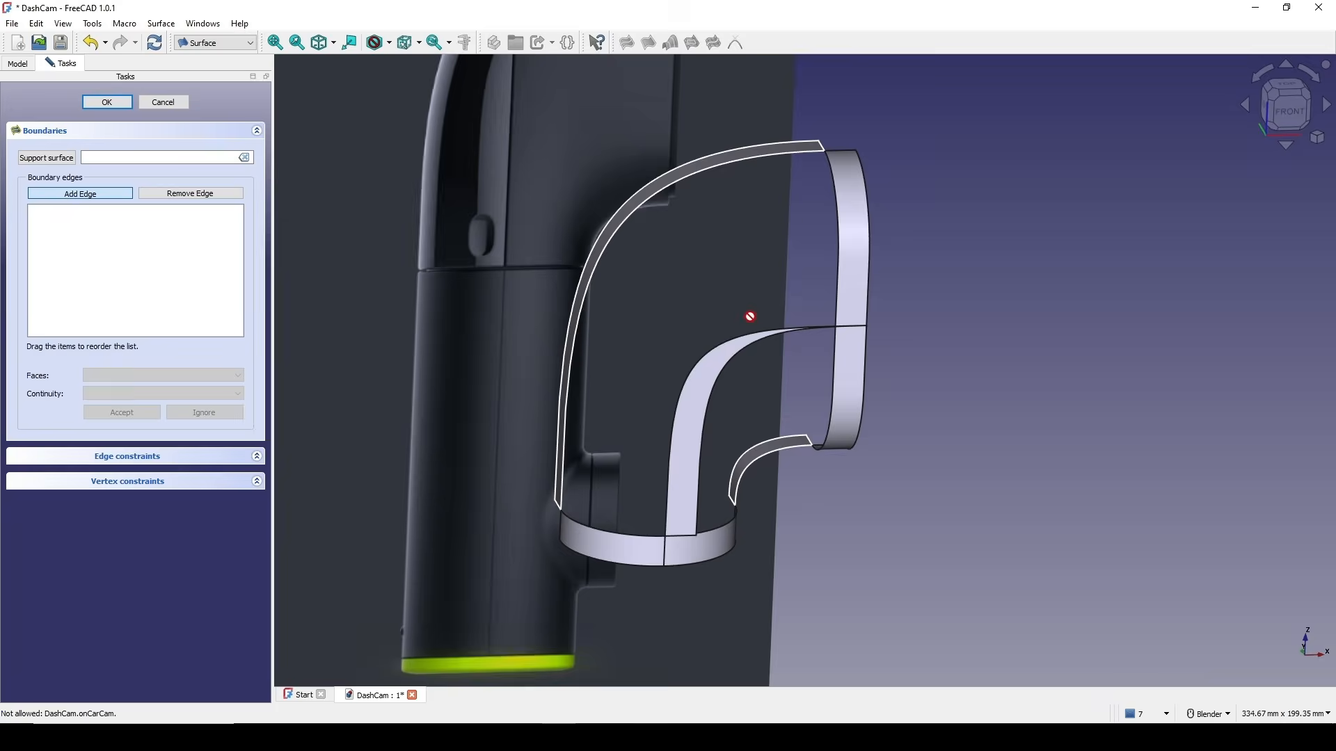
pyautogui.moveTo(734, 306); pyautogui.dragTo(542, 386, button='middle')
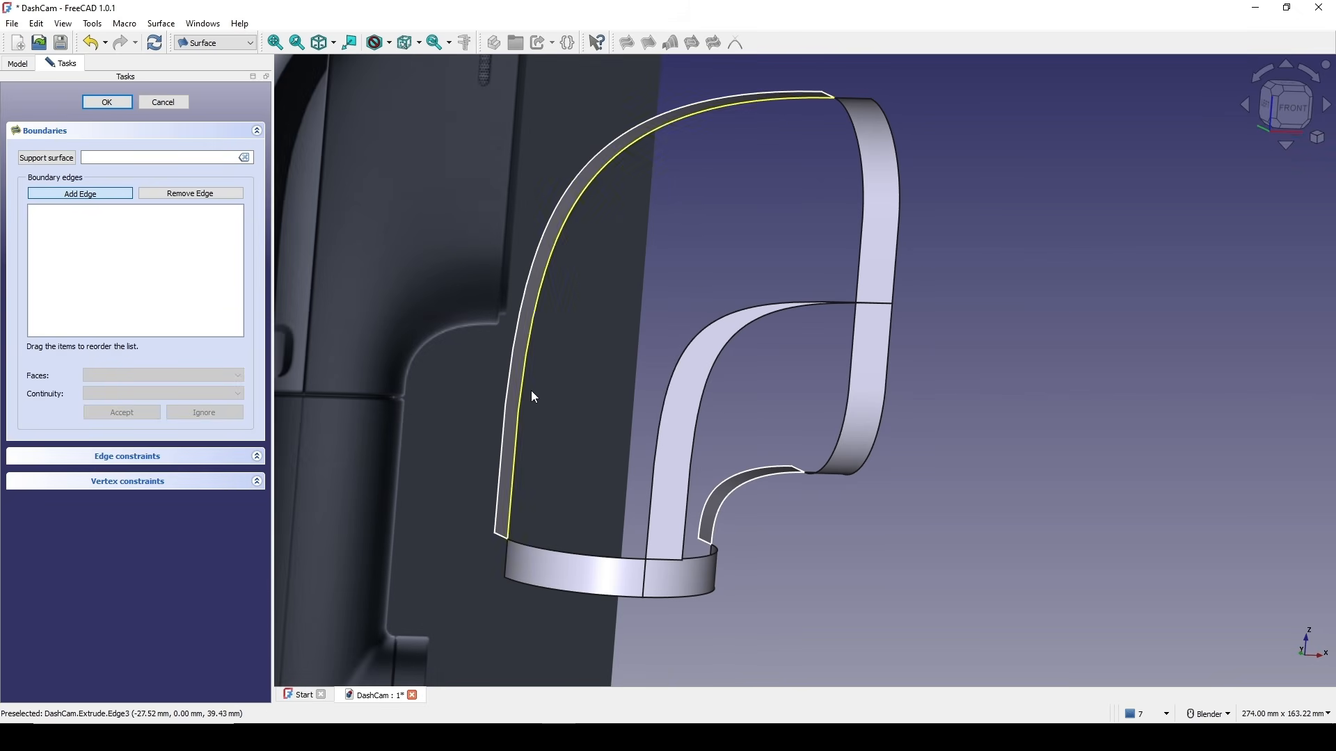
pyautogui.click(532, 390)
pyautogui.click(549, 551)
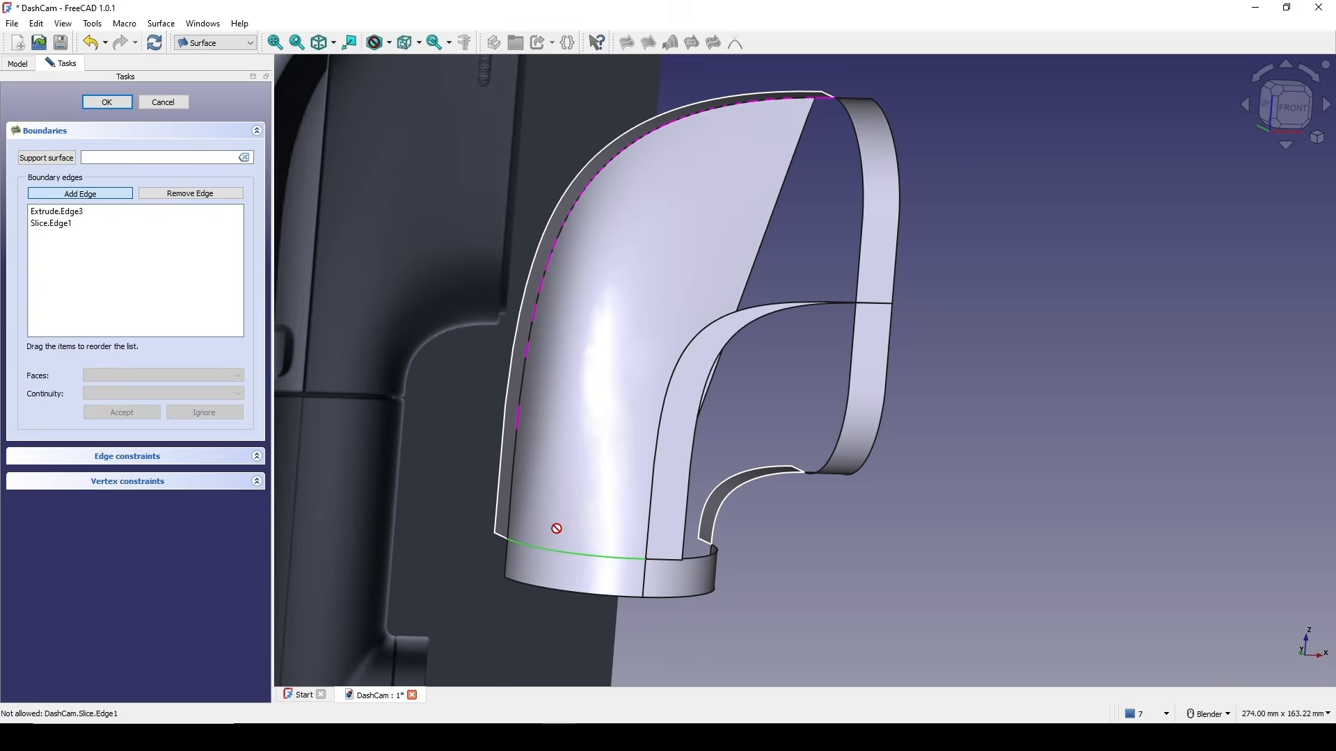
pyautogui.click(657, 420)
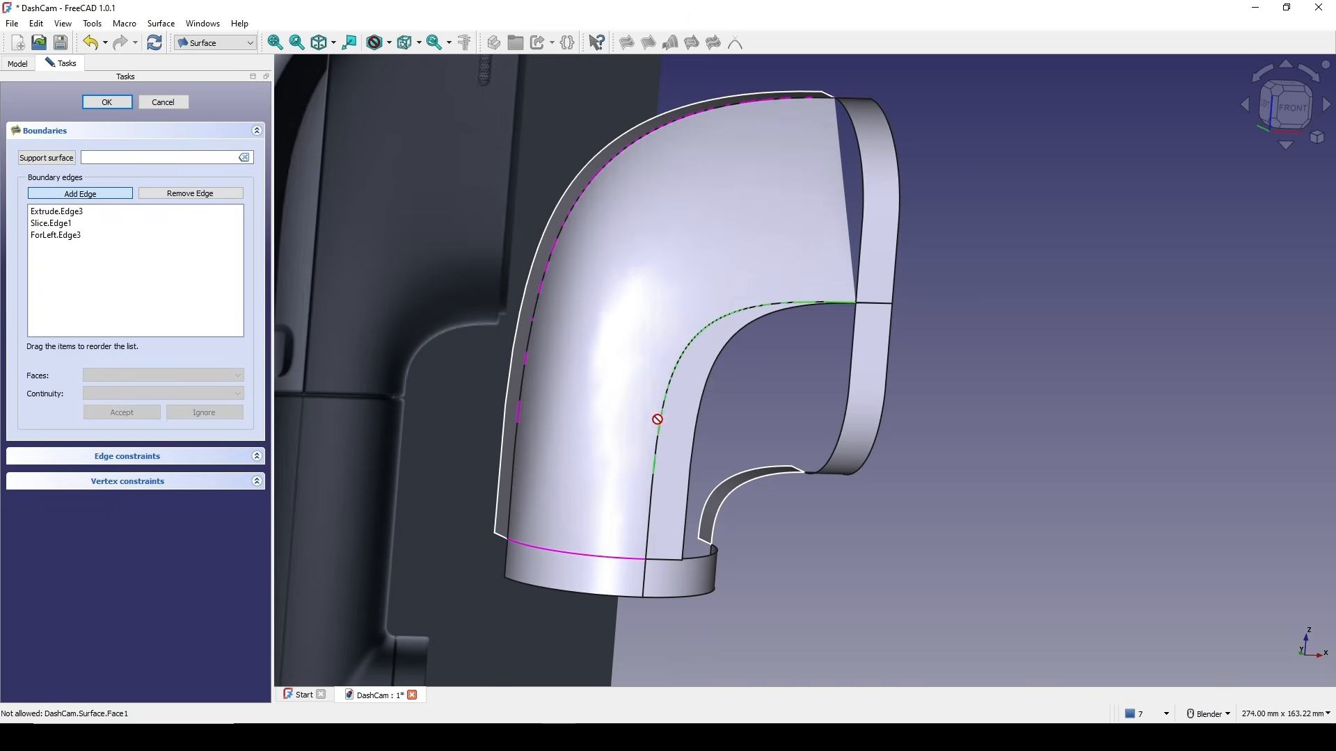
pyautogui.click(861, 238)
# - Constrain the outer housing boundary Extrude.Edge3 to adjacent Face1 with G1 continuity
pyautogui.scroll(-2, 843, 263)
pyautogui.click(89, 212)
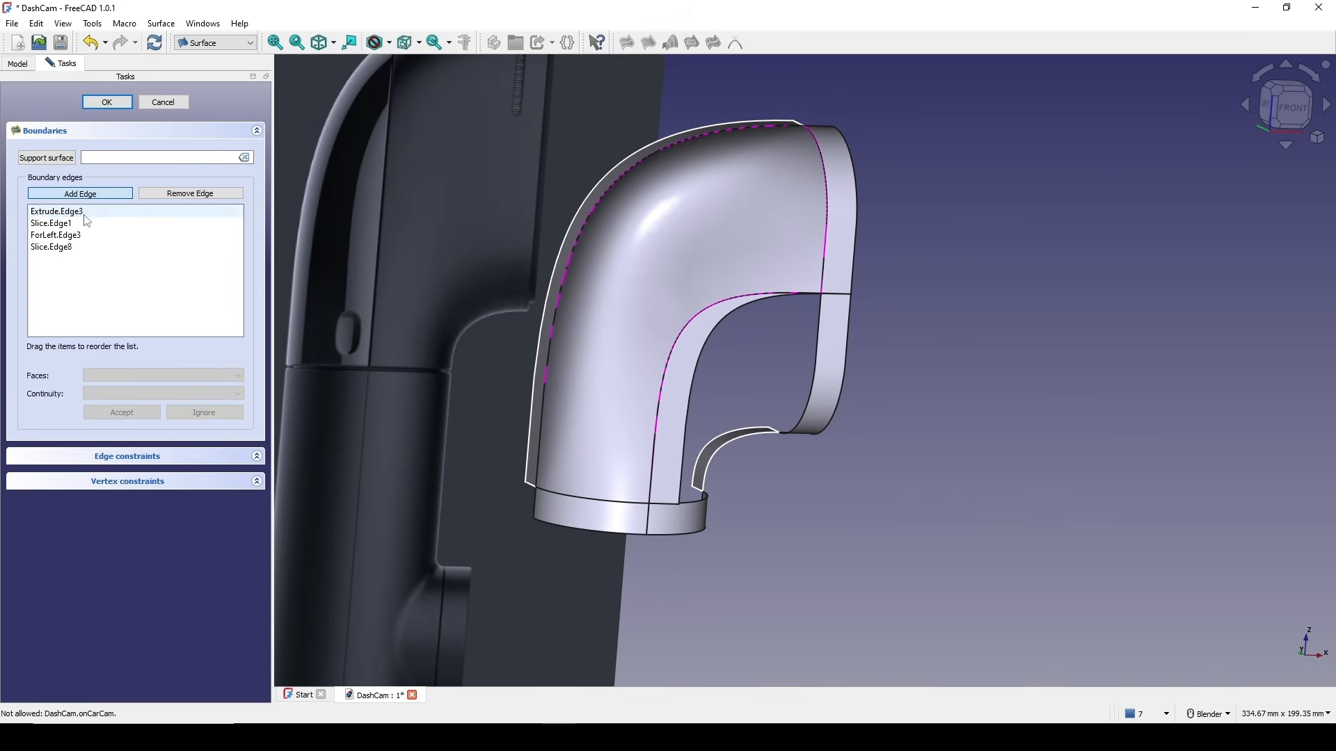
pyautogui.click(117, 376)
pyautogui.click(115, 396)
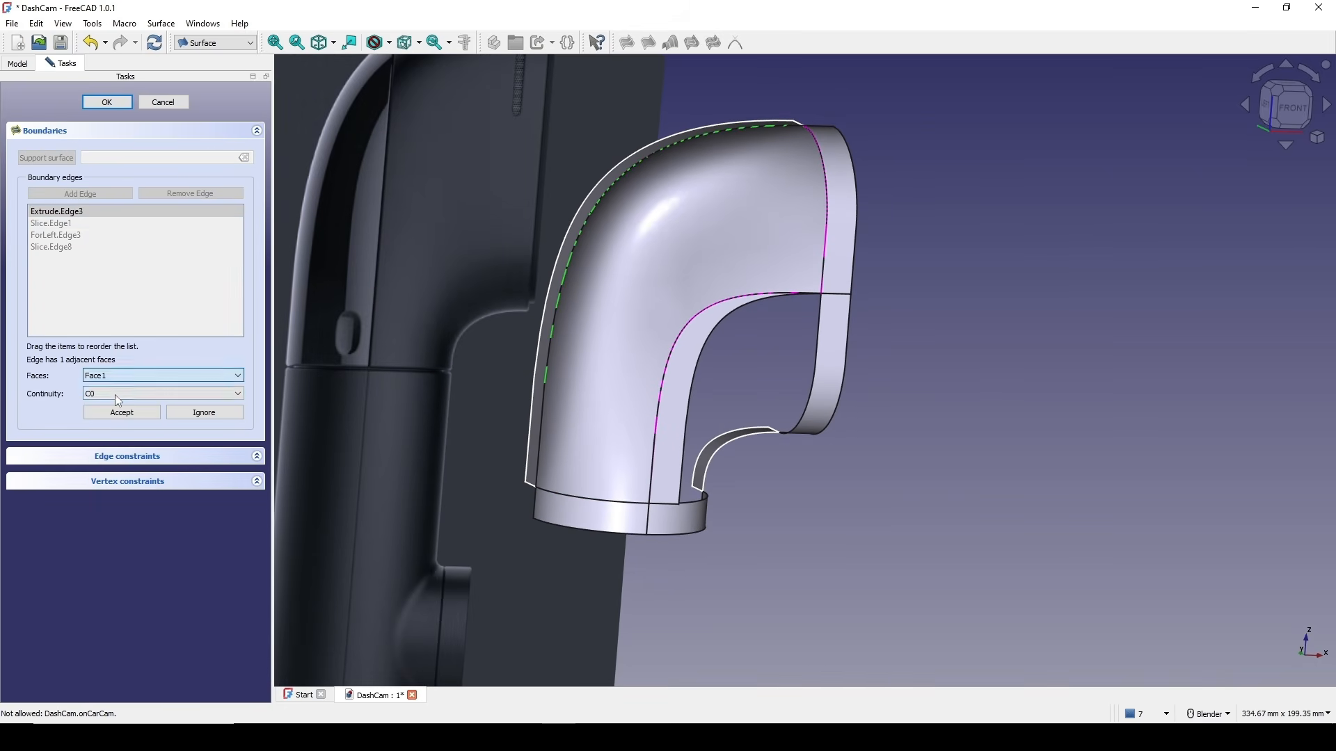
pyautogui.click(115, 395)
pyautogui.click(118, 410)
pyautogui.click(122, 413)
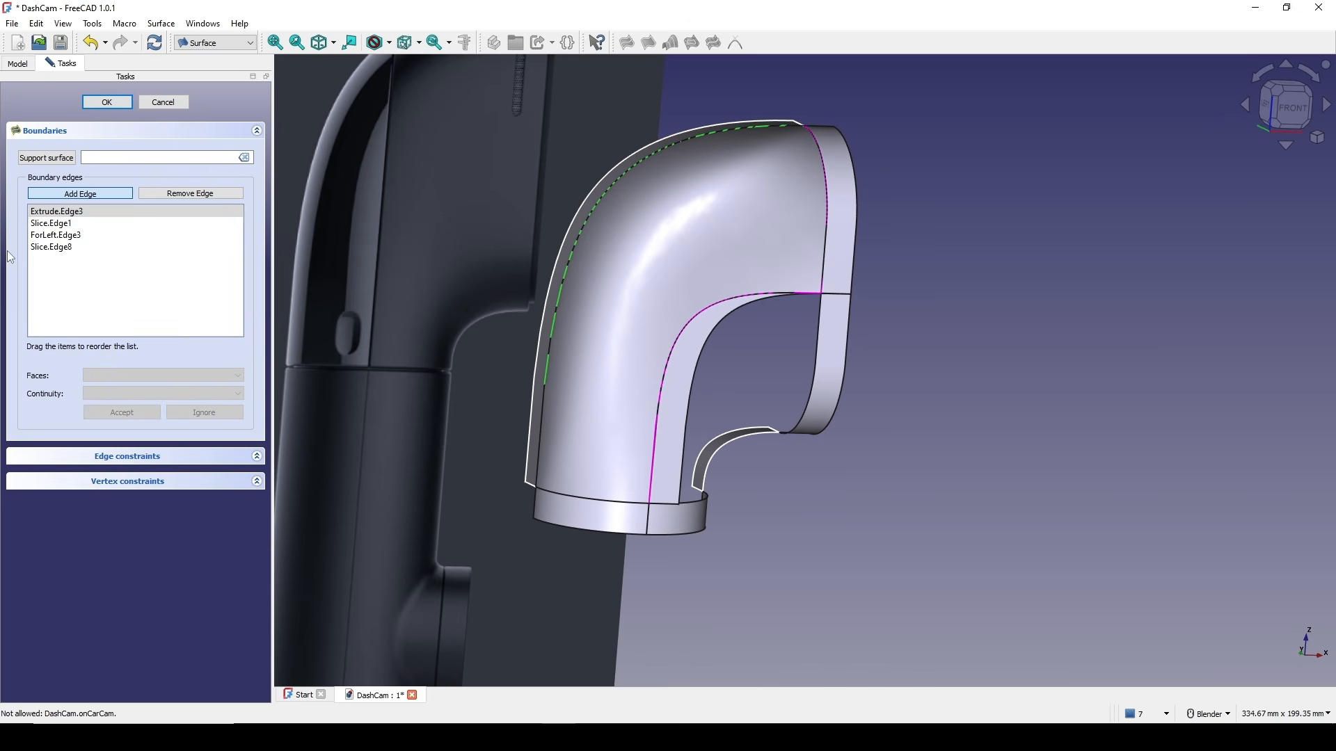
# - Constrain the lower band boundary Slice.Edge1 to adjacent Face1 with G1 continuity
pyautogui.click(77, 224)
pyautogui.click(122, 382)
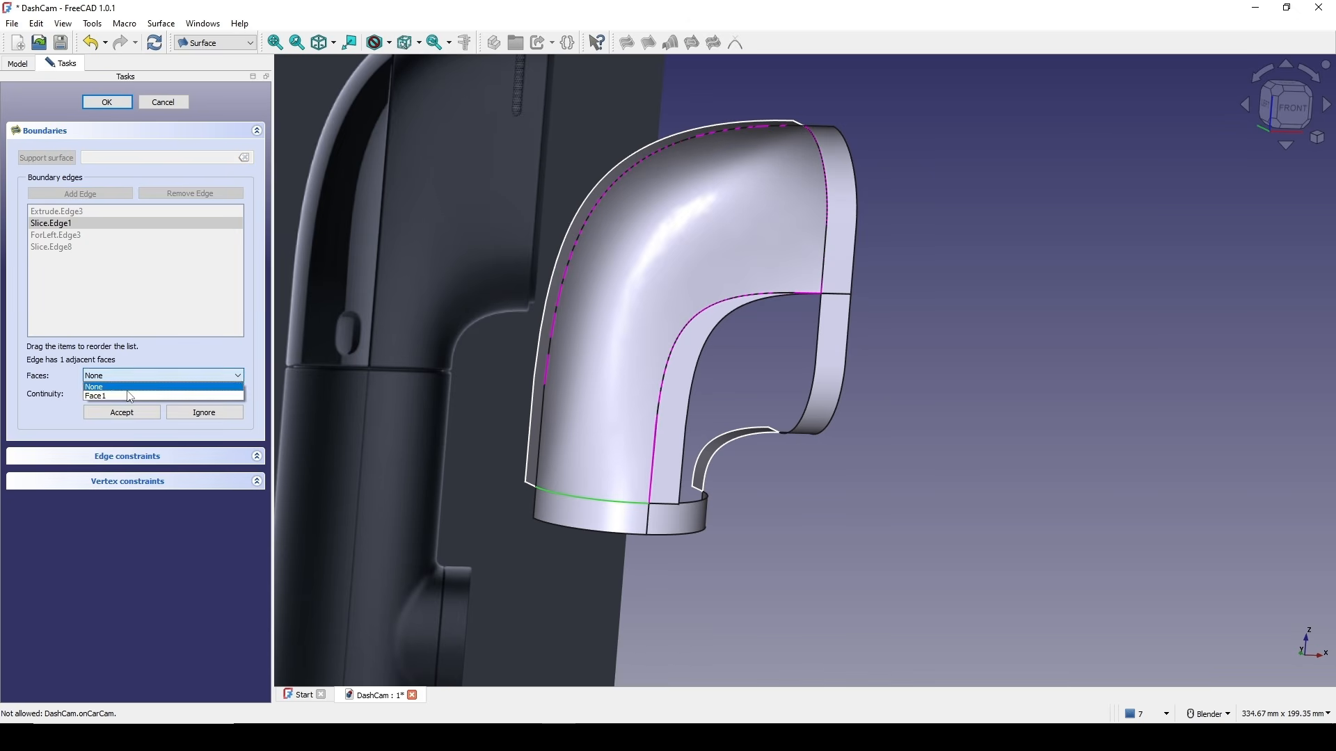
pyautogui.click(117, 394)
pyautogui.click(119, 394)
pyautogui.click(122, 416)
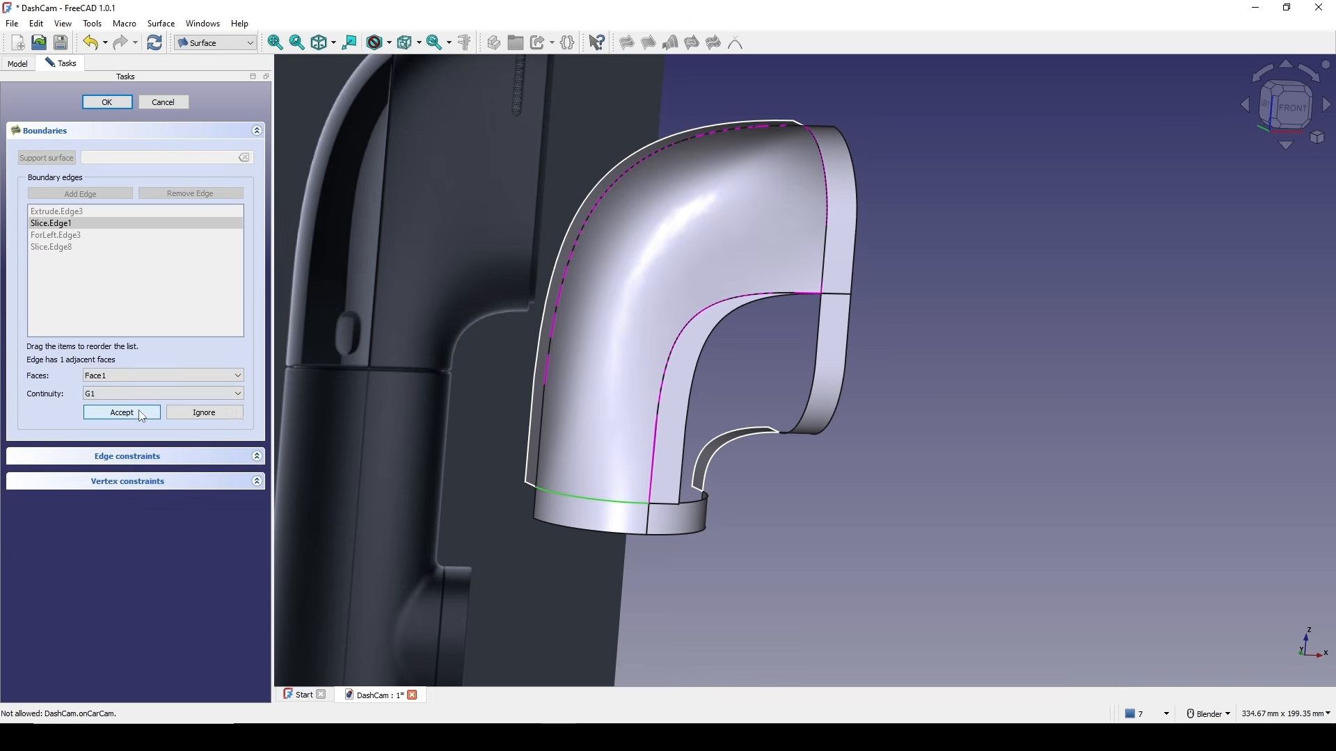
pyautogui.click(139, 411)
# - Constrain the blend curve boundary ForLeft.Edge3 to adjacent Face1 with G1 continuity
pyautogui.click(87, 236)
pyautogui.click(128, 376)
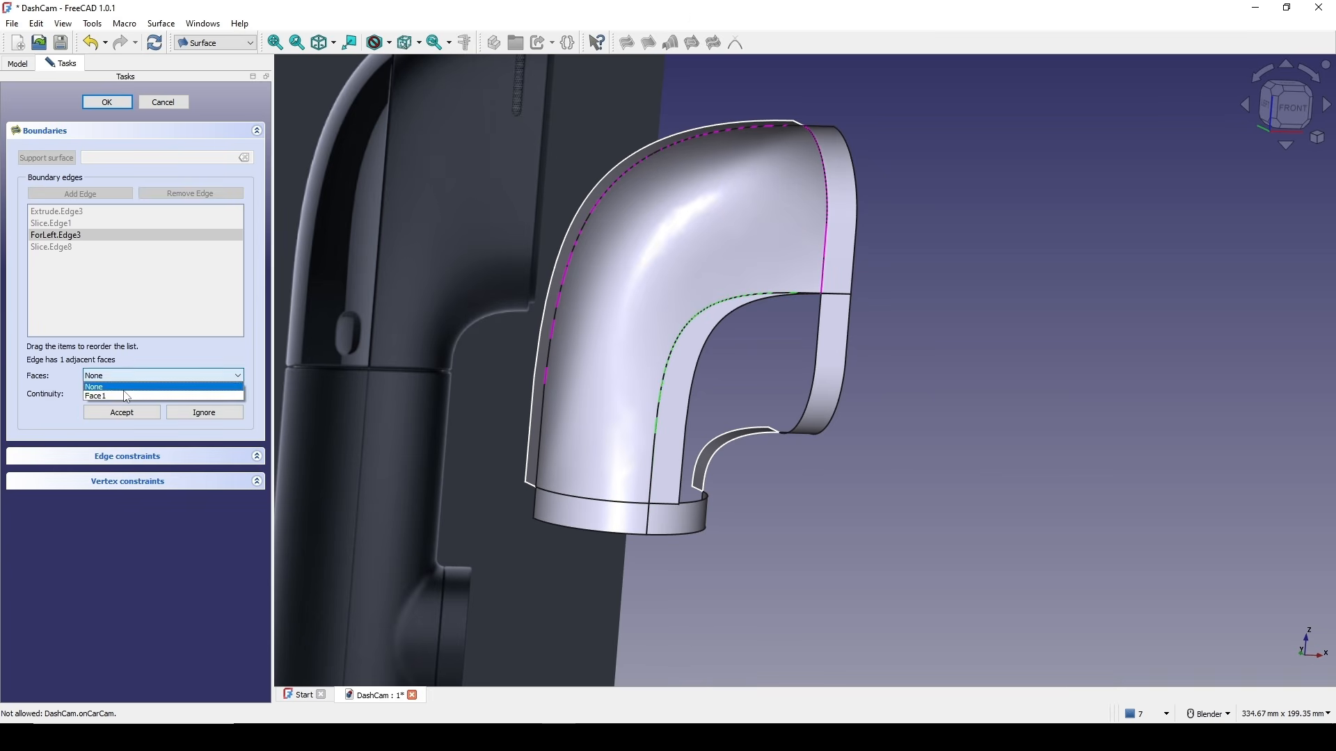
pyautogui.click(123, 392)
pyautogui.click(123, 394)
pyautogui.click(129, 415)
pyautogui.click(128, 415)
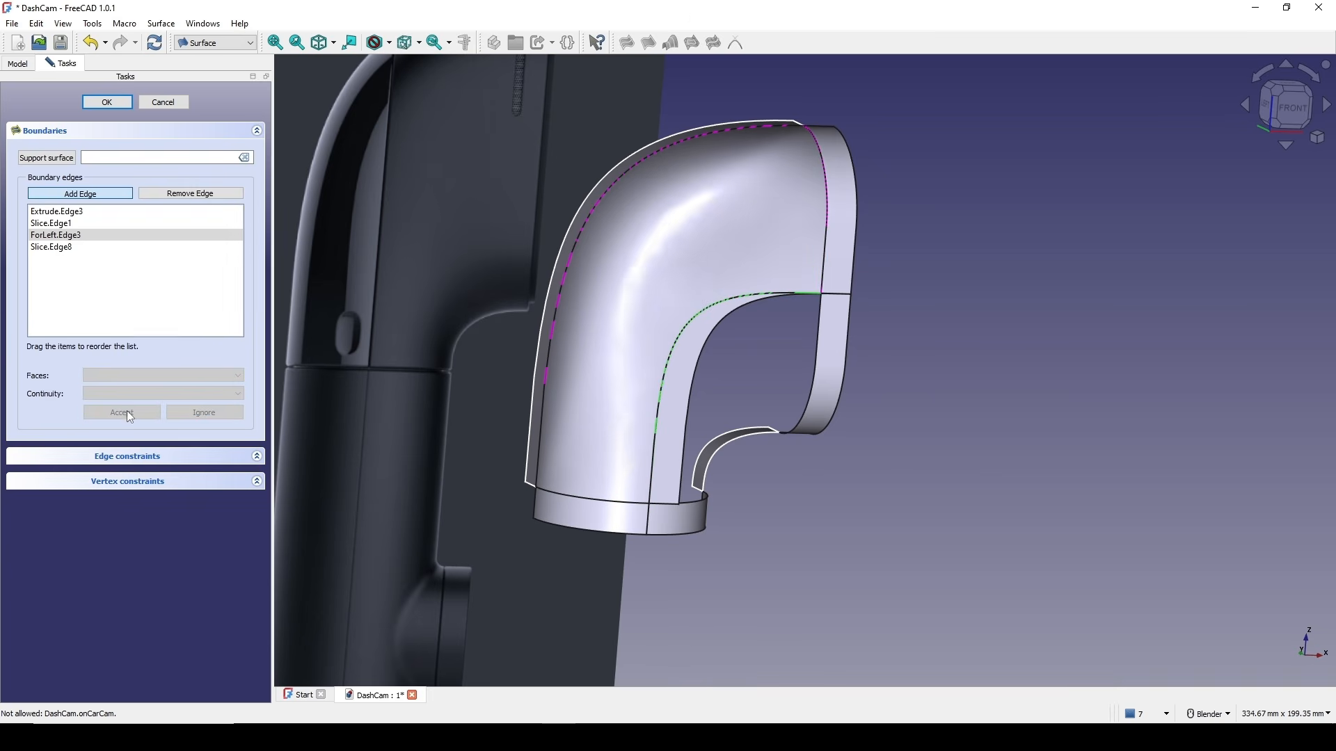
# - Constrain the upright band boundary Slice.Edge8 to adjacent Face3 with G1 continuity
pyautogui.click(89, 249)
pyautogui.click(132, 376)
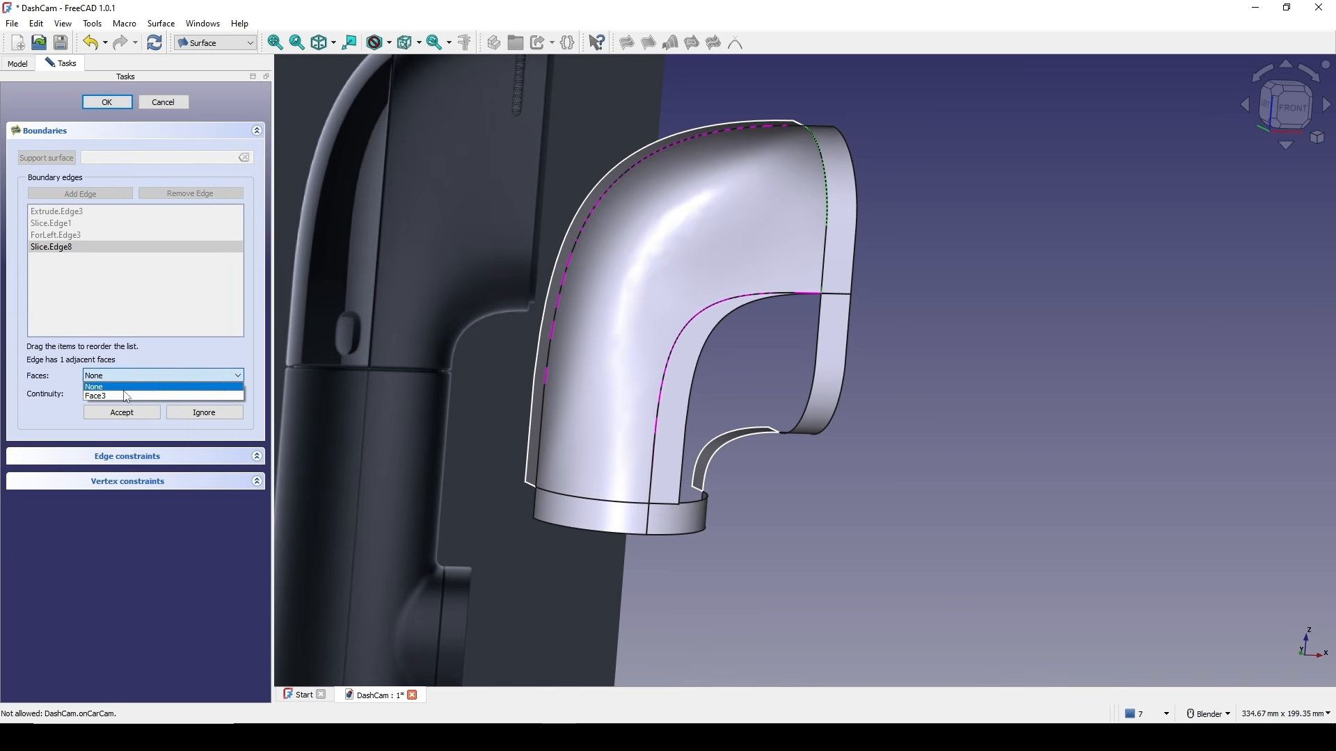
pyautogui.click(125, 396)
pyautogui.click(122, 394)
pyautogui.click(122, 412)
pyautogui.click(126, 414)
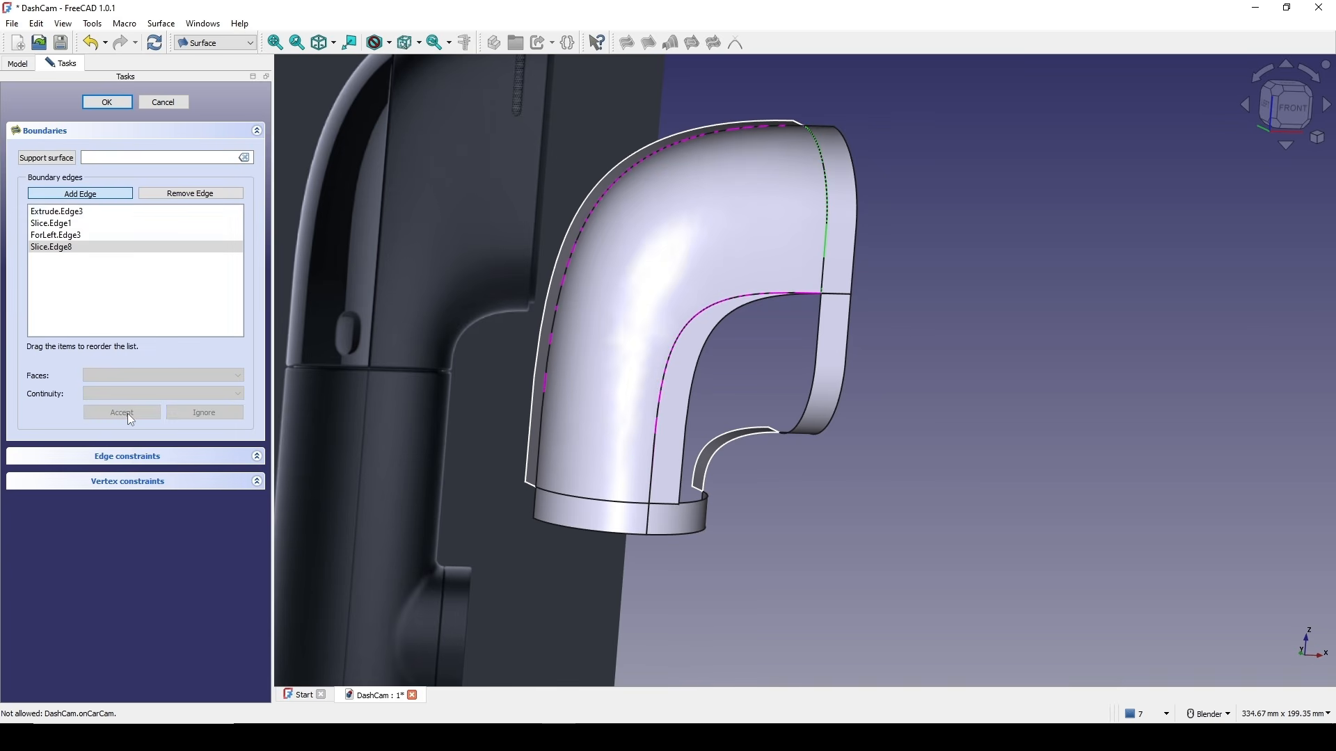
# - Finish the filled surface using its four G1-constrained boundary edges
pyautogui.click(99, 107)
pyautogui.scroll(-2, 626, 343)
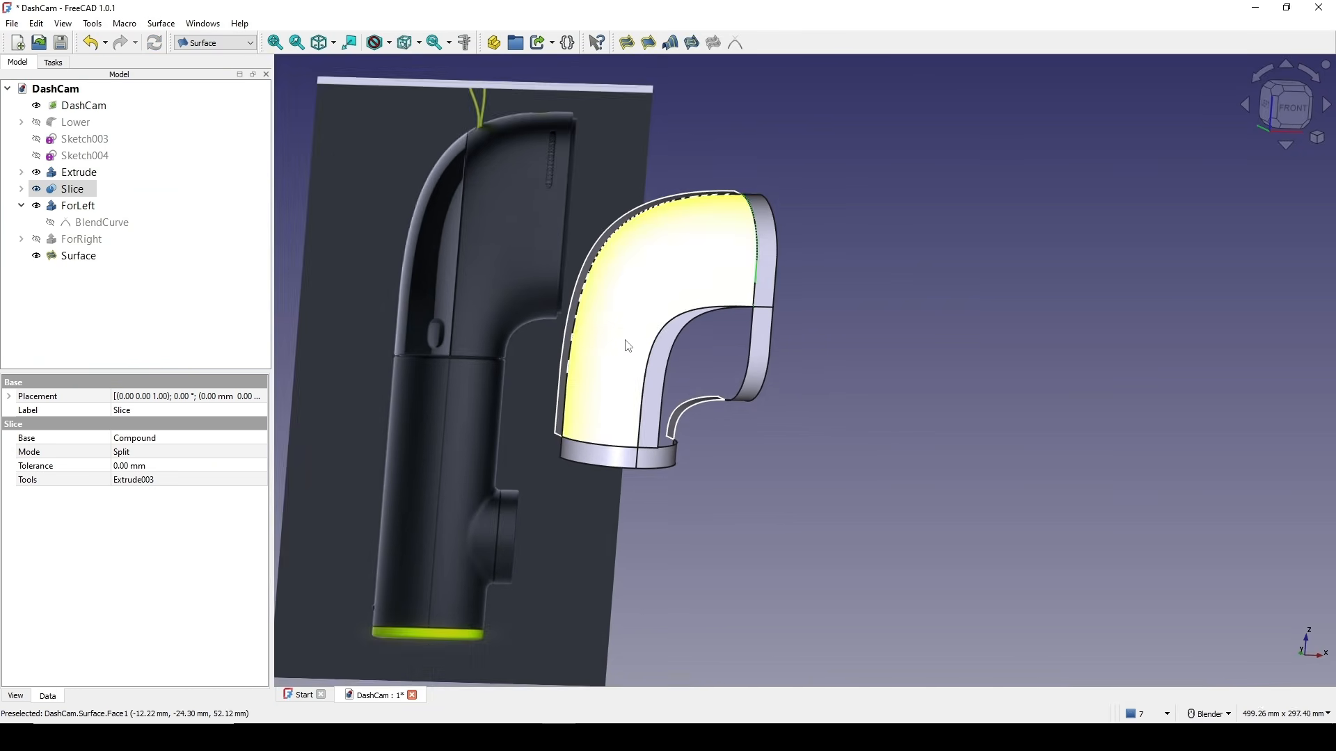
pyautogui.scroll(1, 667, 314)
pyautogui.moveTo(763, 399); pyautogui.dragTo(662, 370, button='middle')
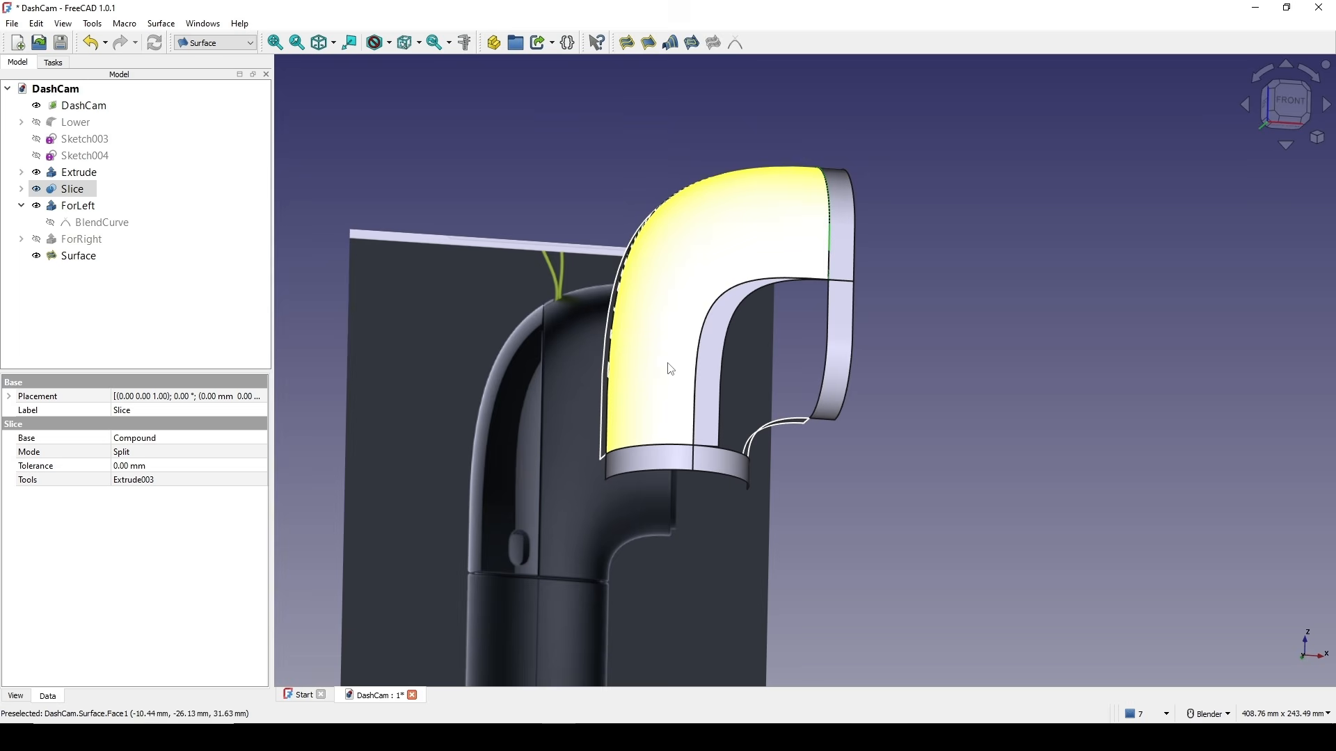
# - Hide the ForLeft extrusion and show the ForRight extrusion
pyautogui.click(73, 205)
pyautogui.press('space')
pyautogui.click(82, 240)
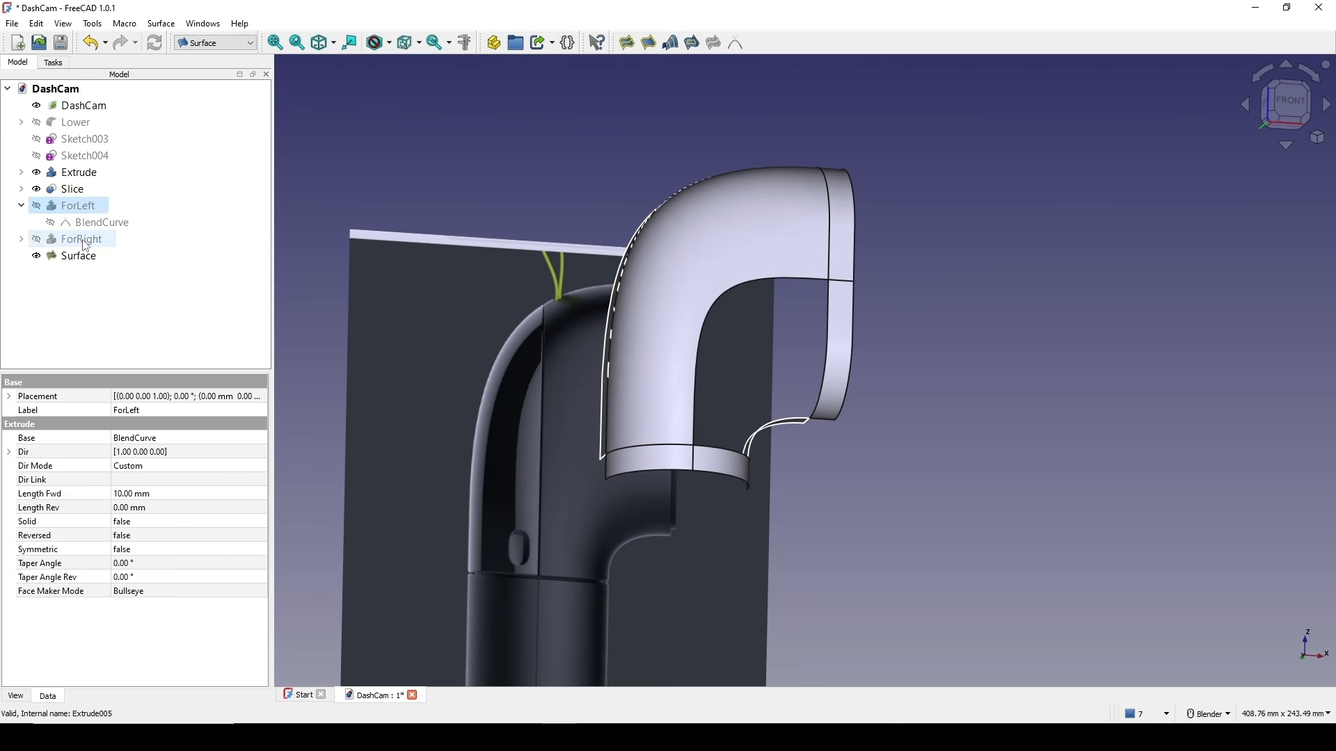
pyautogui.press('space')
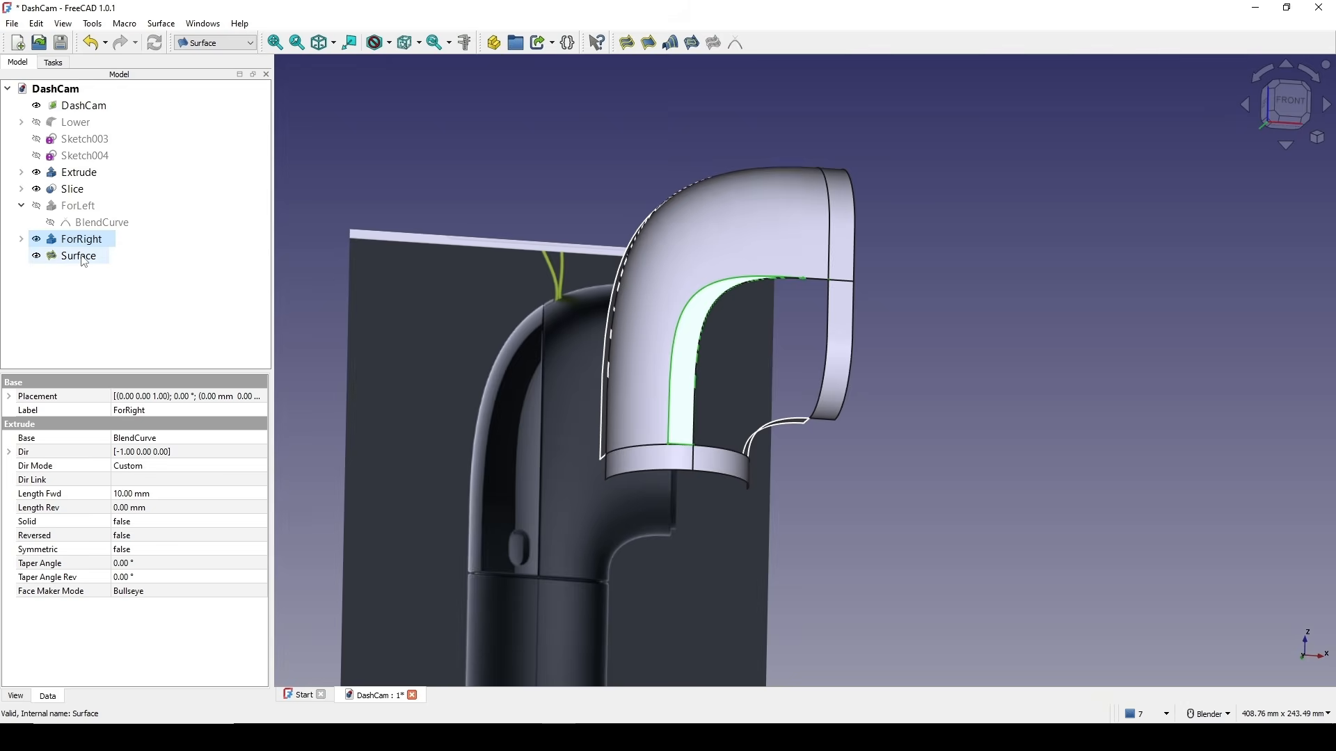
# - Rename the filled surface LeftSurf and hide it
pyautogui.click(82, 256)
pyautogui.rightClick(82, 257)
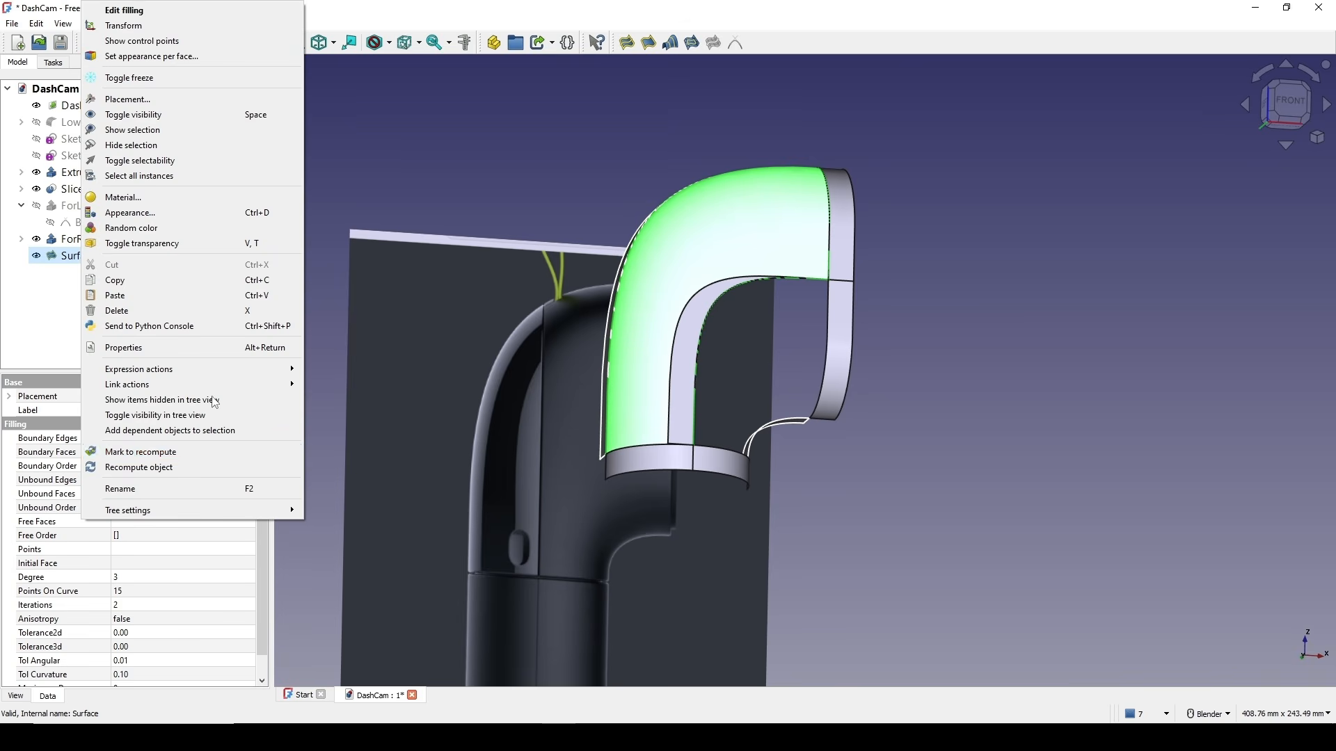
pyautogui.click(174, 490)
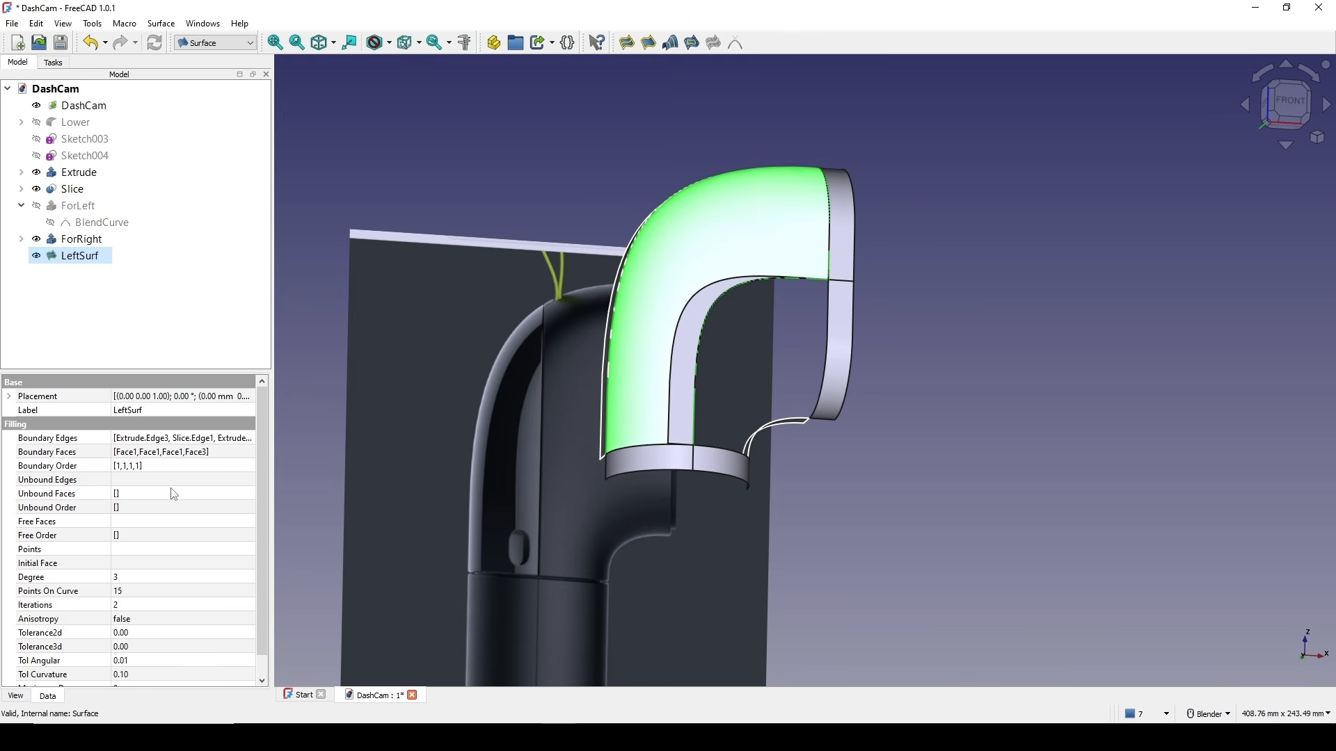
pyautogui.scroll(-1, 711, 362)
pyautogui.moveTo(713, 358); pyautogui.dragTo(654, 307, button='middle')
pyautogui.click(83, 258)
pyautogui.press('space')
pyautogui.moveTo(654, 307); pyautogui.dragTo(666, 240, button='middle')
pyautogui.scroll(3, 624, 299)
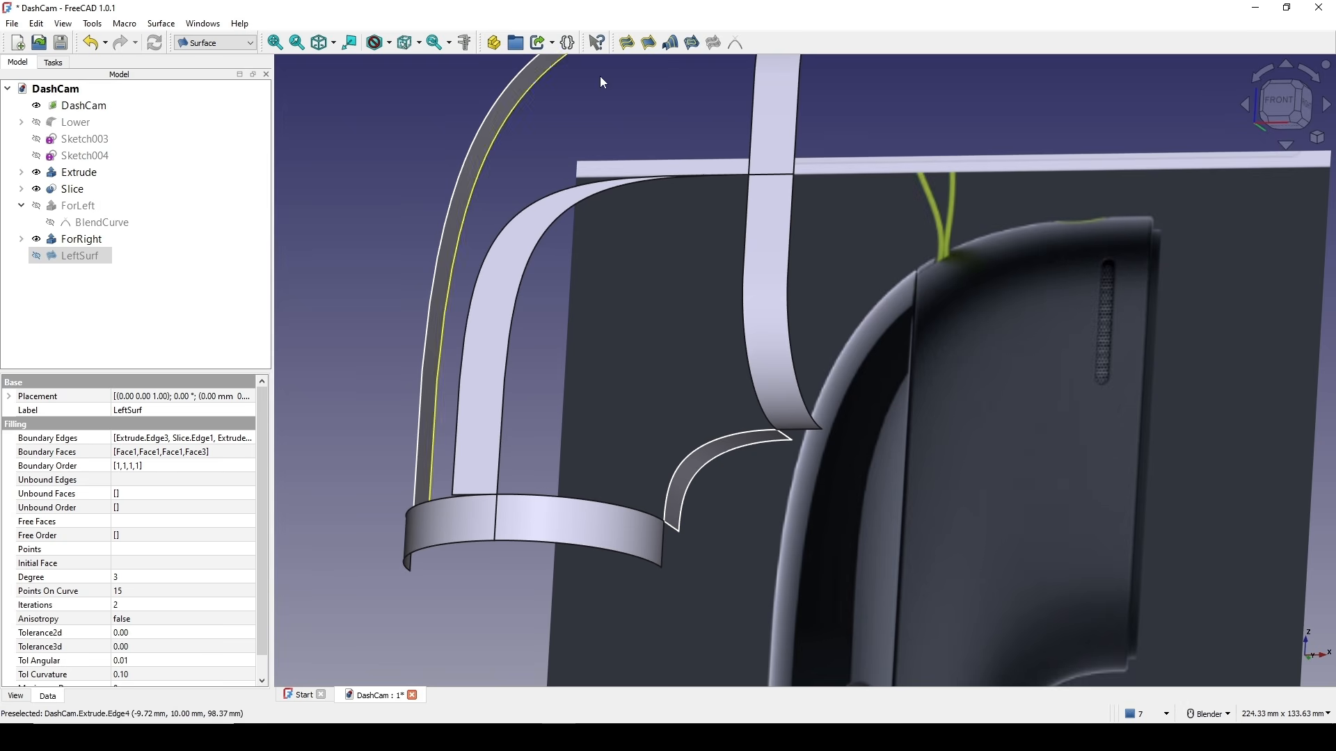
# - Start a filling surface bounded by ForRight.Edge3, Slice.Edge5, Extrude.Edge7 and Slice.Edge12
pyautogui.click(626, 43)
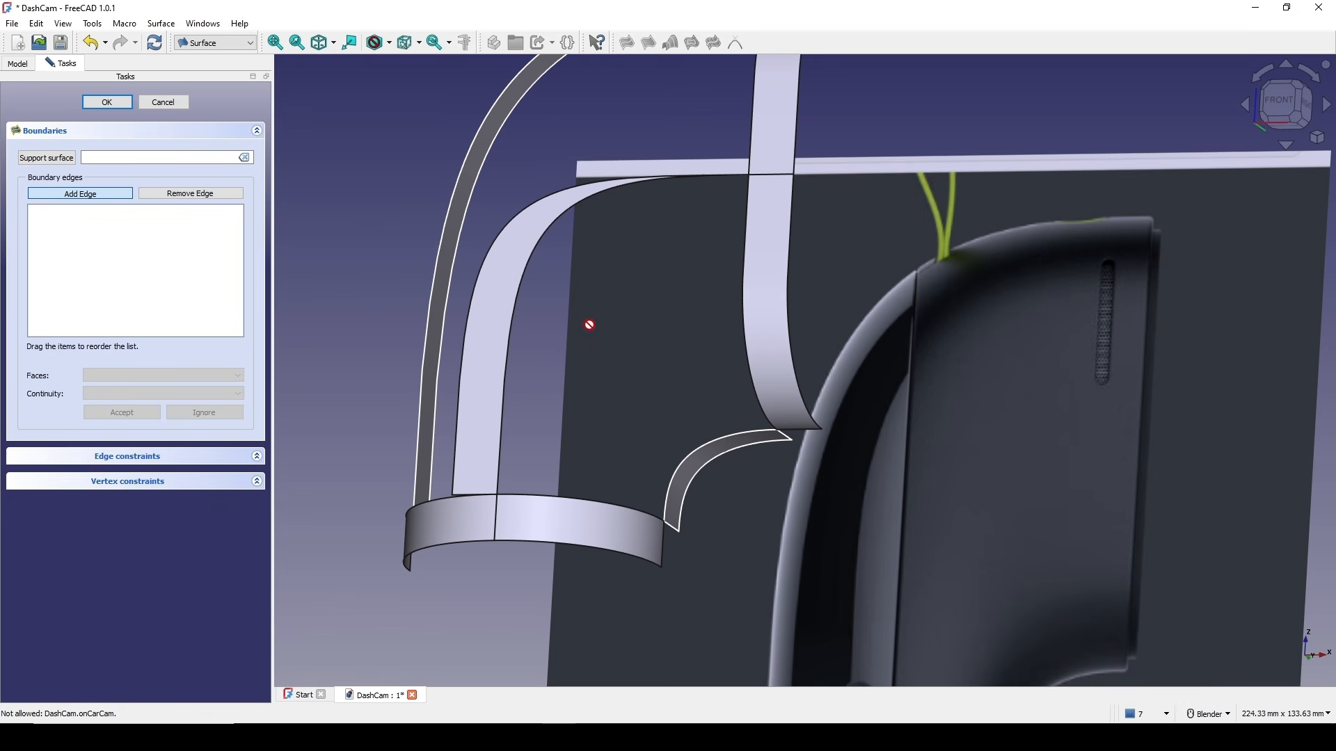
pyautogui.click(522, 302)
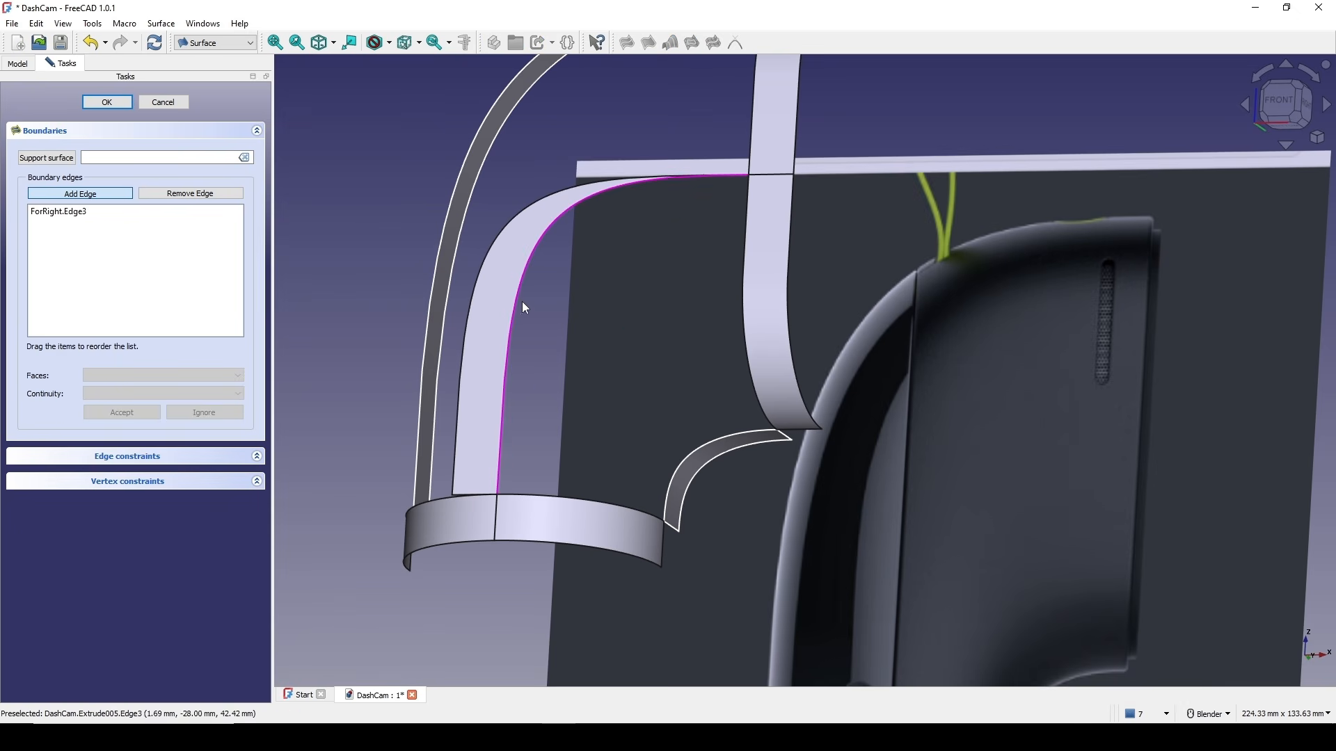
pyautogui.click(543, 492)
pyautogui.click(717, 450)
pyautogui.click(740, 374)
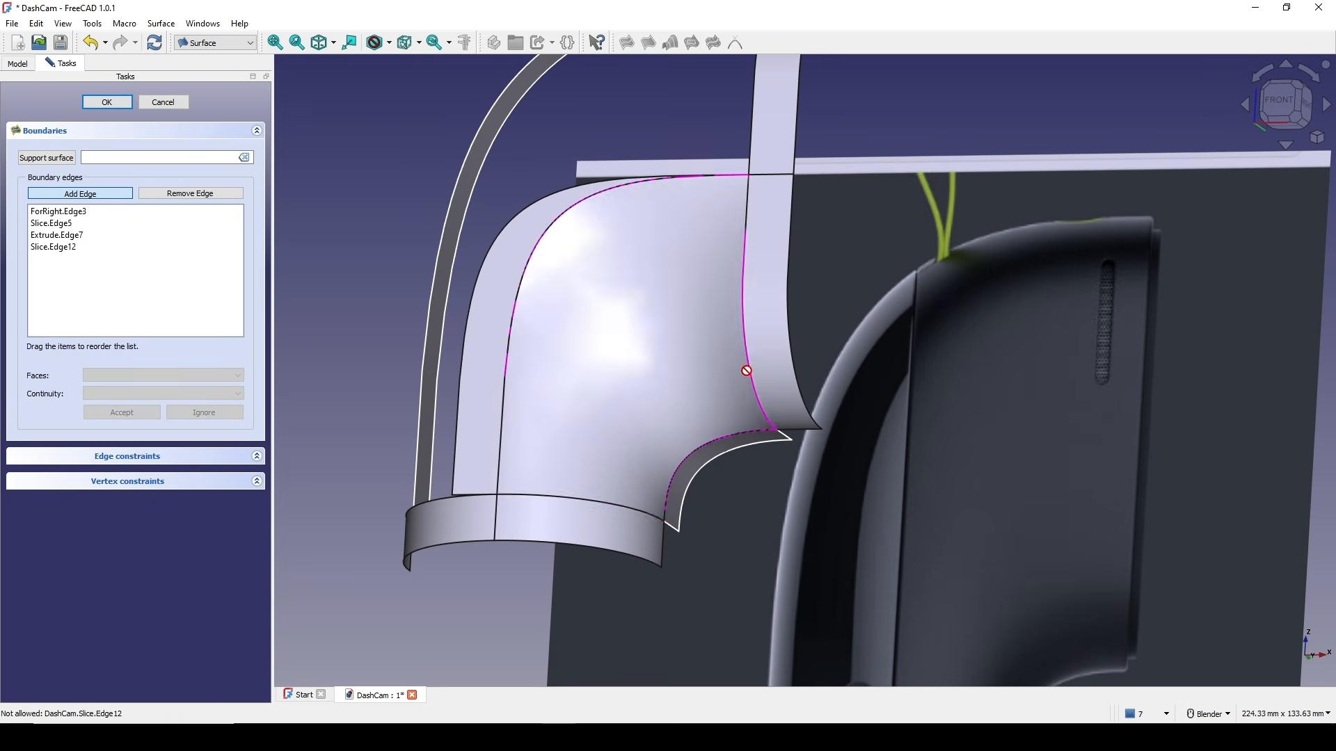
pyautogui.scroll(-2, 741, 361)
pyautogui.moveTo(741, 352); pyautogui.dragTo(791, 344, button='middle')
# - Constrain the blend curve boundary ForRight.Edge3 to adjacent Face1 with G1 continuity
pyautogui.doubleClick(91, 212)
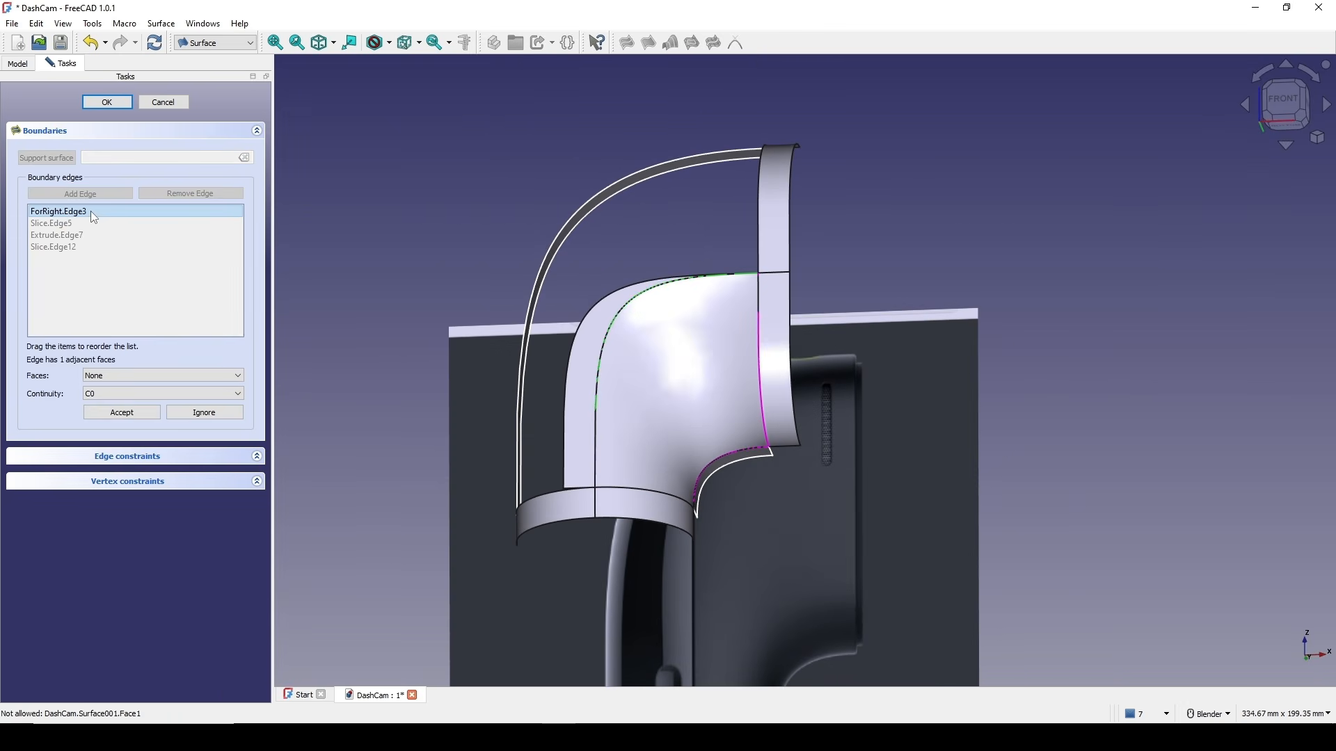
pyautogui.click(151, 395)
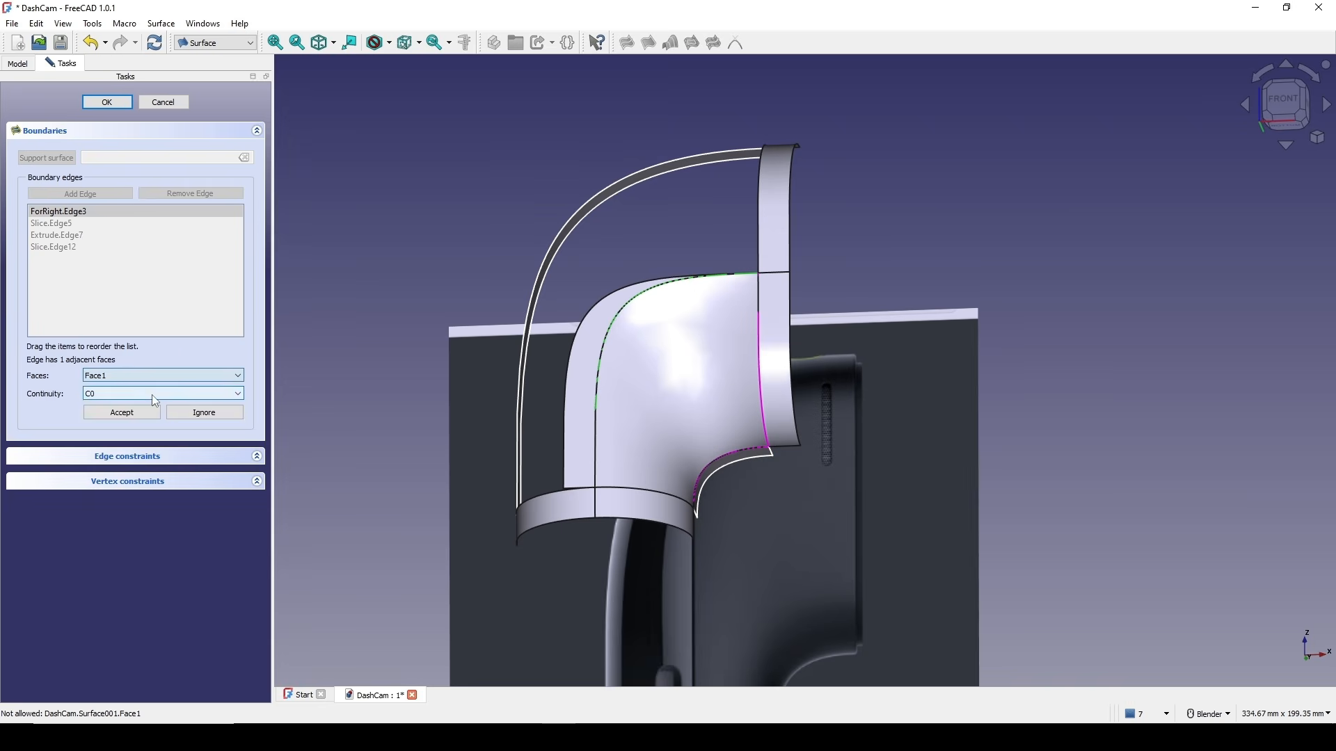
pyautogui.click(152, 395)
pyautogui.click(139, 418)
pyautogui.click(139, 413)
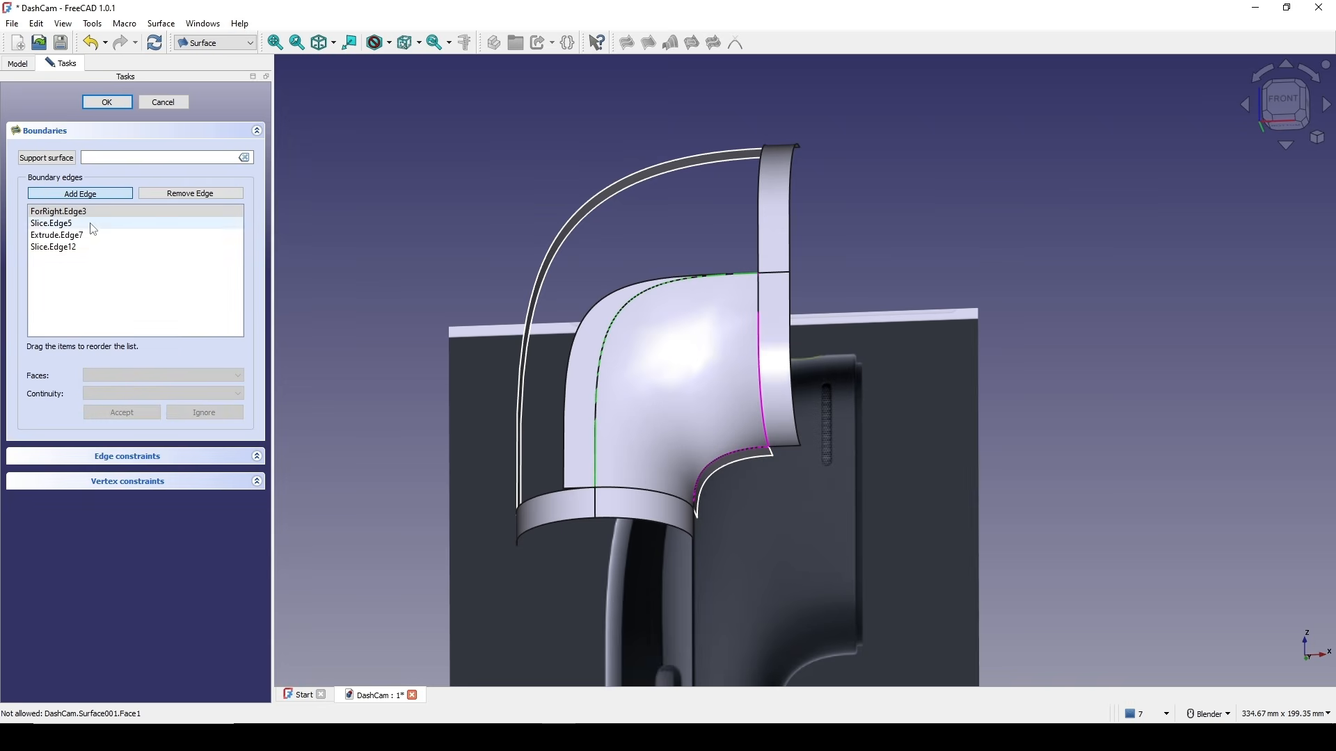
# - Constrain the lower band boundary Slice.Edge5 to adjacent Face2 with G1 continuity
pyautogui.doubleClick(89, 223)
pyautogui.click(140, 377)
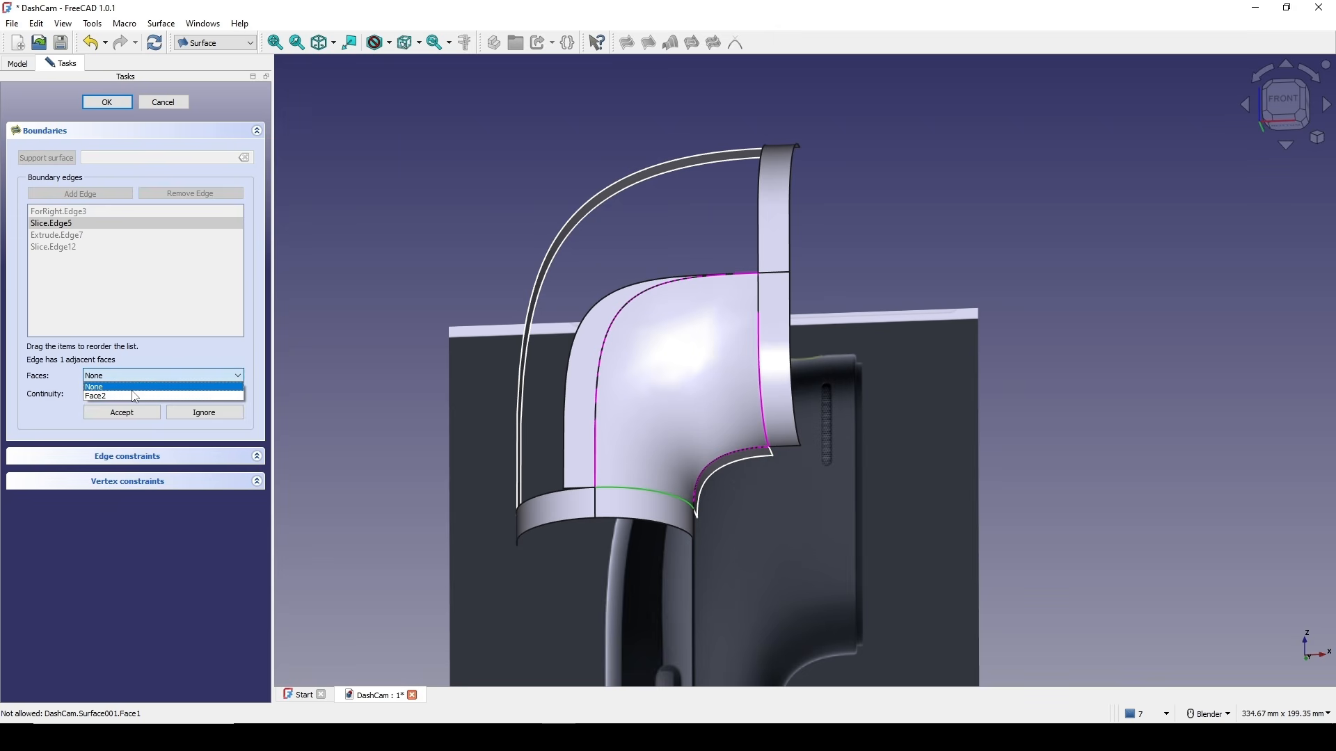
pyautogui.click(135, 396)
pyautogui.click(128, 395)
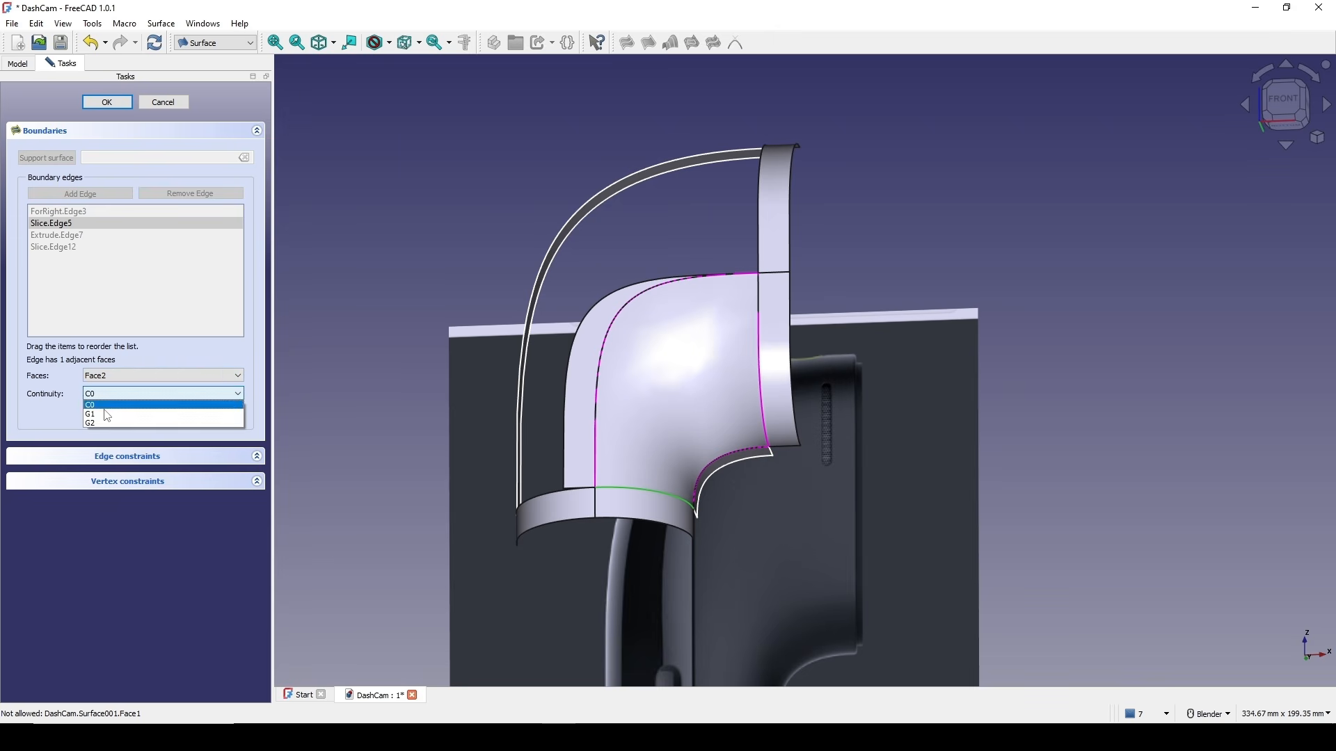
pyautogui.click(108, 416)
pyautogui.click(122, 413)
# - Constrain the inner bend boundary Extrude.Edge7 to adjacent Face2 with G1 continuity
pyautogui.doubleClick(62, 235)
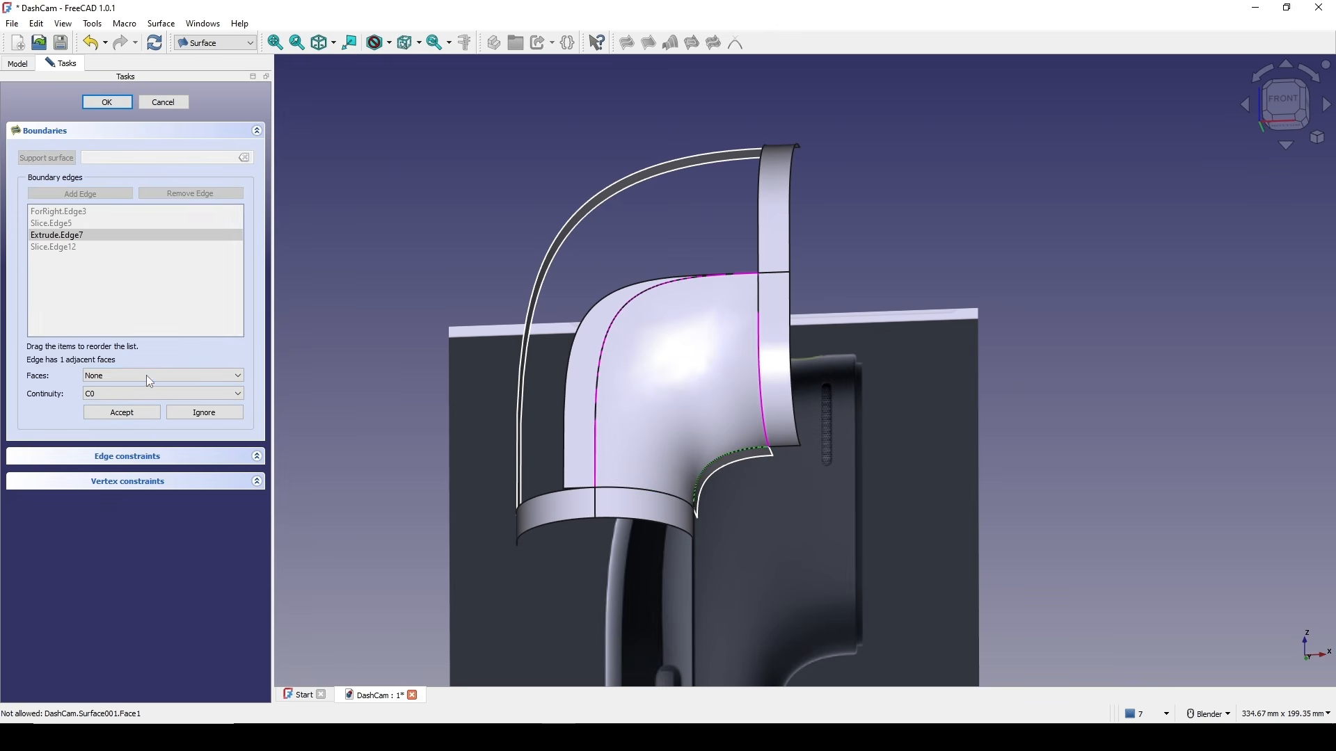
pyautogui.click(150, 379)
pyautogui.click(135, 394)
pyautogui.click(132, 394)
pyautogui.click(129, 417)
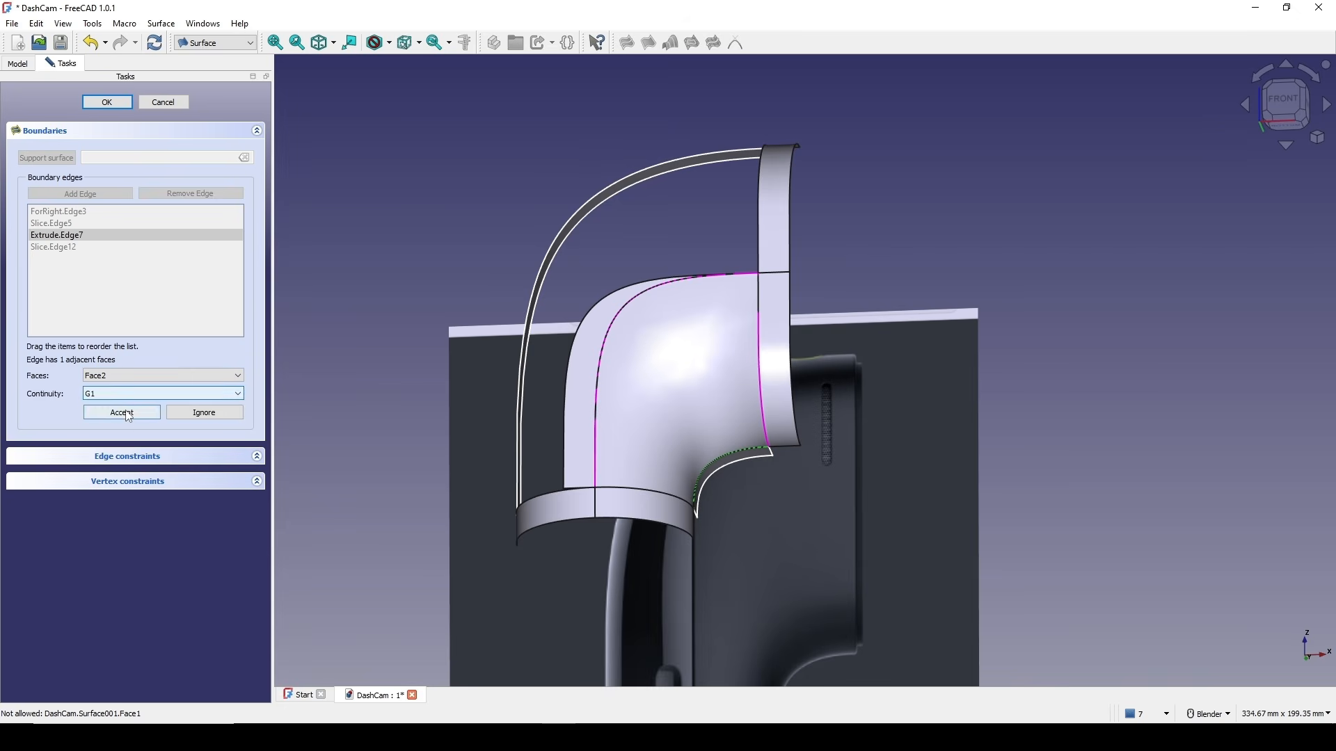
pyautogui.click(129, 417)
# - Constrain the upright band boundary Slice.Edge12 to adjacent Face4 with G1 continuity and finish the filled surface
pyautogui.doubleClick(122, 248)
pyautogui.click(124, 377)
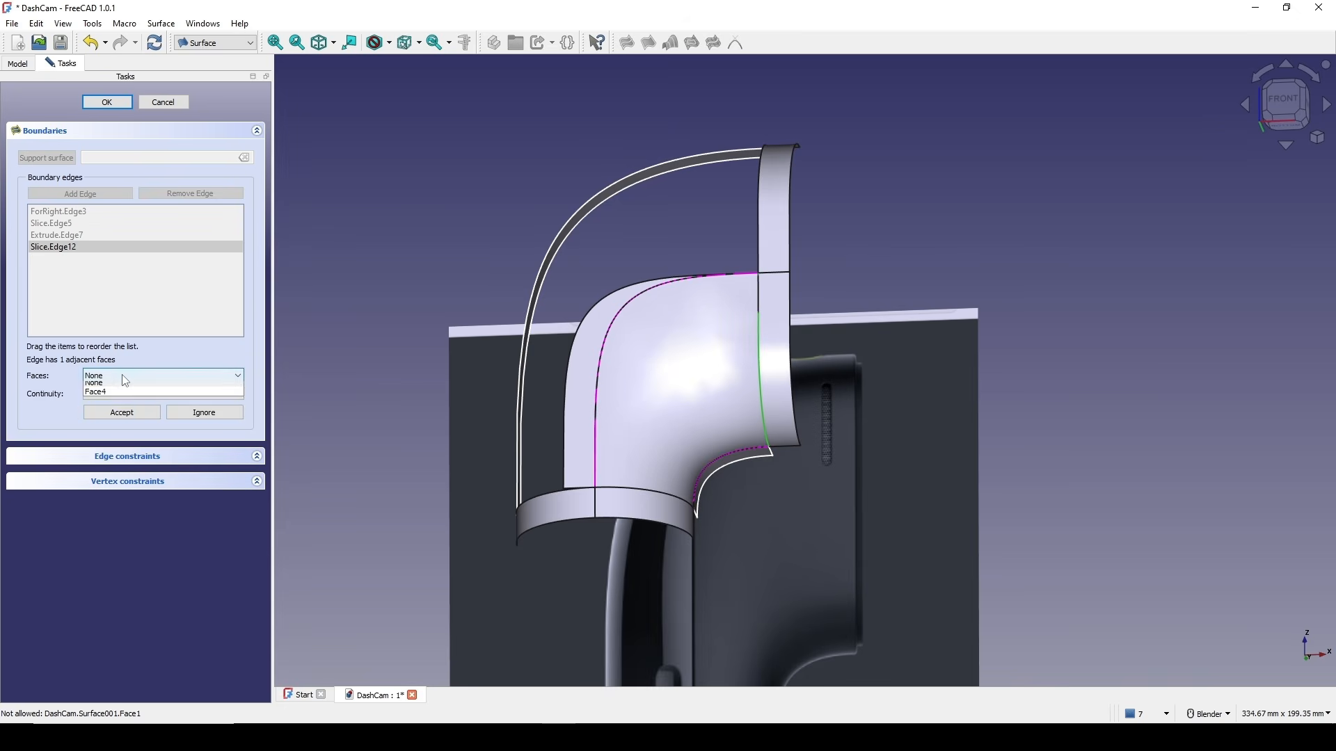
pyautogui.click(115, 392)
pyautogui.click(132, 394)
pyautogui.click(135, 411)
pyautogui.click(135, 412)
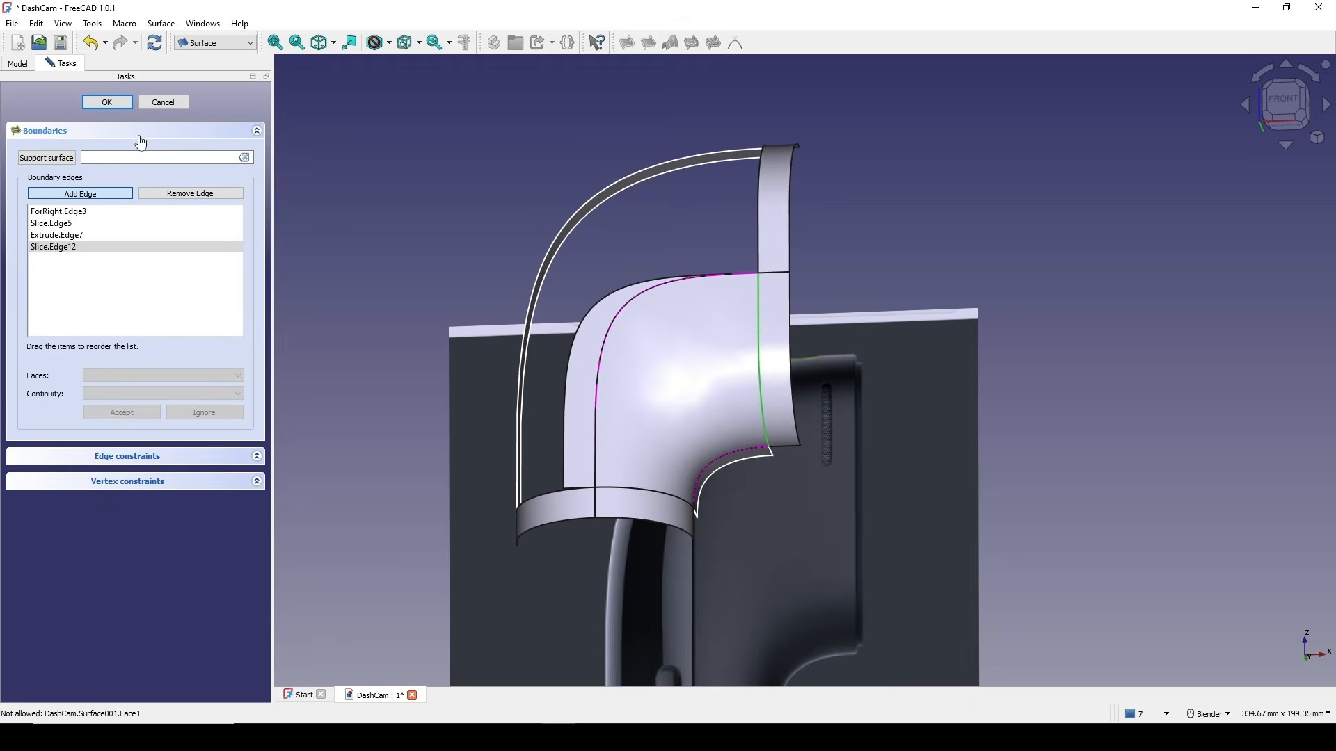
pyautogui.click(119, 106)
pyautogui.scroll(-2, 643, 122)
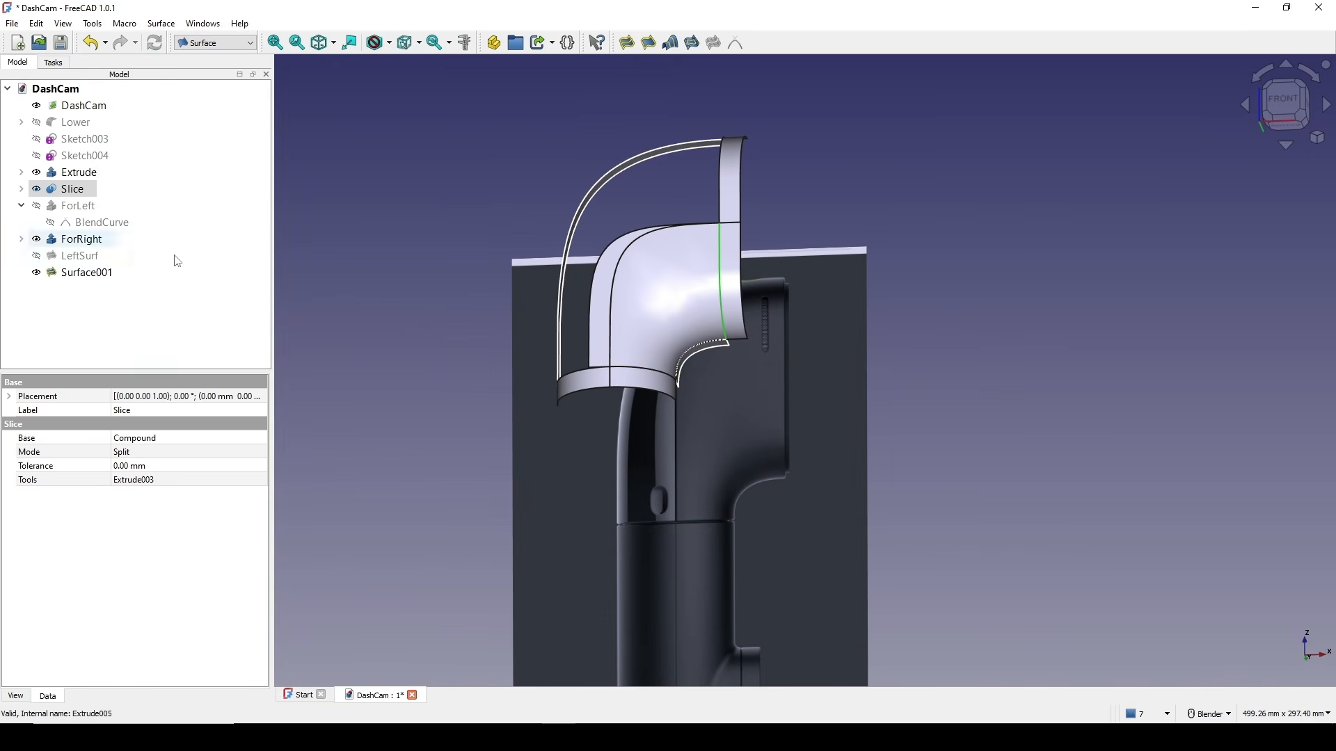
# - Hide the ForRight extrusion and show LeftSurf beside the new filled surface
pyautogui.click(600, 317)
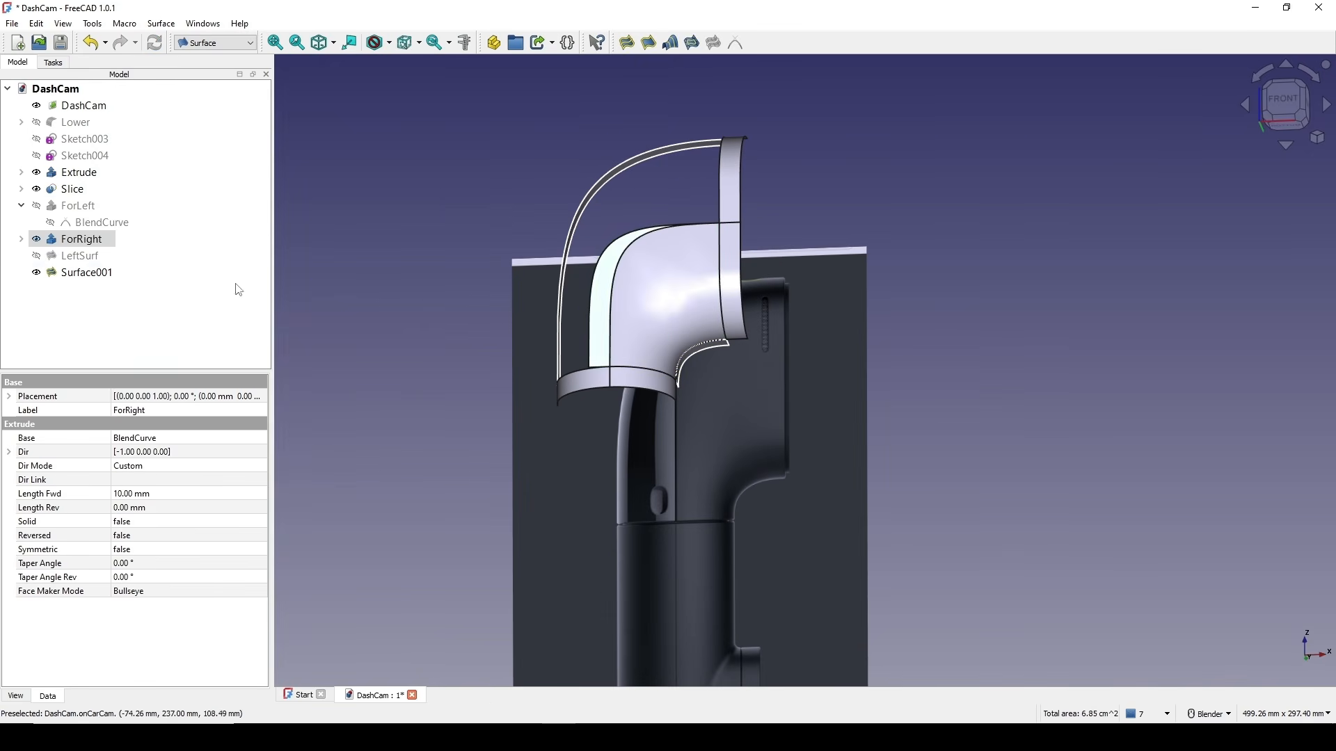
pyautogui.press('space')
pyautogui.scroll(-2, 767, 319)
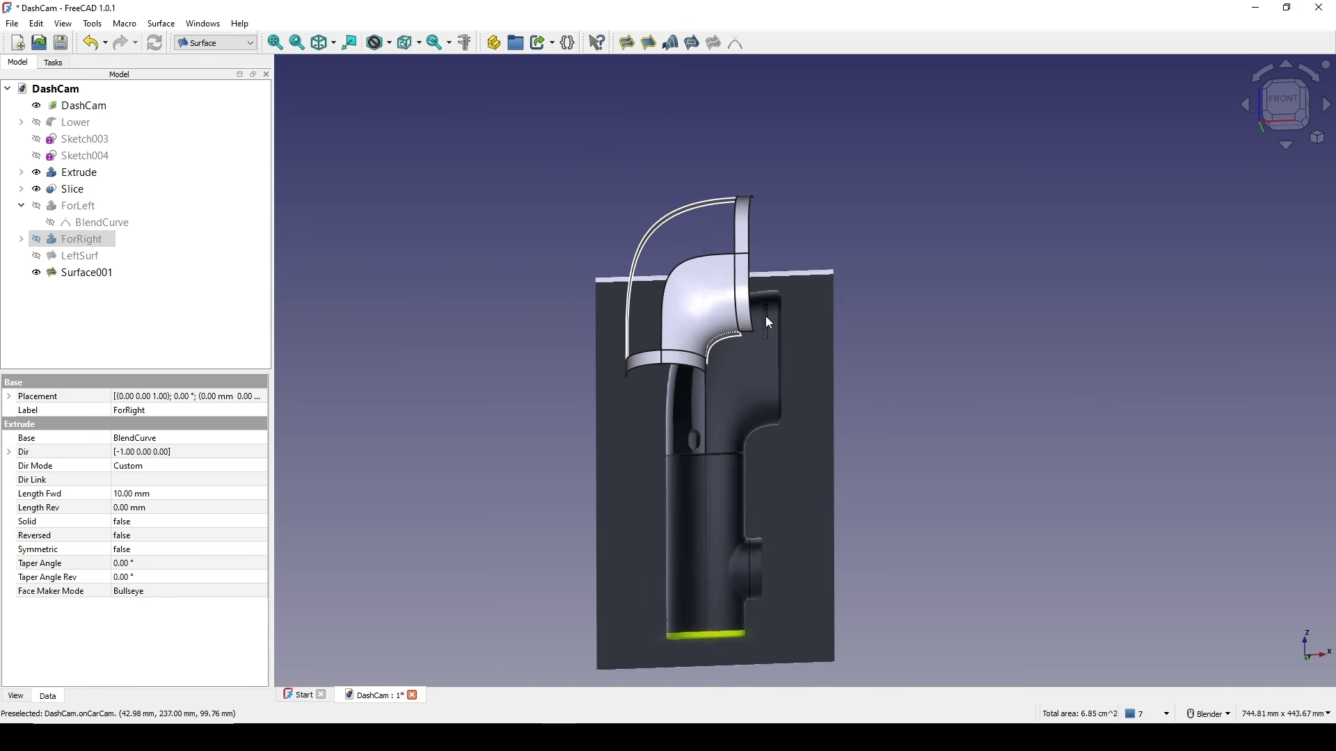
pyautogui.scroll(1, 768, 322)
pyautogui.click(96, 263)
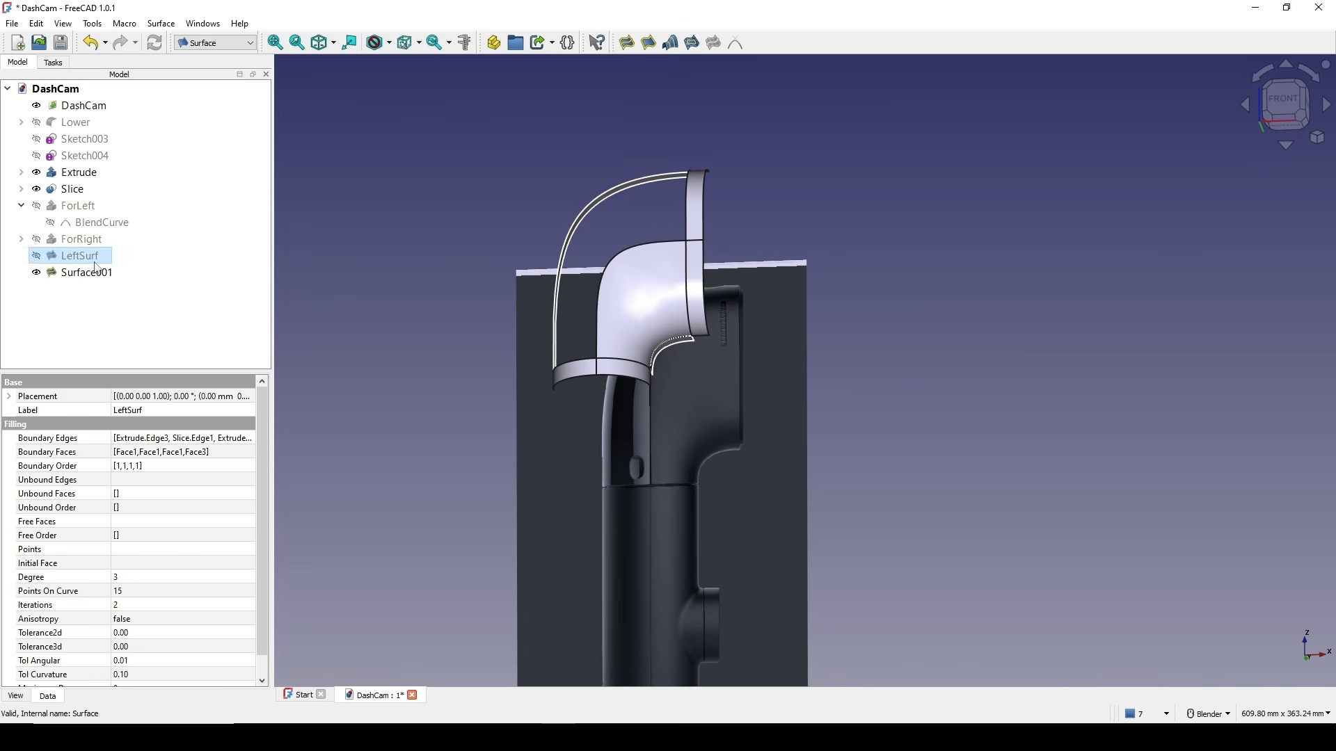
pyautogui.press('space')
pyautogui.moveTo(720, 345); pyautogui.dragTo(785, 354, button='middle')
pyautogui.scroll(2, 710, 321)
pyautogui.moveTo(671, 325)
pyautogui.mouseDown(button='middle')
pyautogui.moveTo(736, 337)
pyautogui.moveTo(658, 327)
pyautogui.mouseUp(button='middle')
pyautogui.click(982, 283)
pyautogui.keyDown('shift'); pyautogui.moveTo(886, 317); pyautogui.dragTo(839, 297, button='middle'); pyautogui.keyUp('shift')
# - Hide the Extrude and Slice helper geometry, leaving only the two filled surfaces of the housing displayed
pyautogui.click(80, 174)
pyautogui.moveTo(654, 348); pyautogui.dragTo(818, 294, button='middle')
pyautogui.press('space')
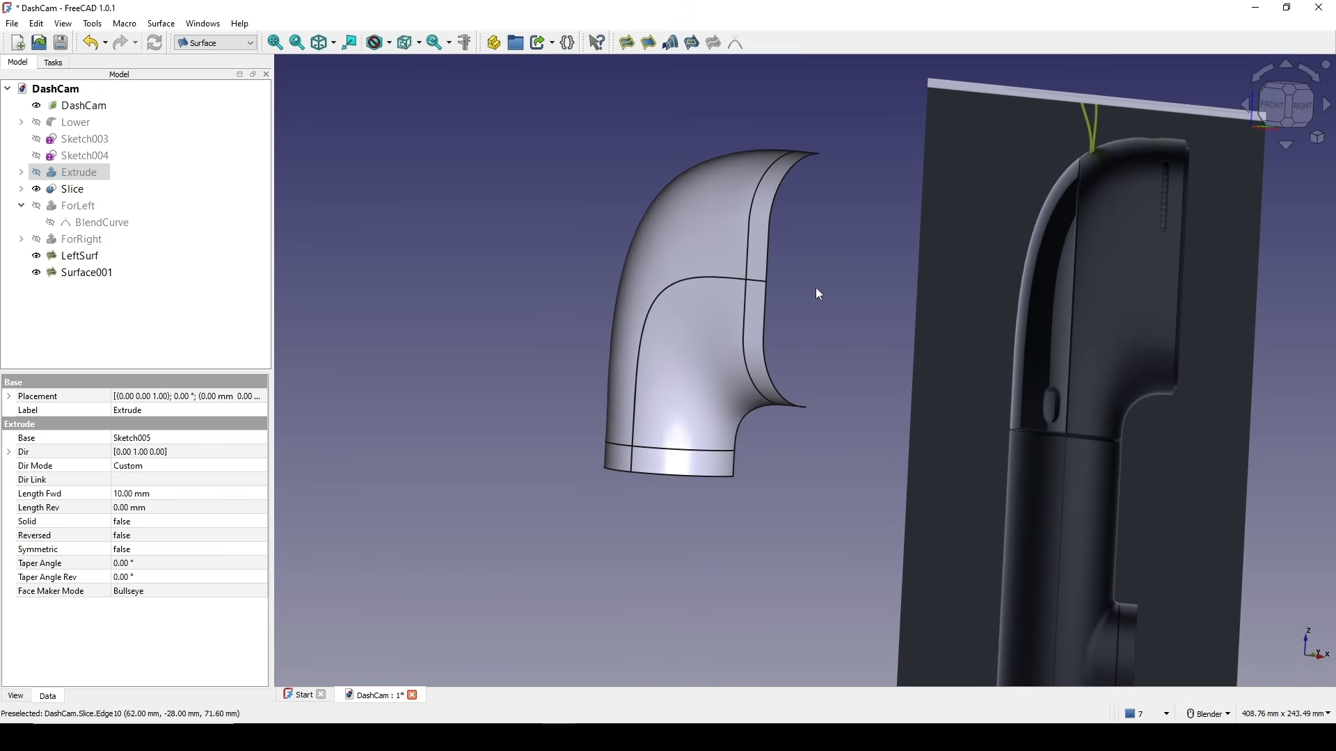
pyautogui.click(68, 188)
pyautogui.press('space')
pyautogui.scroll(-2, 717, 320)
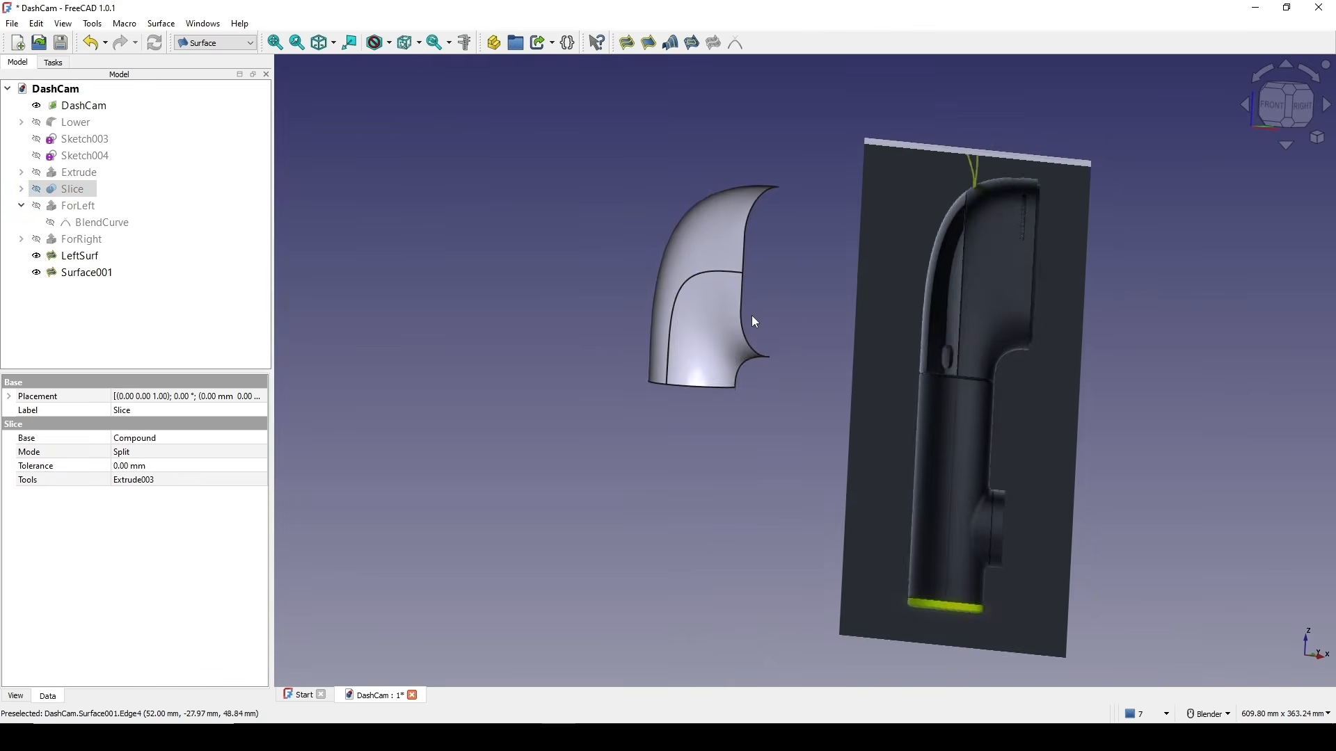
pyautogui.scroll(3, 724, 344)
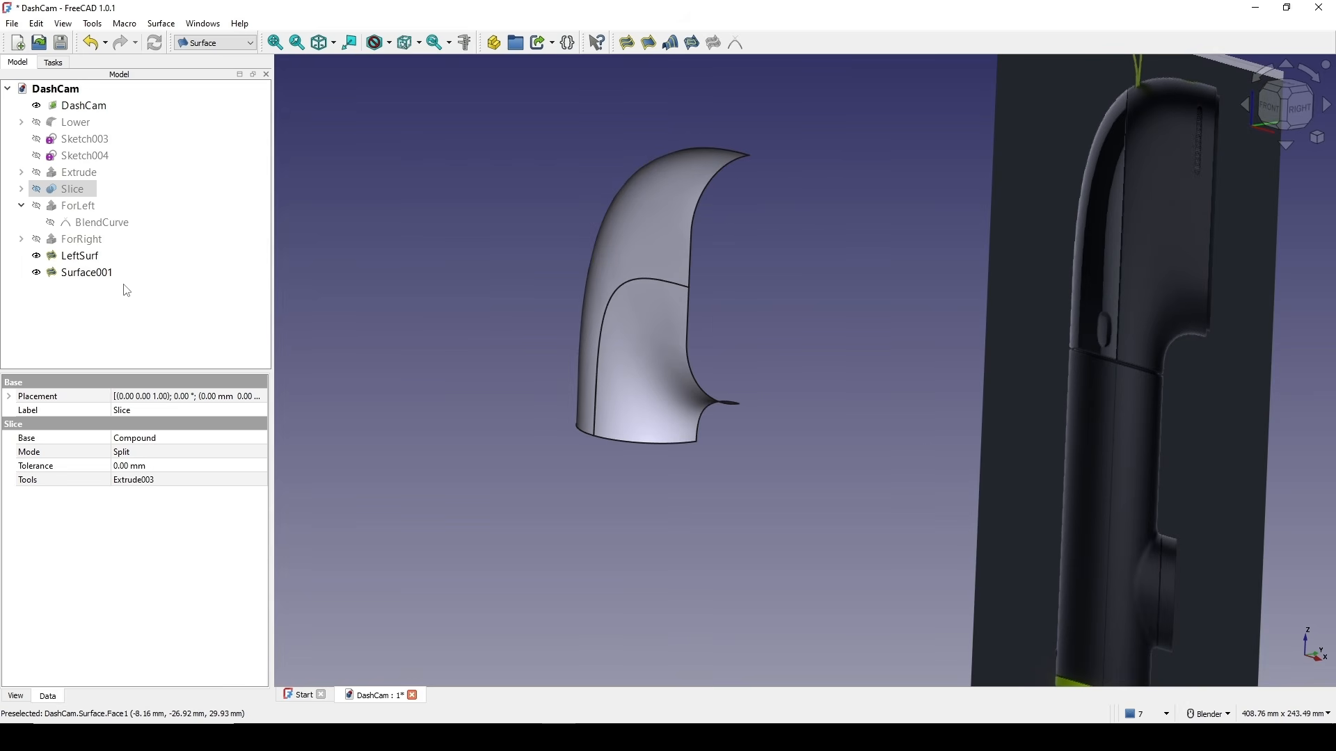
# - Mirror LeftSurf and Surface001 across the XZ plane with the Part workbench's Mirror command
pyautogui.click(77, 256)
pyautogui.keyDown('ctrl'); pyautogui.click(81, 272); pyautogui.keyUp('ctrl')
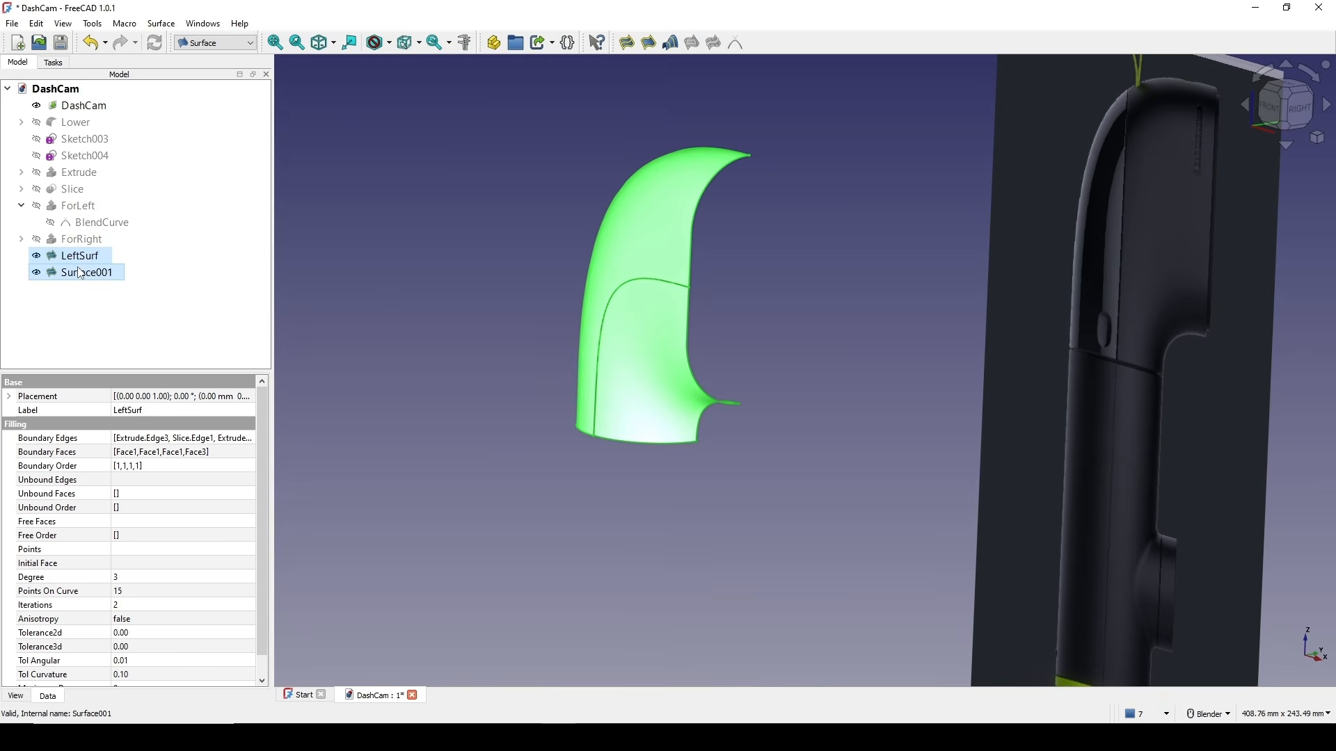
pyautogui.click(216, 42)
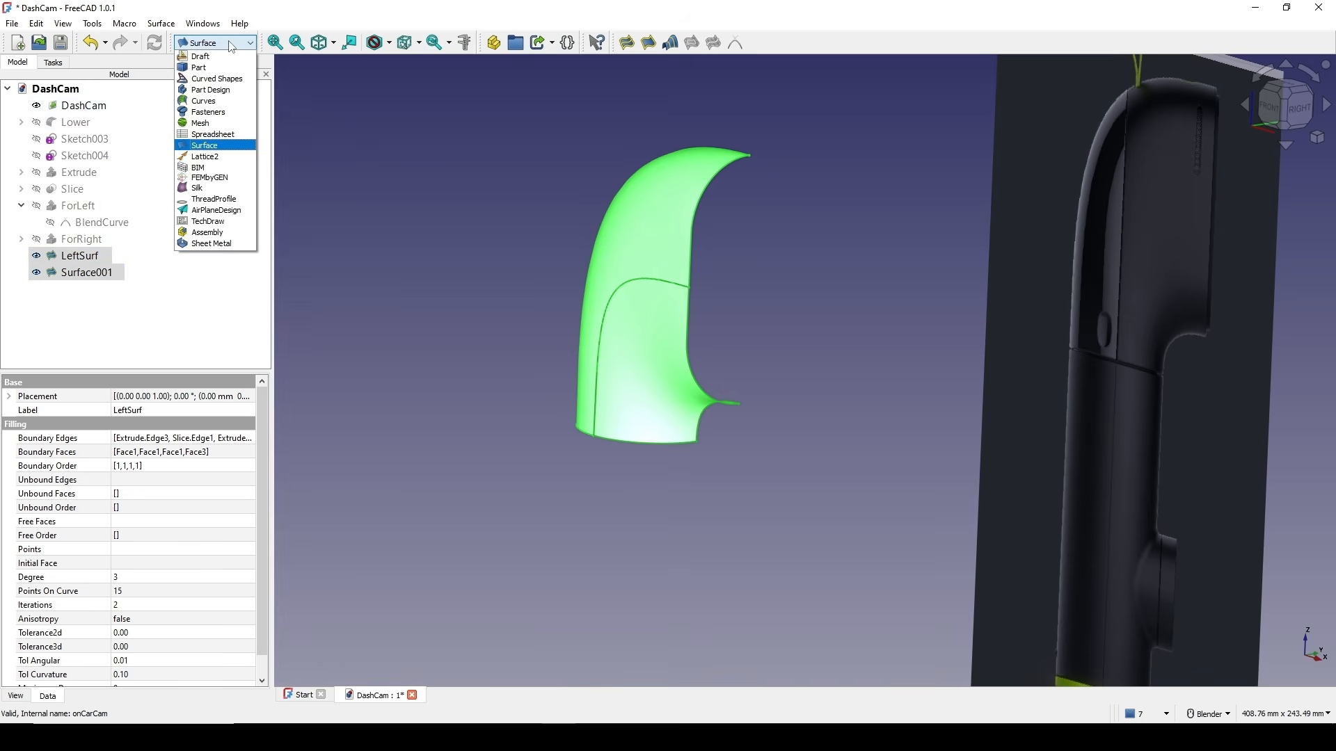
pyautogui.click(204, 72)
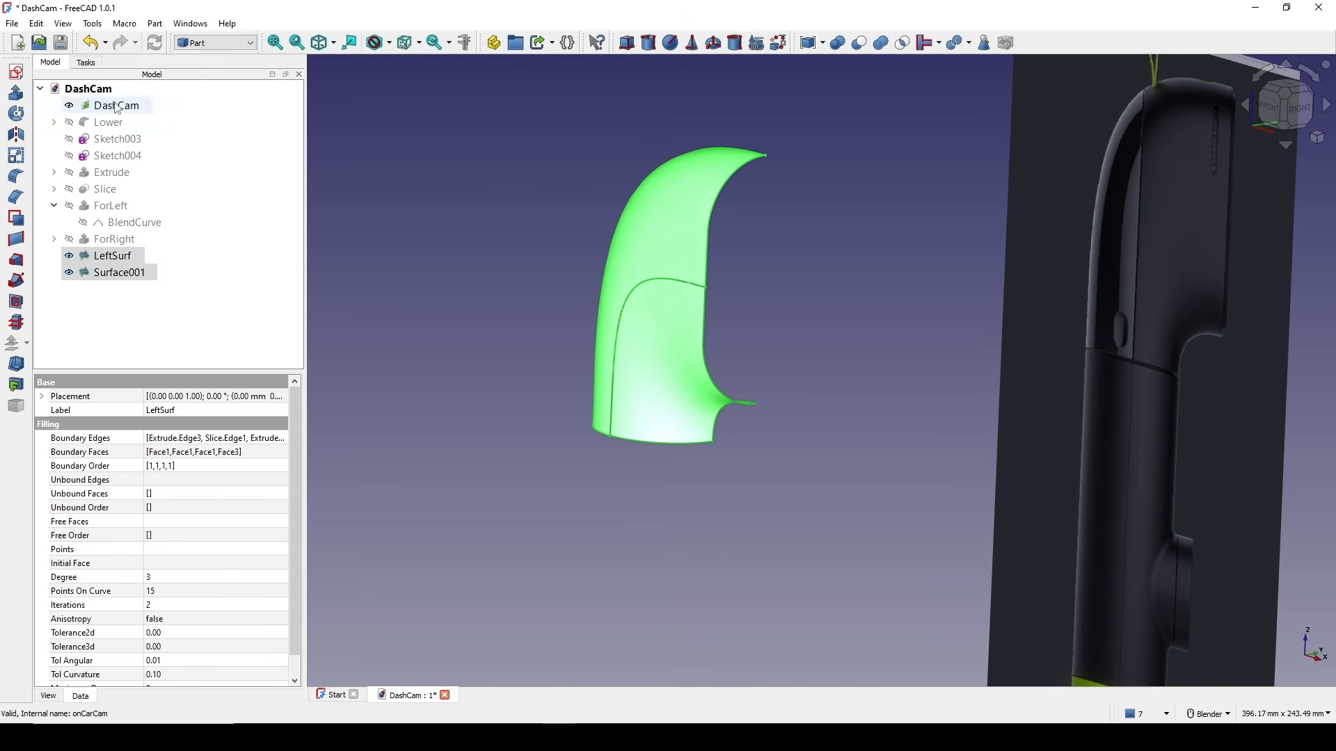
pyautogui.click(16, 134)
pyautogui.scroll(-1, 588, 317)
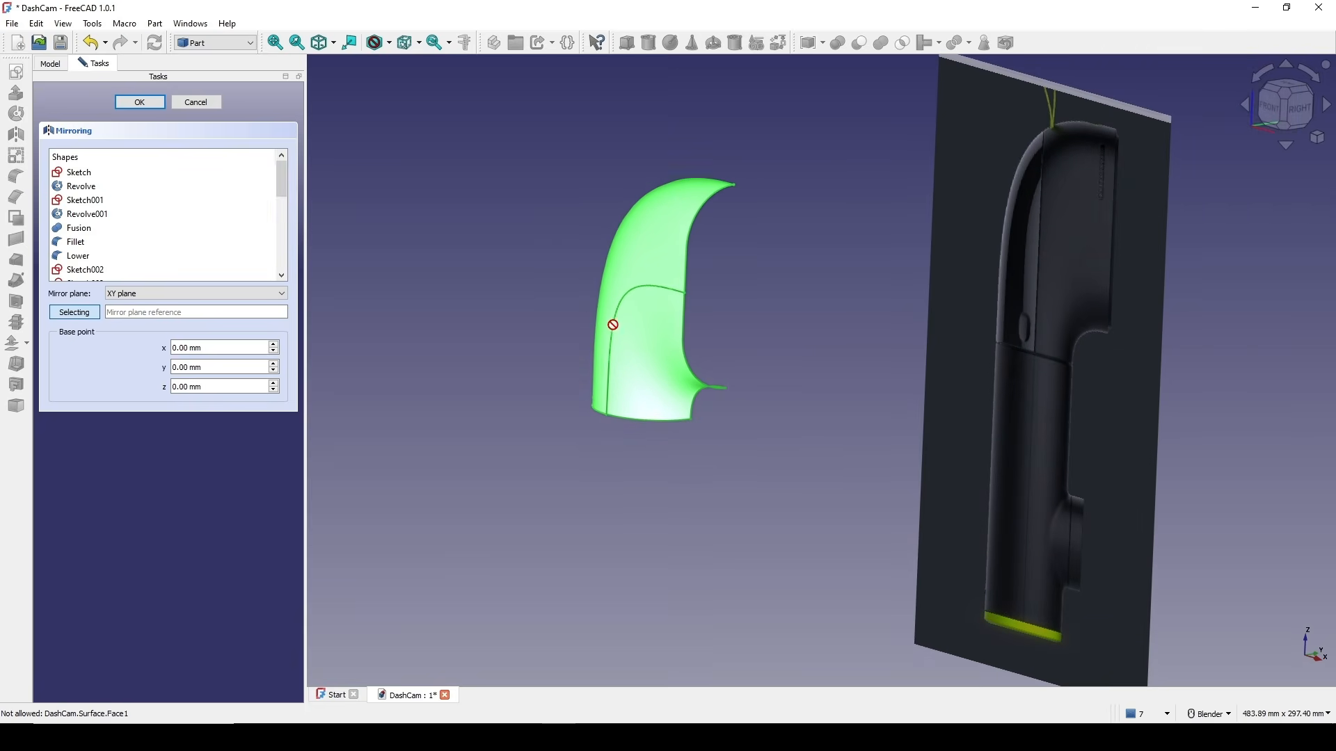
pyautogui.click(133, 293)
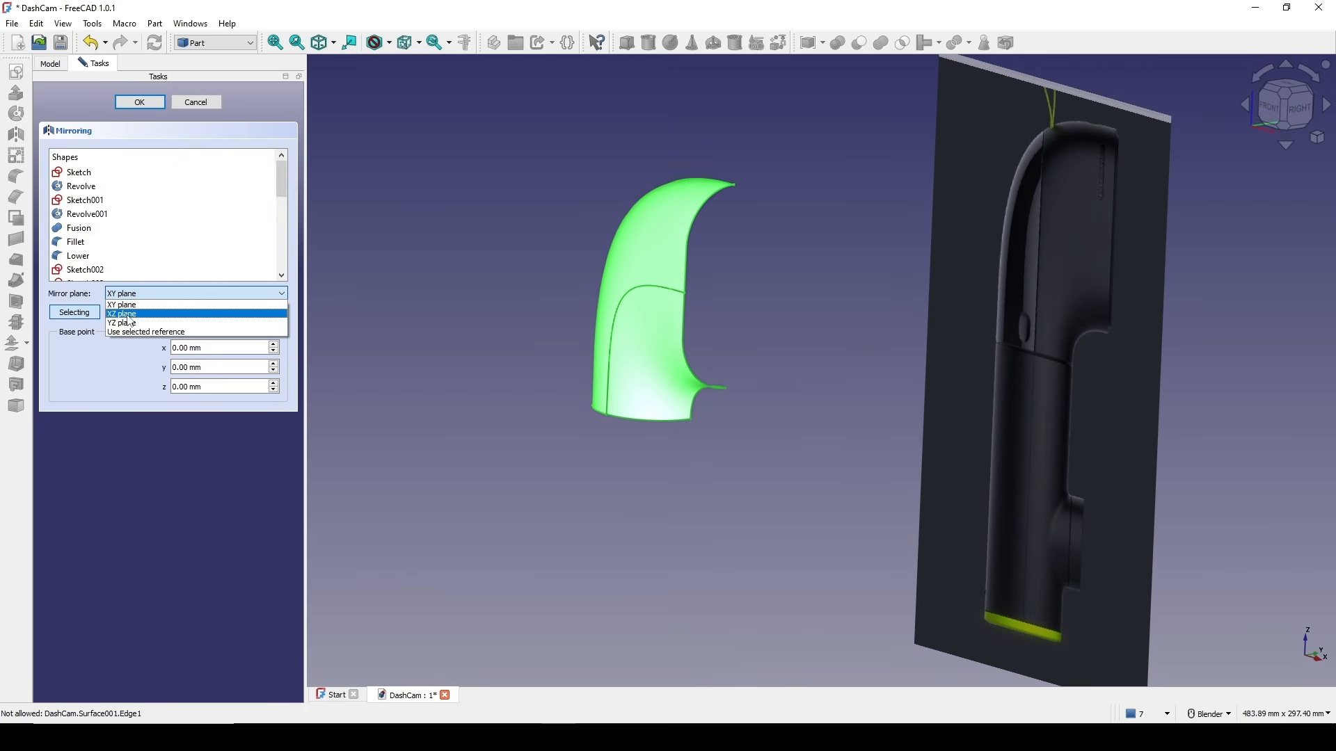
pyautogui.click(130, 315)
pyautogui.click(139, 101)
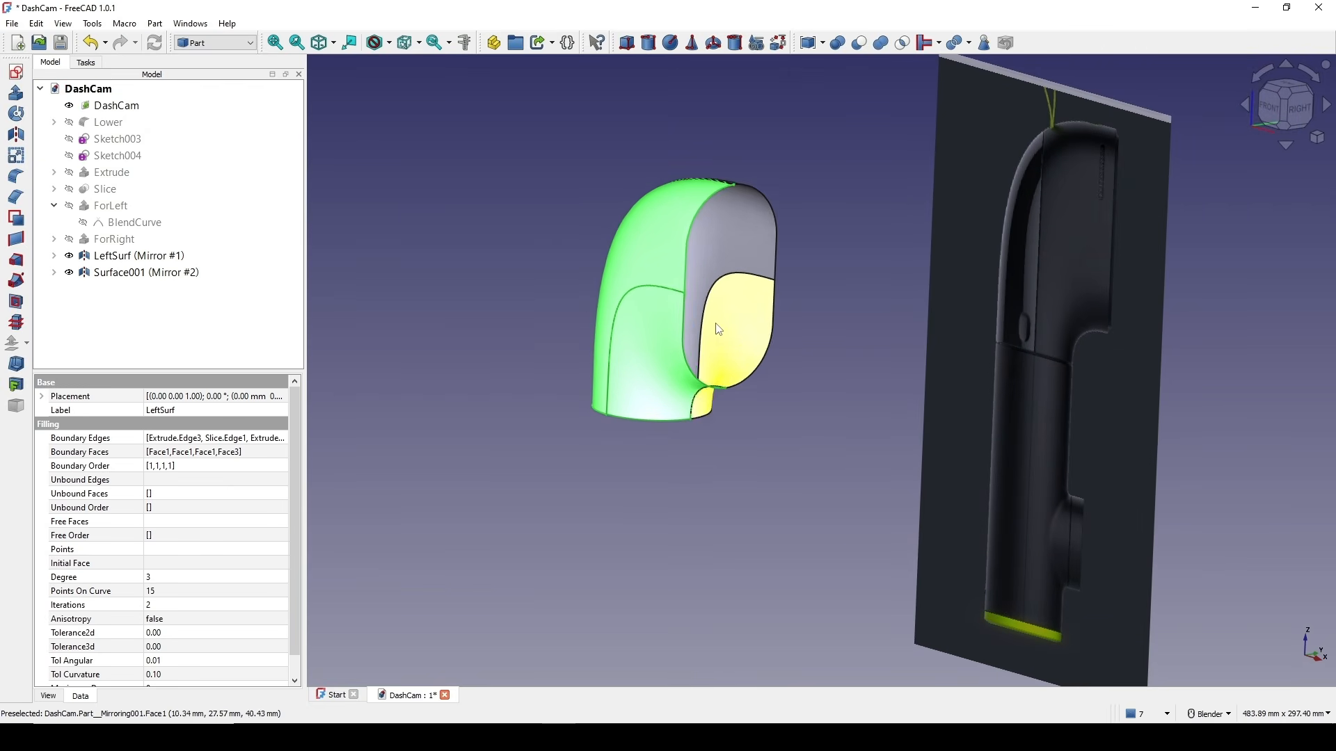
pyautogui.scroll(-1, 718, 329)
pyautogui.moveTo(719, 331)
pyautogui.mouseDown(button='middle')
pyautogui.moveTo(510, 322)
pyautogui.moveTo(531, 334)
pyautogui.moveTo(722, 332)
pyautogui.moveTo(829, 306)
pyautogui.mouseUp(button='middle')
pyautogui.click(816, 403)
pyautogui.scroll(2, 775, 345)
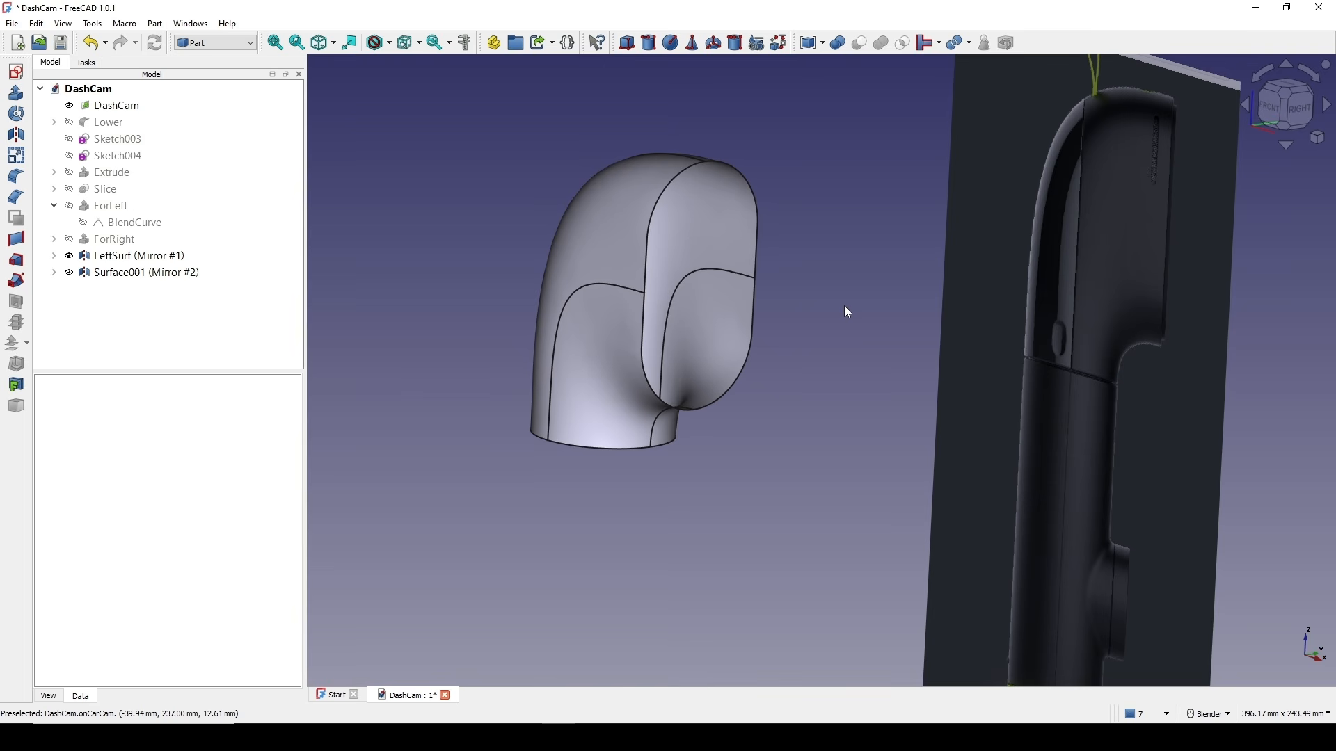
# - Close the housing's oval opening with a Surface workbench filling bounded by Edge4 of LeftSurf, Surface001 and both of their mirrors
pyautogui.click(230, 44)
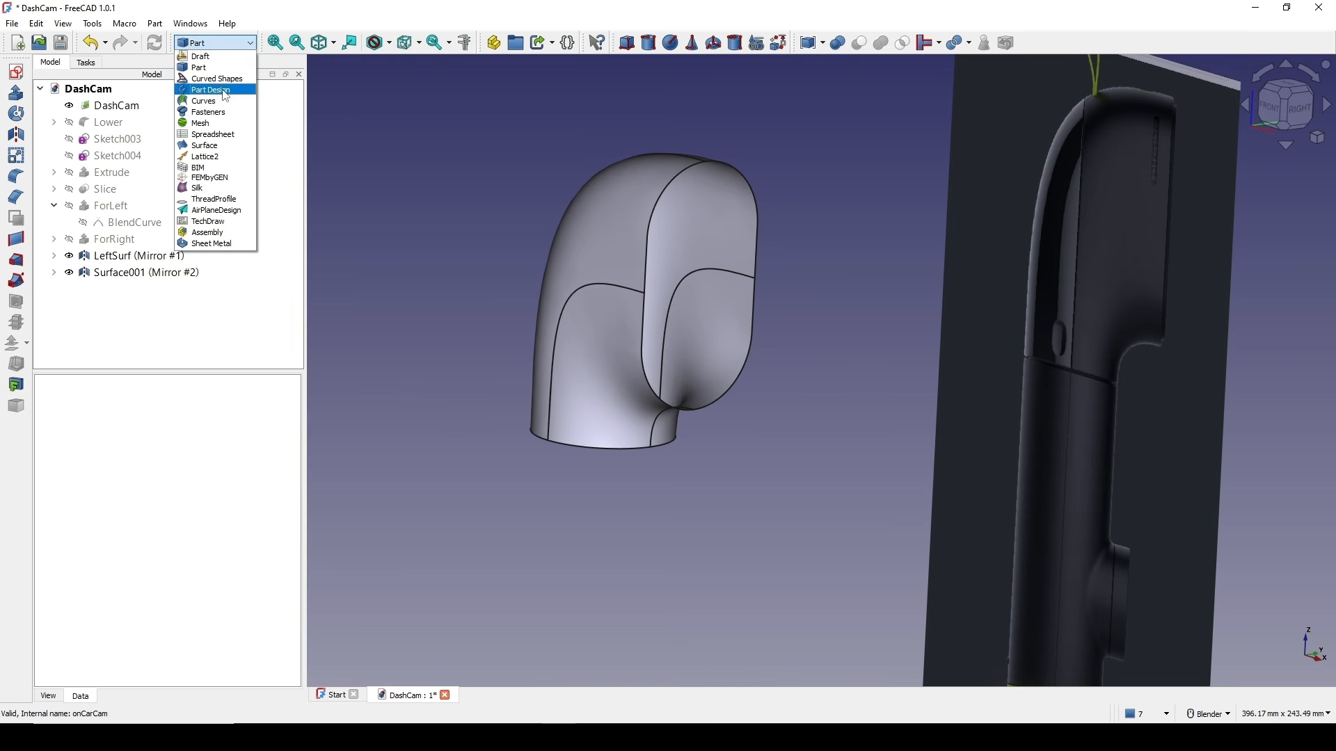
pyautogui.click(221, 146)
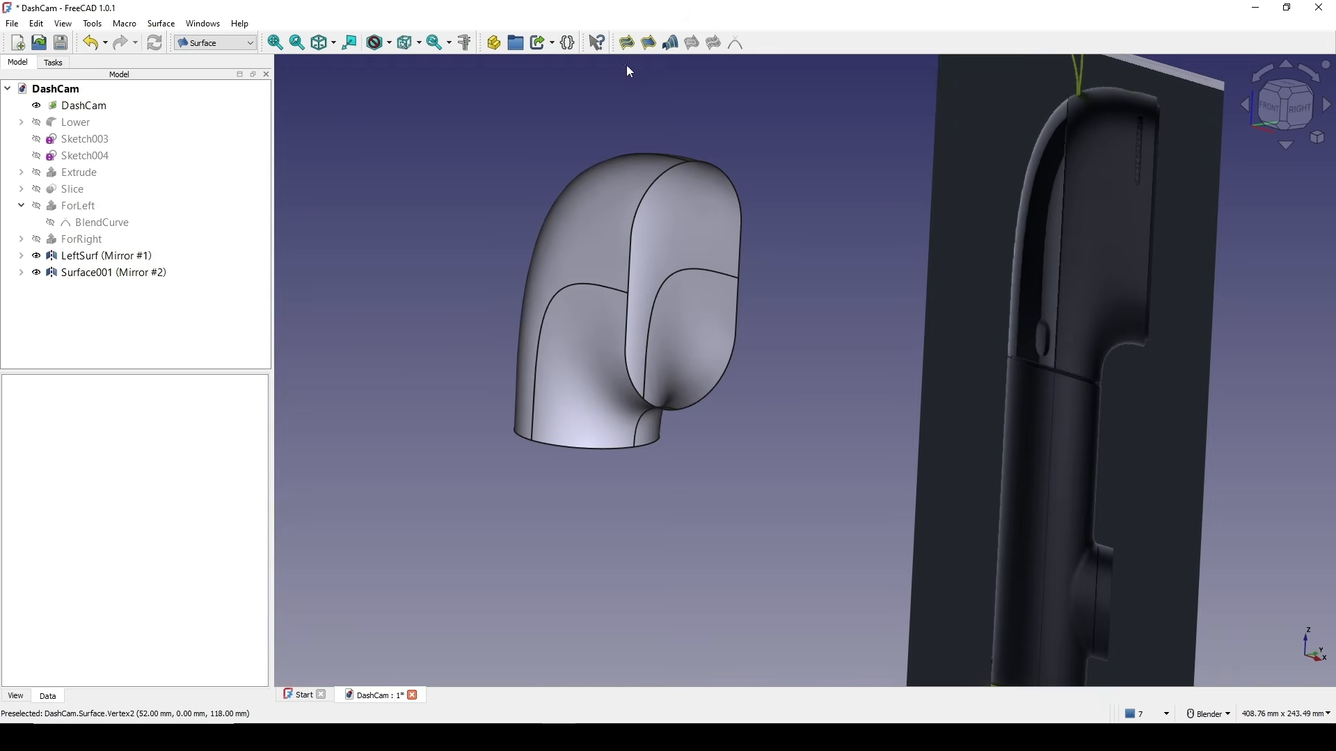
pyautogui.click(626, 46)
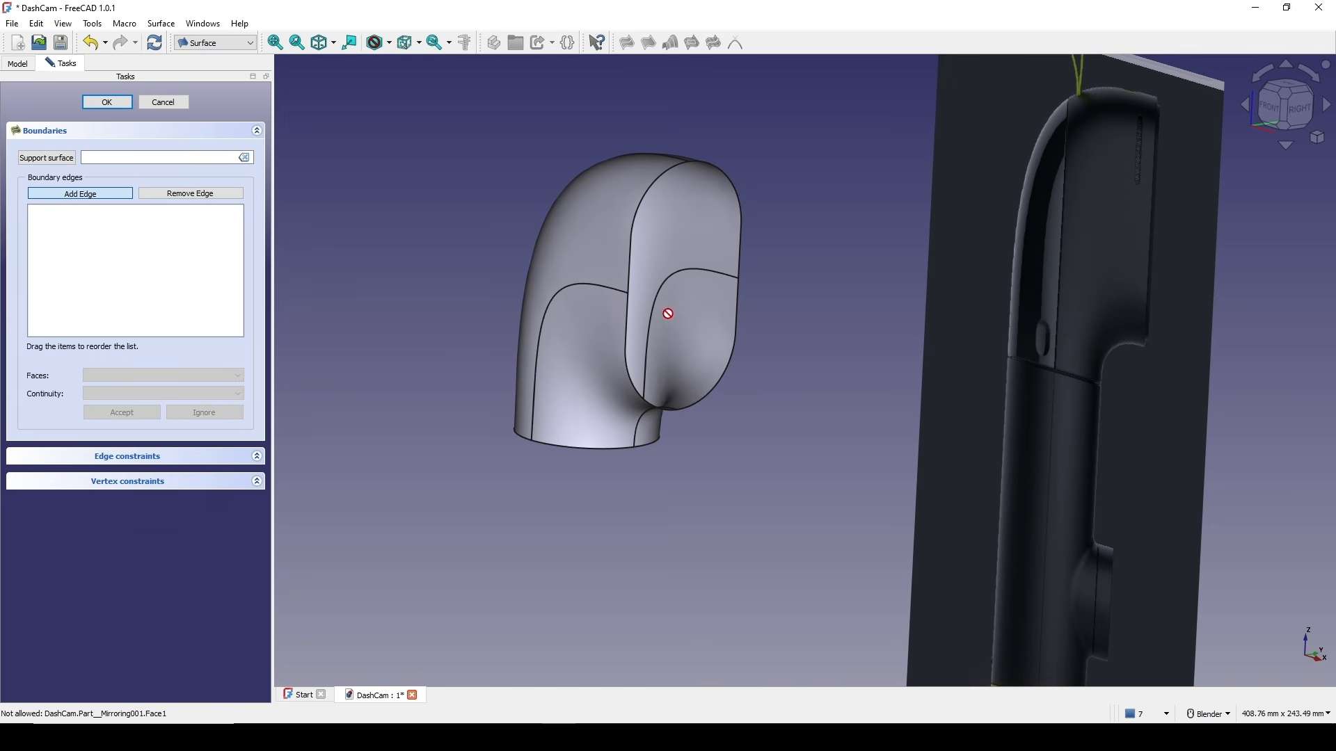
pyautogui.click(633, 240)
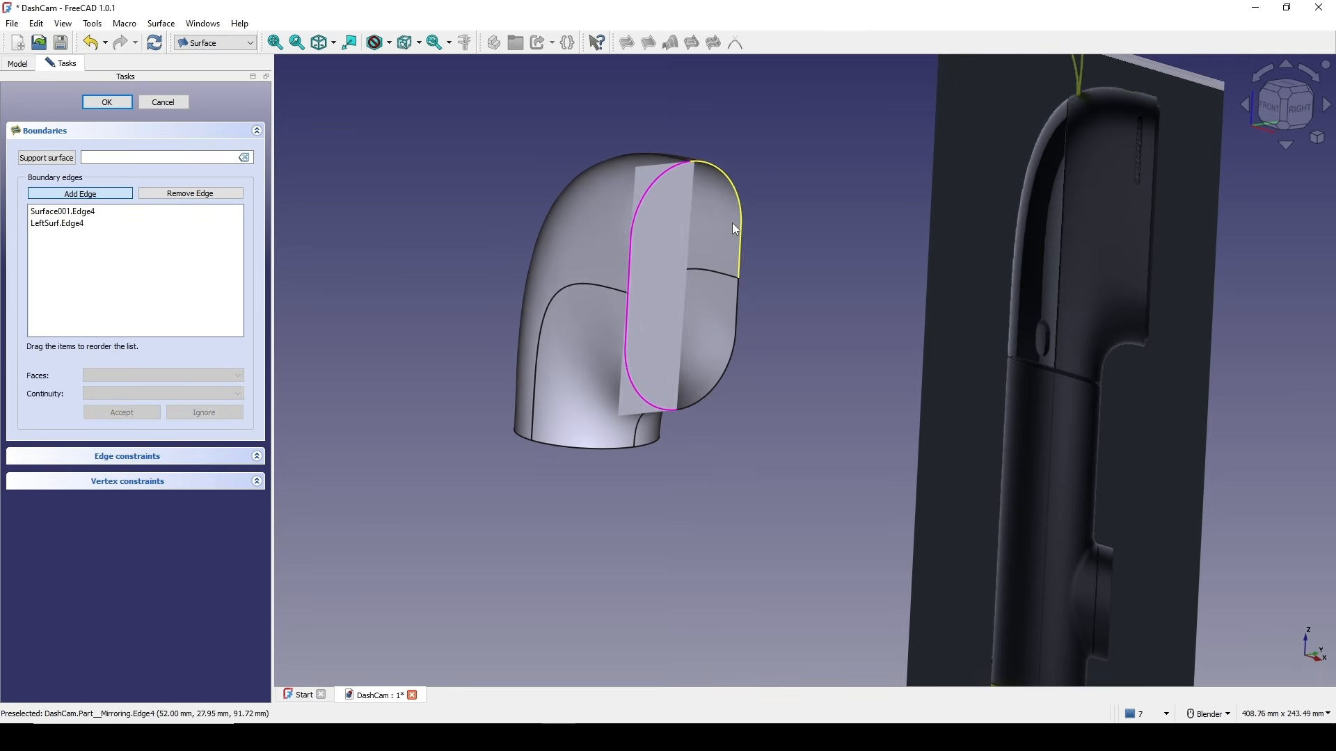
pyautogui.click(737, 233)
pyautogui.click(745, 332)
pyautogui.scroll(-3, 746, 332)
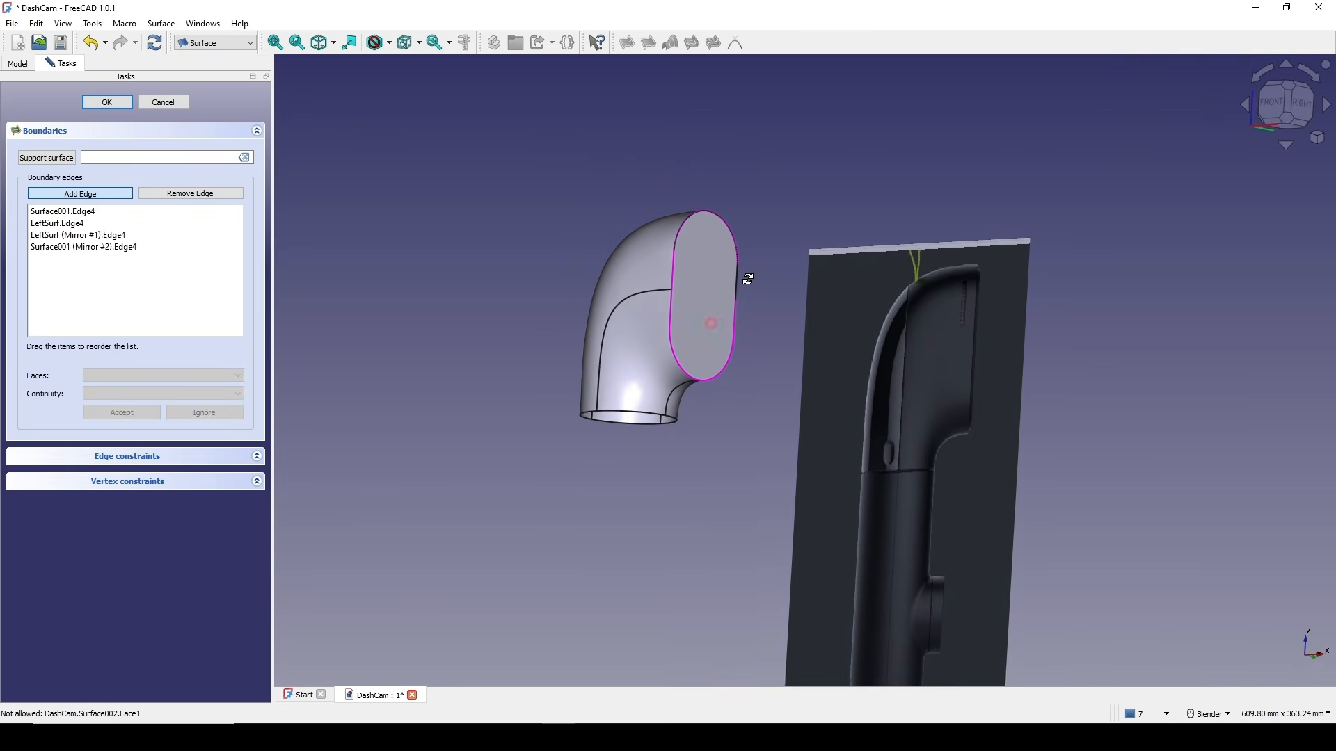
pyautogui.click(109, 103)
# - Close the housing's round bottom opening with another filling bounded by Edge2 of LeftSurf, Surface001 and both of their mirrors
pyautogui.scroll(4, 616, 379)
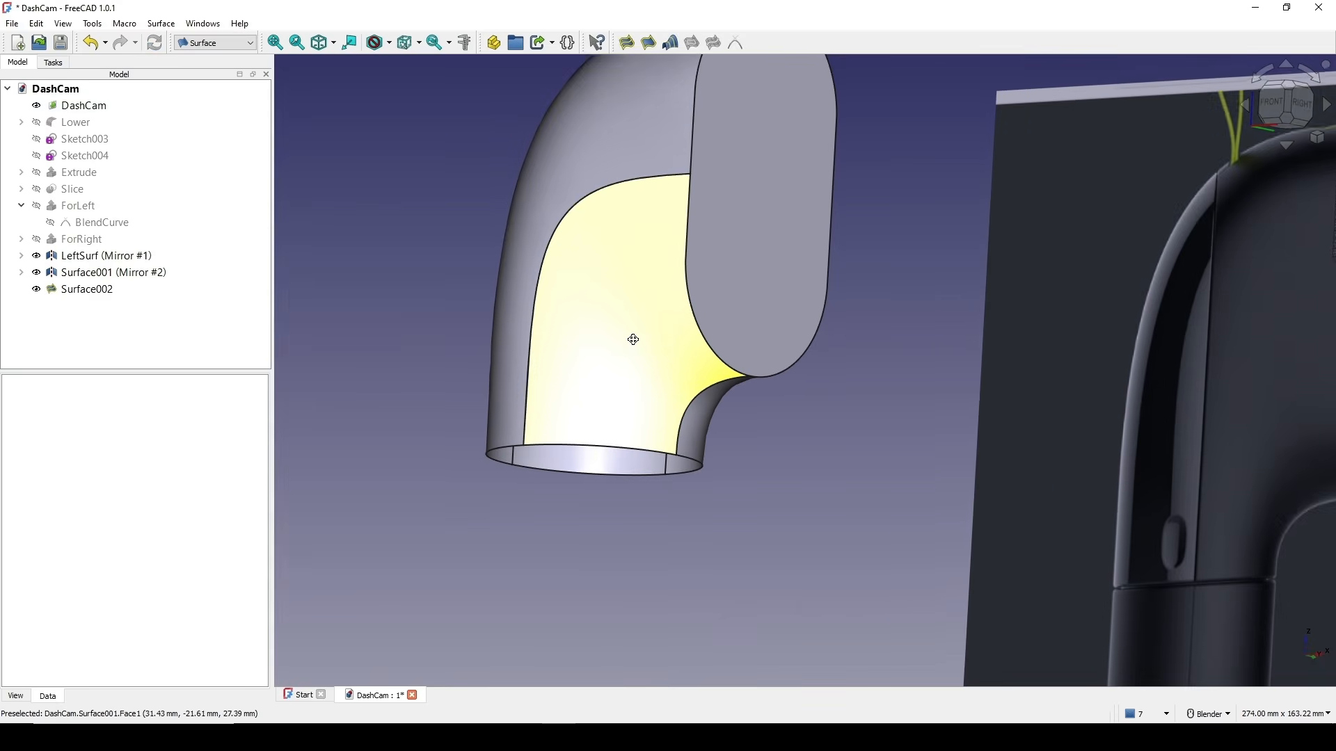
pyautogui.moveTo(647, 334); pyautogui.dragTo(632, 215, button='middle')
pyautogui.click(626, 42)
pyautogui.click(543, 346)
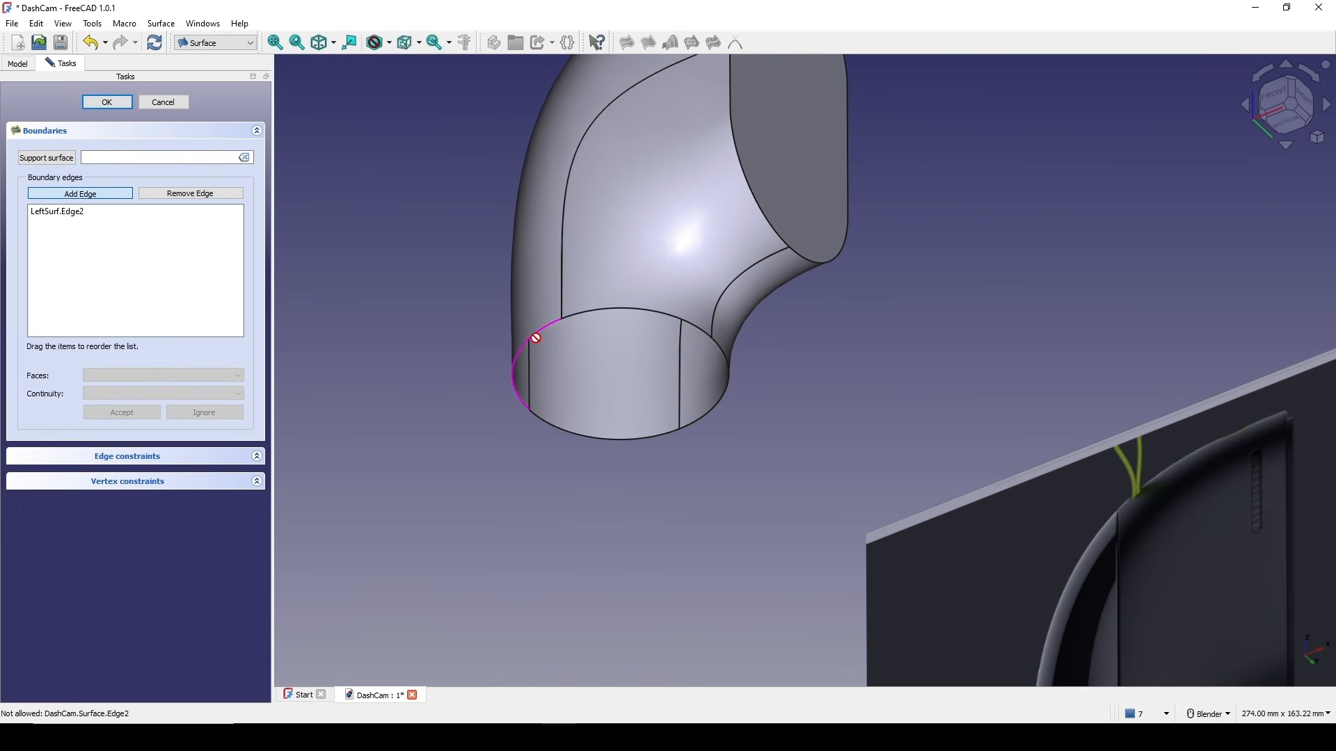
pyautogui.click(612, 313)
pyautogui.click(723, 375)
pyautogui.click(649, 437)
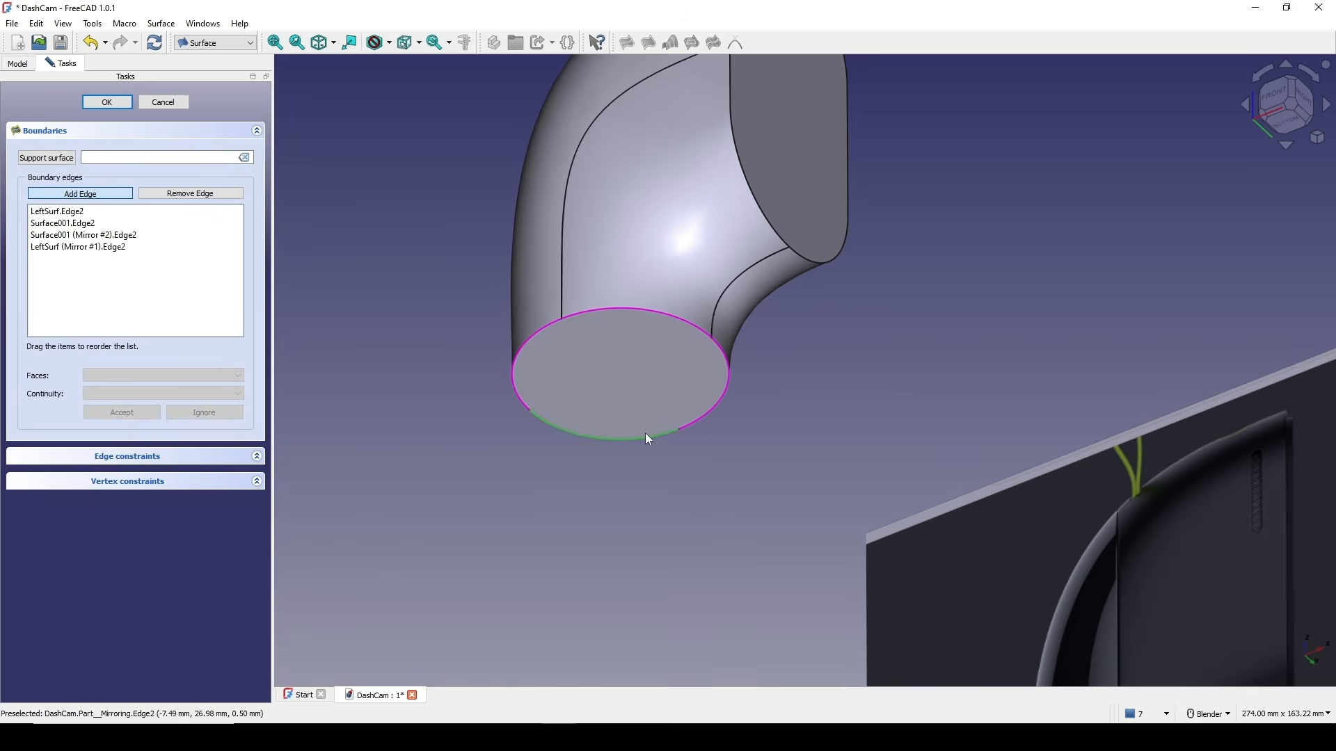
pyautogui.click(122, 101)
# - Box-select all the housing's visible surfaces and combine them into a parametric solid with the Curves workbench
pyautogui.scroll(-5, 797, 355)
pyautogui.moveTo(797, 356); pyautogui.dragTo(837, 328, button='middle')
pyautogui.click(828, 310)
pyautogui.moveTo(665, 423); pyautogui.dragTo(542, 185, button='middle')
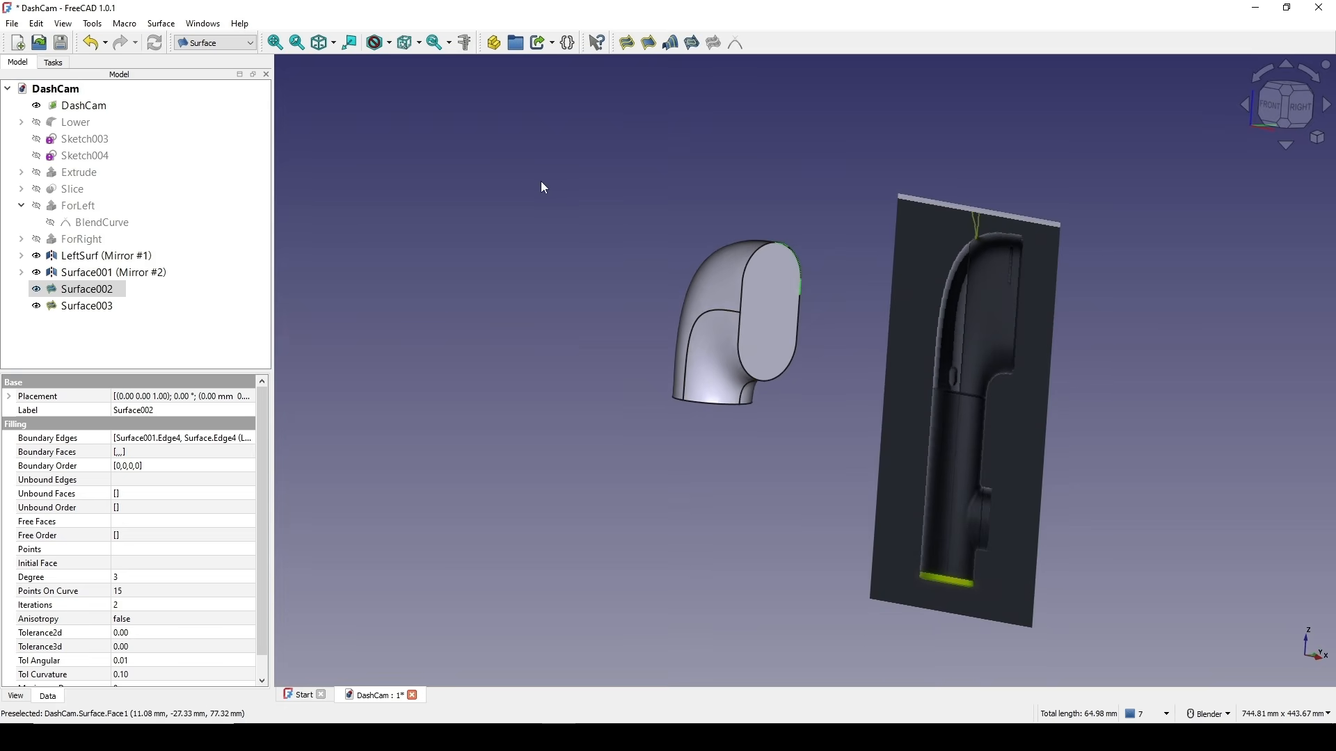
pyautogui.click(487, 183)
pyautogui.click(226, 49)
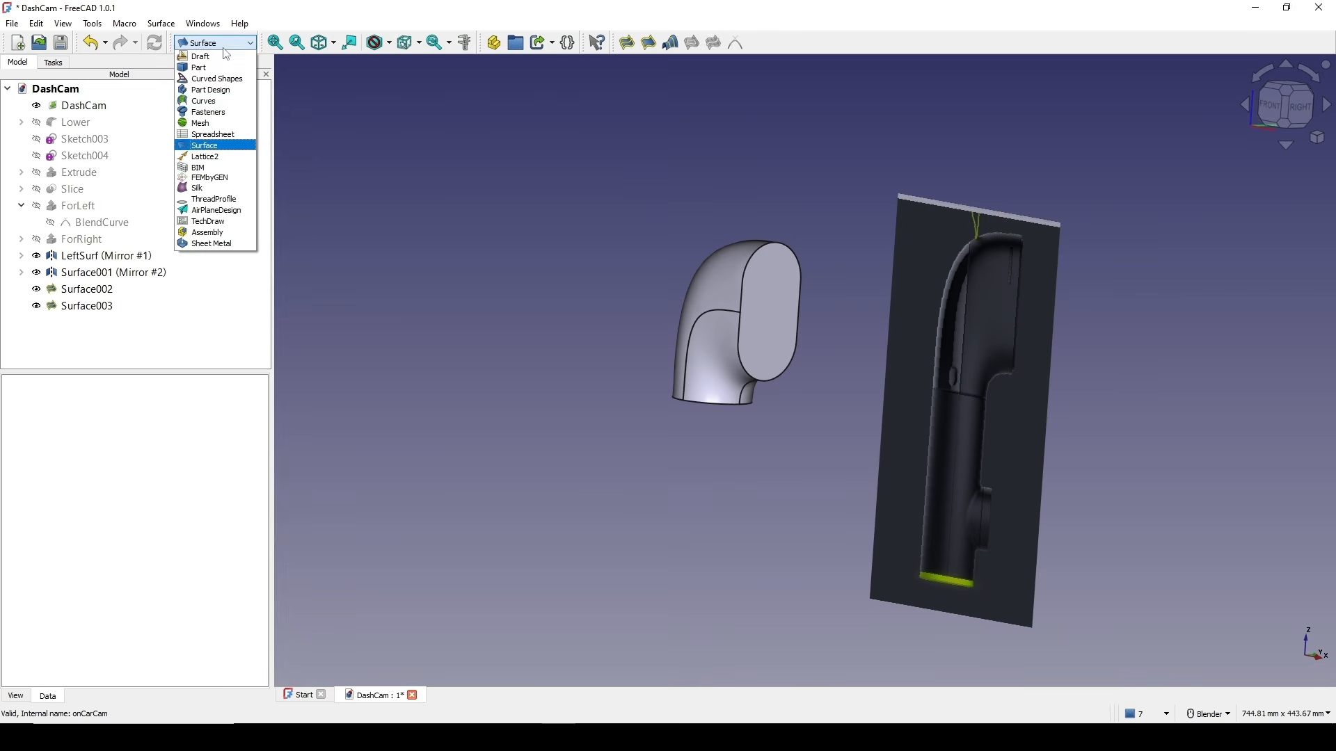
pyautogui.click(209, 91)
pyautogui.hotkey('shift', 'b')
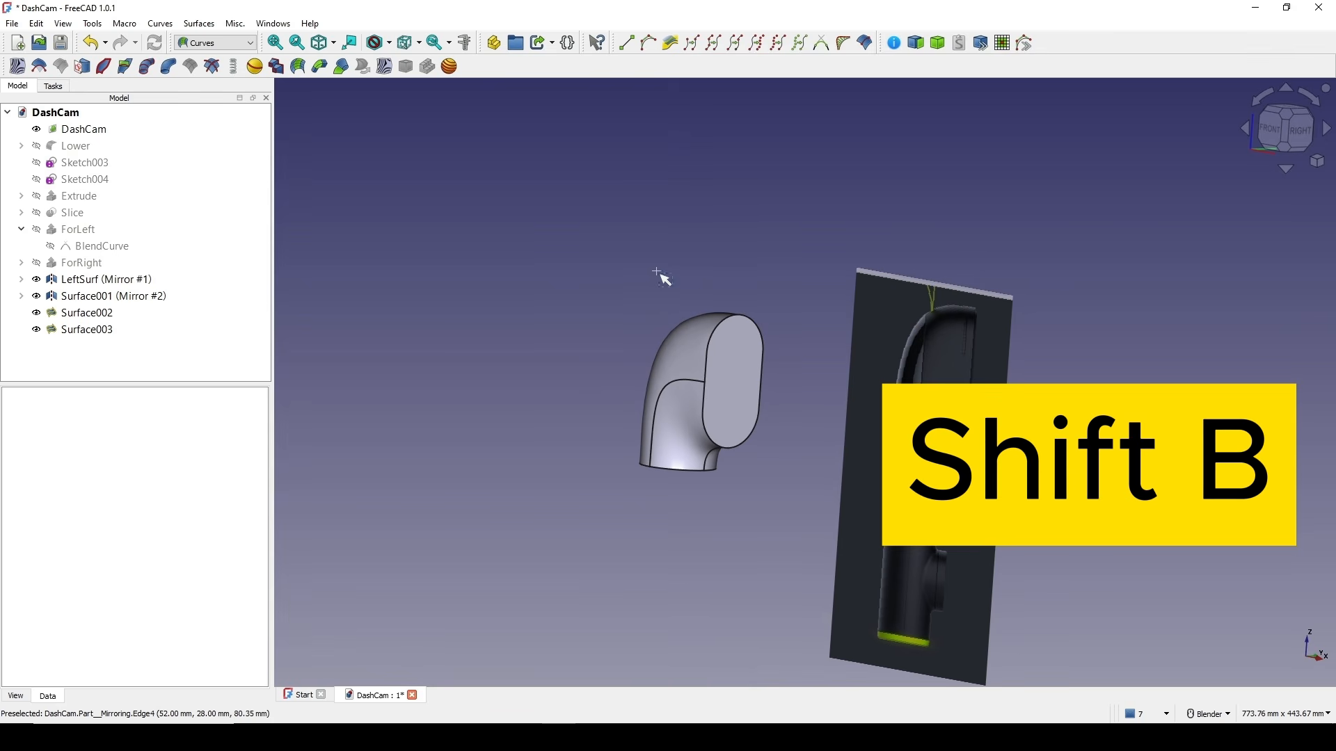
pyautogui.moveTo(549, 259); pyautogui.dragTo(777, 527)
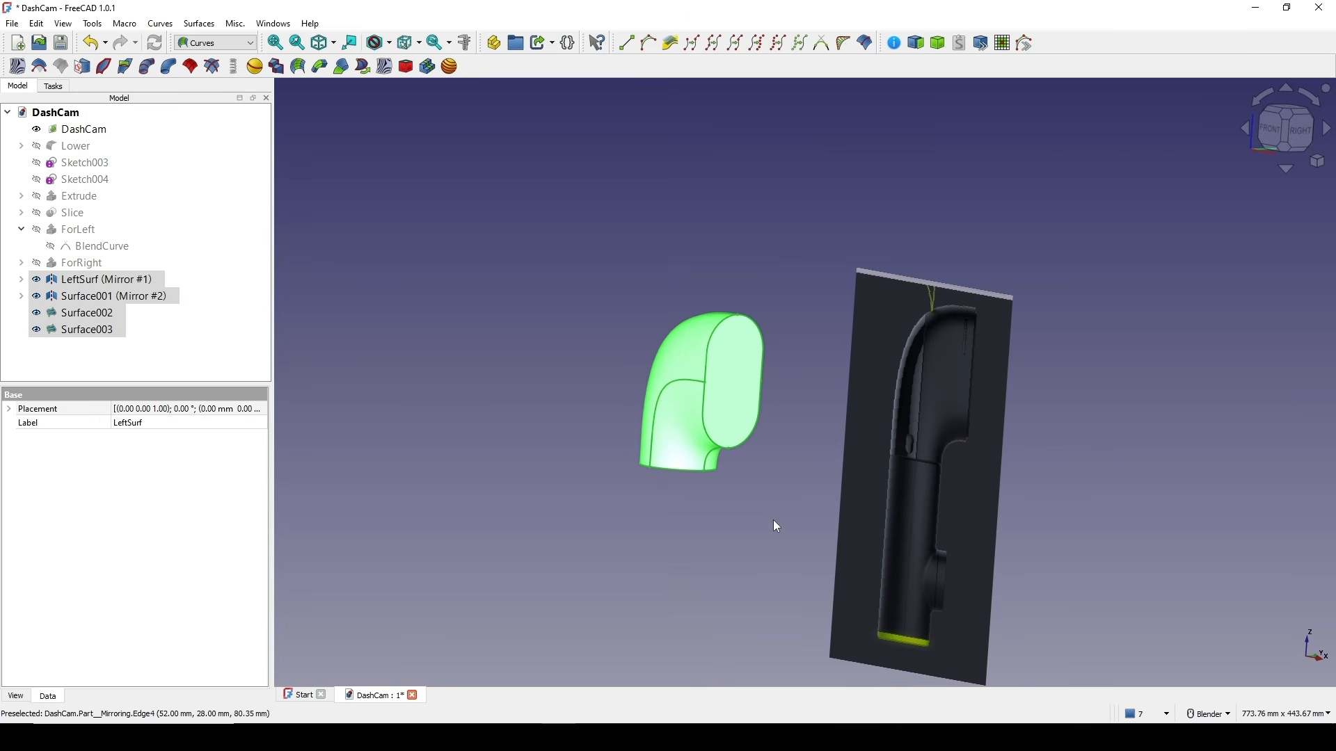
pyautogui.click(940, 45)
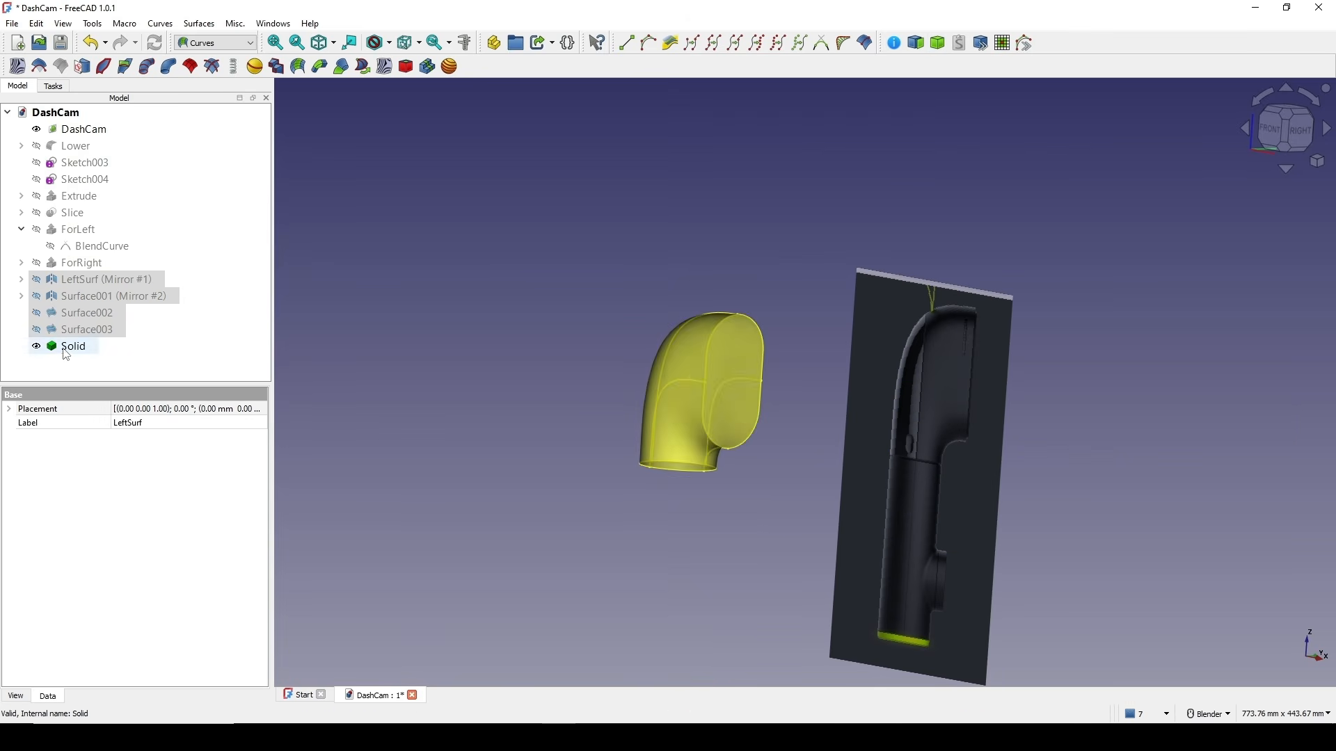
# - Select the new solid and examine its shape and closed faces from several angles
pyautogui.click(67, 348)
pyautogui.scroll(4, 750, 409)
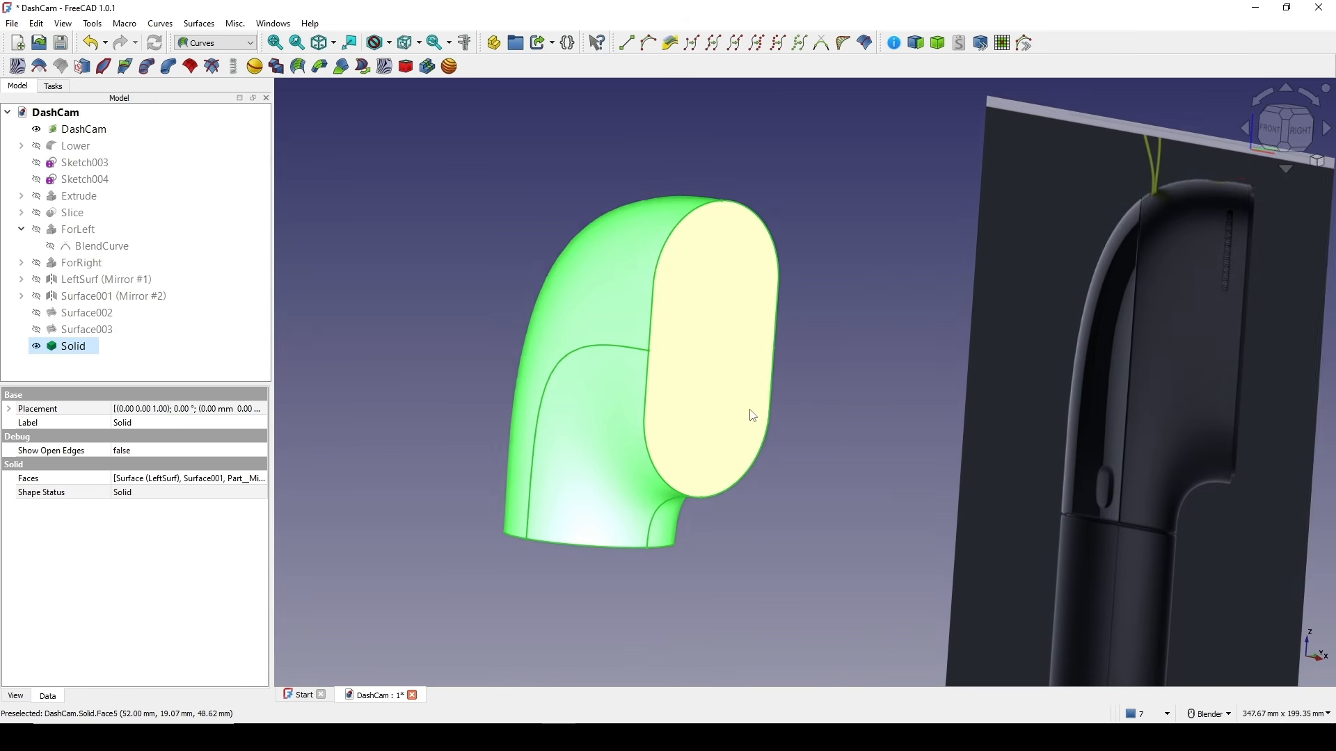
pyautogui.keyDown('shift'); pyautogui.moveTo(758, 414); pyautogui.dragTo(790, 388, button='middle'); pyautogui.keyUp('shift')
pyautogui.click(809, 448)
pyautogui.scroll(-3, 703, 459)
pyautogui.moveTo(646, 484); pyautogui.dragTo(588, 507, button='middle')
pyautogui.scroll(2, 600, 512)
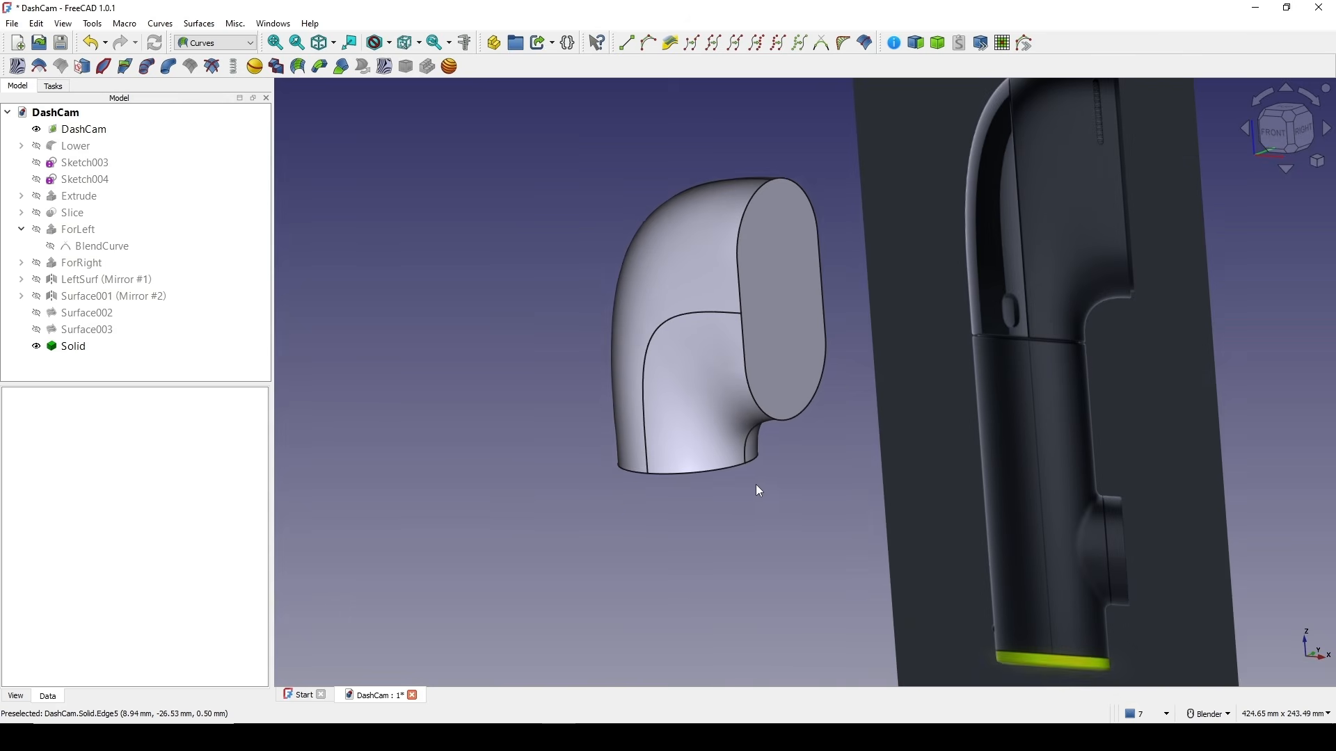
pyautogui.keyDown('shift'); pyautogui.moveTo(756, 484); pyautogui.dragTo(678, 528, button='middle'); pyautogui.keyUp('shift')
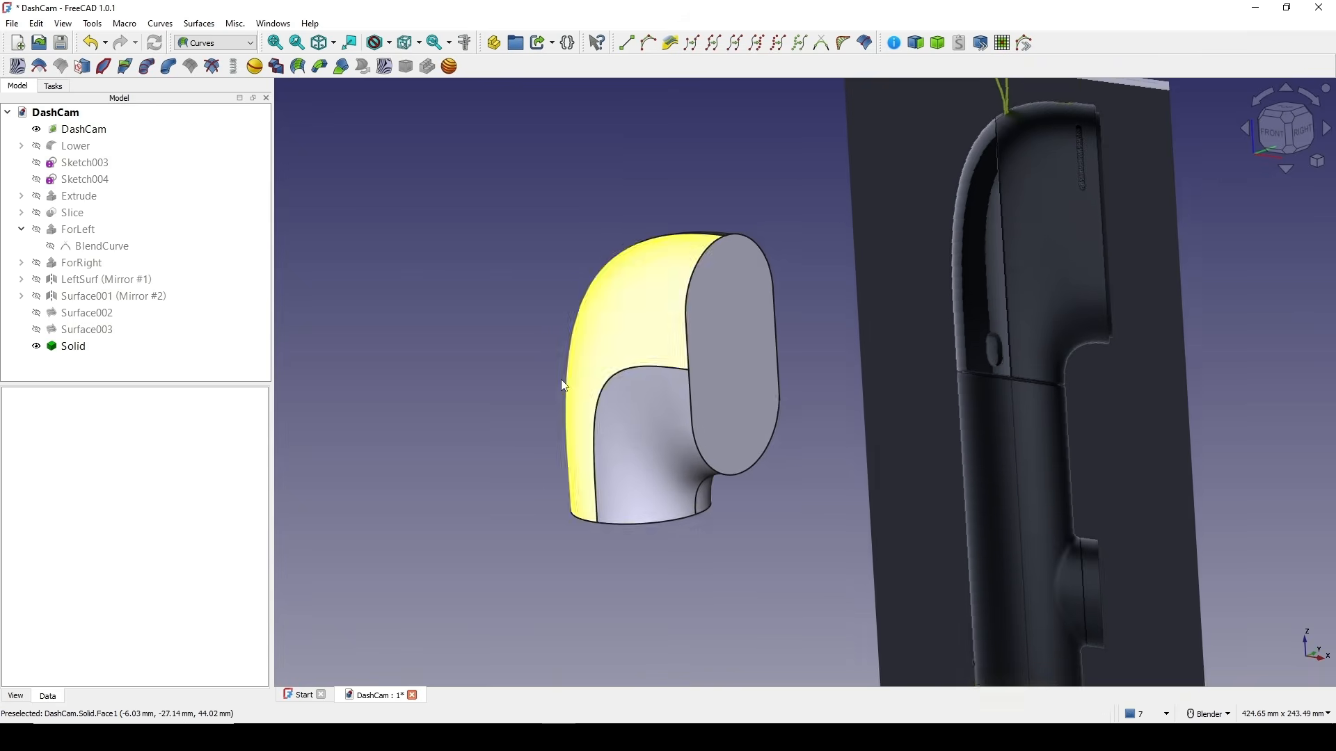
pyautogui.keyDown('shift'); pyautogui.moveTo(610, 414); pyautogui.dragTo(696, 361, button='middle'); pyautogui.keyUp('shift')
pyautogui.scroll(-2, 732, 337)
# - Create a new sketch on the XZ plane in the Part workbench
pyautogui.click(185, 44)
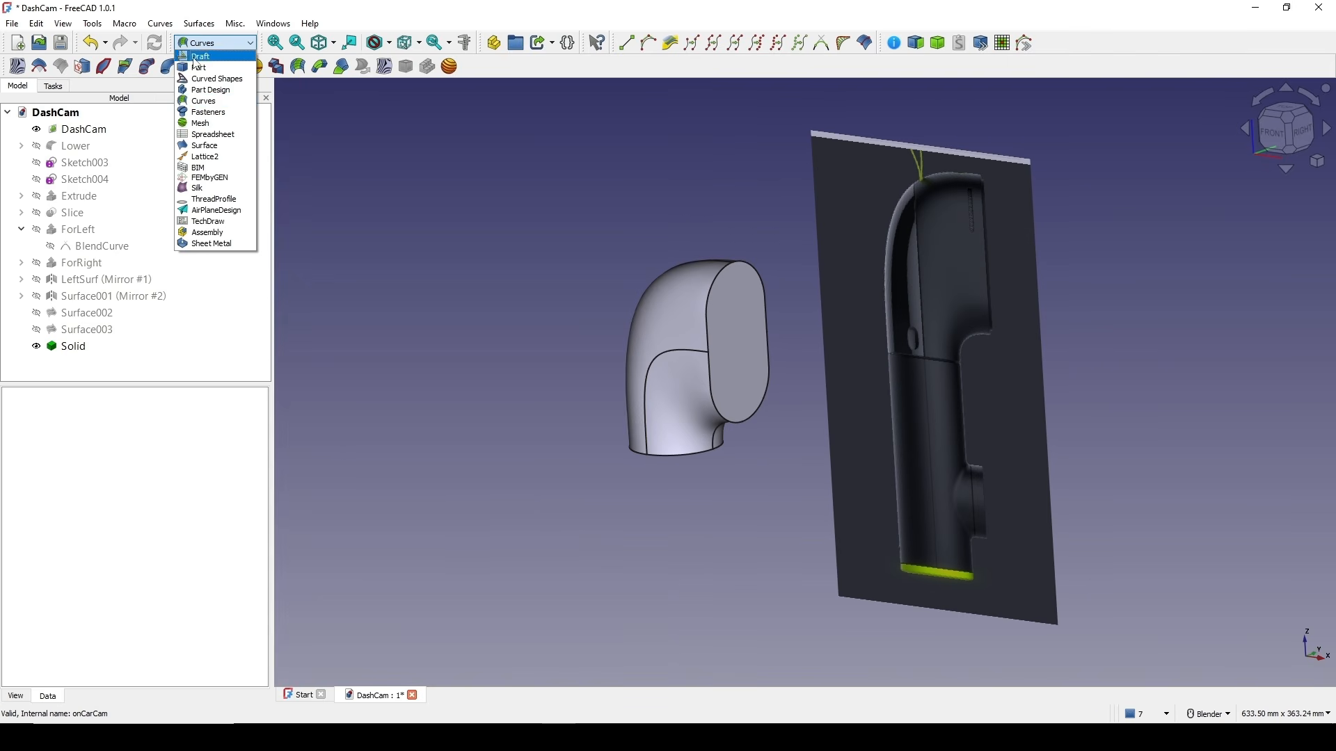
pyautogui.click(191, 68)
pyautogui.keyDown('shift'); pyautogui.moveTo(705, 203); pyautogui.dragTo(660, 183, button='middle'); pyautogui.keyUp('shift')
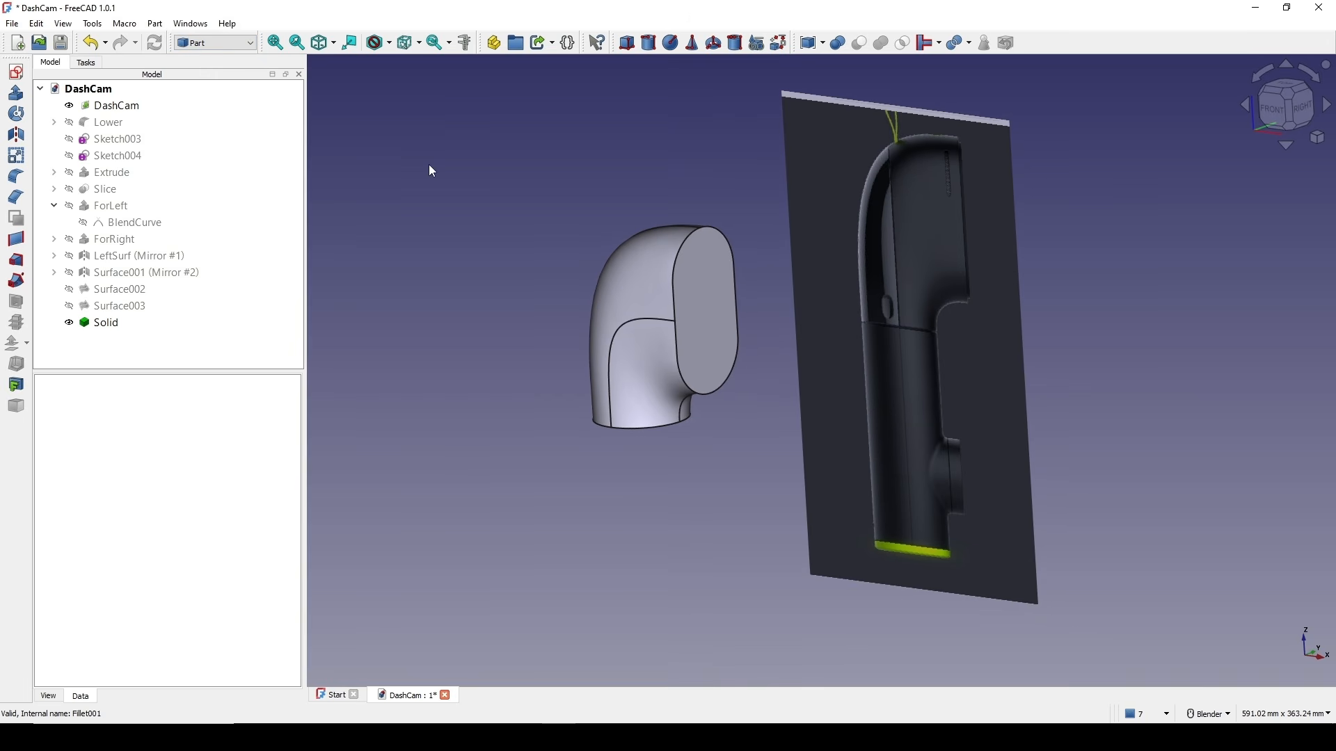
pyautogui.click(17, 72)
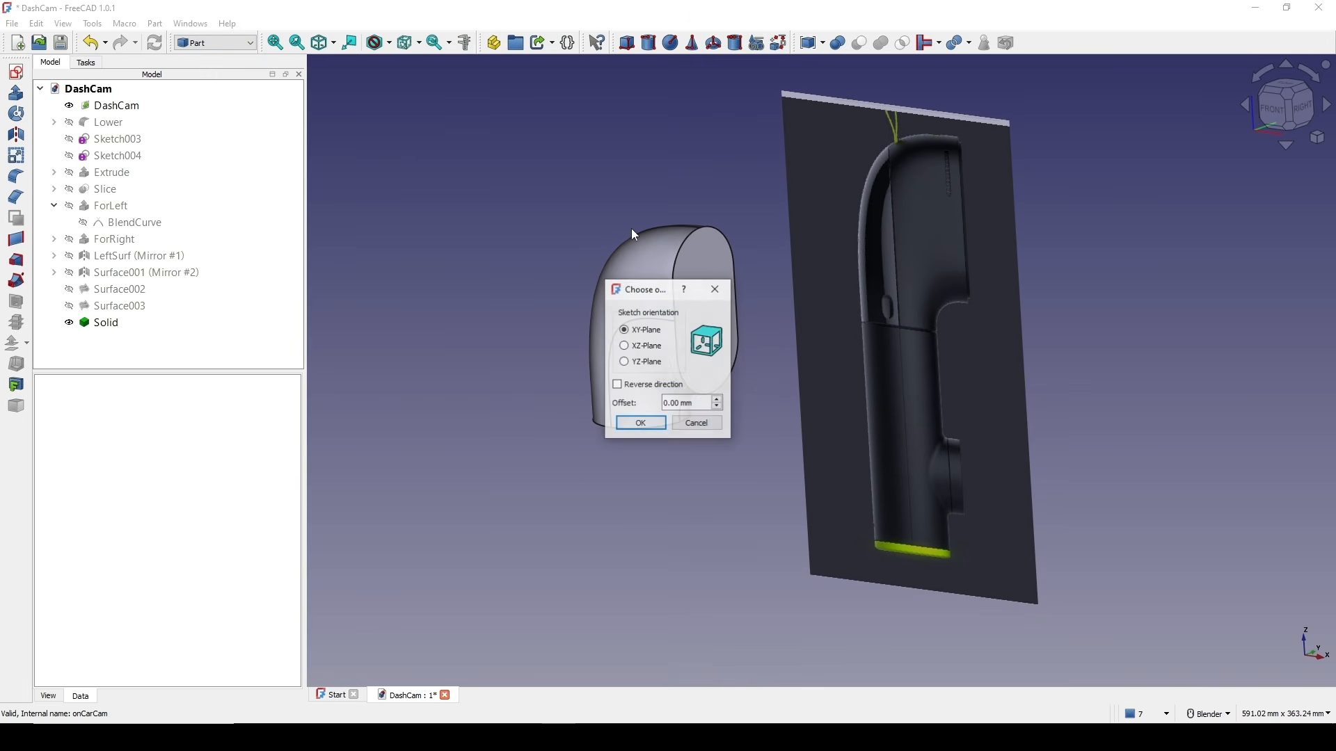
pyautogui.click(641, 423)
pyautogui.keyDown('shift'); pyautogui.moveTo(1086, 280); pyautogui.dragTo(1137, 237, button='middle'); pyautogui.keyUp('shift')
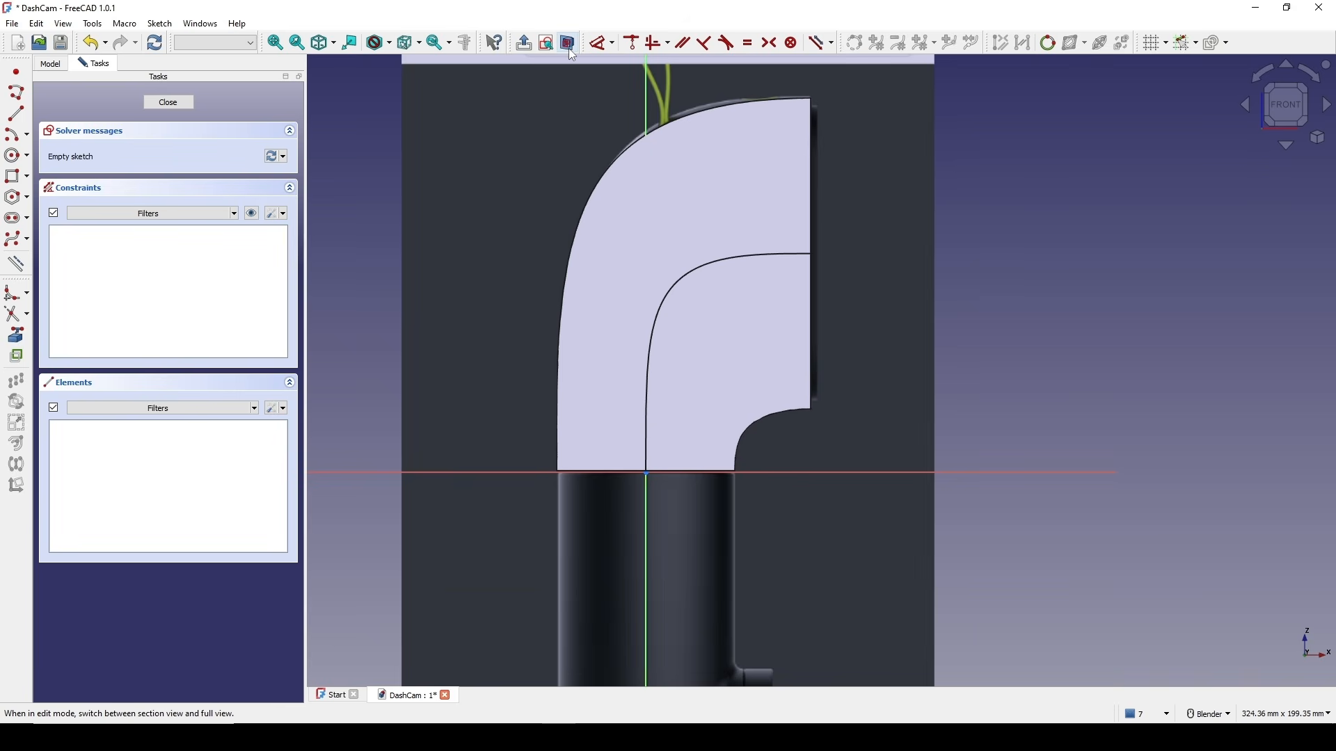
# - Sketch an upright rectangle about 114 mm tall over the housing, with its lower edge on the horizontal axis
pyautogui.click(16, 178)
pyautogui.click(588, 110)
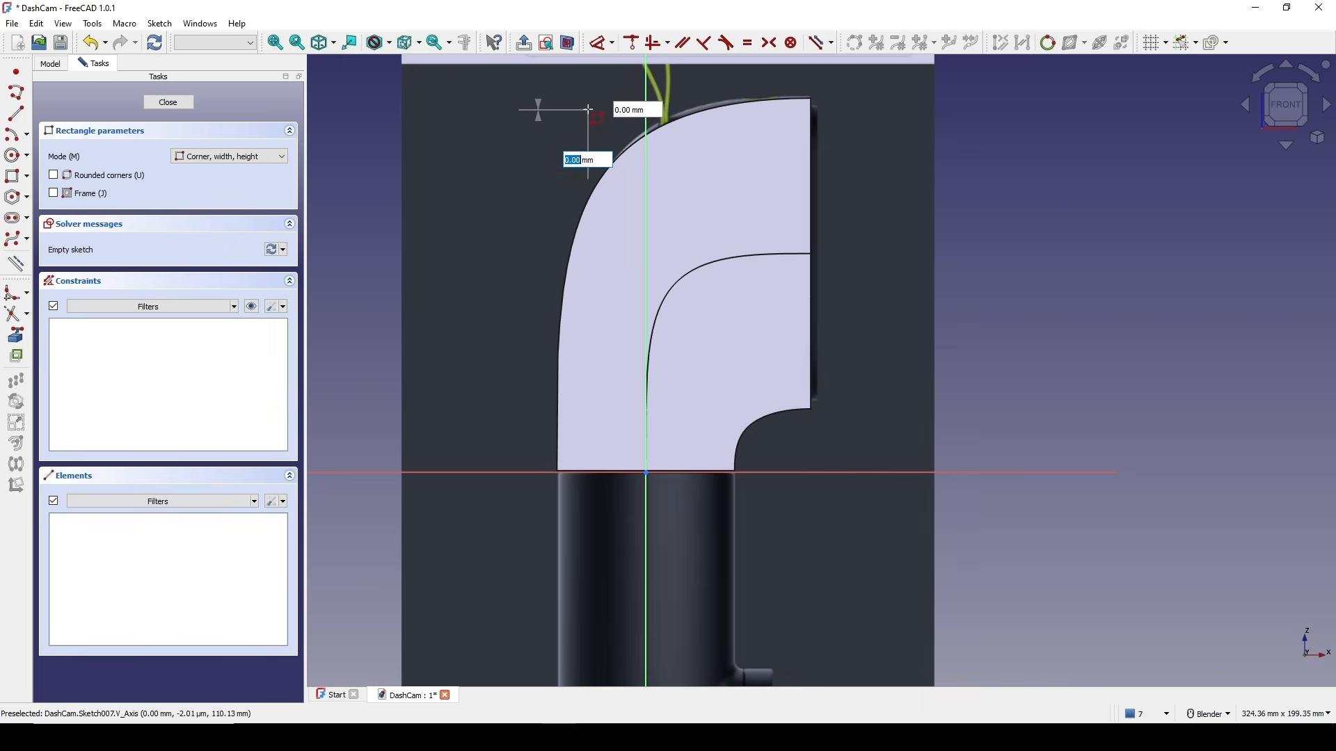
pyautogui.click(727, 475)
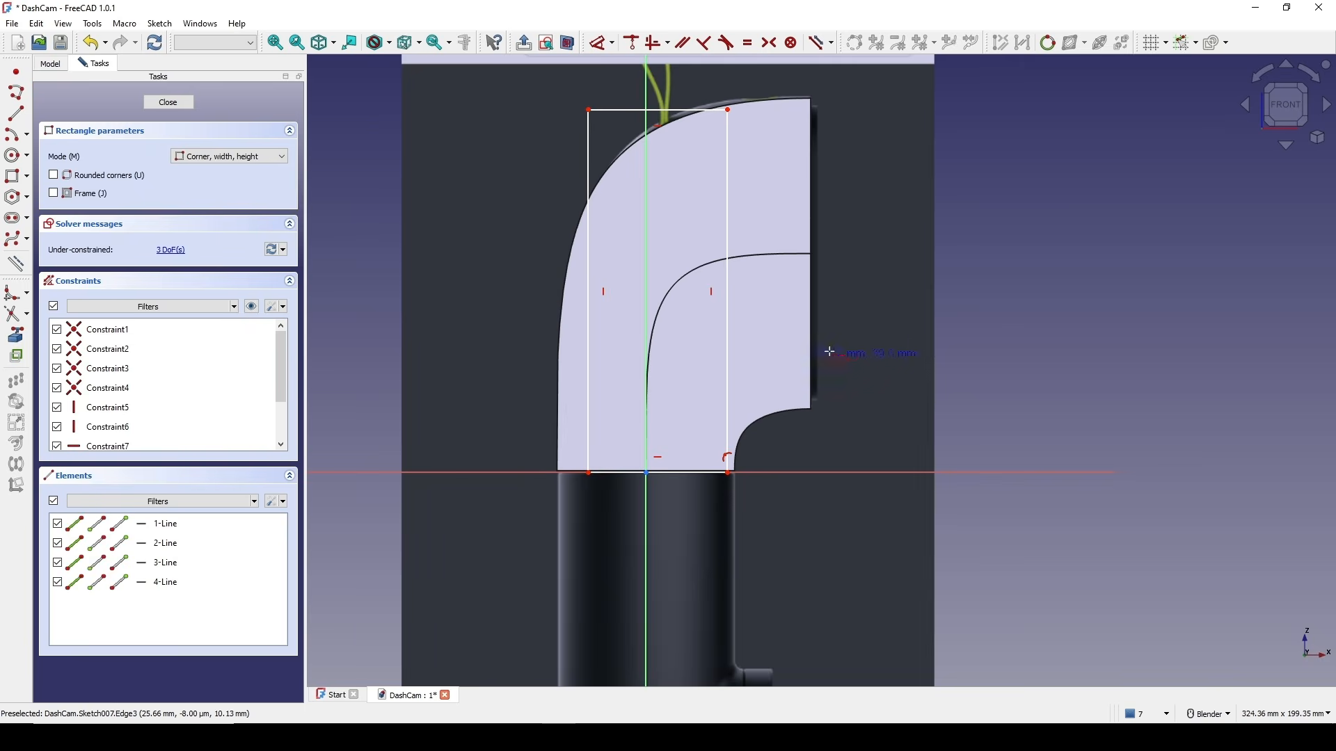
pyautogui.rightClick(825, 348)
# - Constrain the rectangle's two upper corners symmetrically about the vertical axis
pyautogui.keyDown('shift'); pyautogui.moveTo(689, 231); pyautogui.dragTo(637, 320, button='middle'); pyautogui.keyUp('shift')
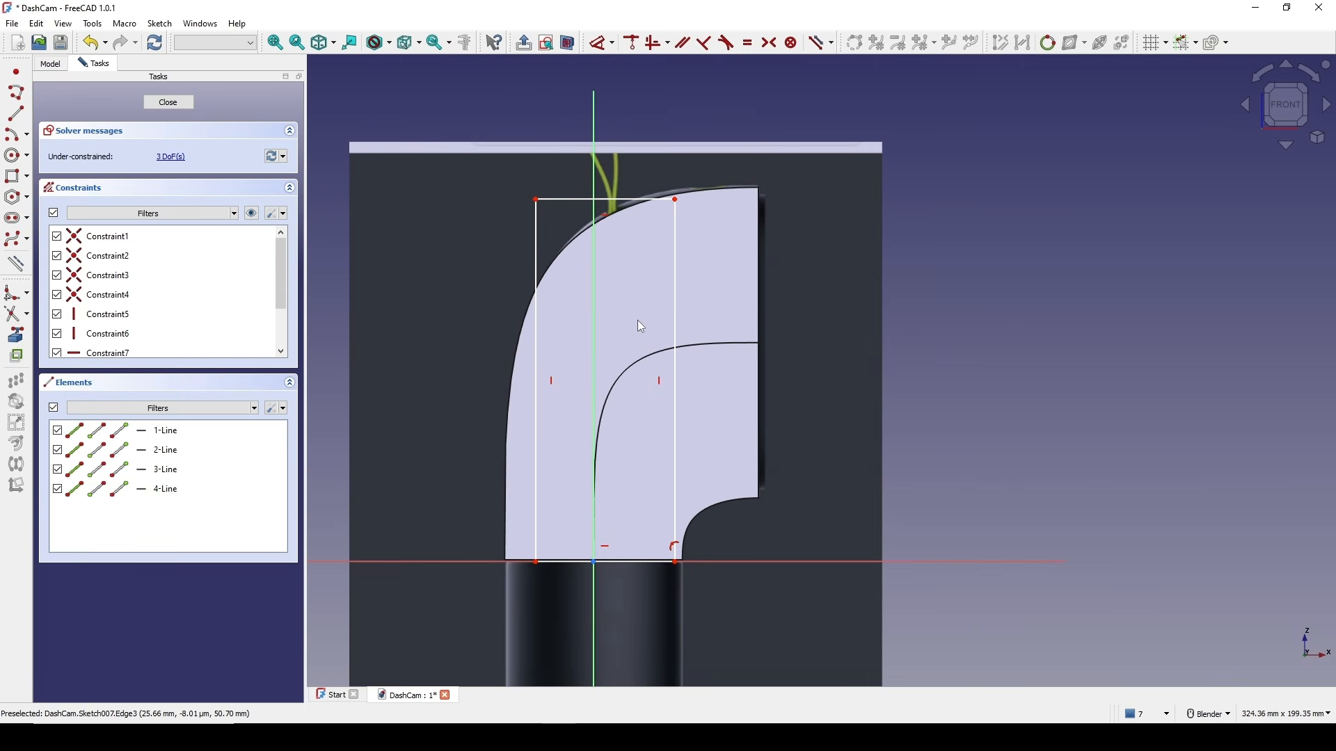
pyautogui.click(537, 201)
pyautogui.click(679, 201)
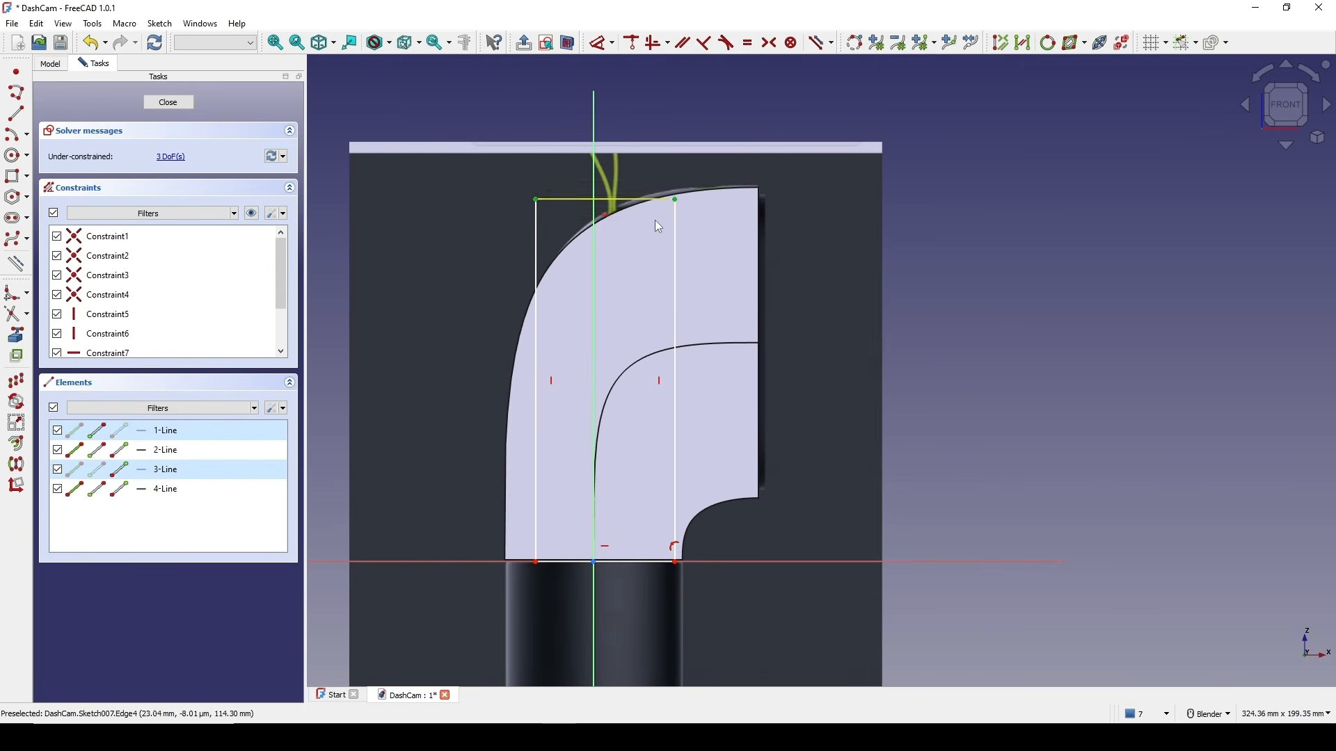
pyautogui.click(594, 276)
pyautogui.press('s')
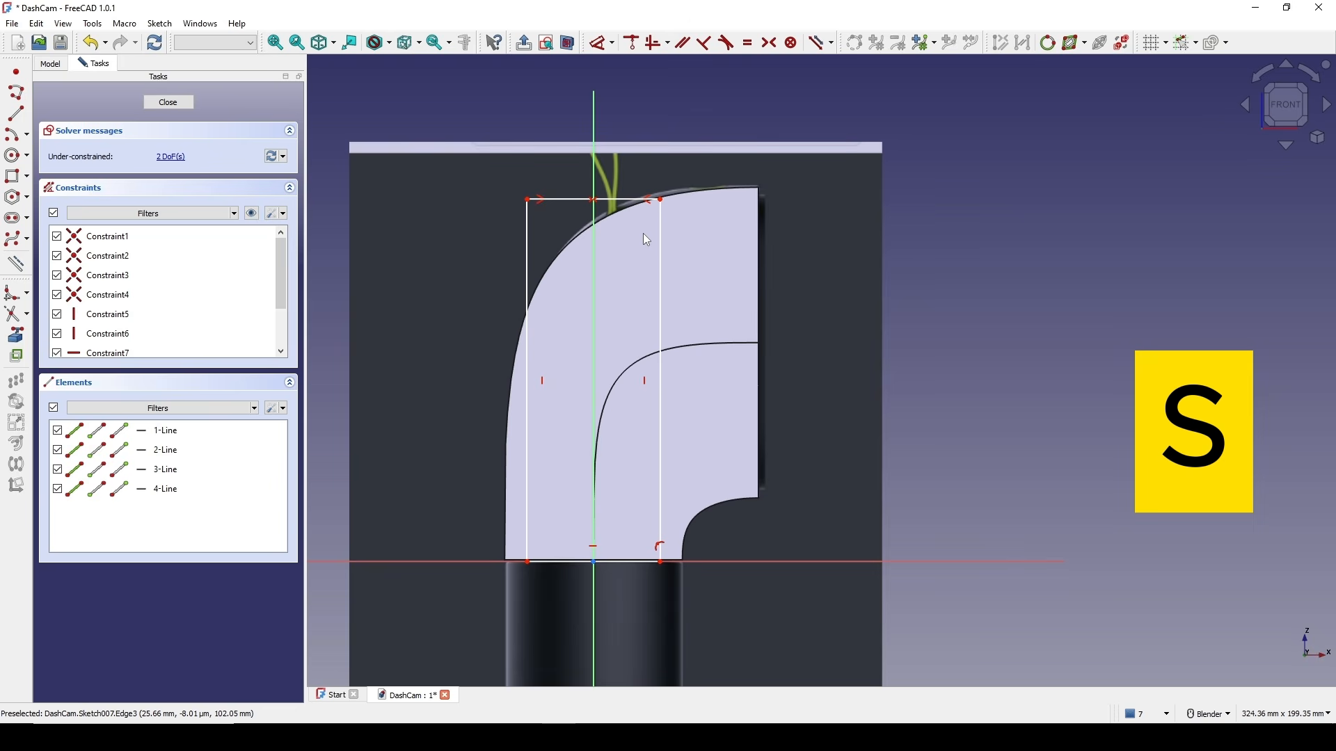
# - Dimension the rectangle's upper edge and set its length to 0.5 mm, giving a thin vertical strip
pyautogui.click(636, 200)
pyautogui.press('d')
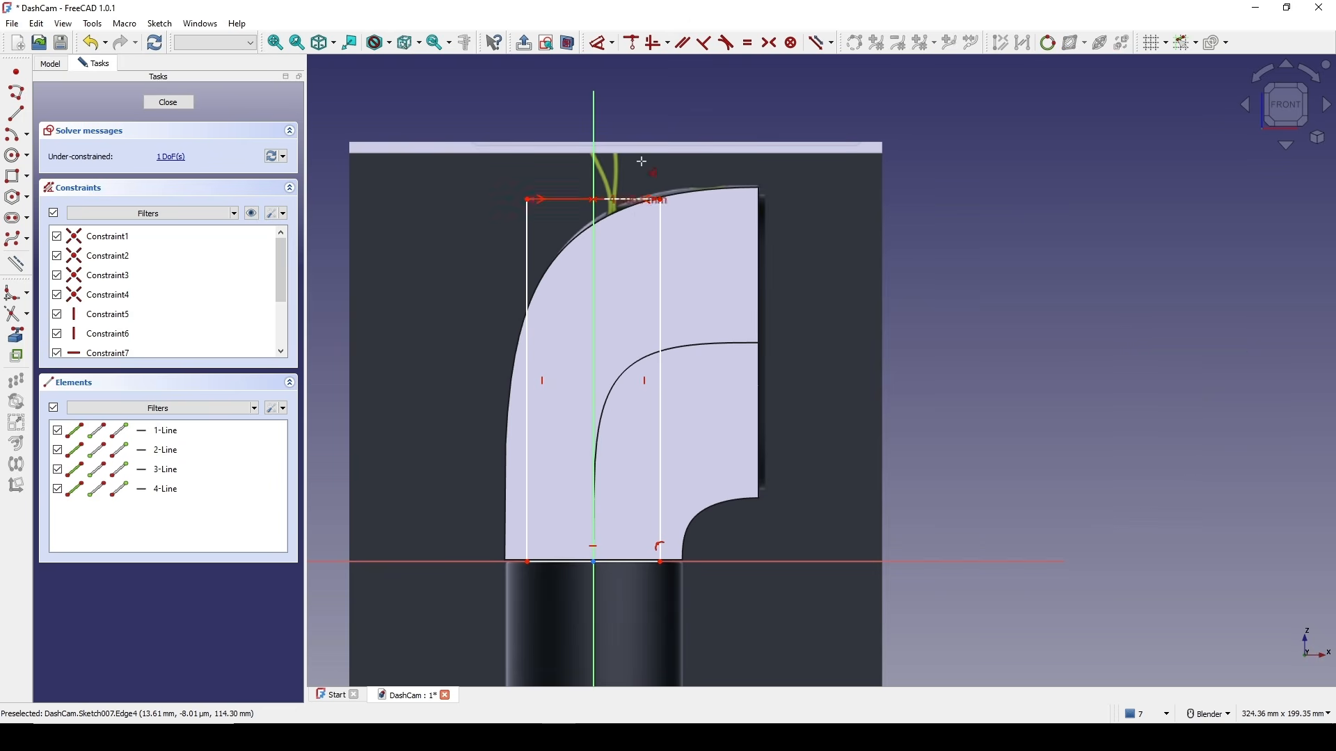
pyautogui.click(758, 160)
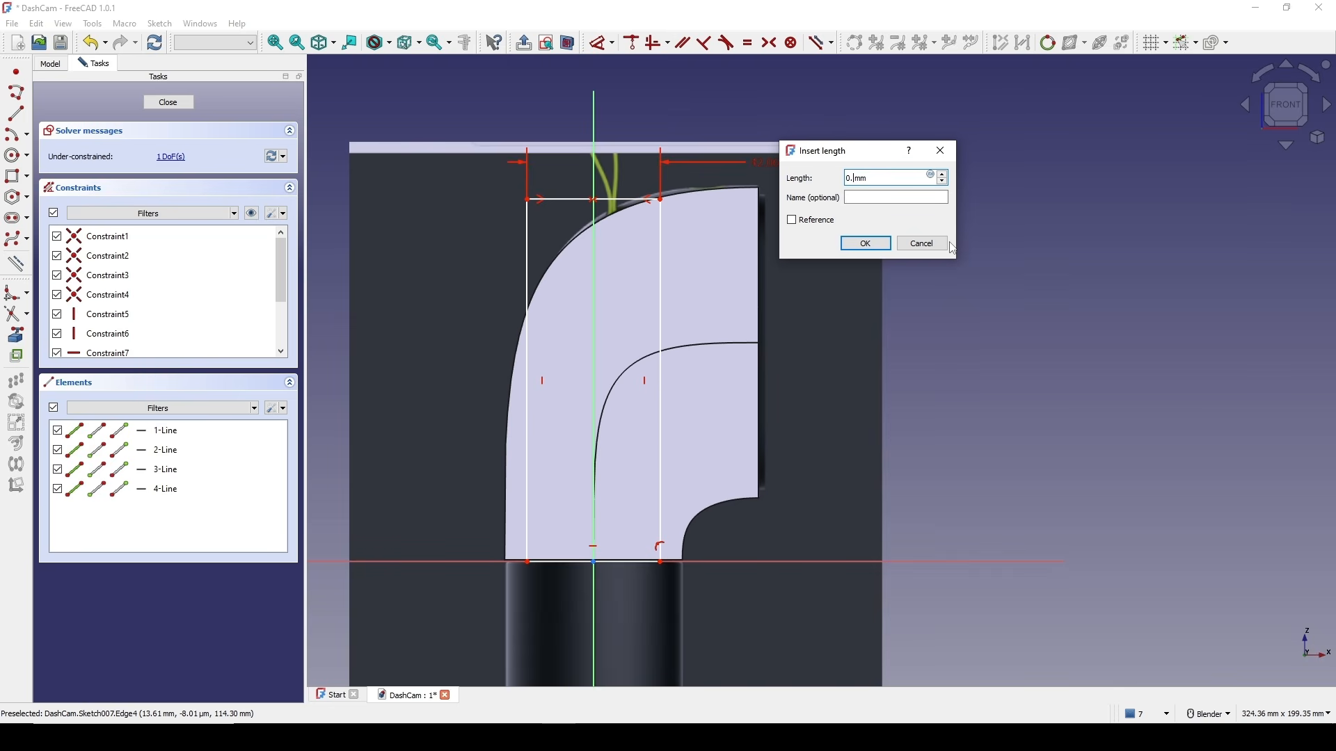
pyautogui.press('Return')
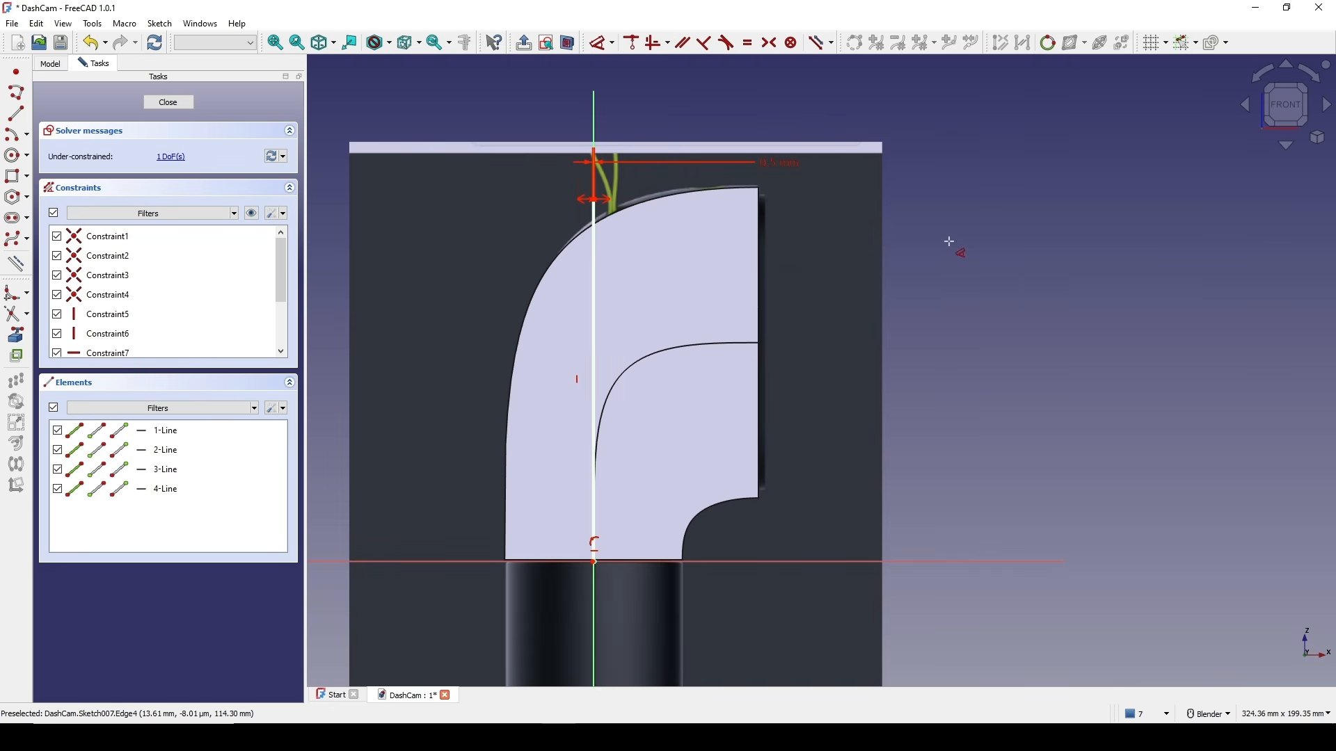
# - Stretch the strip's upper end beyond the top of the housing and close the sketch
pyautogui.scroll(5, 595, 210)
pyautogui.scroll(-3, 596, 181)
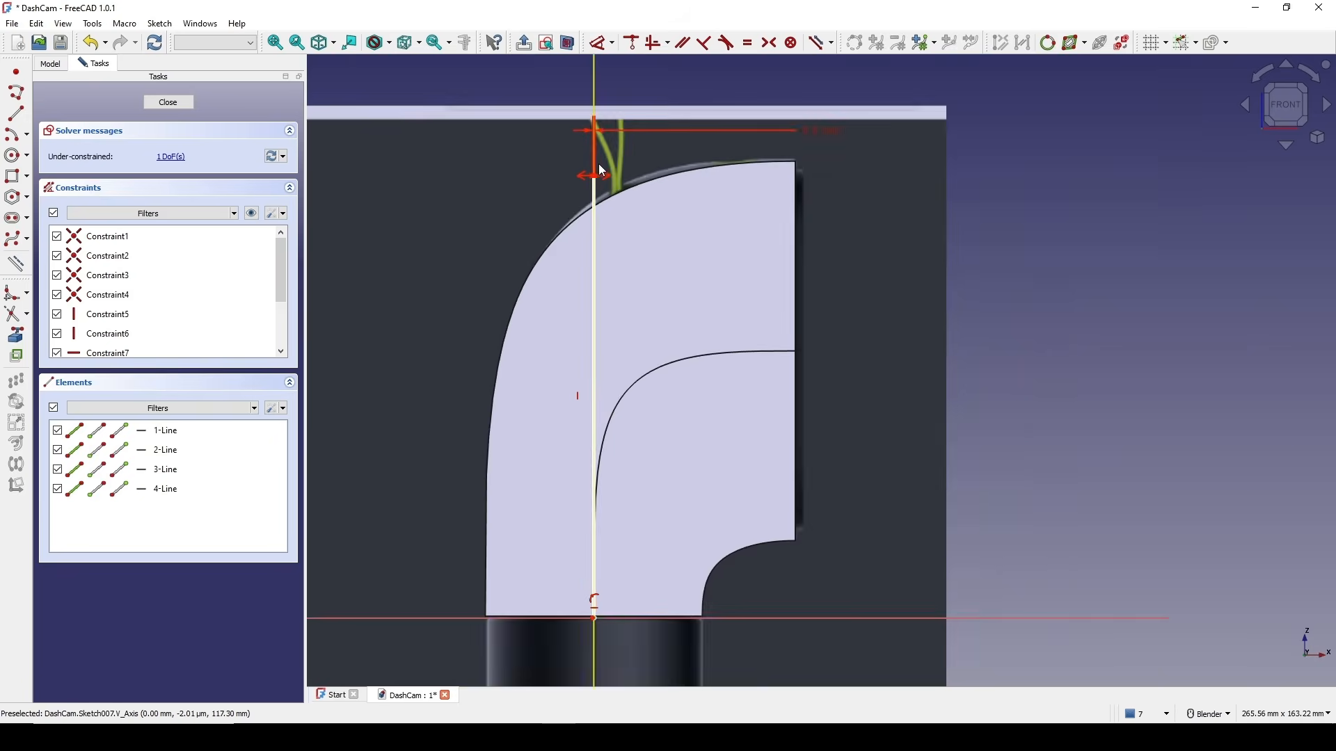
pyautogui.scroll(3, 604, 167)
pyautogui.scroll(-2, 600, 180)
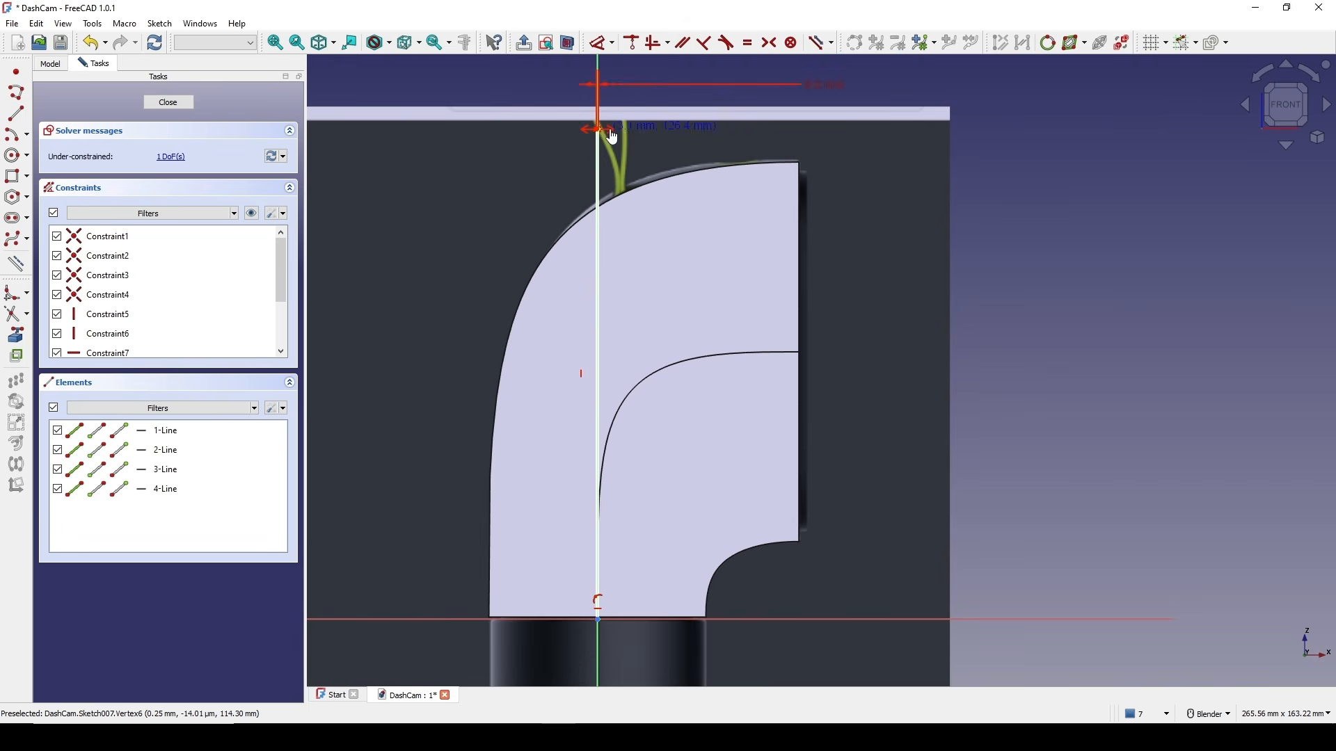
pyautogui.scroll(-4, 699, 146)
pyautogui.scroll(2, 700, 146)
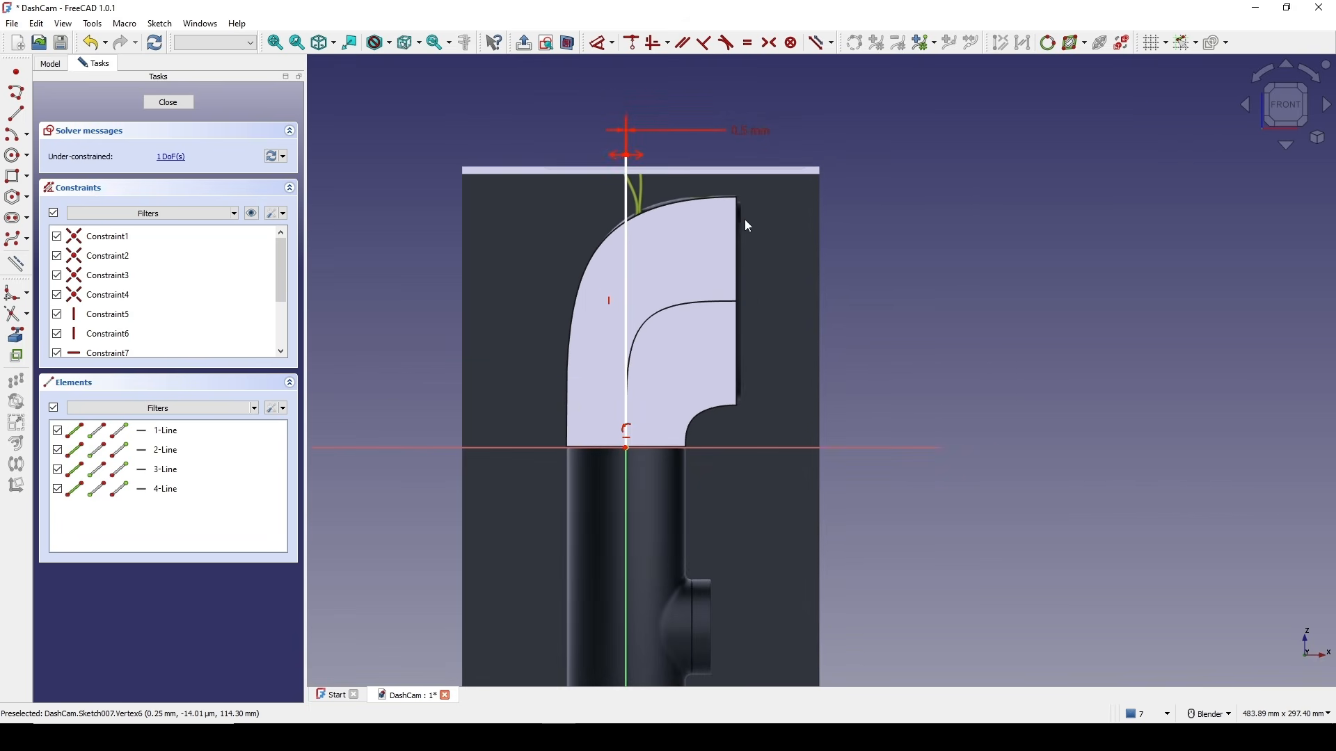
pyautogui.click(184, 103)
# - Extrude Sketch007 symmetrically along its normal as a solid plate extending past both sides of the housing
pyautogui.moveTo(761, 341); pyautogui.dragTo(756, 461, button='middle')
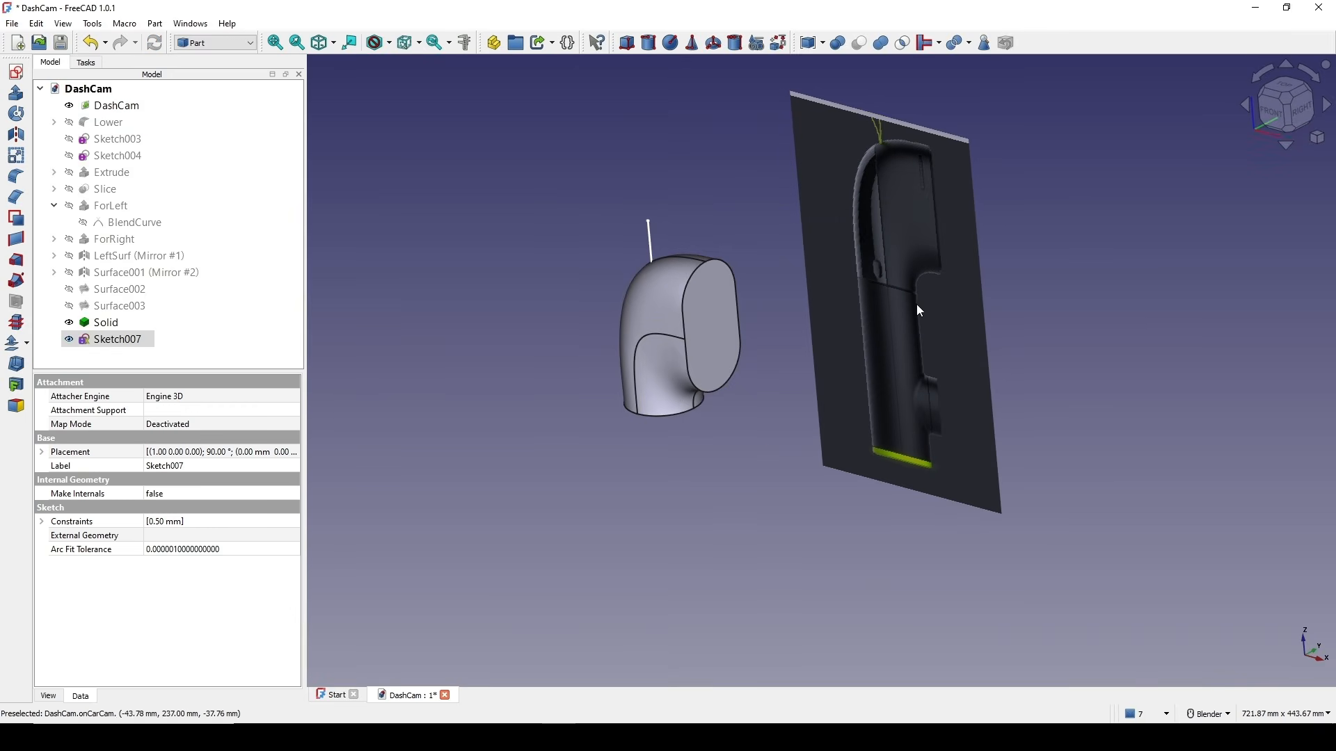
pyautogui.click(16, 92)
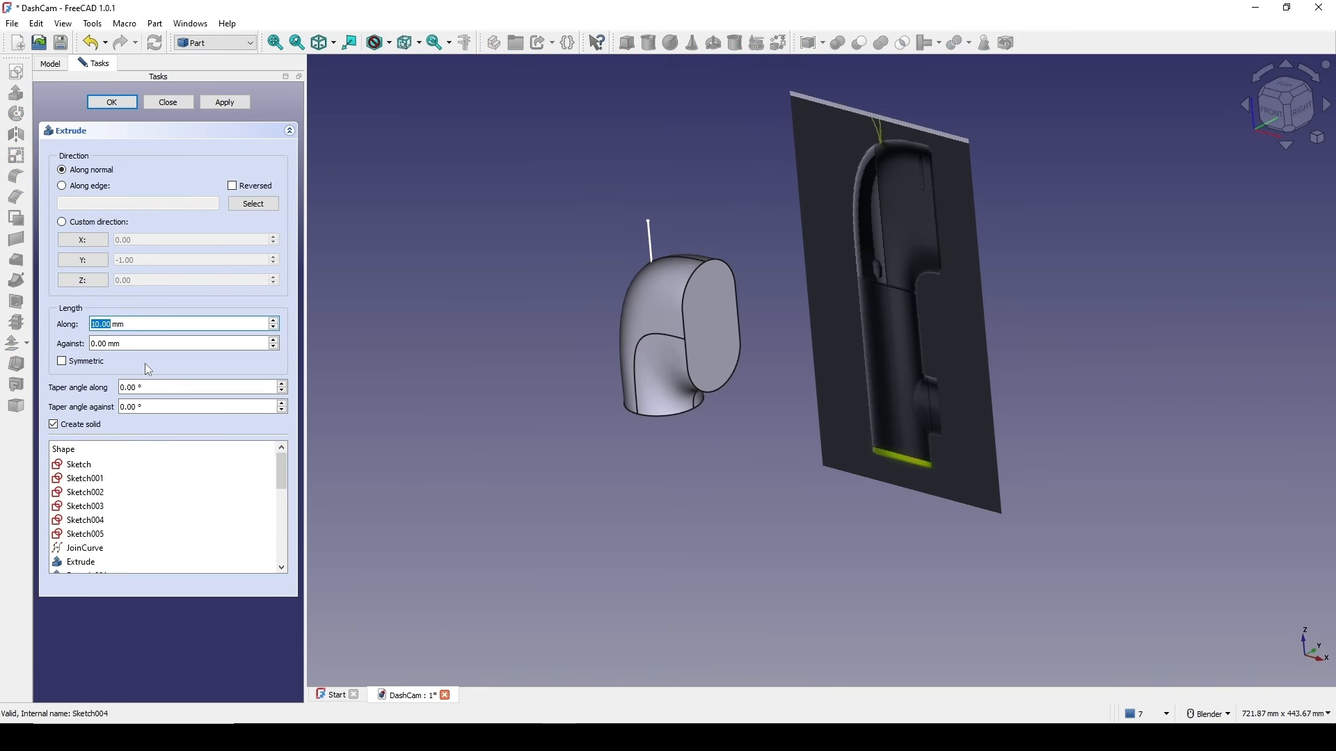
pyautogui.write('10')
pyautogui.click(99, 358)
pyautogui.click(113, 102)
pyautogui.scroll(8, 724, 253)
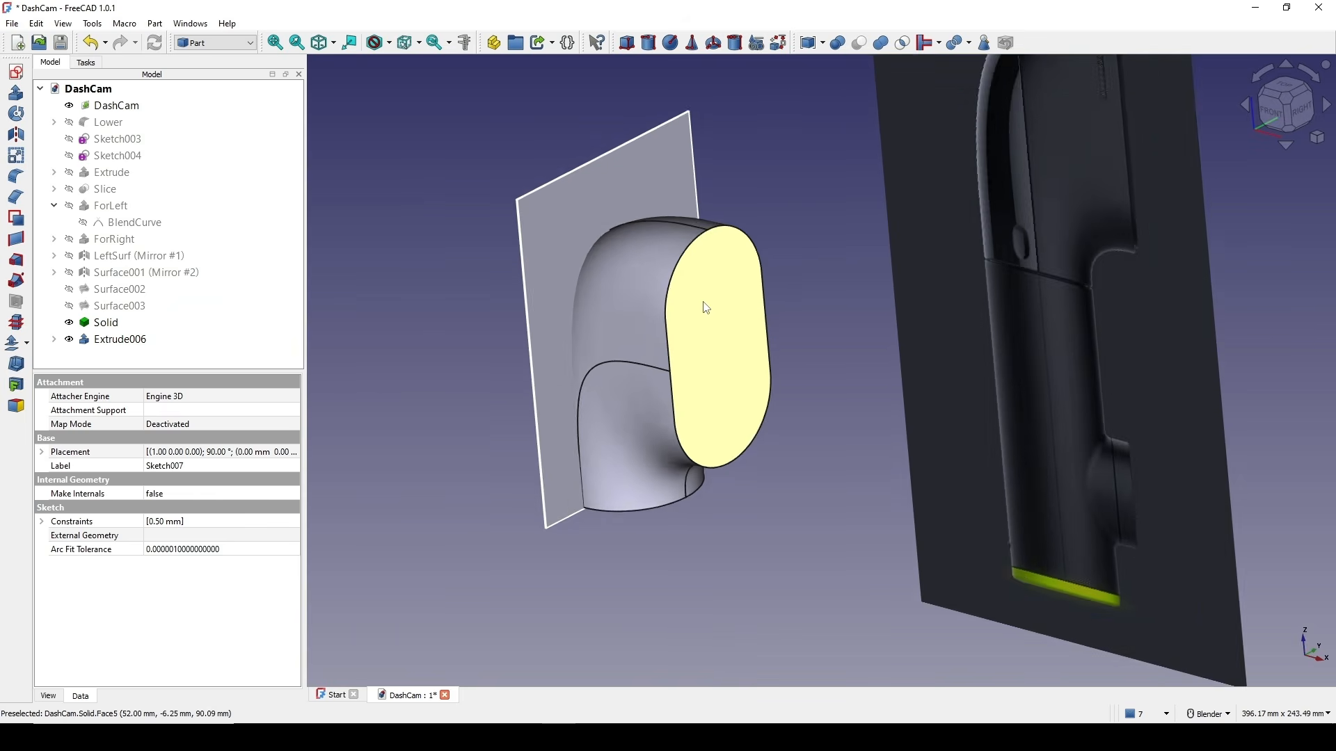
pyautogui.moveTo(652, 301); pyautogui.dragTo(724, 418, button='middle')
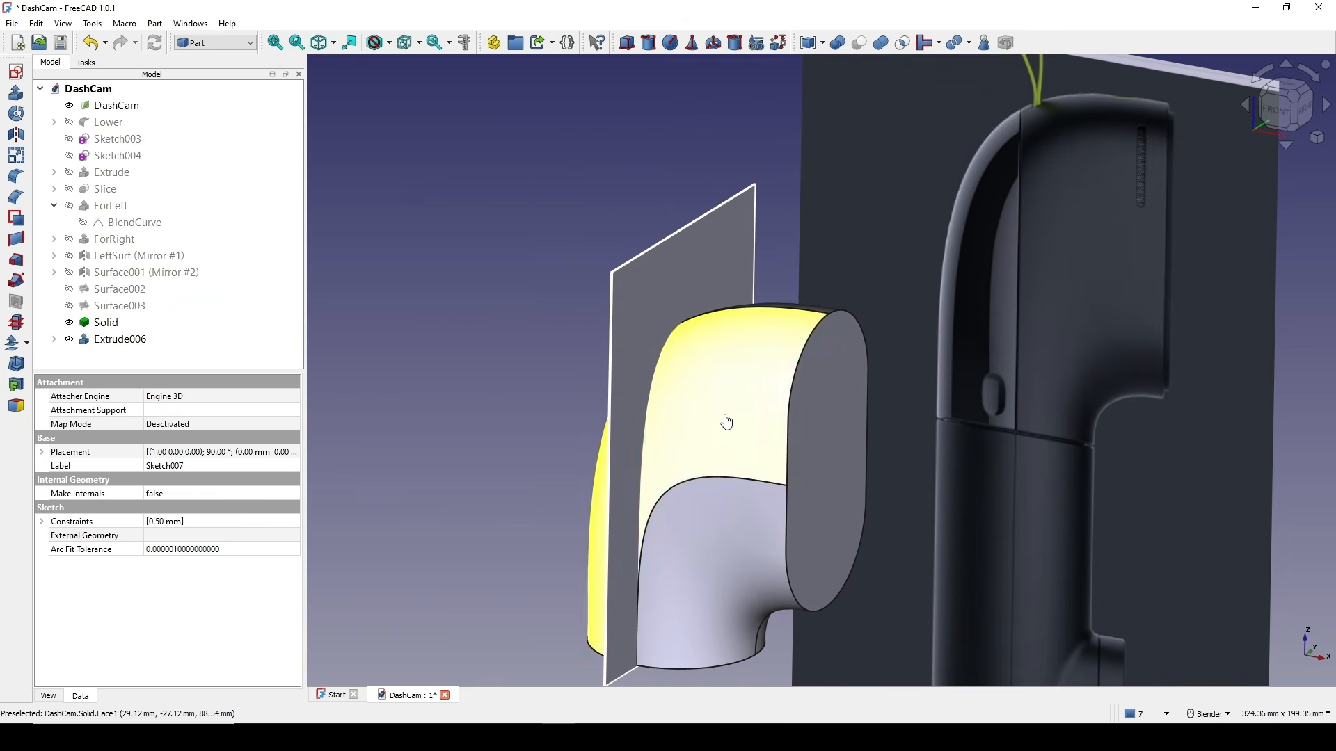
# - Slice apart the closed housing solid using the thin extruded plate as the cutting object
pyautogui.click(727, 420)
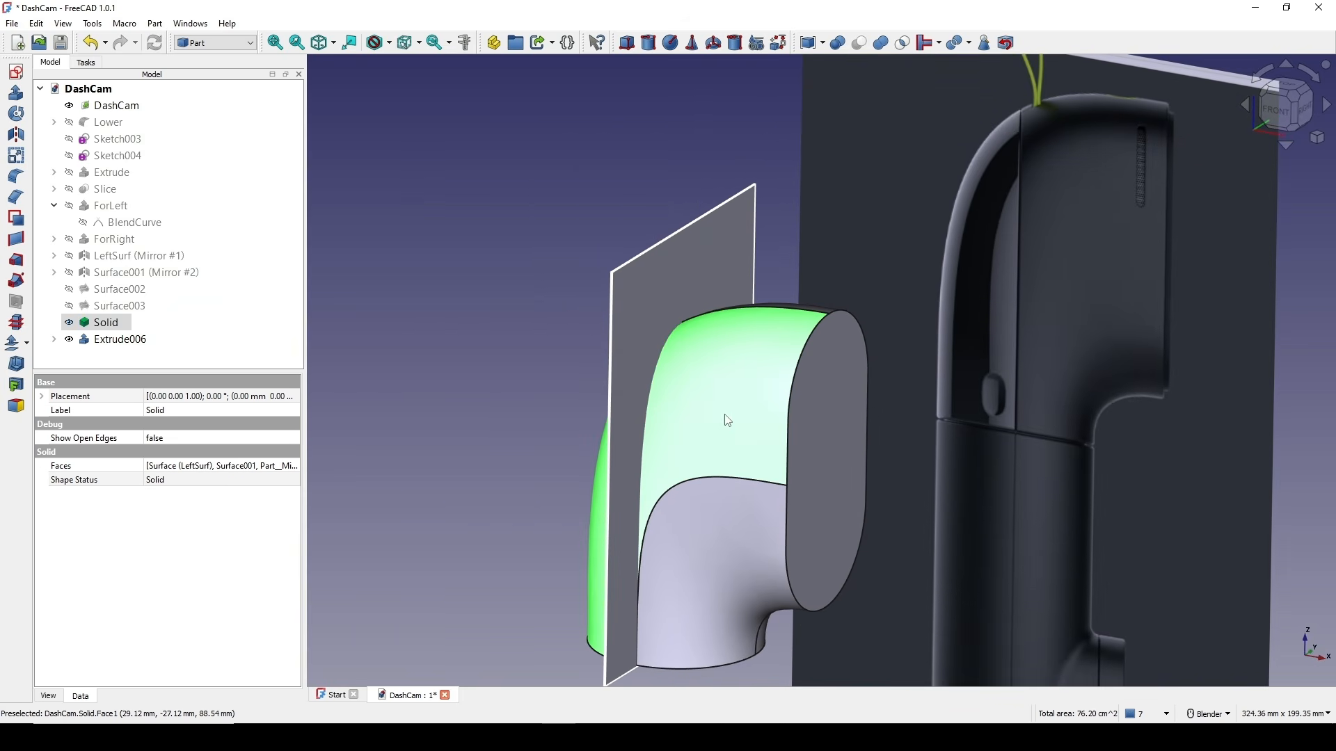
pyautogui.keyDown('ctrl'); pyautogui.click(657, 322); pyautogui.keyUp('ctrl')
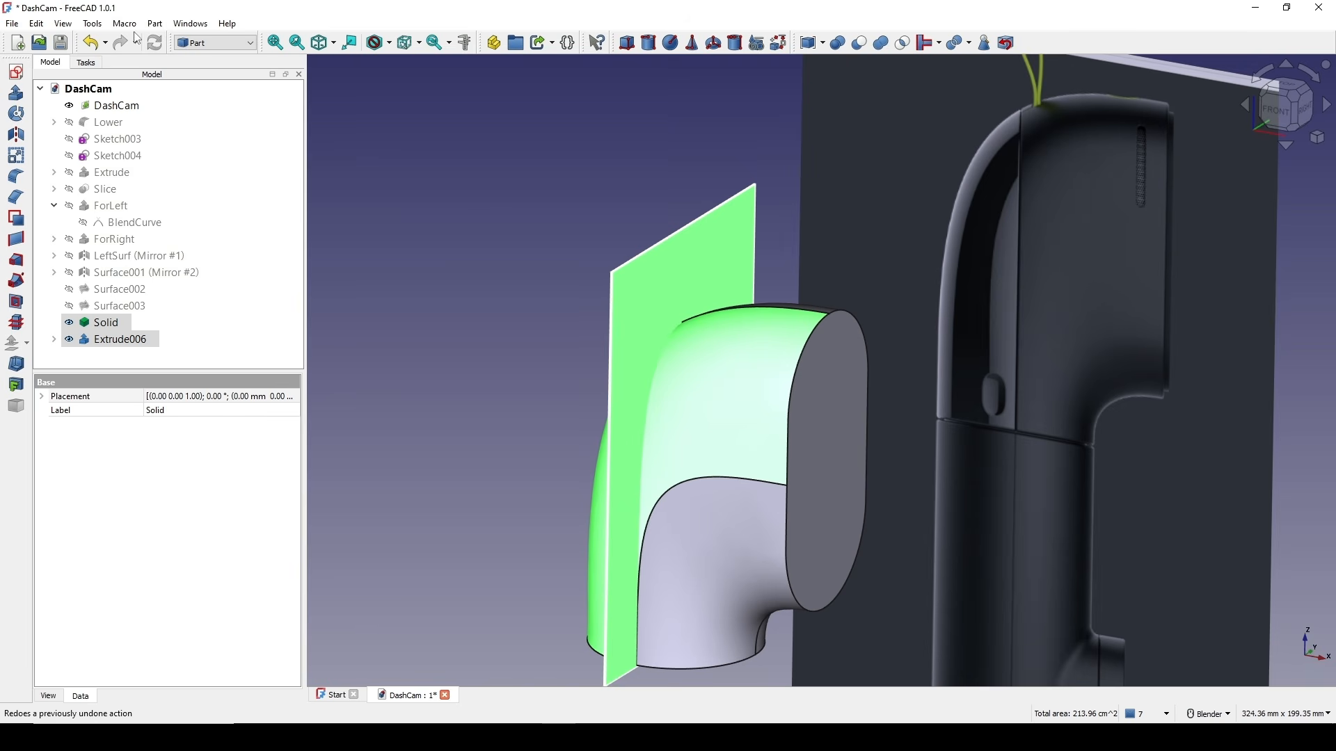
pyautogui.click(154, 23)
pyautogui.moveTo(184, 325)
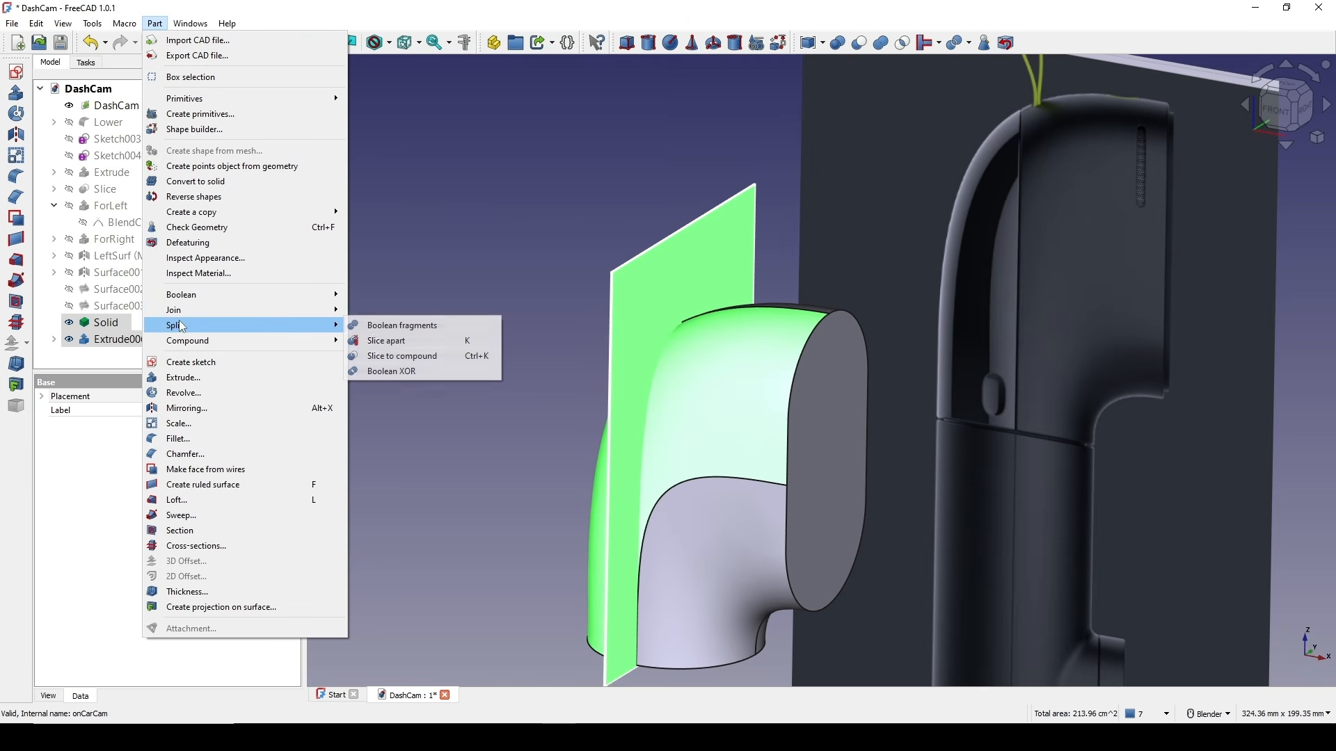
pyautogui.click(436, 345)
pyautogui.moveTo(781, 373); pyautogui.dragTo(694, 320, button='middle')
# - Hide the thin middle slice and the rounded back slice in the exploded slice group
pyautogui.click(53, 322)
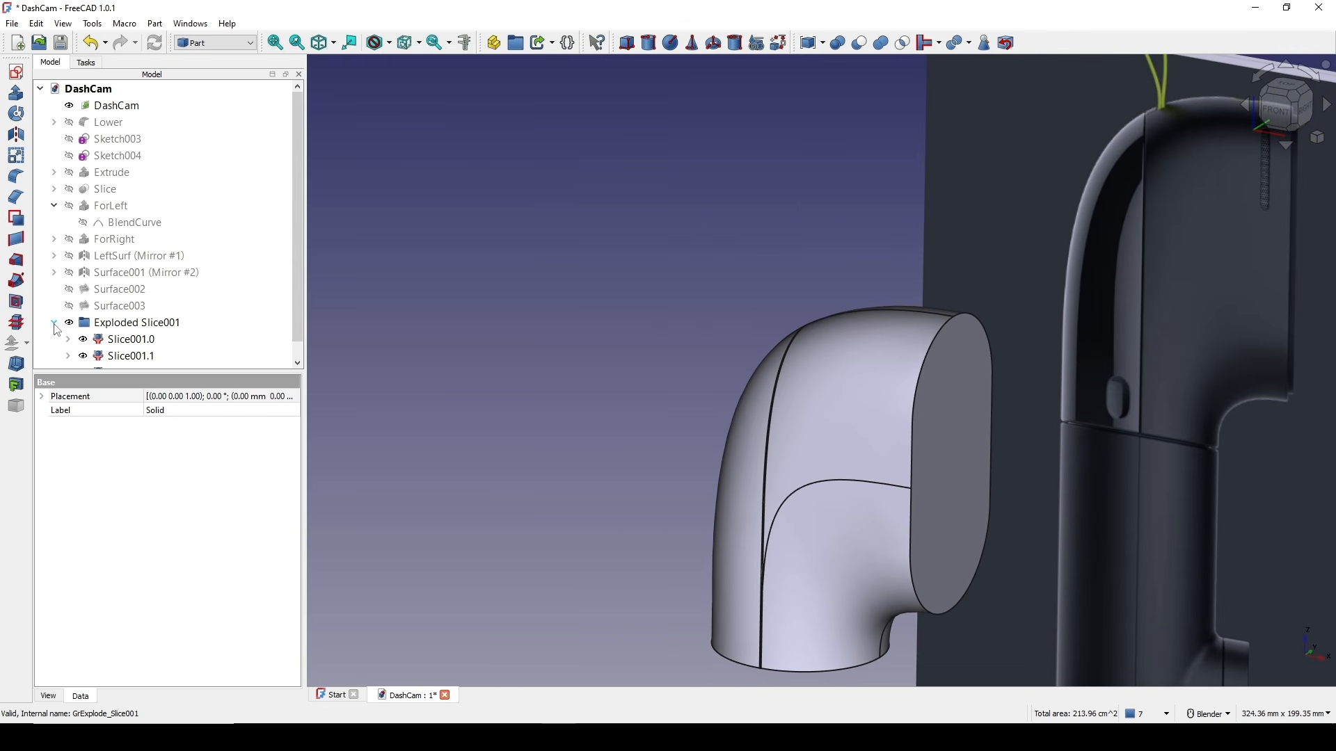
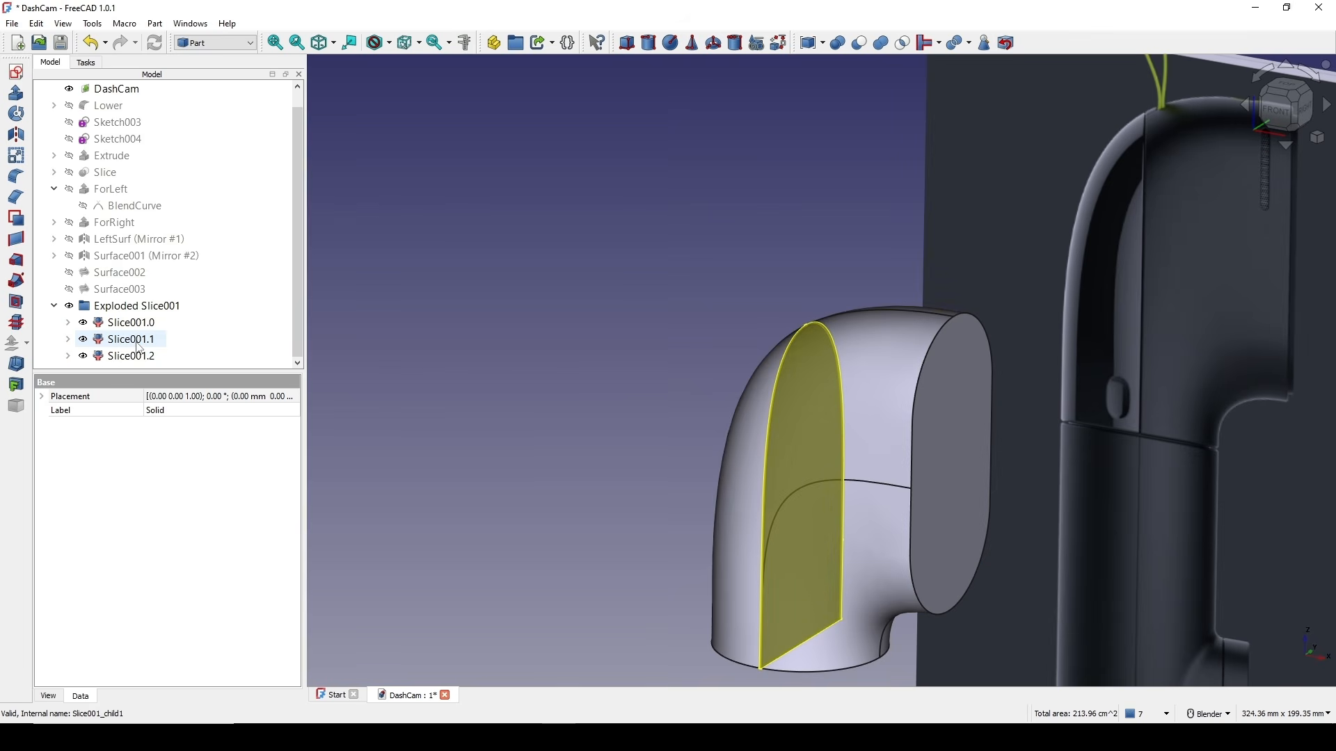
pyautogui.click(141, 346)
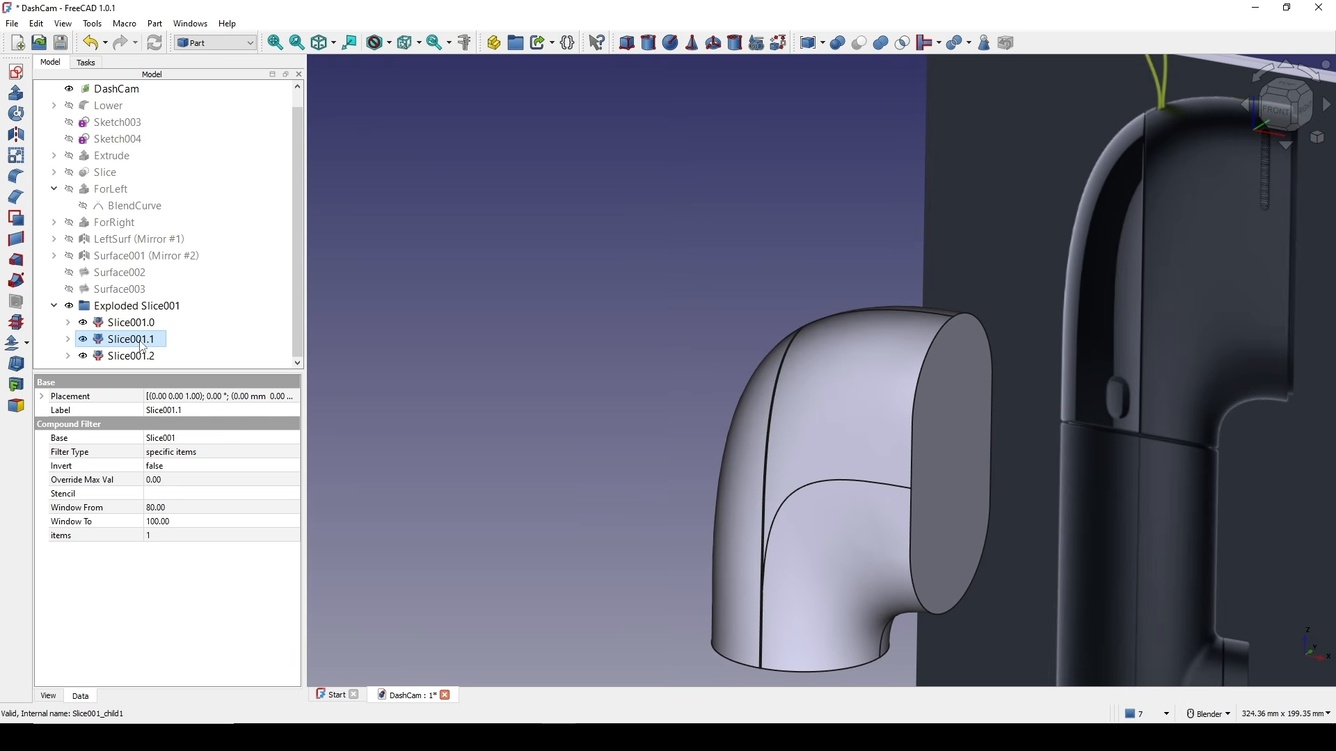
pyautogui.press('space')
pyautogui.keyDown('shift'); pyautogui.moveTo(834, 417); pyautogui.dragTo(728, 336, button='middle'); pyautogui.keyUp('shift')
pyautogui.click(146, 323)
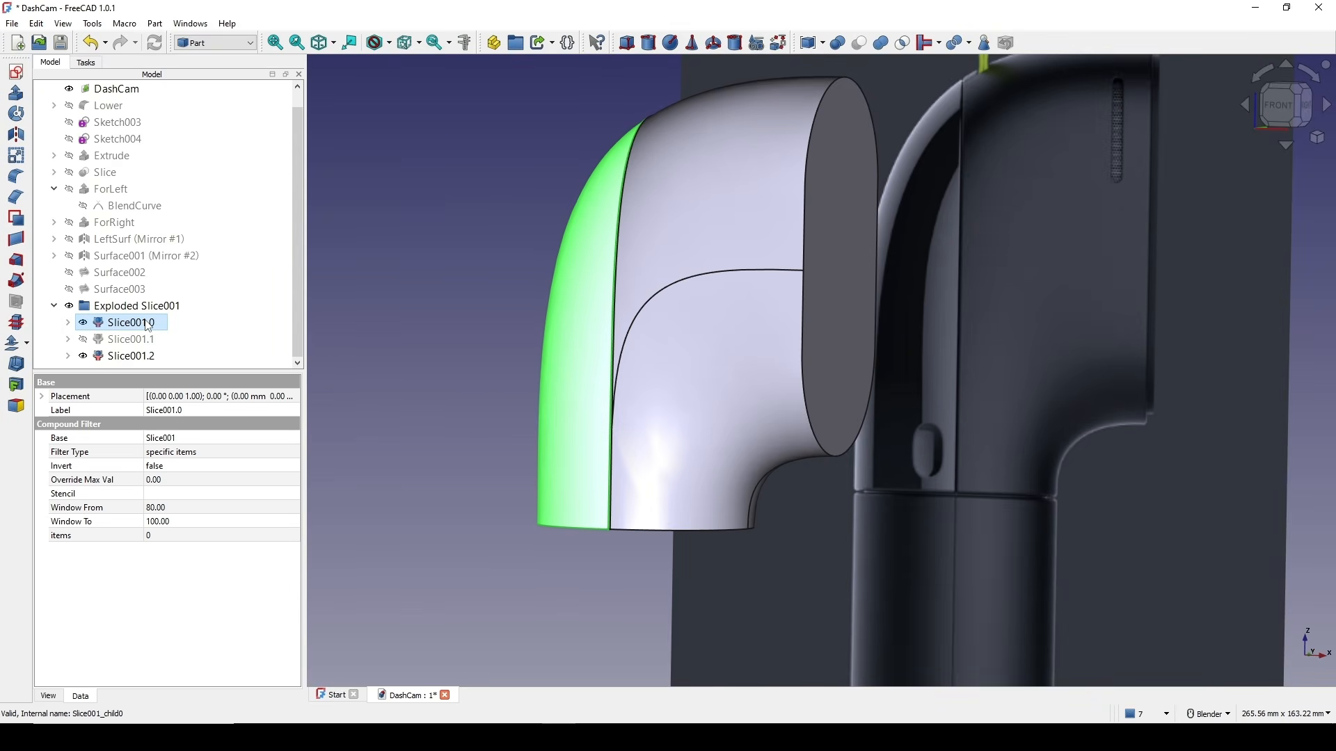
pyautogui.press('space')
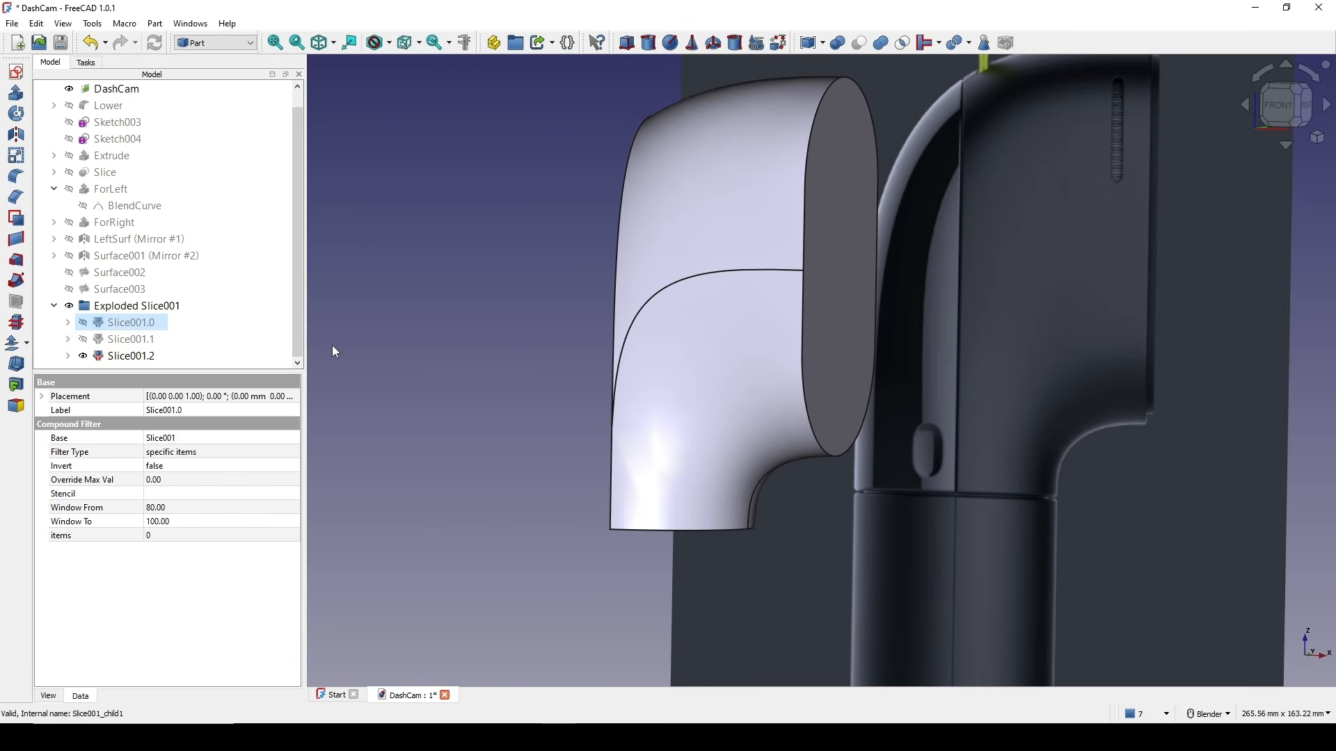
# - Fillet the curved outer edge of the remaining housing part's flat cut face with a 0.5 mm radius
pyautogui.moveTo(724, 352); pyautogui.dragTo(832, 307, button='middle')
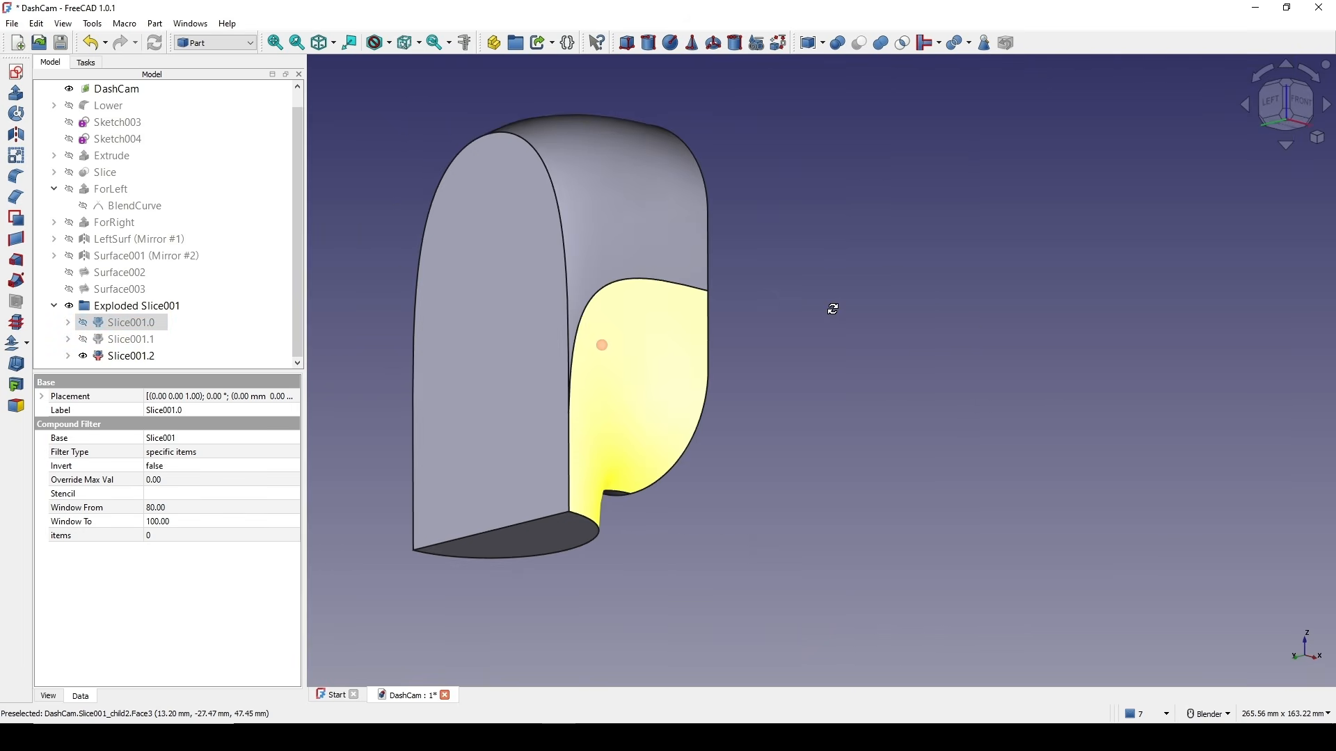
pyautogui.click(570, 299)
pyautogui.moveTo(588, 348); pyautogui.dragTo(614, 301, button='middle')
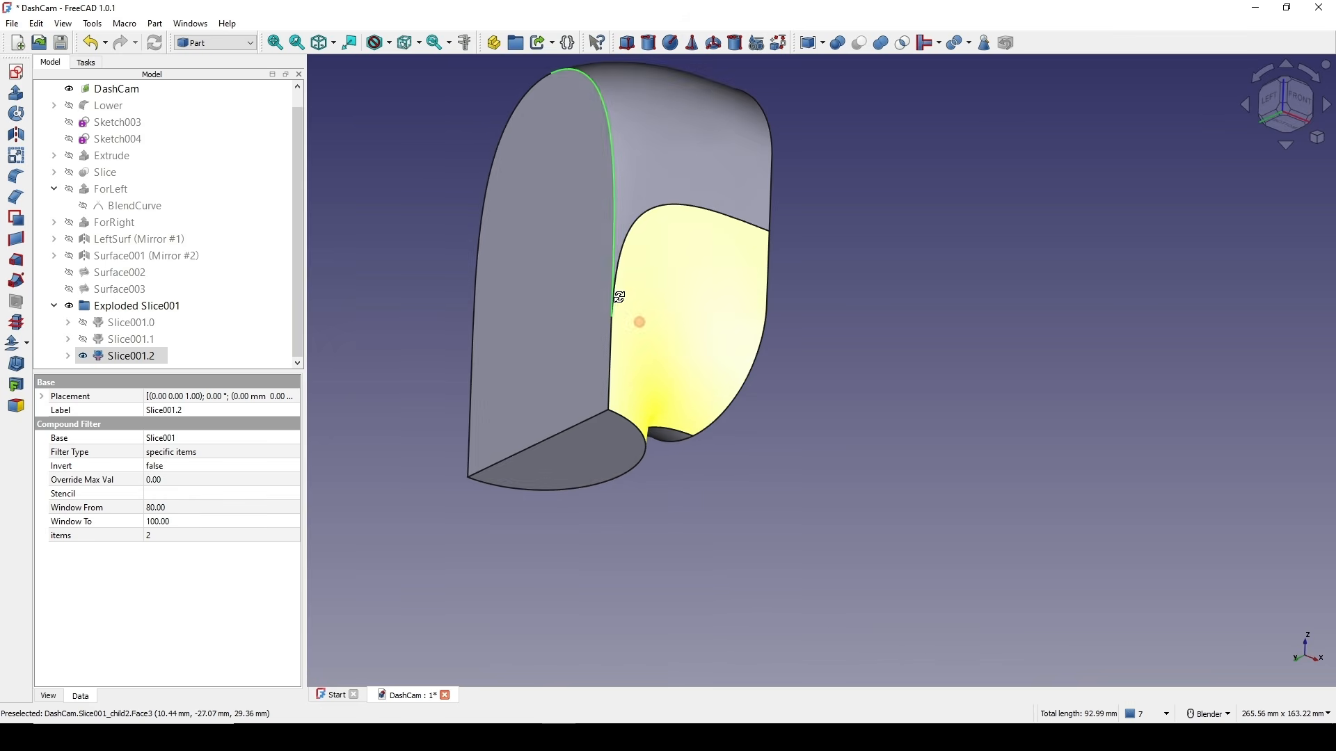
pyautogui.click(10, 177)
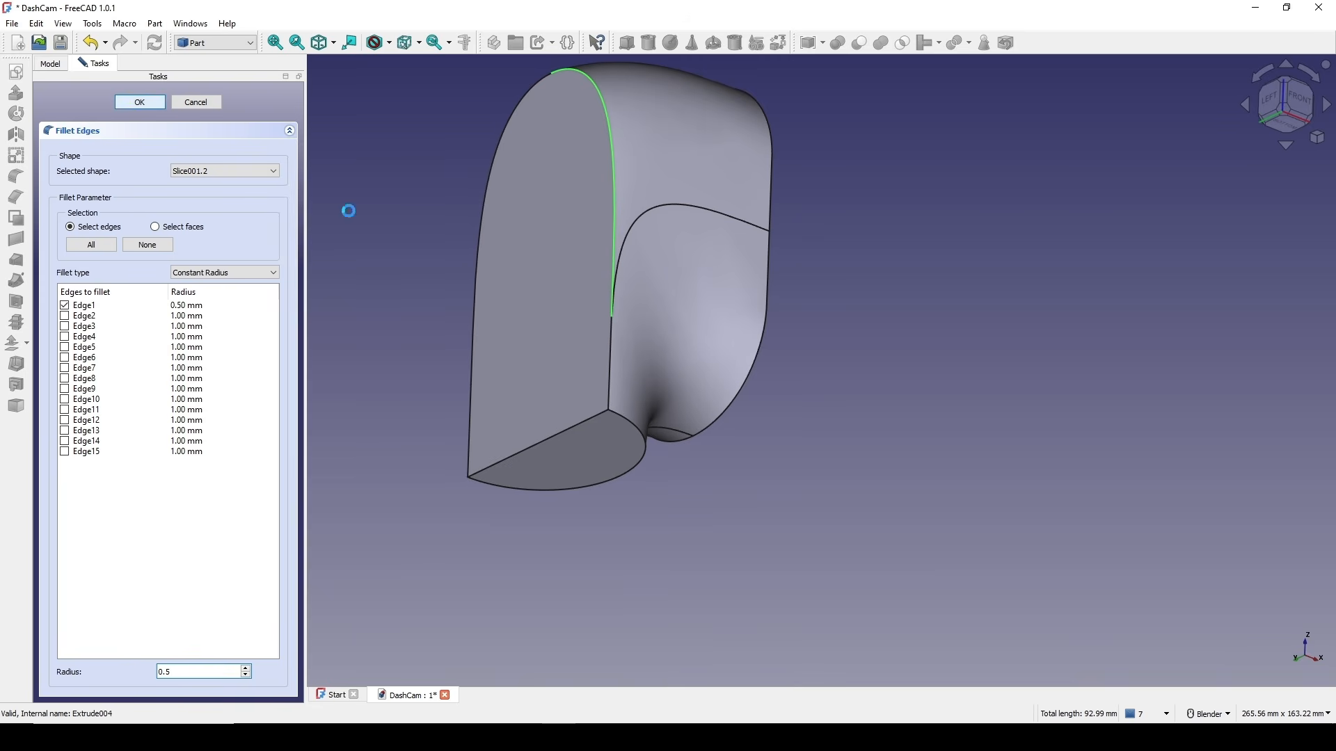
# - Fillet the straight edge between the cut face and the underside with a 0.5 mm radius
pyautogui.moveTo(680, 373); pyautogui.dragTo(591, 352, button='middle')
pyautogui.click(590, 354)
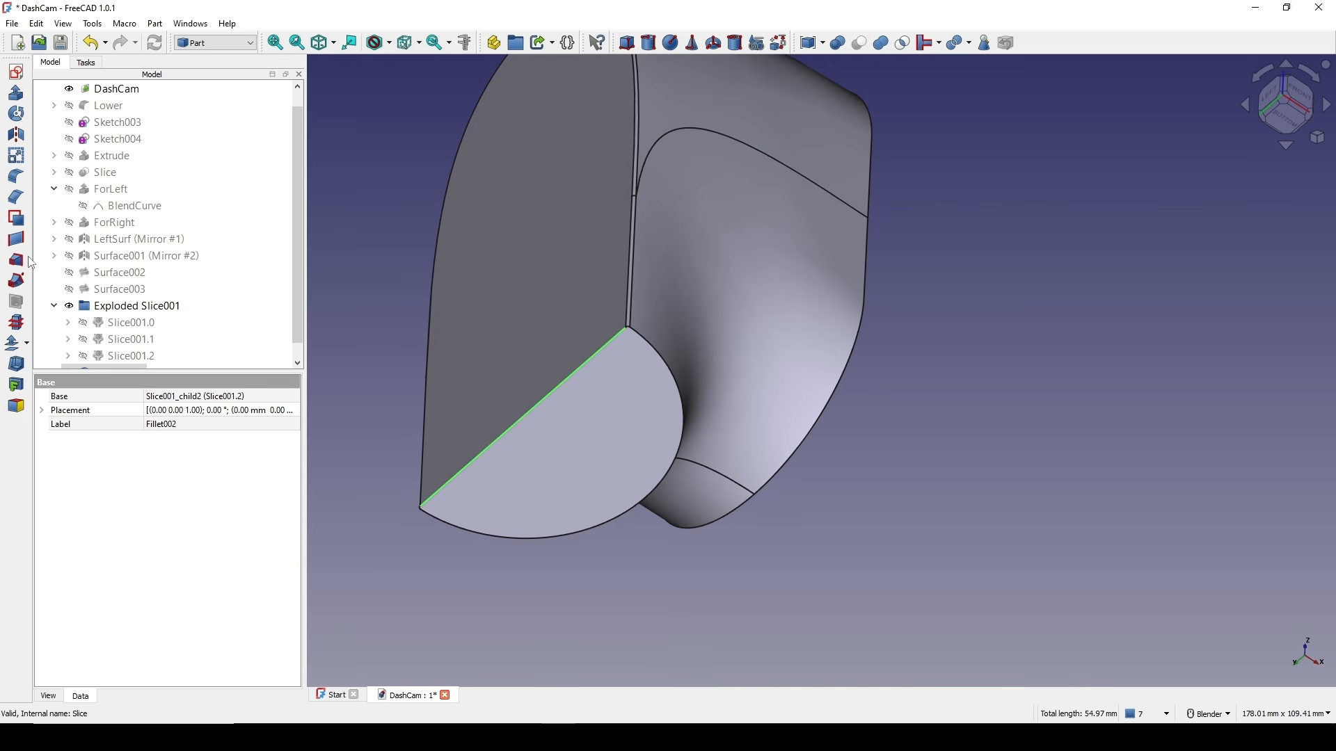
pyautogui.click(17, 177)
pyautogui.write('0.5')
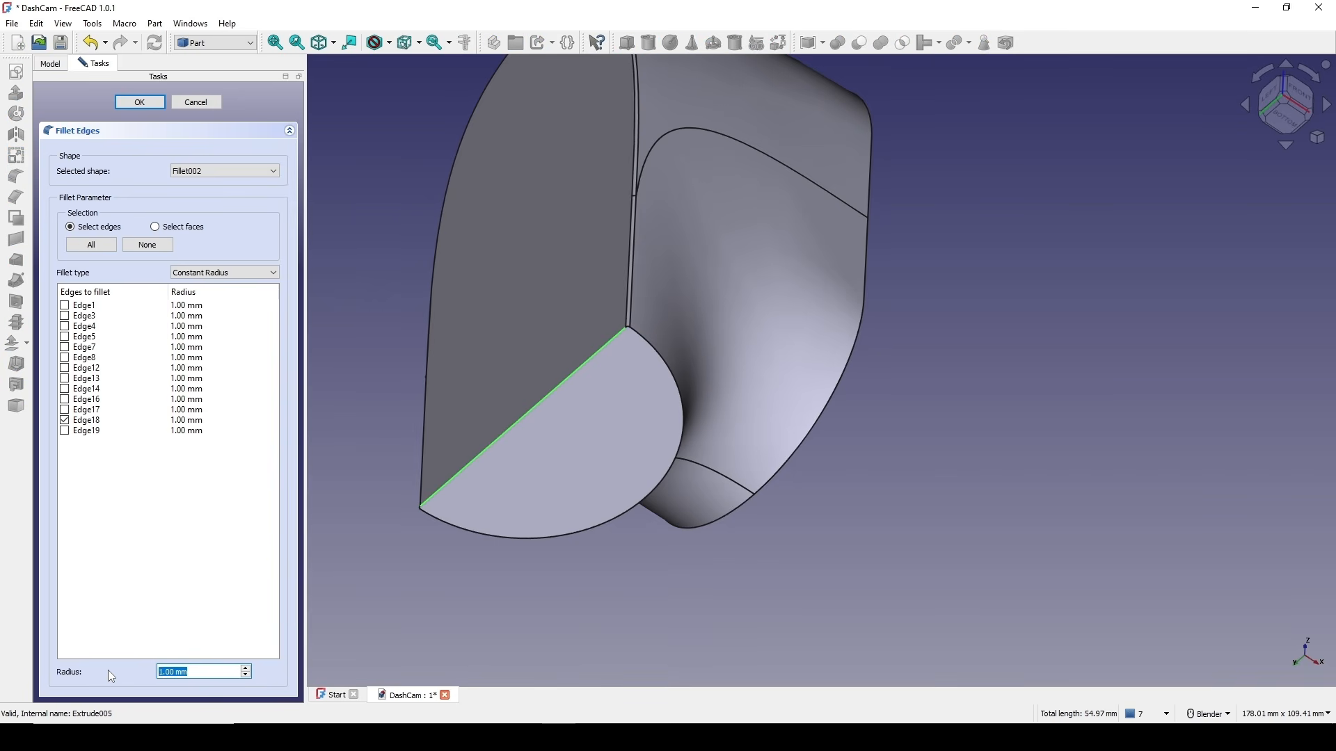
pyautogui.click(139, 102)
# - Fillet the outline edge of the housing's flat oval end face with a 0.5 mm radius
pyautogui.moveTo(640, 335); pyautogui.dragTo(724, 364, button='middle')
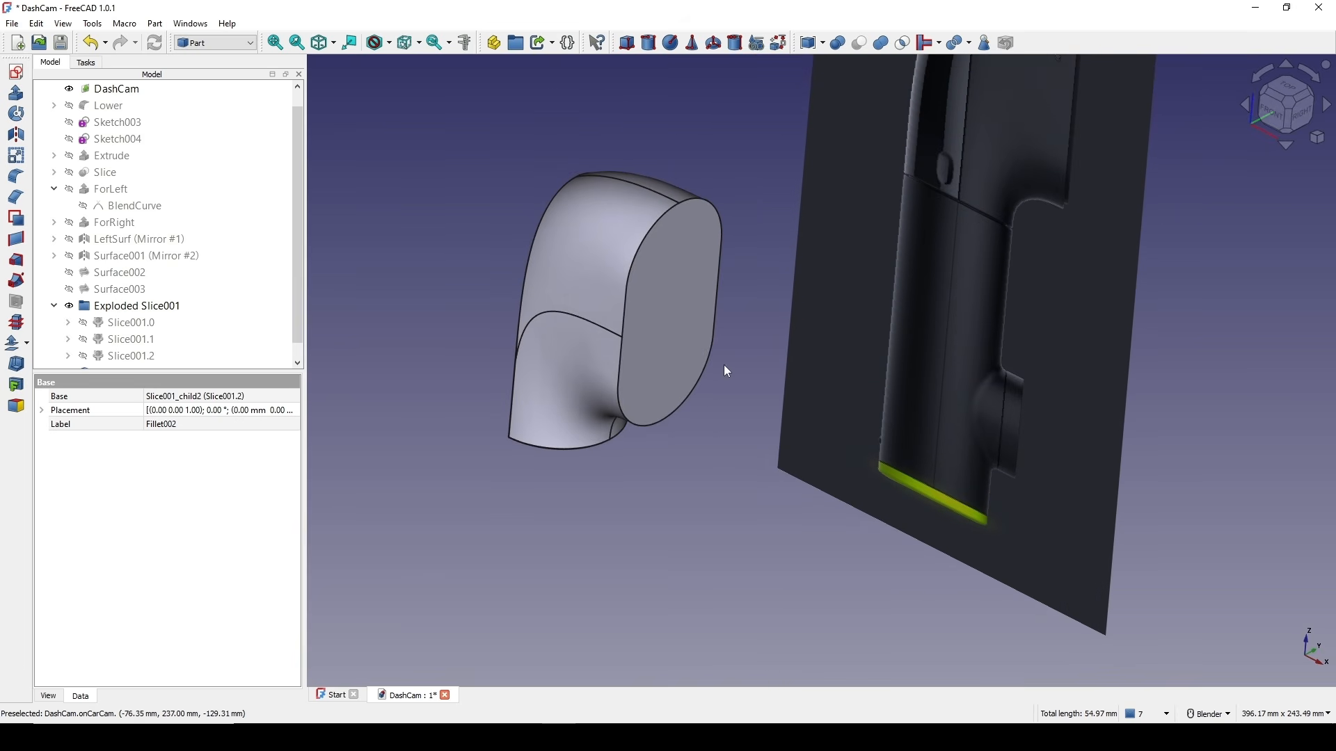
pyautogui.click(628, 295)
pyautogui.click(16, 176)
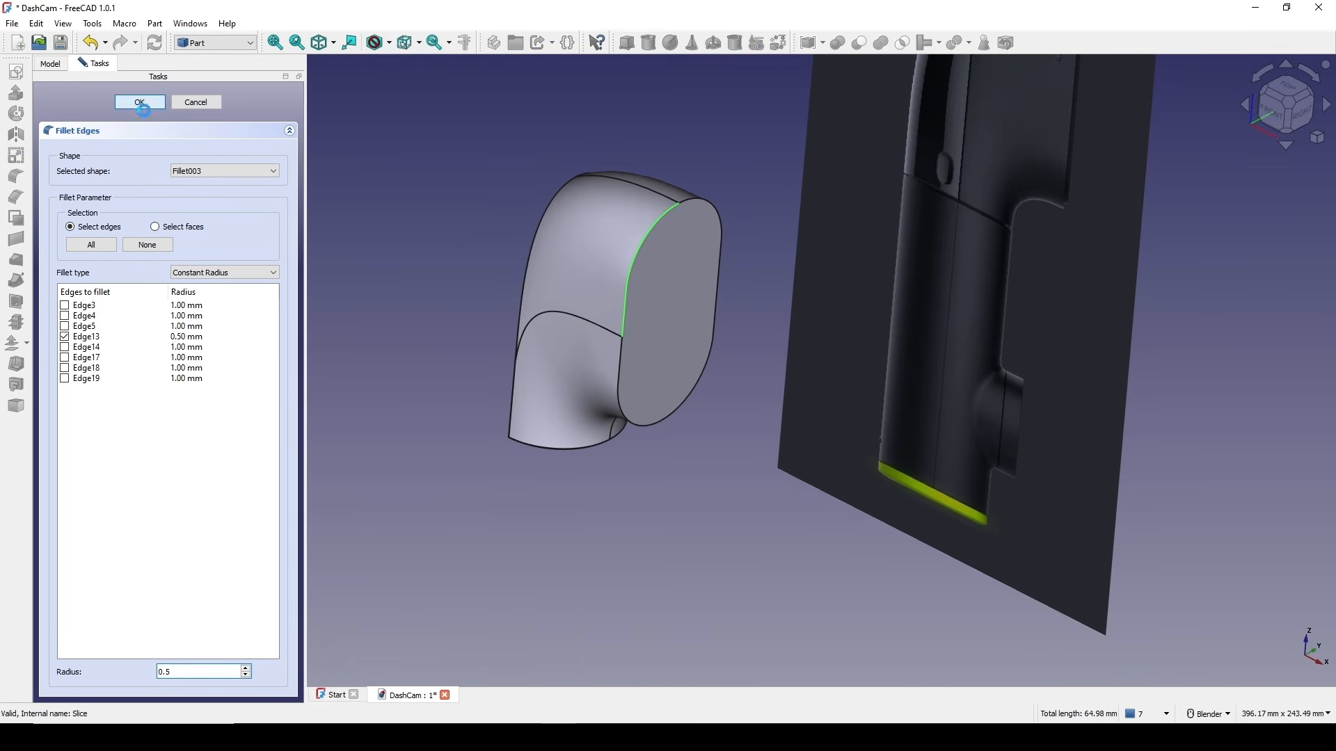
pyautogui.click(139, 102)
# - Create a sketch on the flat oval end face and draw a vertical slot of about 10.5 mm radius centred on the vertical axis
pyautogui.moveTo(686, 278); pyautogui.dragTo(859, 460, button='middle')
pyautogui.scroll(1, 859, 462)
pyautogui.moveTo(783, 305); pyautogui.dragTo(857, 398, button='middle')
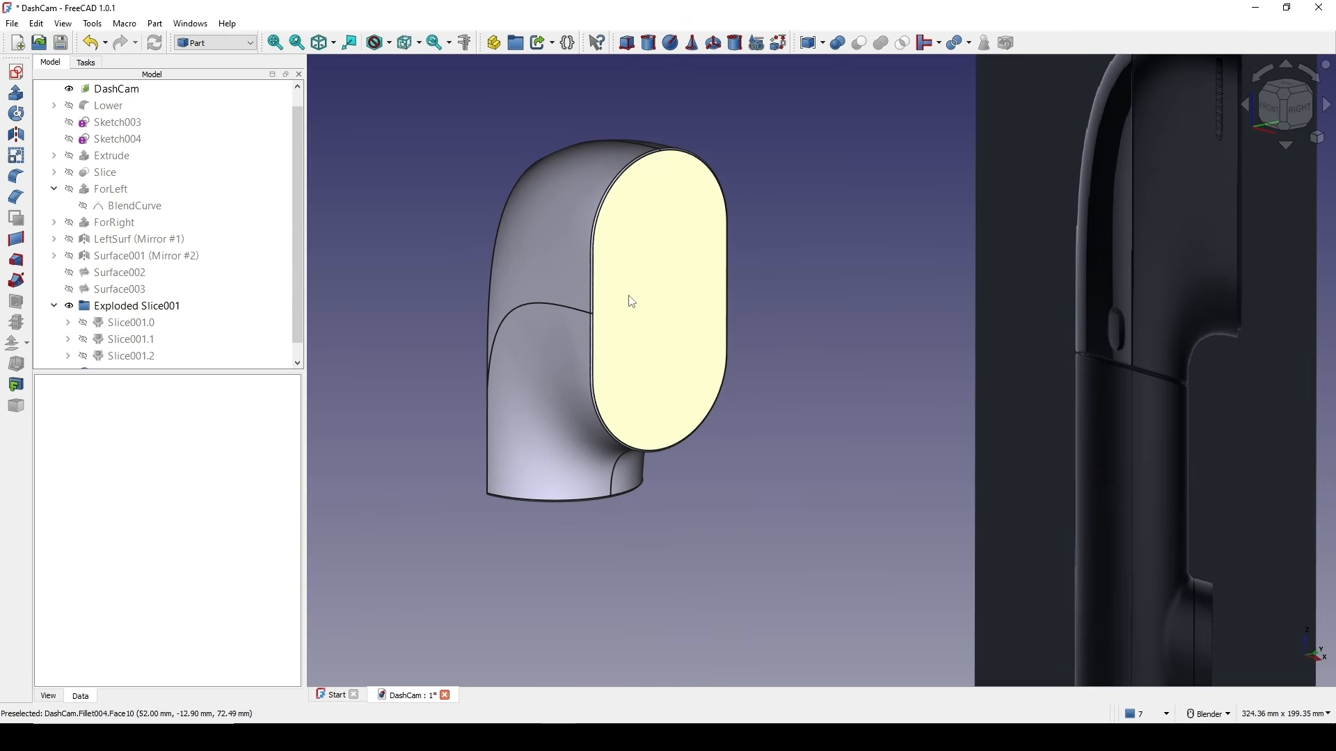
pyautogui.click(649, 302)
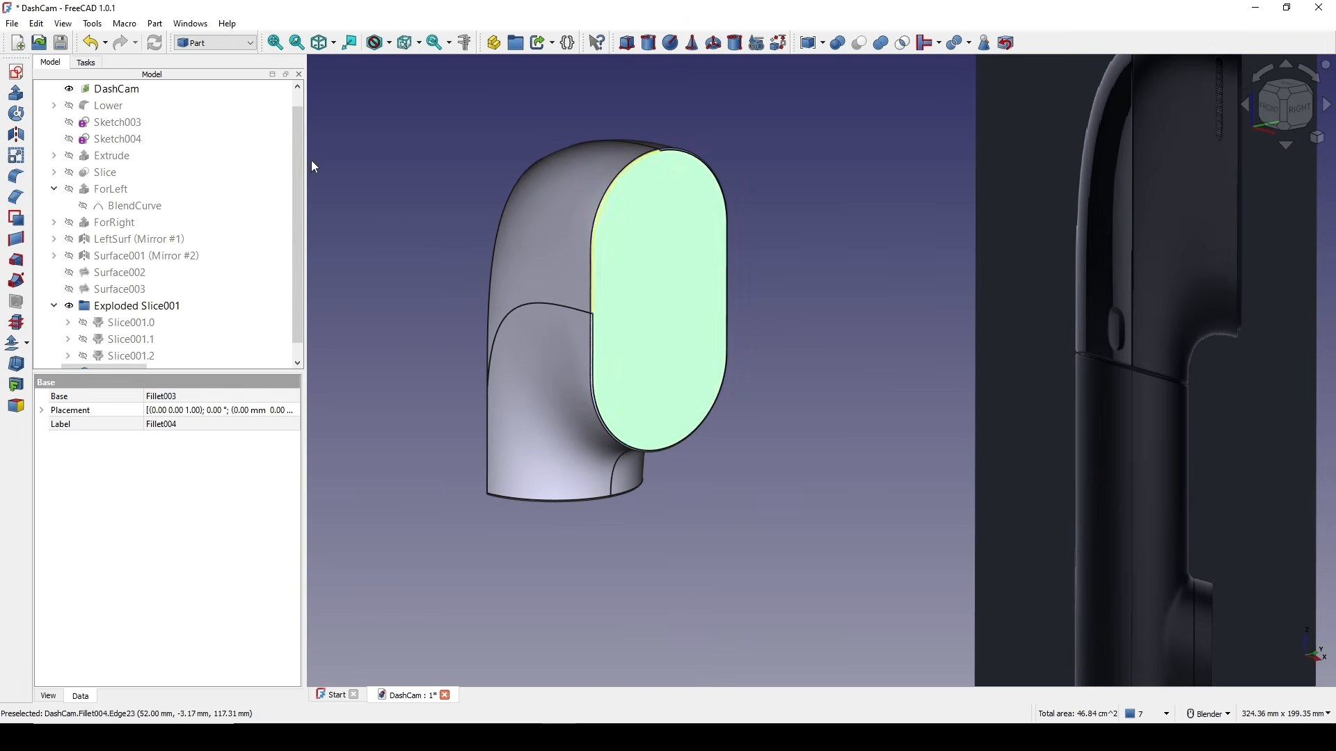
pyautogui.click(16, 72)
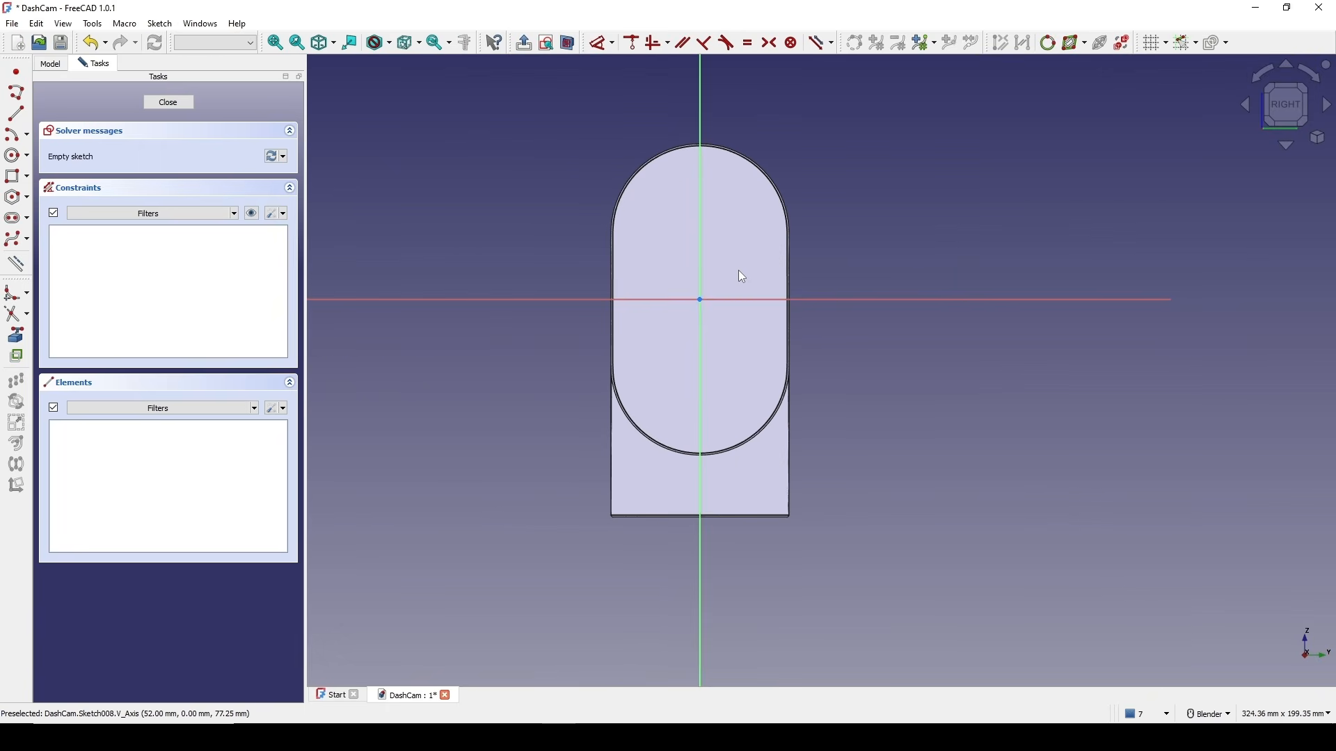
pyautogui.scroll(3, 737, 270)
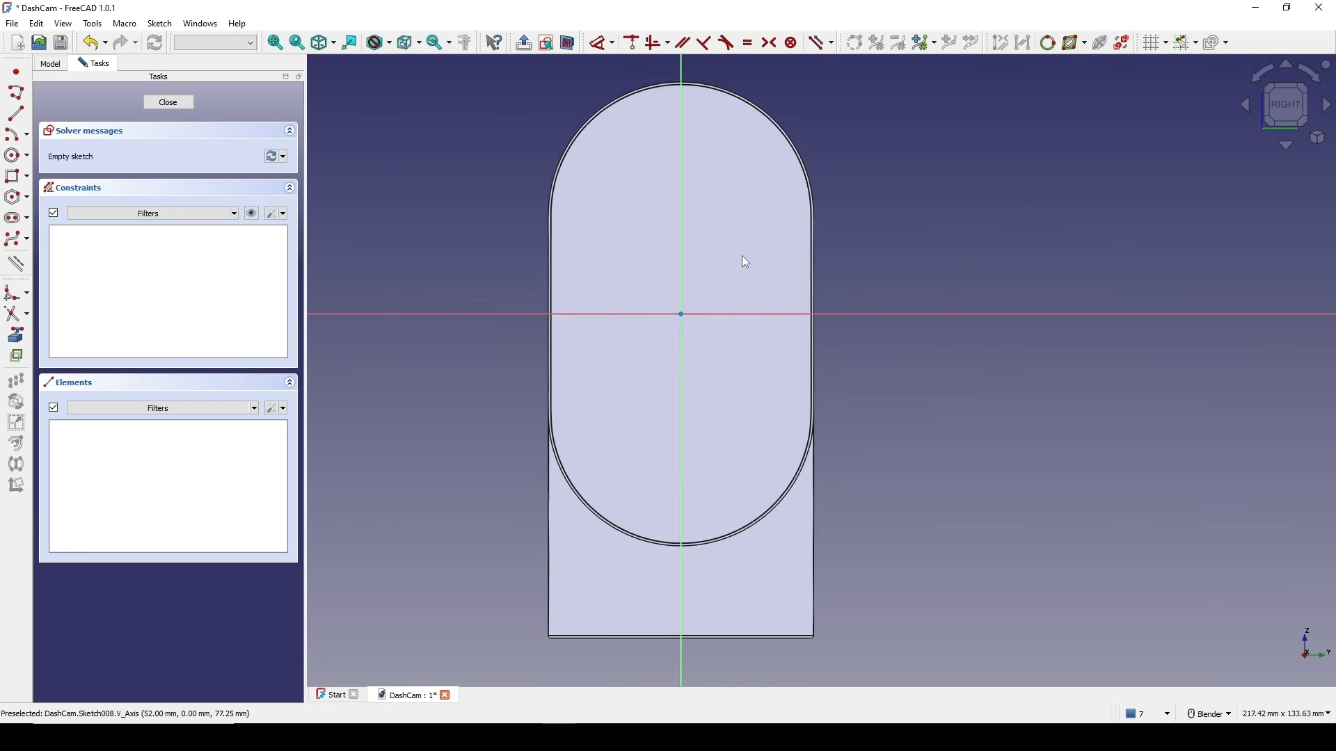
pyautogui.click(16, 218)
pyautogui.click(663, 107)
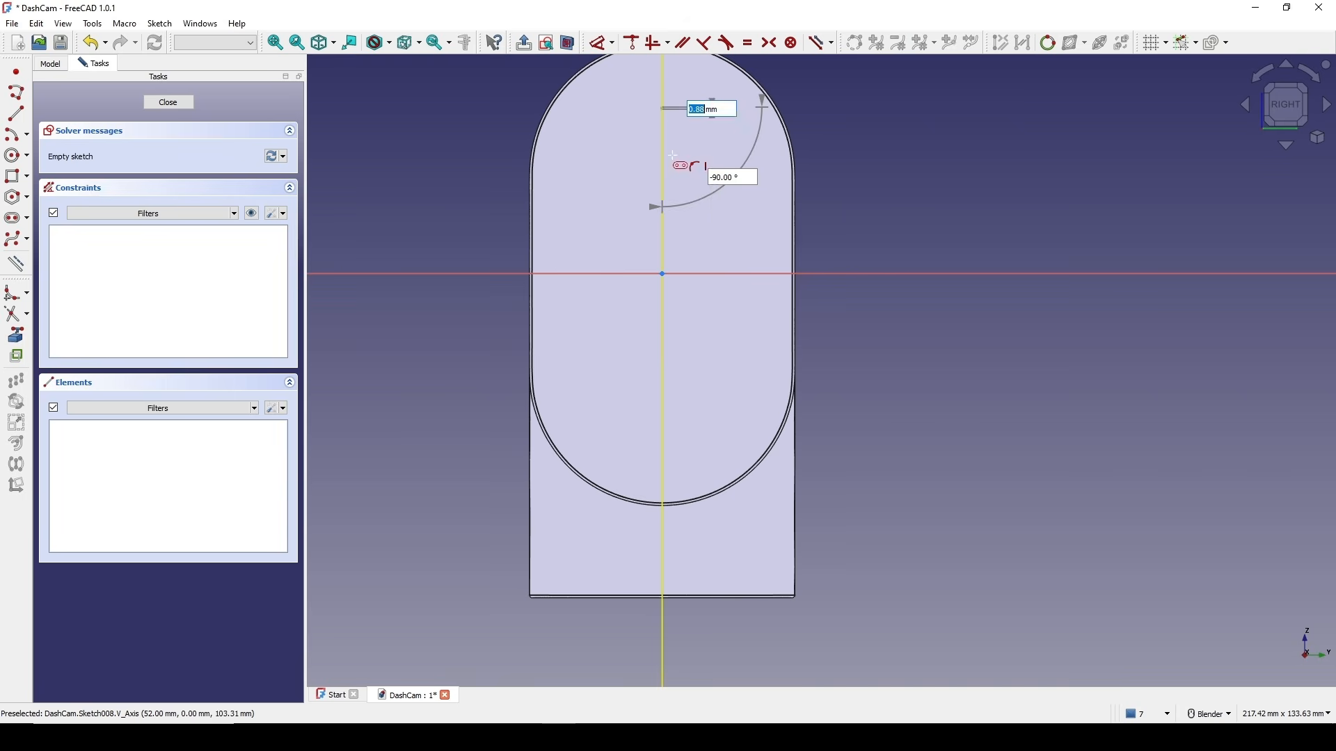
pyautogui.click(663, 386)
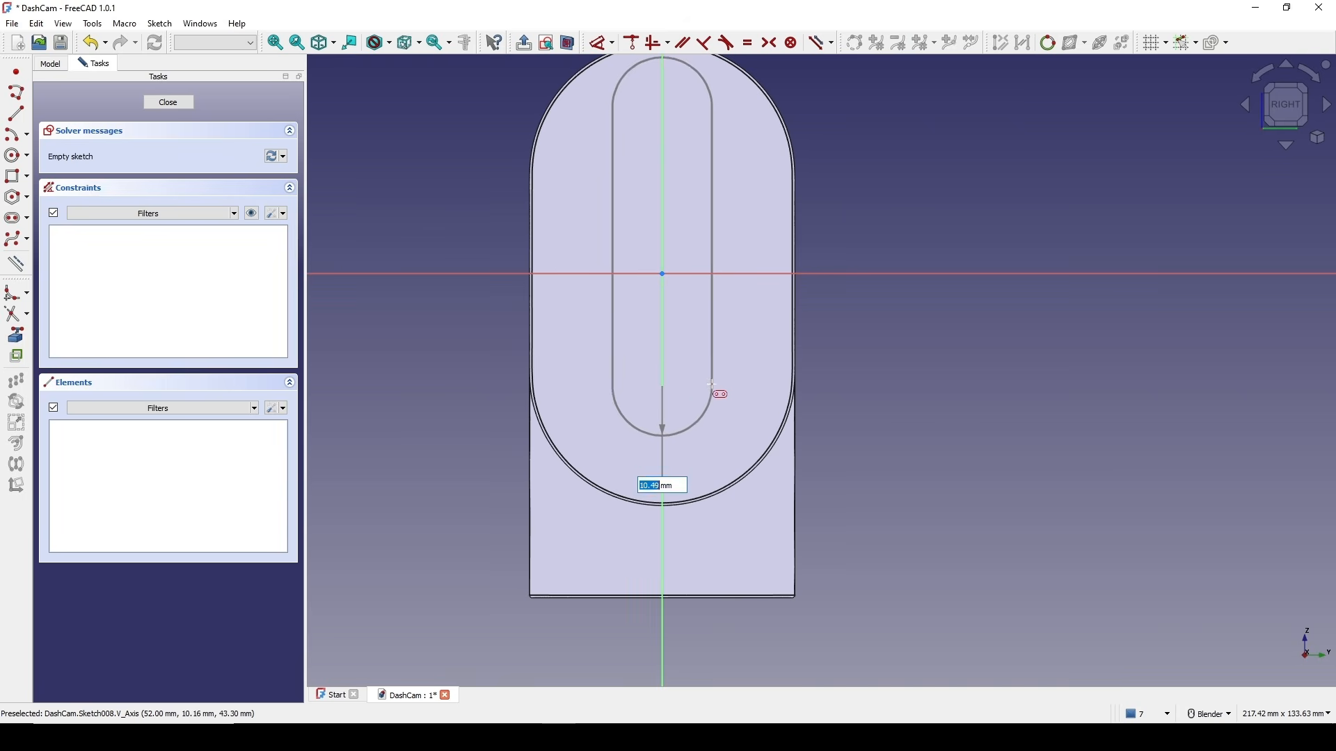
pyautogui.click(715, 388)
# - Reshape the slot to a radius of about 20.7 mm with shorter straight sides, following the oval face's outline
pyautogui.scroll(-2, 779, 299)
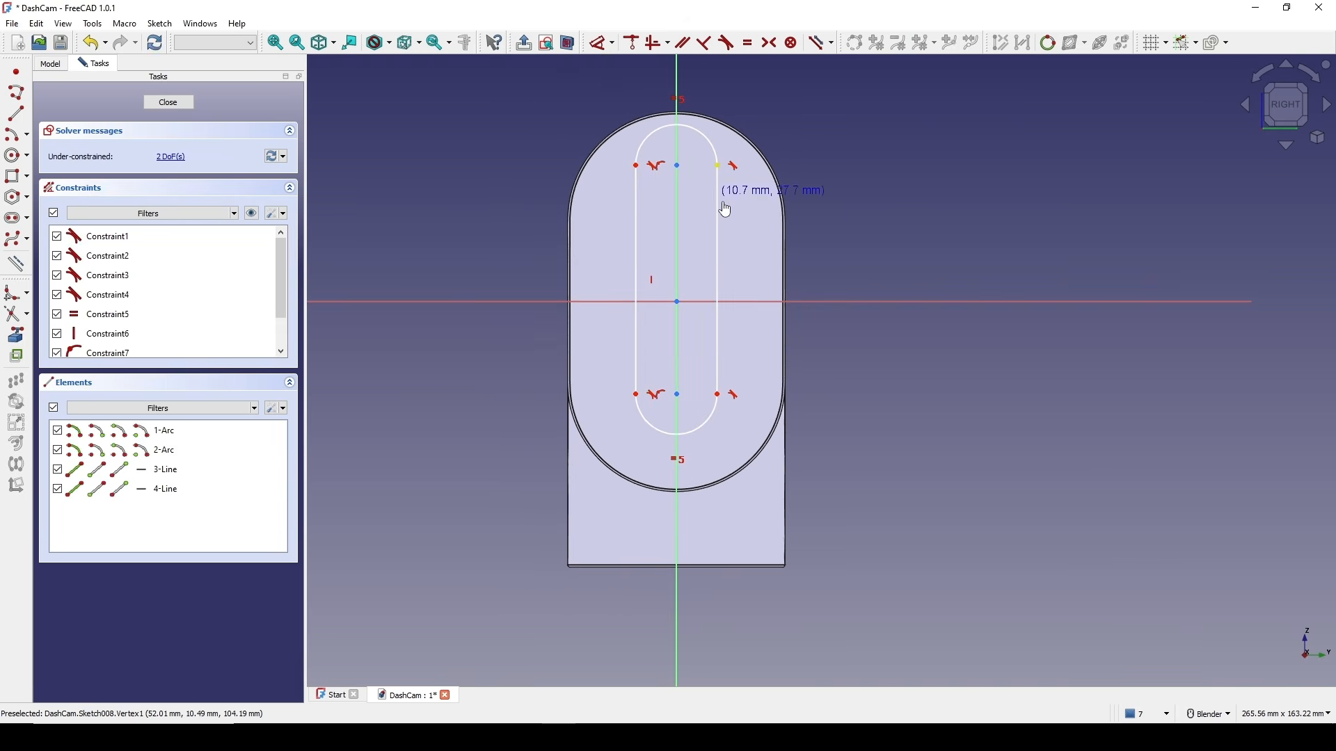
pyautogui.moveTo(718, 167); pyautogui.dragTo(754, 209)
pyautogui.moveTo(753, 396); pyautogui.dragTo(757, 388)
pyautogui.moveTo(676, 388); pyautogui.dragTo(676, 380)
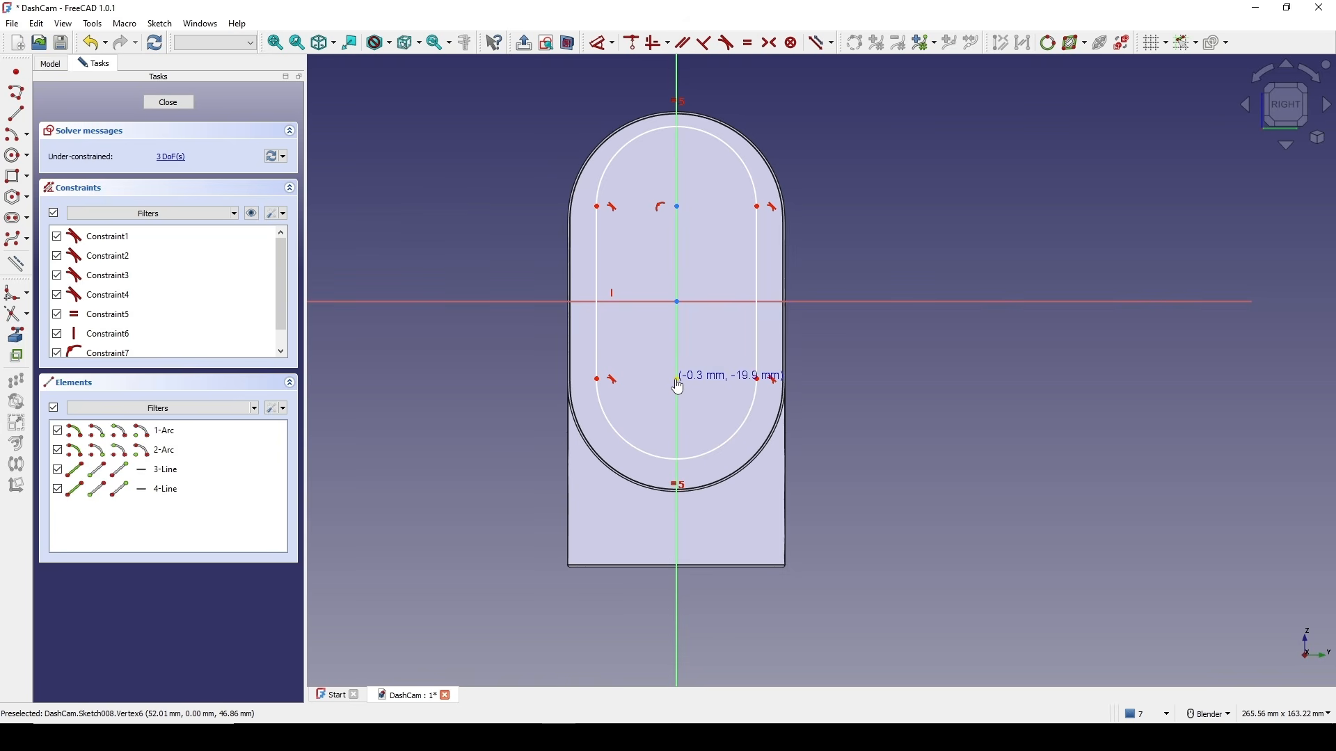
pyautogui.keyDown('shift'); pyautogui.moveTo(745, 346); pyautogui.dragTo(713, 370, button='middle'); pyautogui.keyUp('shift')
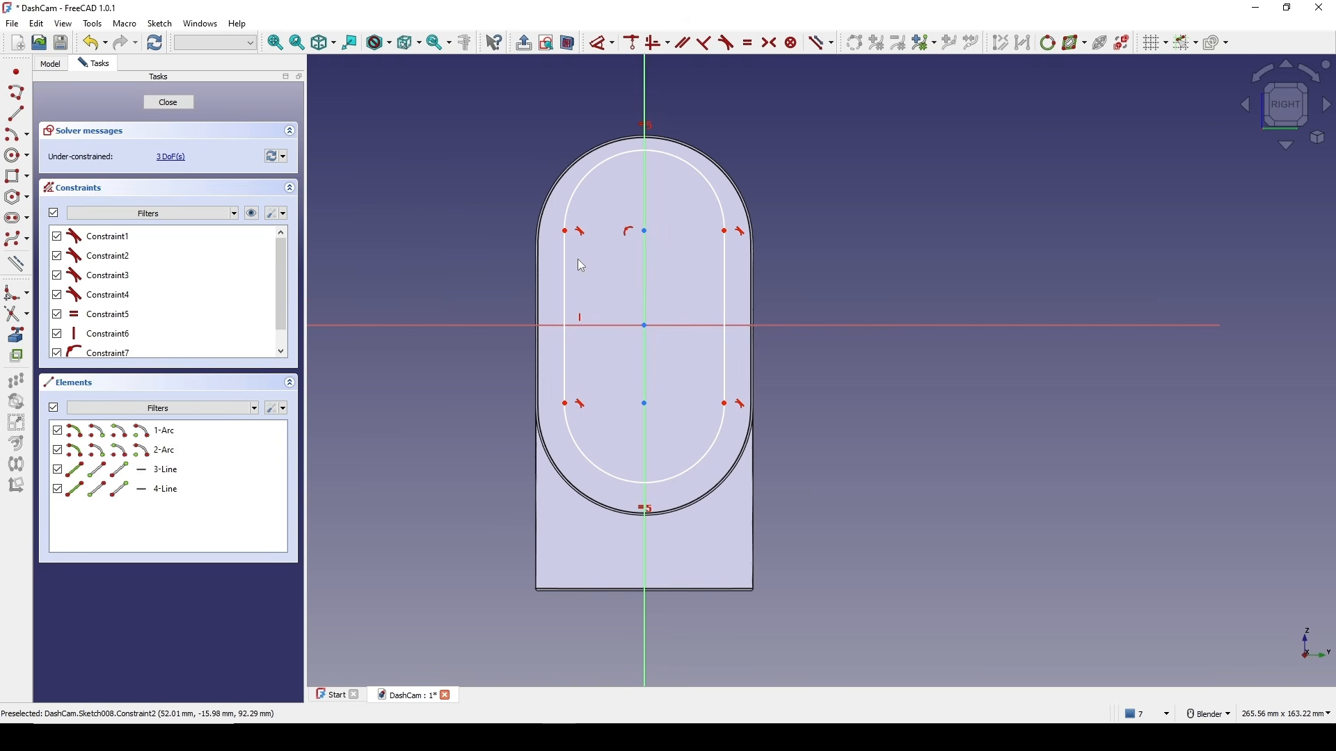
# - Constrain the slot's two arc centres symmetrically about the horizontal axis
pyautogui.click(645, 233)
pyautogui.click(646, 405)
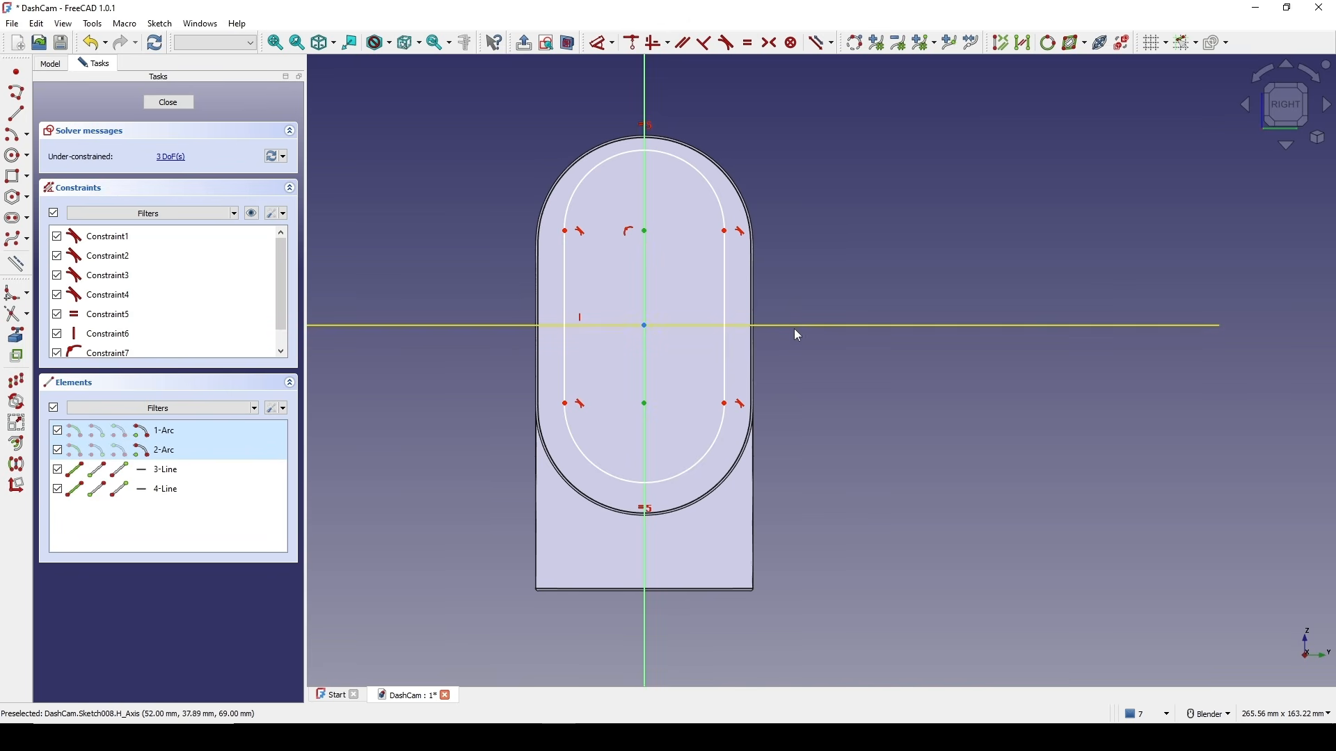
pyautogui.click(794, 325)
pyautogui.press('s')
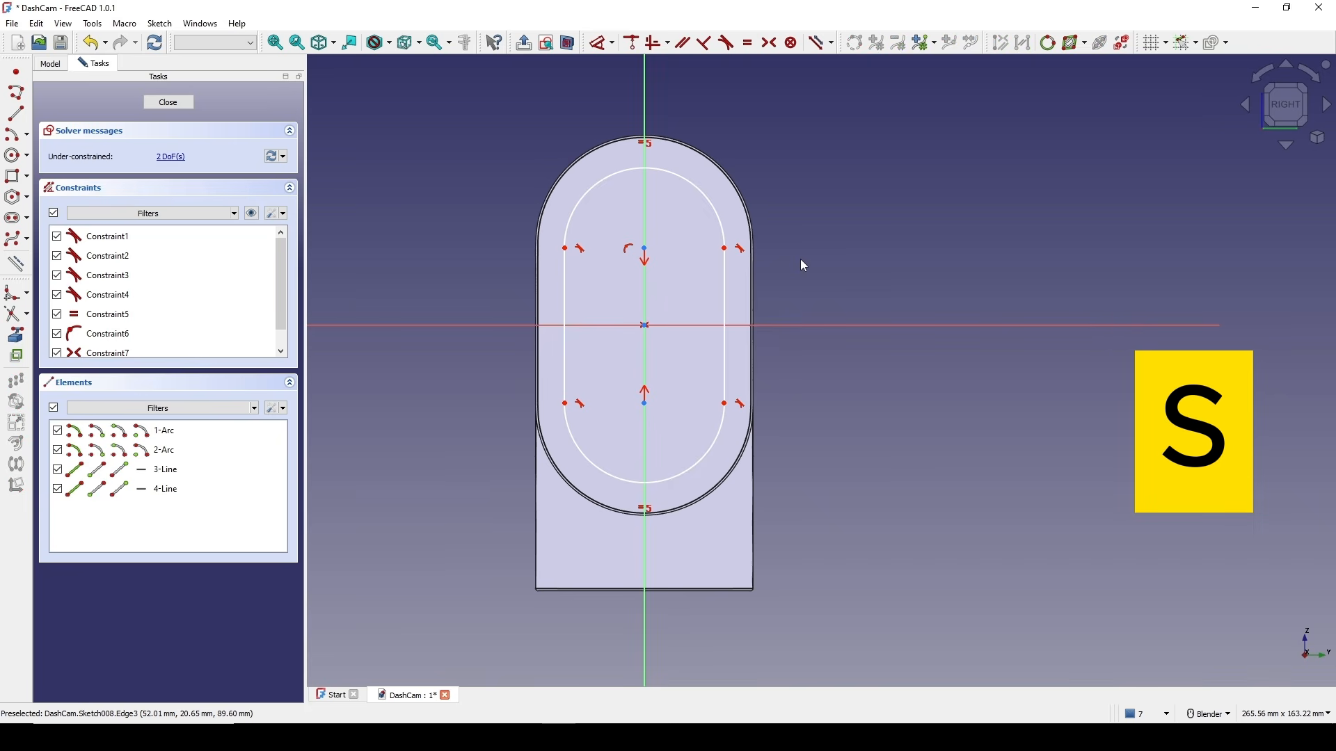
# - Dimension the slot's straight side and set its length to 40 mm
pyautogui.press('d')
pyautogui.click(564, 295)
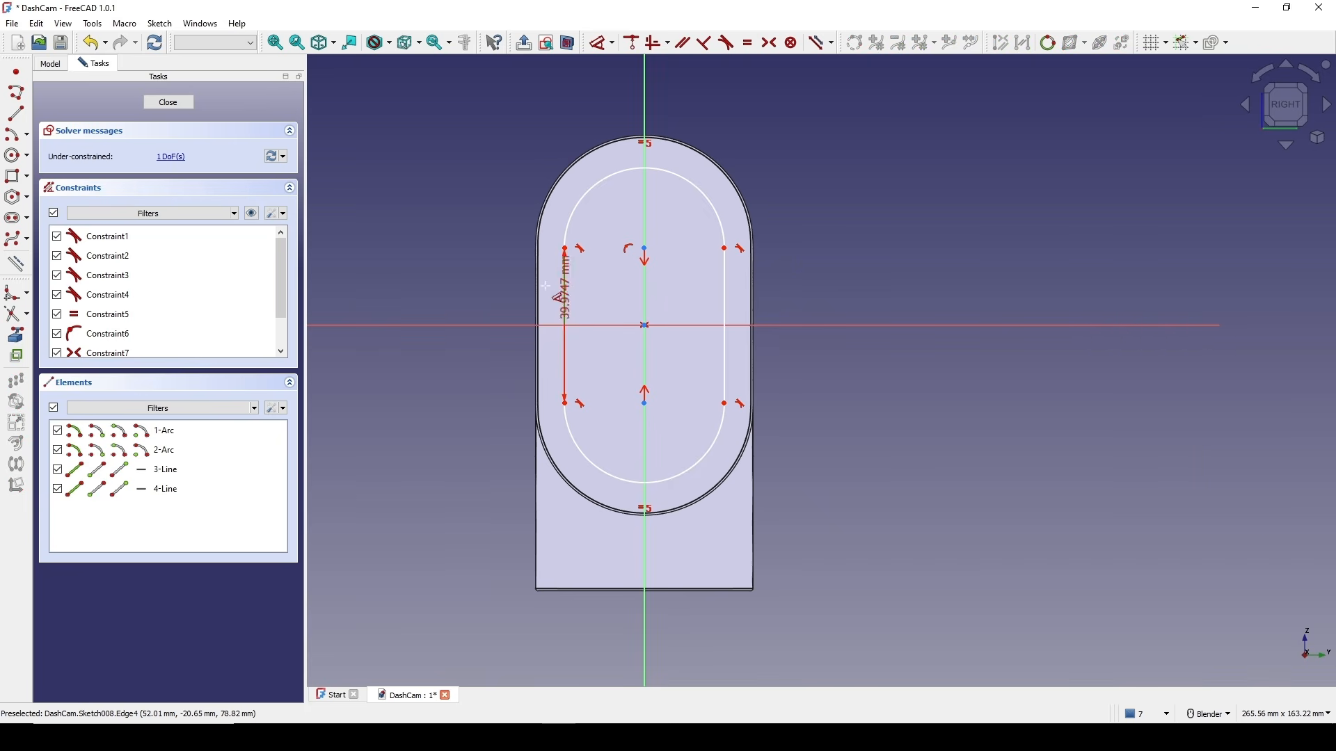
pyautogui.click(438, 278)
pyautogui.write('4')
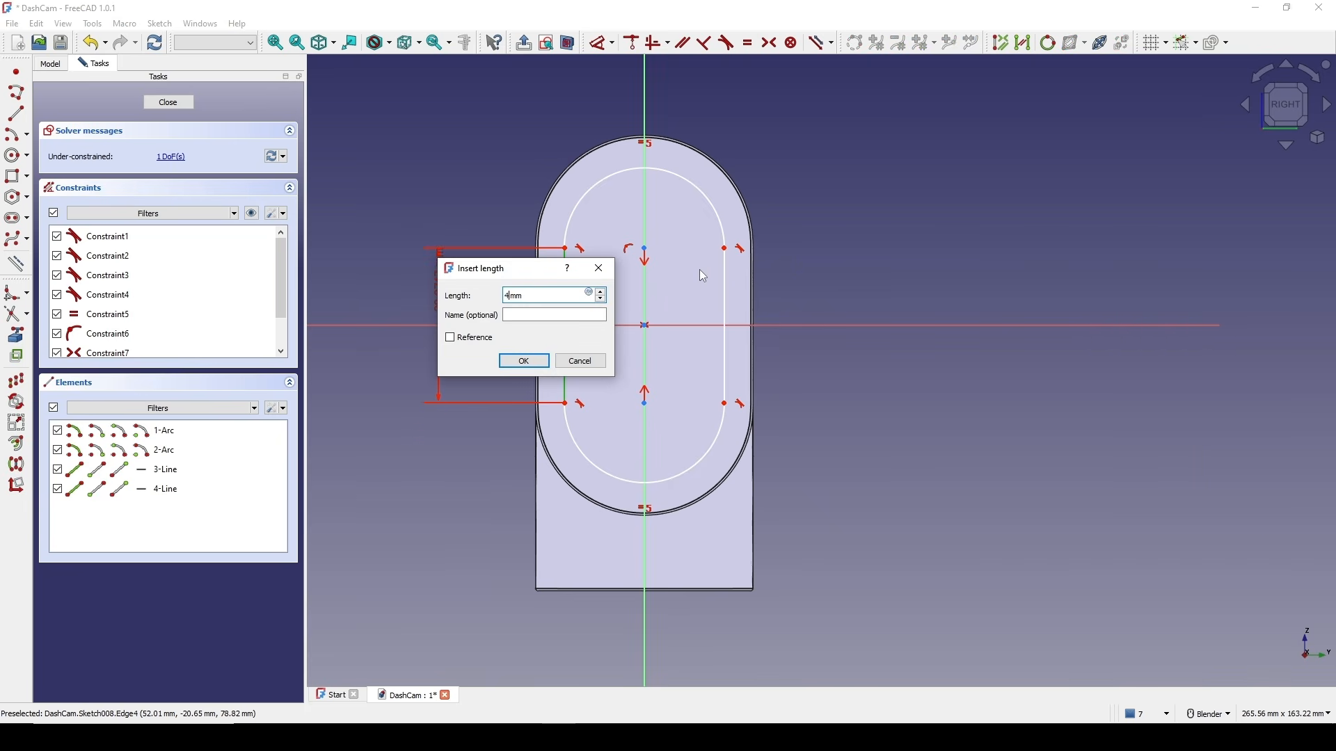
pyautogui.write('0')
pyautogui.press('Return')
# - Set the radius of the slot's upper arc to 20 mm and close the sketch
pyautogui.click(605, 177)
pyautogui.click(522, 107)
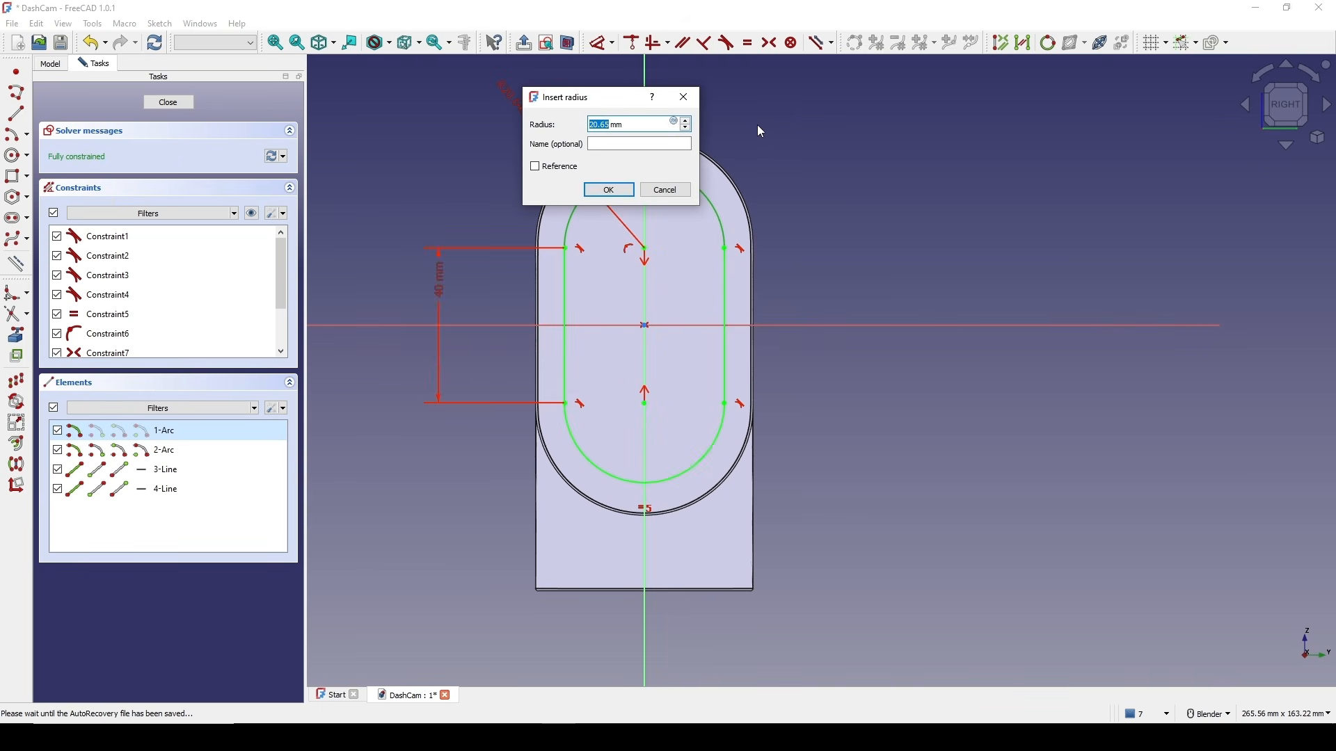
pyautogui.write('20')
pyautogui.press('Return')
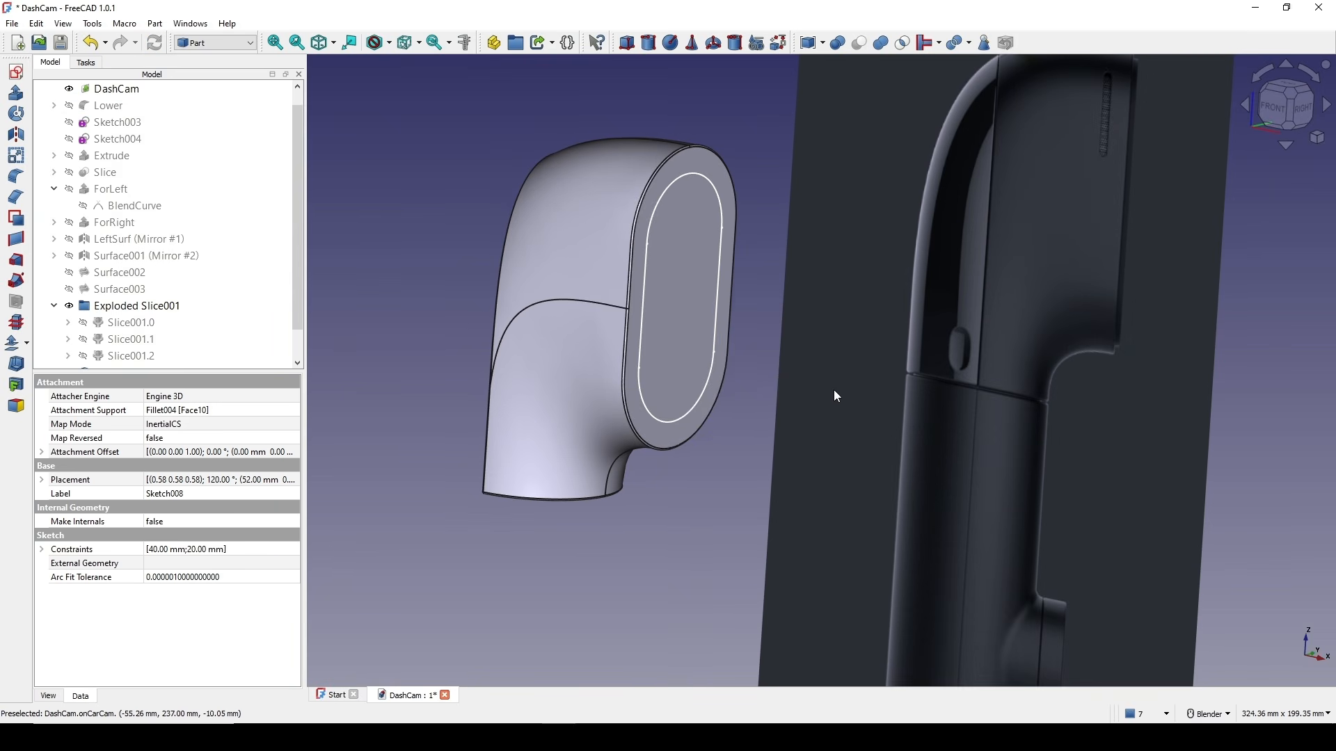
# - Extrude the slot sketch 2 mm along its normal as a solid
pyautogui.keyDown('shift'); pyautogui.moveTo(822, 402); pyautogui.dragTo(819, 374, button='middle'); pyautogui.keyUp('shift')
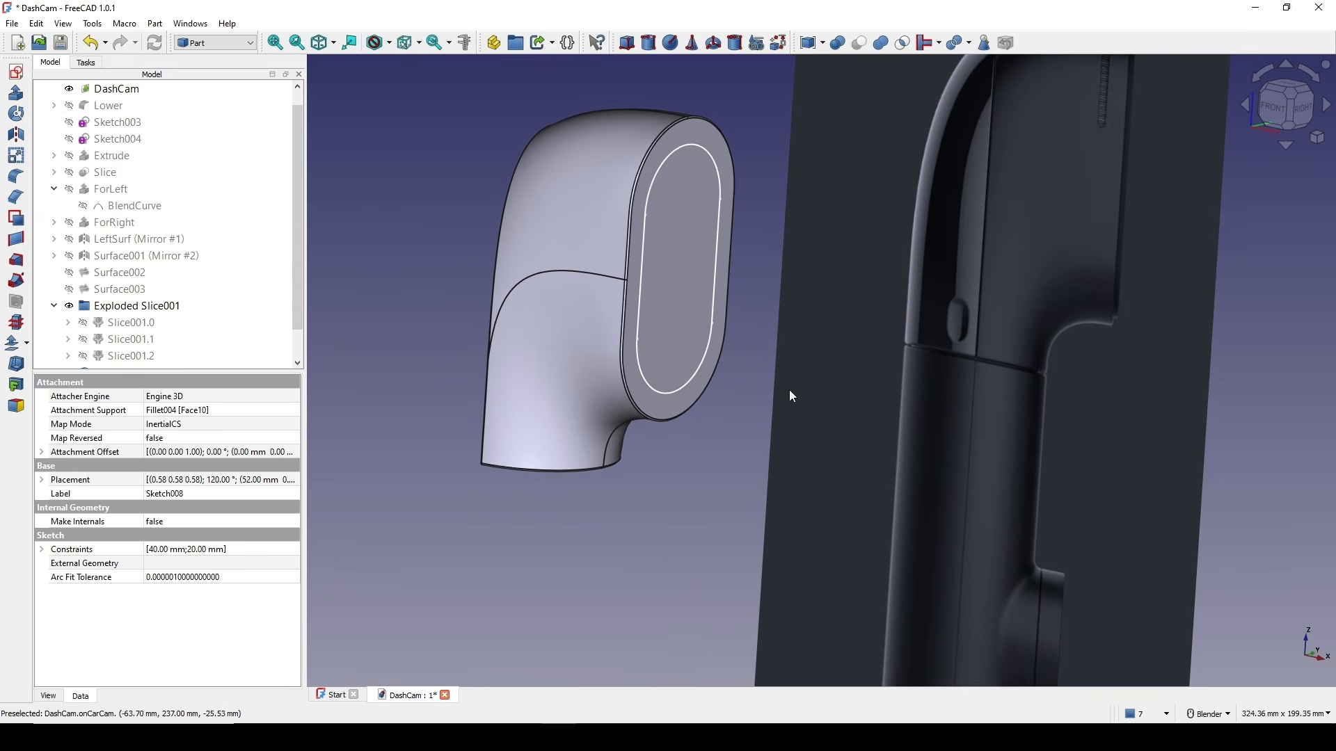
pyautogui.click(19, 103)
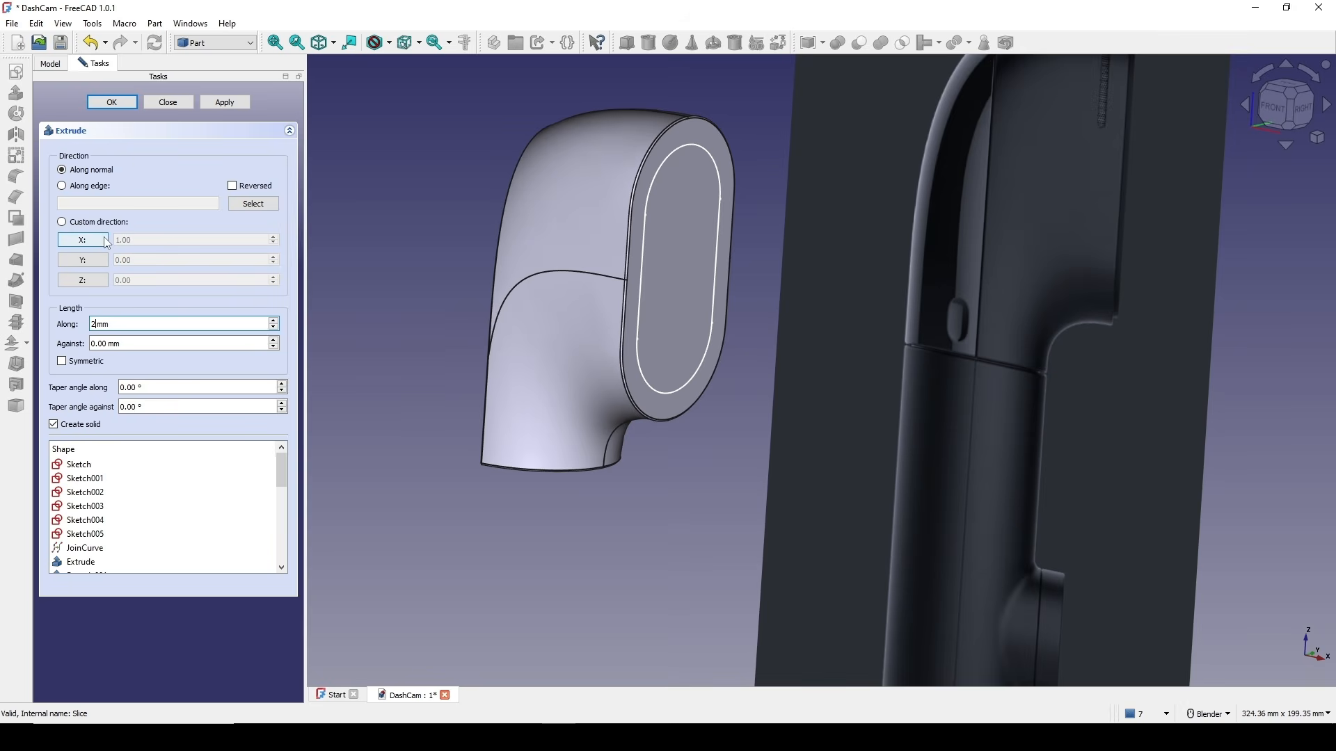
pyautogui.click(111, 101)
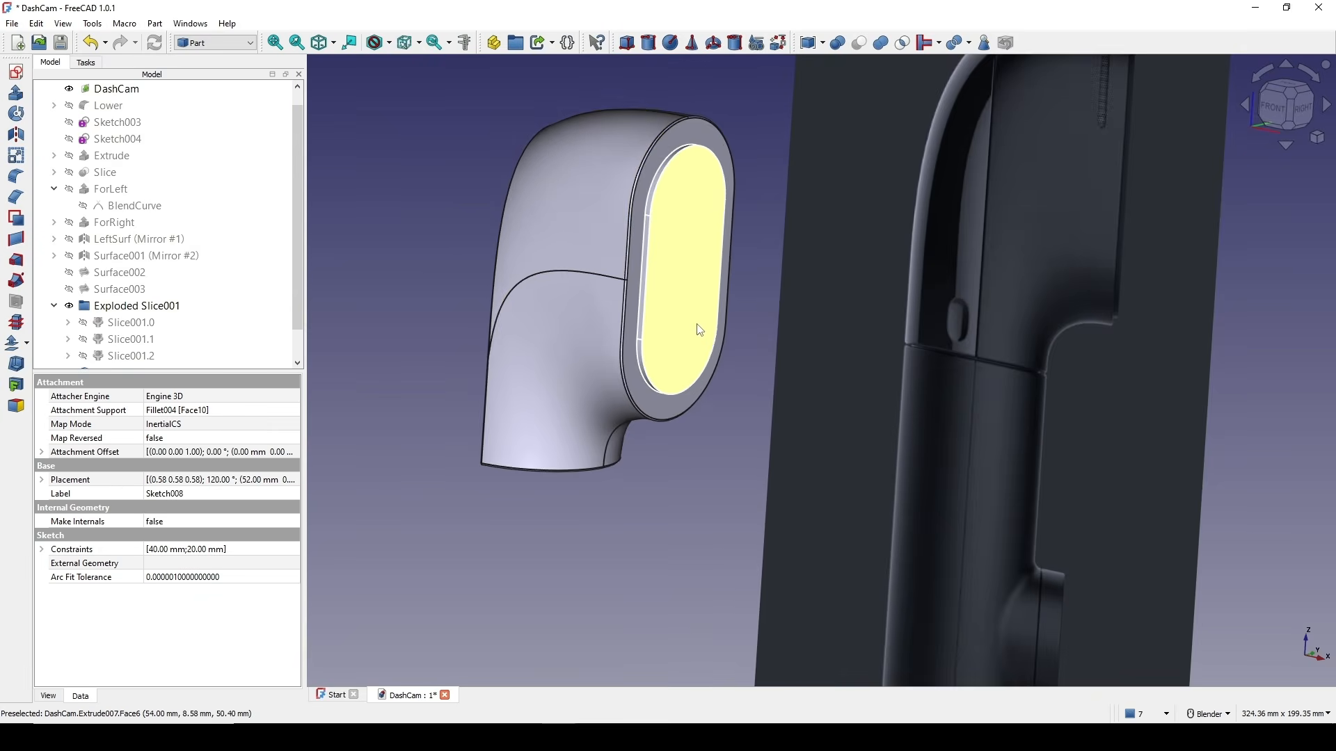
# - Fuse the filleted upper housing and the extruded slot pad into one solid with a Boolean union
pyautogui.scroll(-1, 699, 330)
pyautogui.moveTo(700, 332); pyautogui.dragTo(741, 397, button='middle')
pyautogui.scroll(2, 741, 397)
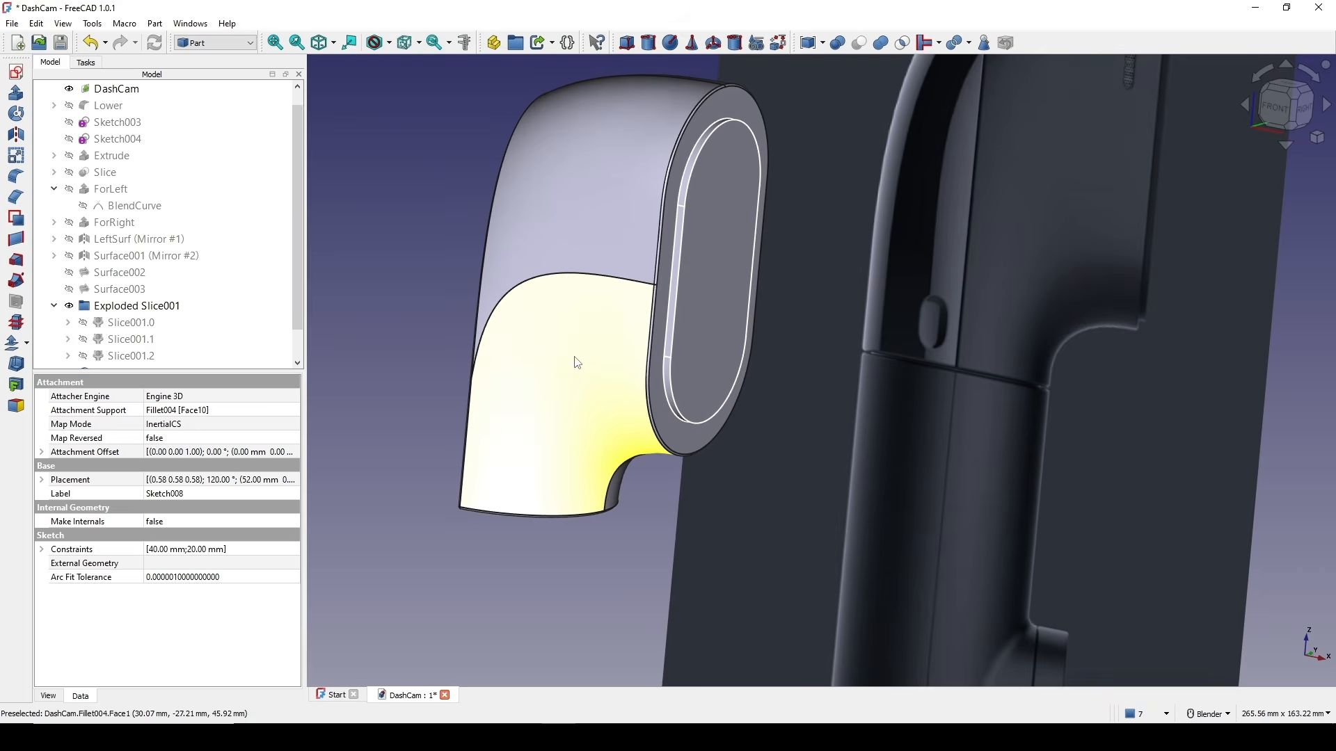
pyautogui.click(577, 361)
pyautogui.keyDown('ctrl'); pyautogui.click(701, 314); pyautogui.keyUp('ctrl')
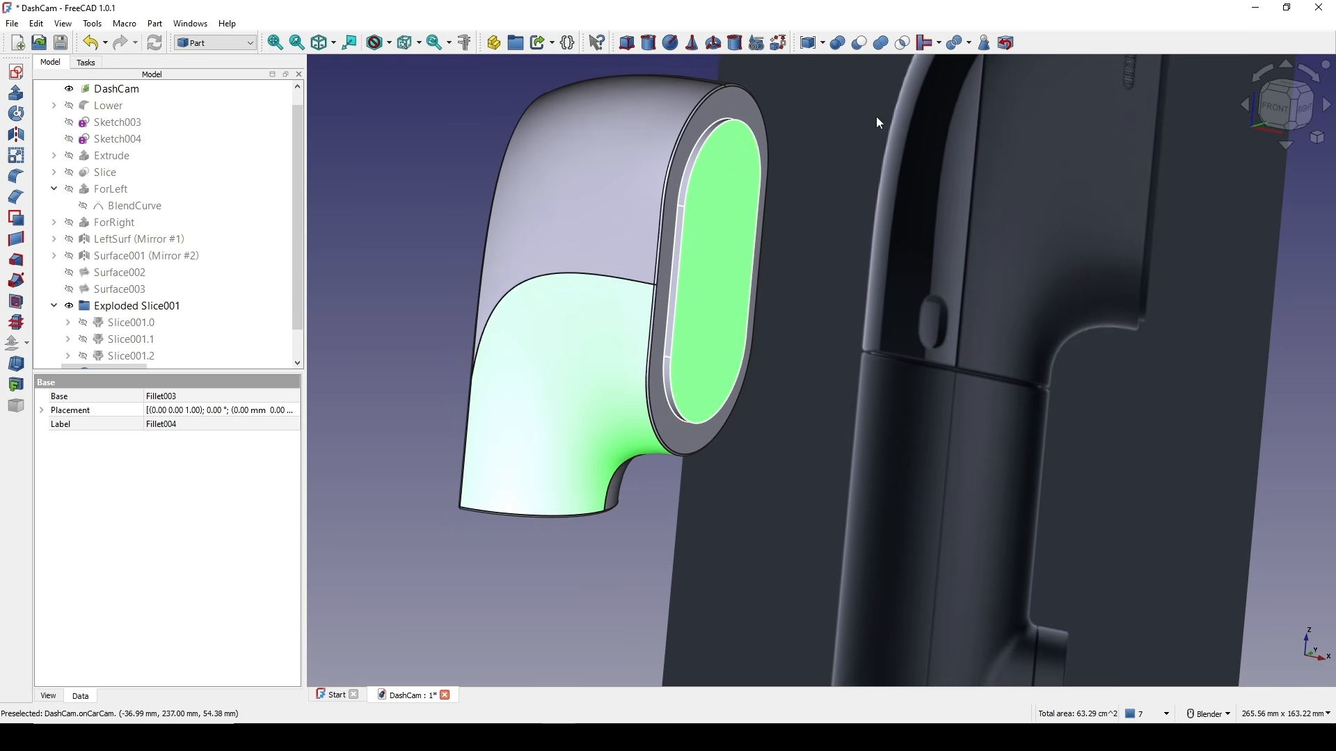
# - Fillet the slot pad's base edge and outer edge on the fused solid with a 0.2 mm radius
pyautogui.scroll(5, 707, 313)
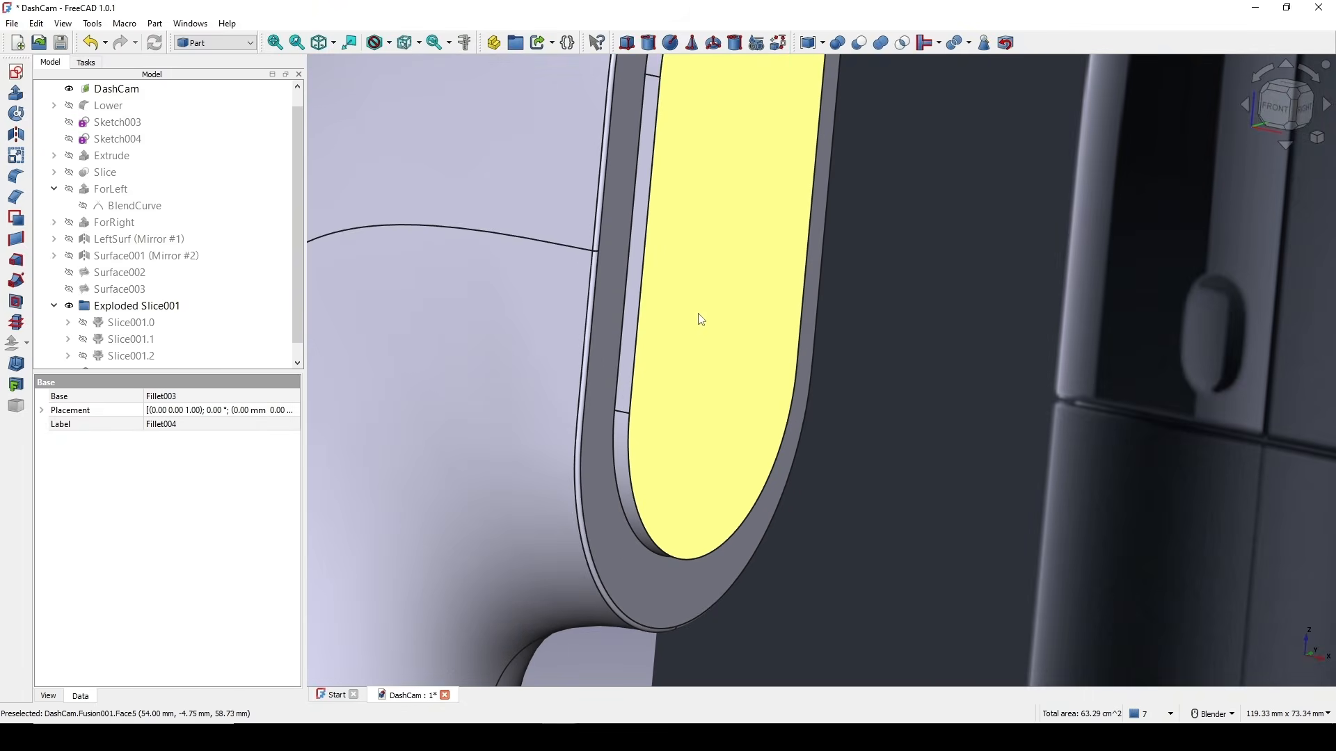
pyautogui.click(610, 308)
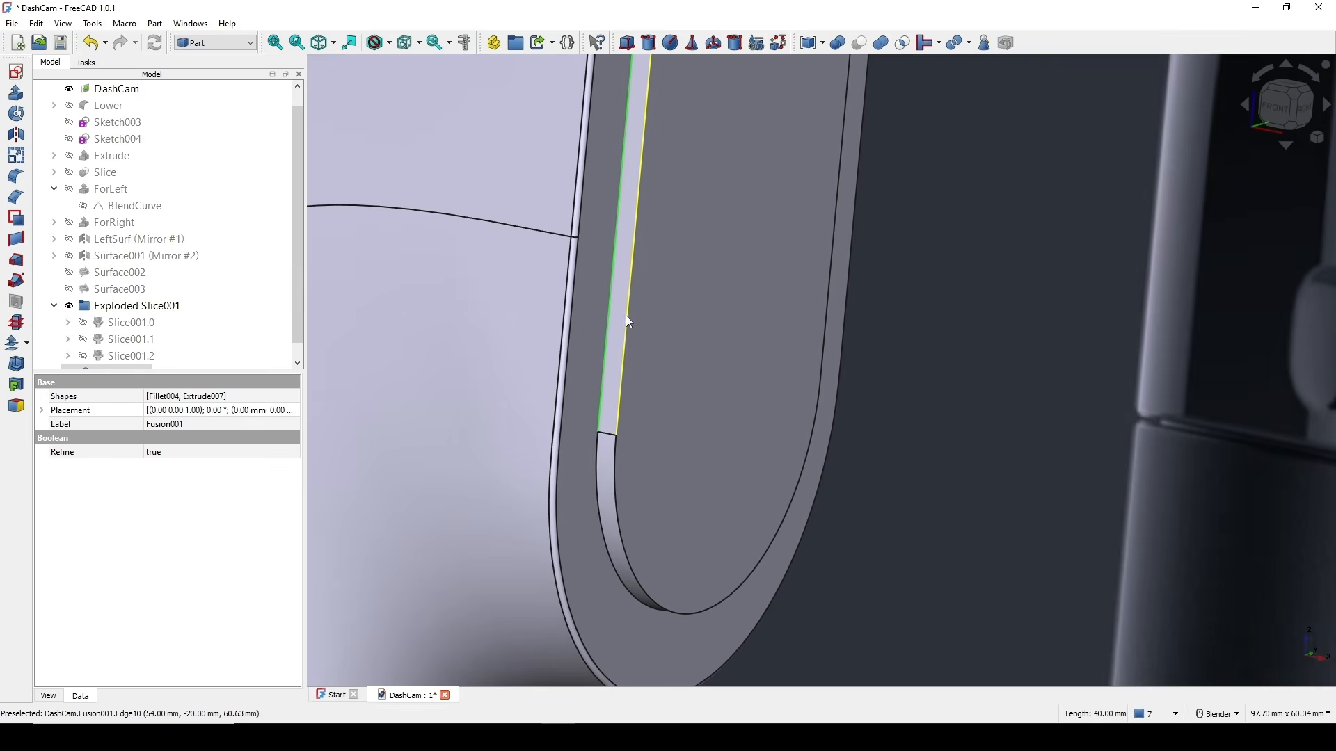
pyautogui.scroll(-4, 657, 317)
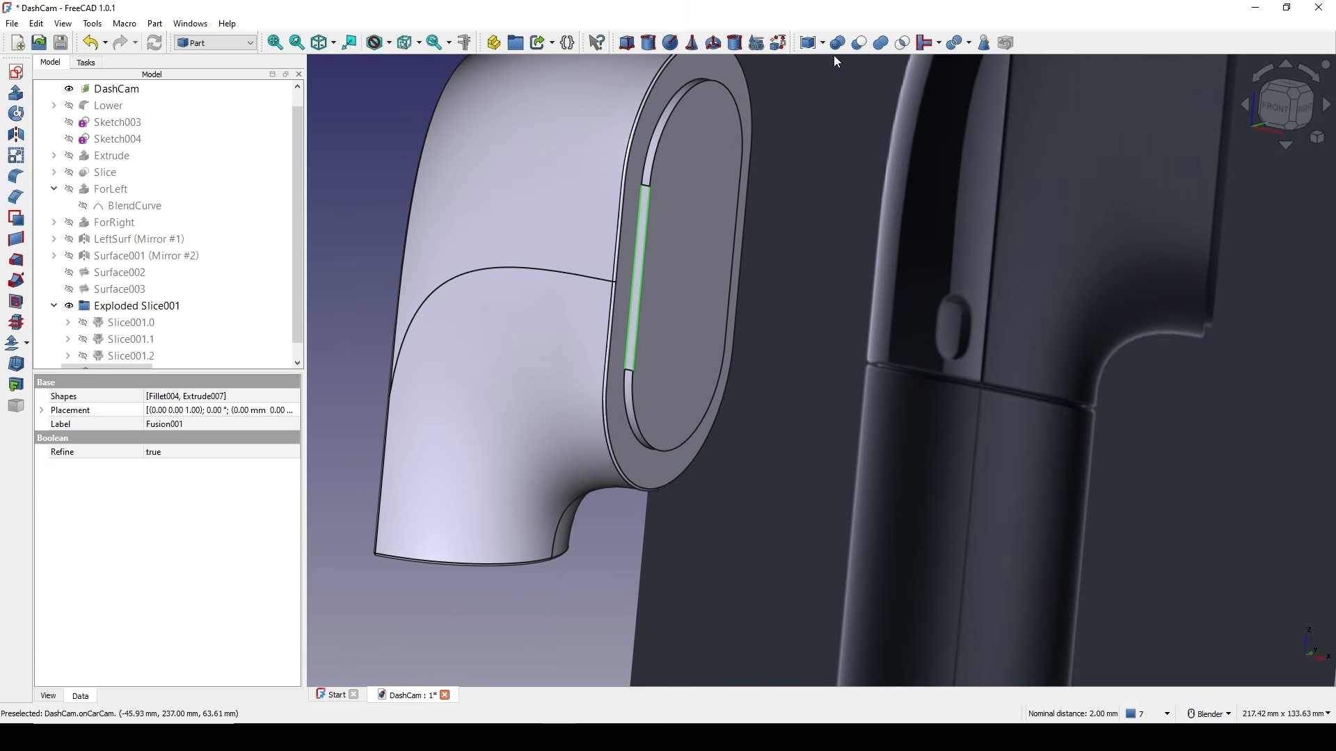
pyautogui.click(16, 176)
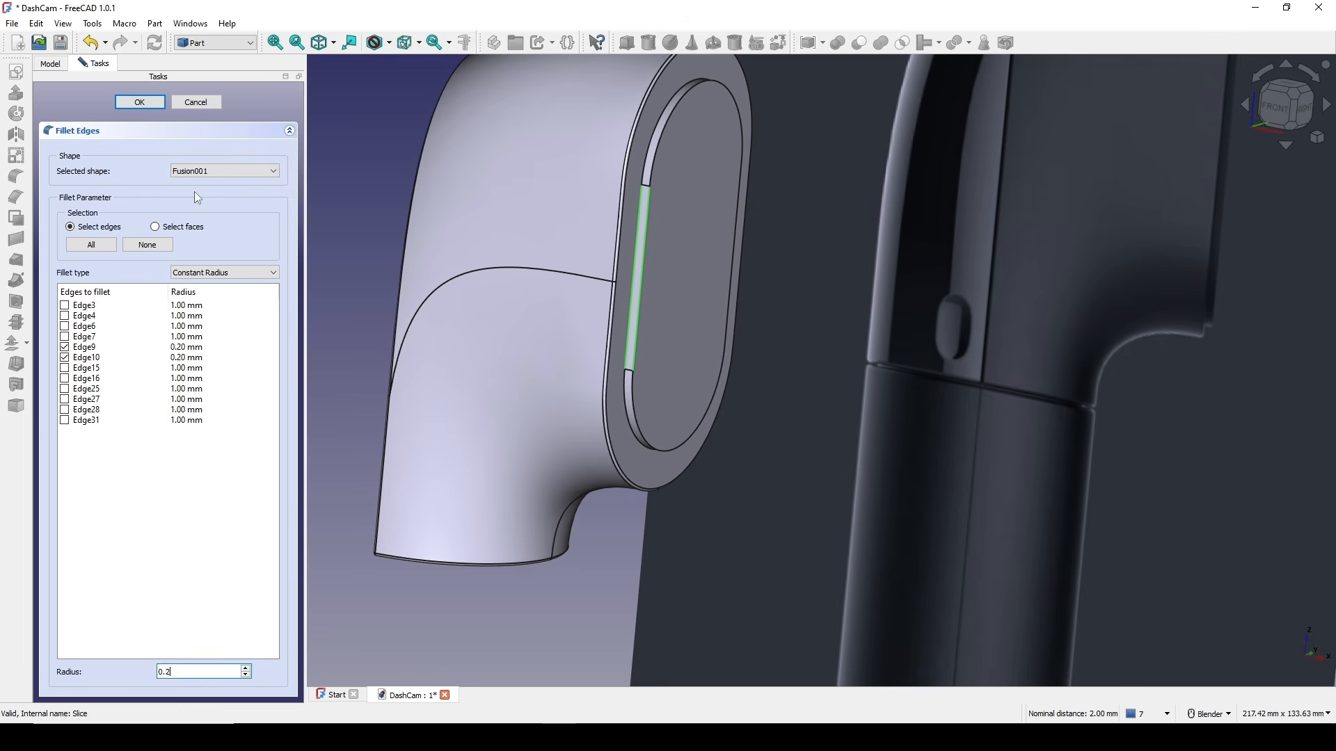
pyautogui.click(153, 102)
# - Rename the newly filleted front housing part as UpperFront
pyautogui.scroll(-2, 704, 342)
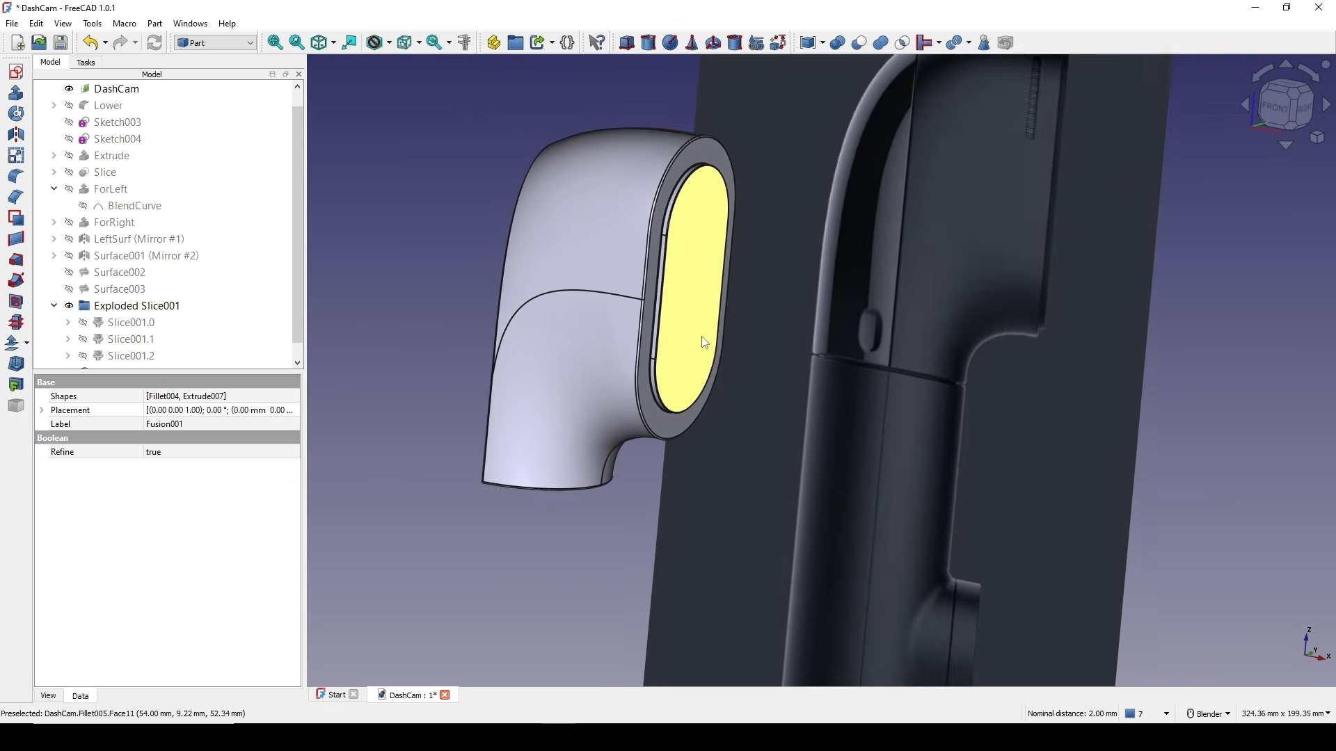
pyautogui.scroll(-3, 702, 342)
pyautogui.moveTo(702, 343); pyautogui.dragTo(704, 487, button='middle')
pyautogui.scroll(-1, 126, 299)
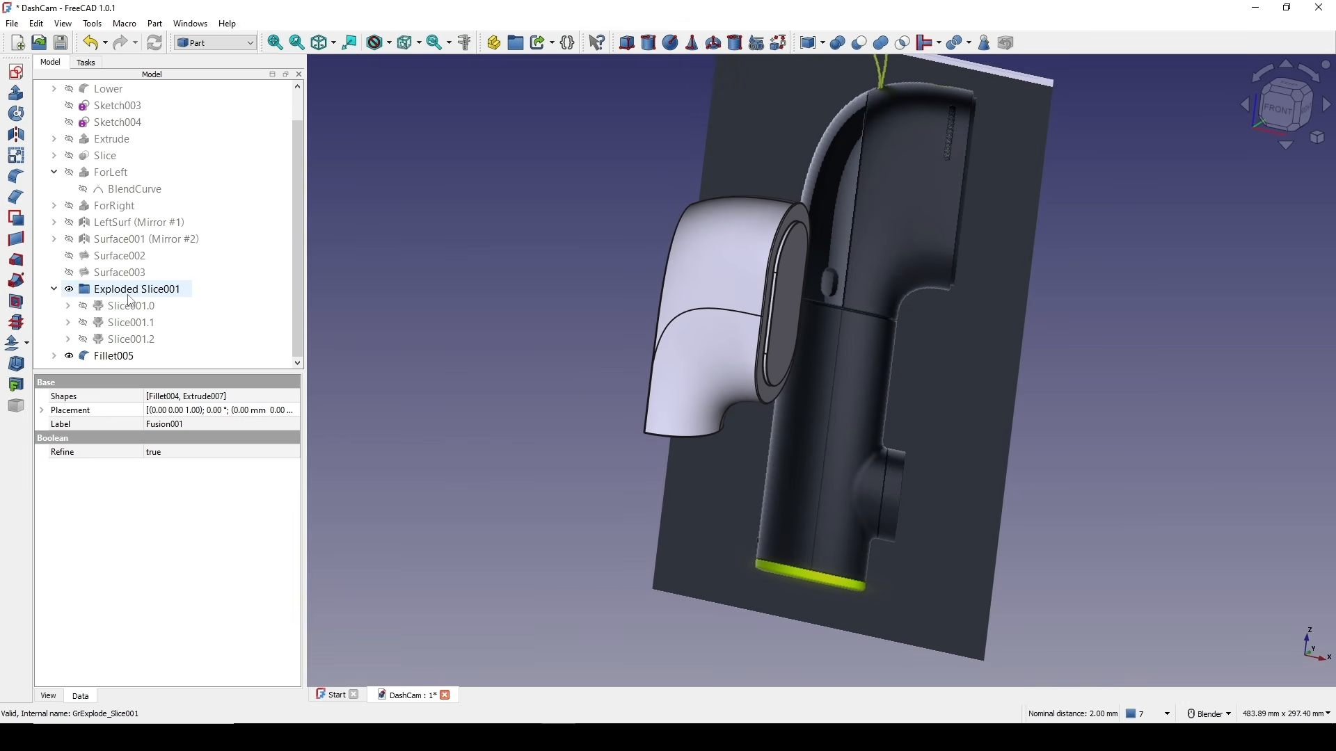
pyautogui.click(129, 357)
pyautogui.rightClick(128, 358)
pyautogui.click(185, 477)
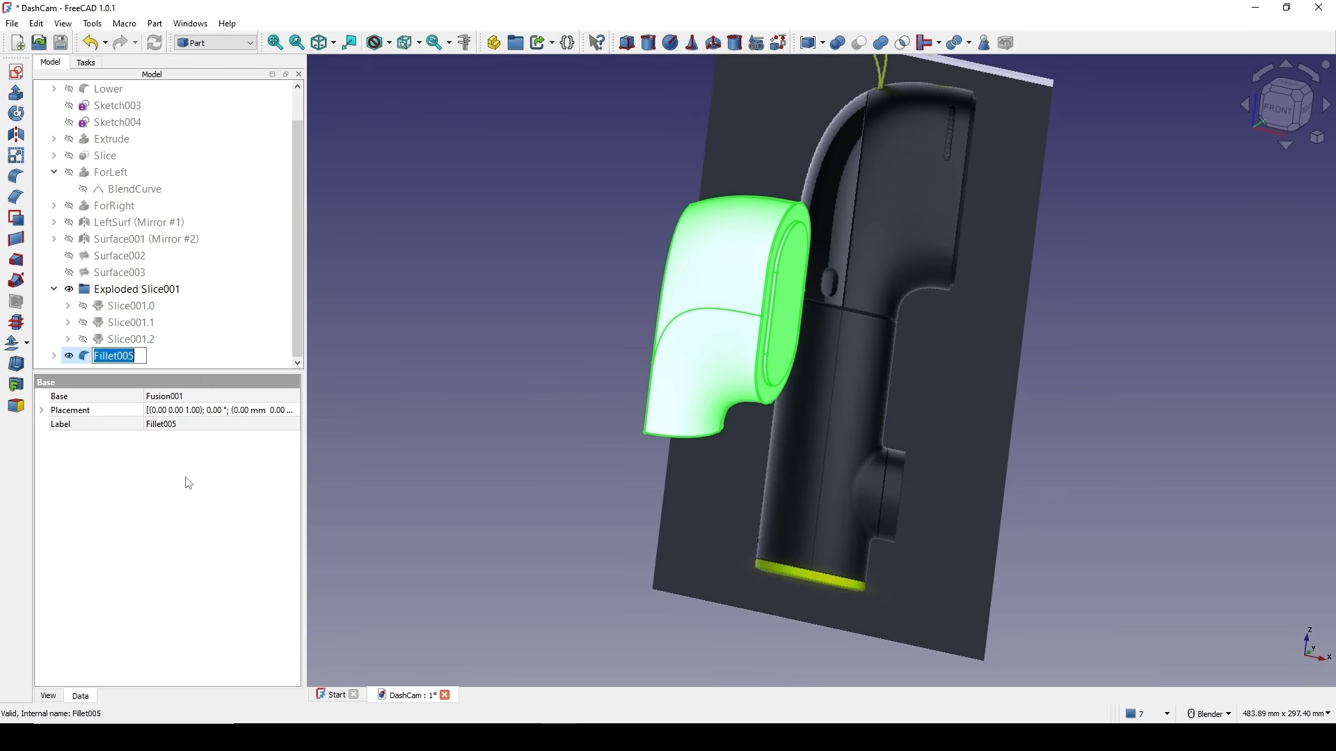
pyautogui.write('UpperFront')
pyautogui.press('Return')
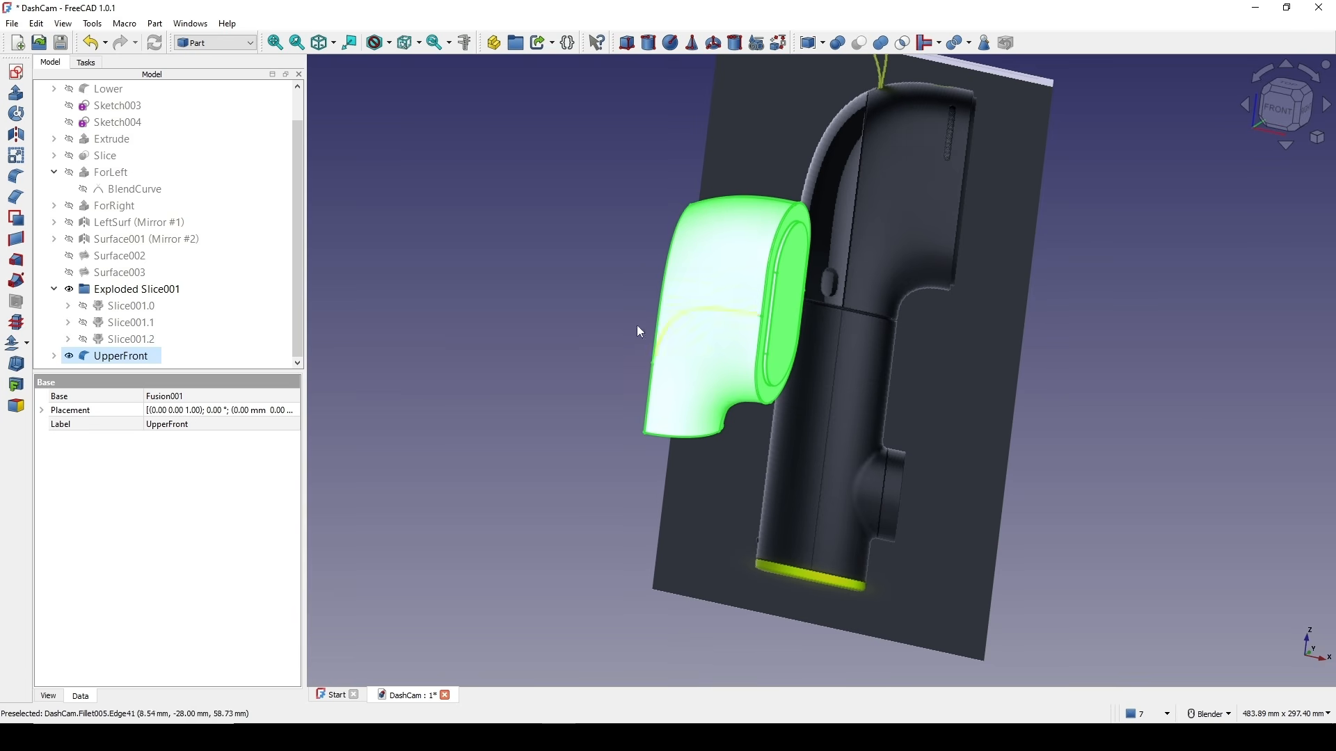
# - Show the rear piece Slice001.0 and hide UpperFront
pyautogui.click(564, 330)
pyautogui.keyDown('shift'); pyautogui.moveTo(565, 330); pyautogui.dragTo(598, 338, button='middle'); pyautogui.keyUp('shift')
pyautogui.scroll(1, 610, 332)
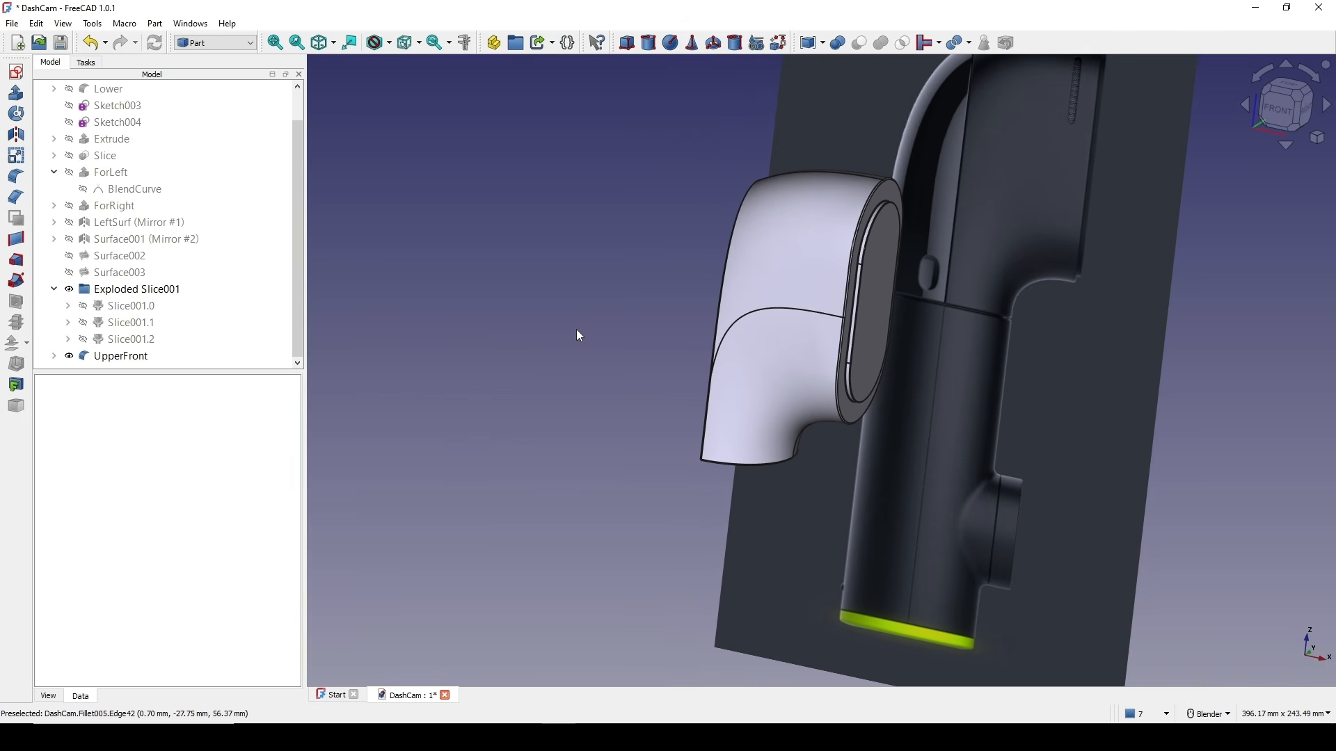
pyautogui.click(132, 306)
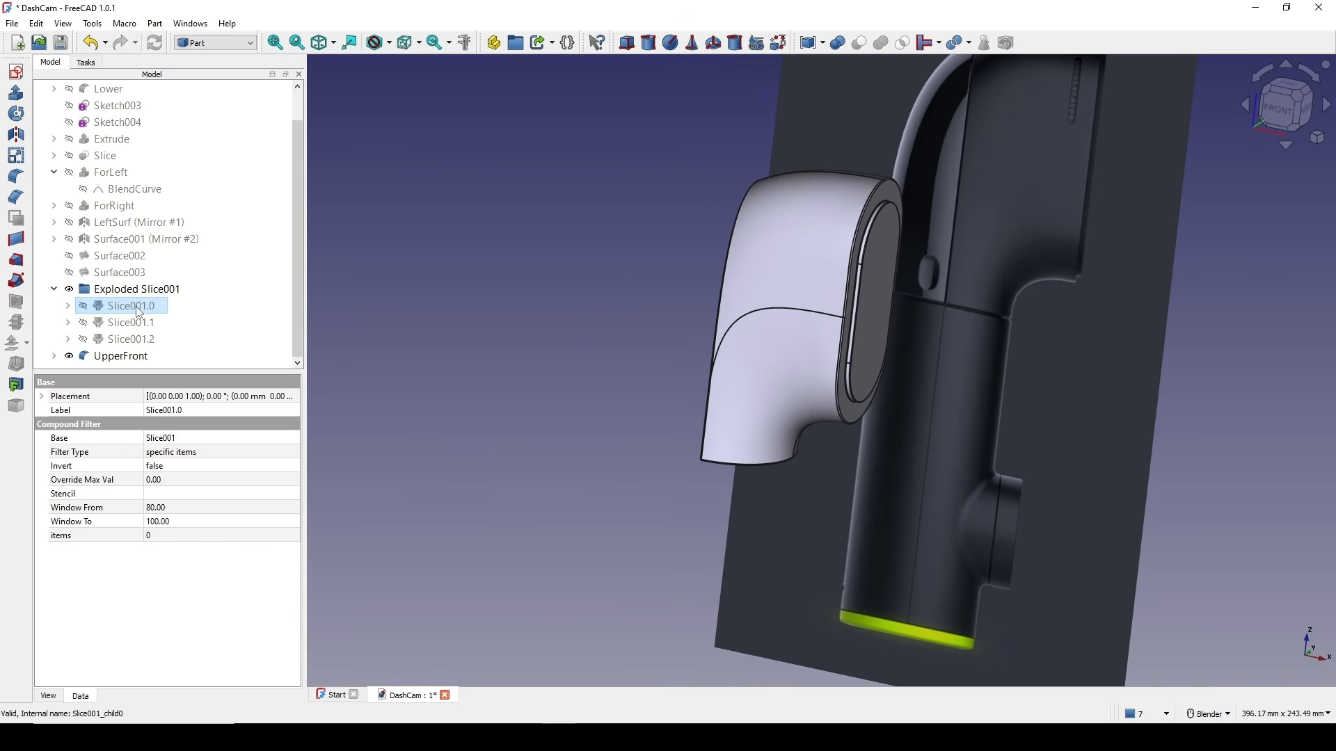
pyautogui.press('space')
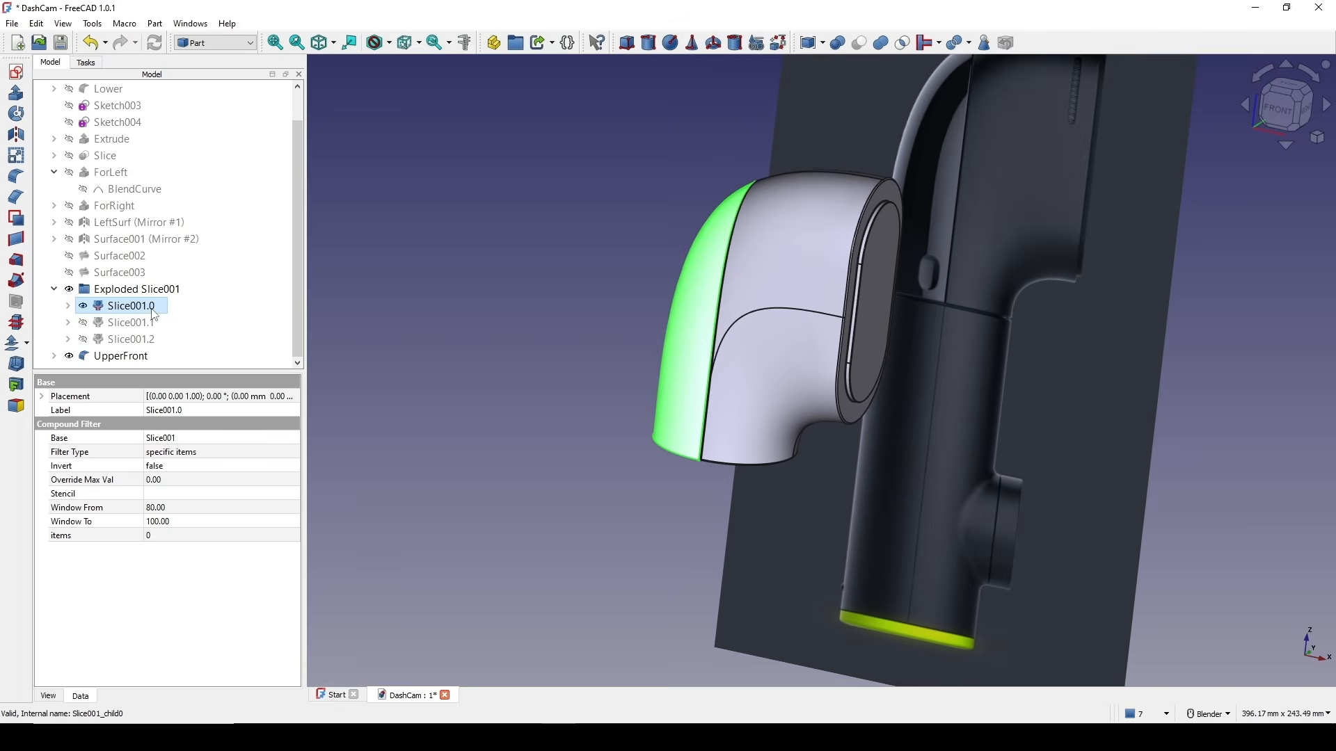
pyautogui.moveTo(748, 338); pyautogui.dragTo(988, 271, button='middle')
pyautogui.click(131, 358)
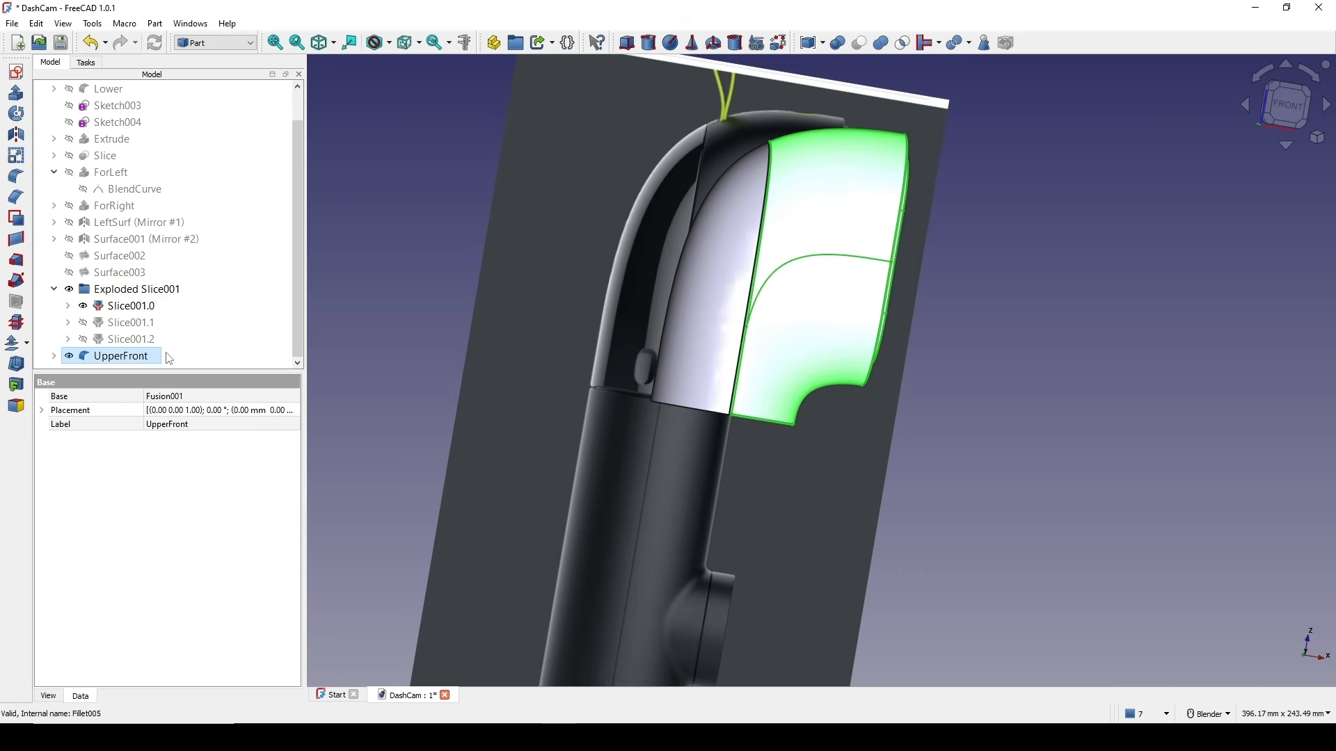
pyautogui.press('space')
pyautogui.moveTo(812, 298); pyautogui.dragTo(765, 299, button='middle')
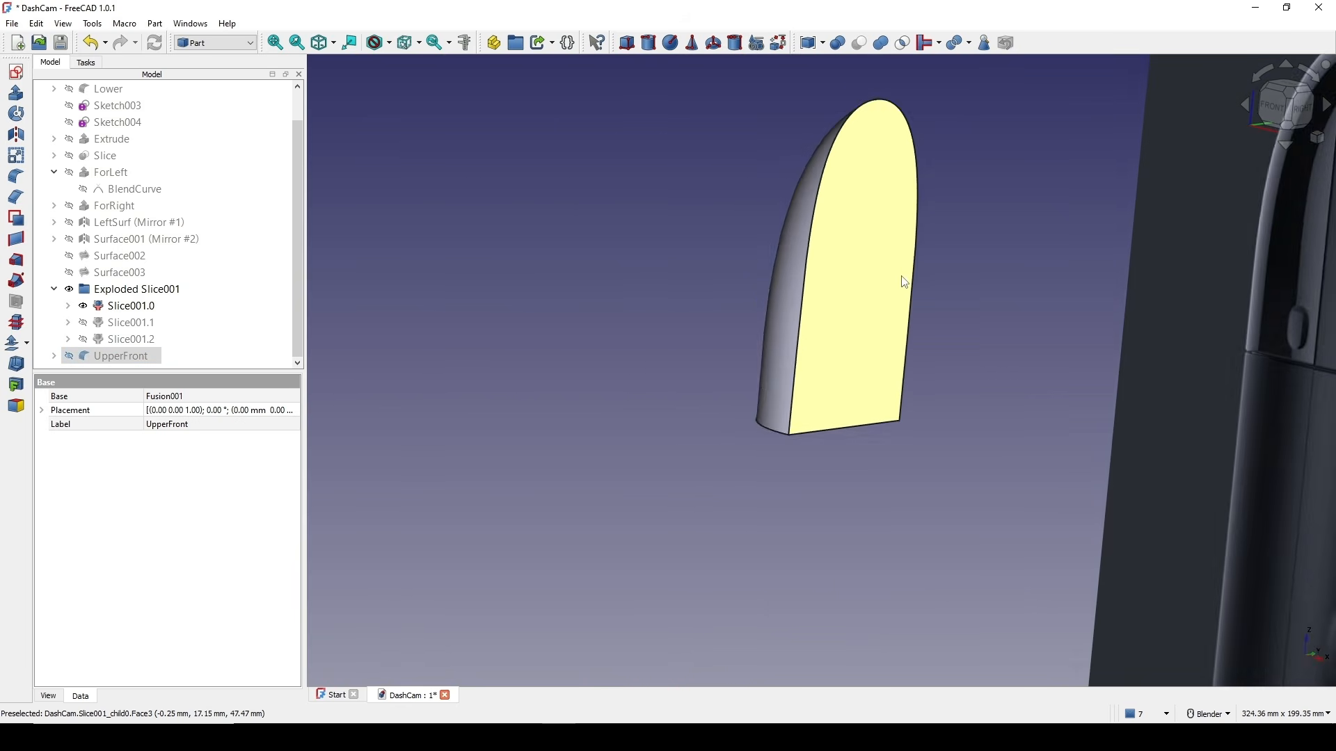
# - Fillet the long curved edge around the flat face of Slice001.0 with a 0.5 mm radius
pyautogui.scroll(3, 782, 306)
pyautogui.click(628, 315)
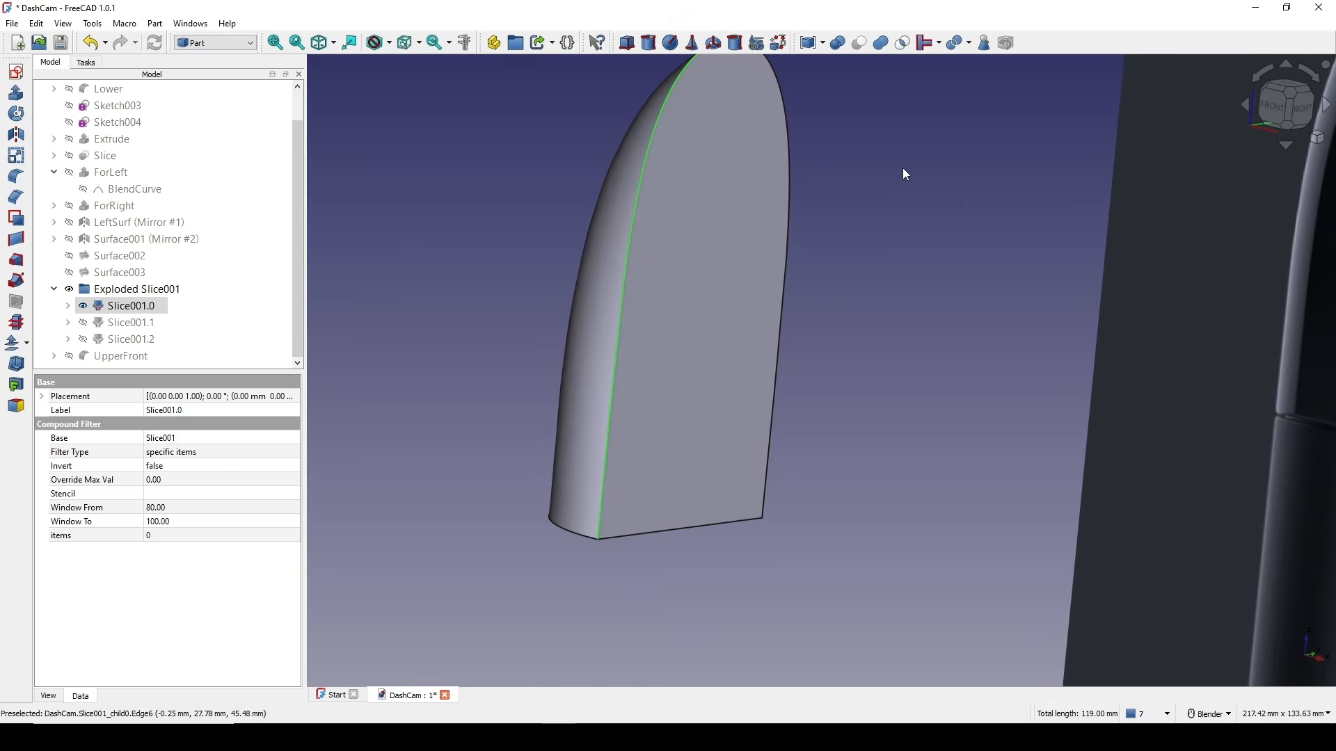
pyautogui.click(16, 176)
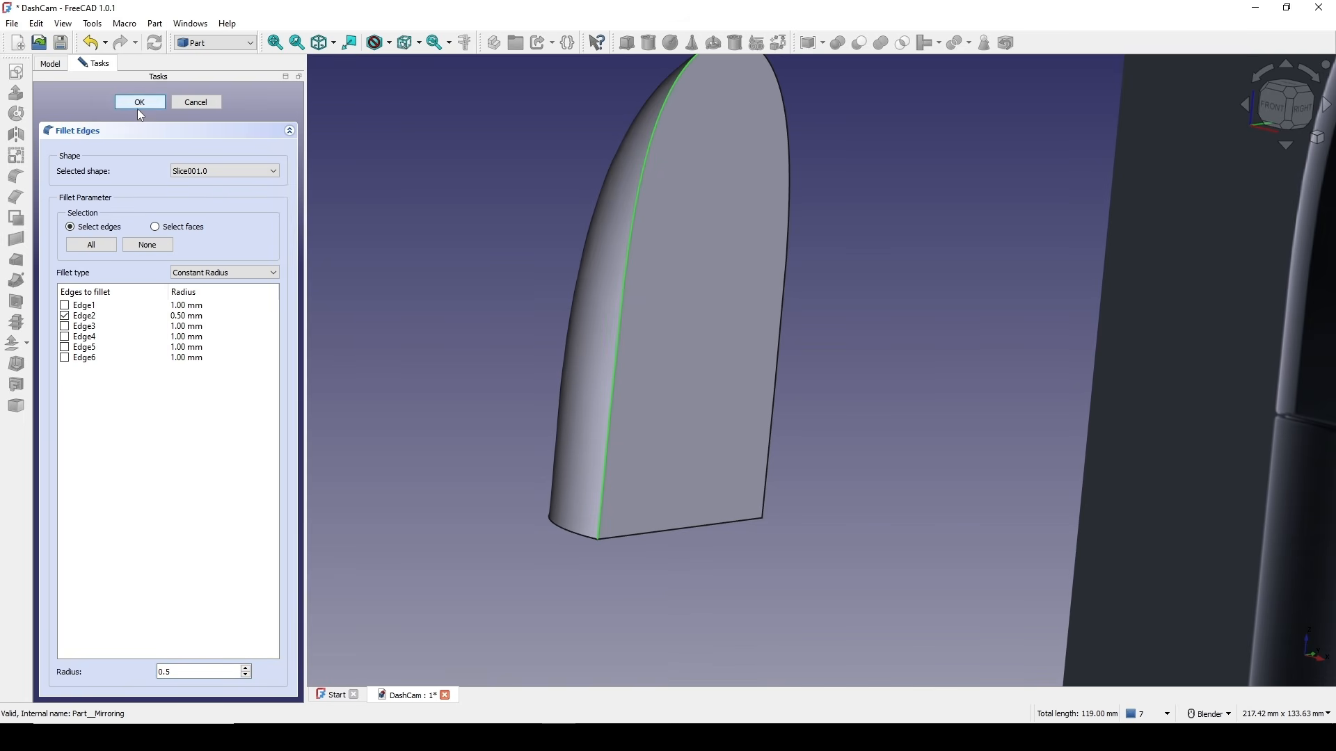
# - Fillet the straight edge between the rear piece's underside and its flat face with a 0.5 mm radius
pyautogui.scroll(-3, 647, 412)
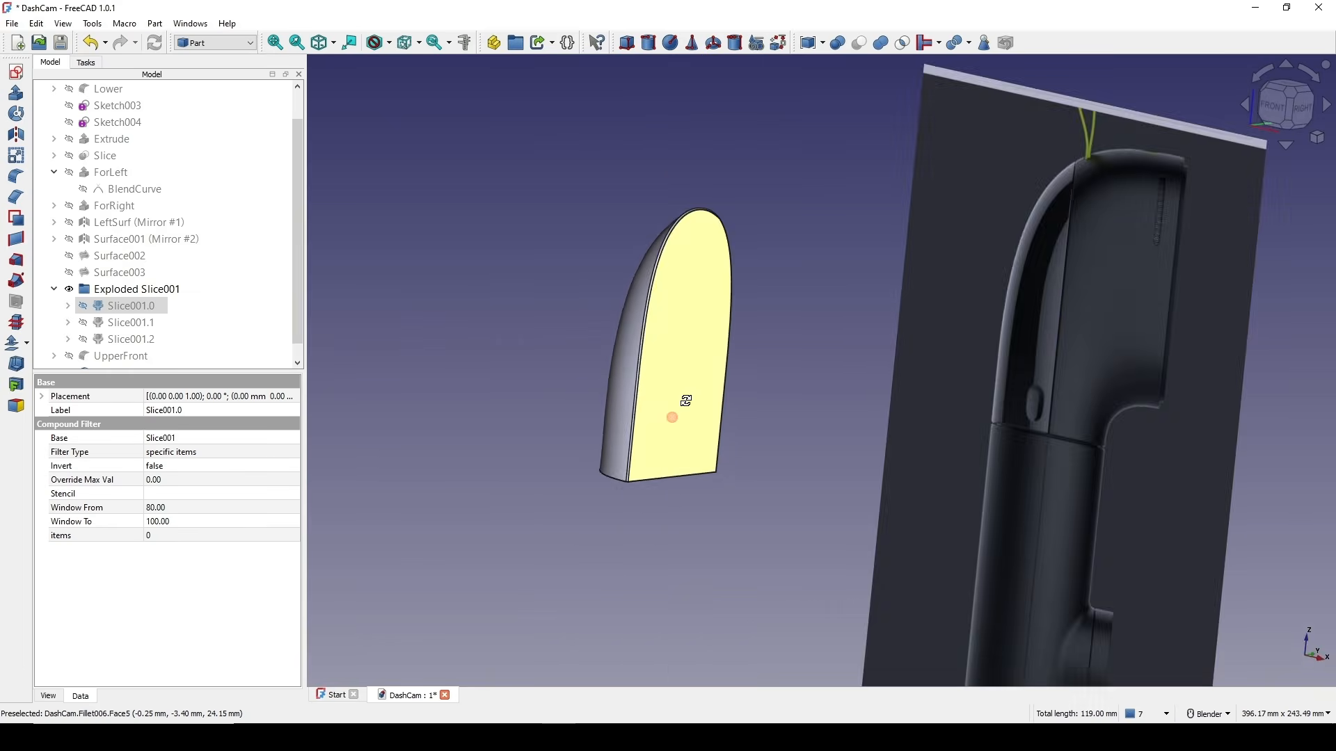
pyautogui.moveTo(672, 416); pyautogui.dragTo(724, 310, button='middle')
pyautogui.scroll(2, 708, 328)
pyautogui.scroll(2, 710, 335)
pyautogui.click(647, 382)
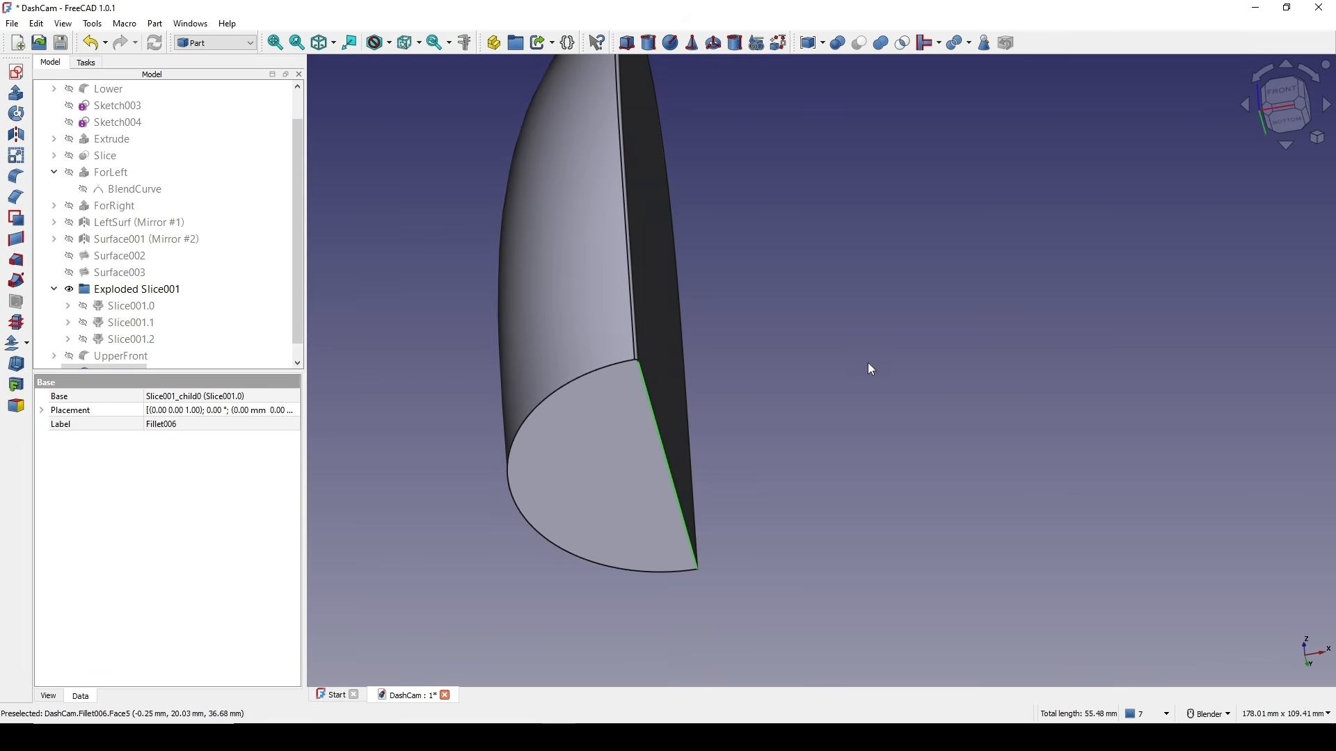
pyautogui.click(15, 177)
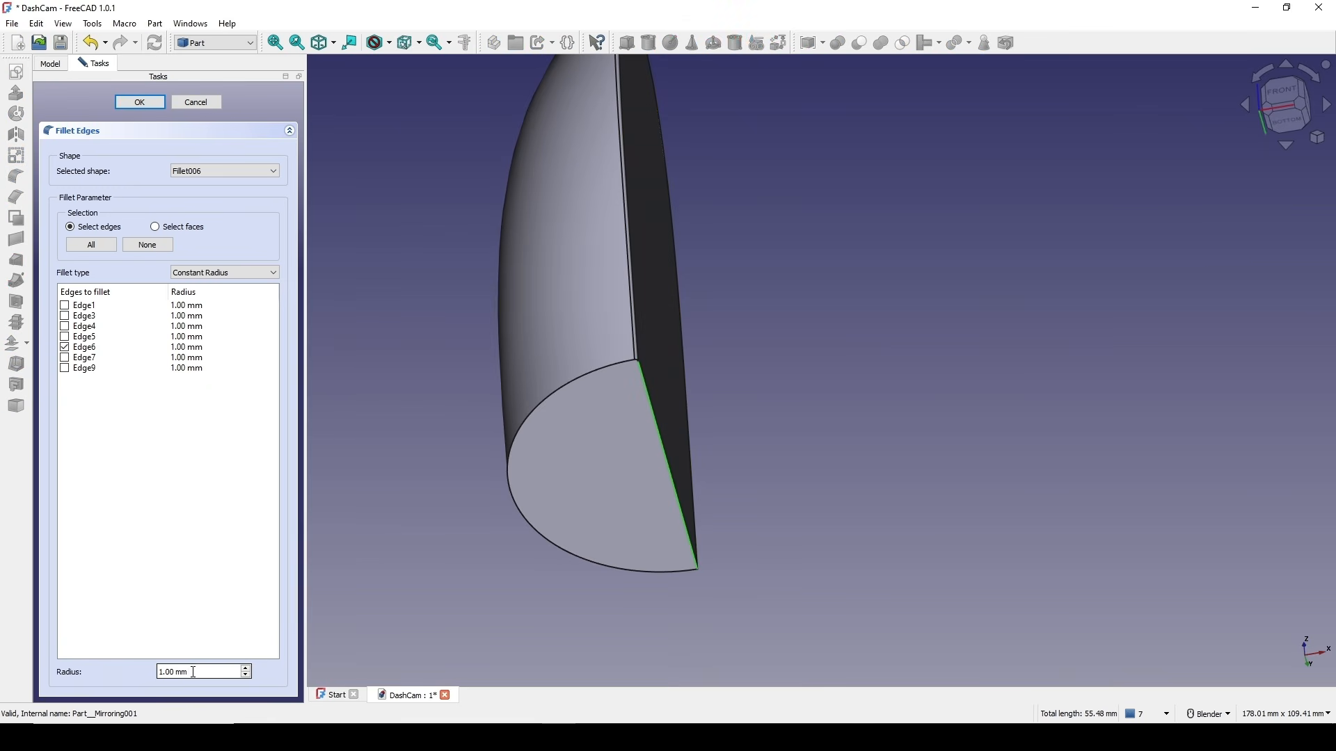
pyautogui.write('0.5')
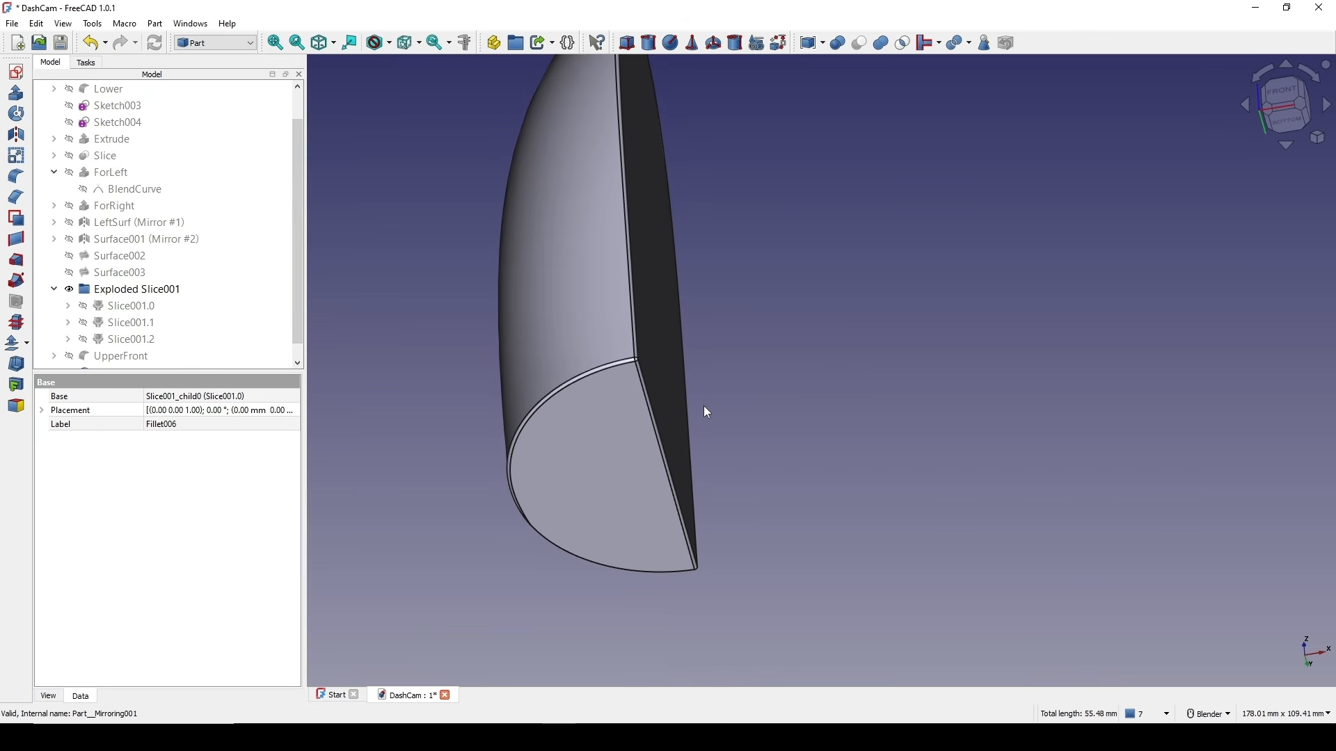
# - Create a new sketch on the XZ plane for the small oblong recess shown in the reference image
pyautogui.scroll(-4, 704, 406)
pyautogui.moveTo(705, 407); pyautogui.dragTo(689, 486, button='middle')
pyautogui.keyDown('shift'); pyautogui.moveTo(689, 486); pyautogui.dragTo(709, 411, button='middle'); pyautogui.keyUp('shift')
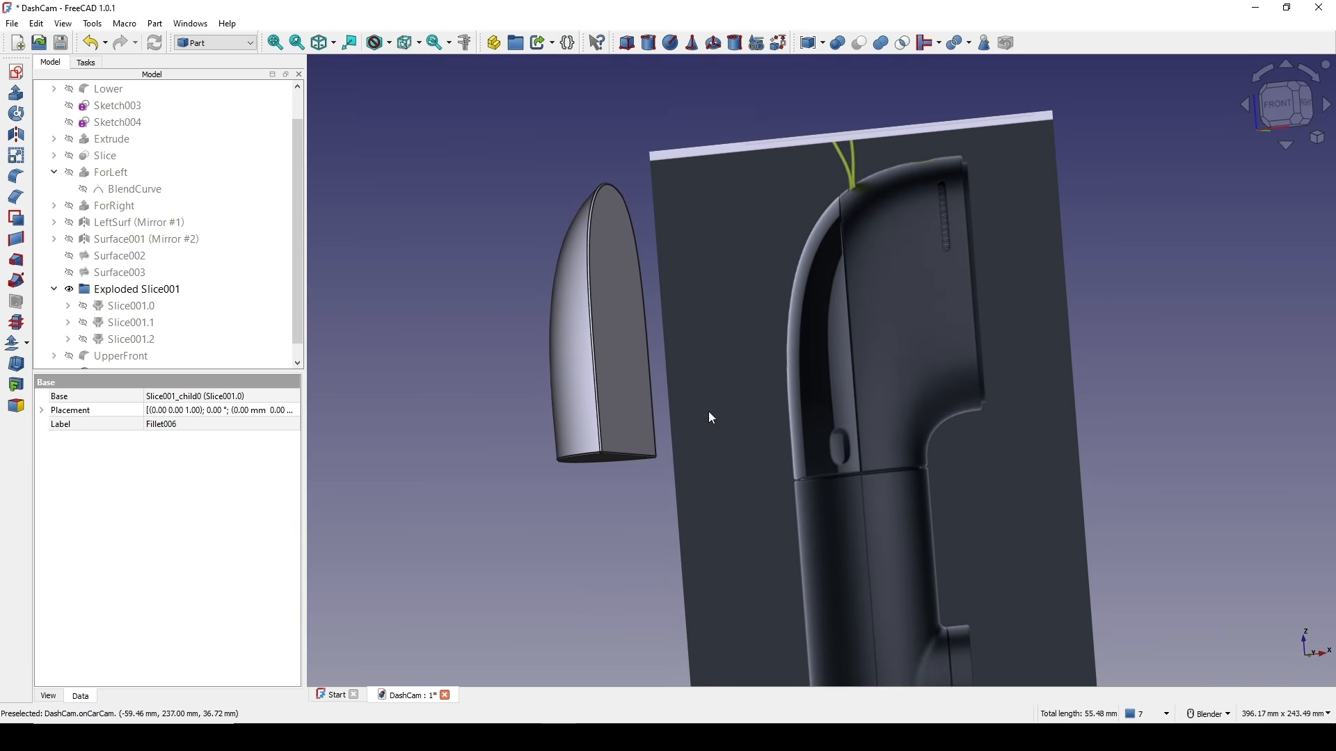
pyautogui.scroll(4, 856, 435)
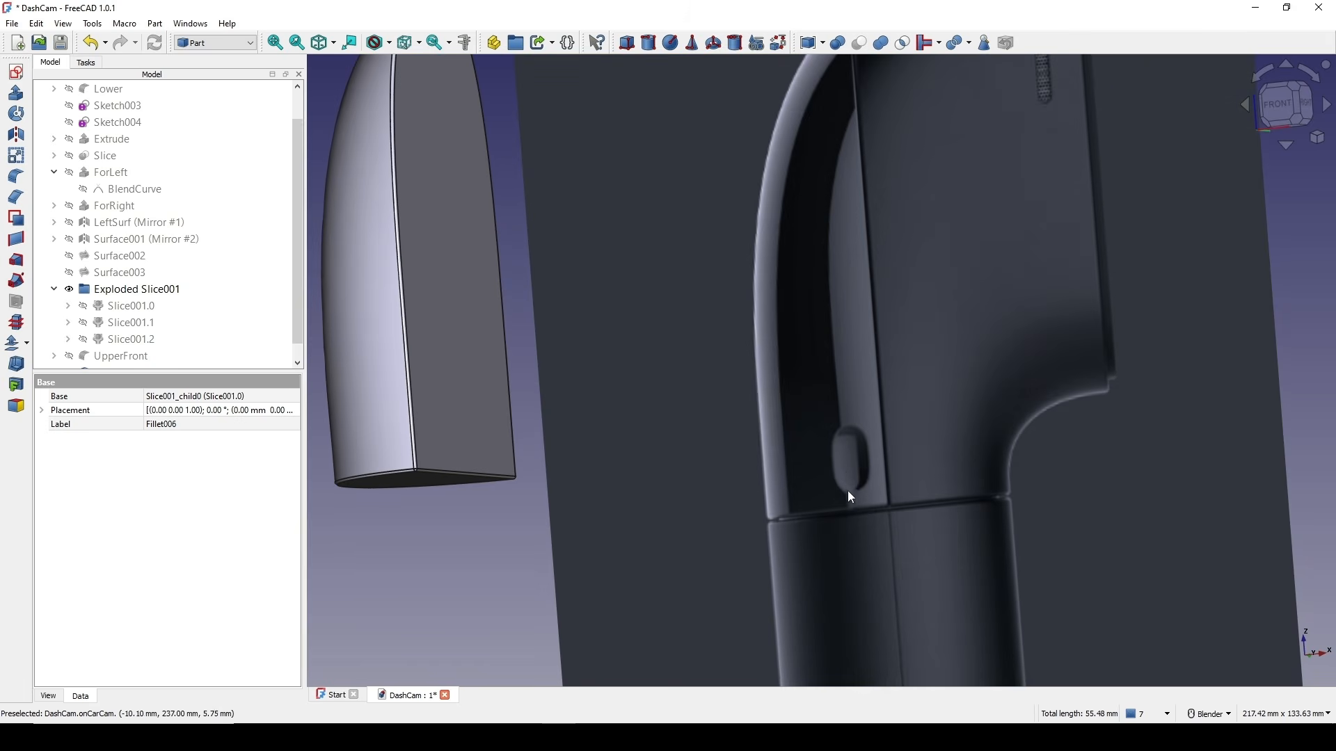
pyautogui.scroll(-5, 863, 445)
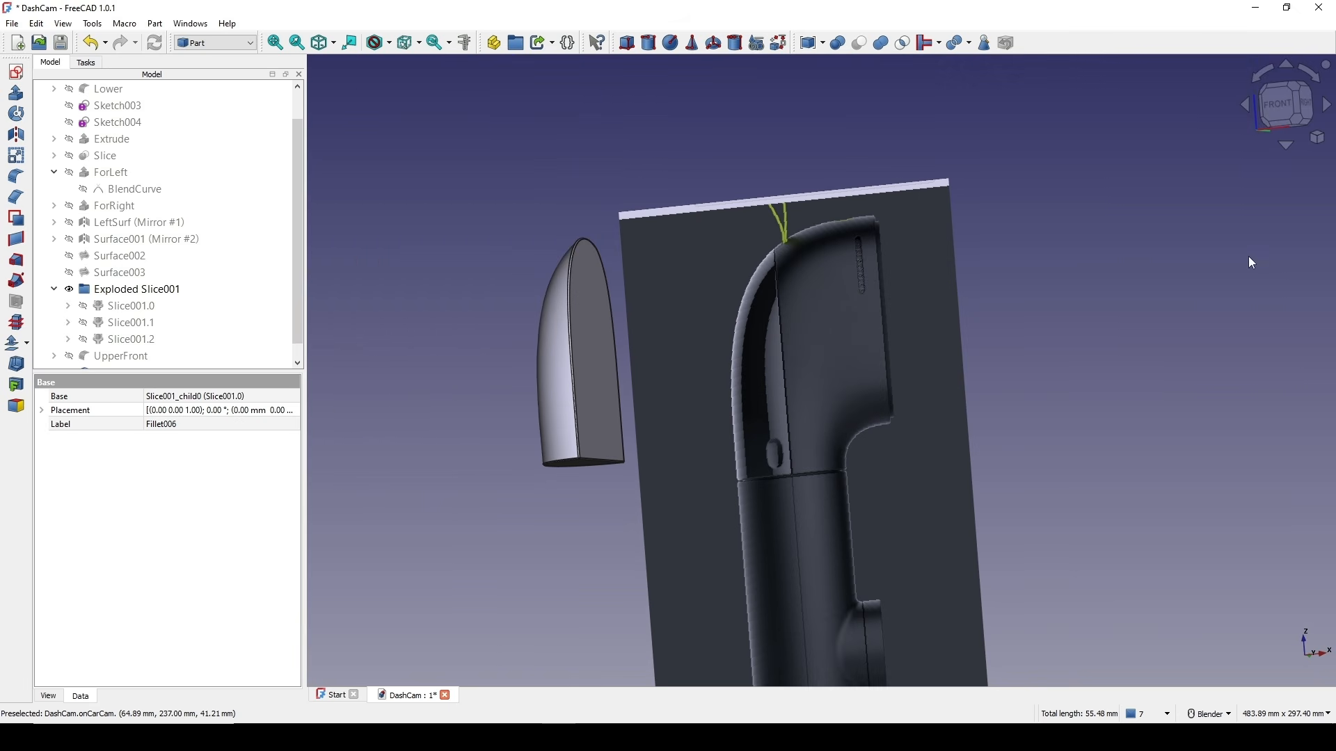
pyautogui.scroll(2, 980, 267)
pyautogui.keyDown('shift'); pyautogui.moveTo(981, 268); pyautogui.dragTo(990, 237, button='middle'); pyautogui.keyUp('shift')
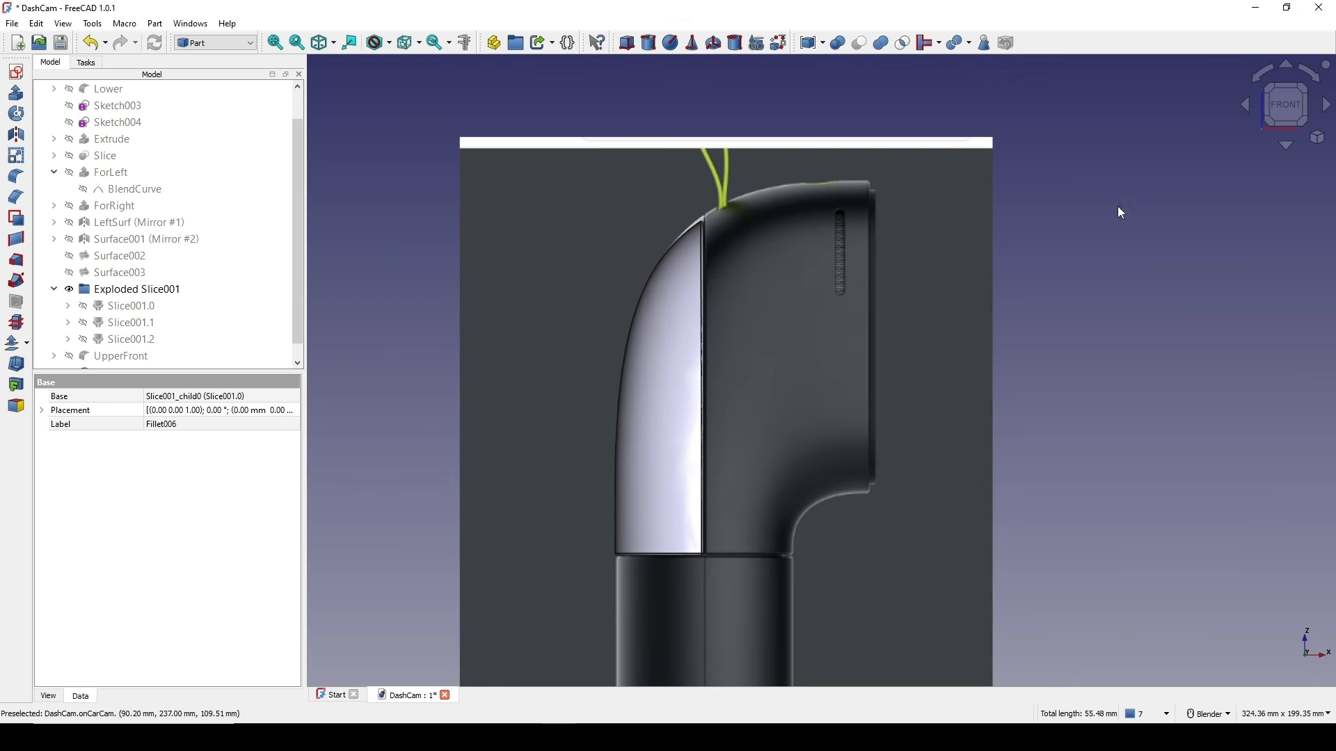
pyautogui.click(1202, 209)
pyautogui.keyDown('shift'); pyautogui.moveTo(1017, 291); pyautogui.dragTo(1017, 260, button='middle'); pyautogui.keyUp('shift')
pyautogui.click(16, 72)
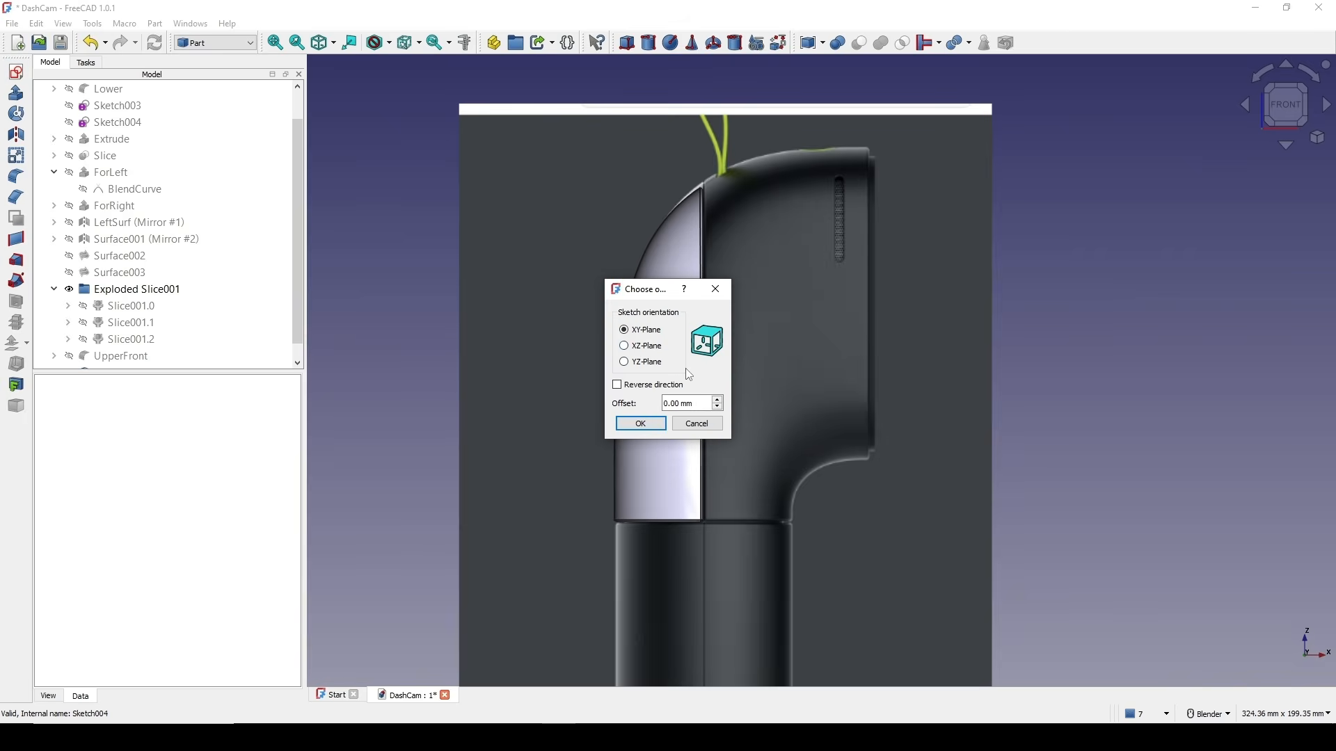
pyautogui.click(640, 346)
pyautogui.click(641, 424)
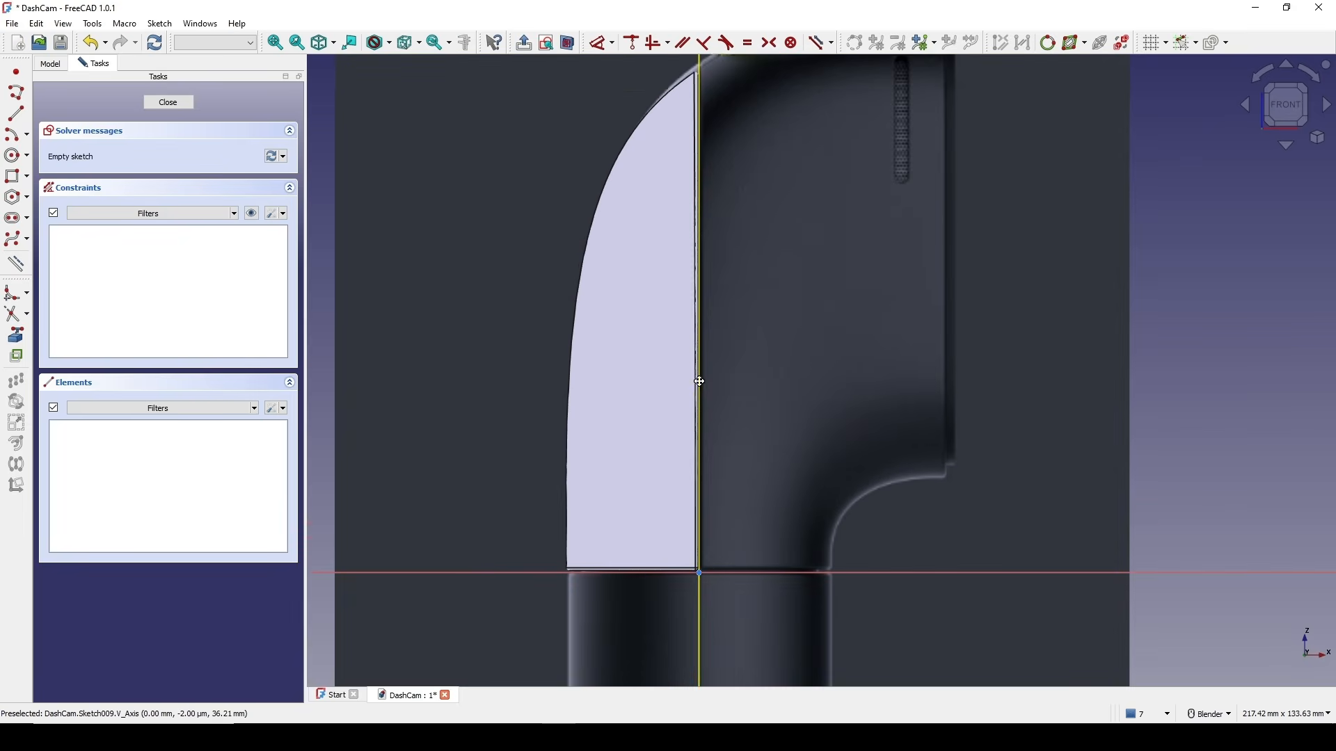
# - Switch the model display to Wireframe so the reference image's recess can be traced
pyautogui.click(390, 43)
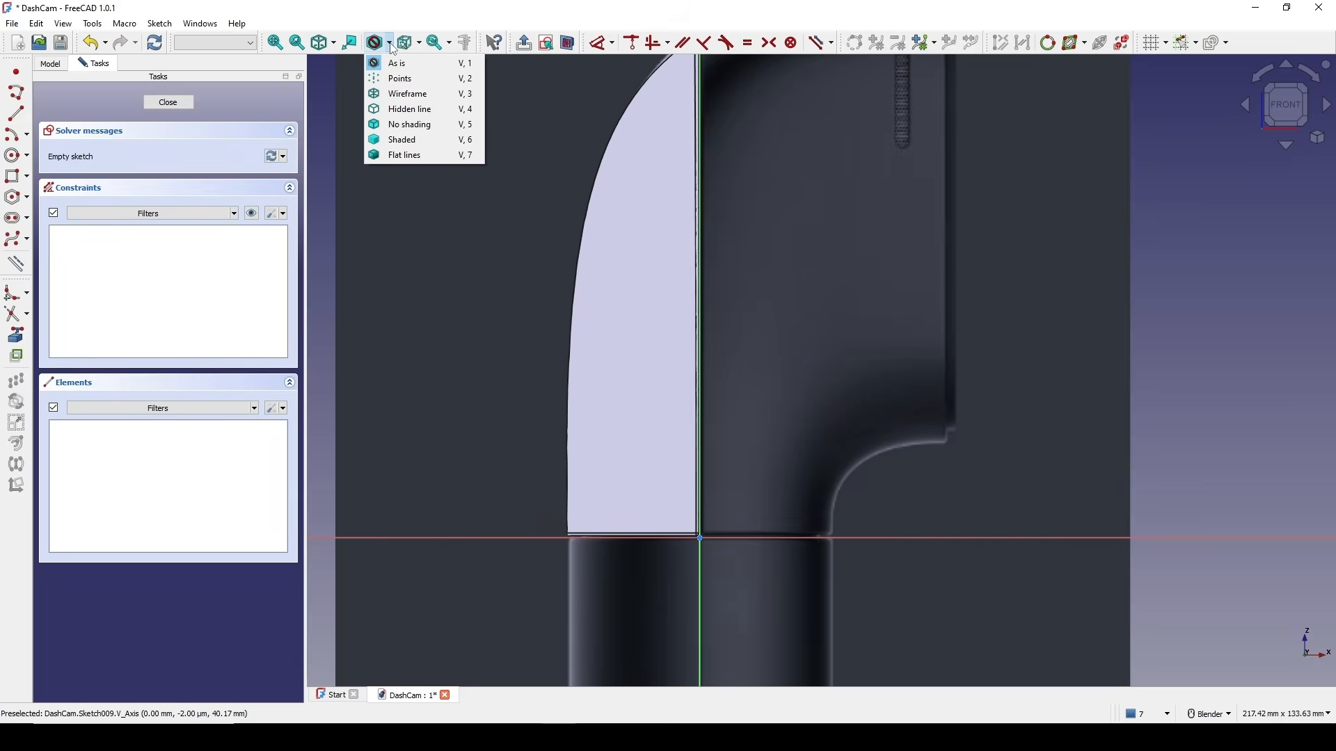
pyautogui.click(401, 96)
pyautogui.scroll(2, 661, 384)
pyautogui.keyDown('shift'); pyautogui.moveTo(712, 422); pyautogui.dragTo(682, 283, button='middle'); pyautogui.keyUp('shift')
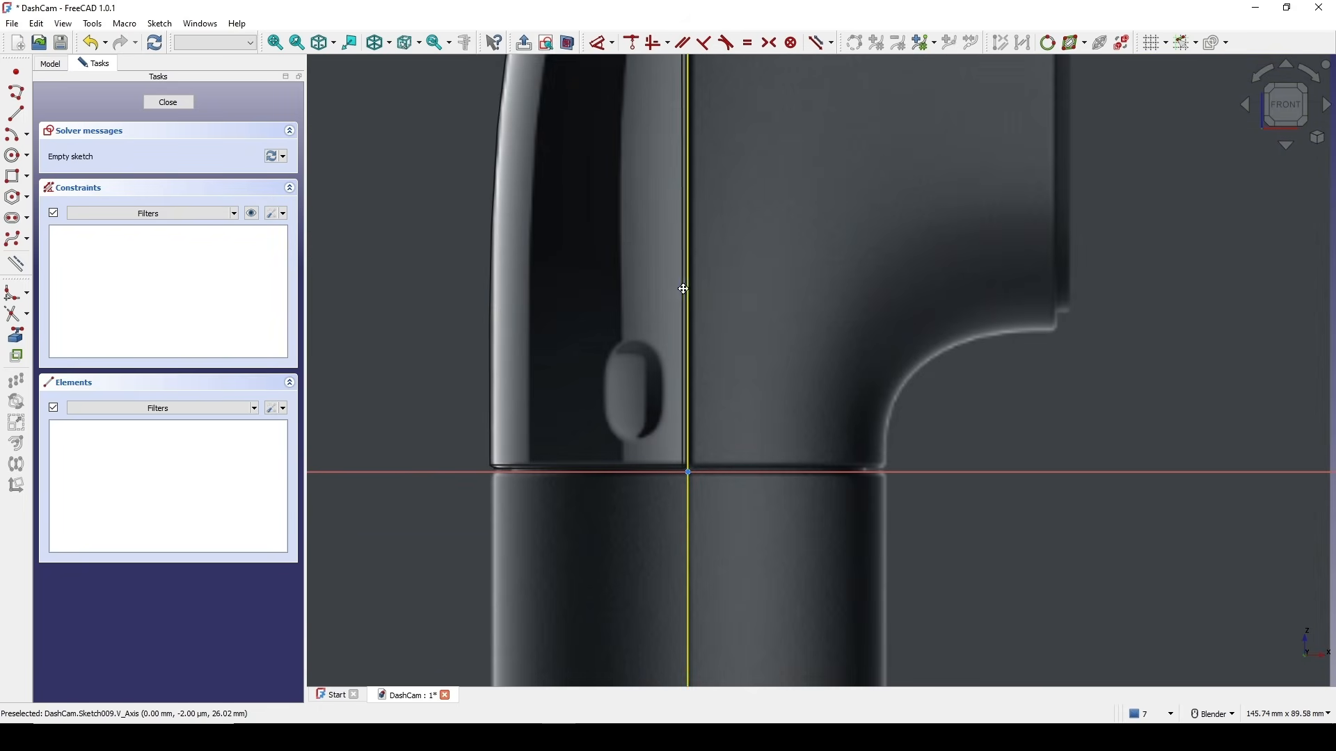
# - Sketch a vertical slot with about 4.1 mm end radii over the reference image's recess, fitting both ends to its outline
pyautogui.click(25, 235)
pyautogui.scroll(3, 644, 353)
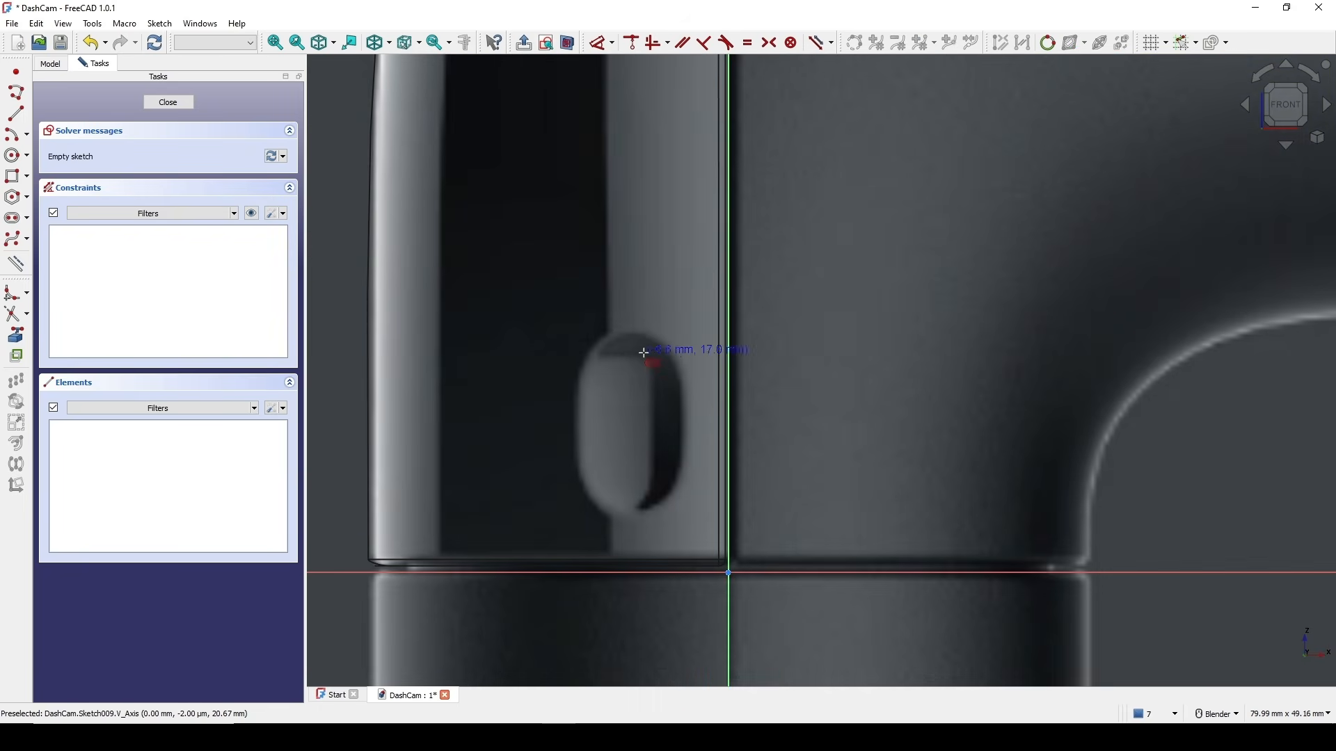
pyautogui.click(638, 348)
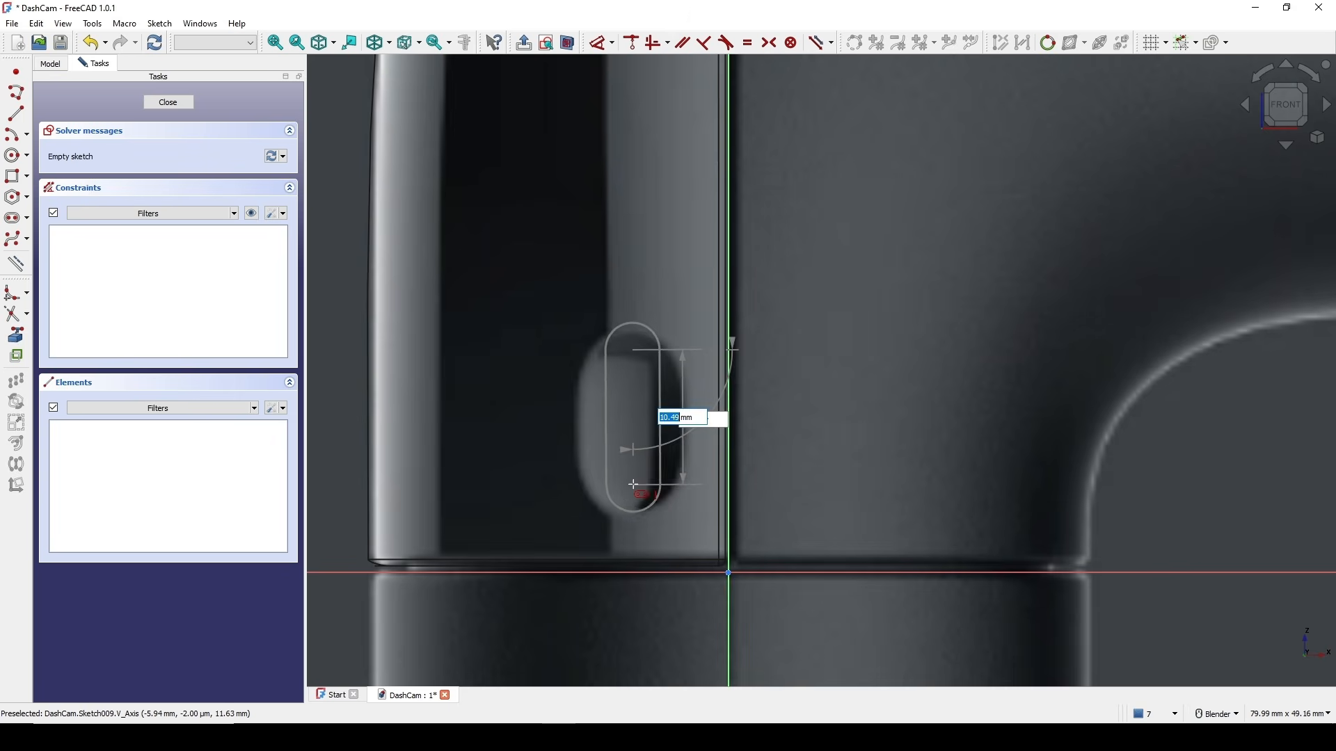
pyautogui.click(687, 481)
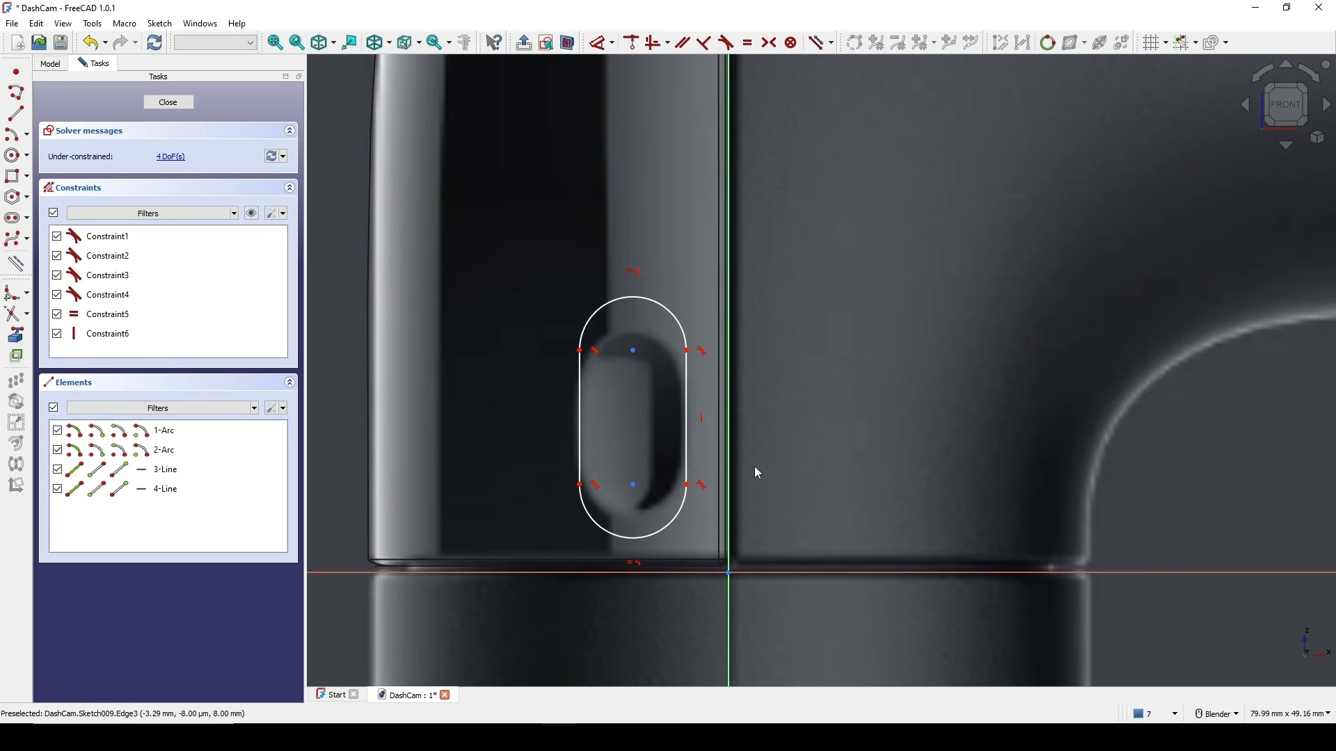
pyautogui.moveTo(622, 494); pyautogui.dragTo(635, 463)
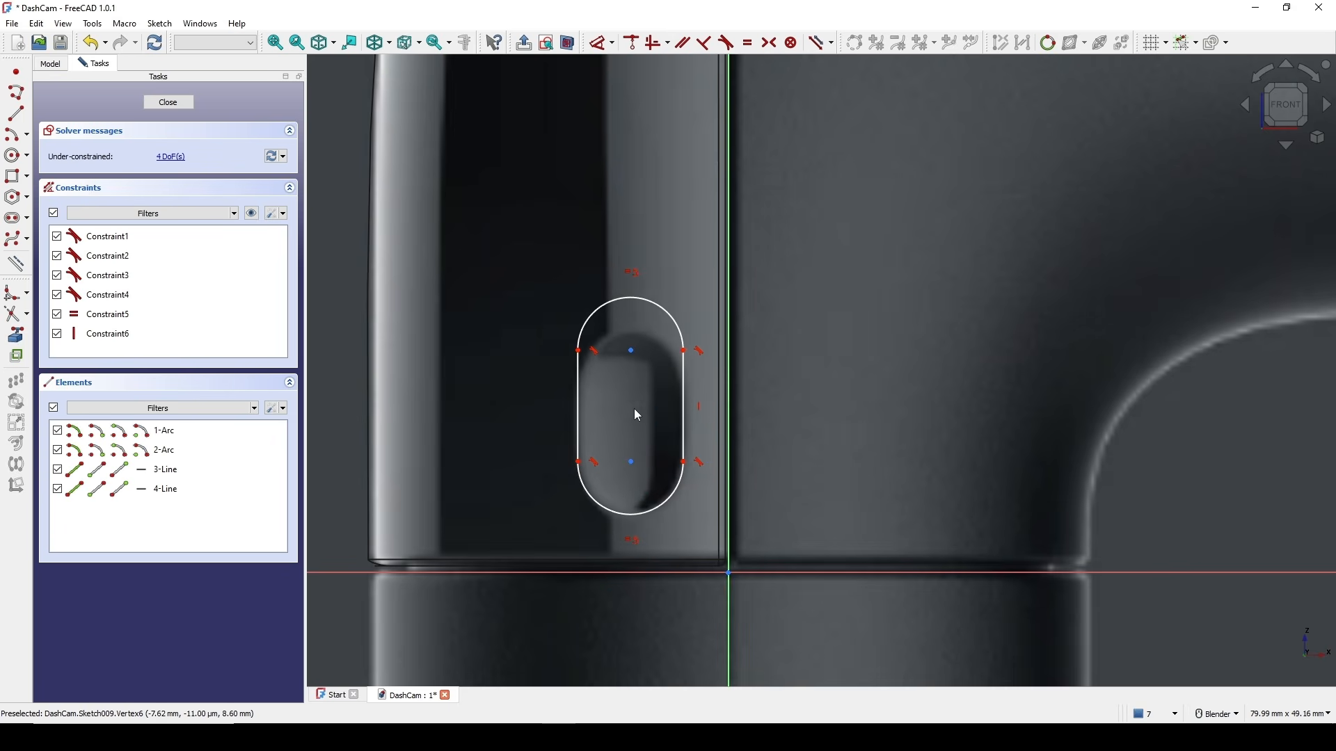
pyautogui.moveTo(638, 352); pyautogui.dragTo(635, 379)
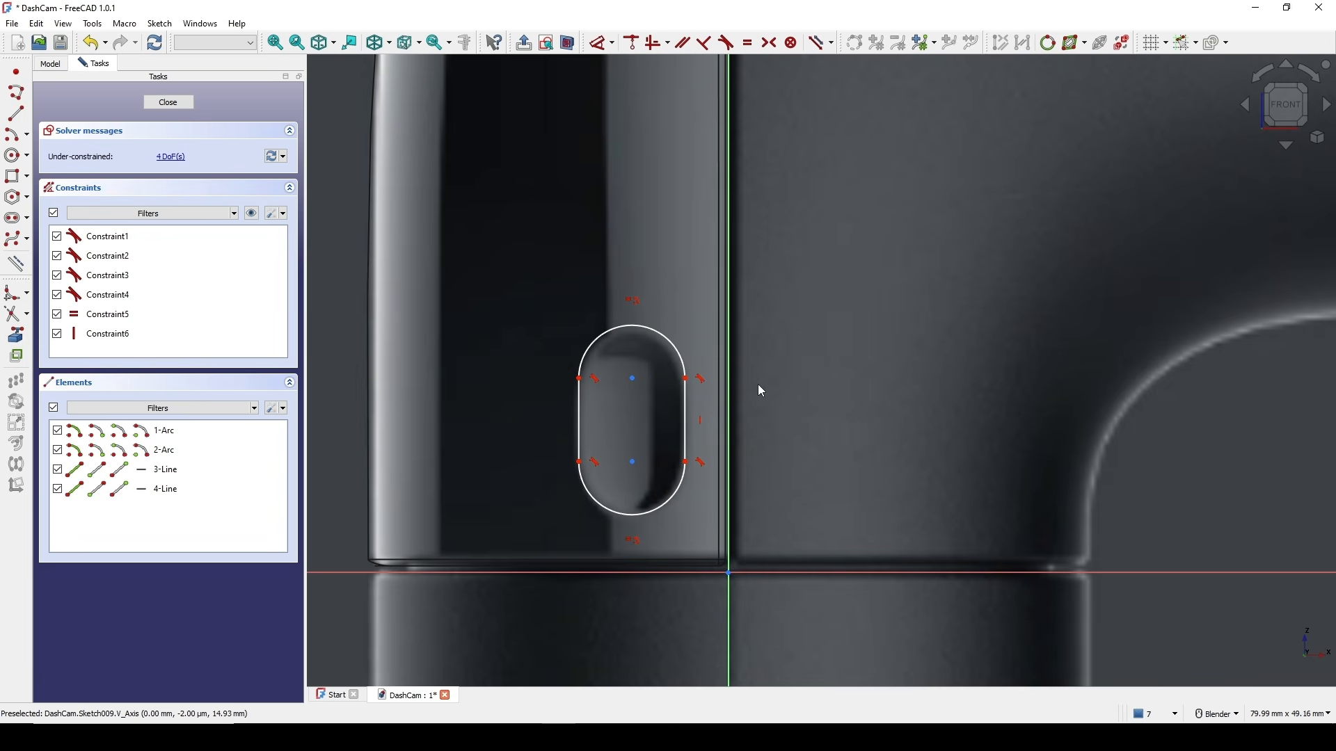
# - Constrain the recess slot's end radius to 4 mm and the length of its straight sides to 6.5 mm
pyautogui.keyDown('shift'); pyautogui.moveTo(731, 350); pyautogui.dragTo(707, 331, button='middle'); pyautogui.keyUp('shift')
pyautogui.press('d')
pyautogui.click(645, 323)
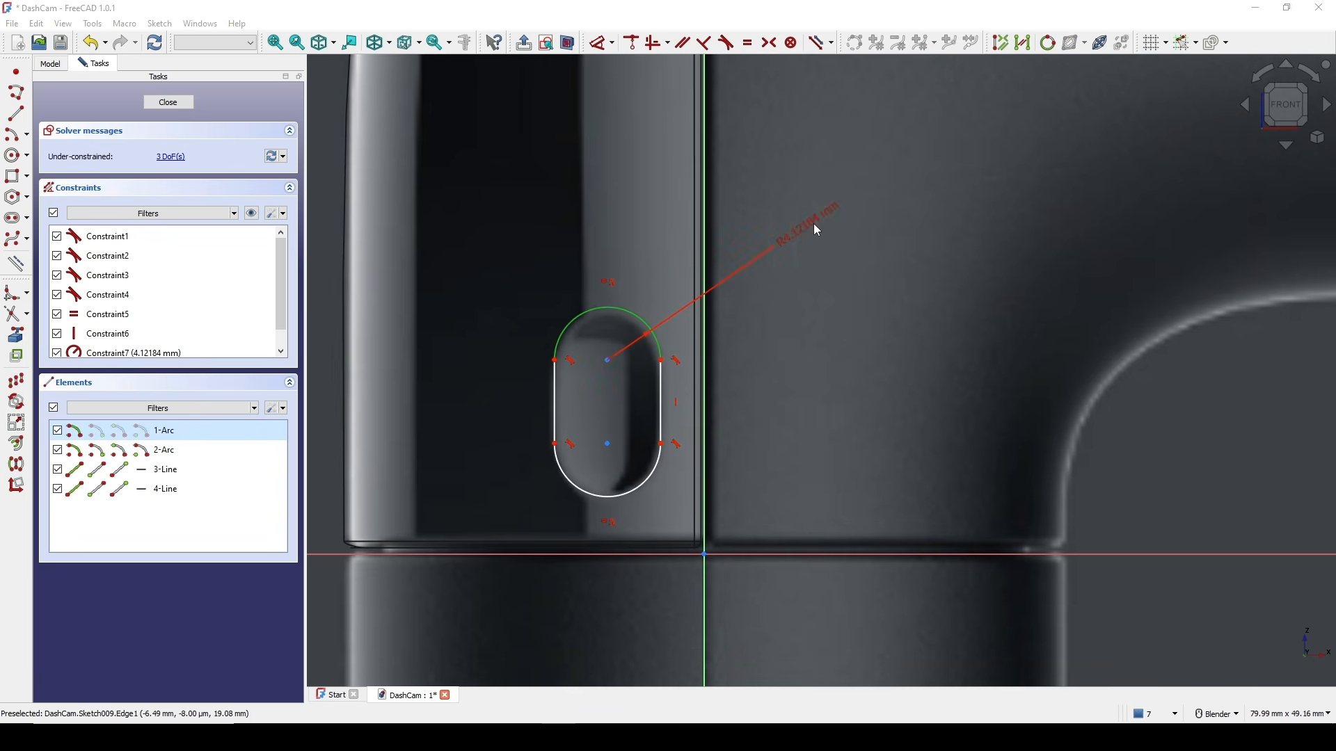
pyautogui.click(813, 223)
pyautogui.write('4mm')
pyautogui.press('Return')
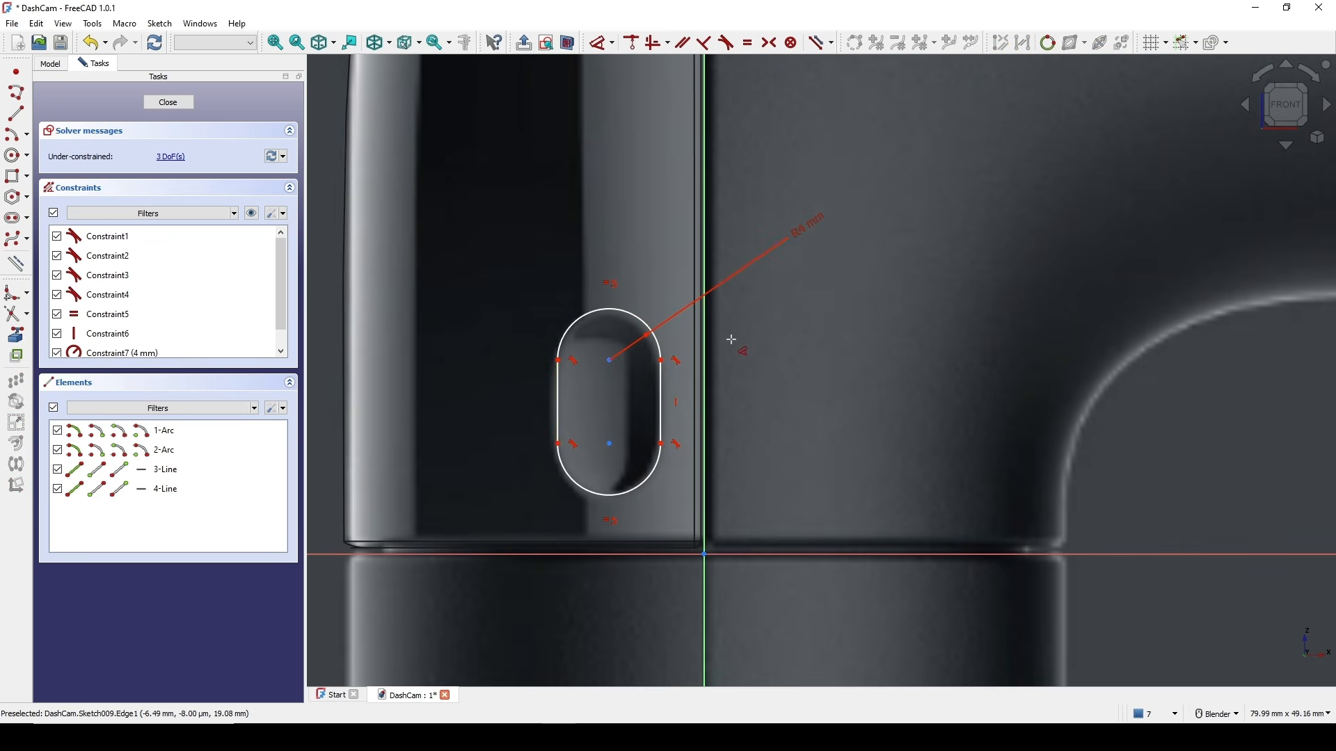
pyautogui.click(557, 410)
pyautogui.click(421, 400)
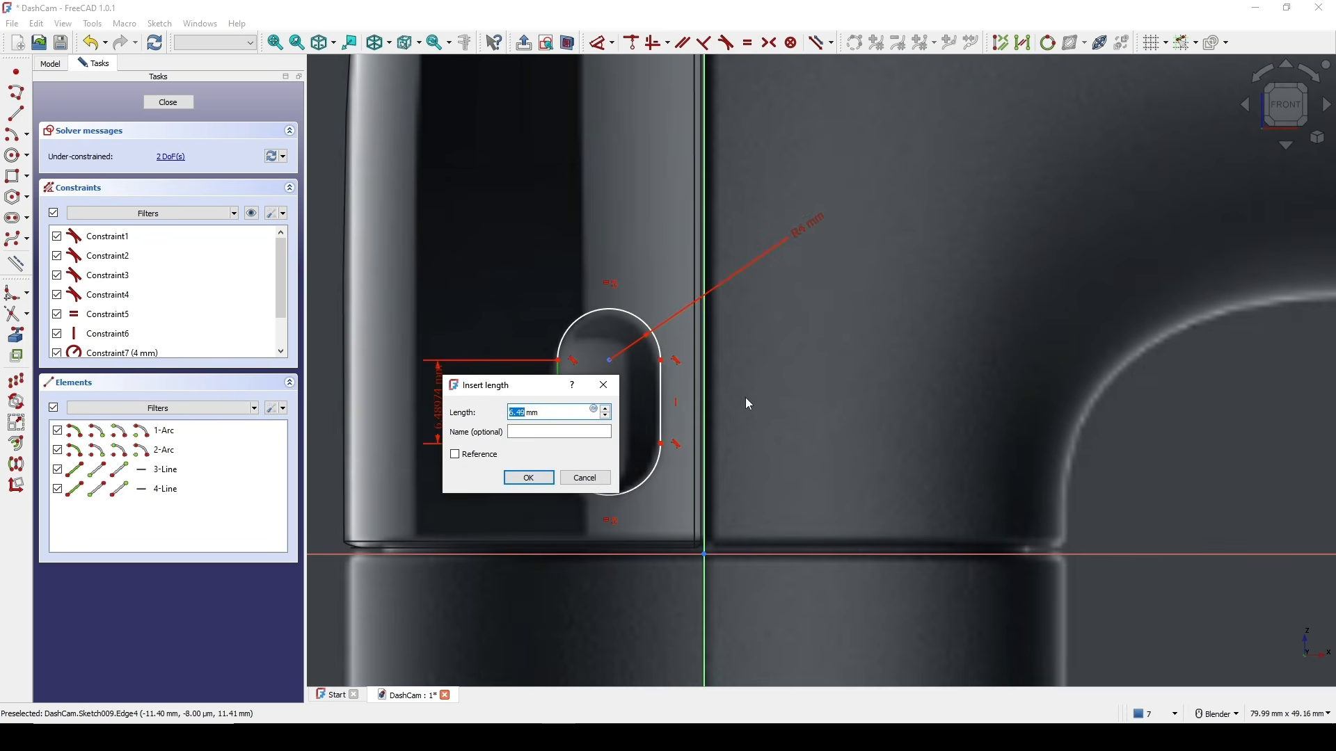
pyautogui.write('6.5')
pyautogui.click(529, 478)
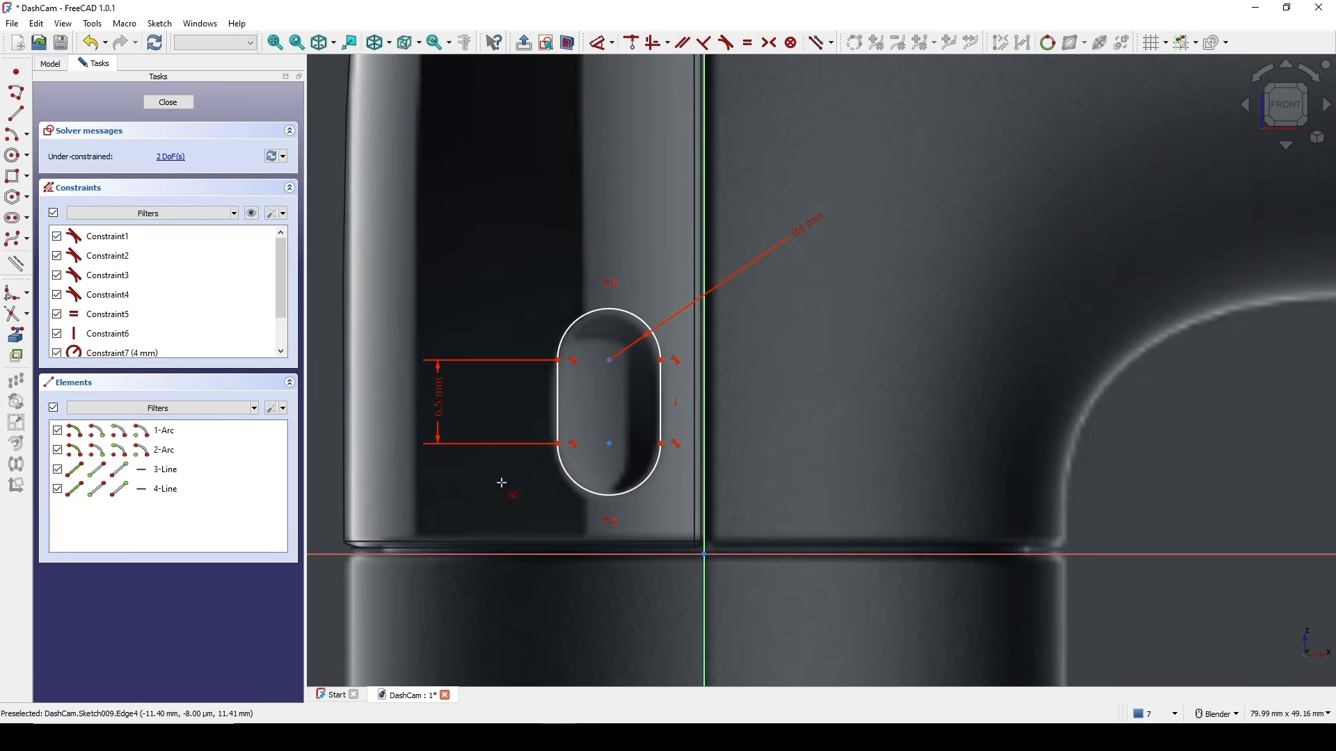
# - Position the slot's lower right arc endpoint 8.6 mm above the horizontal axis and 3.5 mm from the vertical axis
pyautogui.click(663, 445)
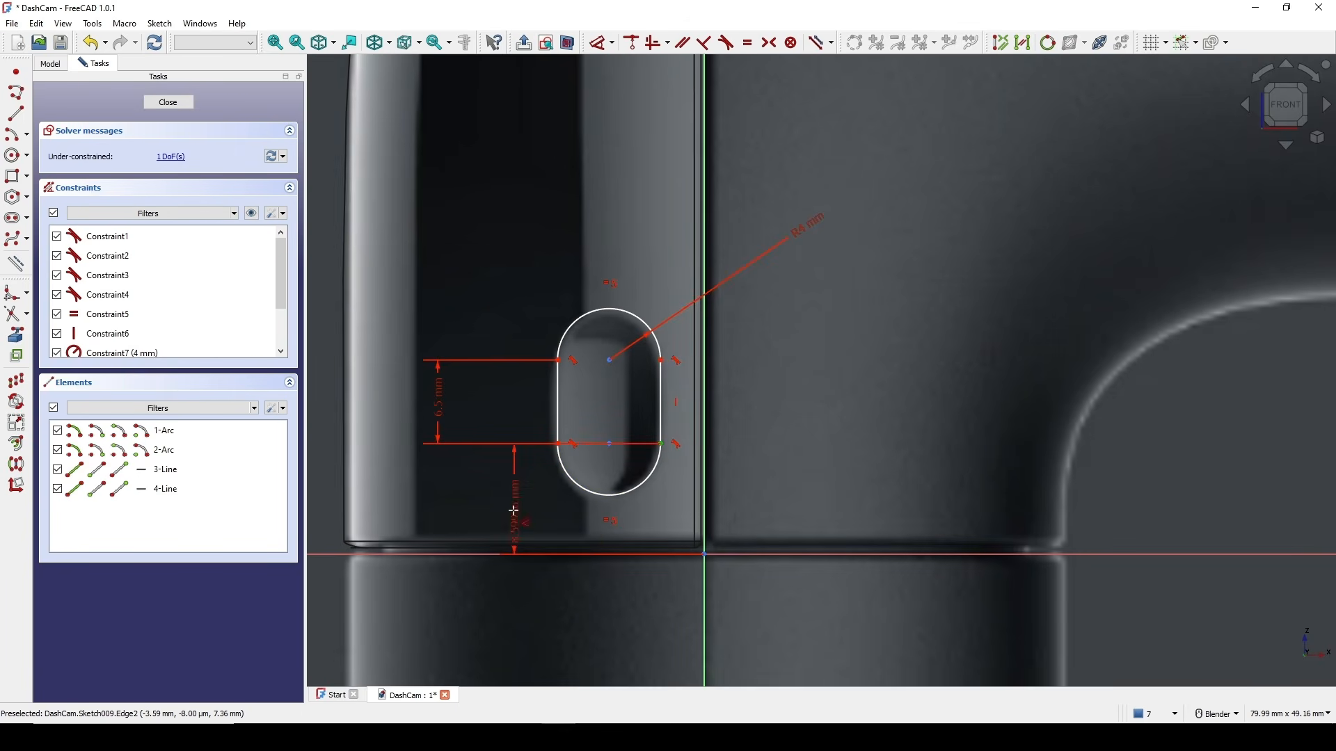
pyautogui.click(513, 511)
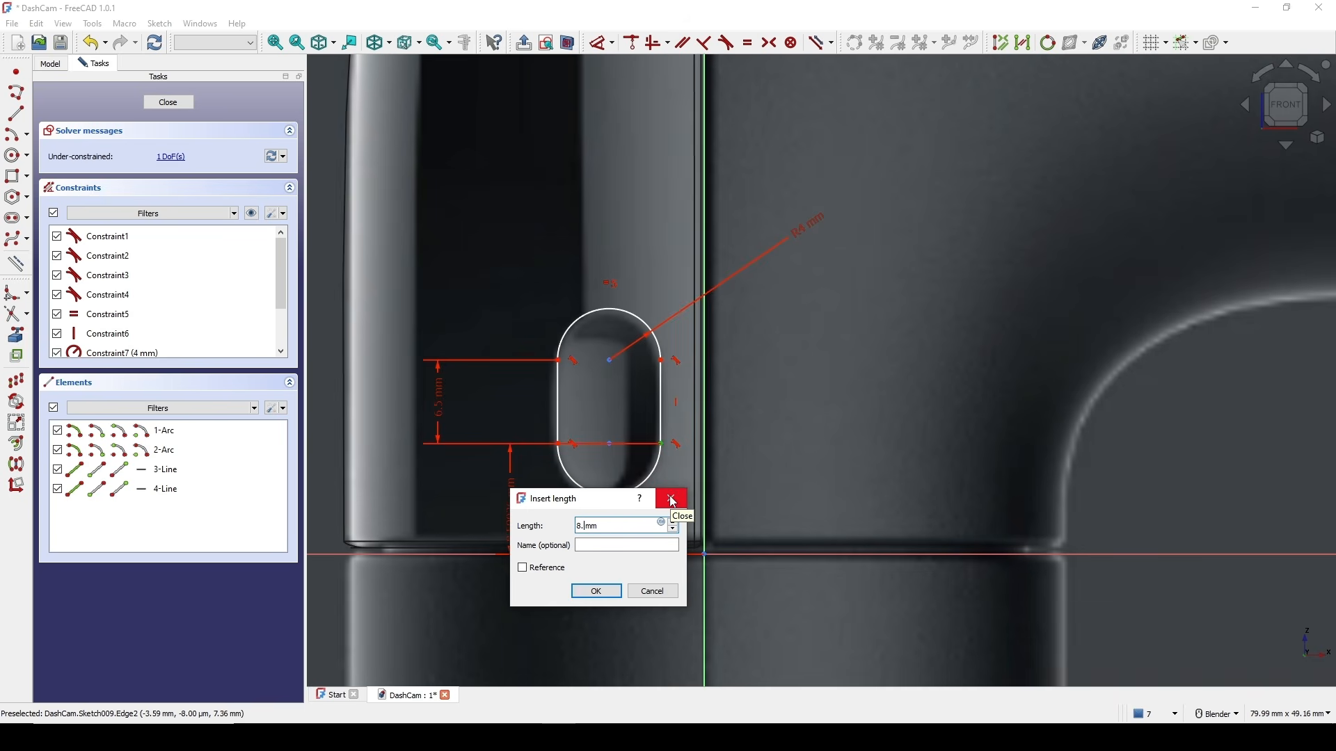
pyautogui.write('6')
pyautogui.press('Return')
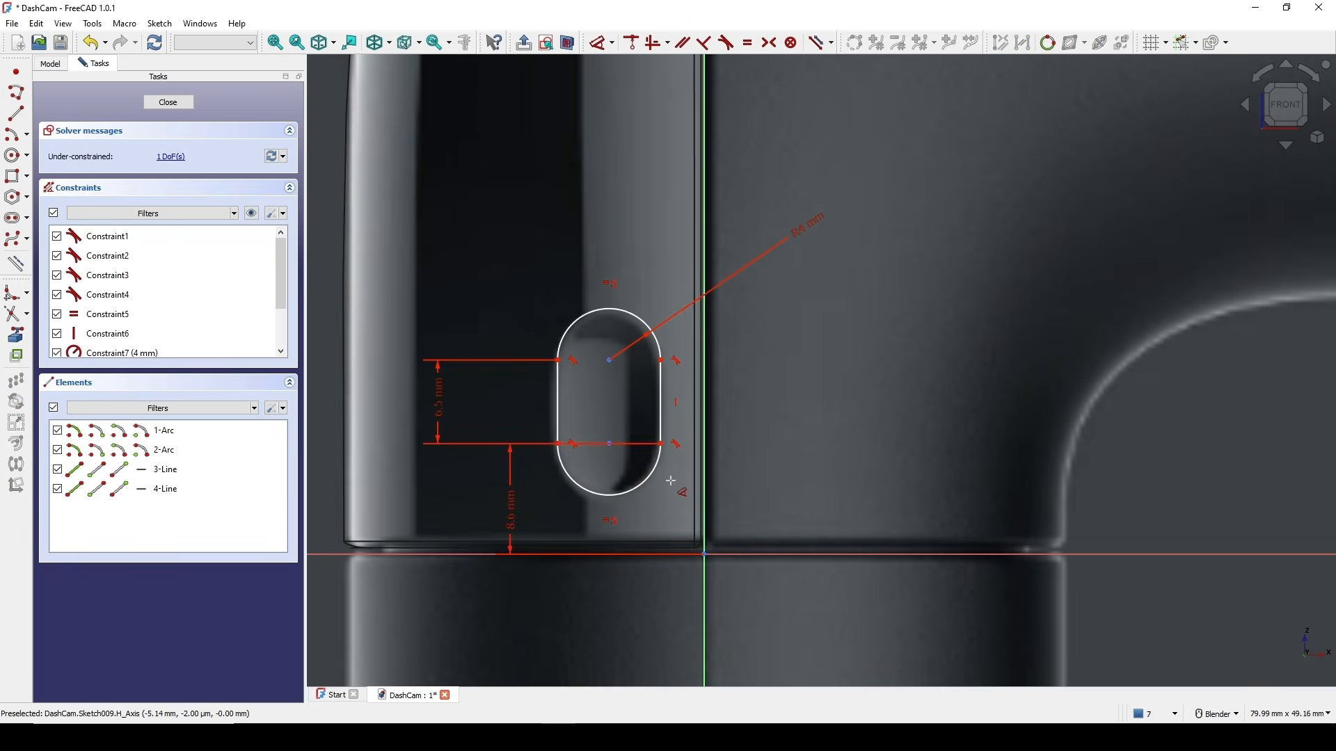
pyautogui.click(662, 444)
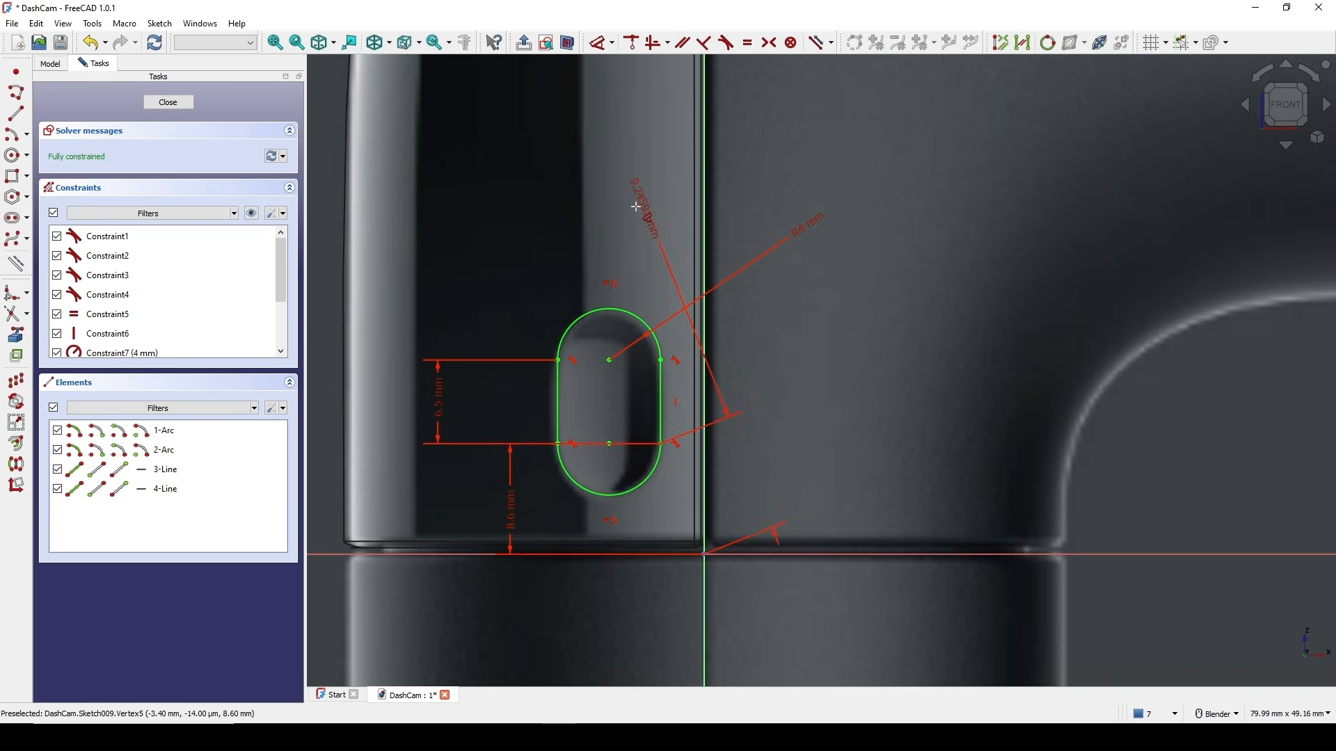
pyautogui.click(670, 201)
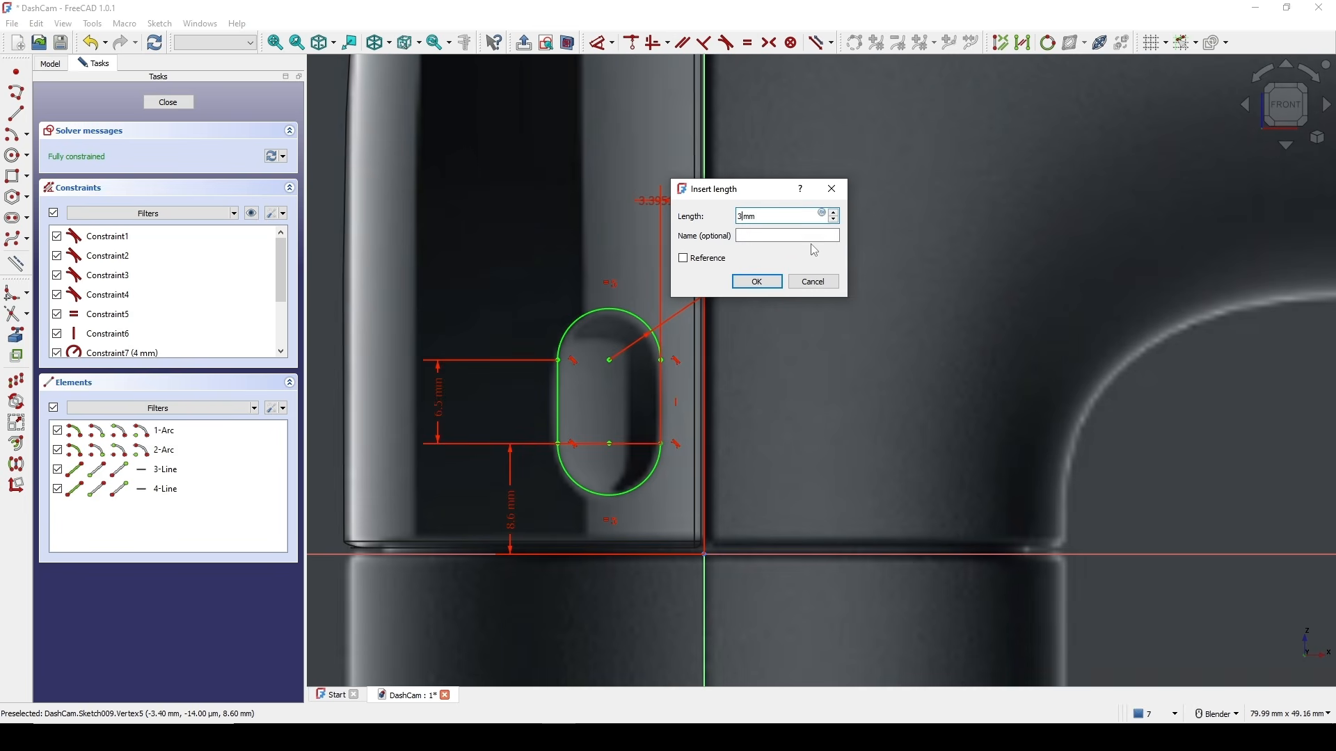
pyautogui.write('3.5')
pyautogui.click(768, 281)
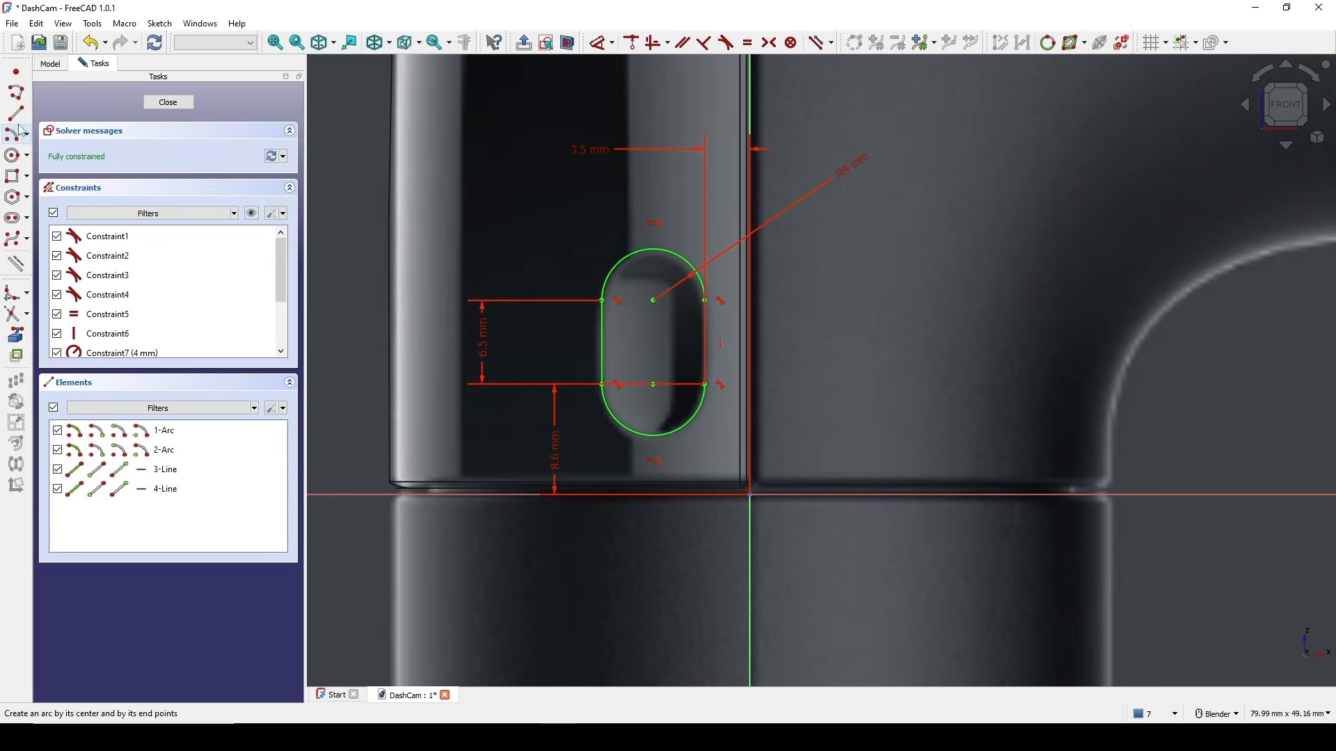
# - Draw a vertical line crossing the whole slot and constrain it to pass through the upper arc's centre
pyautogui.click(16, 113)
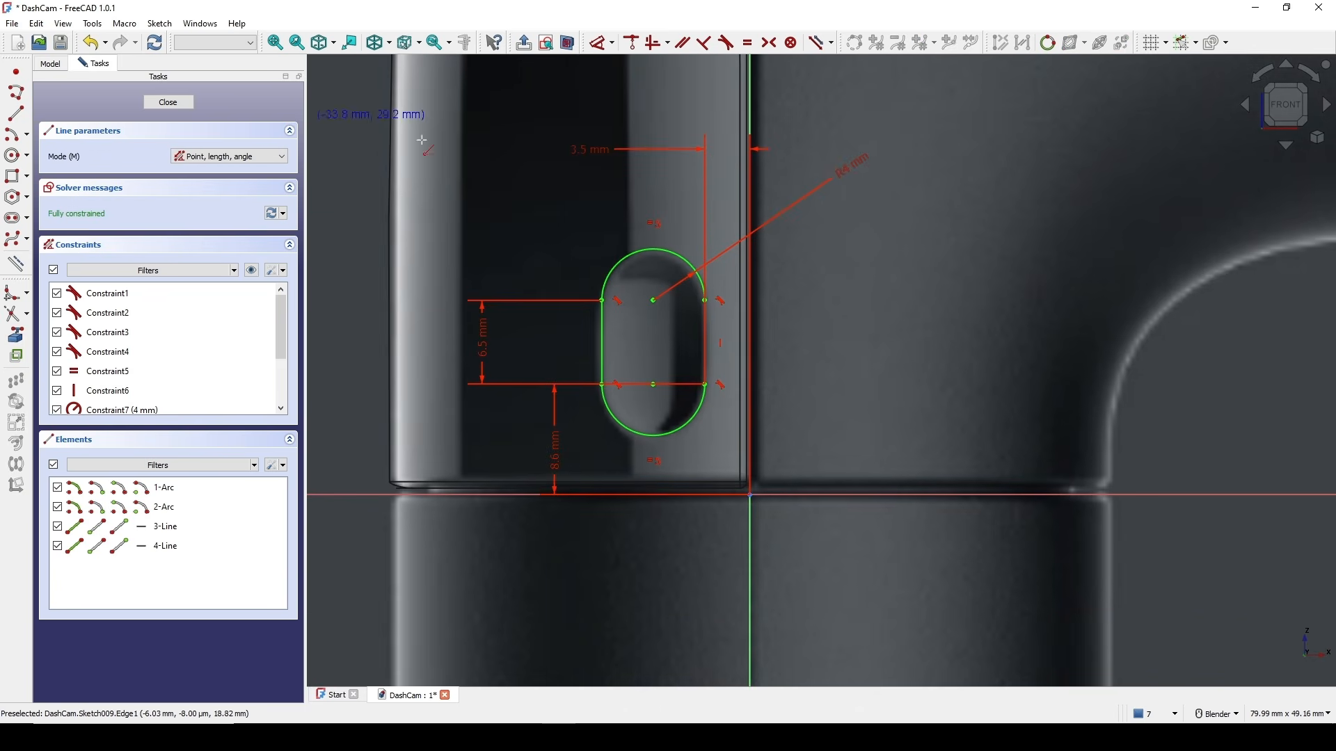
pyautogui.click(668, 171)
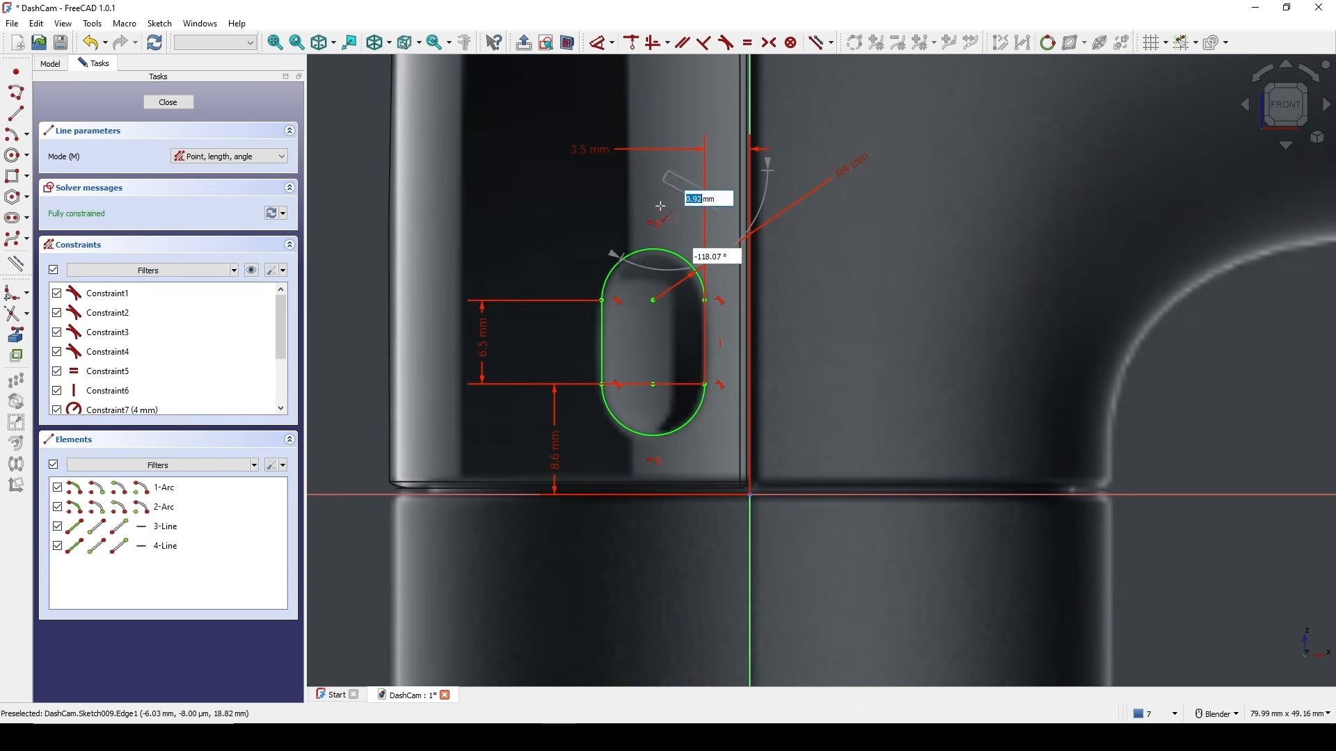
pyautogui.click(666, 457)
pyautogui.rightClick(734, 343)
pyautogui.scroll(2, 734, 343)
pyautogui.click(645, 341)
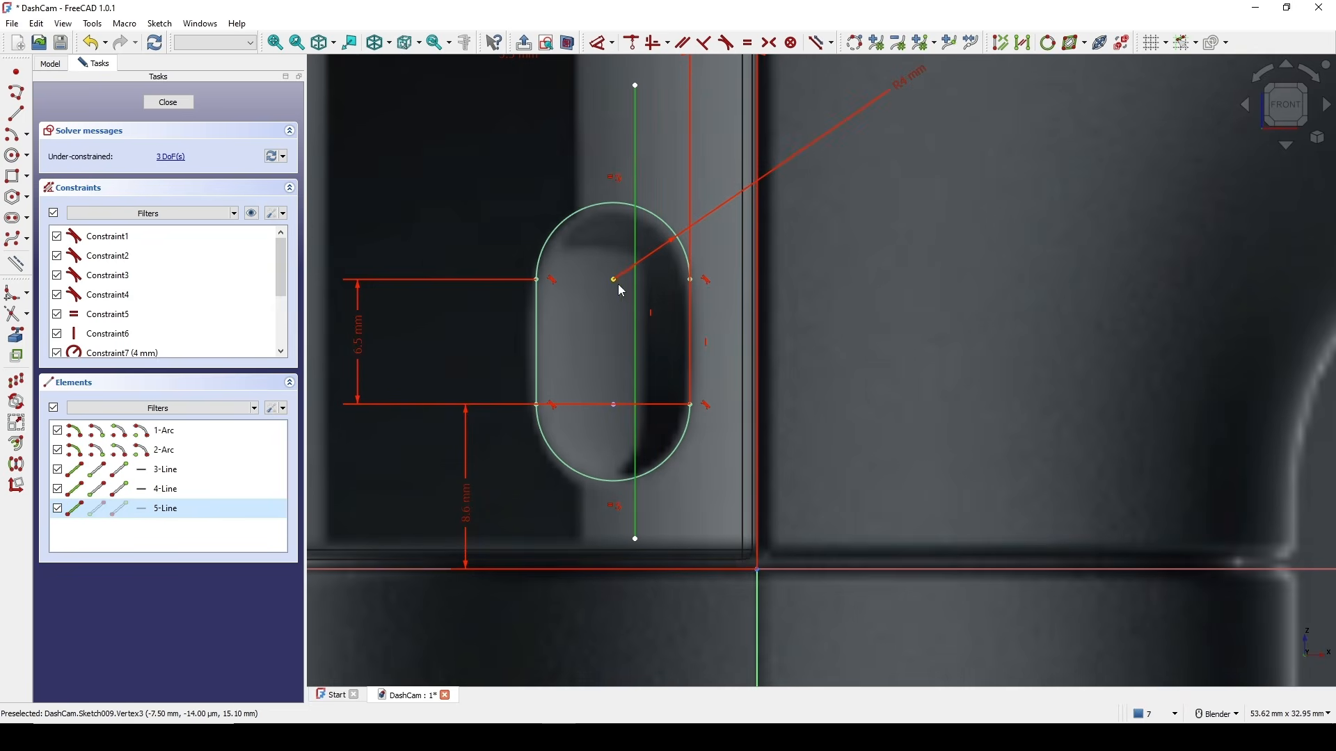
pyautogui.click(615, 280)
pyautogui.press('c')
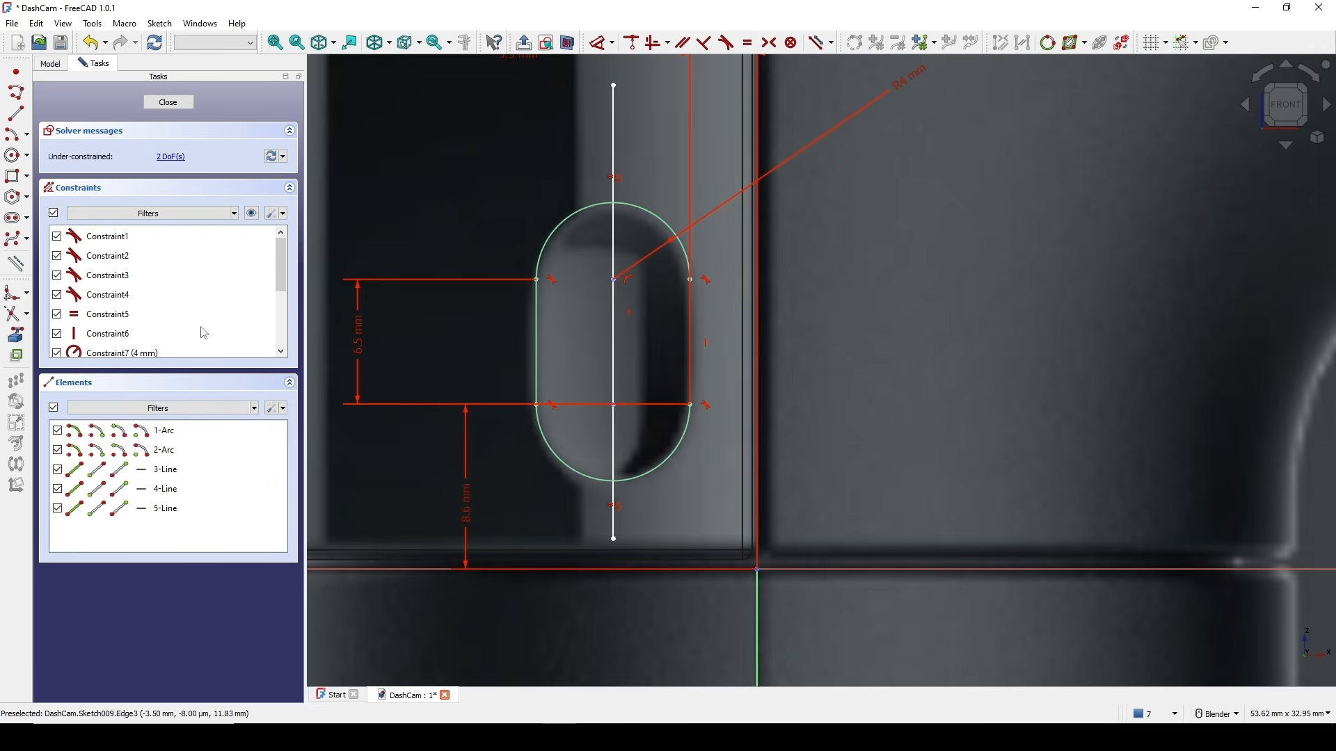
# - Trim both overhanging ends of the vertical centre line back to the slot's arcs
pyautogui.click(12, 317)
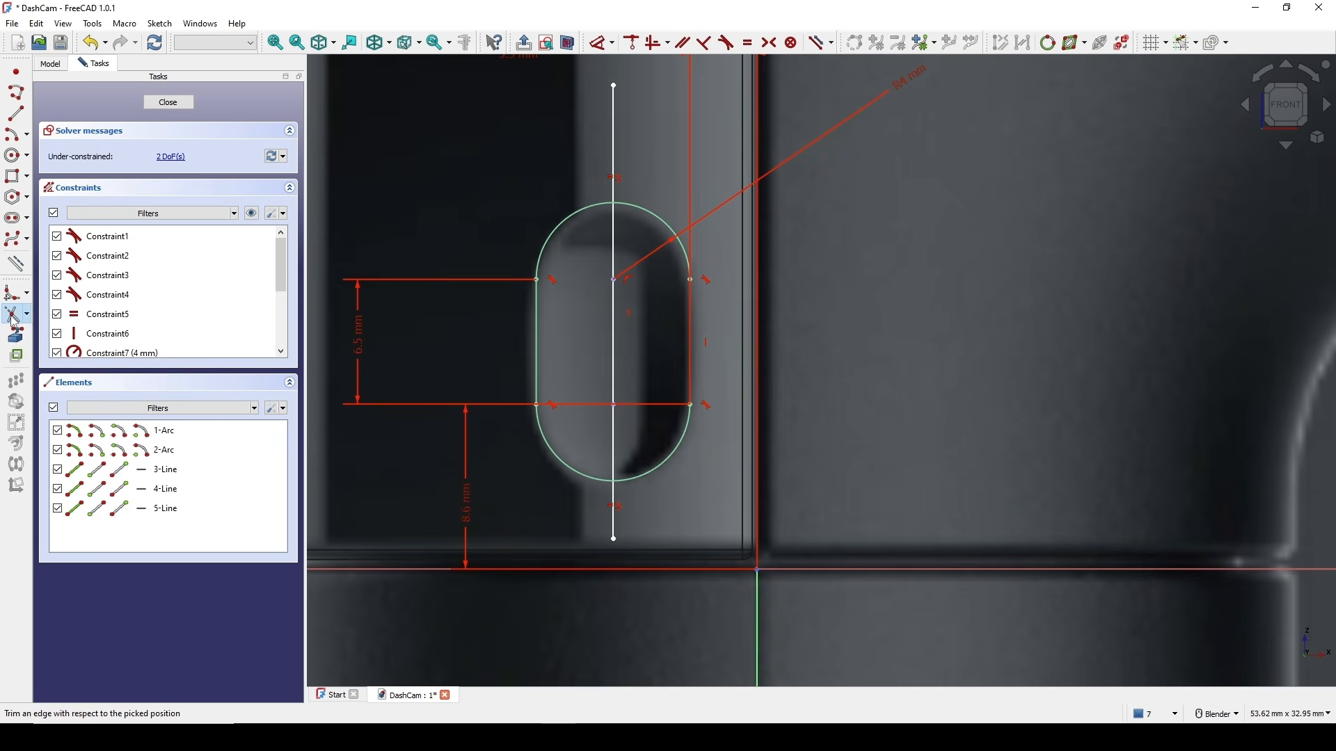
pyautogui.click(620, 520)
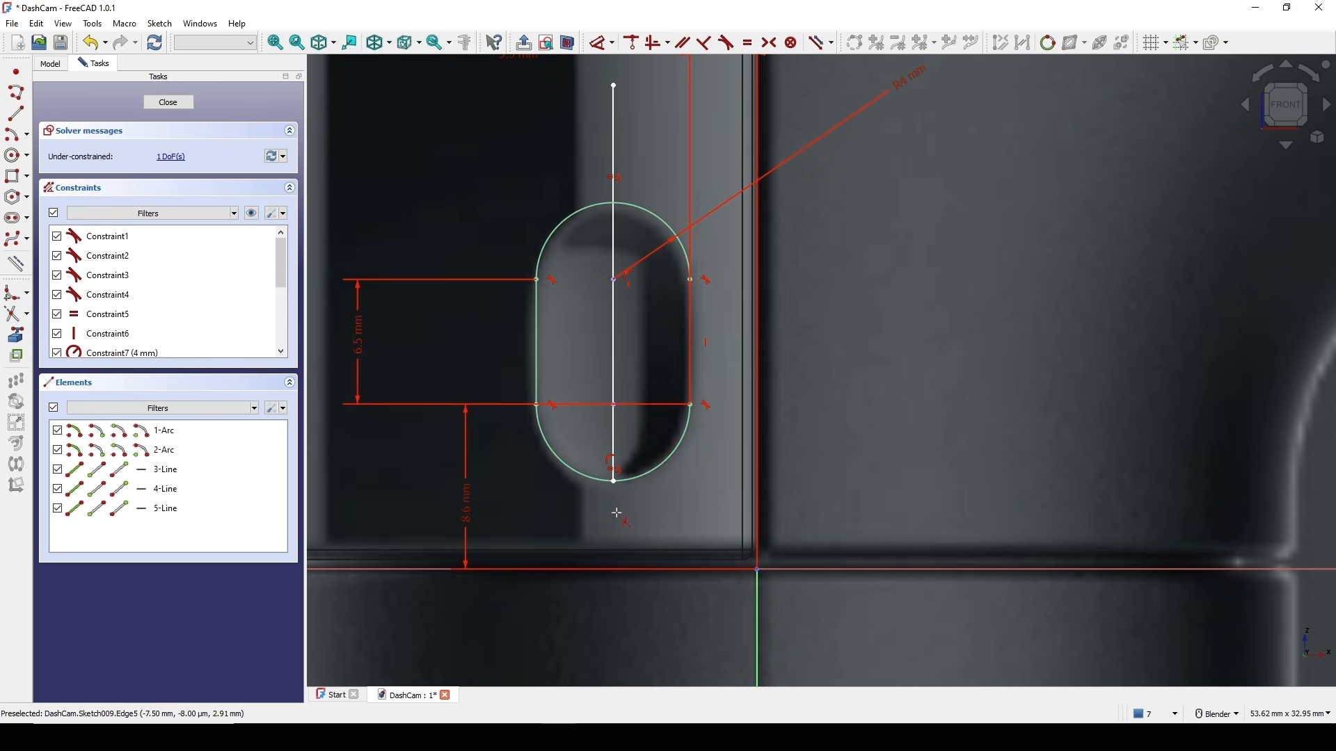
pyautogui.click(599, 141)
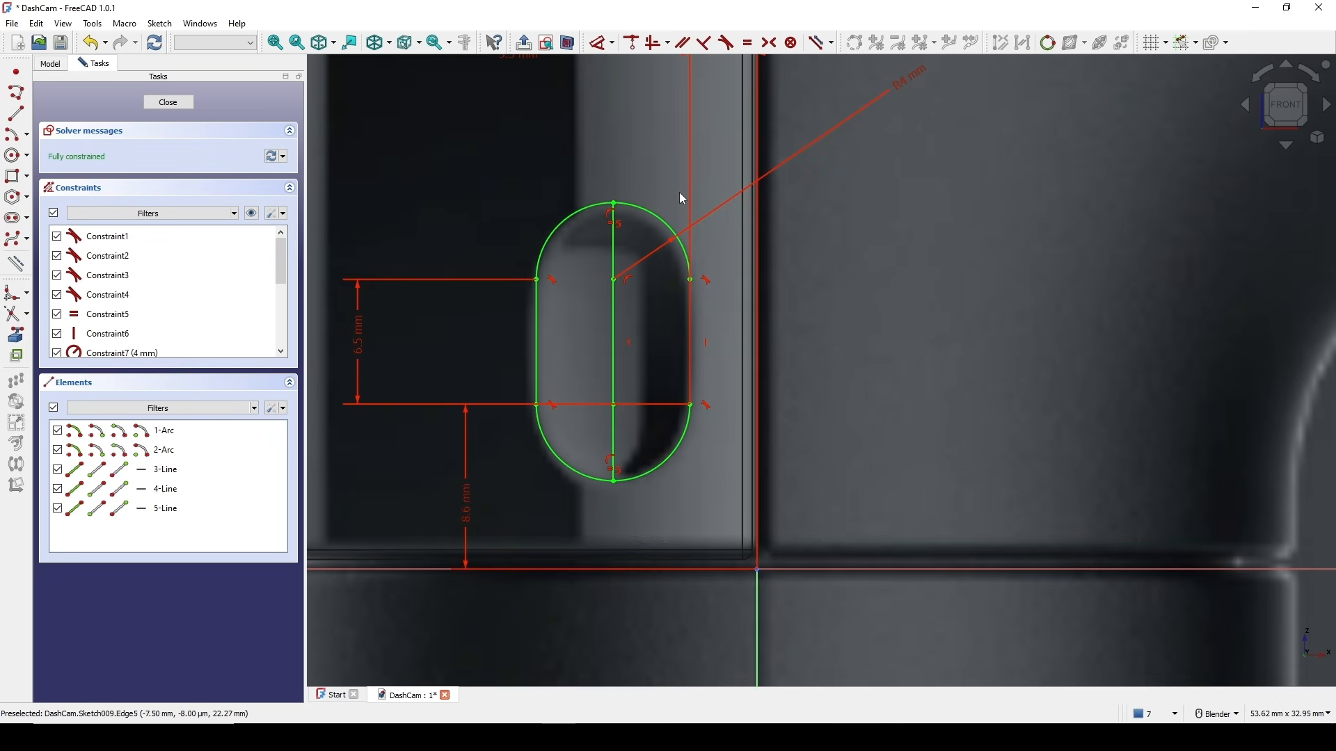
# - Convert the slot's two end arcs and its right straight side to construction geometry
pyautogui.click(567, 465)
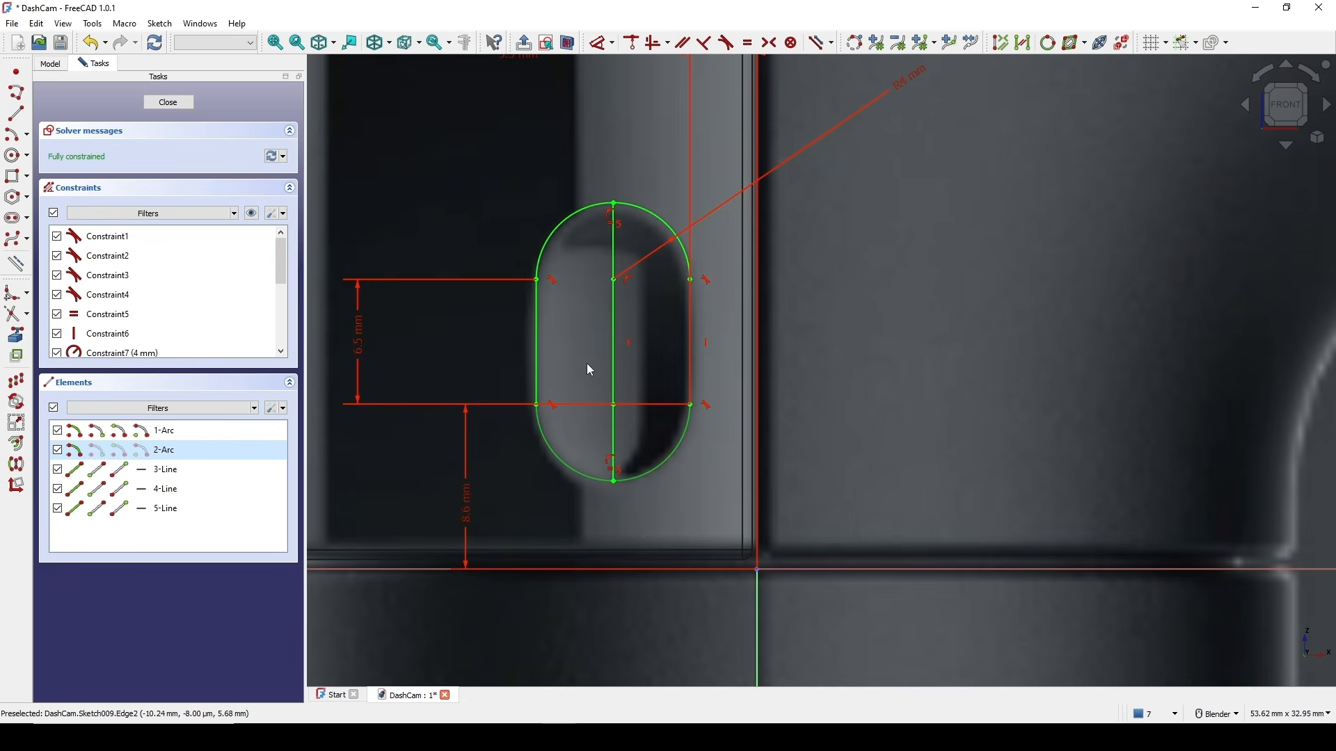
pyautogui.click(578, 223)
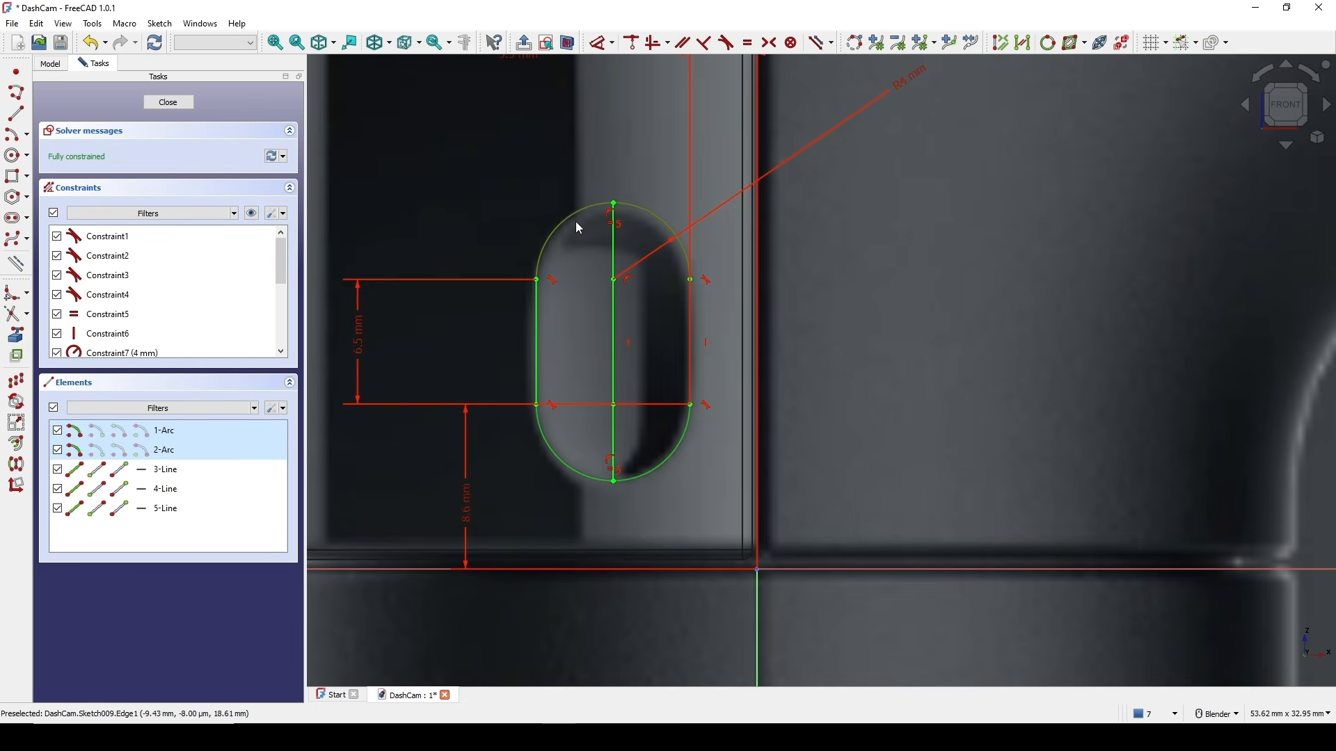
pyautogui.click(691, 335)
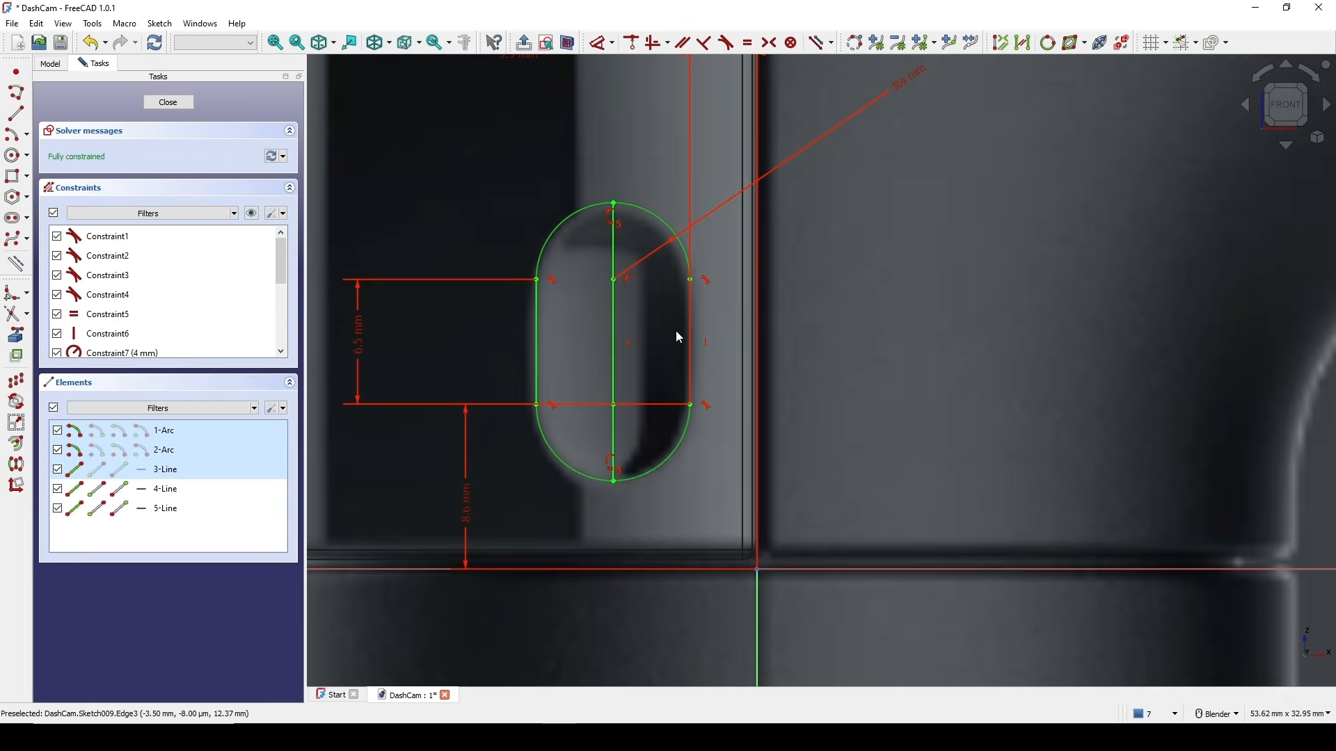
pyautogui.press('g')
pyautogui.press('n')
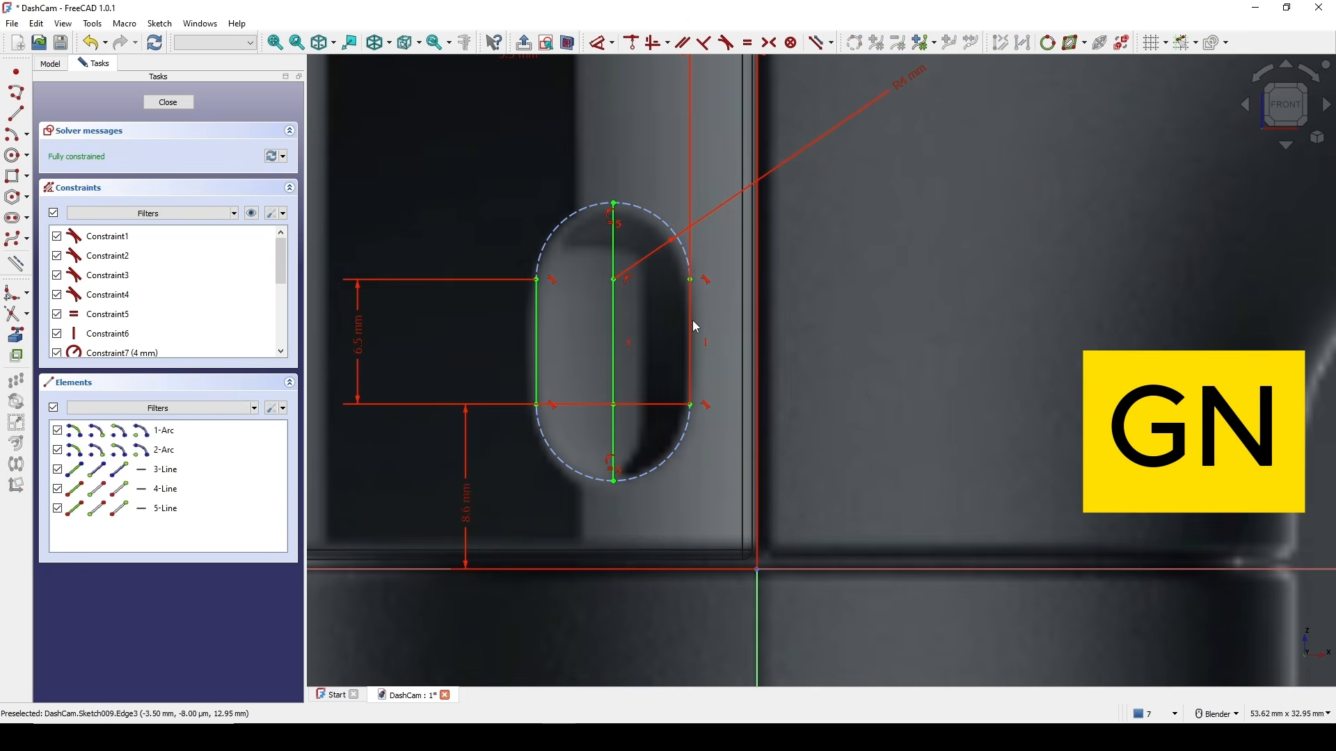
# - Move the 3.5 mm dimension's label below the slot to clear the area above it
pyautogui.scroll(-3, 696, 326)
pyautogui.moveTo(620, 182); pyautogui.dragTo(665, 441)
pyautogui.scroll(5, 704, 306)
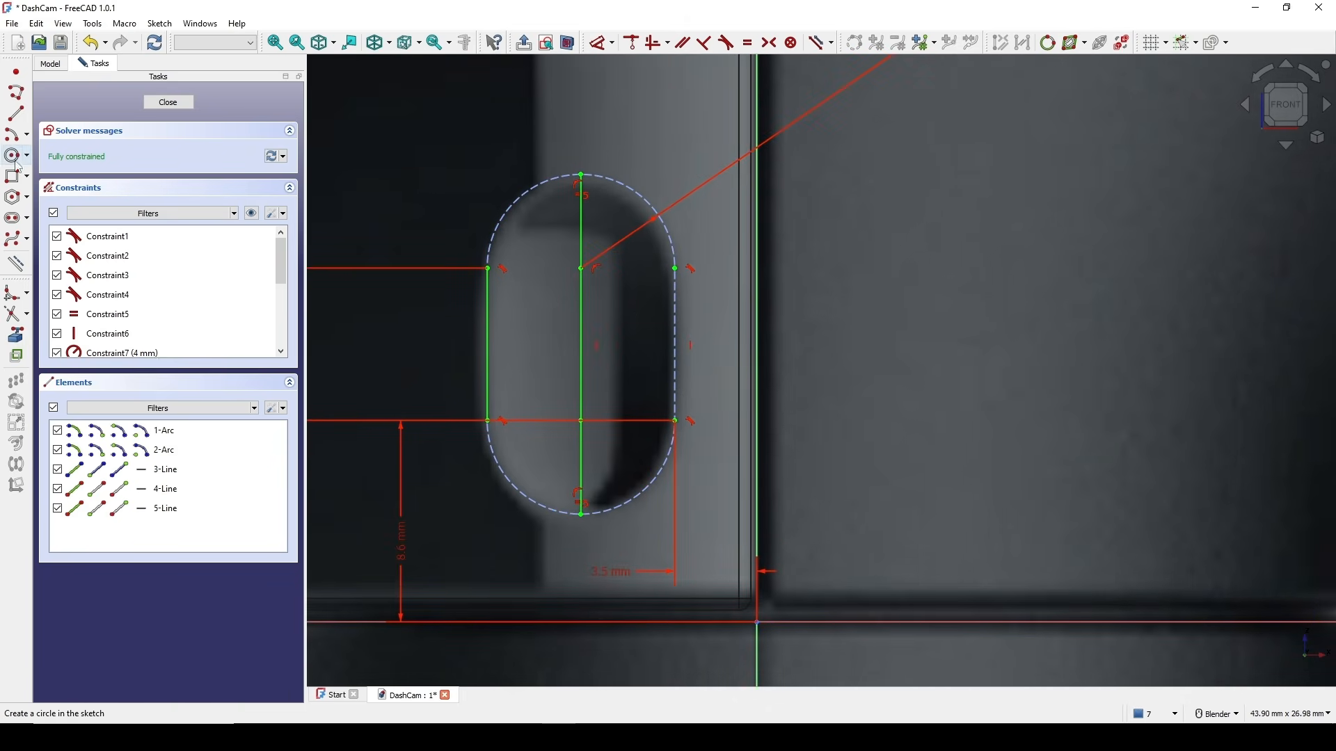
# - Draw two three-point arcs joining the left side's upper and lower ends to the matching ends of the centre line
pyautogui.click(27, 138)
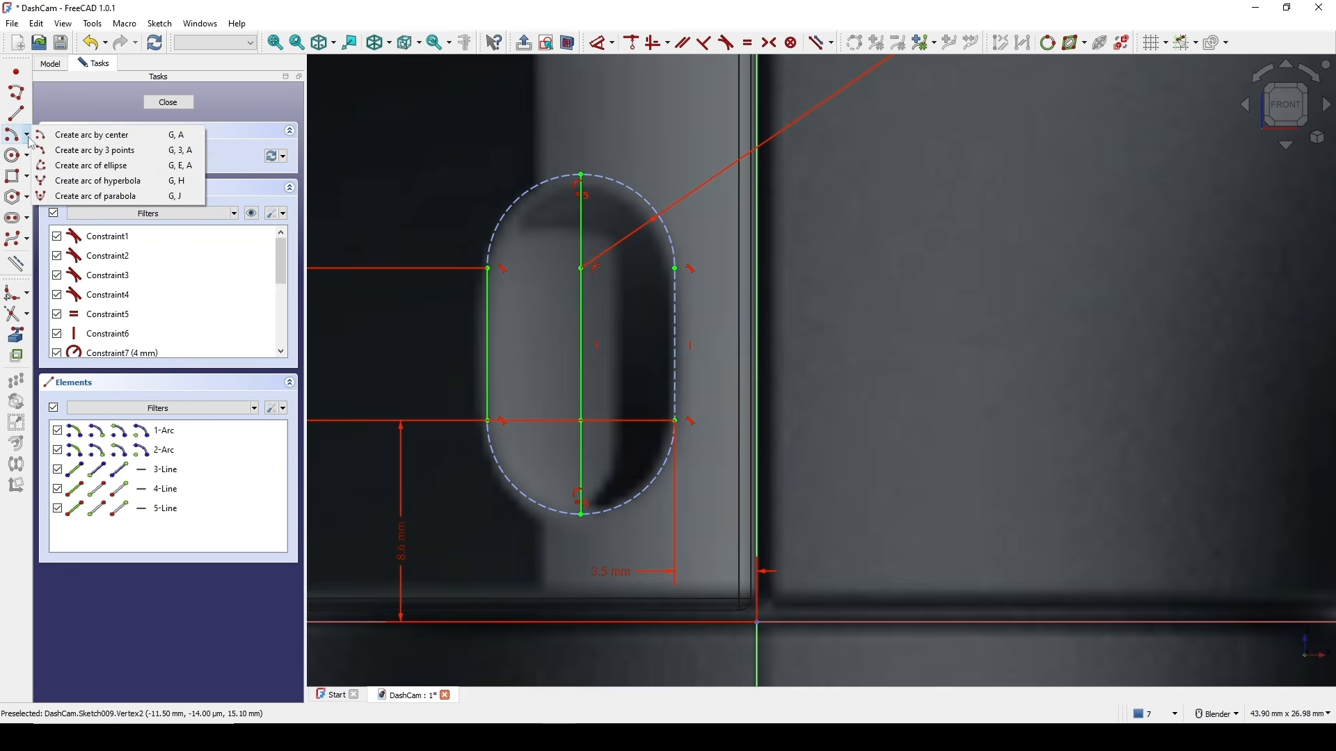
pyautogui.click(99, 150)
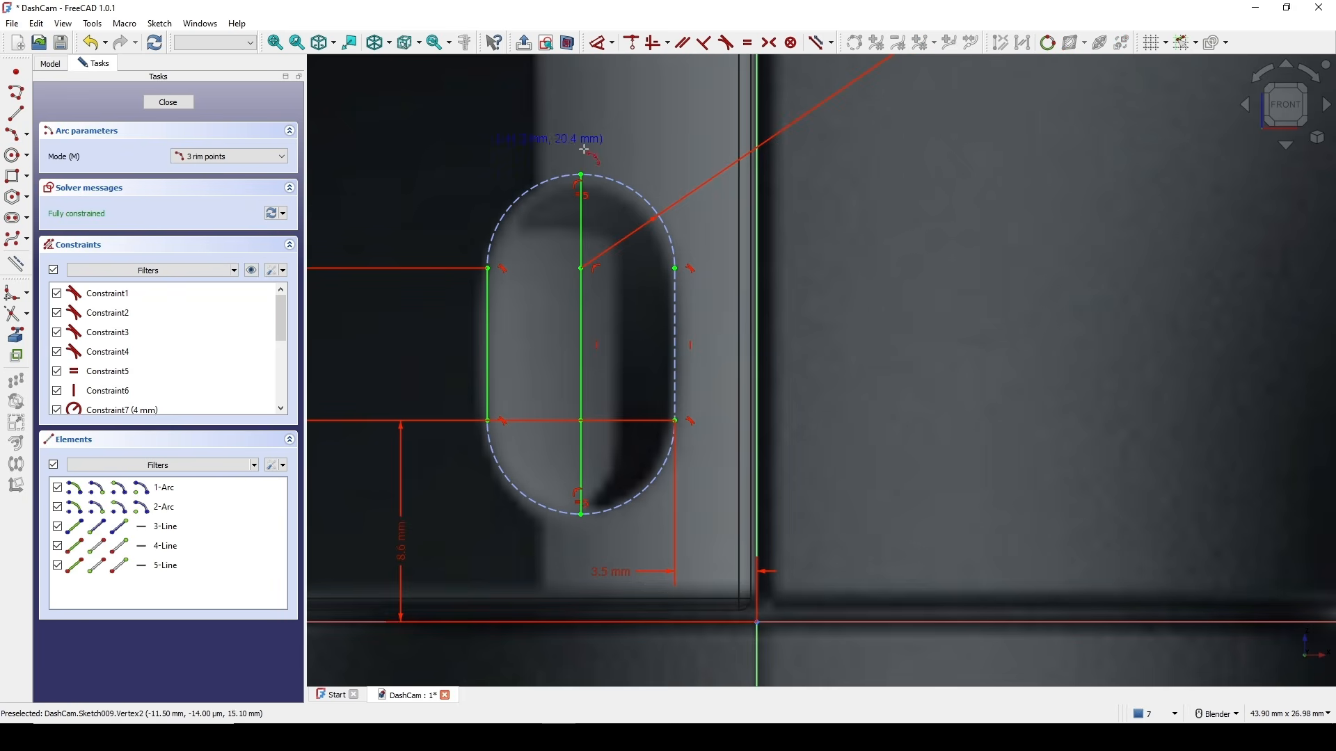
pyautogui.scroll(2, 556, 201)
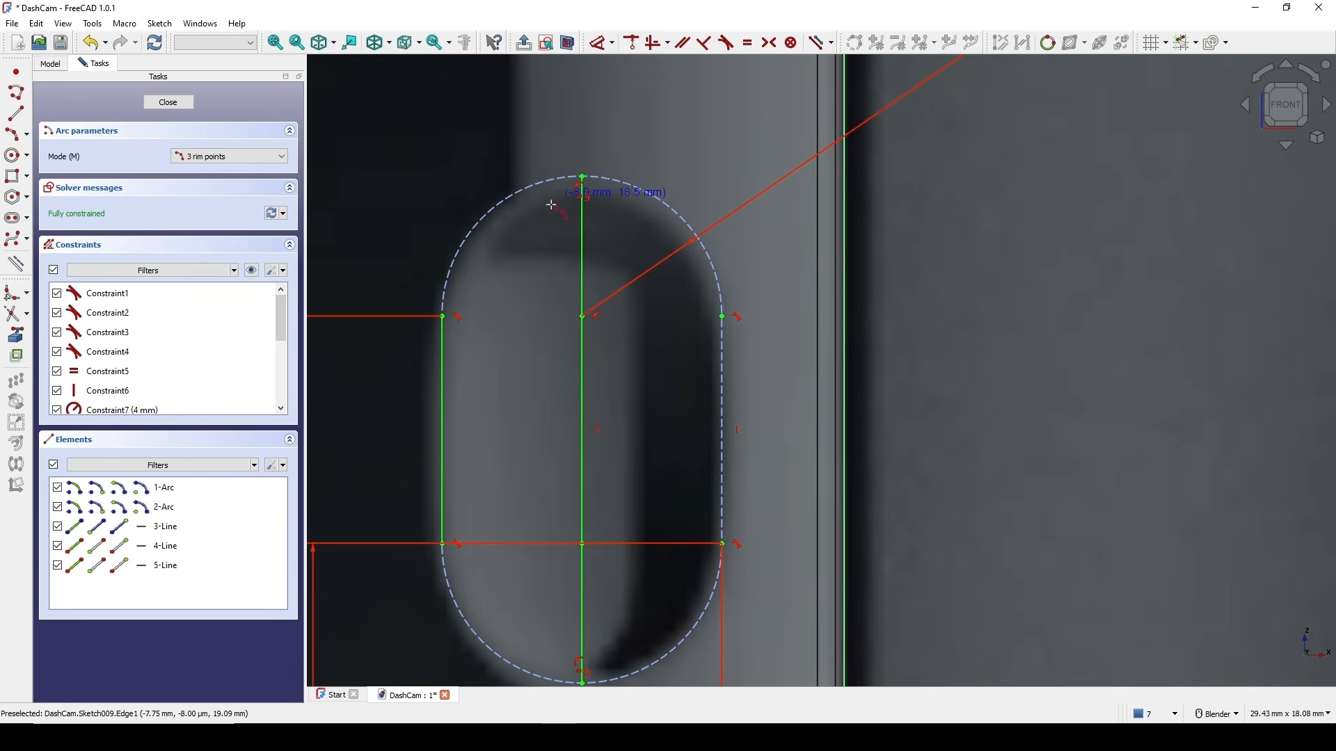
pyautogui.click(443, 317)
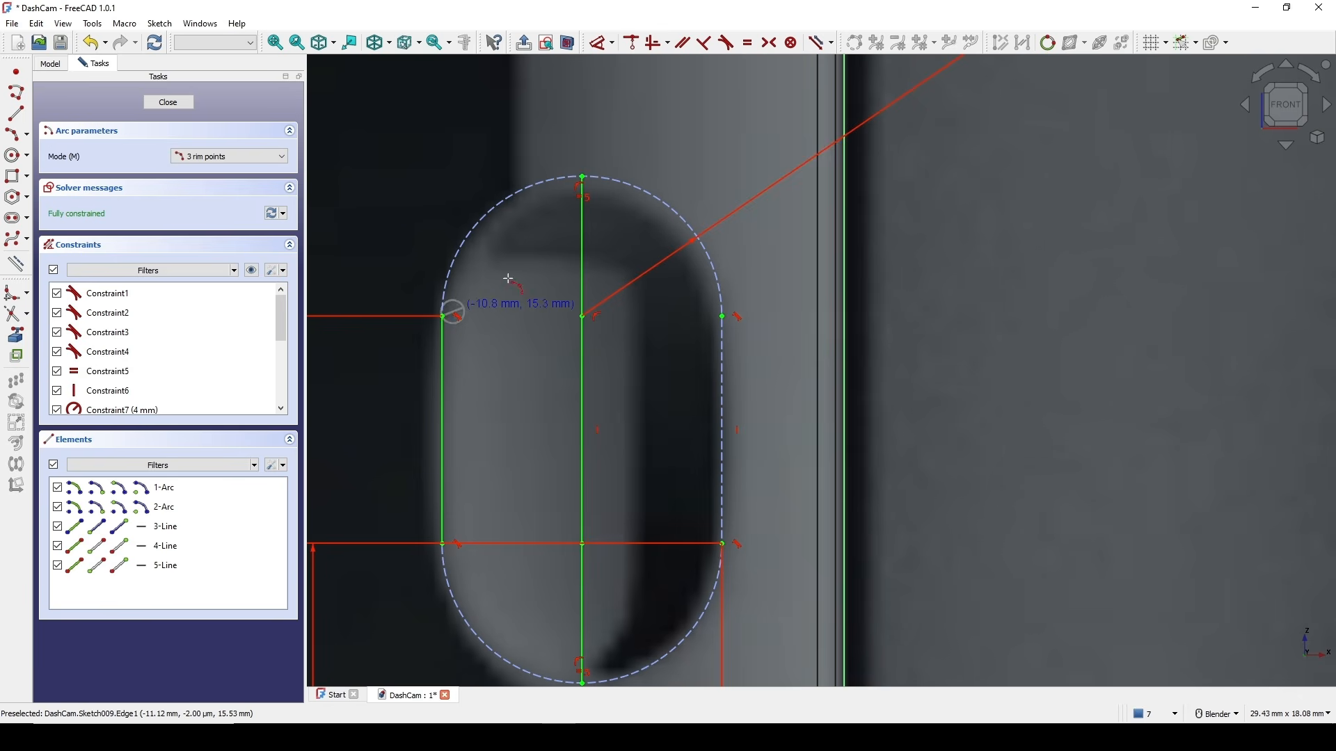
pyautogui.click(575, 185)
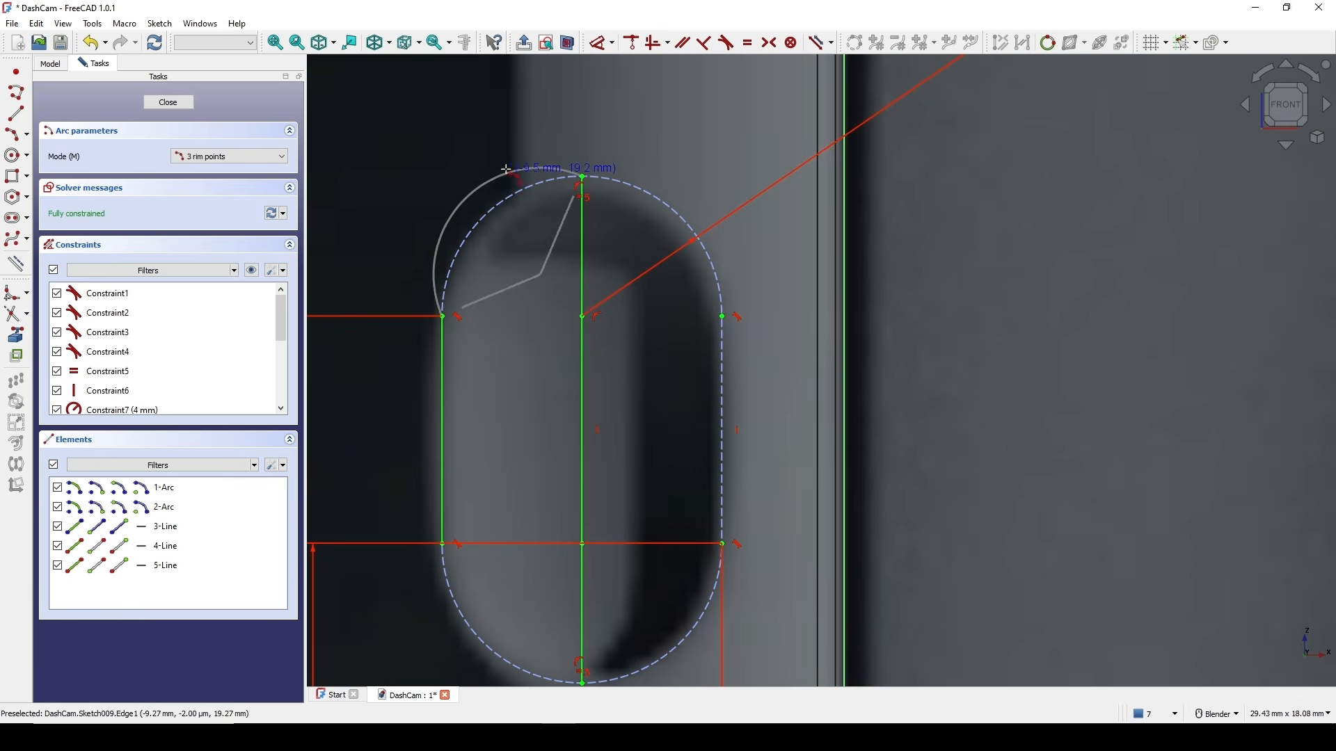
pyautogui.click(535, 167)
pyautogui.keyDown('shift'); pyautogui.moveTo(518, 376); pyautogui.dragTo(544, 240, button='middle'); pyautogui.keyUp('shift')
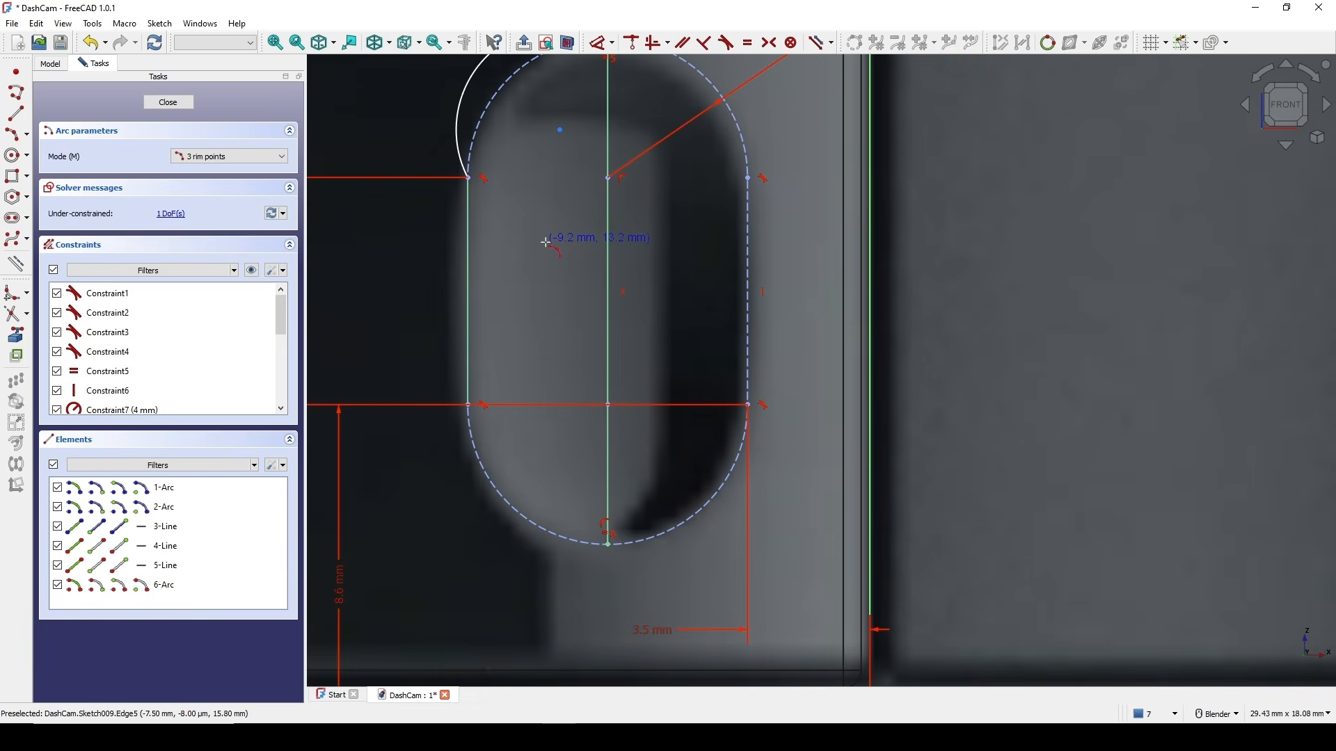
pyautogui.click(468, 404)
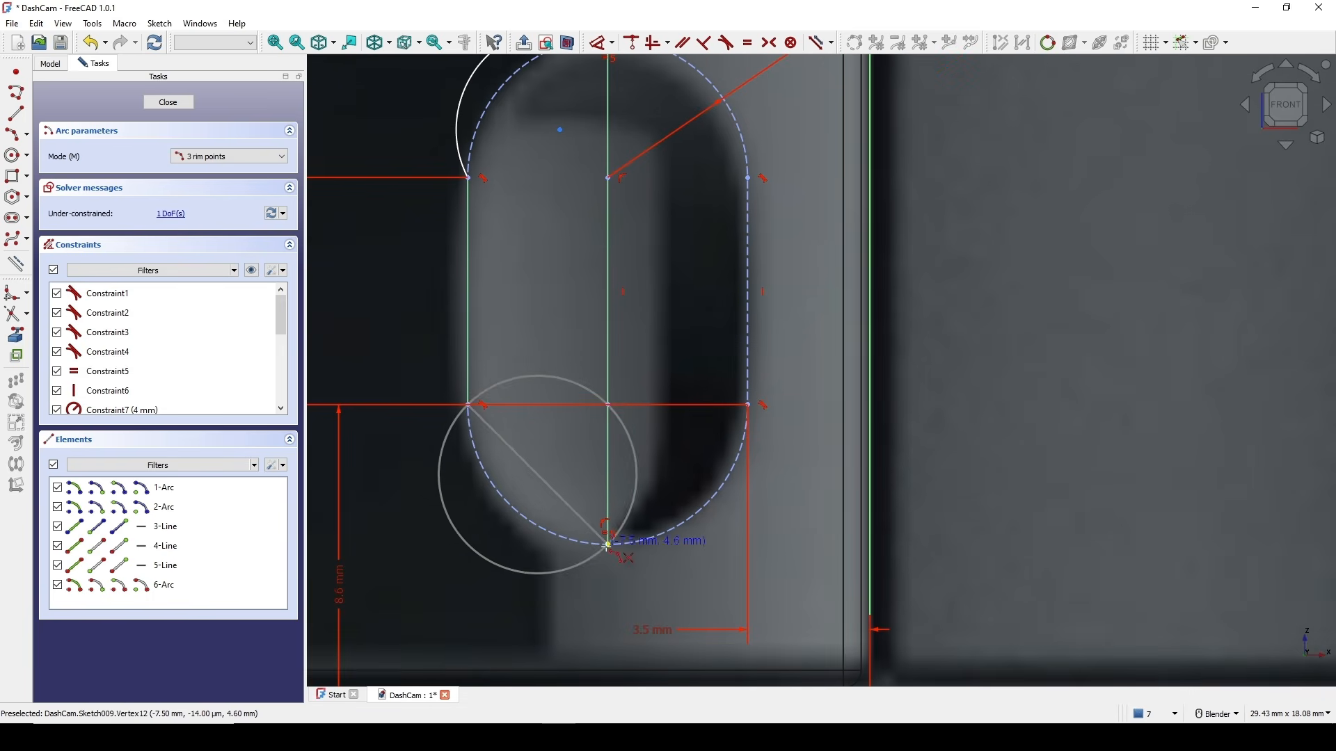
pyautogui.click(546, 567)
pyautogui.rightClick(562, 483)
pyautogui.scroll(-1, 565, 469)
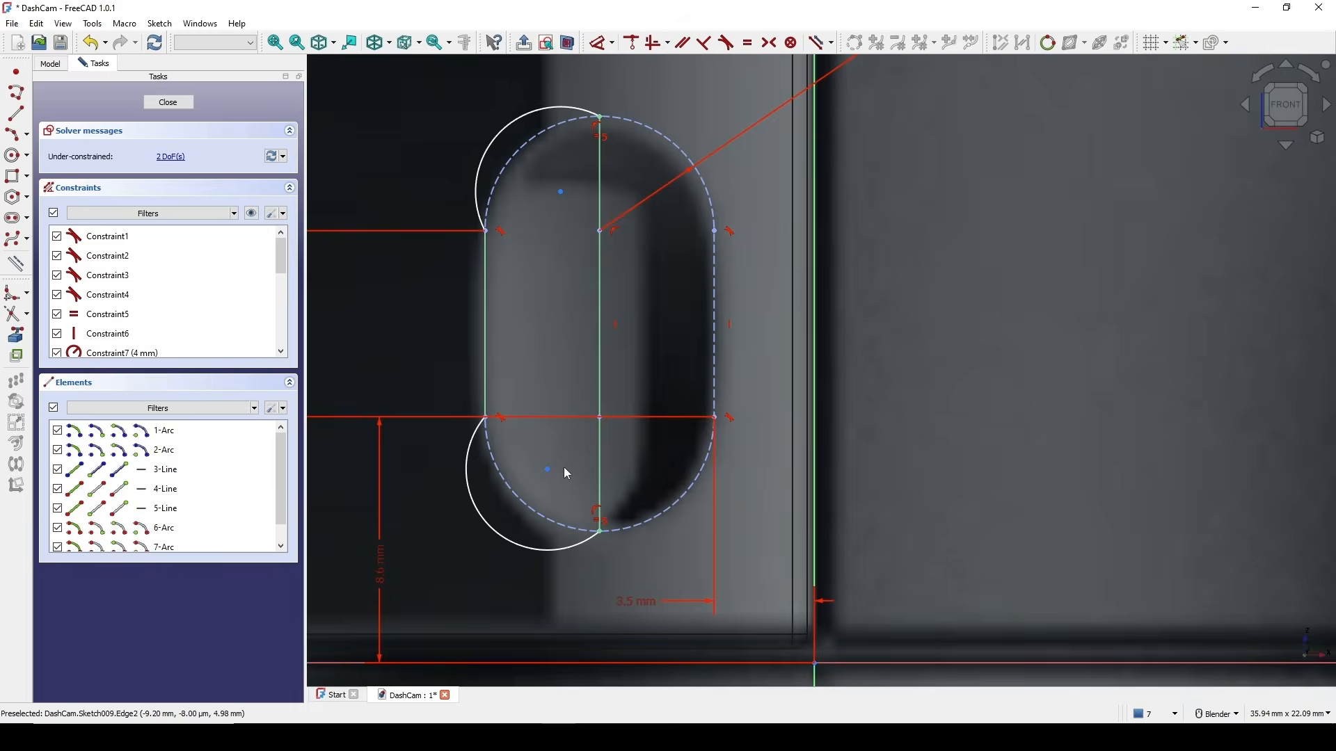
# - Make the new upper and lower left arcs tangent to their corresponding construction arcs
pyautogui.keyDown('shift'); pyautogui.moveTo(569, 294); pyautogui.dragTo(528, 355, button='middle'); pyautogui.keyUp('shift')
pyautogui.click(452, 213)
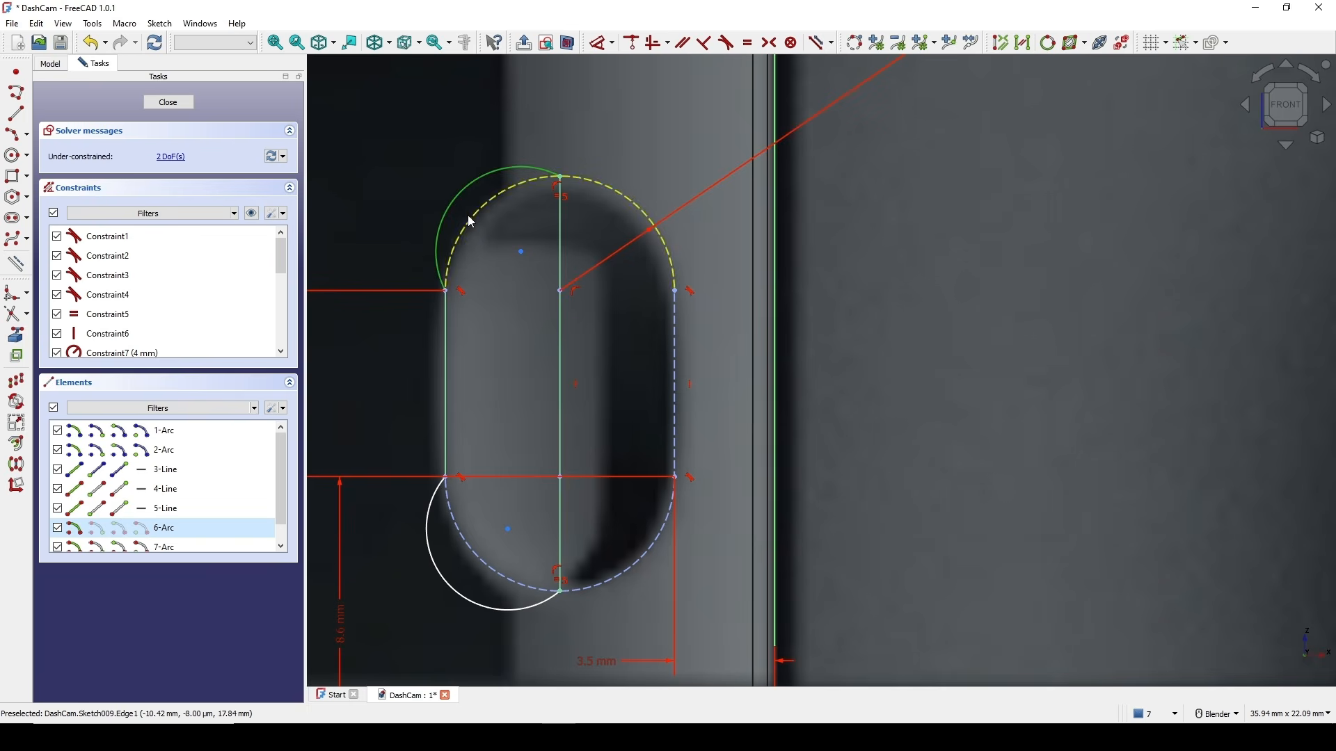
pyautogui.click(467, 215)
pyautogui.press('t')
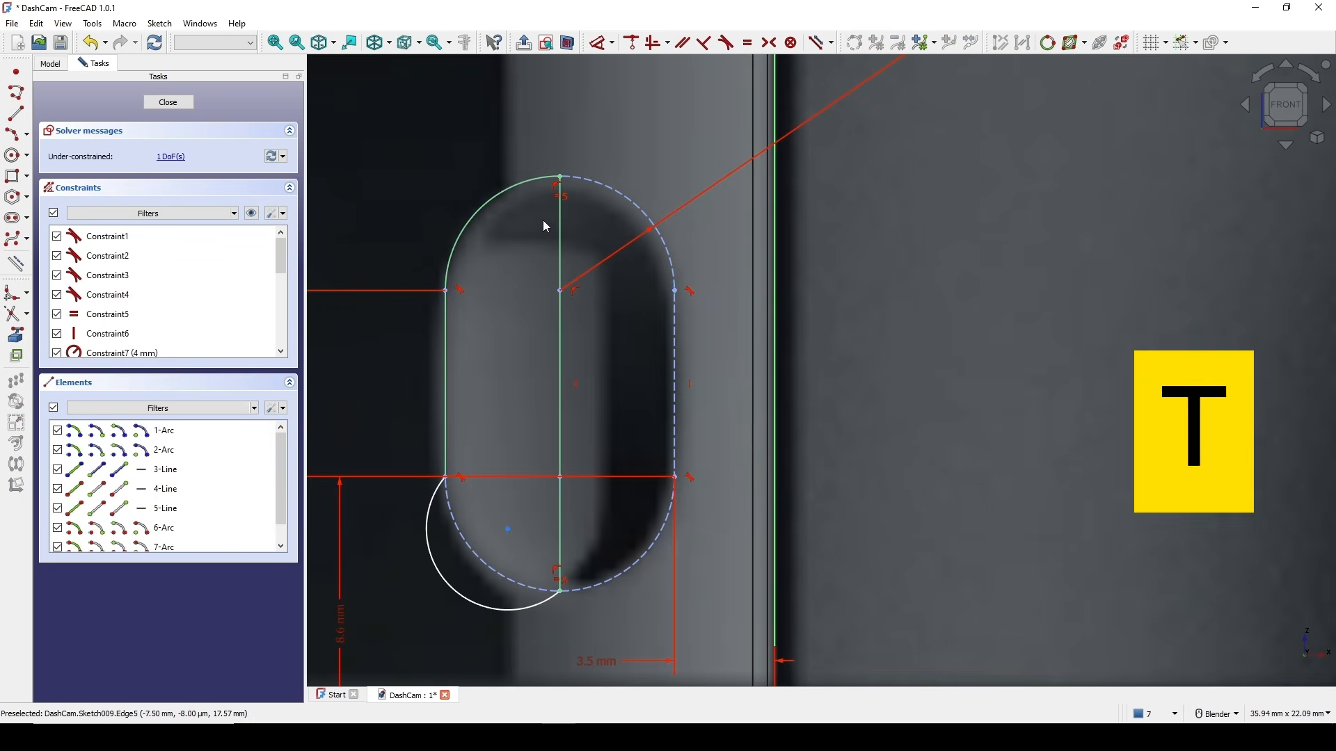
pyautogui.click(448, 579)
pyautogui.click(479, 565)
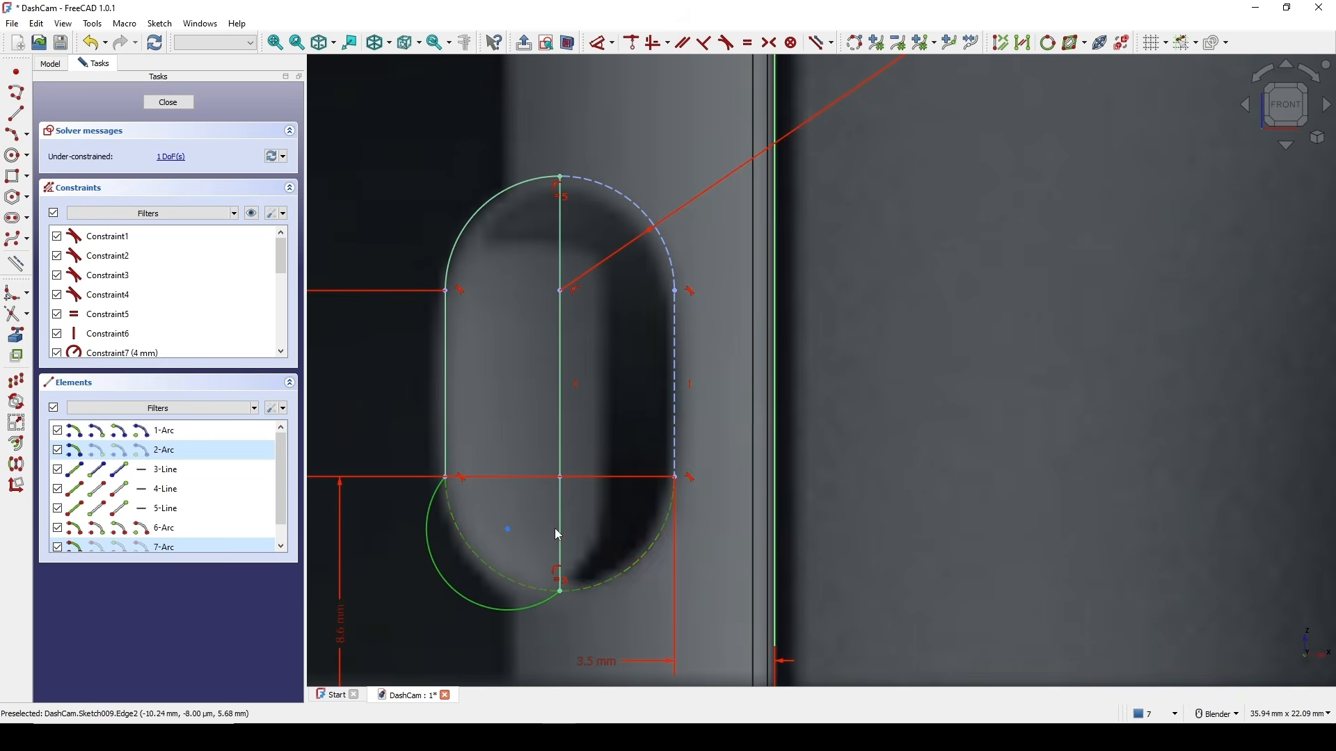
pyautogui.press('t')
pyautogui.scroll(-4, 553, 454)
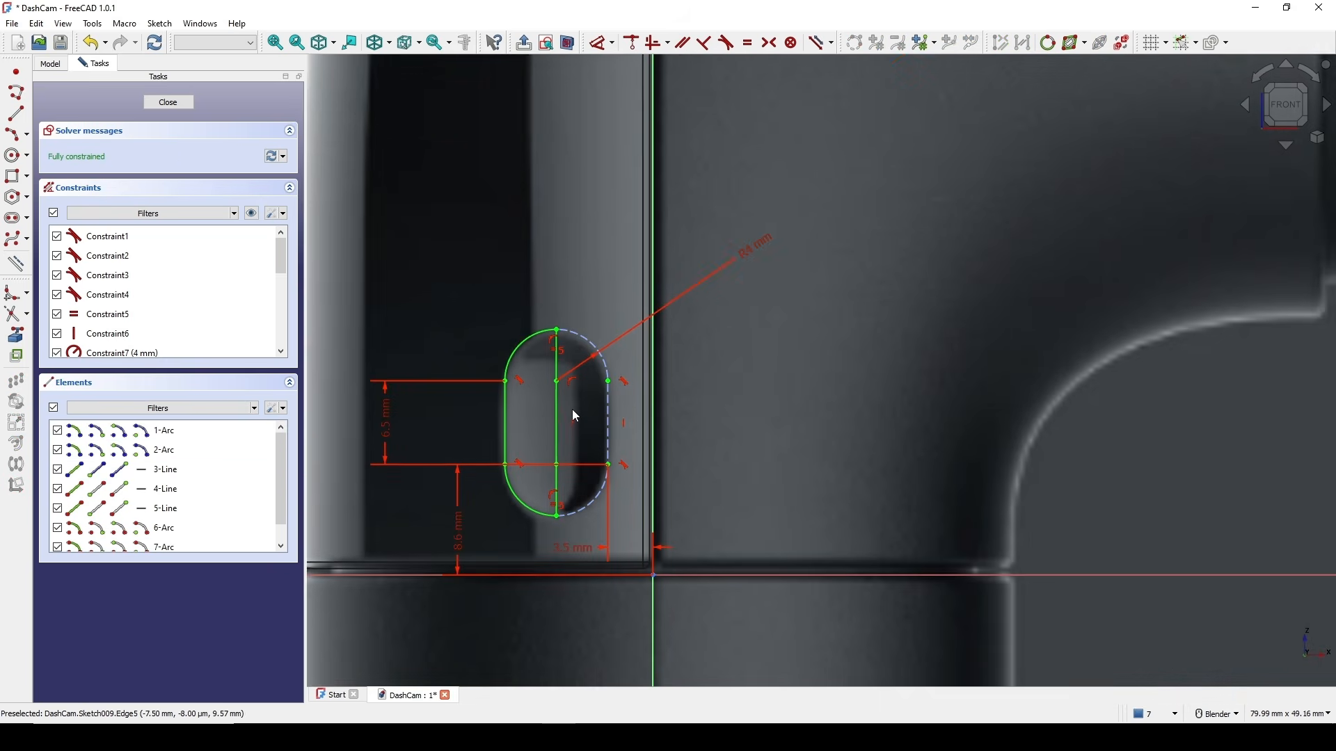
# - Close the half-slot recess sketch and return to the 3D model
pyautogui.click(169, 103)
pyautogui.moveTo(807, 412)
pyautogui.mouseDown(button='middle')
pyautogui.moveTo(763, 372)
pyautogui.moveTo(799, 403)
pyautogui.moveTo(800, 357)
pyautogui.mouseUp(button='middle')
pyautogui.scroll(2, 799, 403)
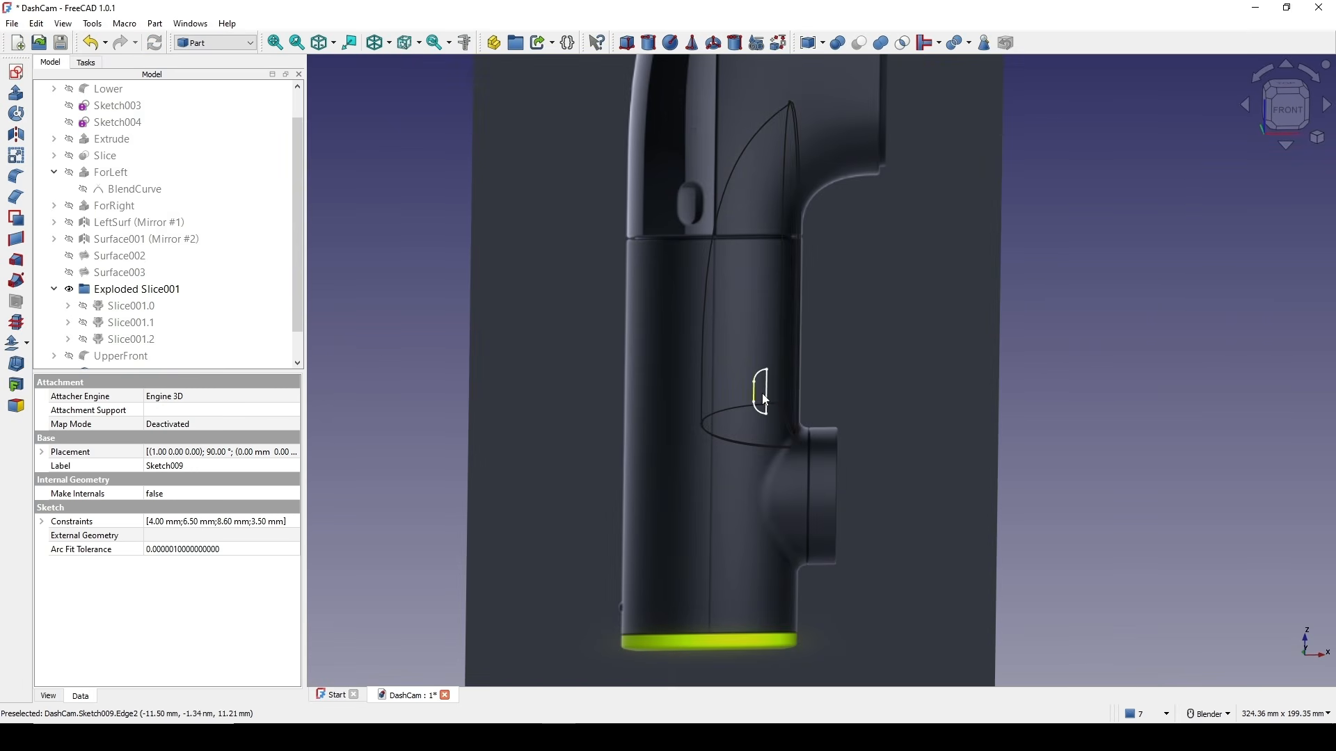
# - Revolve the half-slot sketch 360° about its straight centre line into a solid capsule
pyautogui.scroll(2, 745, 394)
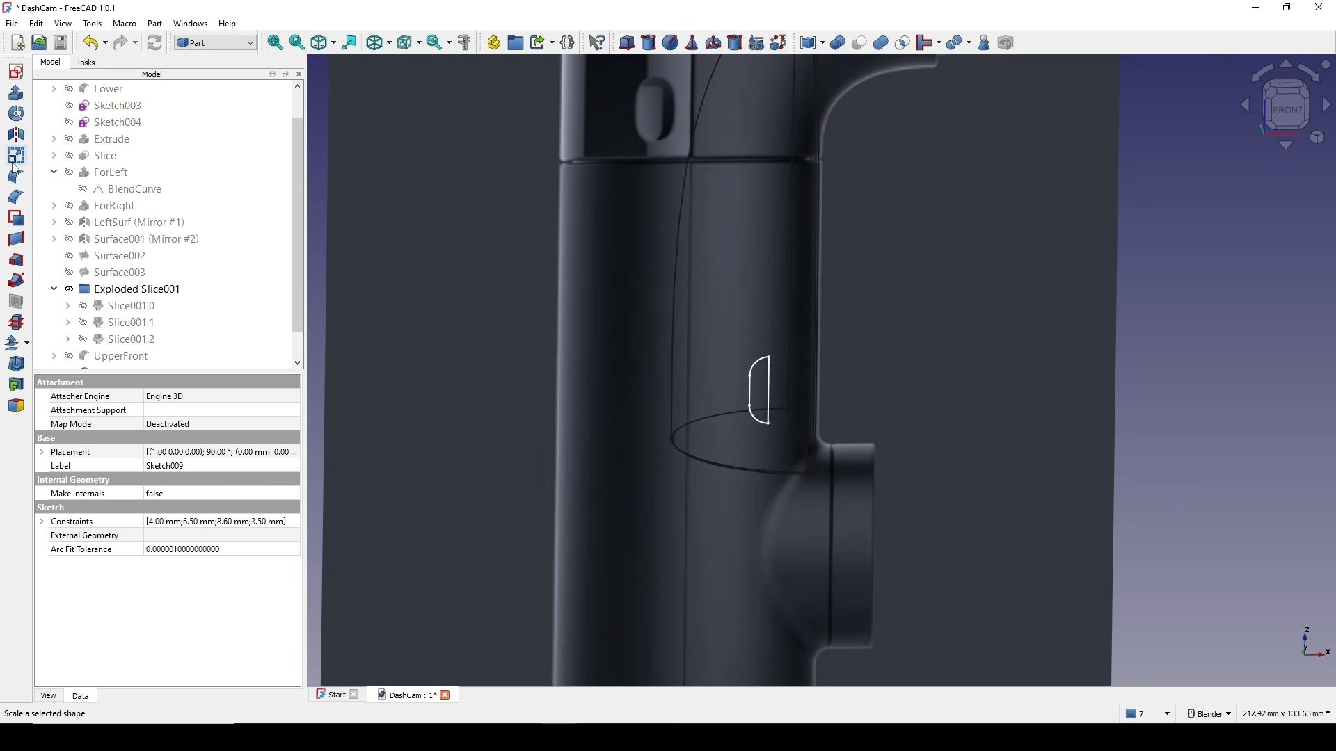
pyautogui.scroll(-1, 126, 358)
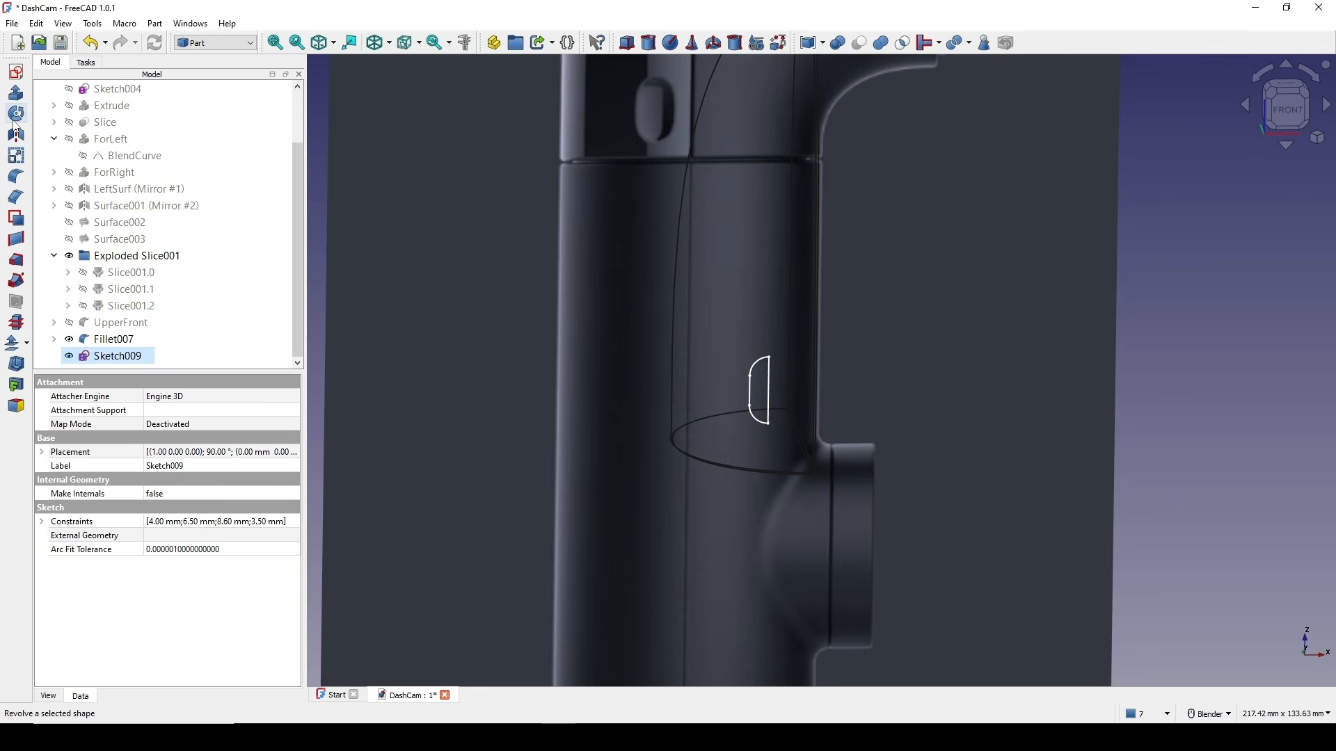
pyautogui.click(16, 118)
pyautogui.click(199, 428)
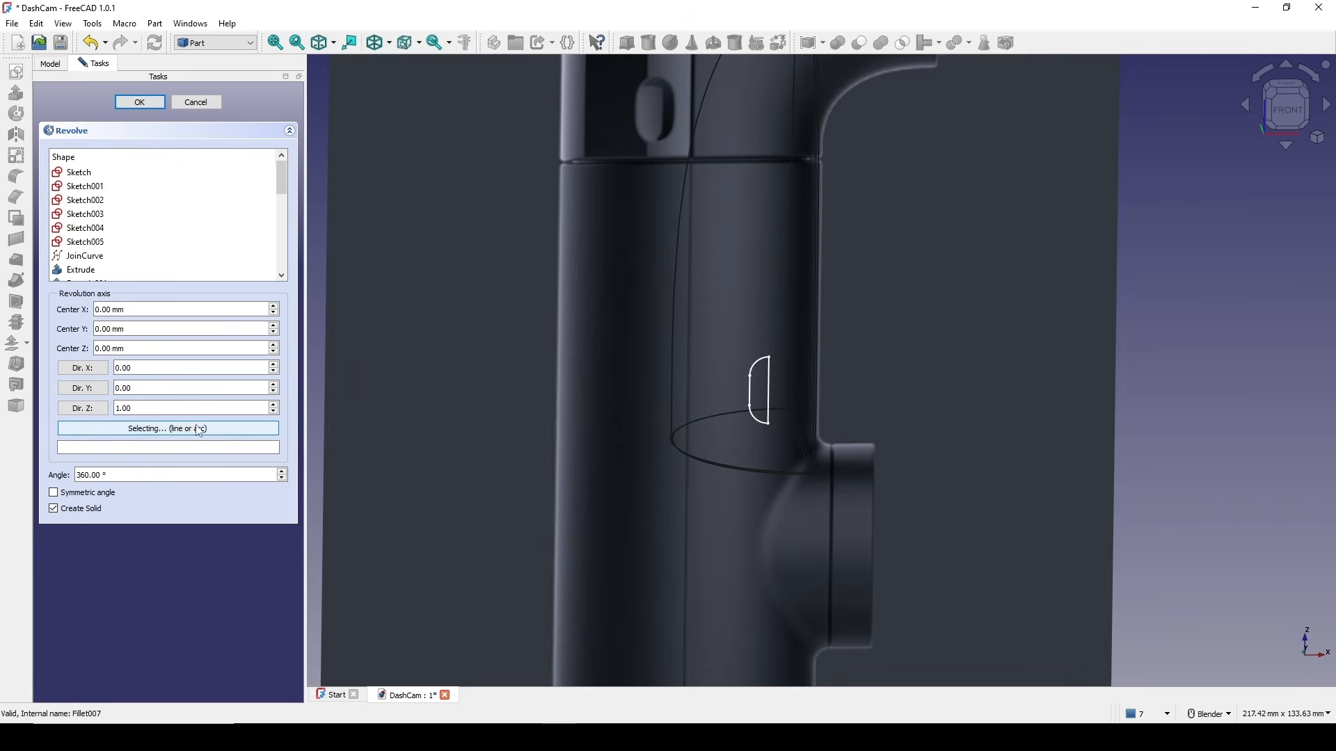
pyautogui.scroll(3, 770, 390)
pyautogui.click(769, 390)
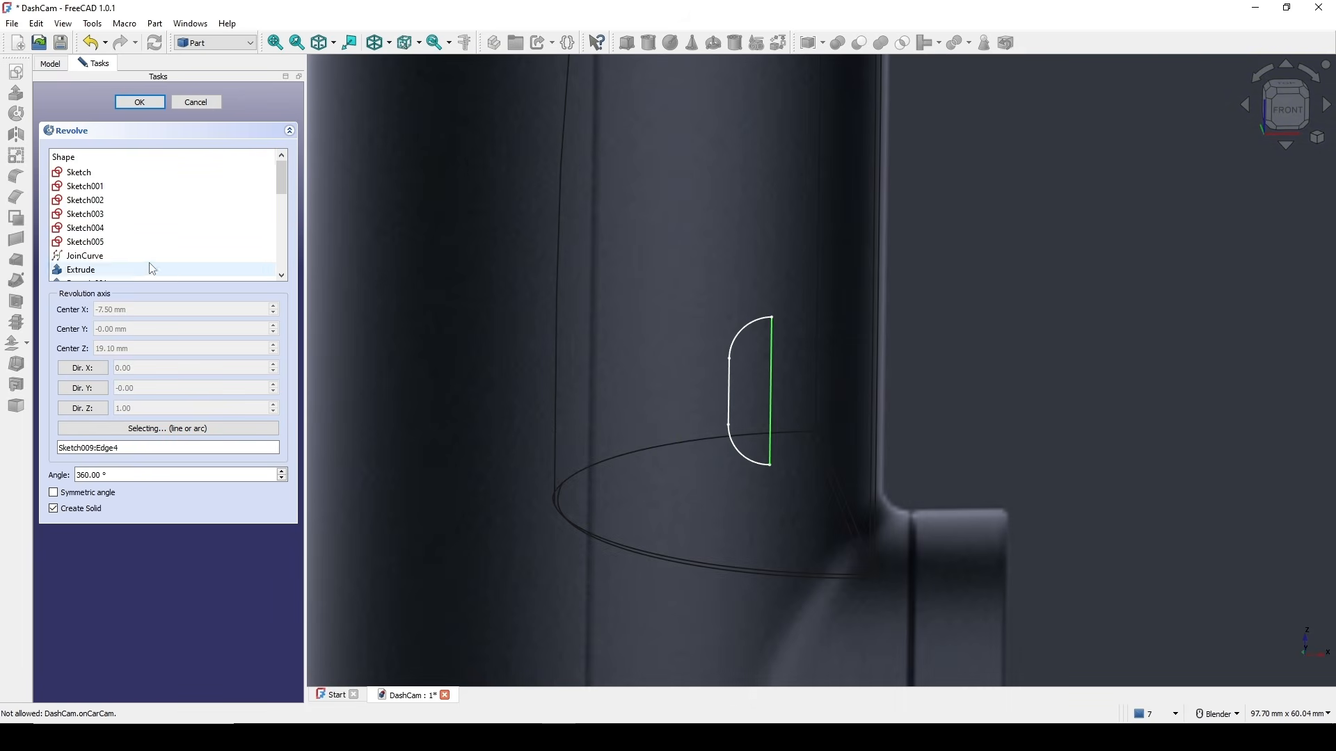
pyautogui.click(139, 102)
# - Switch the draw style from wireframe edges to shaded faces with edges and view the curved housing part at an angle
pyautogui.scroll(-4, 823, 448)
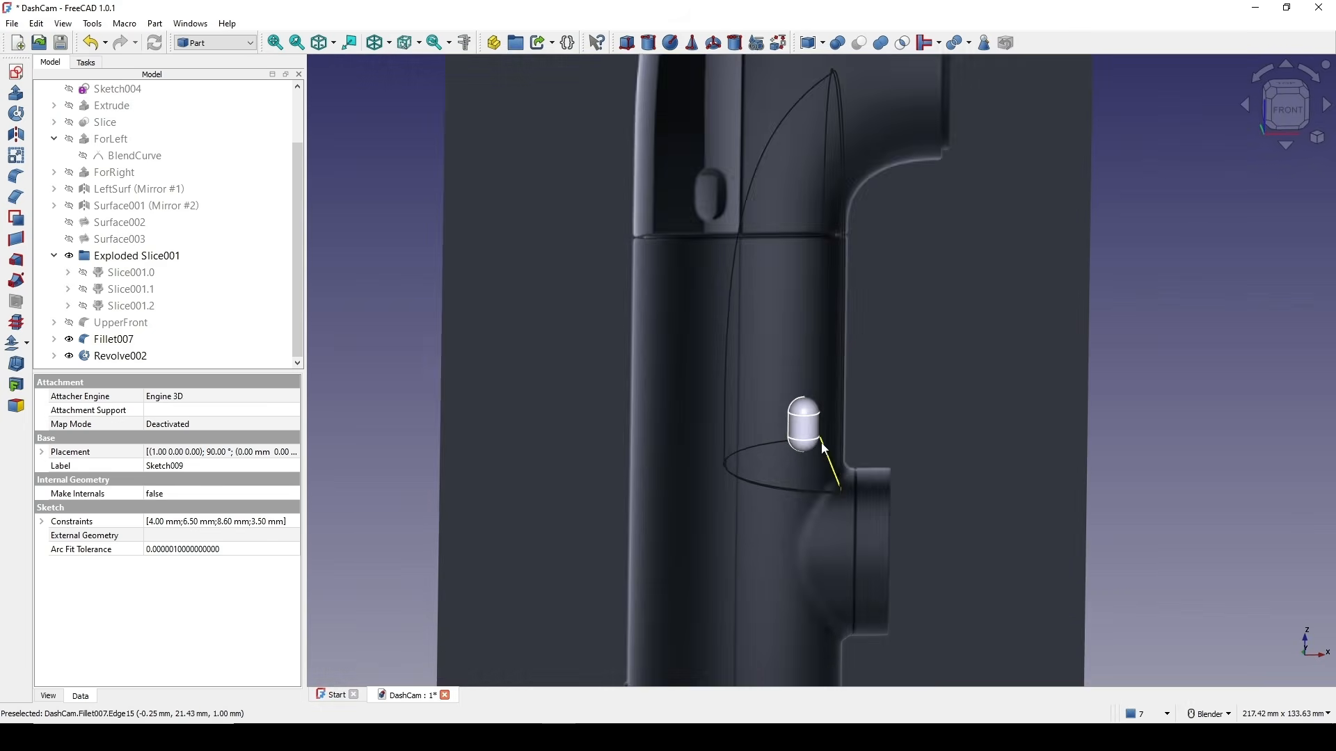
pyautogui.scroll(-4, 823, 446)
pyautogui.scroll(1, 724, 377)
pyautogui.keyDown('shift'); pyautogui.moveTo(853, 408); pyautogui.dragTo(725, 412, button='middle'); pyautogui.keyUp('shift')
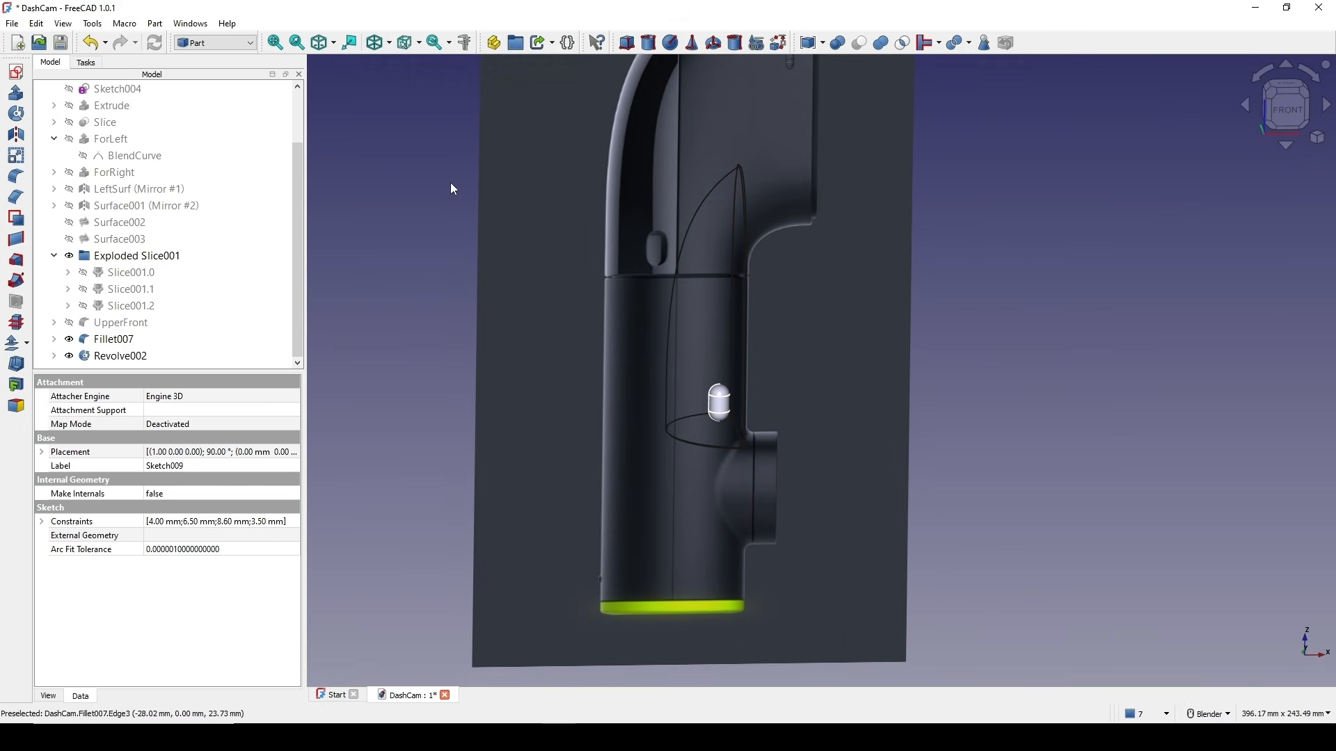
pyautogui.click(388, 43)
pyautogui.click(408, 161)
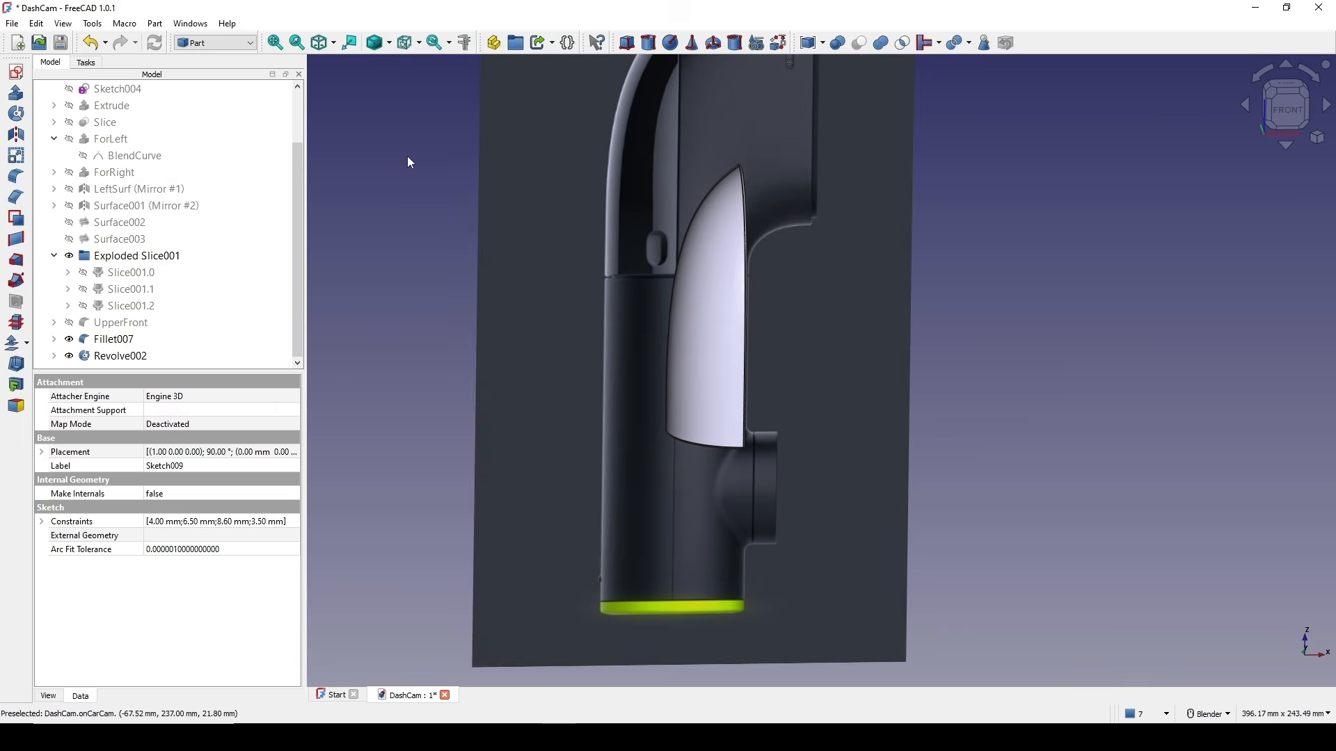
pyautogui.moveTo(821, 472); pyautogui.dragTo(827, 406, button='middle')
pyautogui.scroll(1, 995, 448)
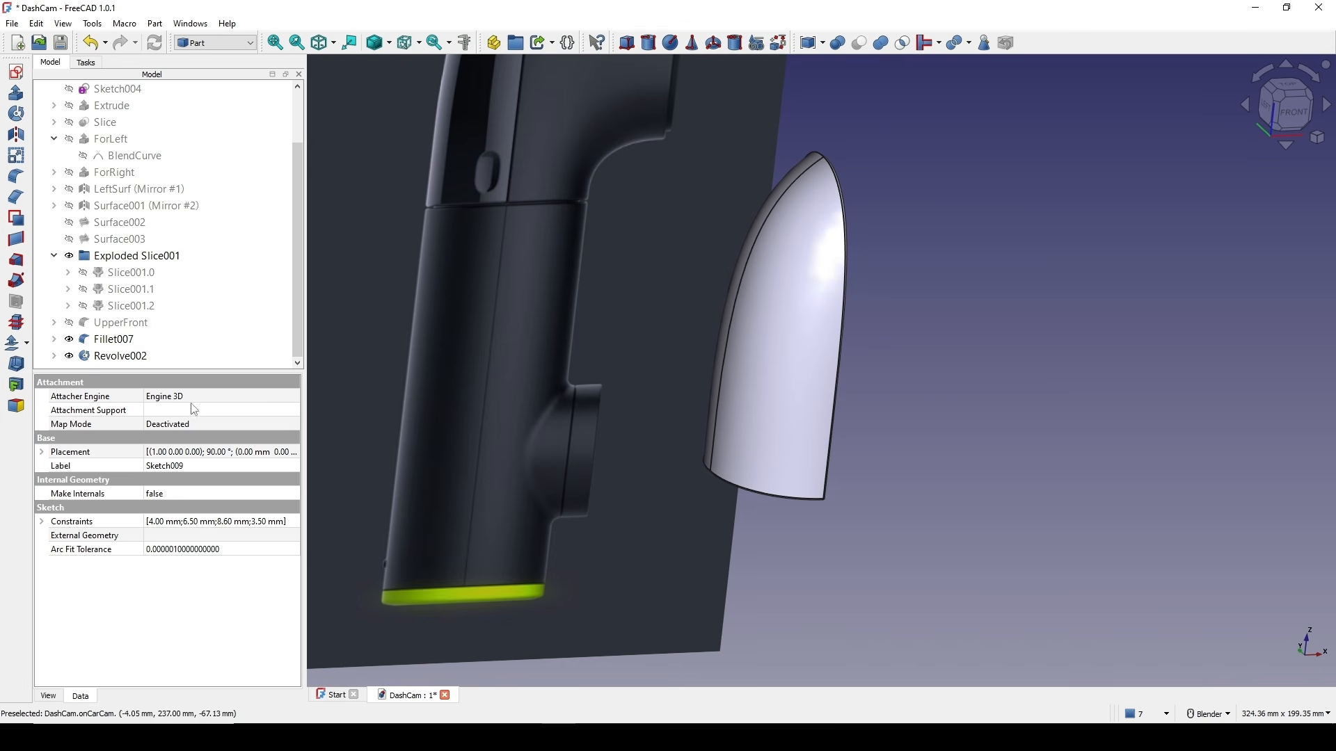
# - Transform the revolved capsule 27 mm along negative Y so it sits in the housing part's curved outer surface
pyautogui.click(129, 357)
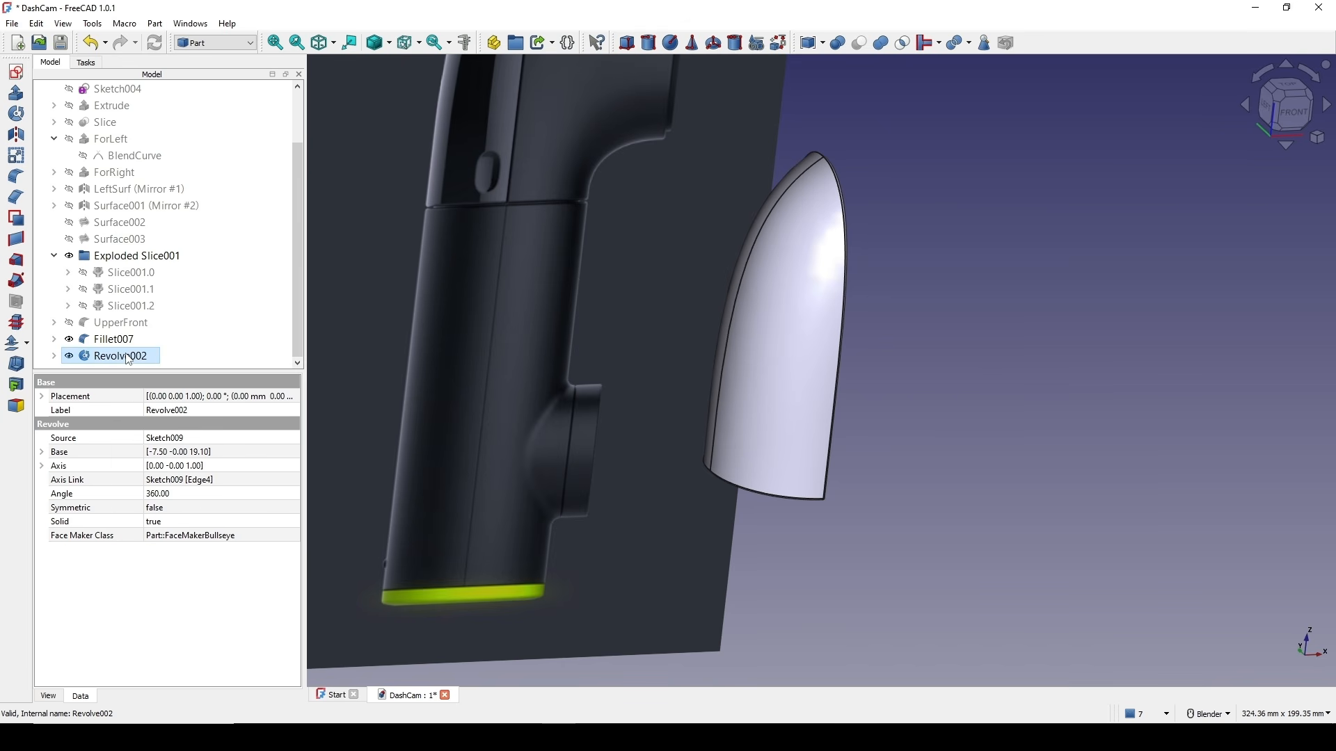
pyautogui.rightClick(129, 357)
pyautogui.click(172, 14)
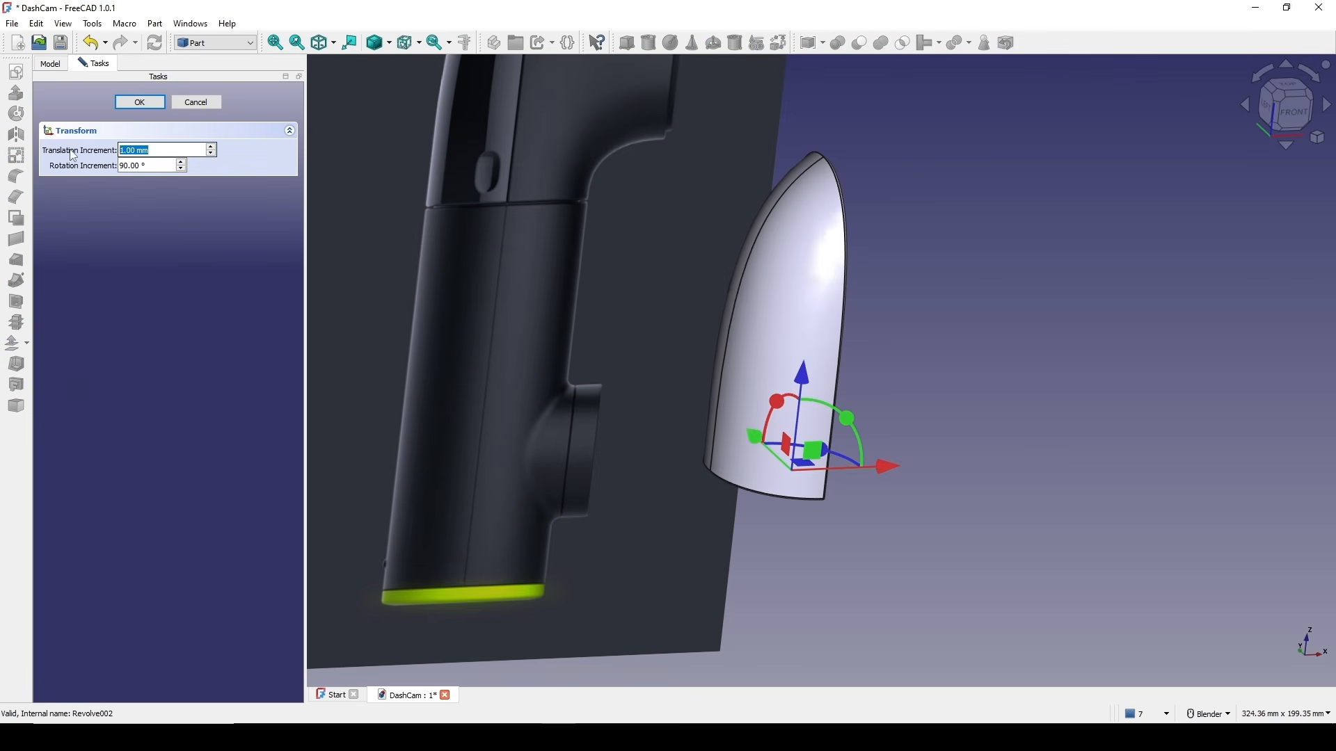
pyautogui.scroll(-2, 797, 574)
pyautogui.moveTo(797, 575); pyautogui.dragTo(855, 578, button='middle')
pyautogui.scroll(2, 857, 577)
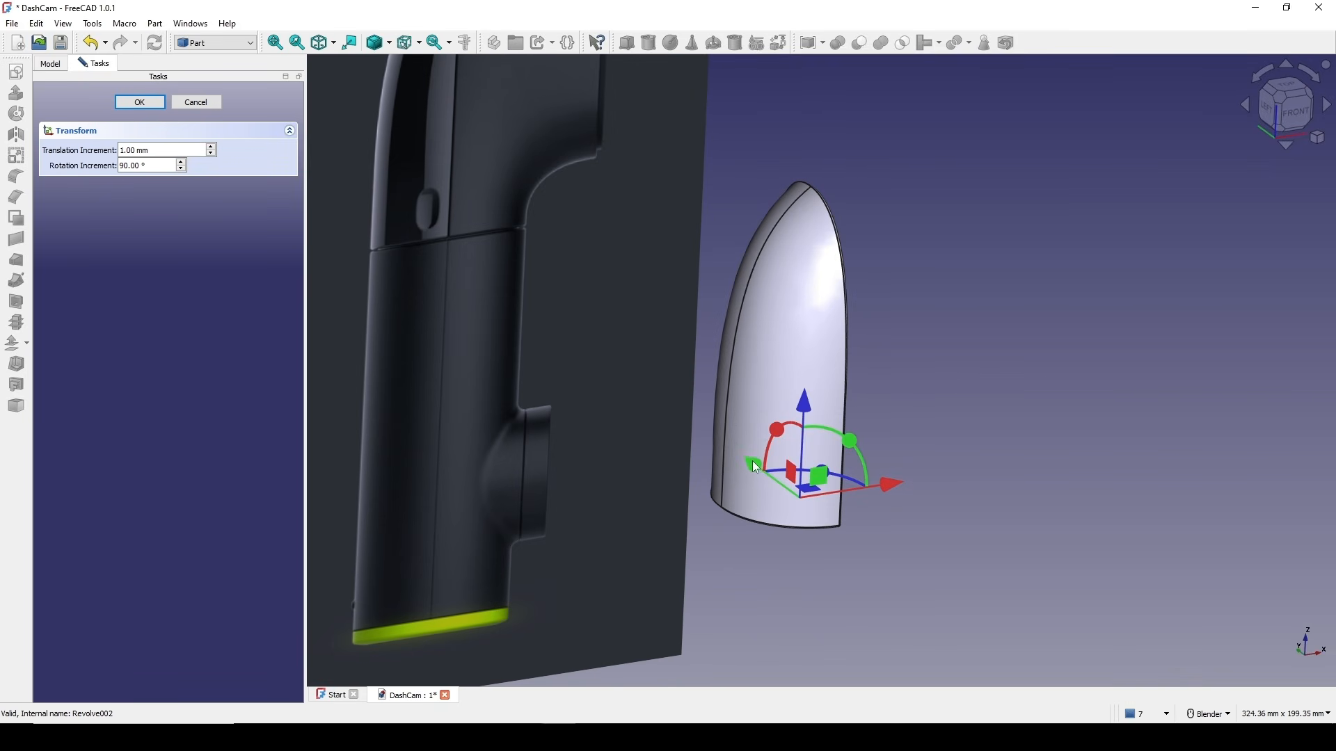
pyautogui.moveTo(755, 470); pyautogui.dragTo(784, 512)
pyautogui.moveTo(790, 506); pyautogui.dragTo(897, 473, button='middle')
pyautogui.scroll(2, 817, 452)
pyautogui.scroll(2, 1030, 434)
pyautogui.keyDown('shift'); pyautogui.moveTo(1191, 302); pyautogui.dragTo(974, 378, button='middle'); pyautogui.keyUp('shift')
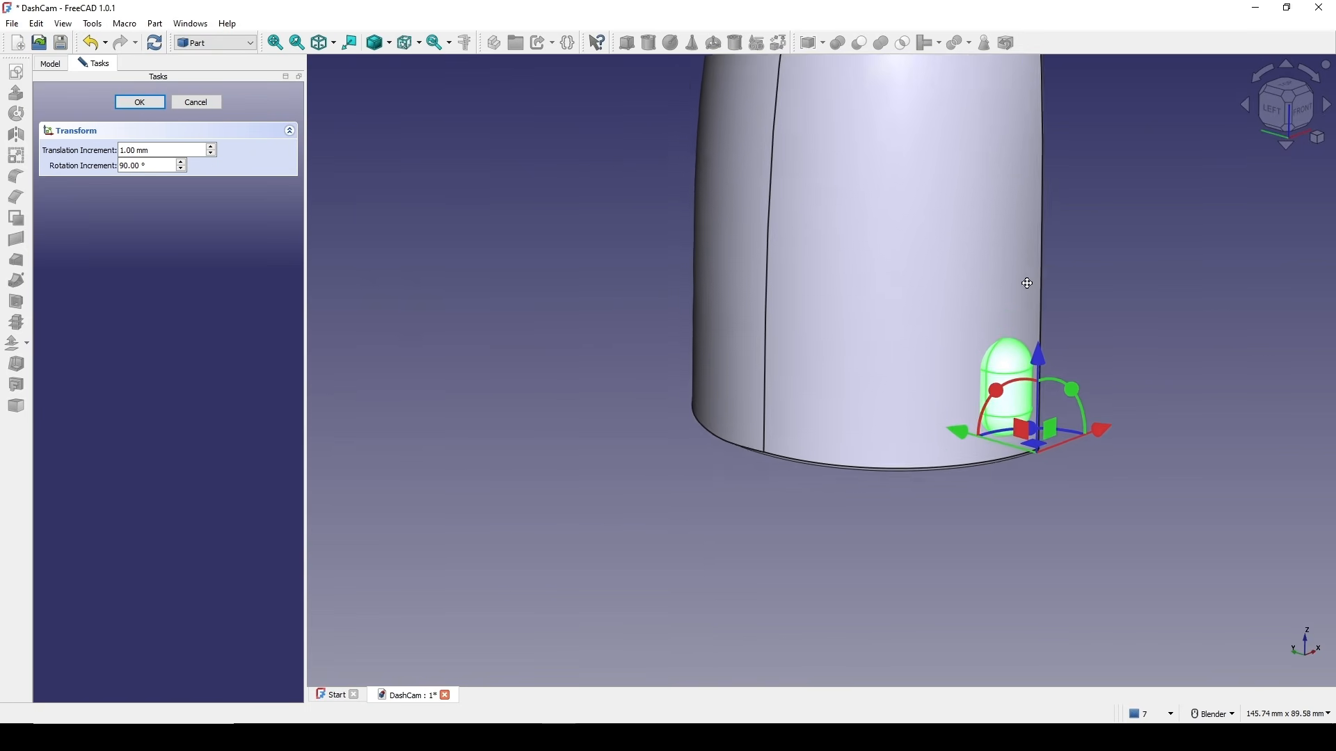
pyautogui.scroll(-2, 921, 333)
pyautogui.keyDown('shift'); pyautogui.moveTo(1025, 283); pyautogui.dragTo(843, 378, button='middle'); pyautogui.keyUp('shift')
pyautogui.click(142, 103)
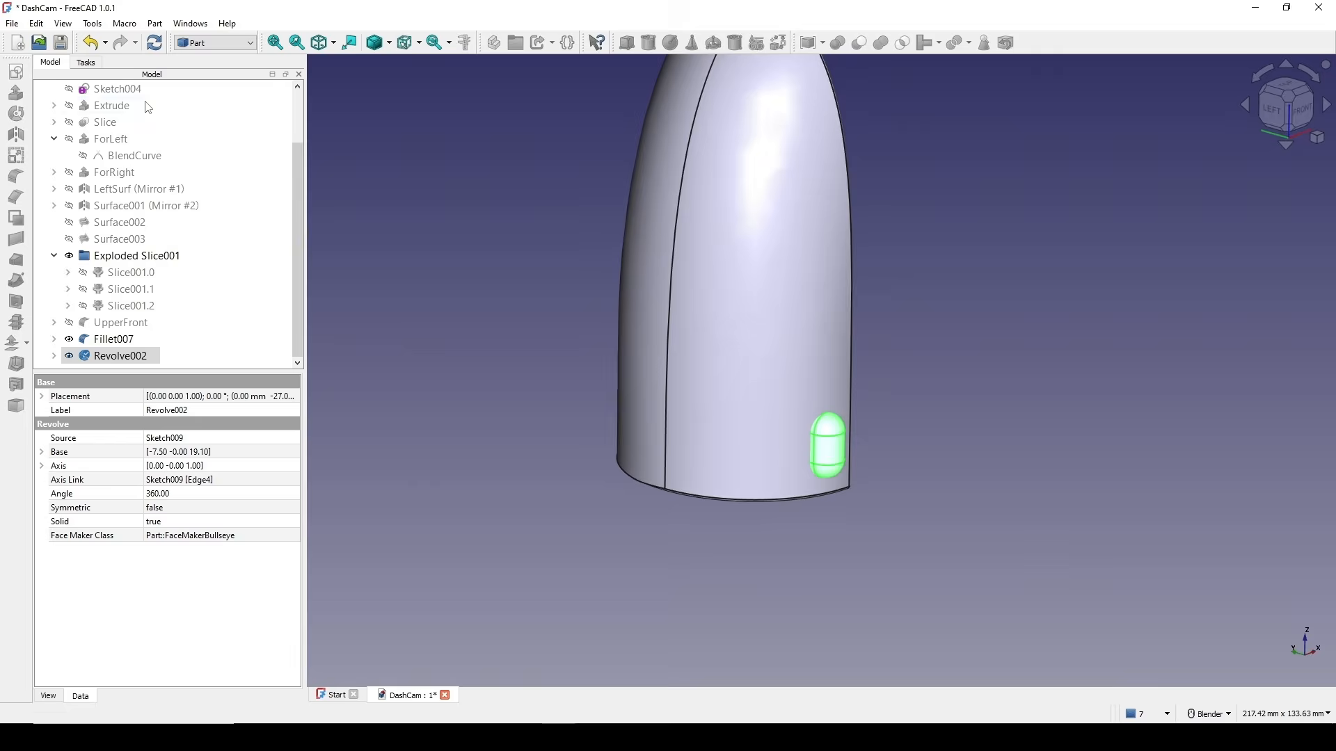
# - Try to cut the revolved capsule from the filleted housing part, and delete the resulting Cut
pyautogui.scroll(-2, 895, 341)
pyautogui.keyDown('shift'); pyautogui.moveTo(894, 340); pyautogui.dragTo(822, 343, button='middle'); pyautogui.keyUp('shift')
pyautogui.scroll(1, 858, 362)
pyautogui.click(822, 343)
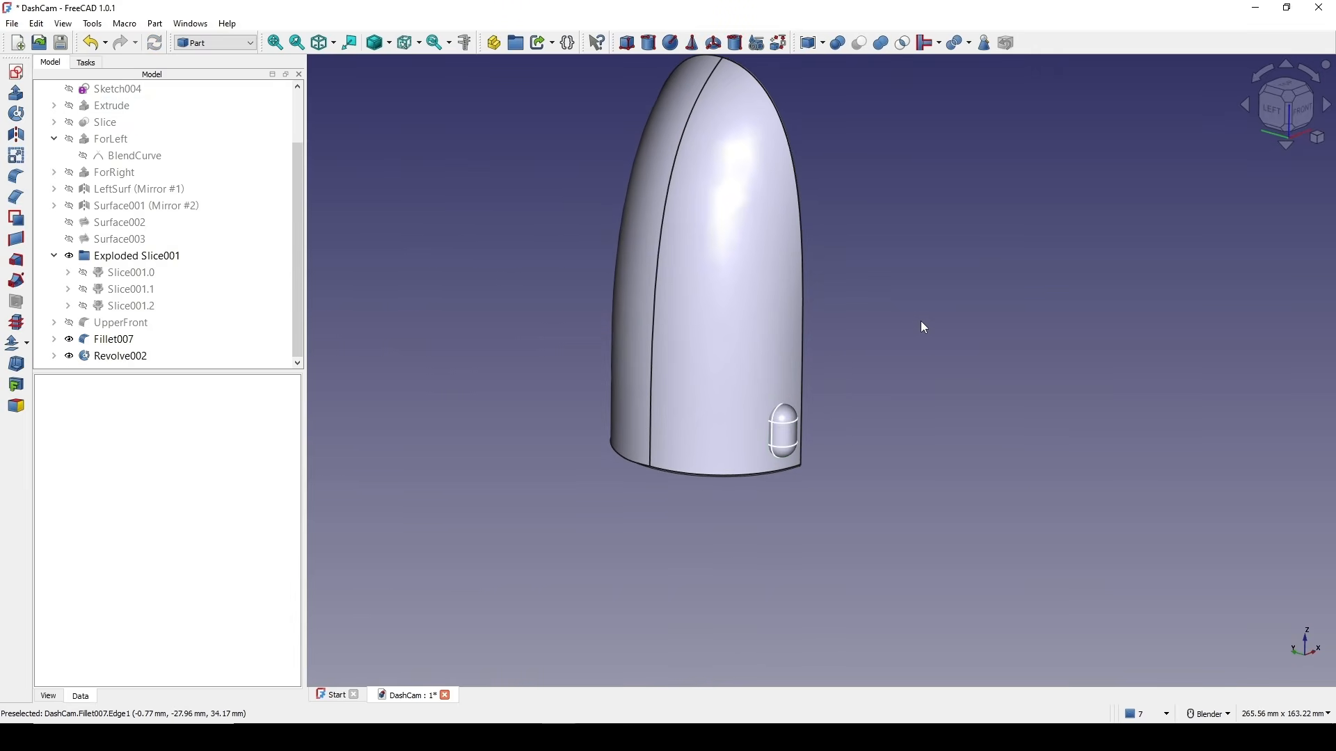
pyautogui.click(702, 306)
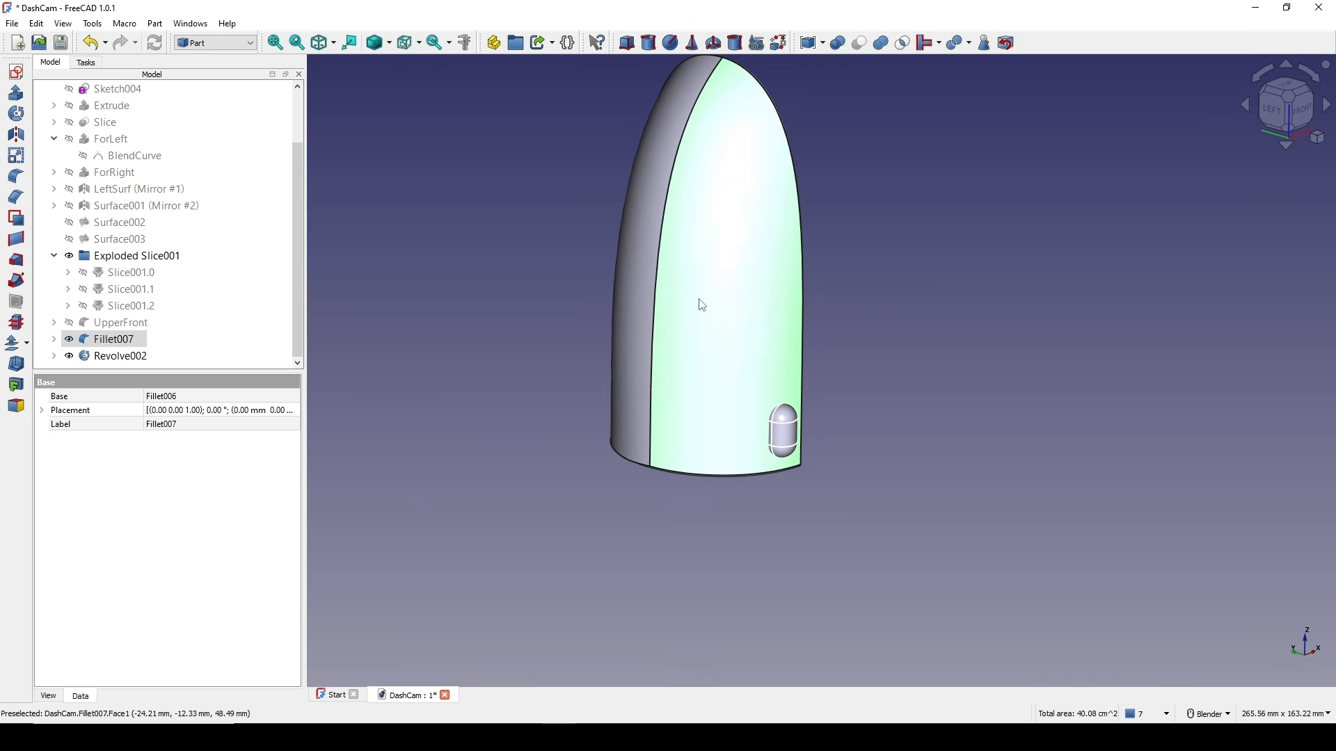
pyautogui.keyDown('ctrl'); pyautogui.click(787, 422); pyautogui.keyUp('ctrl')
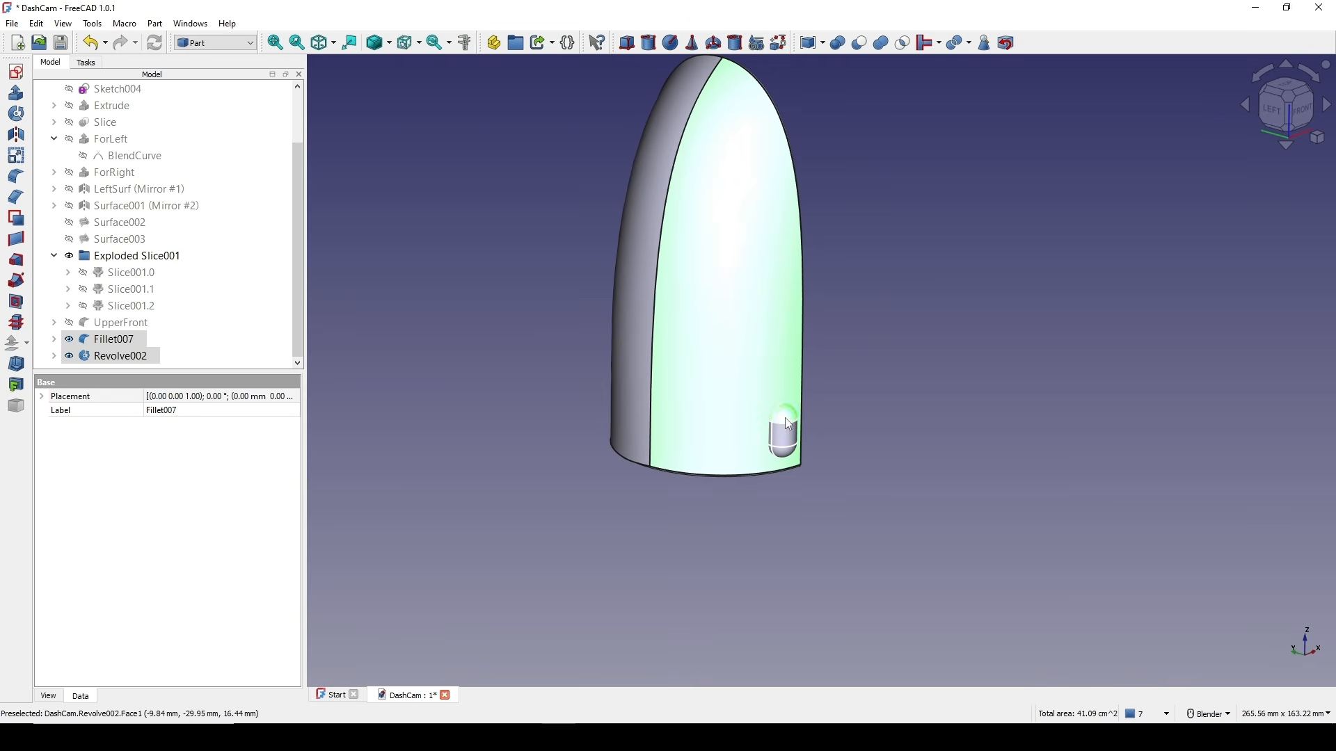
pyautogui.click(863, 50)
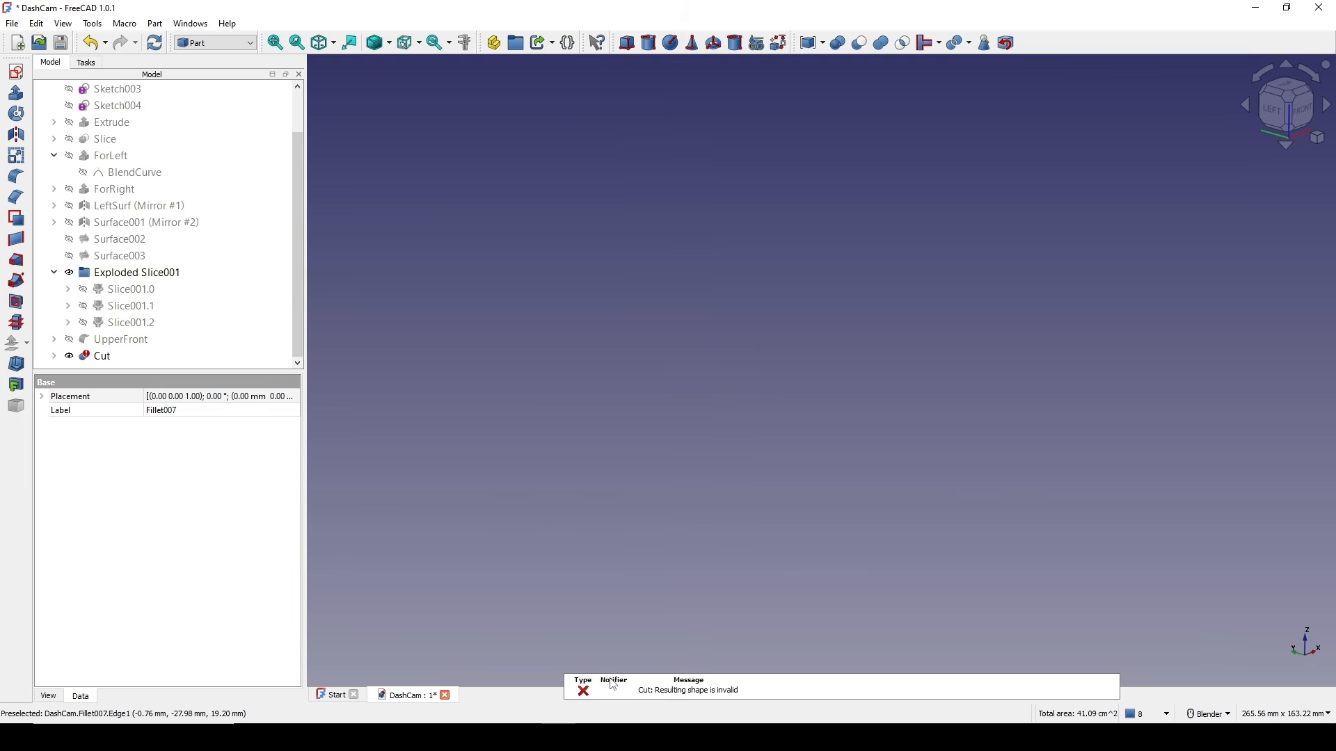
pyautogui.click(96, 359)
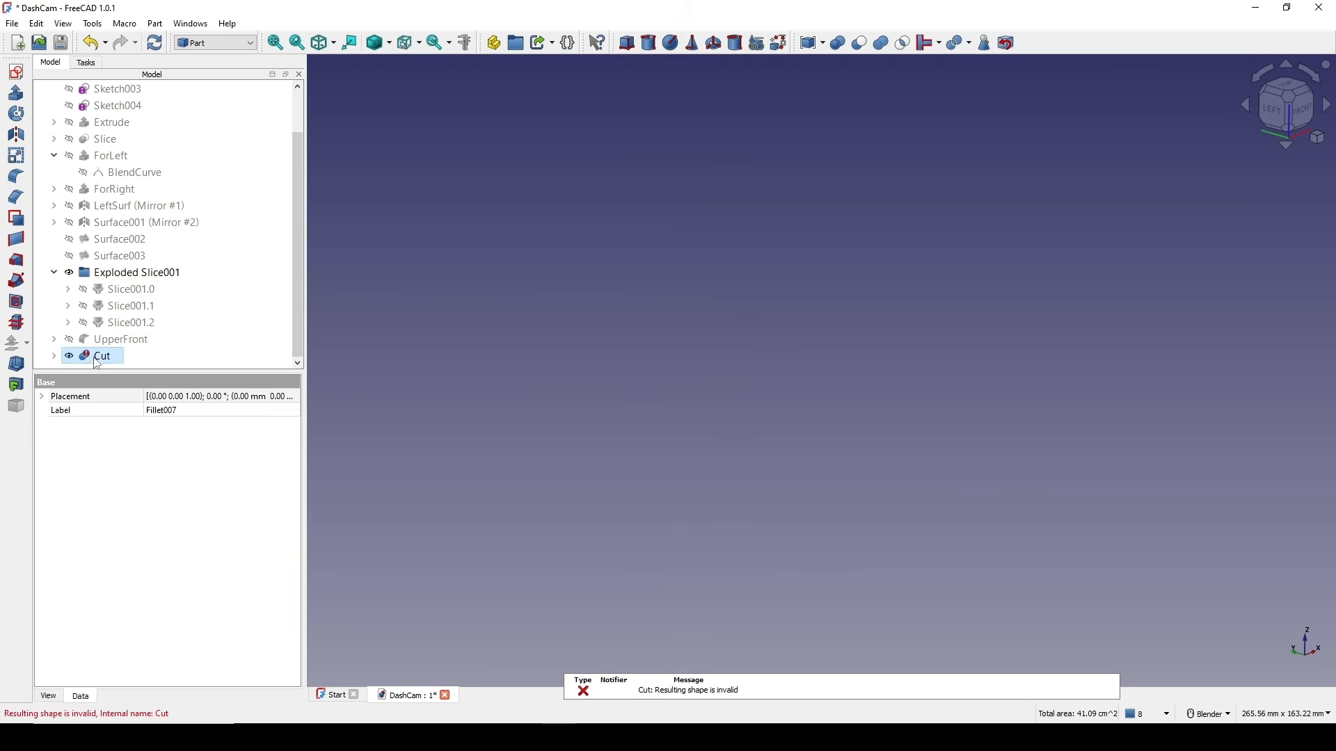
pyautogui.press('Delete')
# - Transform the capsule 2 mm along positive Y so it sits deeper in the housing part's curved surface
pyautogui.scroll(4, 835, 431)
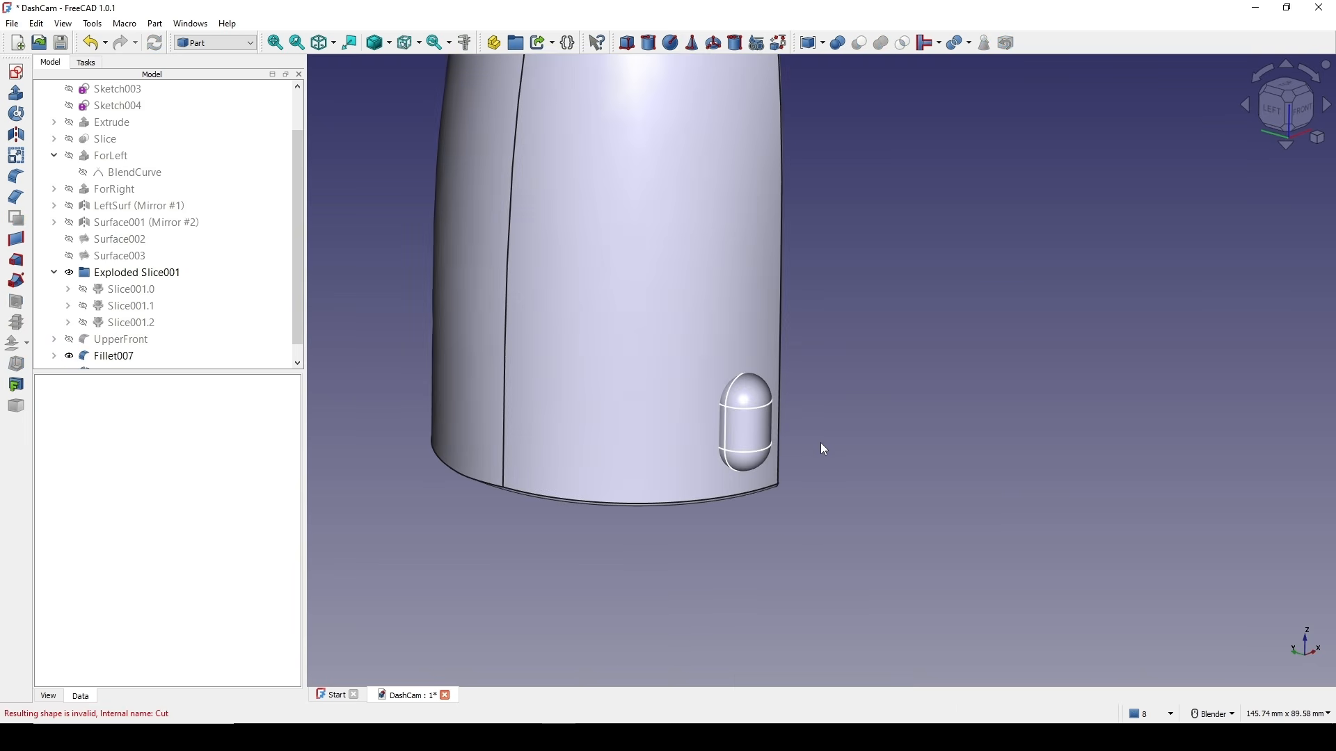
pyautogui.moveTo(814, 445); pyautogui.dragTo(772, 537, button='middle')
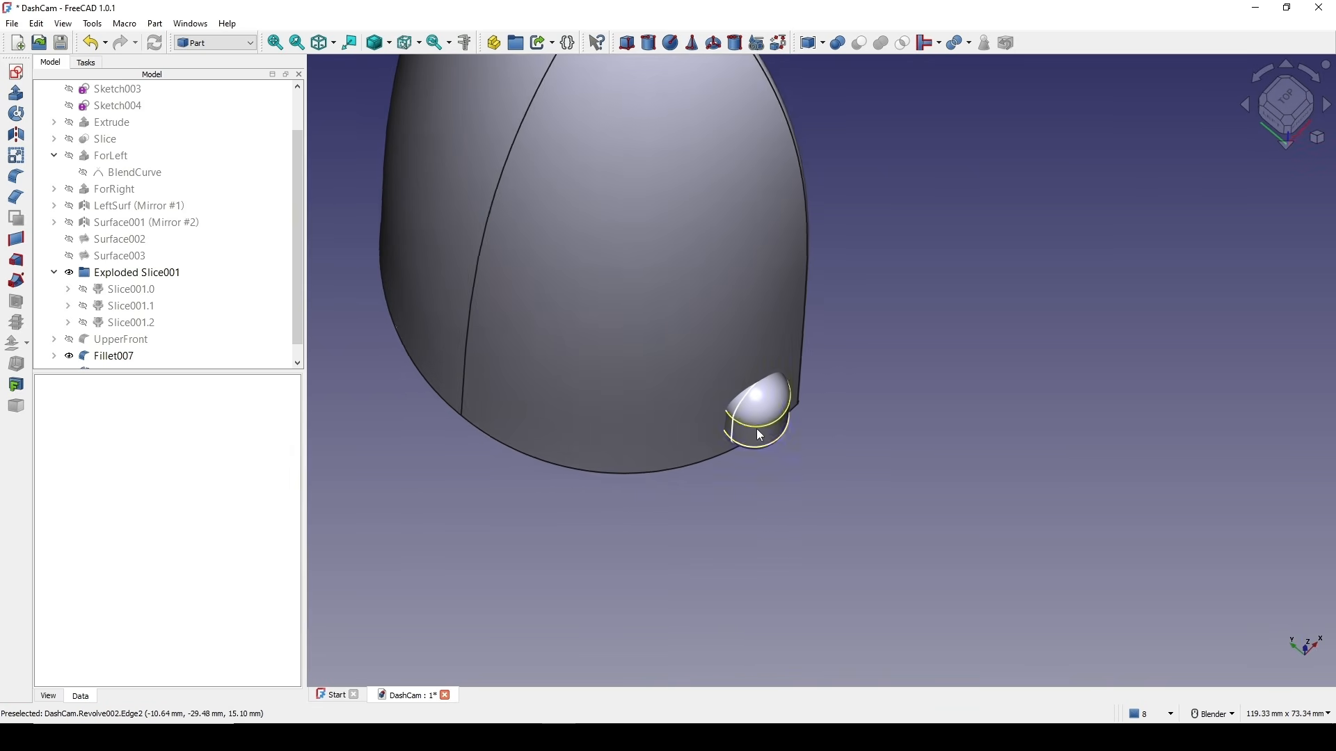
pyautogui.scroll(3, 757, 429)
pyautogui.click(124, 358)
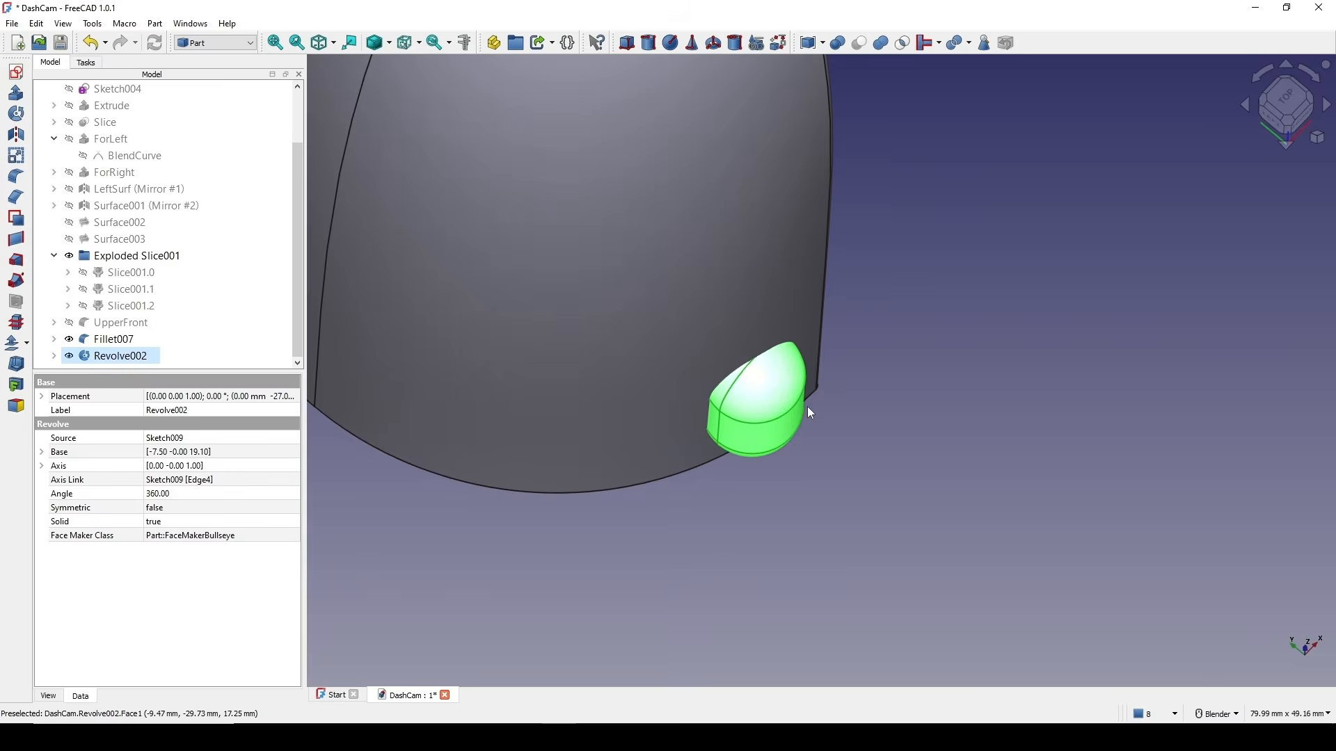
pyautogui.scroll(4, 769, 428)
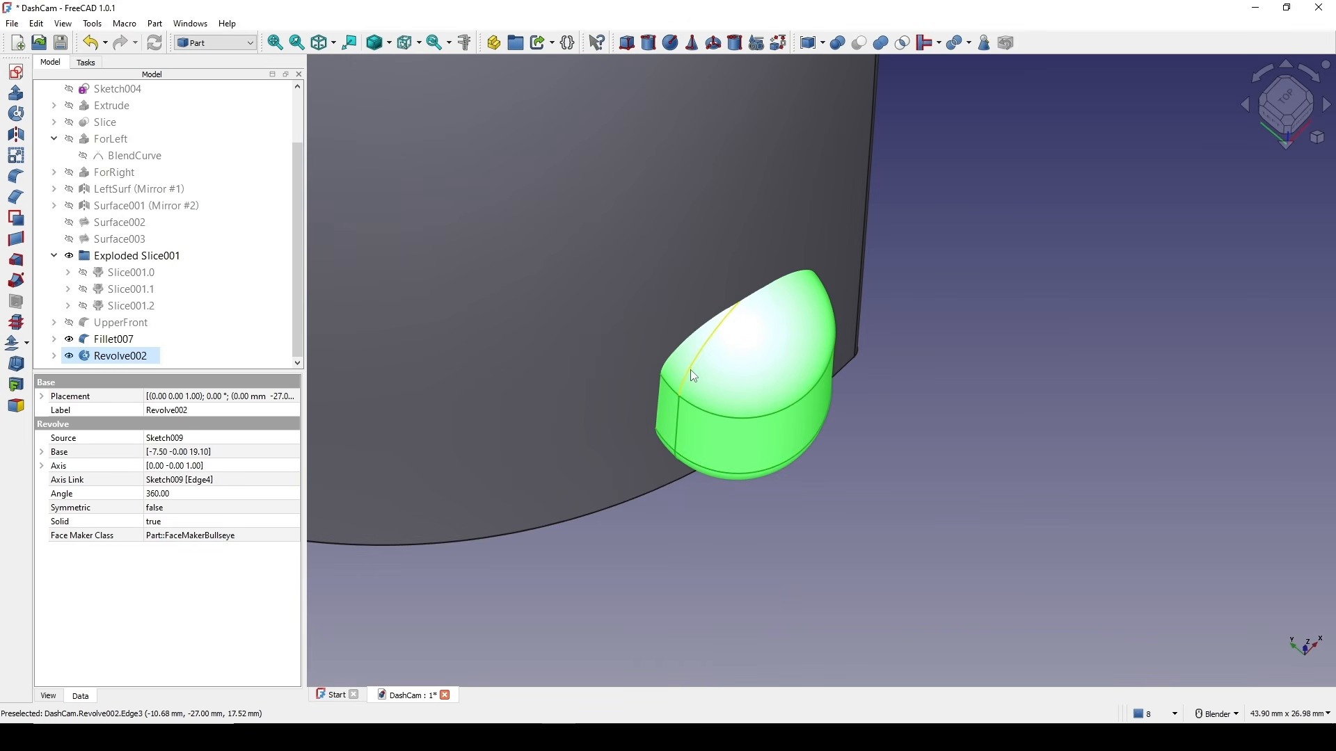
pyautogui.scroll(-2, 769, 443)
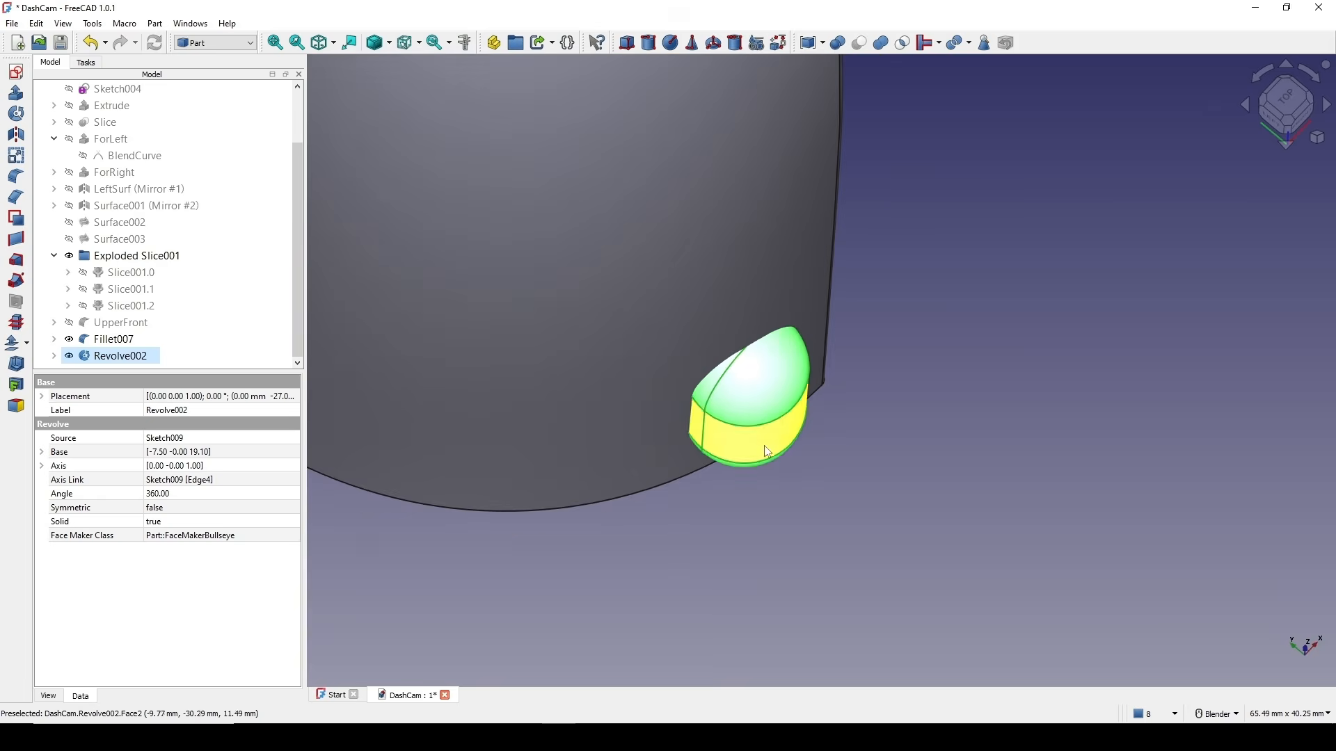
pyautogui.moveTo(785, 449)
pyautogui.mouseDown(button='middle')
pyautogui.moveTo(748, 380)
pyautogui.moveTo(729, 375)
pyautogui.moveTo(803, 372)
pyautogui.mouseUp(button='middle')
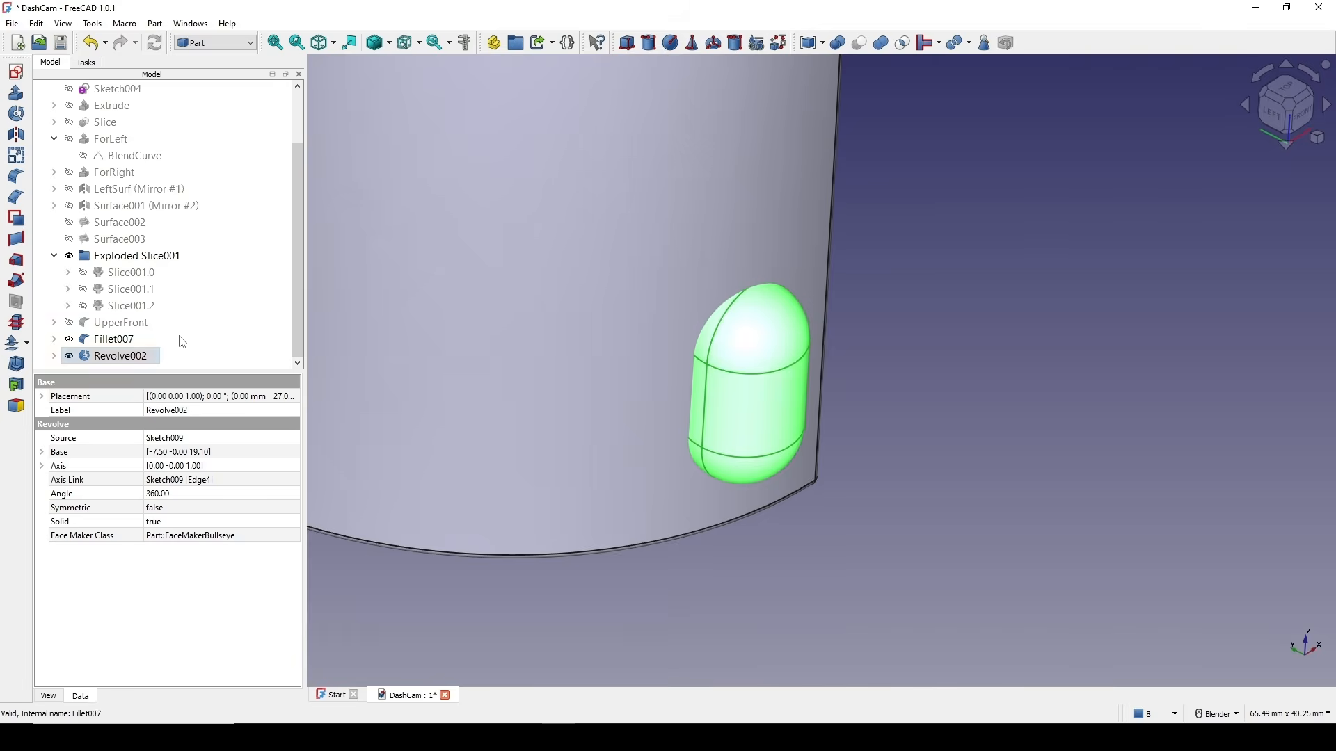
pyautogui.rightClick(146, 361)
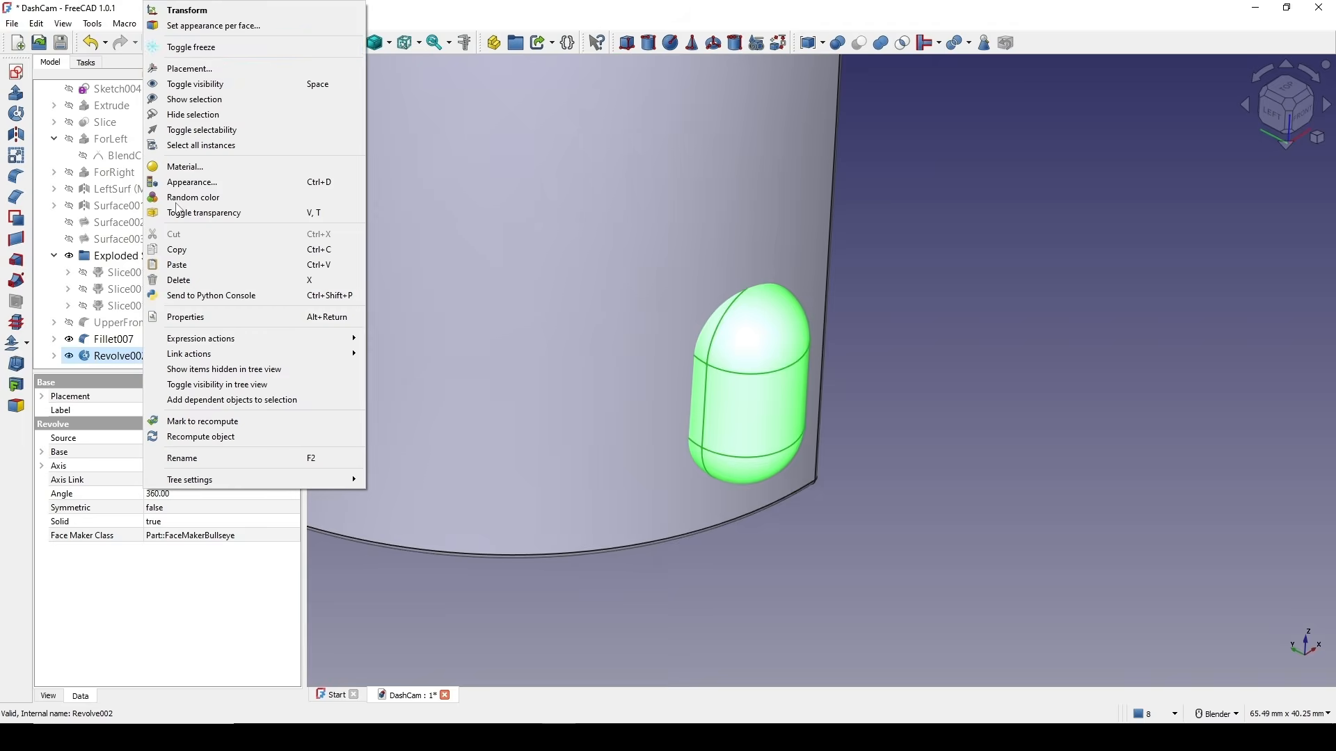
pyautogui.click(209, 11)
pyautogui.moveTo(821, 483); pyautogui.dragTo(860, 459, button='middle')
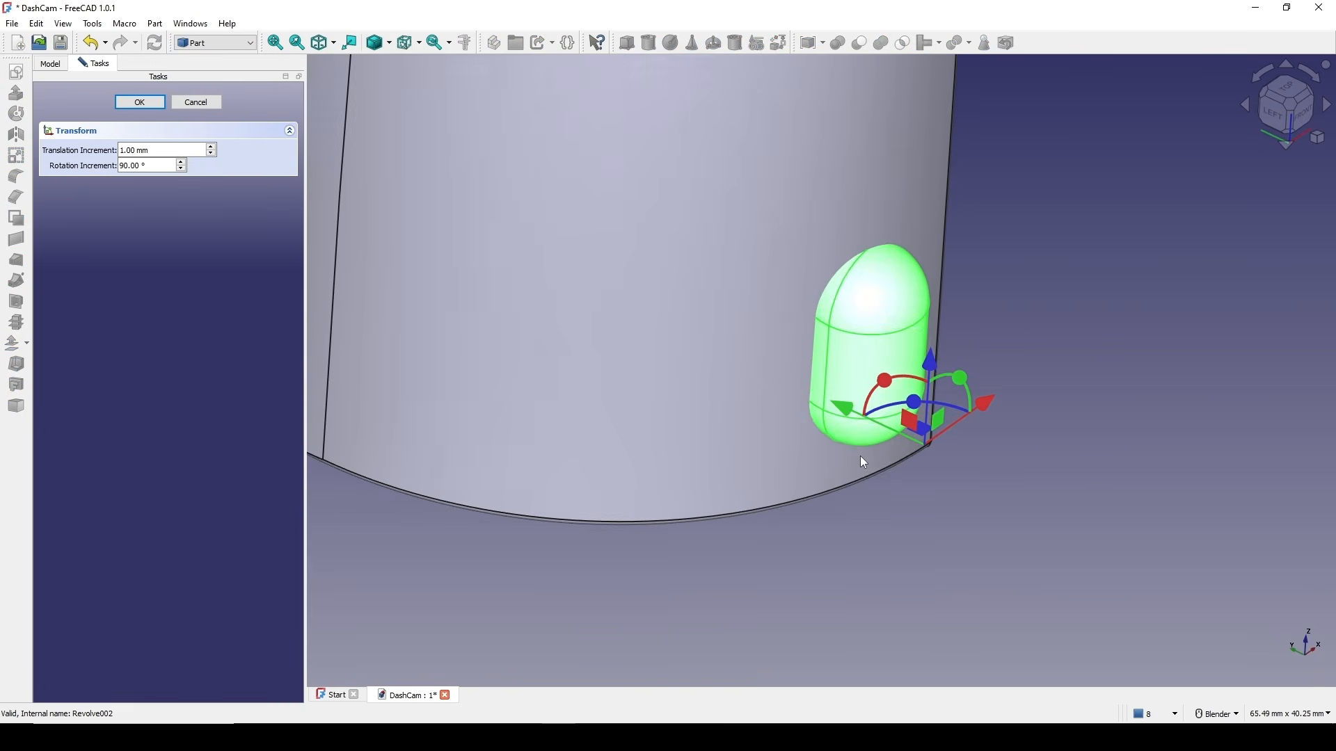
pyautogui.moveTo(843, 412); pyautogui.dragTo(825, 404)
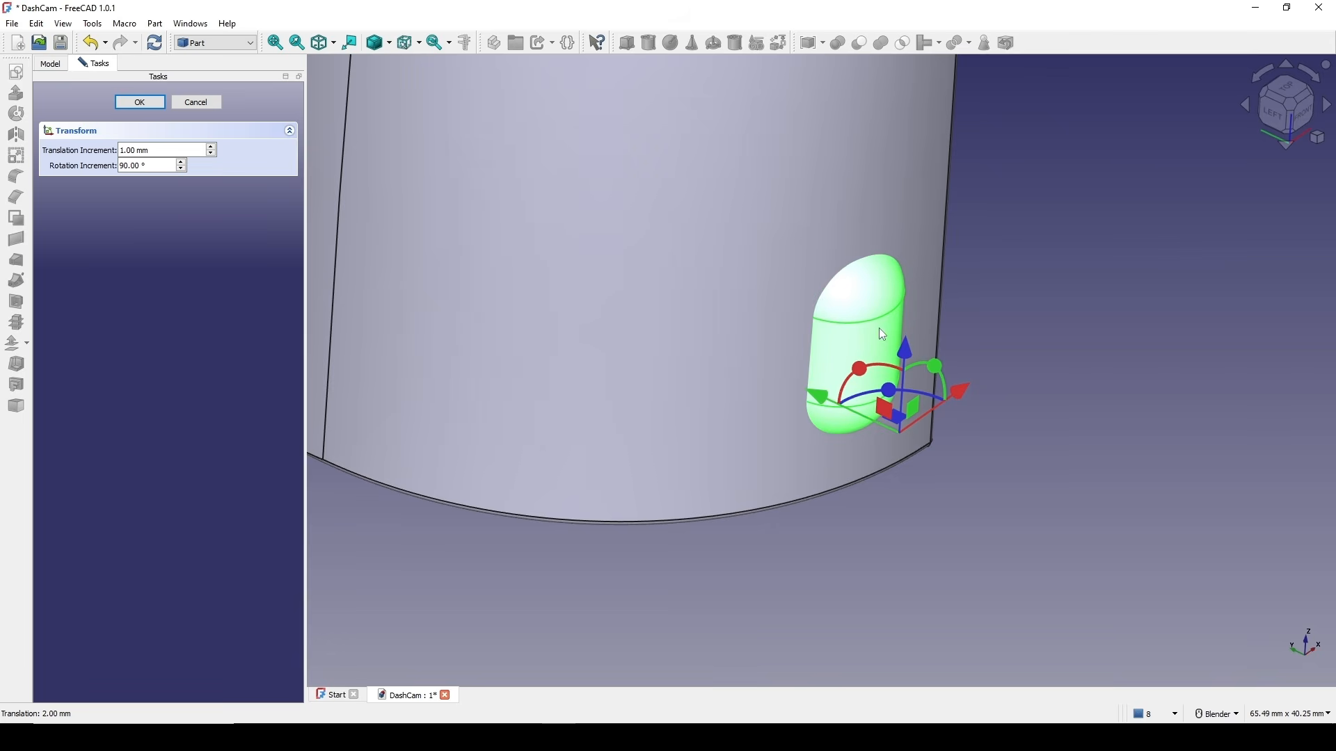
pyautogui.scroll(1, 878, 328)
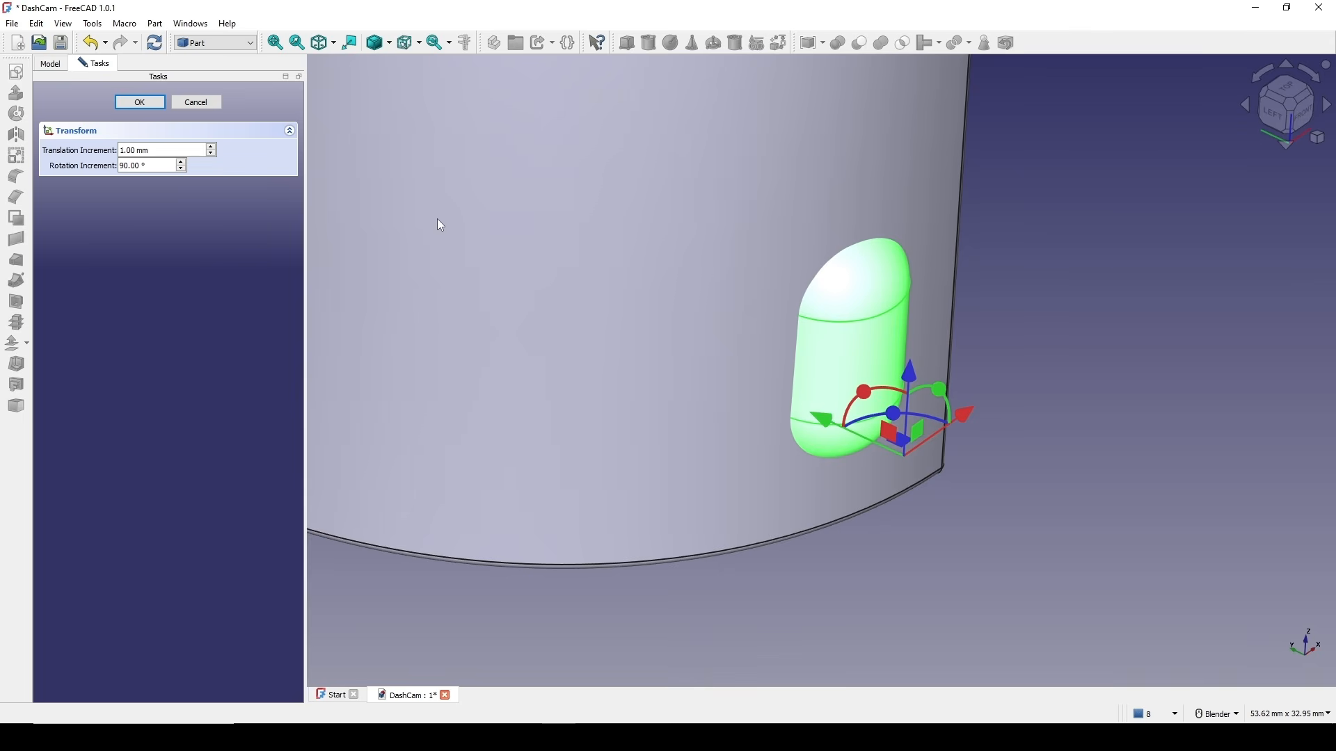
pyautogui.click(130, 107)
# - Cut the repositioned capsule from the filleted housing part to form the oblong recess
pyautogui.scroll(-6, 836, 339)
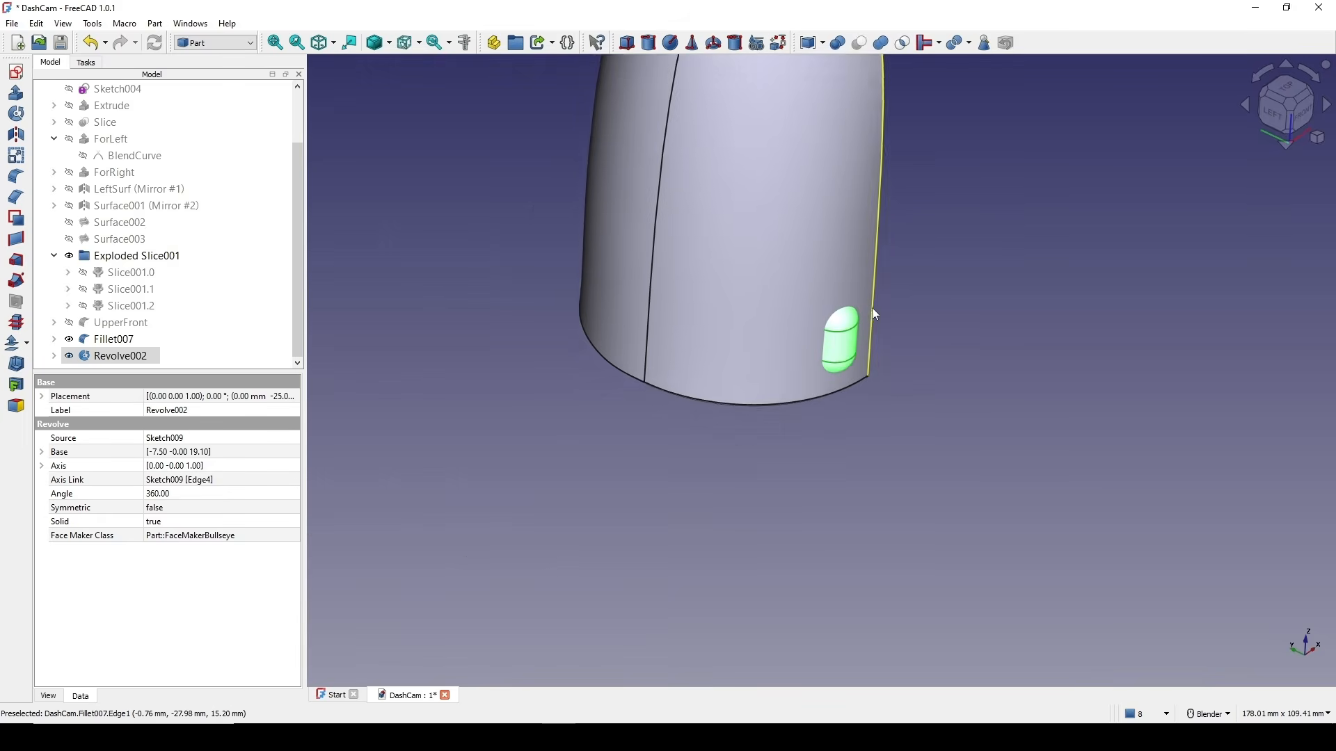
pyautogui.keyDown('shift'); pyautogui.moveTo(863, 304); pyautogui.dragTo(770, 429, button='middle'); pyautogui.keyUp('shift')
pyautogui.click(714, 353)
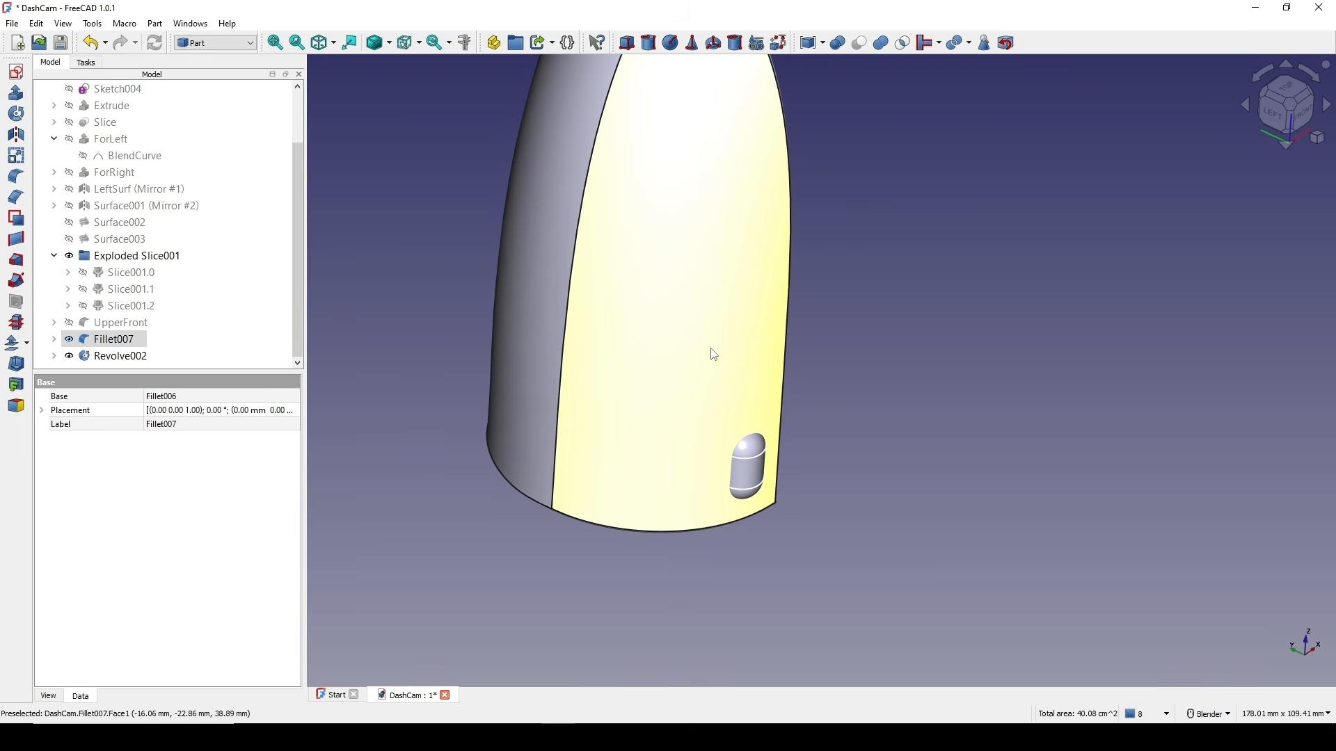
pyautogui.keyDown('ctrl'); pyautogui.click(759, 462); pyautogui.keyUp('ctrl')
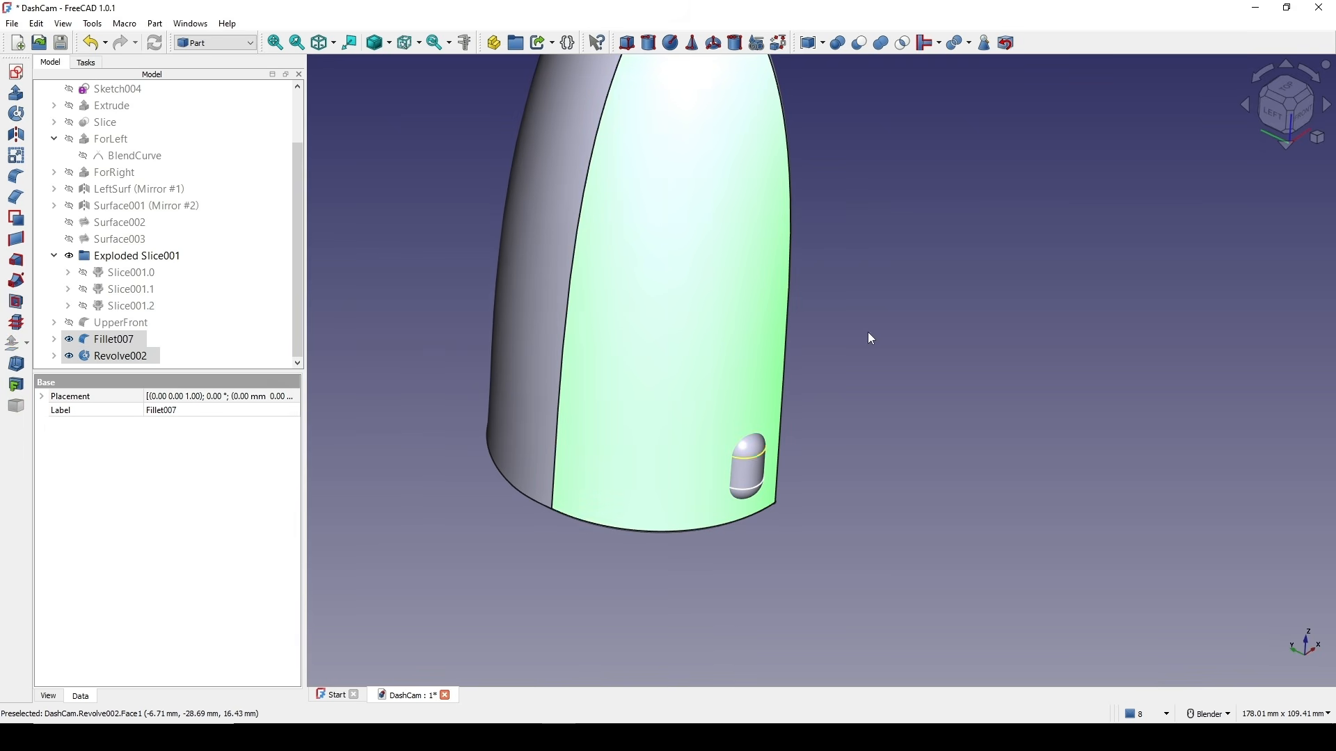
pyautogui.click(860, 42)
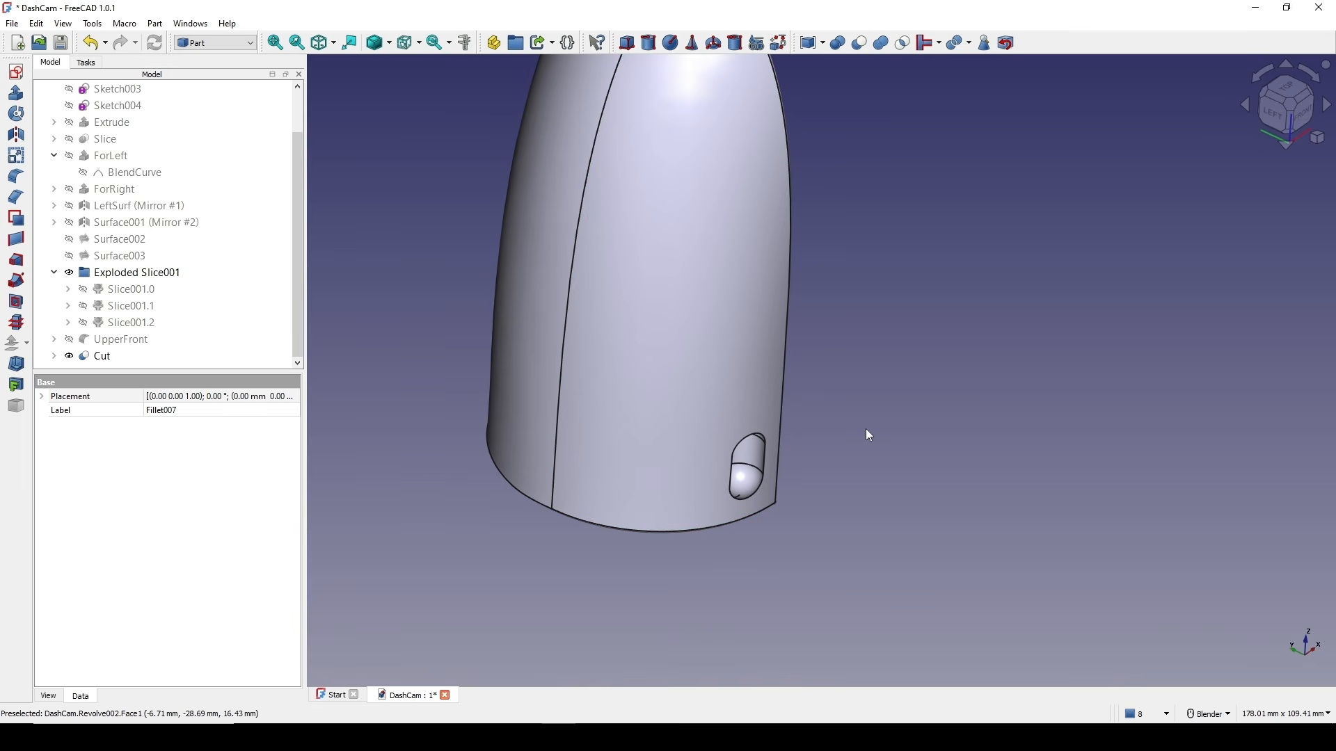
# - Fillet the oblong recess's rim with a constant 1 mm radius, using its long straight edge
pyautogui.moveTo(837, 450); pyautogui.dragTo(697, 366, button='middle')
pyautogui.scroll(3, 781, 450)
pyautogui.scroll(2, 772, 411)
pyautogui.click(697, 366)
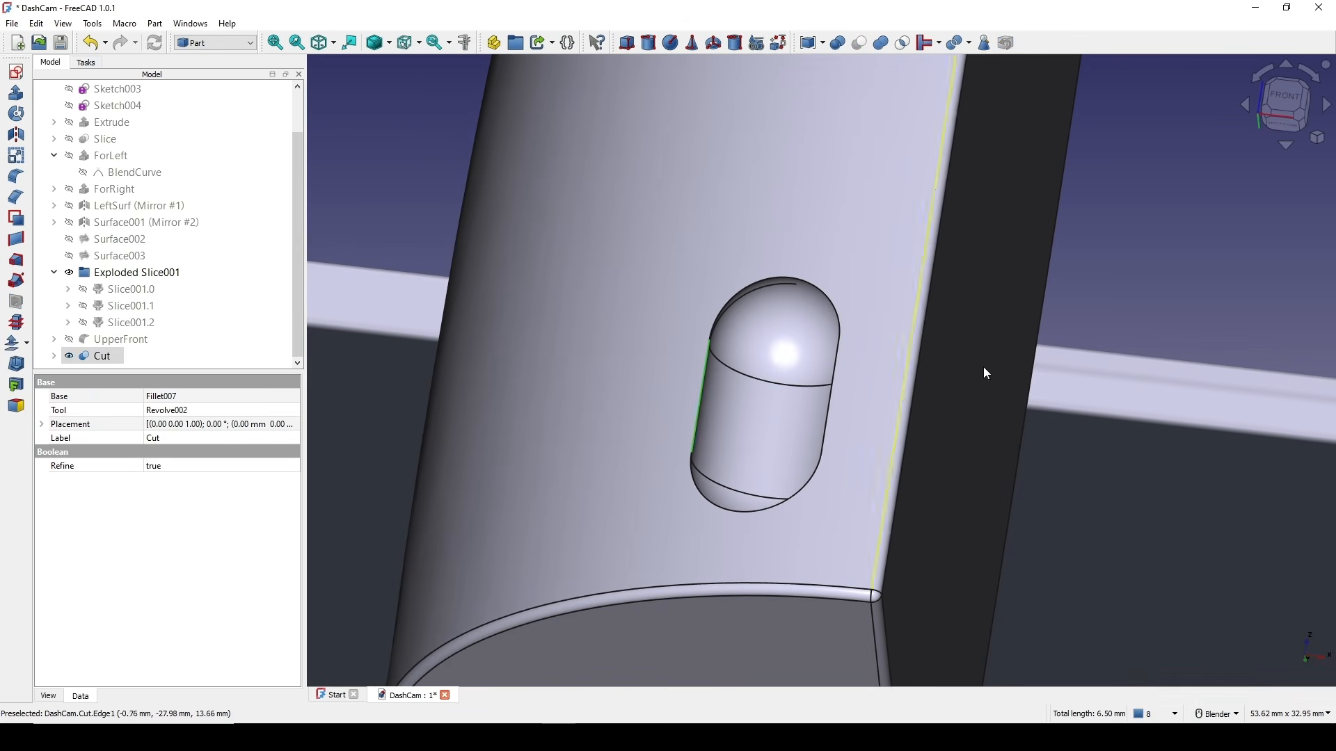
pyautogui.click(21, 176)
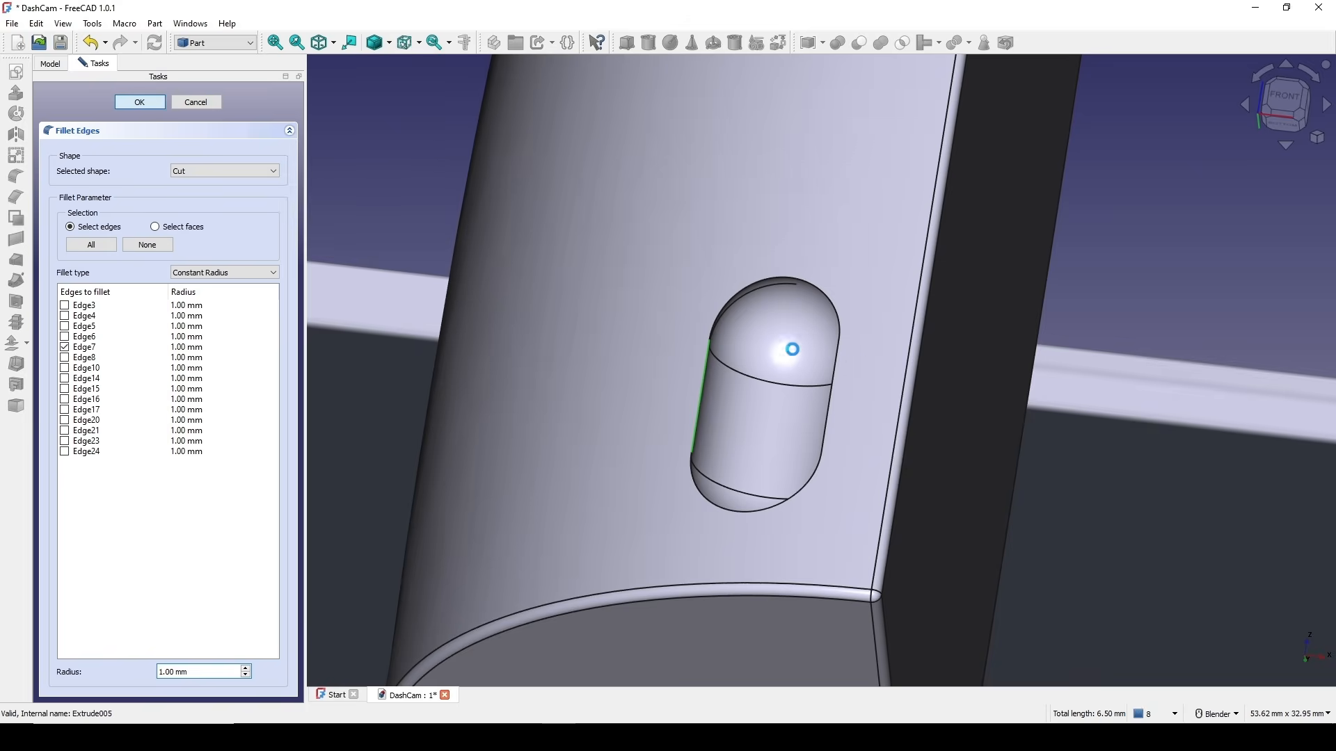
pyautogui.scroll(-7, 848, 368)
pyautogui.moveTo(848, 369); pyautogui.dragTo(886, 445, button='middle')
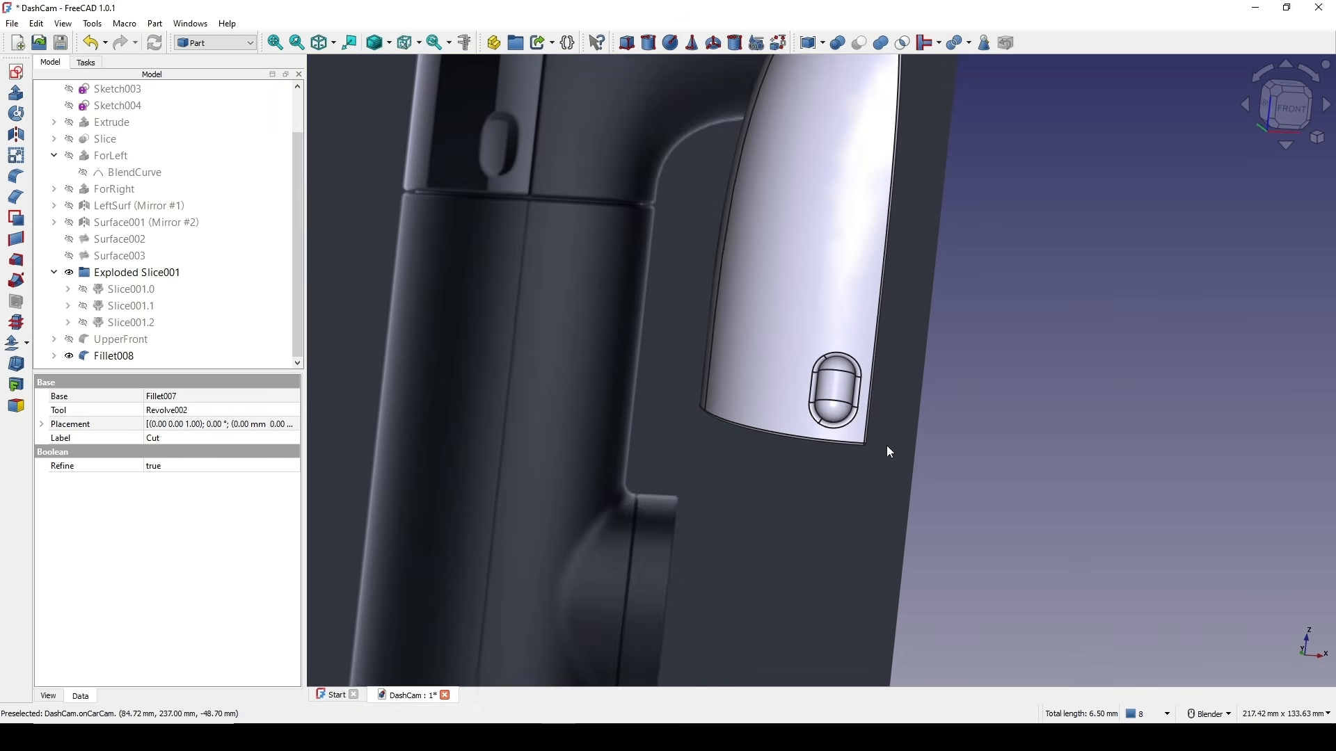
# - Make the UpperFront housing part visible alongside the filleted rear part
pyautogui.scroll(-5, 889, 451)
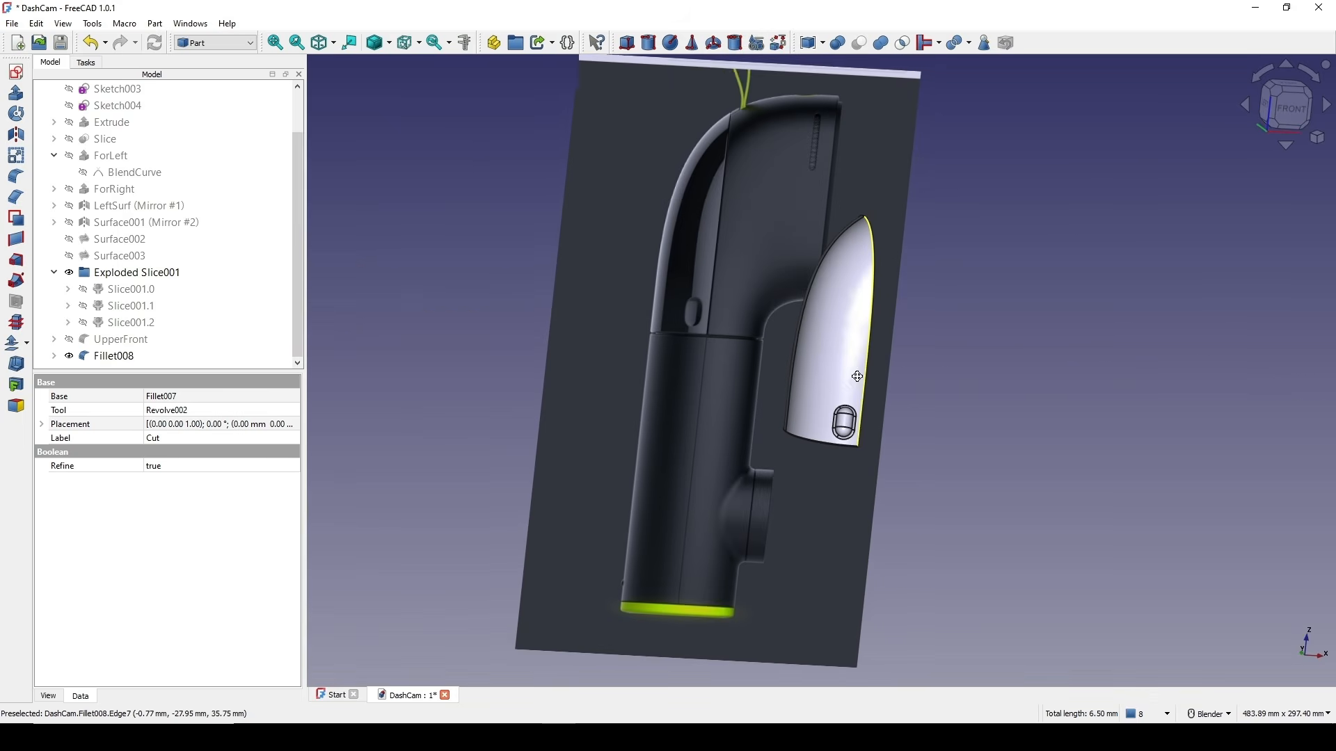
pyautogui.click(130, 345)
pyautogui.press('space')
# - Rename the filleted rear housing part with the oblong recess as UpperBack
pyautogui.scroll(2, 931, 336)
pyautogui.keyDown('shift'); pyautogui.moveTo(906, 339); pyautogui.dragTo(674, 377, button='middle'); pyautogui.keyUp('shift')
pyautogui.click(114, 357)
pyautogui.rightClick(114, 357)
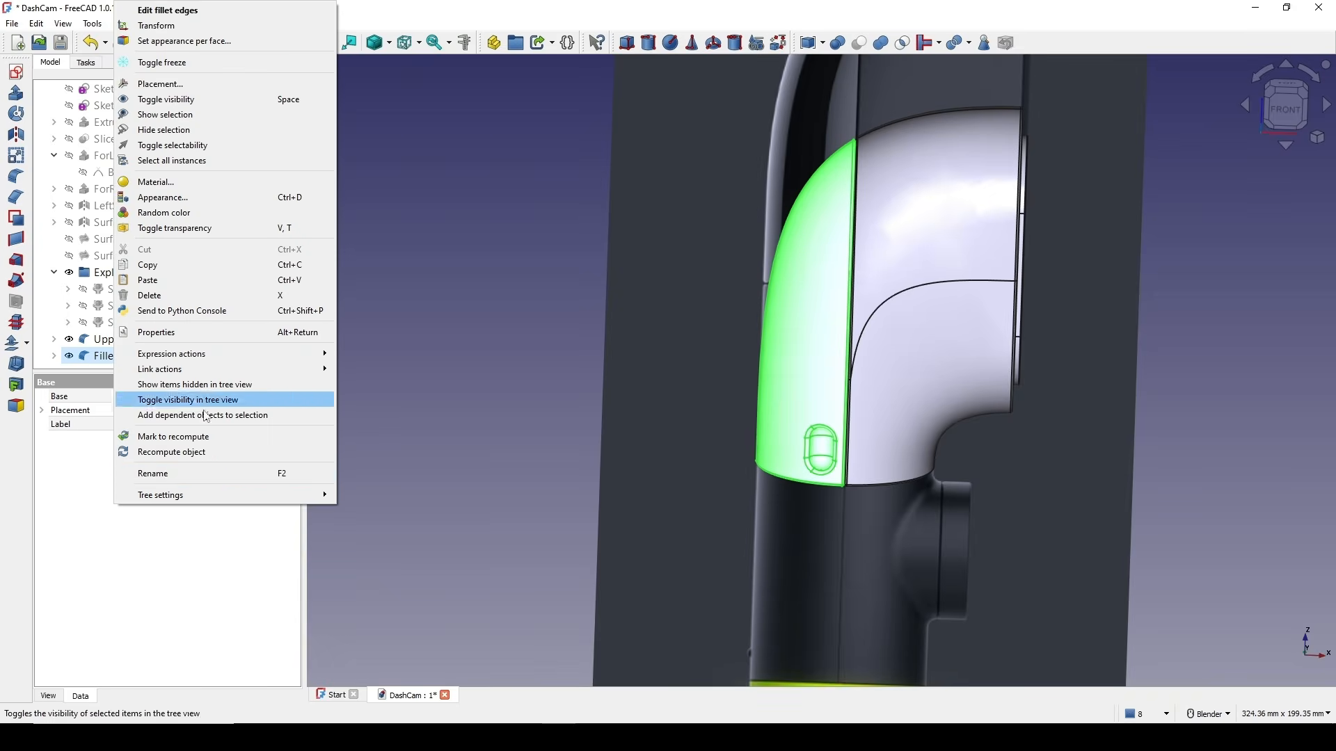
pyautogui.click(192, 471)
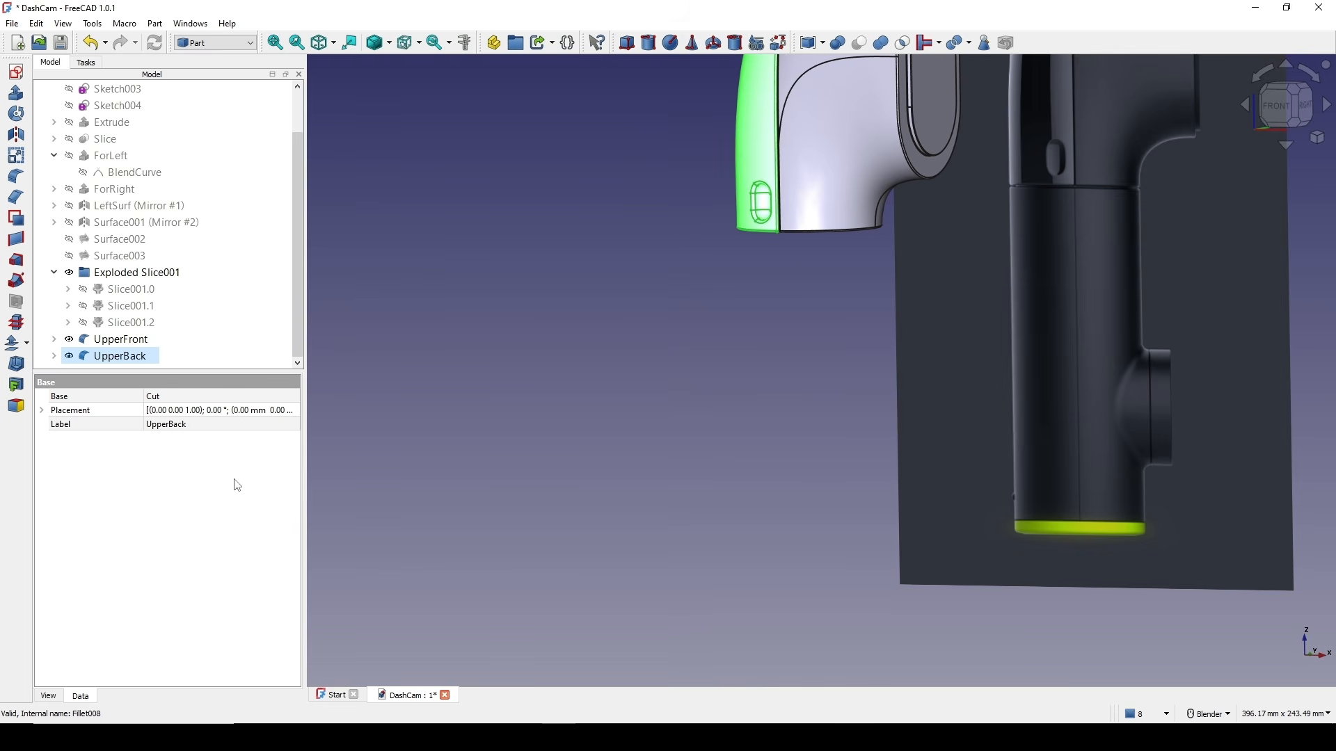
pyautogui.keyDown('shift'); pyautogui.moveTo(852, 251); pyautogui.dragTo(819, 382, button='middle'); pyautogui.keyUp('shift')
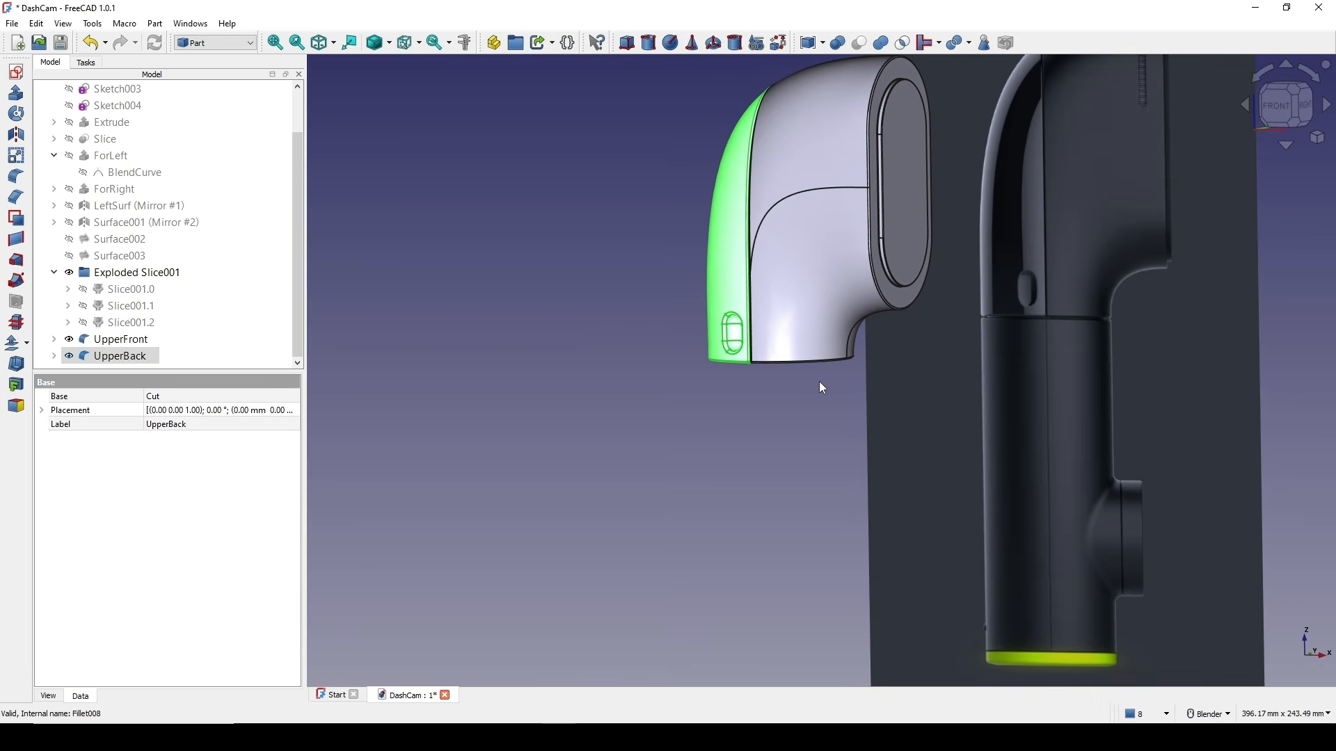
pyautogui.click(591, 350)
# - Make the Lower housing part visible beneath the UpperFront and UpperBack parts
pyautogui.keyDown('shift'); pyautogui.moveTo(790, 304); pyautogui.dragTo(773, 398, button='middle'); pyautogui.keyUp('shift')
pyautogui.moveTo(698, 352); pyautogui.dragTo(715, 364, button='middle')
pyautogui.middleClick(716, 364)
pyautogui.scroll(1, 236, 256)
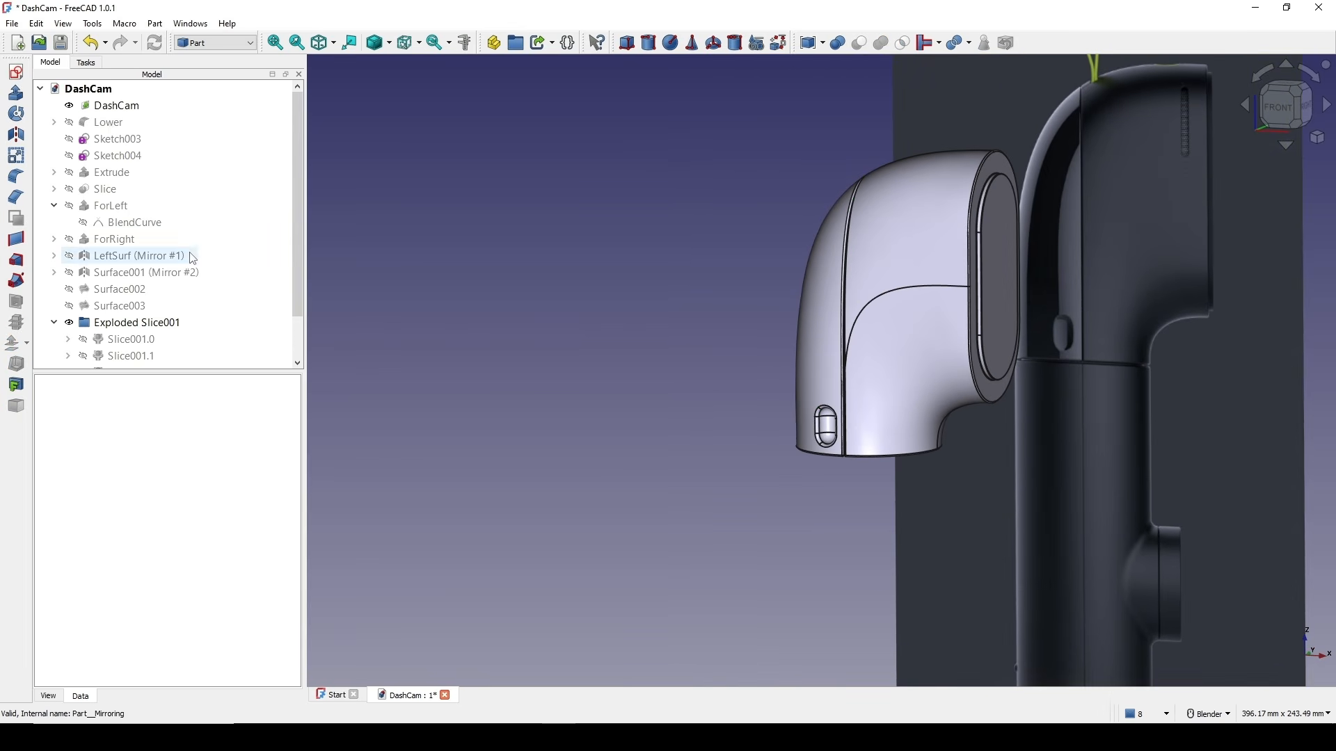
pyautogui.click(108, 127)
pyautogui.press('space')
pyautogui.scroll(-2, 1039, 352)
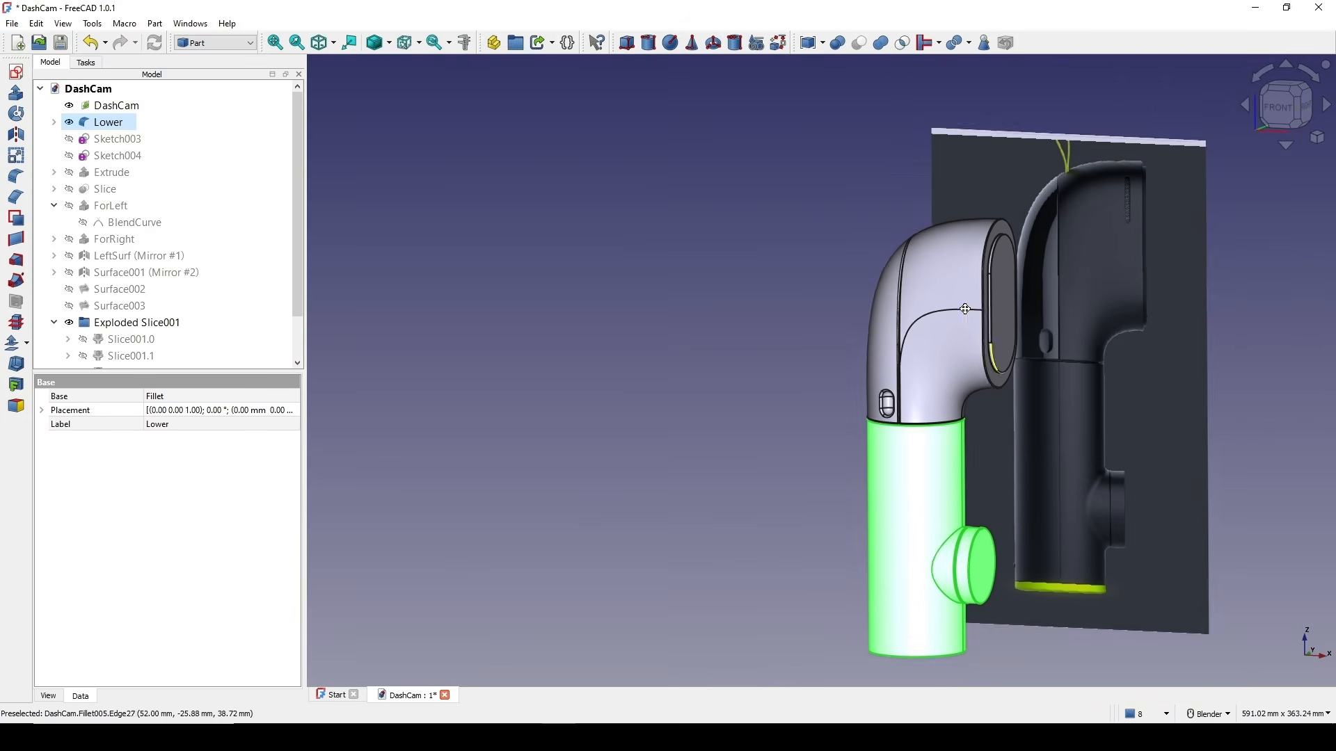
pyautogui.keyDown('shift'); pyautogui.moveTo(969, 307); pyautogui.dragTo(928, 251, button='middle'); pyautogui.keyUp('shift')
pyautogui.click(782, 389)
# - Fillet the curved edge where the side knob's base meets the Lower part's cylindrical body with a constant 5 mm radius
pyautogui.scroll(3, 1016, 496)
pyautogui.keyDown('shift'); pyautogui.moveTo(921, 449); pyautogui.dragTo(932, 405, button='middle'); pyautogui.keyUp('shift')
pyautogui.moveTo(931, 406); pyautogui.dragTo(912, 392, button='middle')
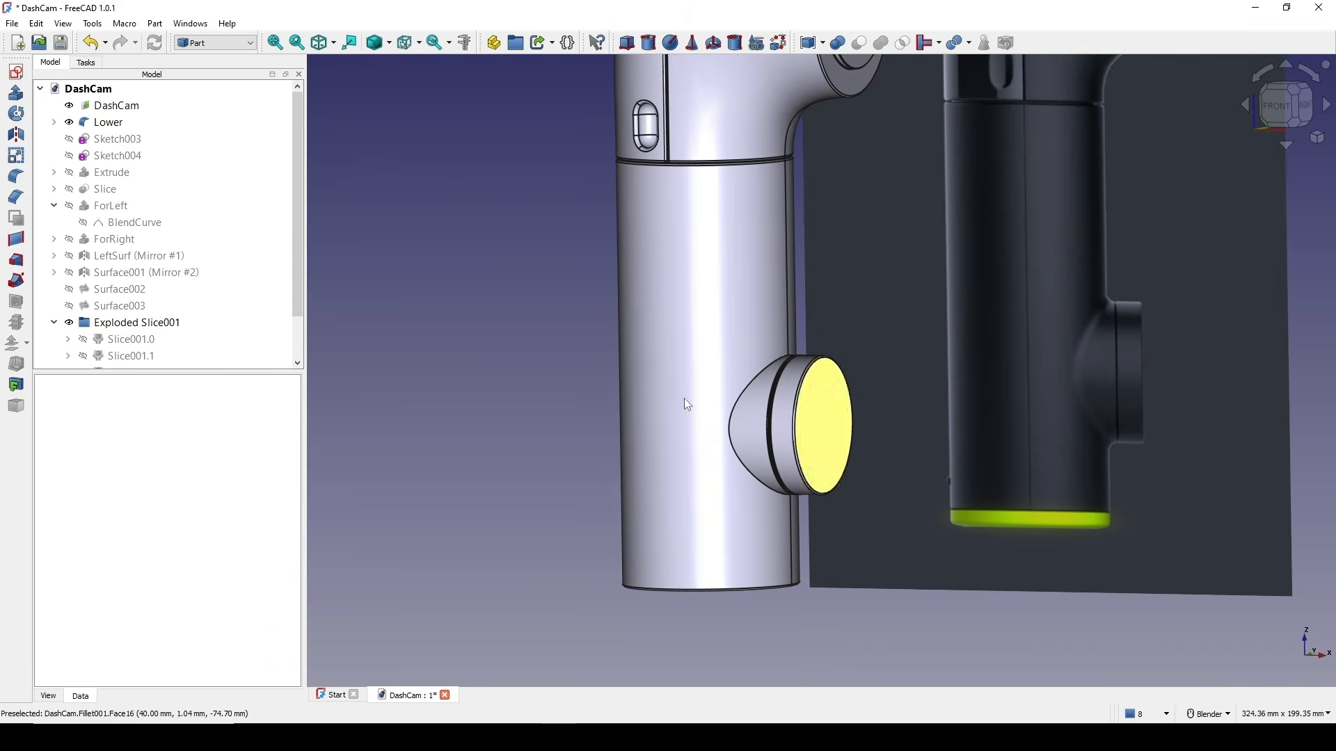
pyautogui.keyDown('shift'); pyautogui.moveTo(790, 417); pyautogui.dragTo(800, 404, button='middle'); pyautogui.keyUp('shift')
pyautogui.moveTo(800, 405); pyautogui.dragTo(758, 405, button='middle')
pyautogui.scroll(1, 791, 381)
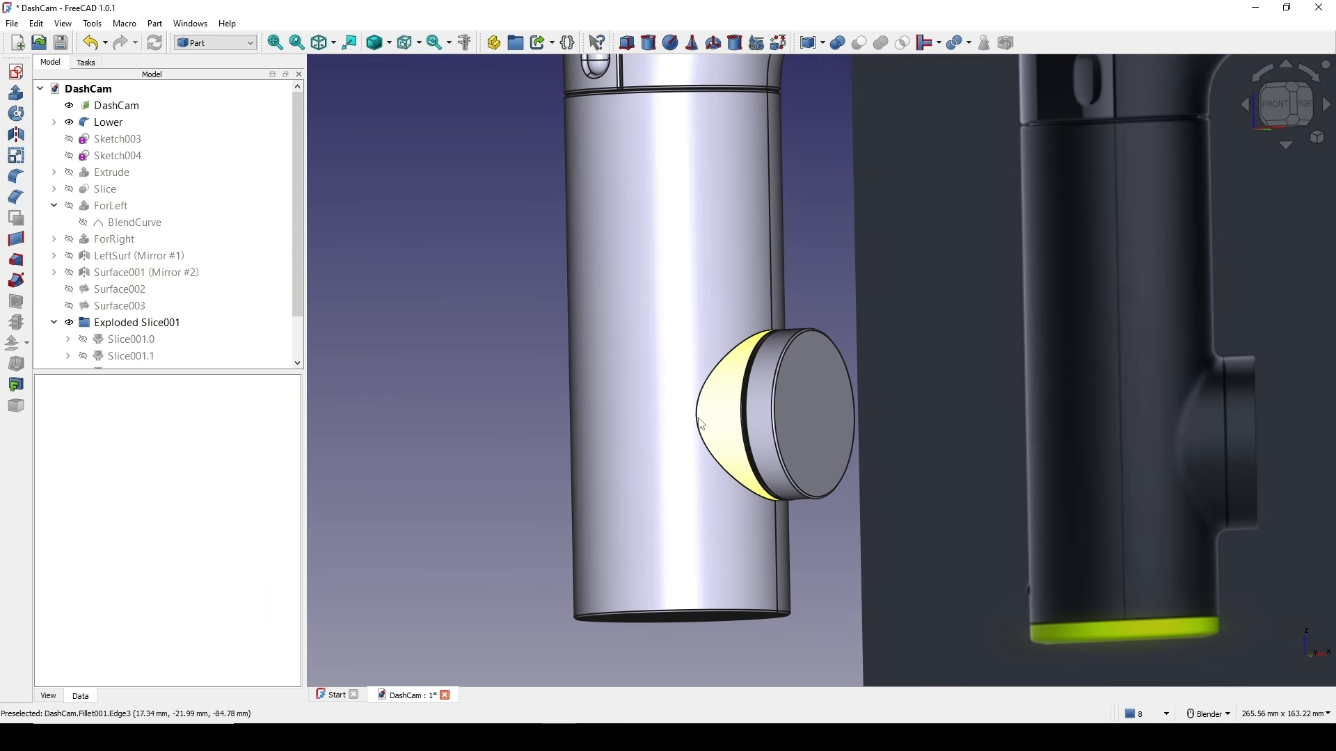
pyautogui.click(701, 425)
pyautogui.click(16, 176)
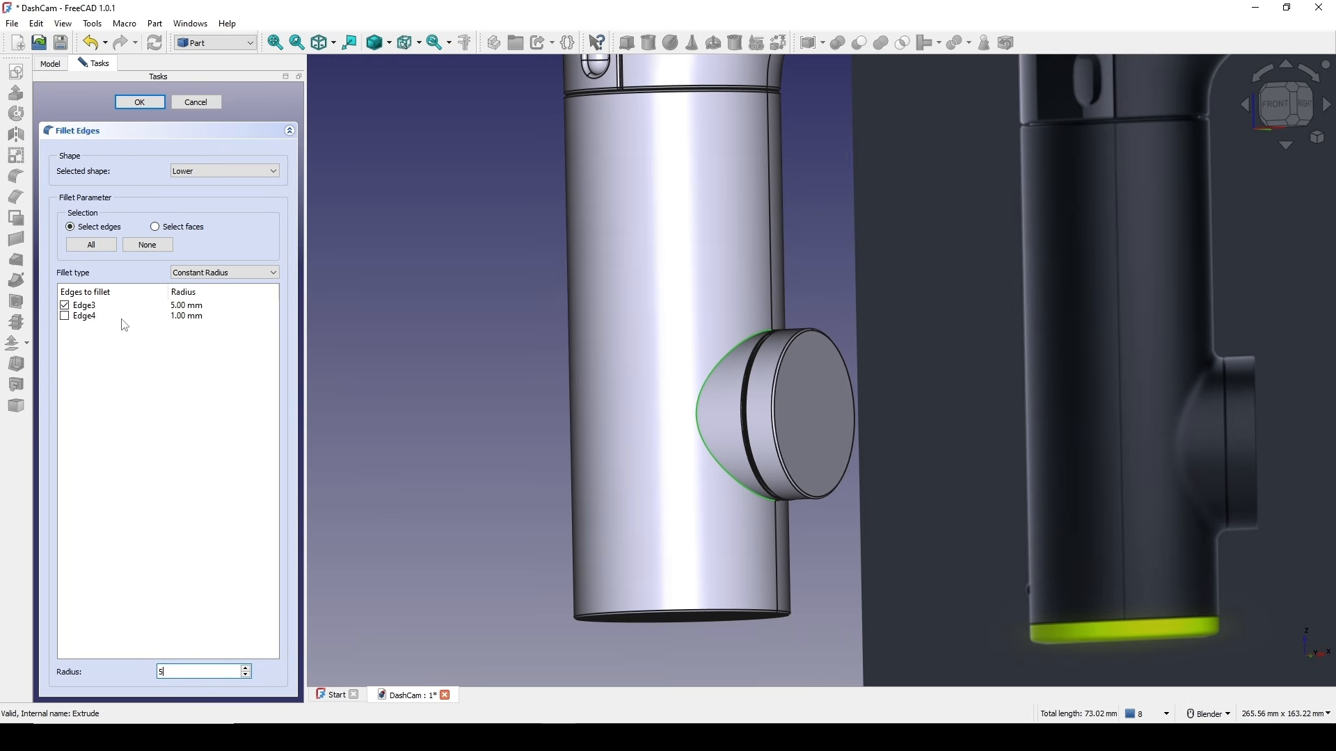
pyautogui.click(140, 102)
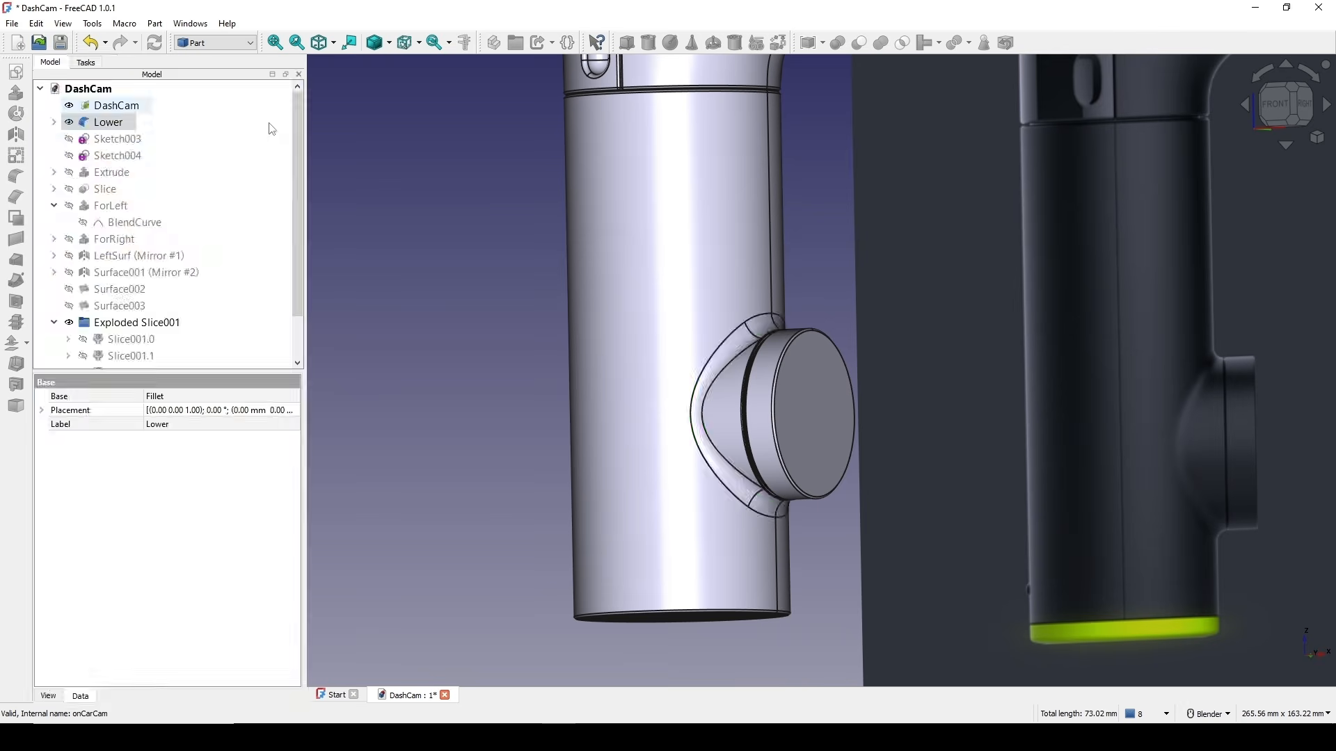
# - Examine the assembled dash cam housing from several angles against the reference image, including the recess and the knob's fillet
pyautogui.scroll(-3, 881, 402)
pyautogui.moveTo(880, 402); pyautogui.dragTo(930, 456, button='middle')
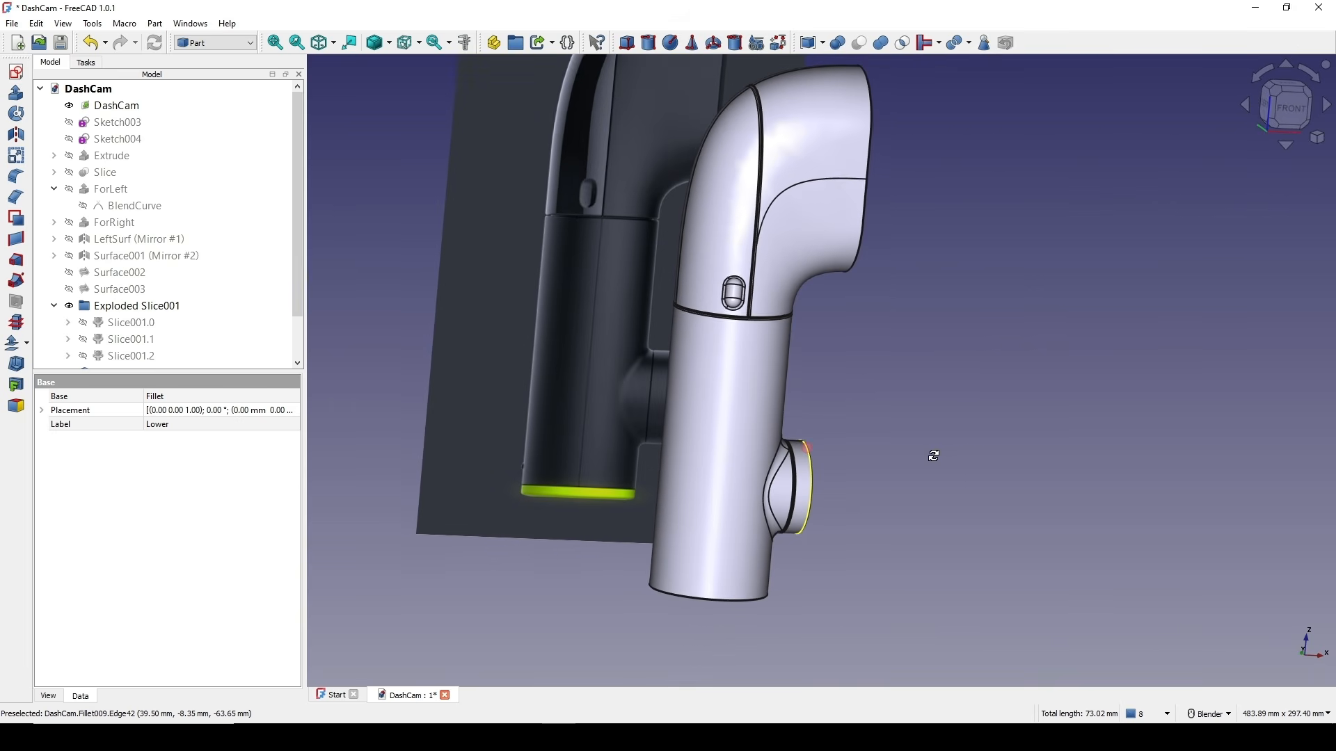
pyautogui.keyDown('shift'); pyautogui.moveTo(505, 328); pyautogui.dragTo(395, 245, button='middle'); pyautogui.keyUp('shift')
pyautogui.keyDown('shift'); pyautogui.moveTo(483, 133); pyautogui.dragTo(549, 243, button='middle'); pyautogui.keyUp('shift')
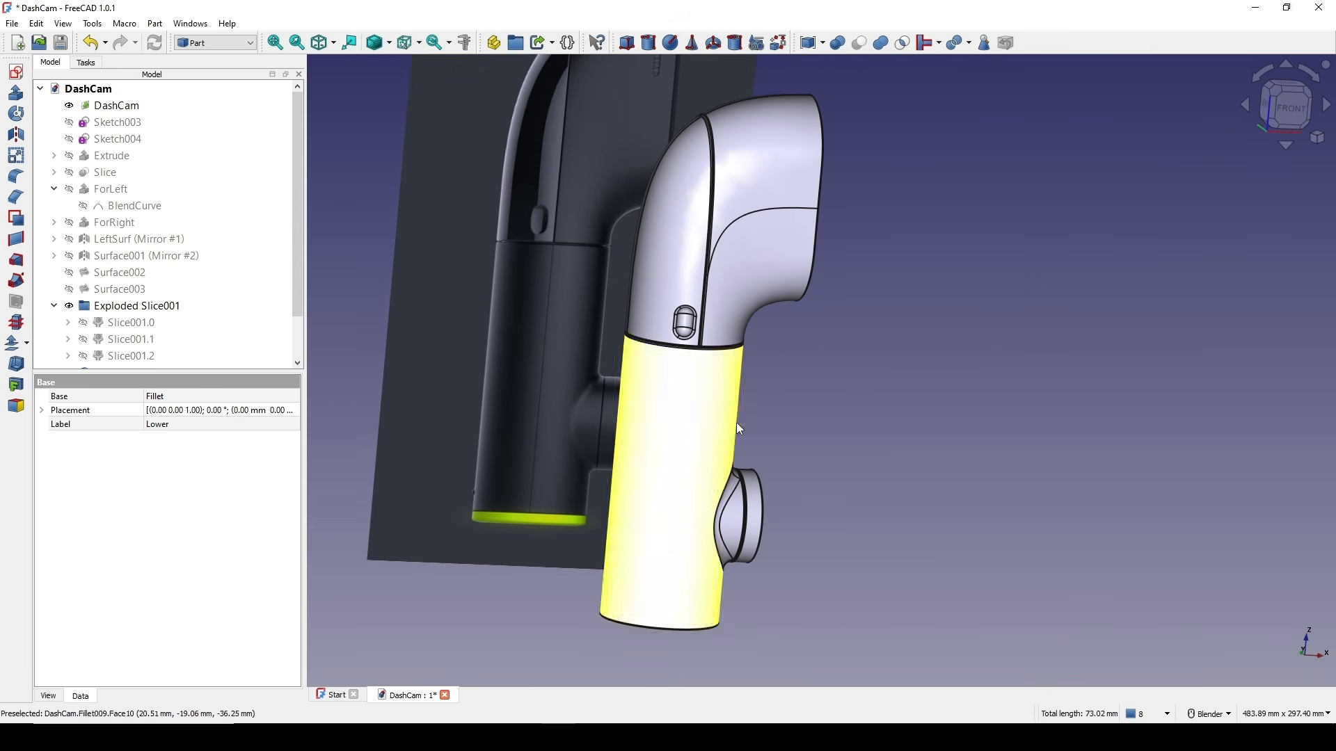
pyautogui.scroll(1, 739, 430)
pyautogui.keyDown('shift'); pyautogui.moveTo(739, 430); pyautogui.dragTo(800, 397); pyautogui.keyUp('shift')
pyautogui.scroll(-2, 767, 411)
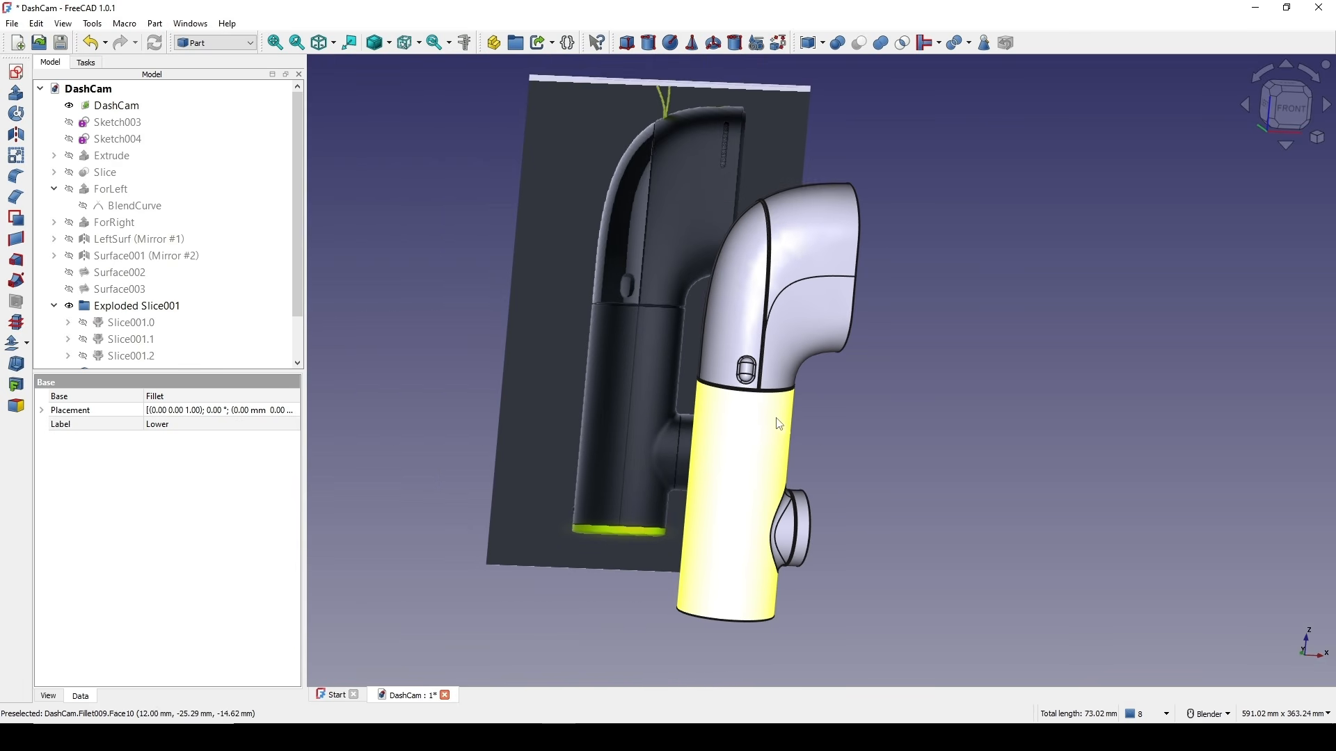
pyautogui.scroll(1, 806, 425)
pyautogui.scroll(1, 757, 221)
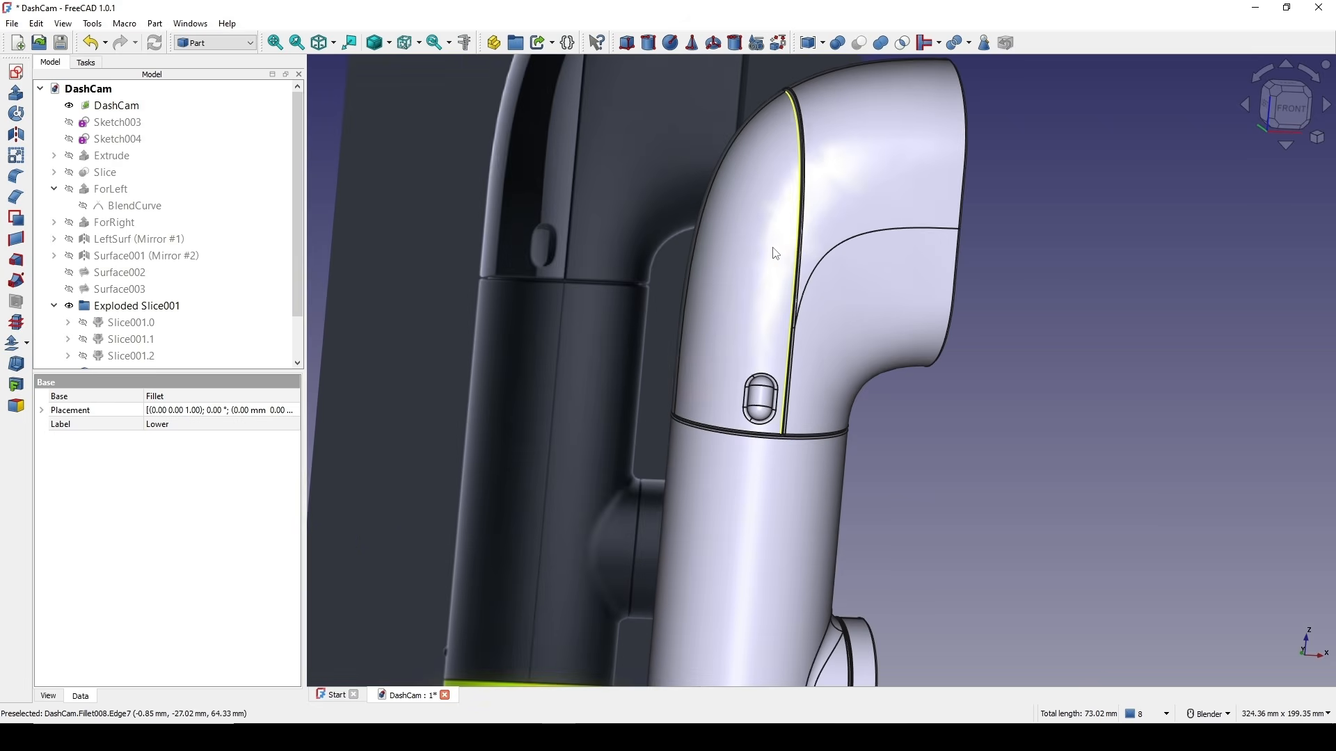
pyautogui.scroll(-2, 707, 331)
pyautogui.moveTo(707, 331); pyautogui.dragTo(774, 361, button='middle')
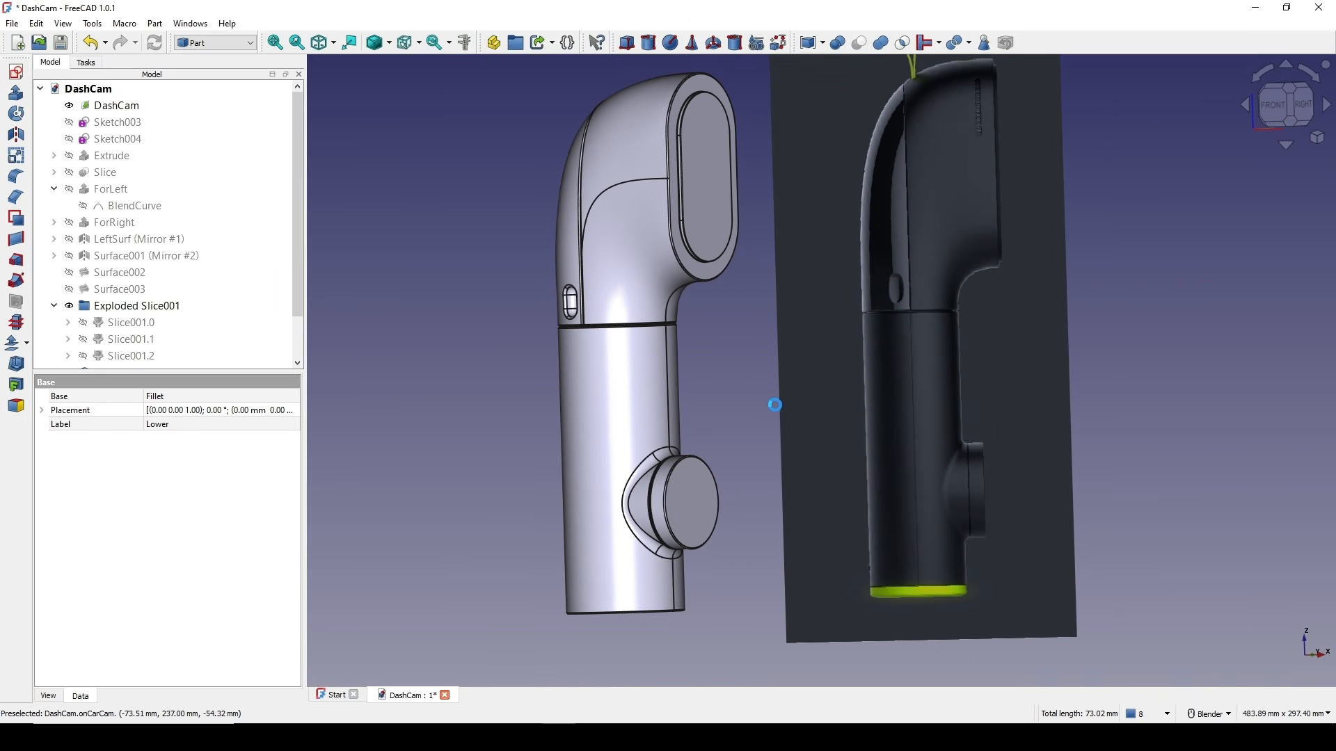